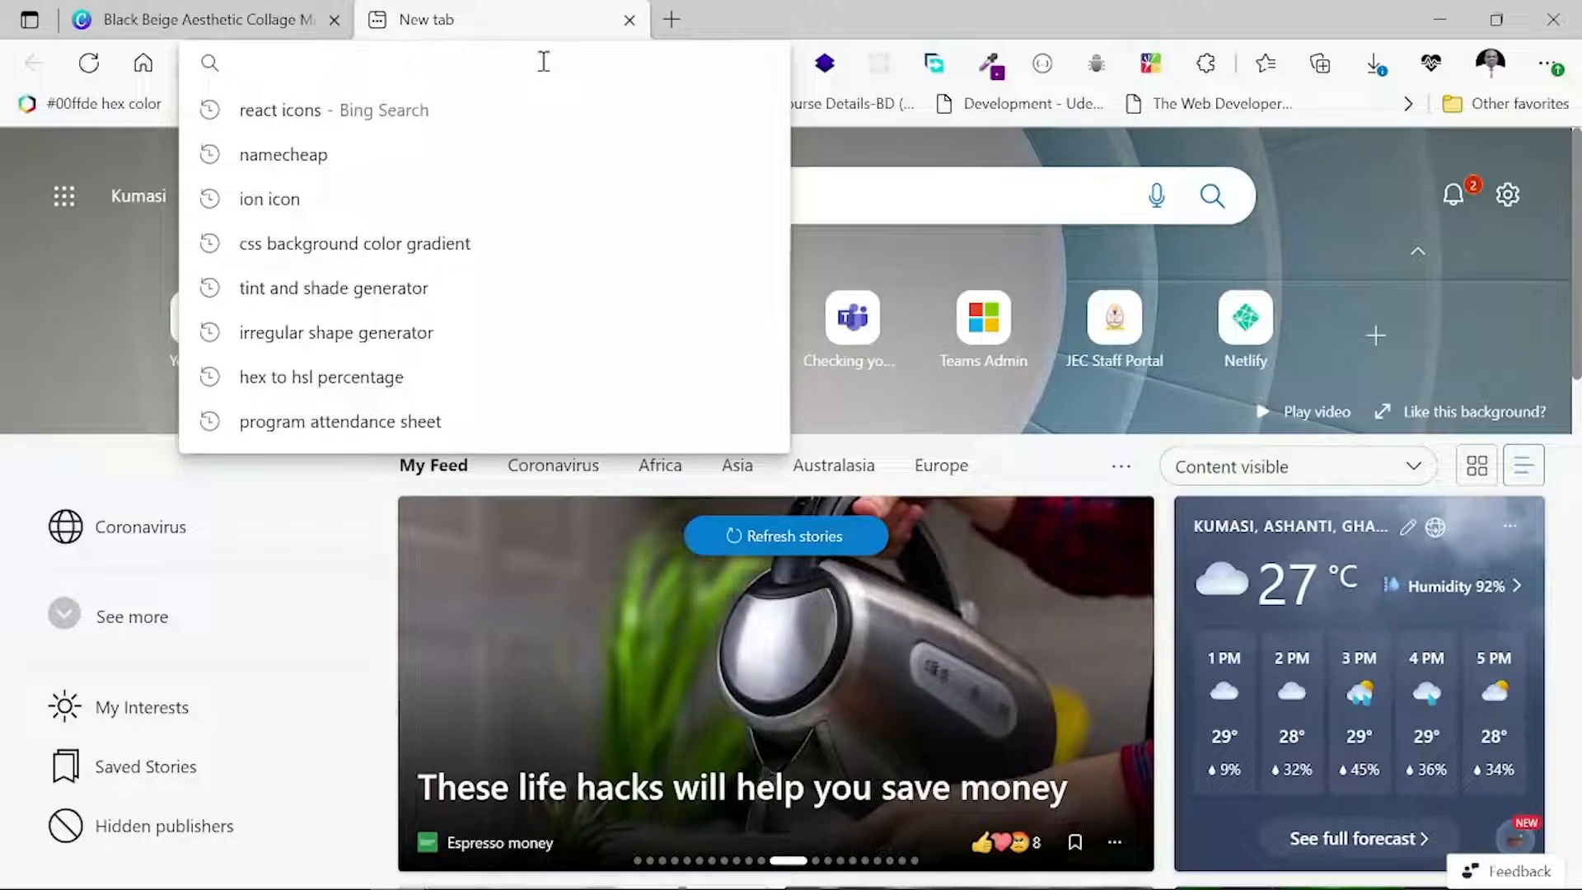
Open canva.com in the new browser tab and dismiss the privacy policy notice.
{"action": "type", "text": "can"}
{"action": "key", "text": "Return"}
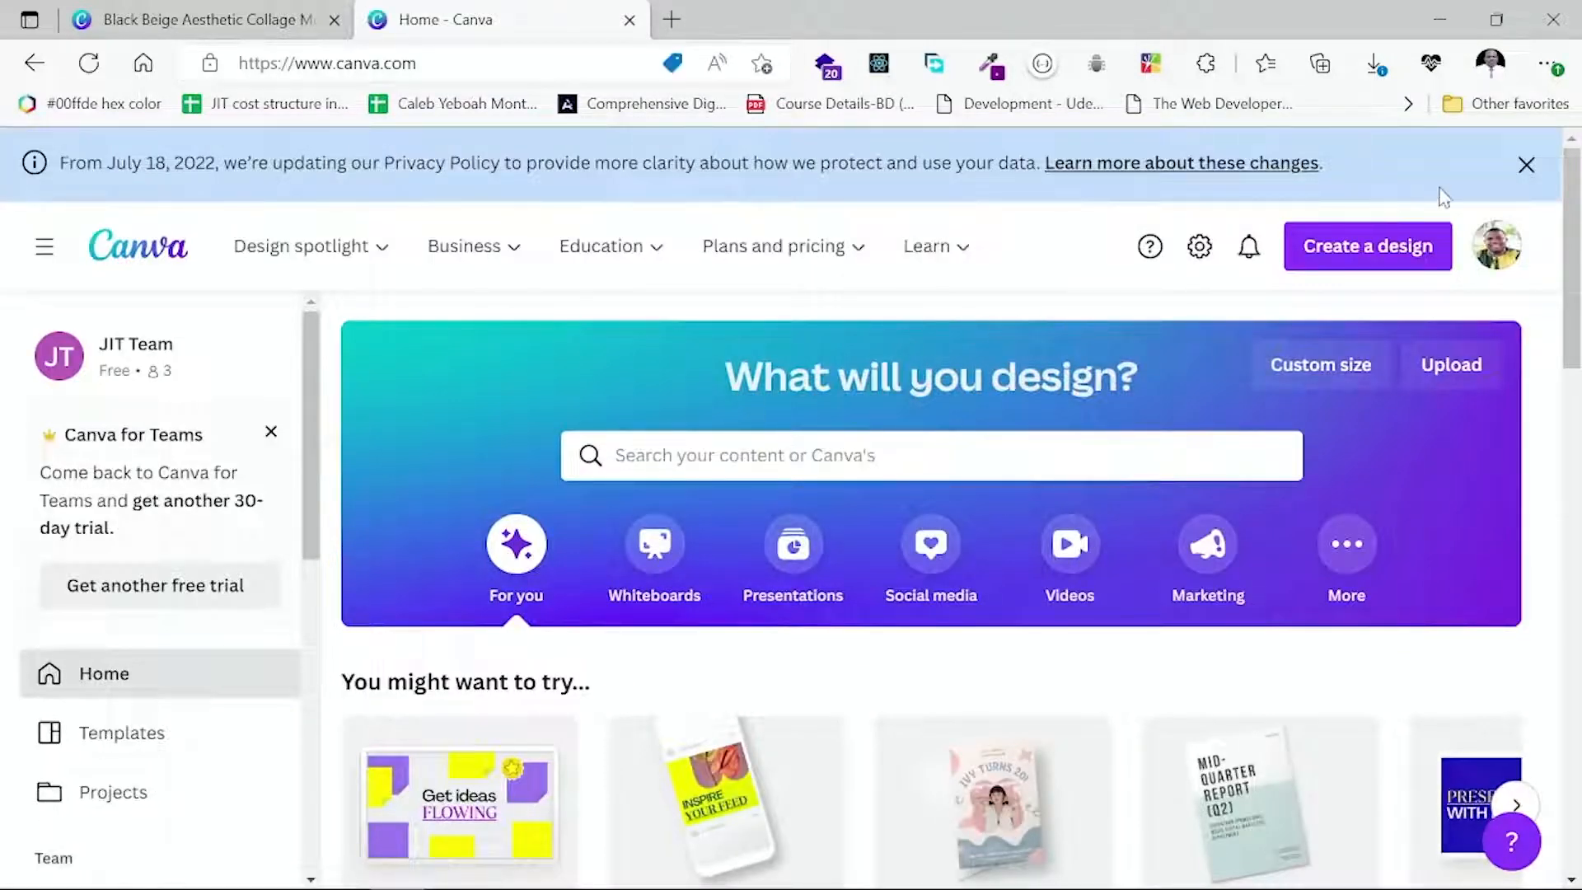
{"action": "left_click", "coordinate": [1525, 165]}
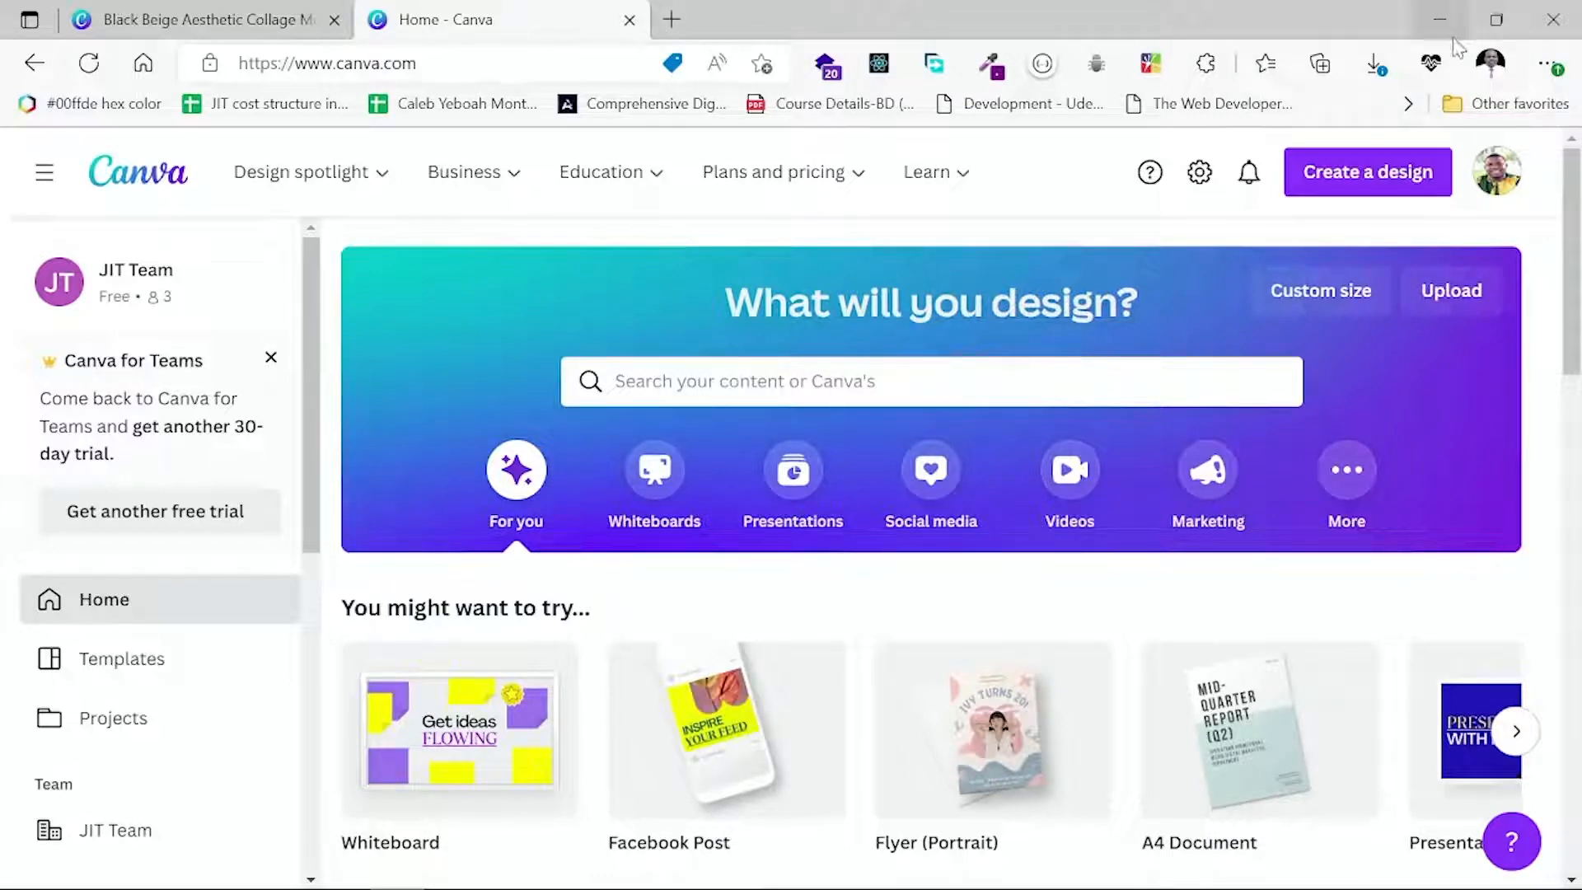
View Canva's sign-up options on canva.com in a new InPrivate window, and close that window.
{"action": "left_click", "coordinate": [1546, 64]}
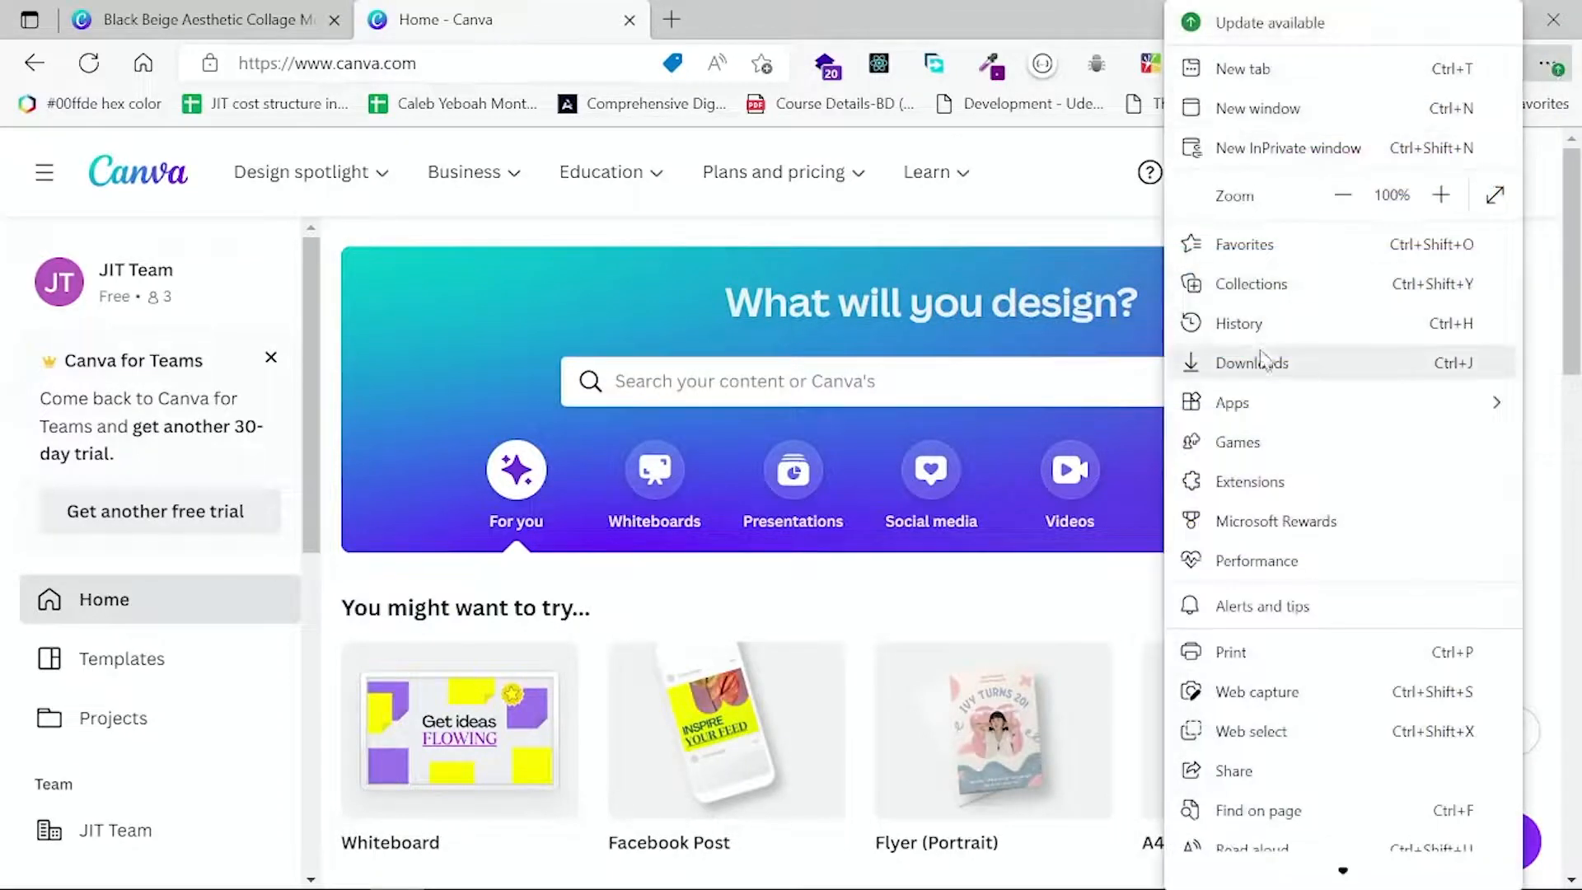
{"action": "left_click", "coordinate": [1240, 149]}
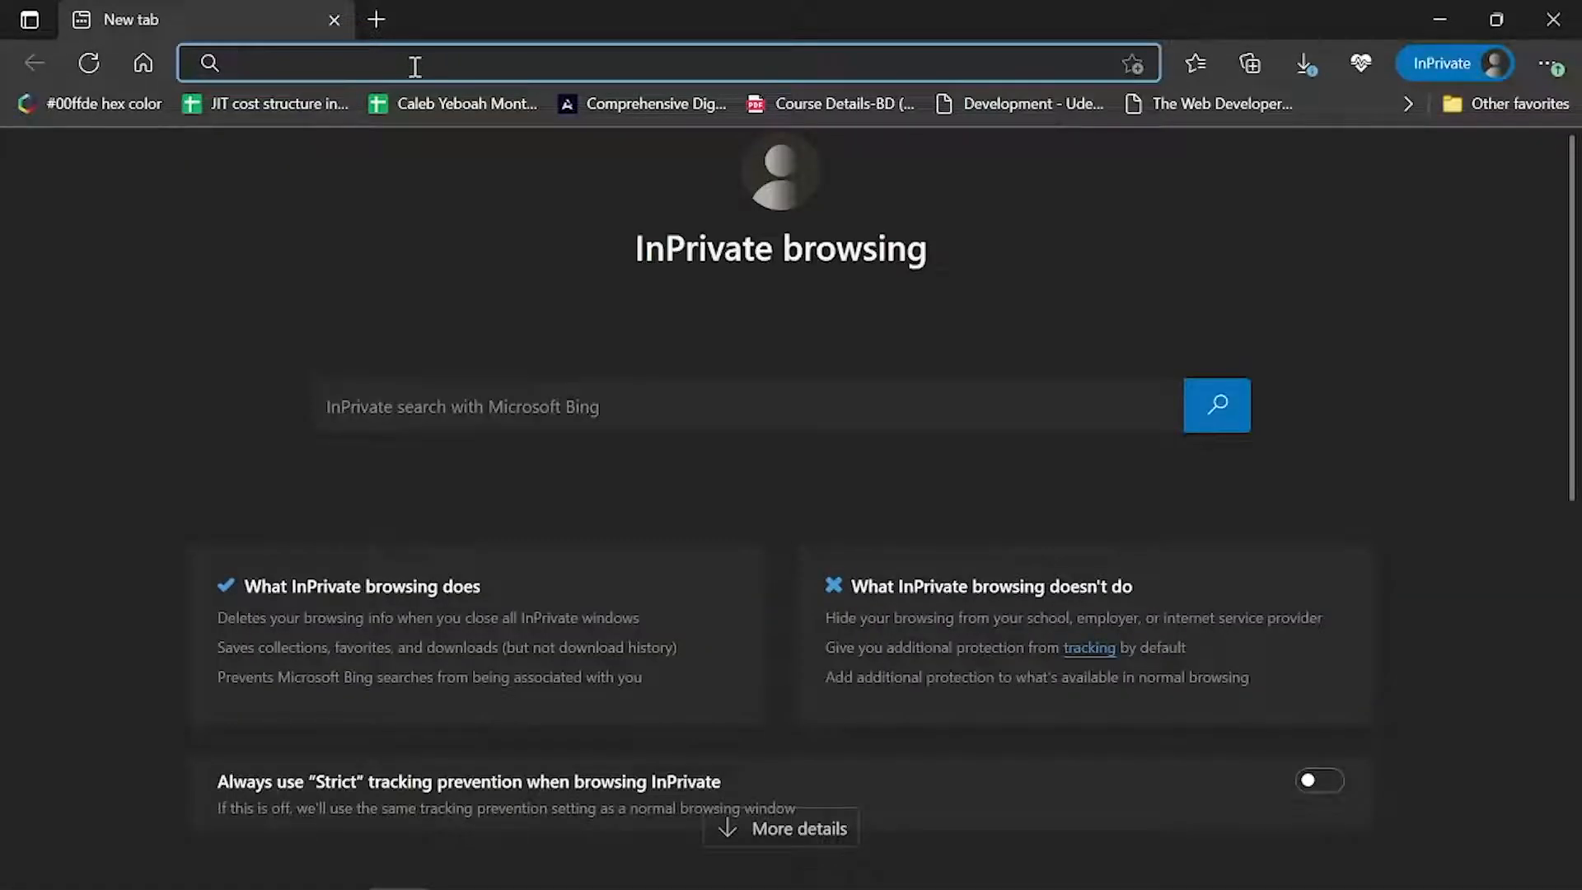
{"action": "type", "text": "can"}
{"action": "key", "text": "Return"}
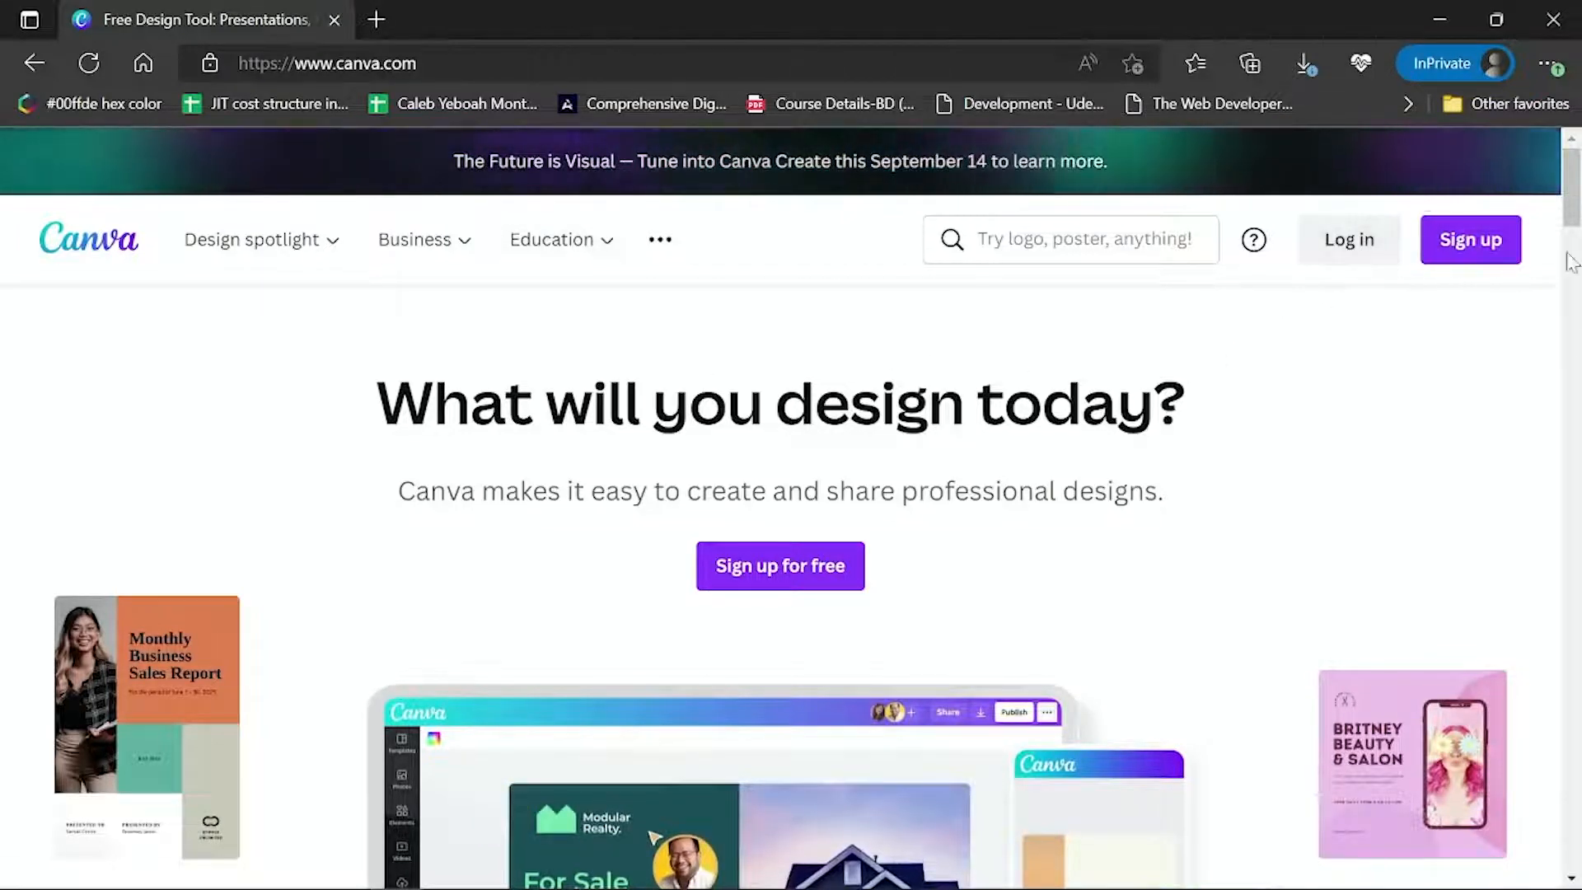
{"action": "left_click", "coordinate": [1460, 239]}
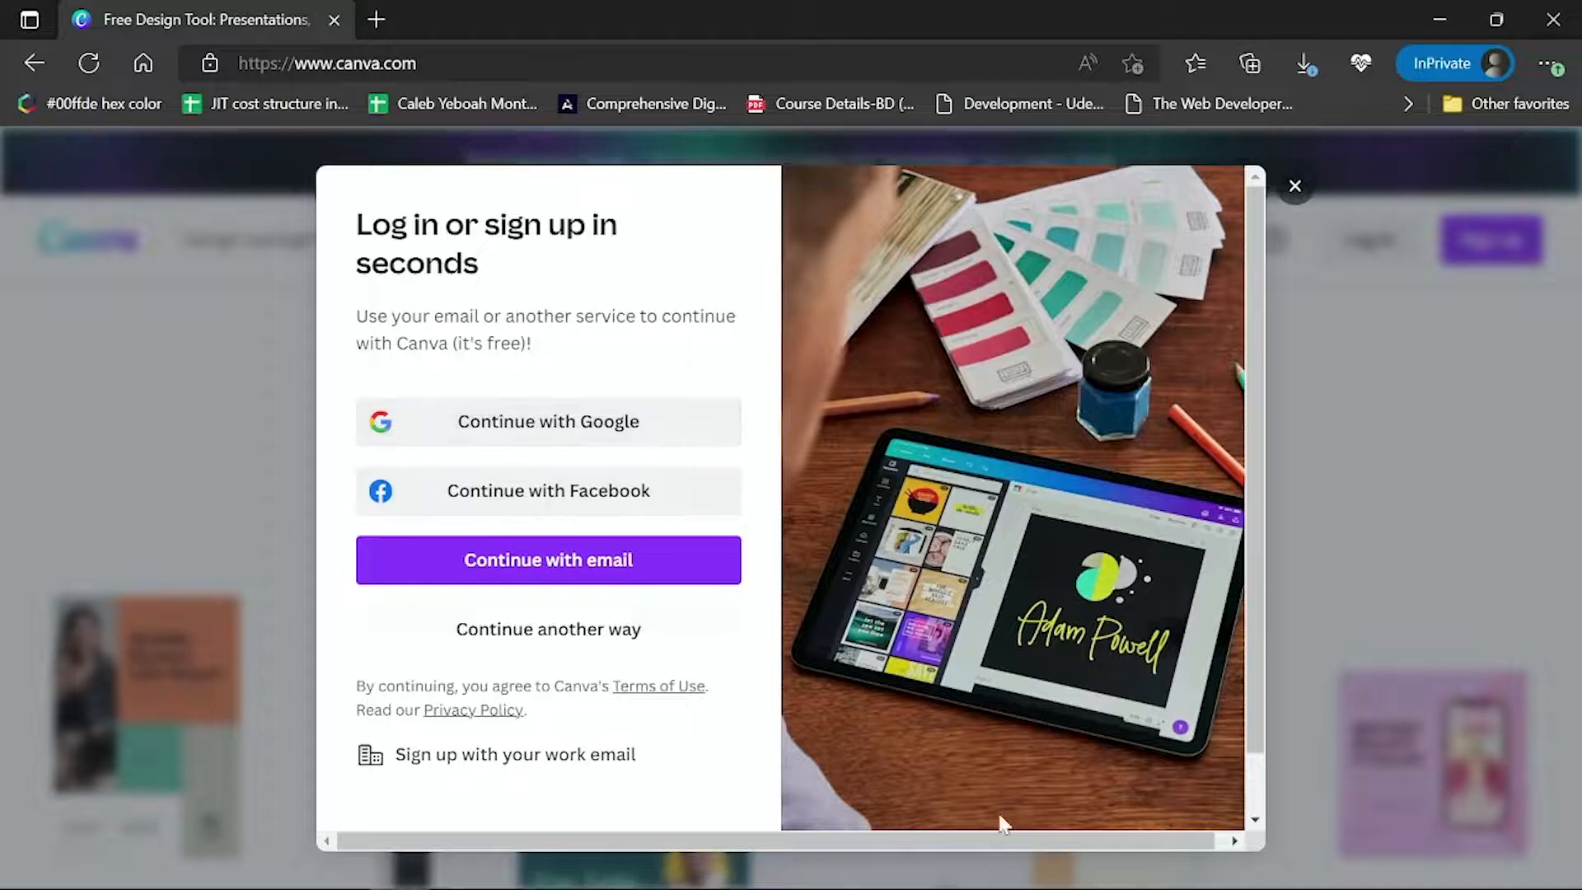
{"action": "left_click", "coordinate": [1554, 19]}
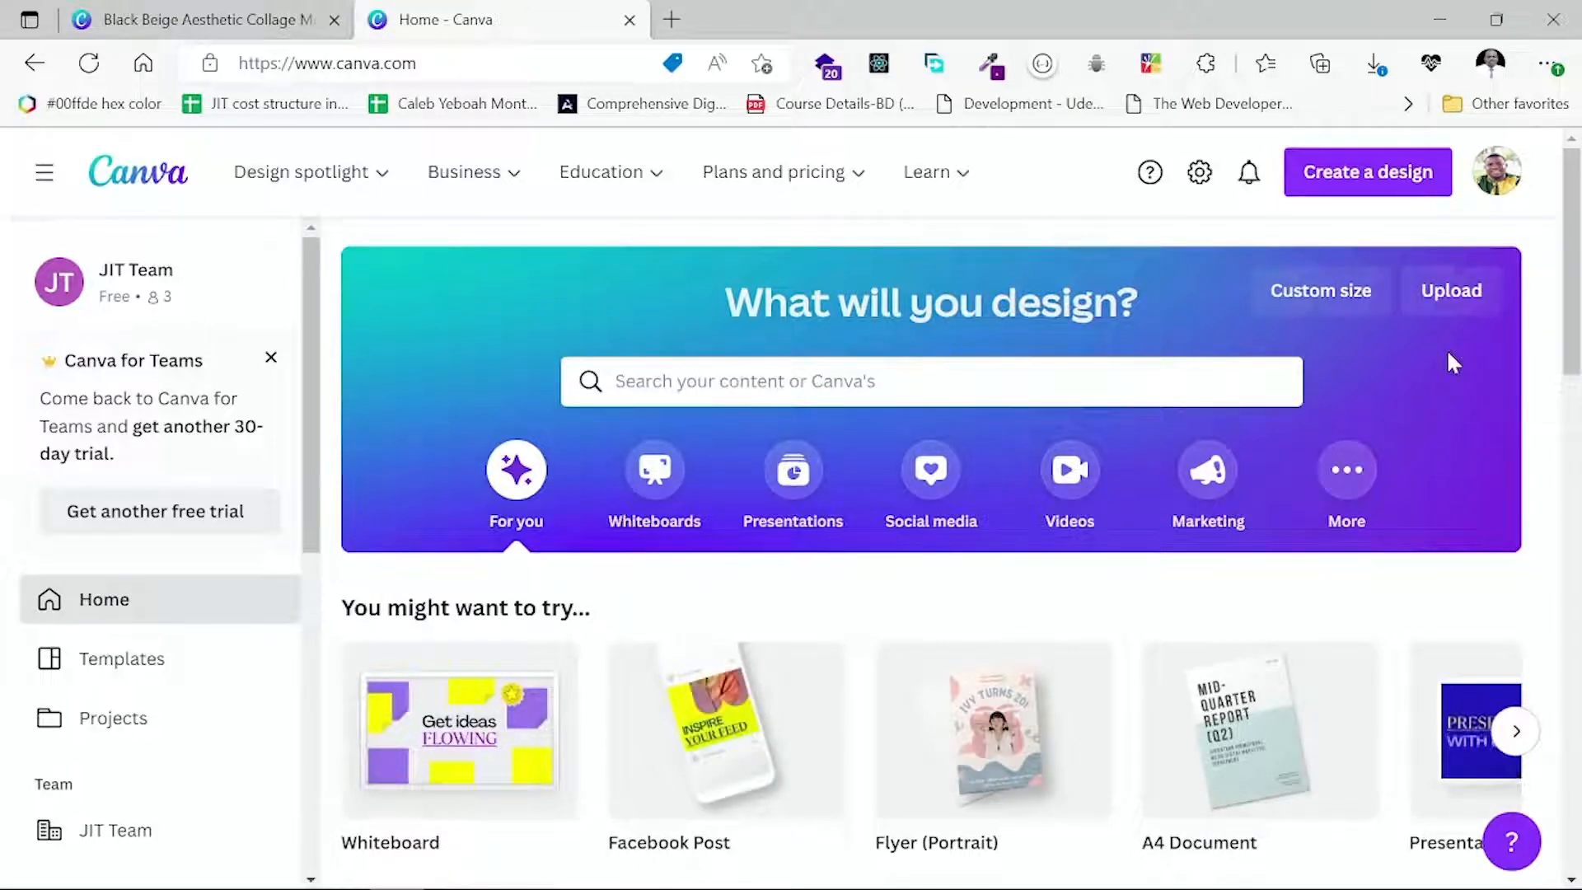
Examine the template search suggestions and the sections of the home page's navigation sidebar.
{"action": "left_click", "coordinate": [916, 386]}
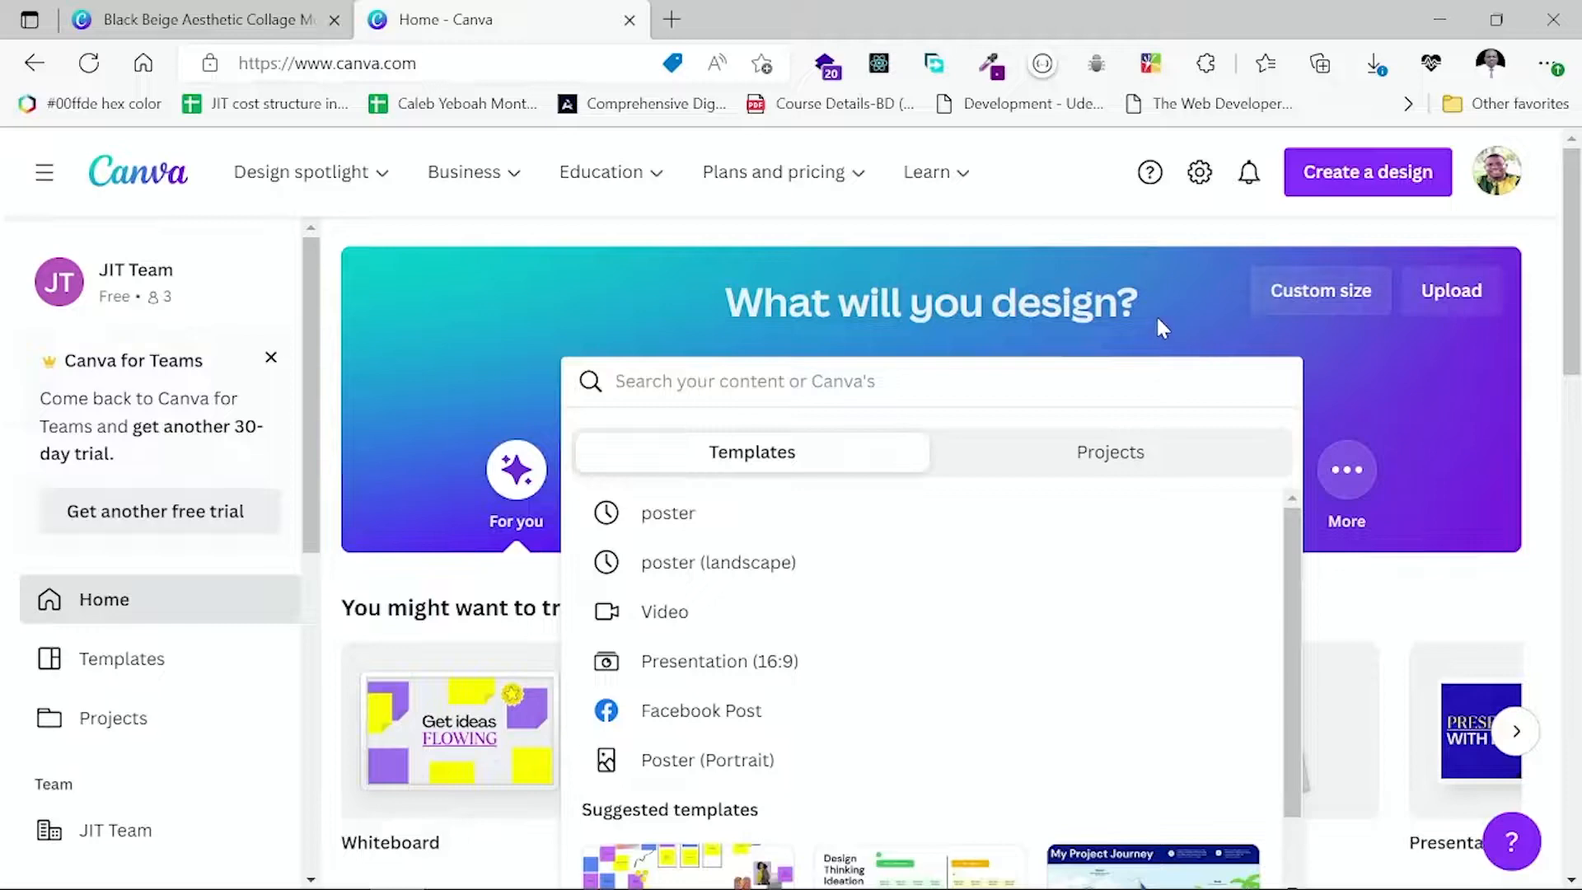
{"action": "left_click", "coordinate": [1157, 320]}
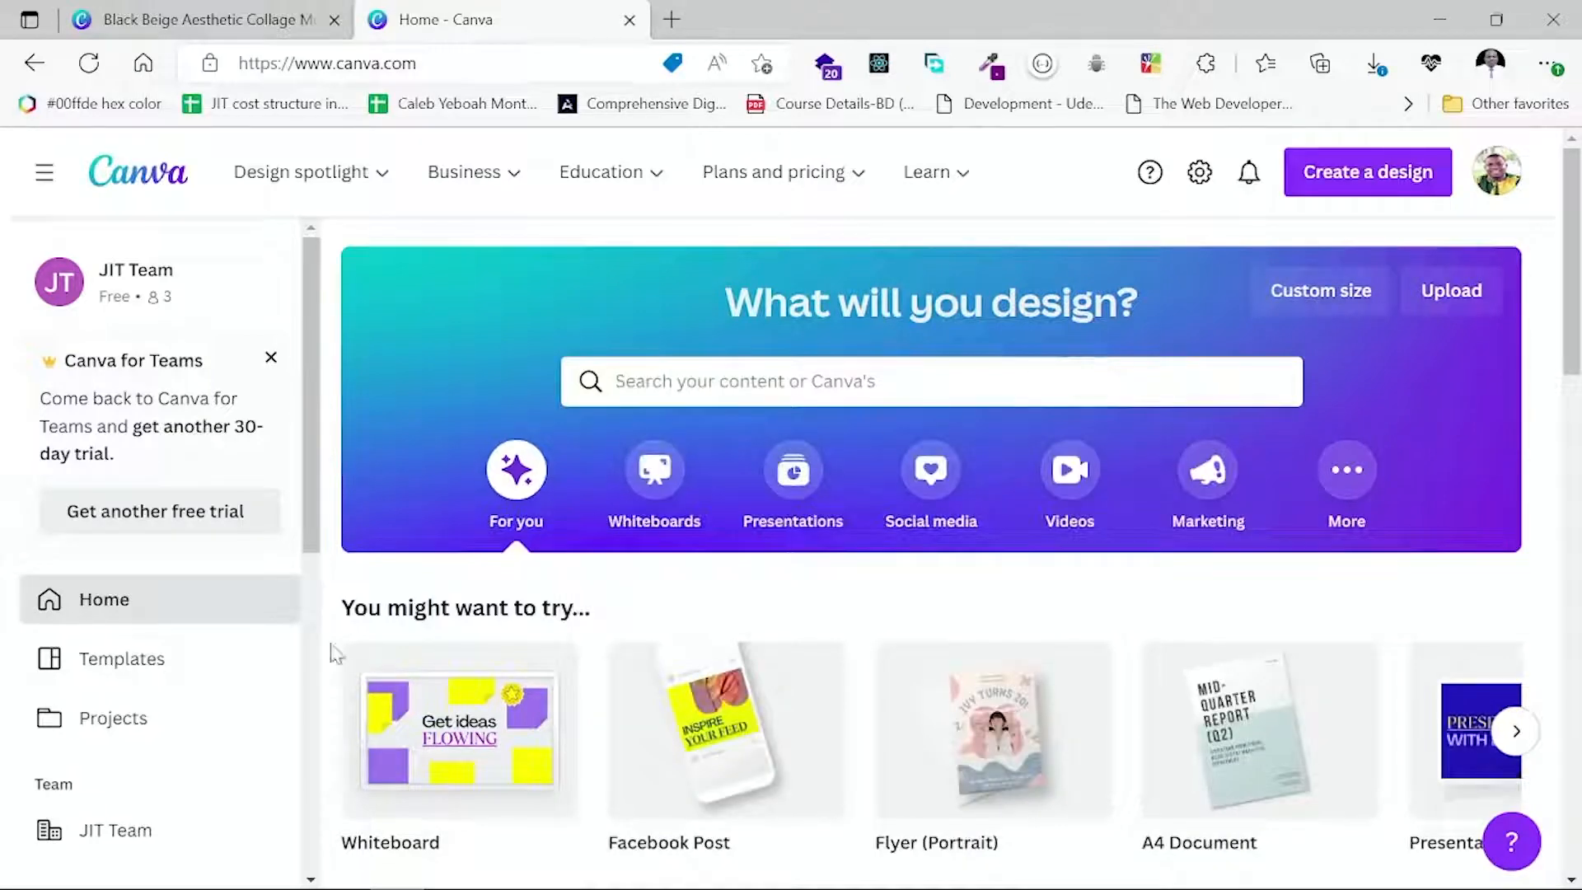
{"action": "scroll", "coordinate": [186, 436], "scroll_direction": "down", "scroll_amount": 8}
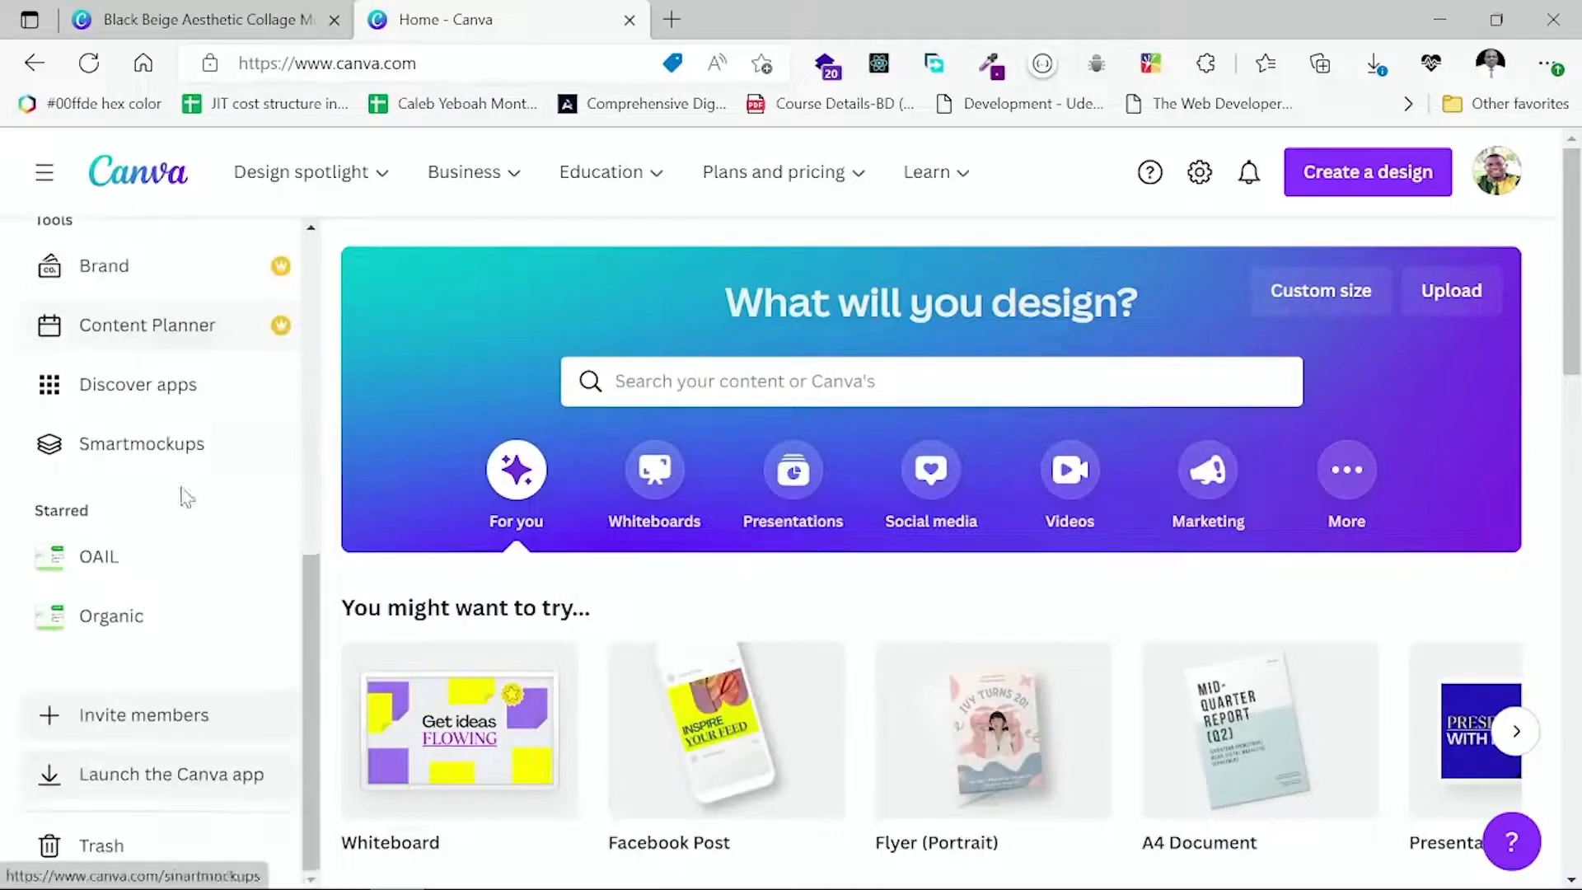
{"action": "scroll", "coordinate": [210, 692], "scroll_direction": "up", "scroll_amount": 3}
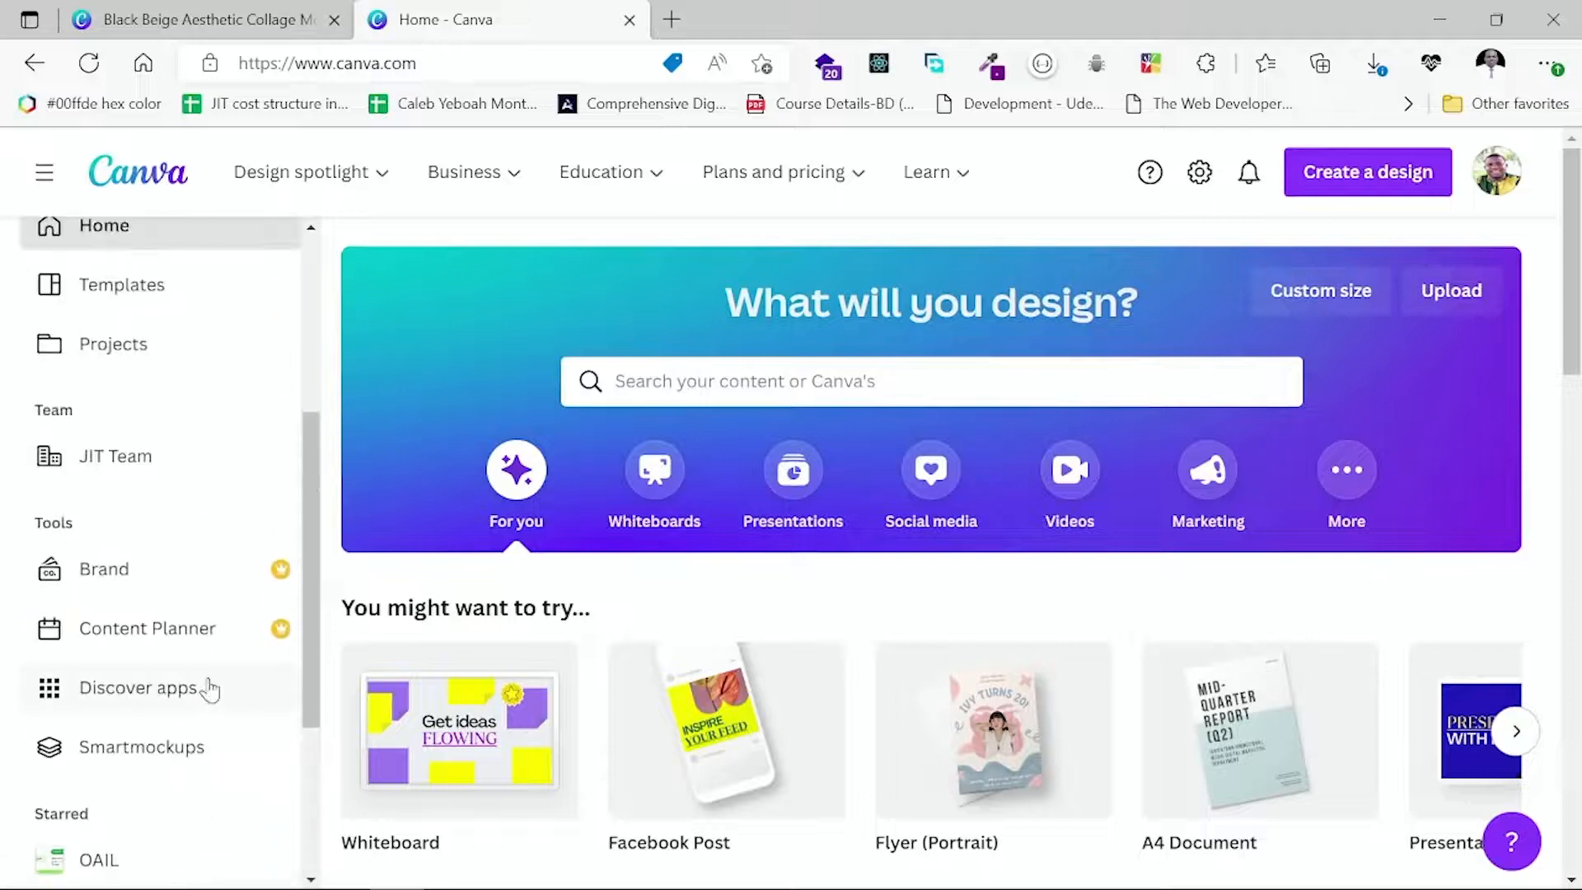
{"action": "scroll", "coordinate": [210, 690], "scroll_direction": "up", "scroll_amount": 5}
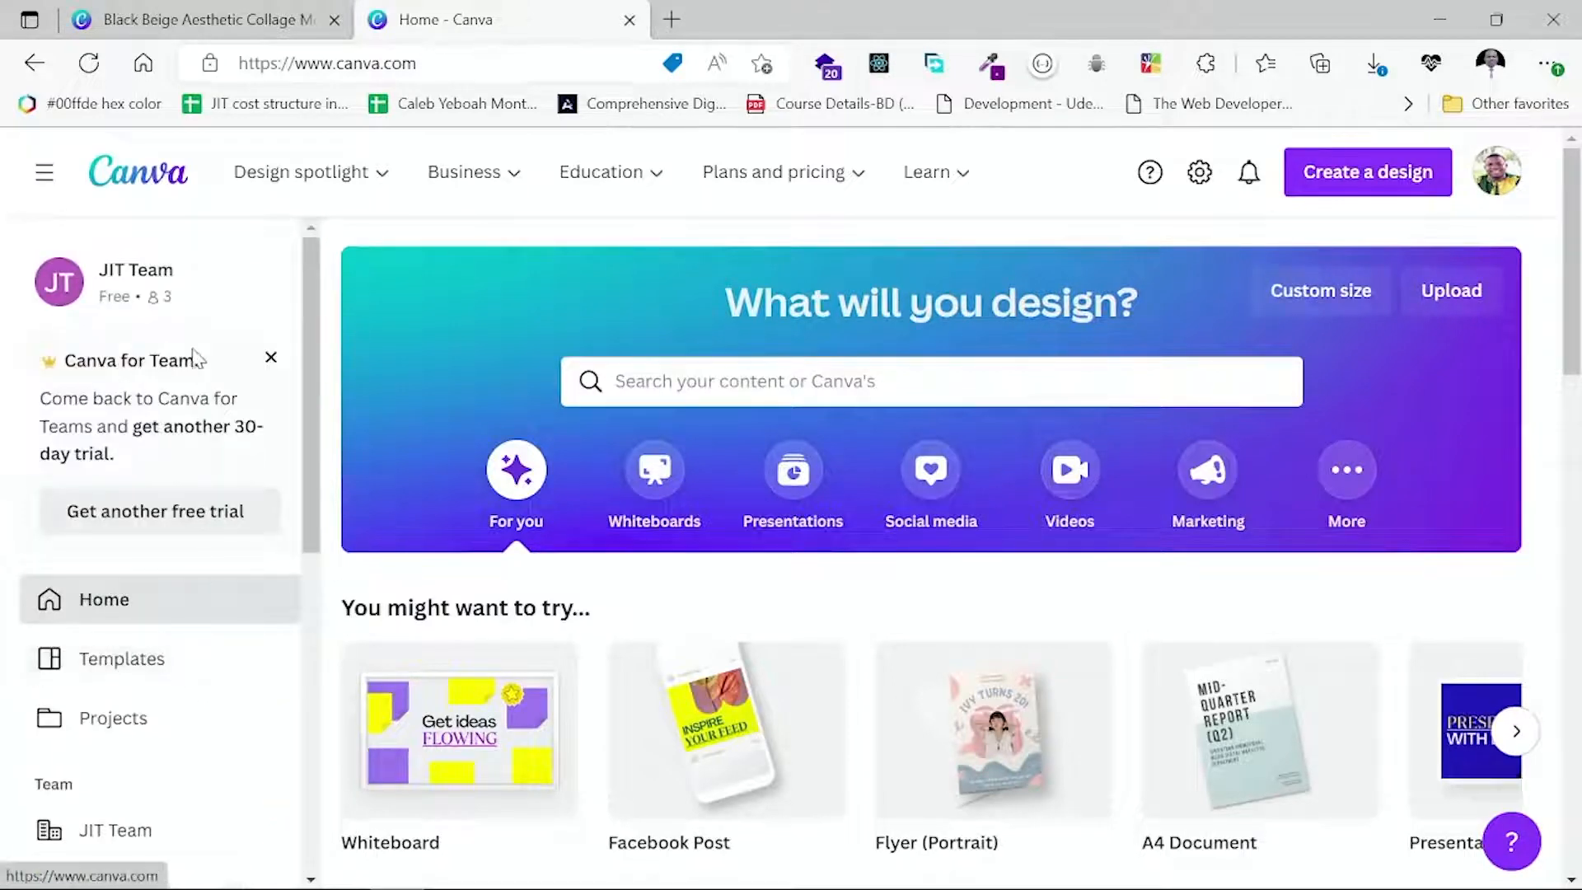
Open the Templates page and browse the Presentation templates in the Business category.
{"action": "scroll", "coordinate": [198, 329], "scroll_direction": "down", "scroll_amount": 2}
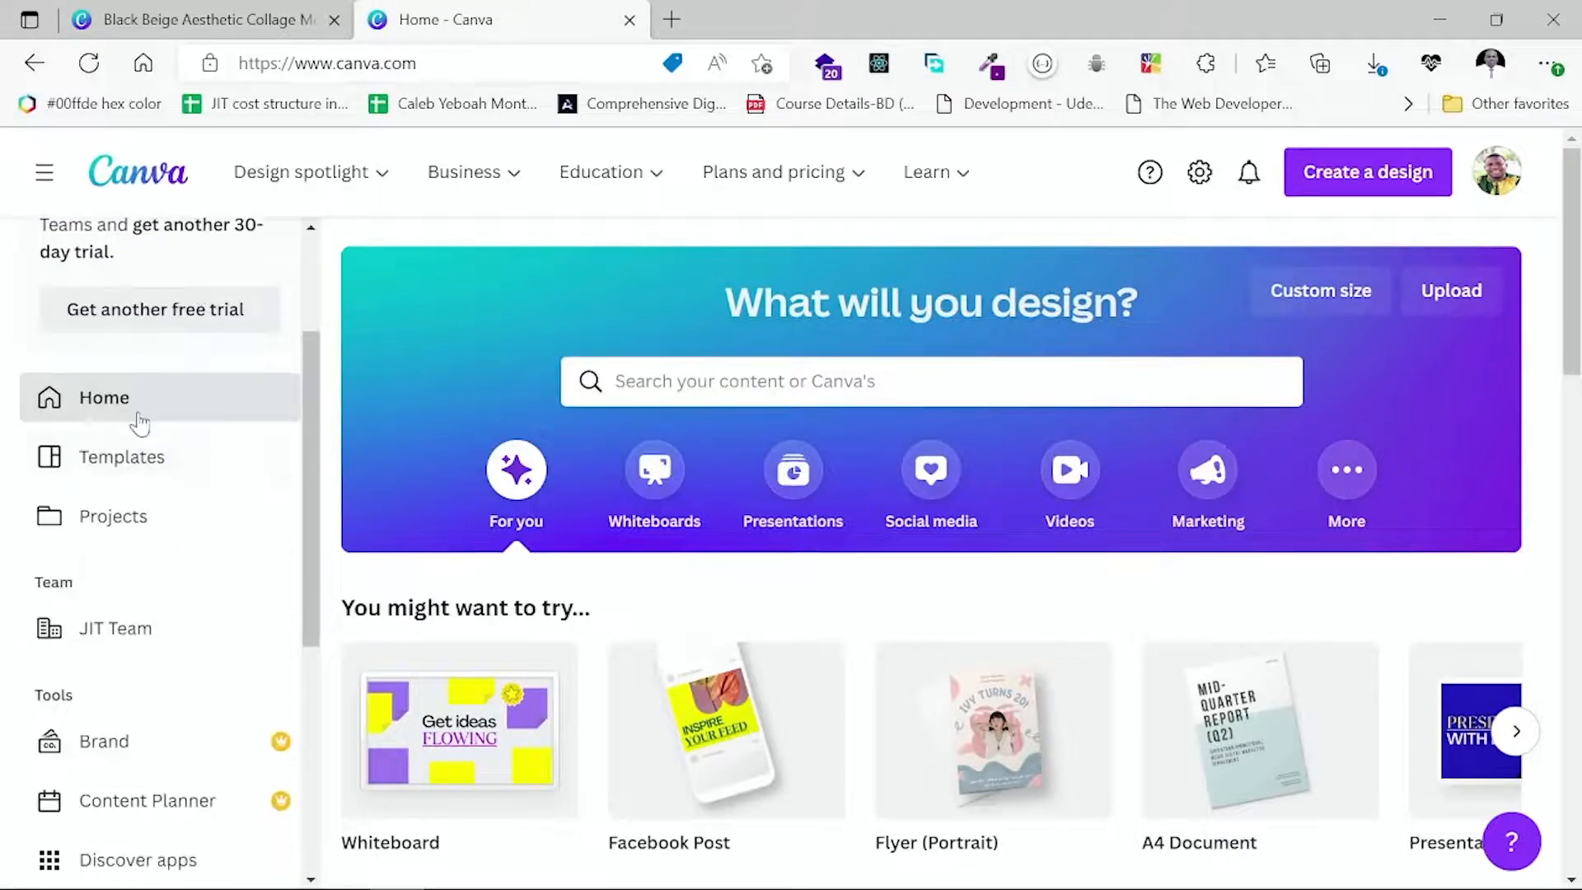
{"action": "left_click", "coordinate": [128, 465]}
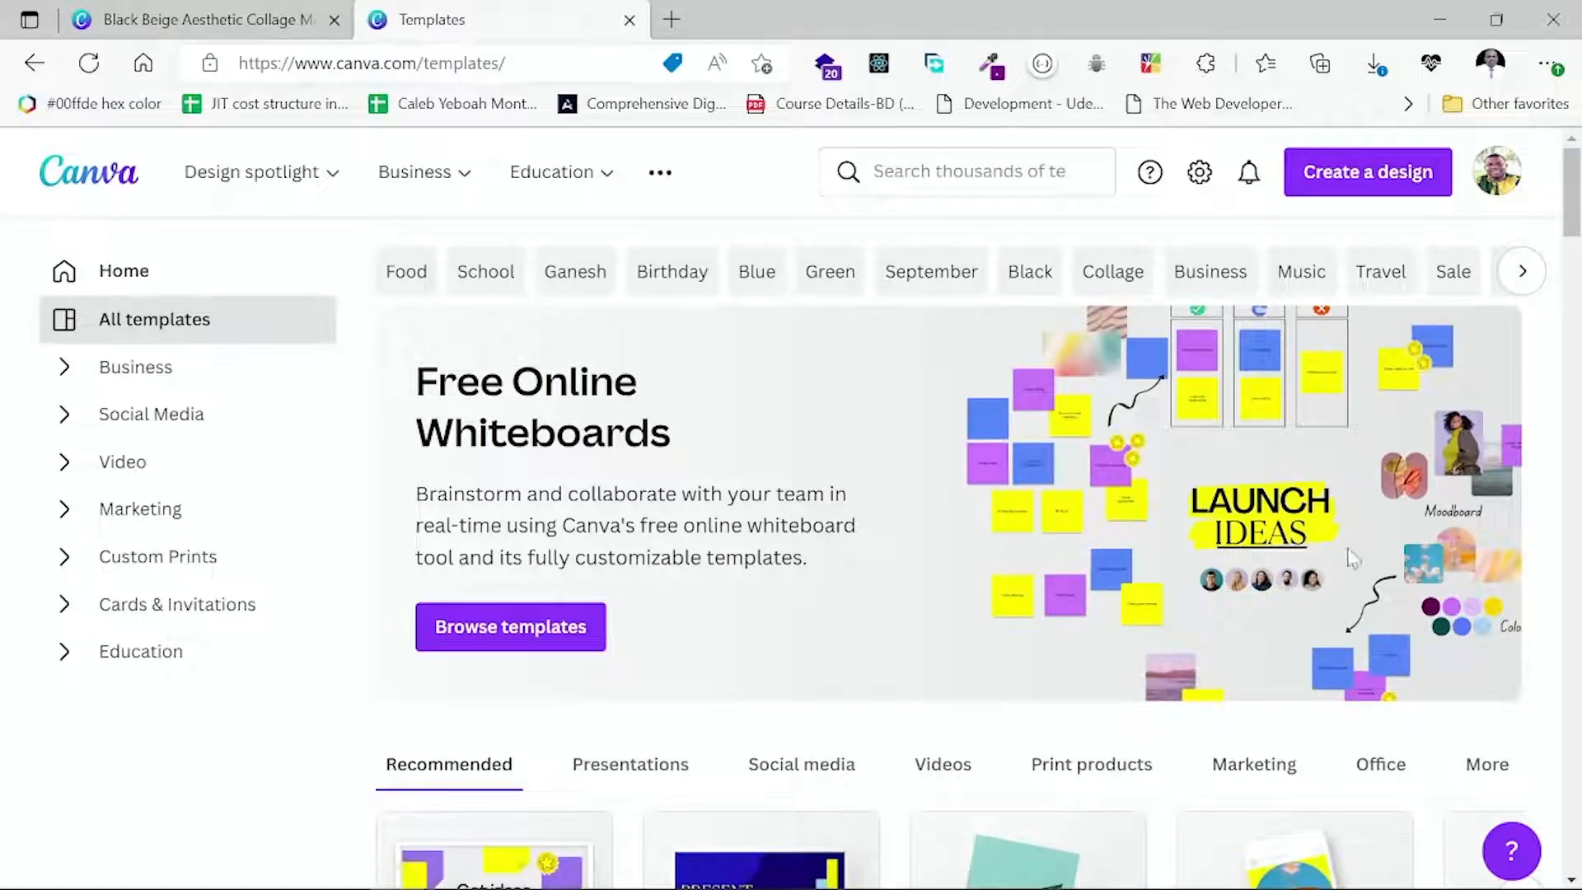
{"action": "scroll", "coordinate": [1253, 552], "scroll_direction": "down", "scroll_amount": 3}
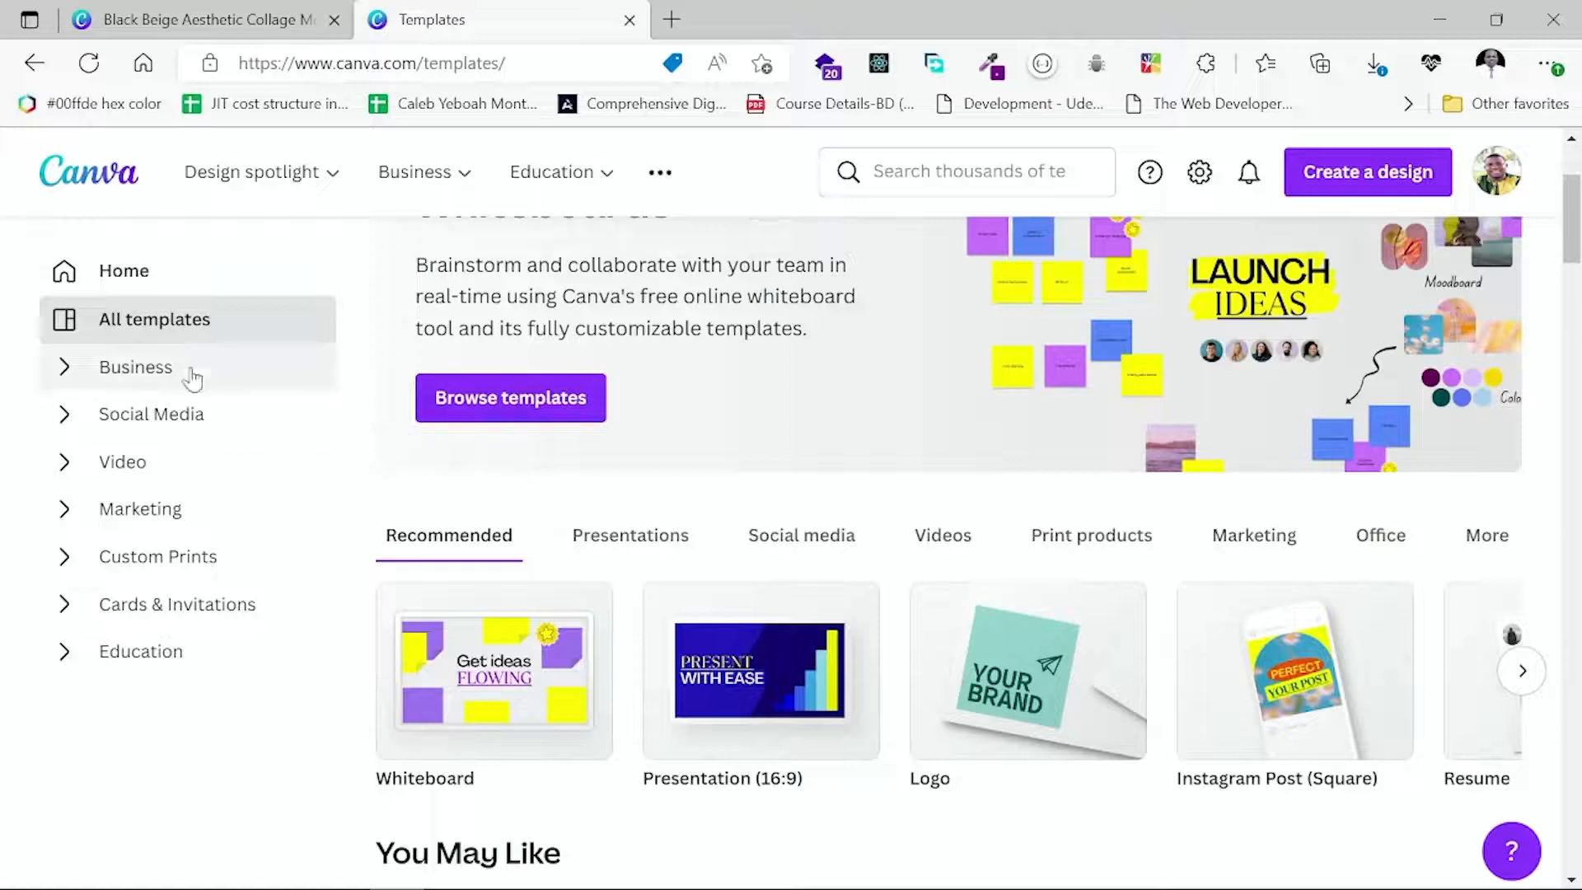
{"action": "left_click", "coordinate": [151, 370]}
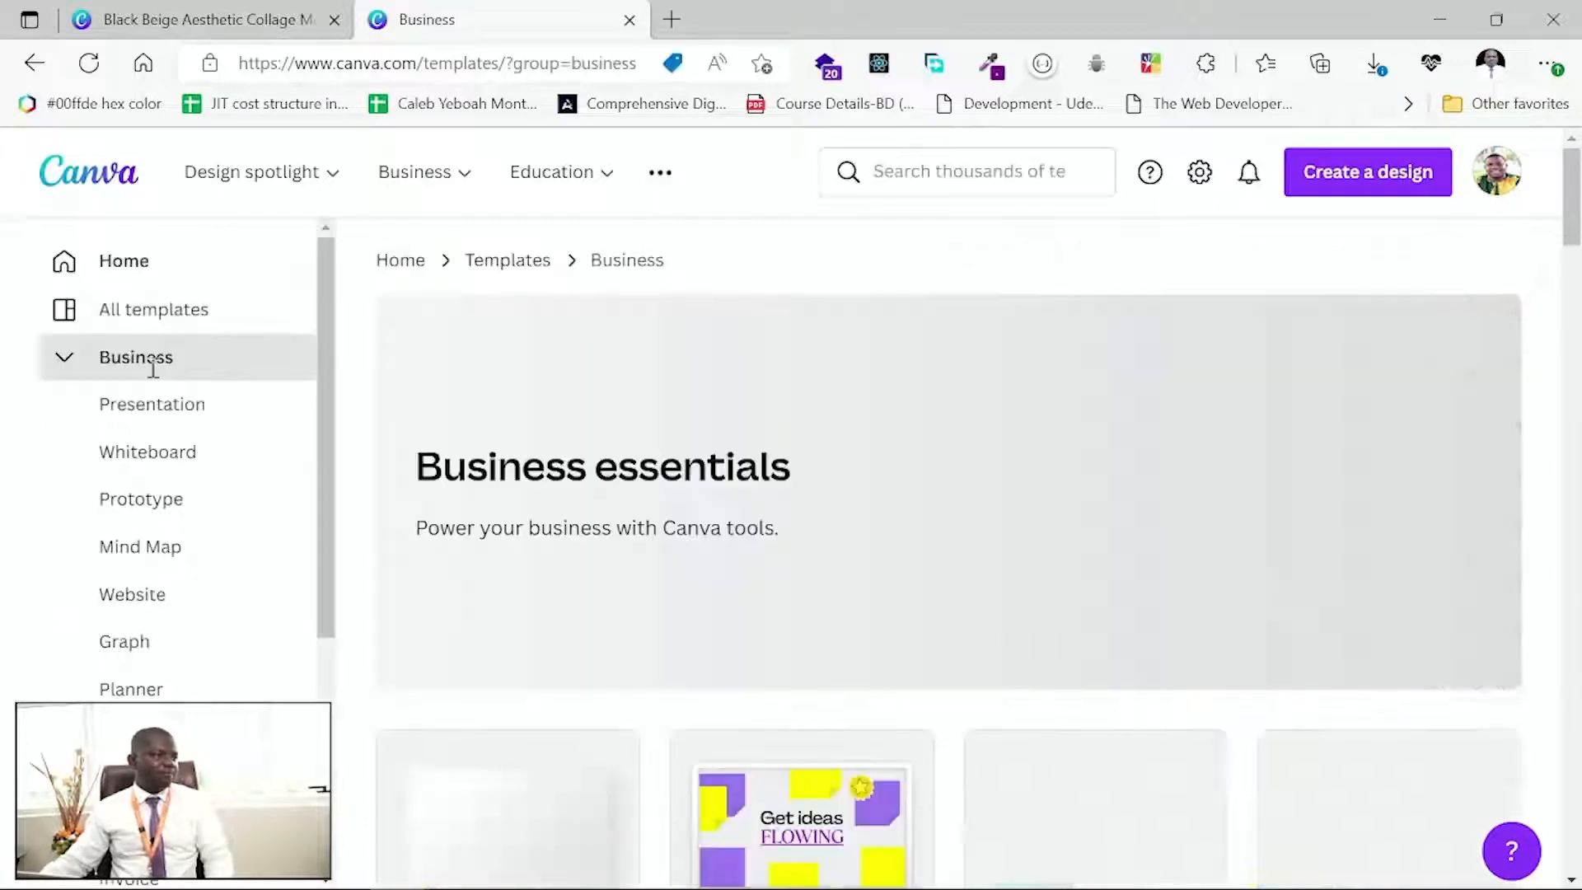
{"action": "left_click", "coordinate": [161, 421]}
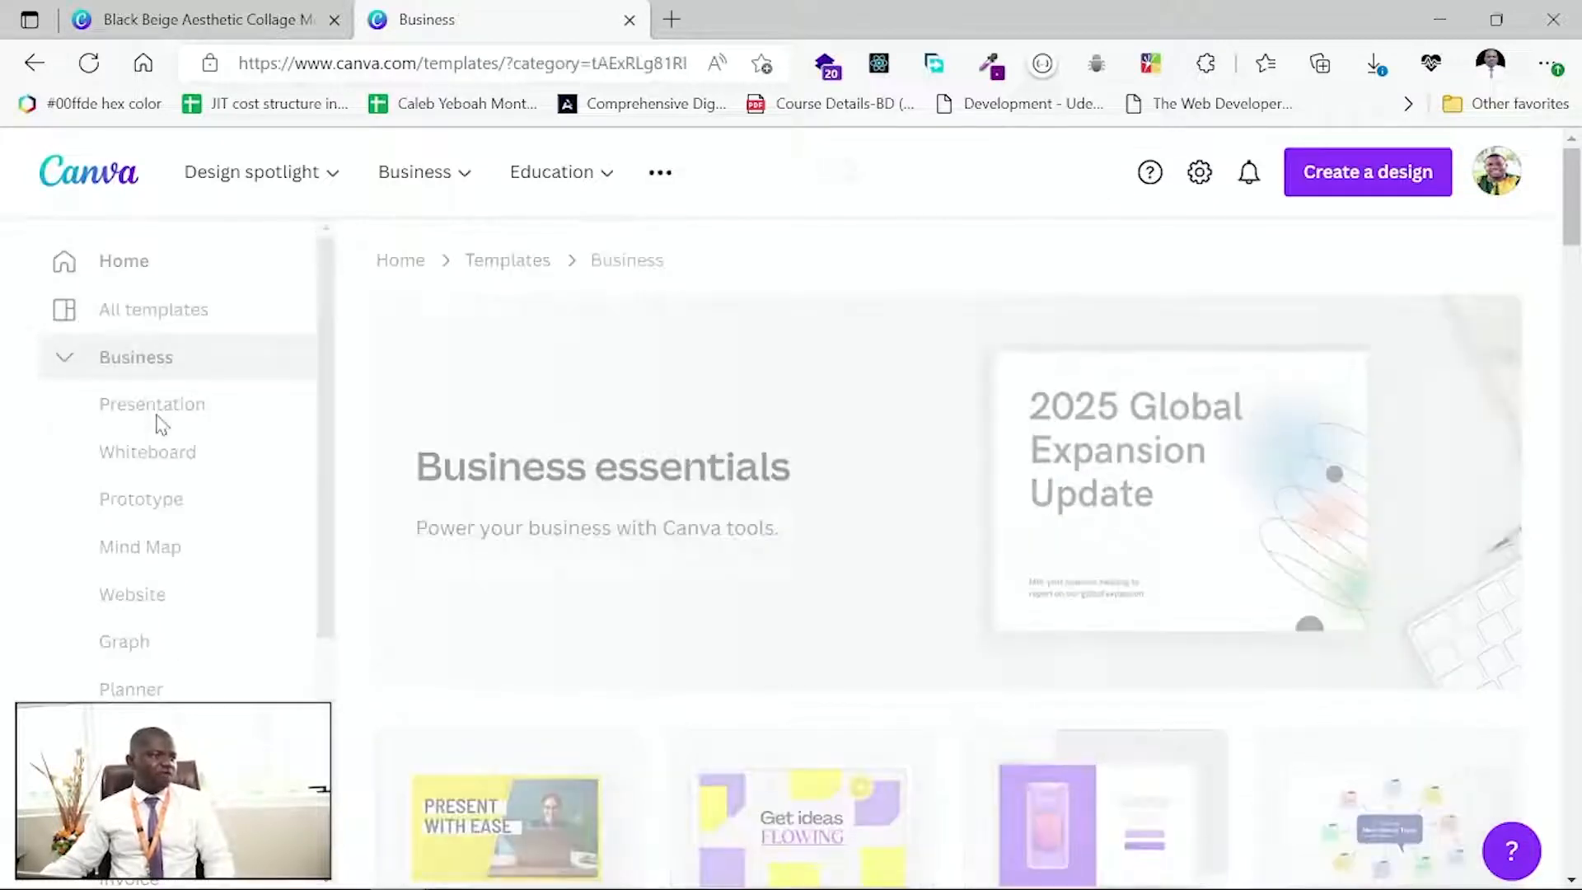
{"action": "scroll", "coordinate": [659, 456], "scroll_direction": "down", "scroll_amount": 4}
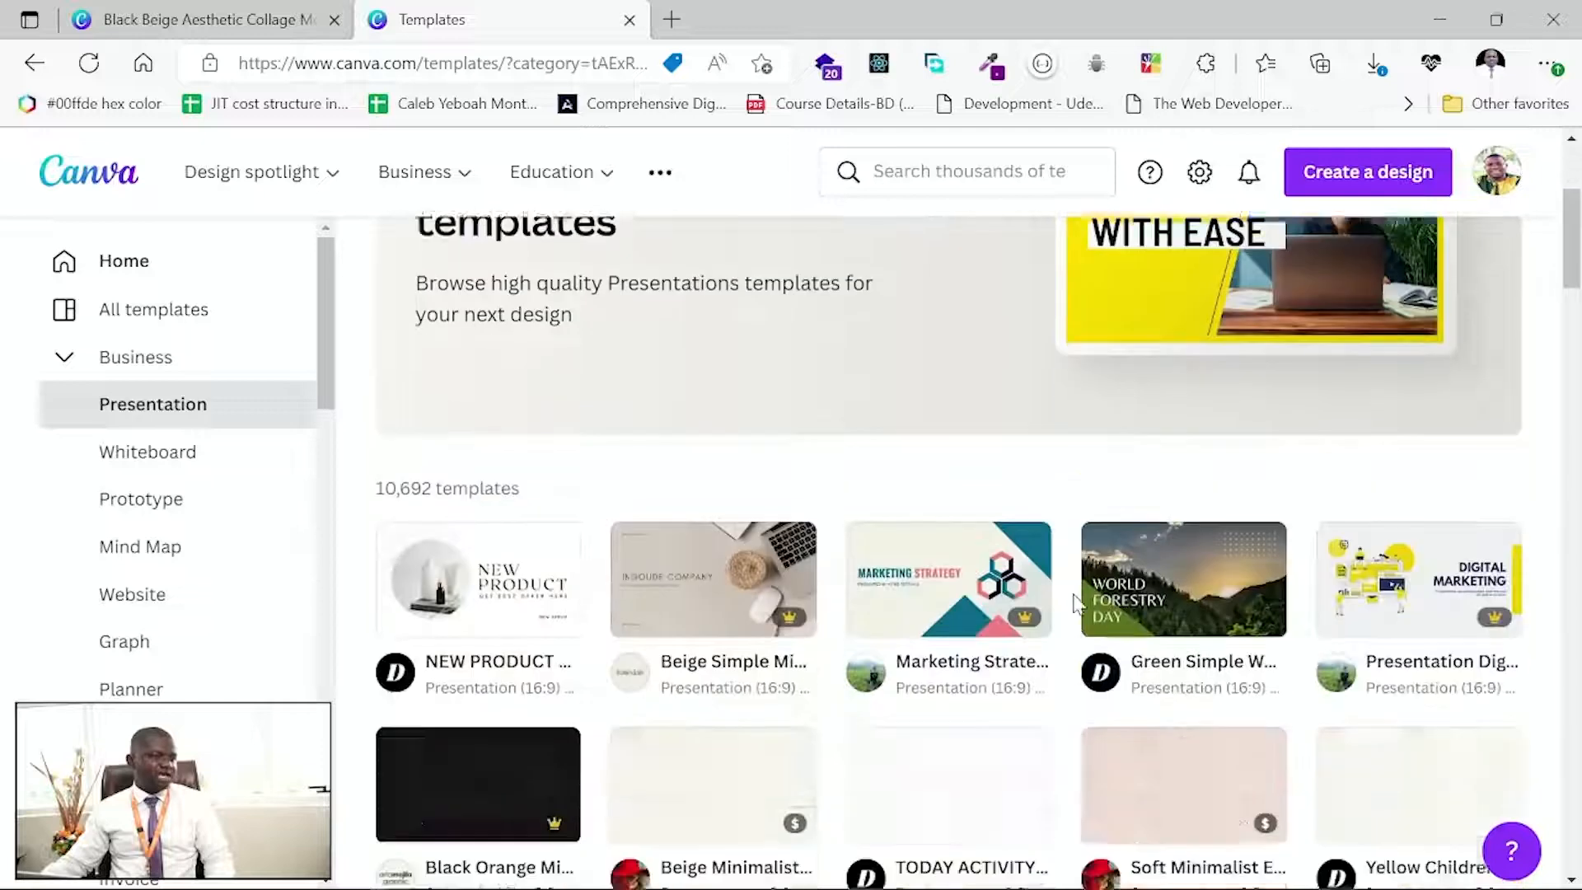
{"action": "scroll", "coordinate": [1055, 635], "scroll_direction": "down", "scroll_amount": 2}
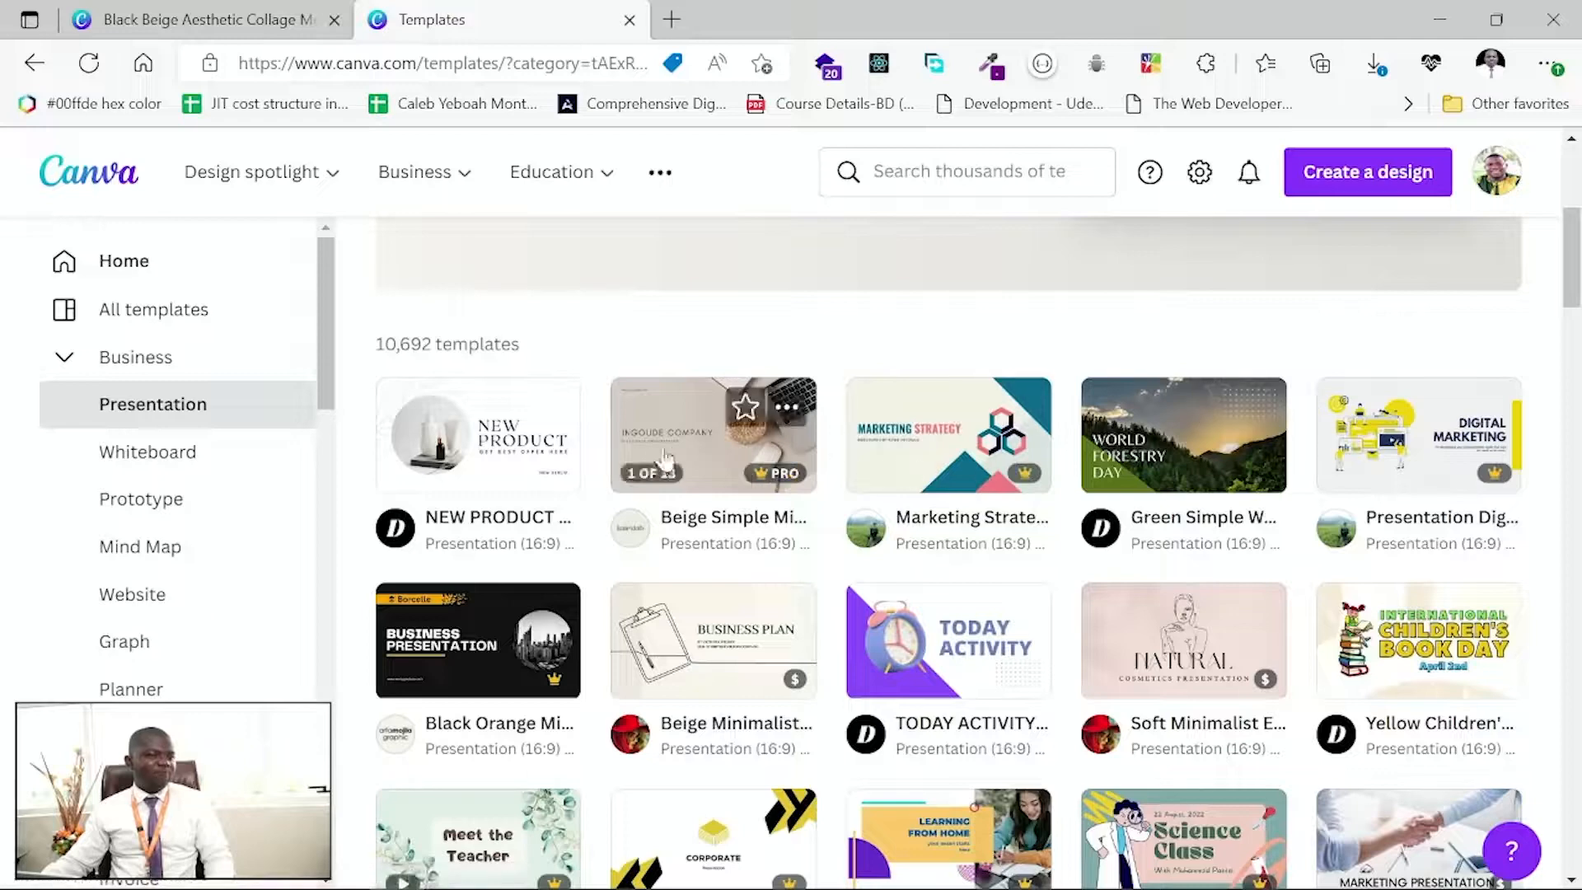
Preview the NEW PRODUCT SKINCARE POST presentation template and open it for customisation in the editor.
{"action": "left_click", "coordinate": [459, 464]}
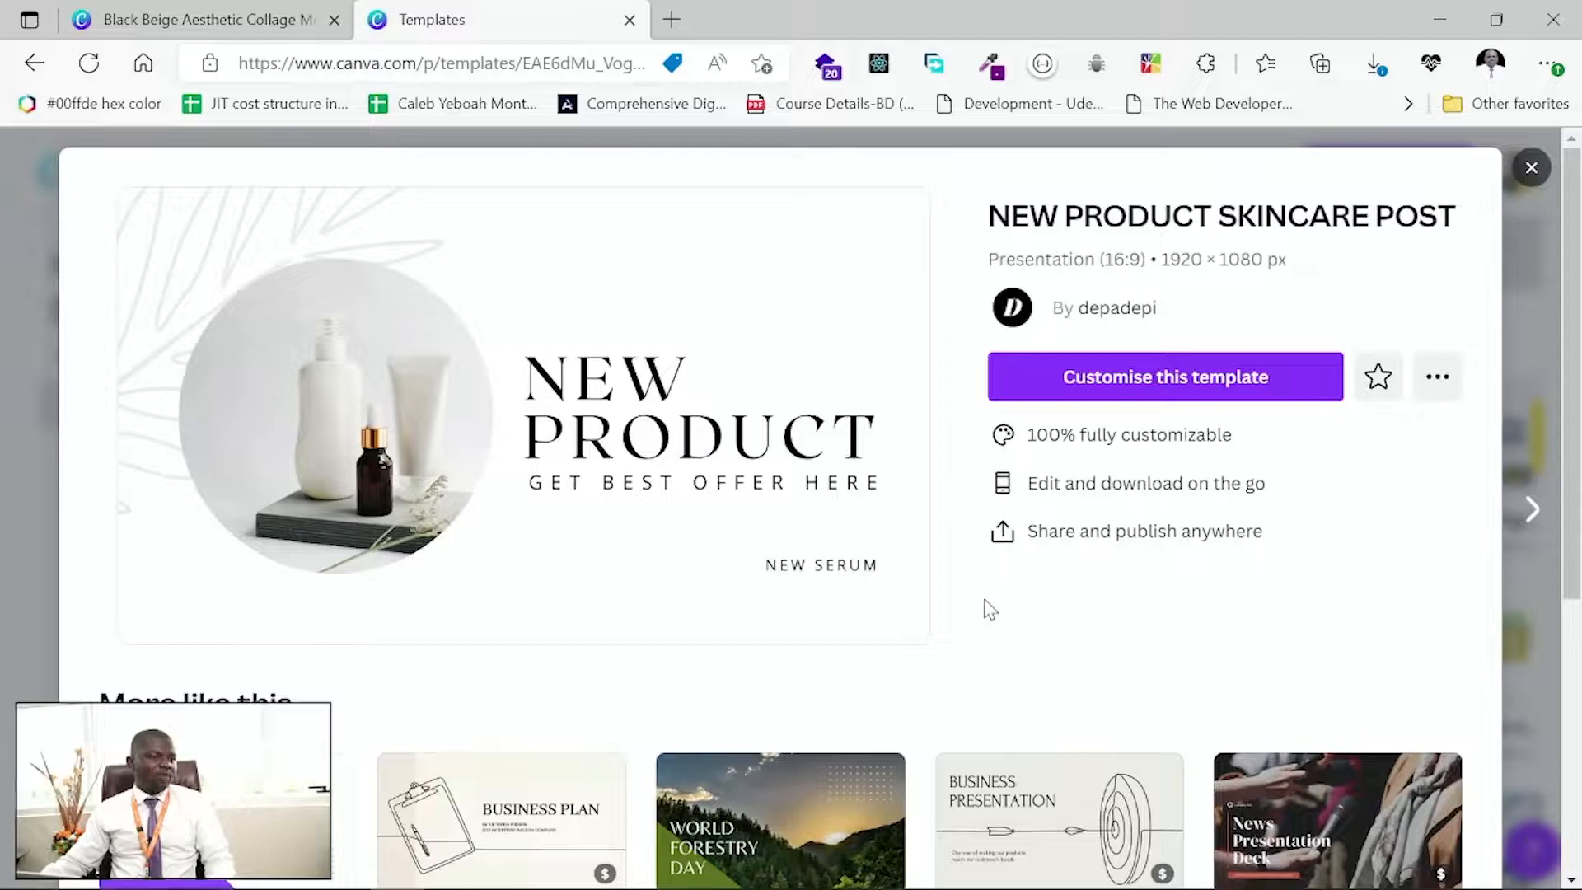
{"action": "scroll", "coordinate": [1072, 595], "scroll_direction": "down", "scroll_amount": 4}
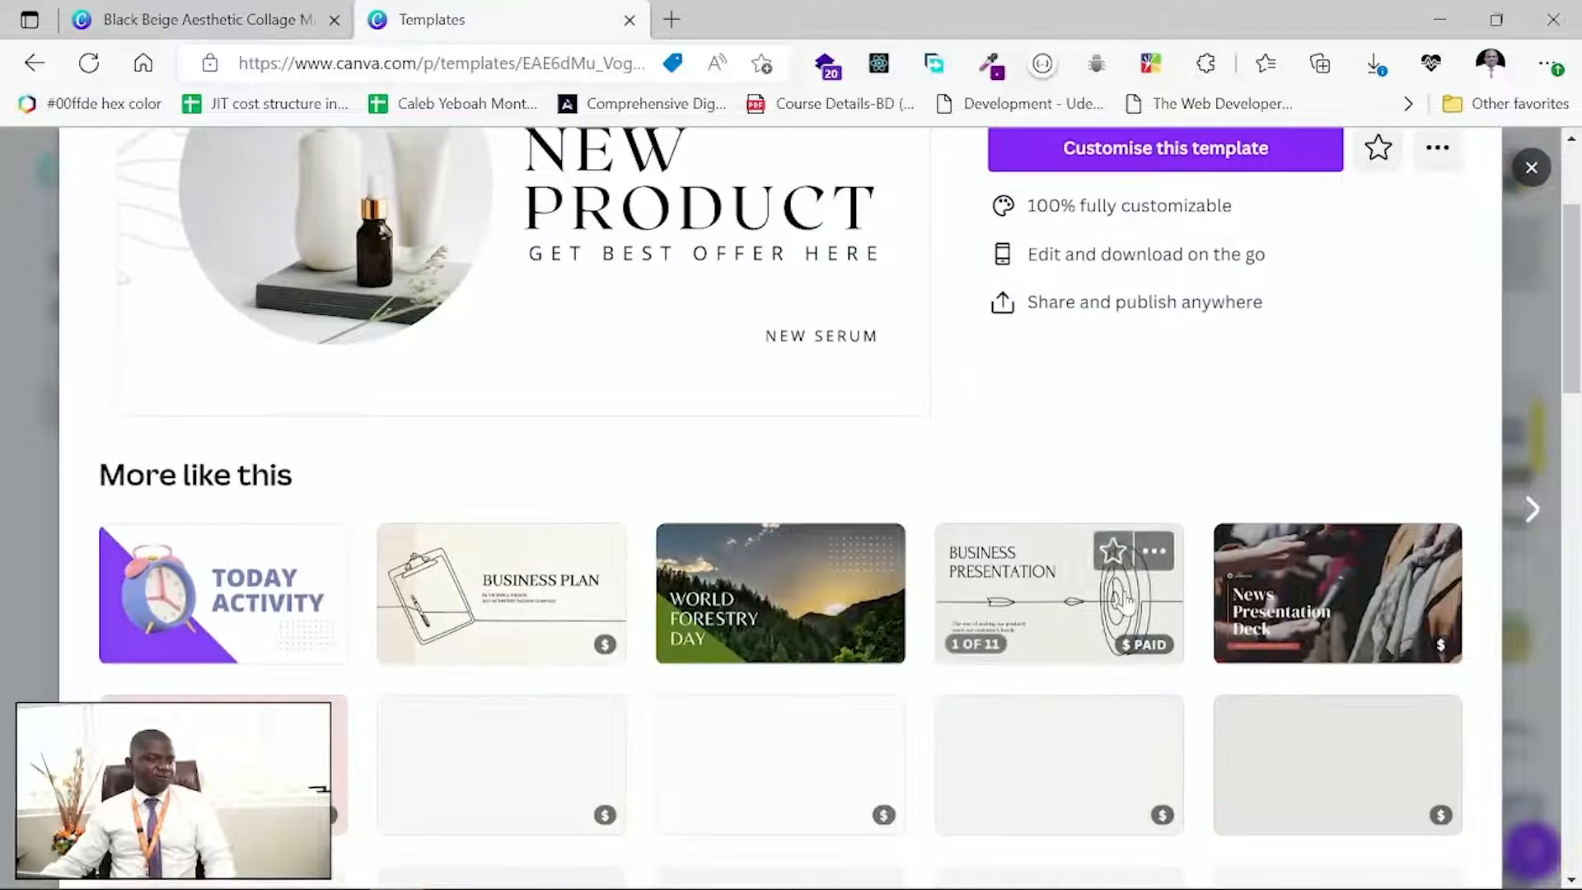
{"action": "scroll", "coordinate": [1157, 651], "scroll_direction": "up", "scroll_amount": 5}
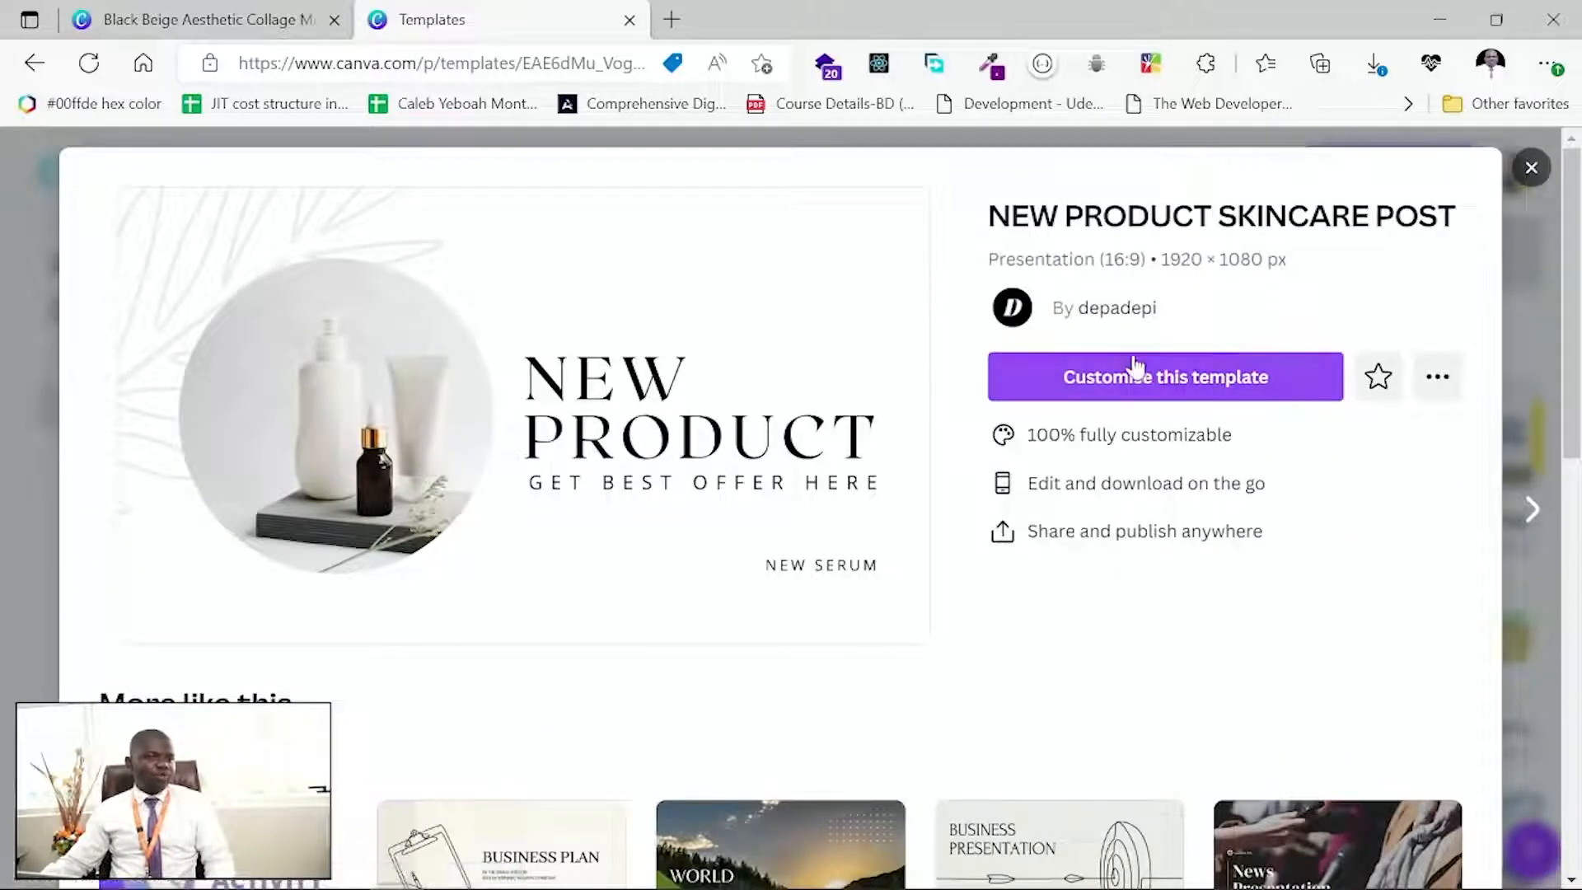
{"action": "left_click", "coordinate": [1201, 378]}
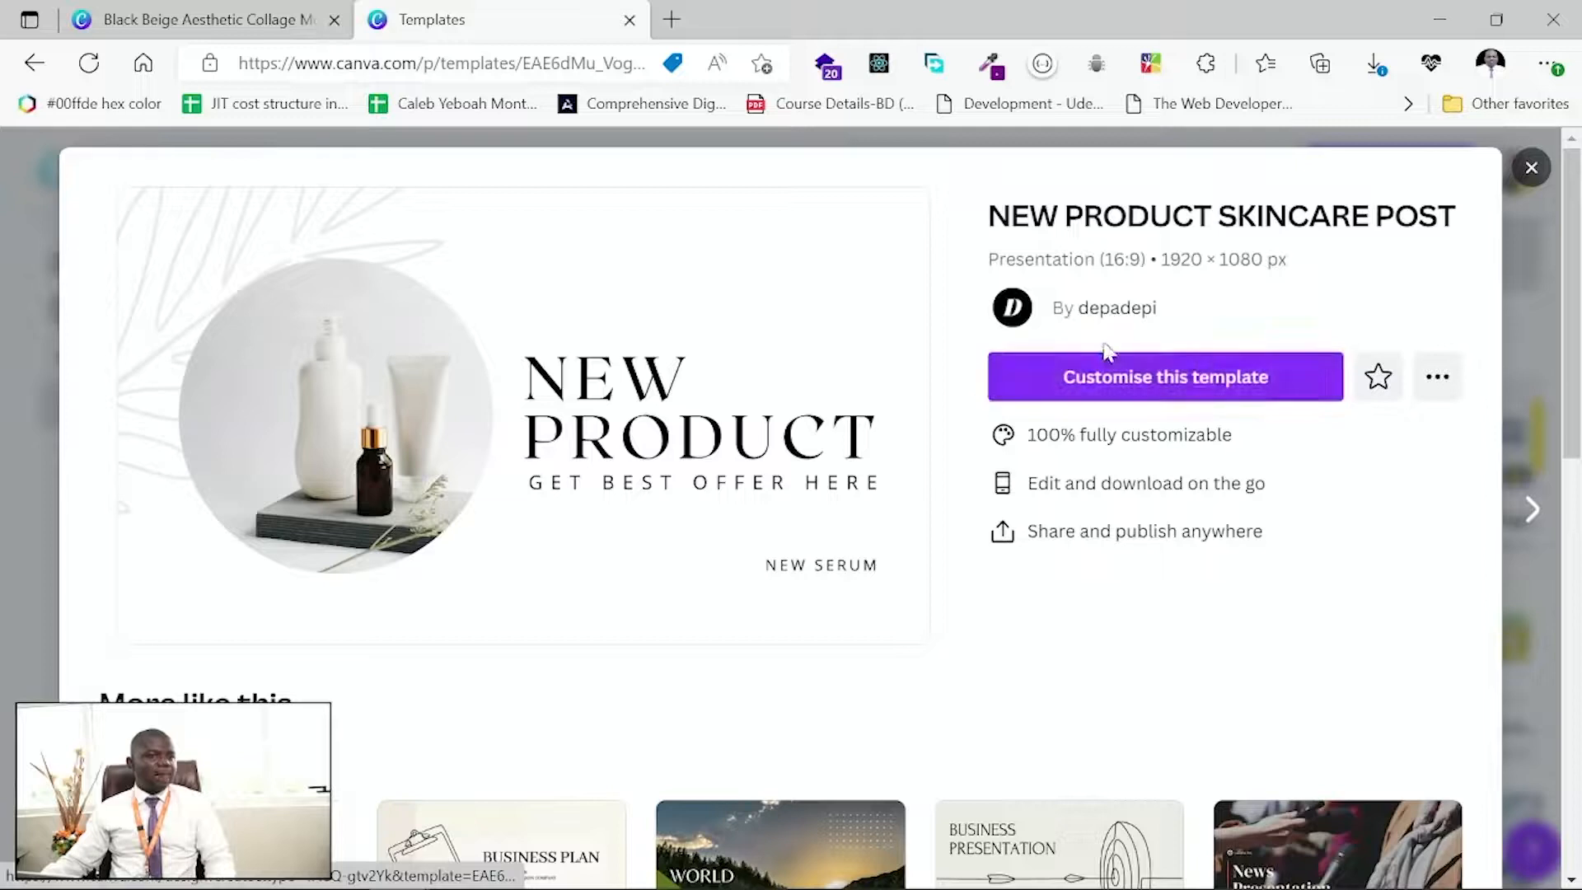
{"action": "left_click", "coordinate": [1203, 379]}
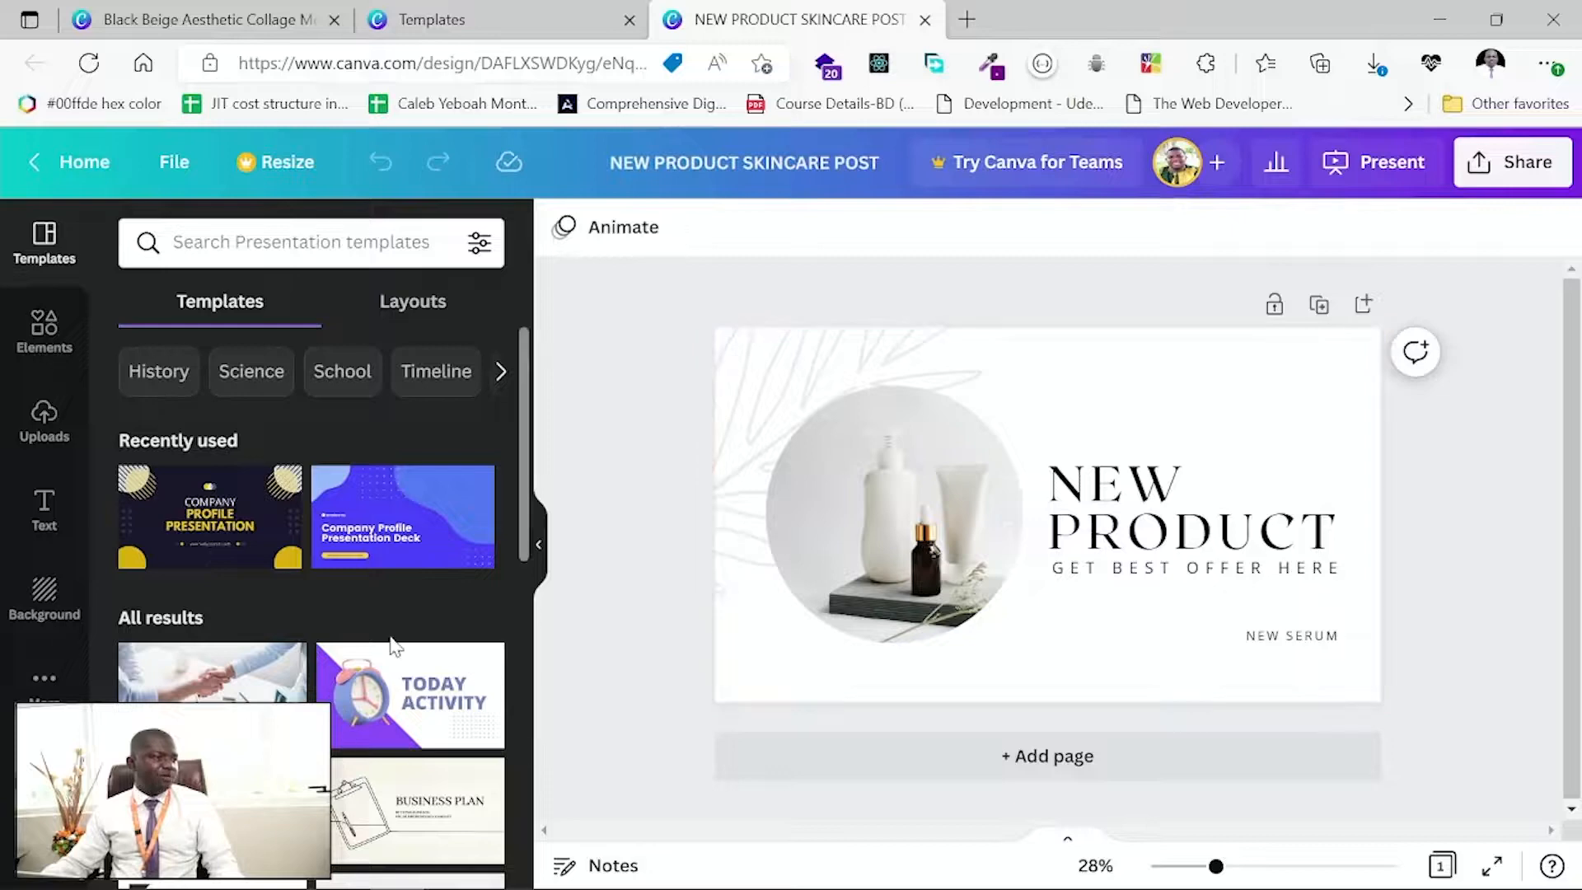
Look through the editor's presentation templates, and close the design and the template preview.
{"action": "scroll", "coordinate": [388, 643], "scroll_direction": "down", "scroll_amount": 5}
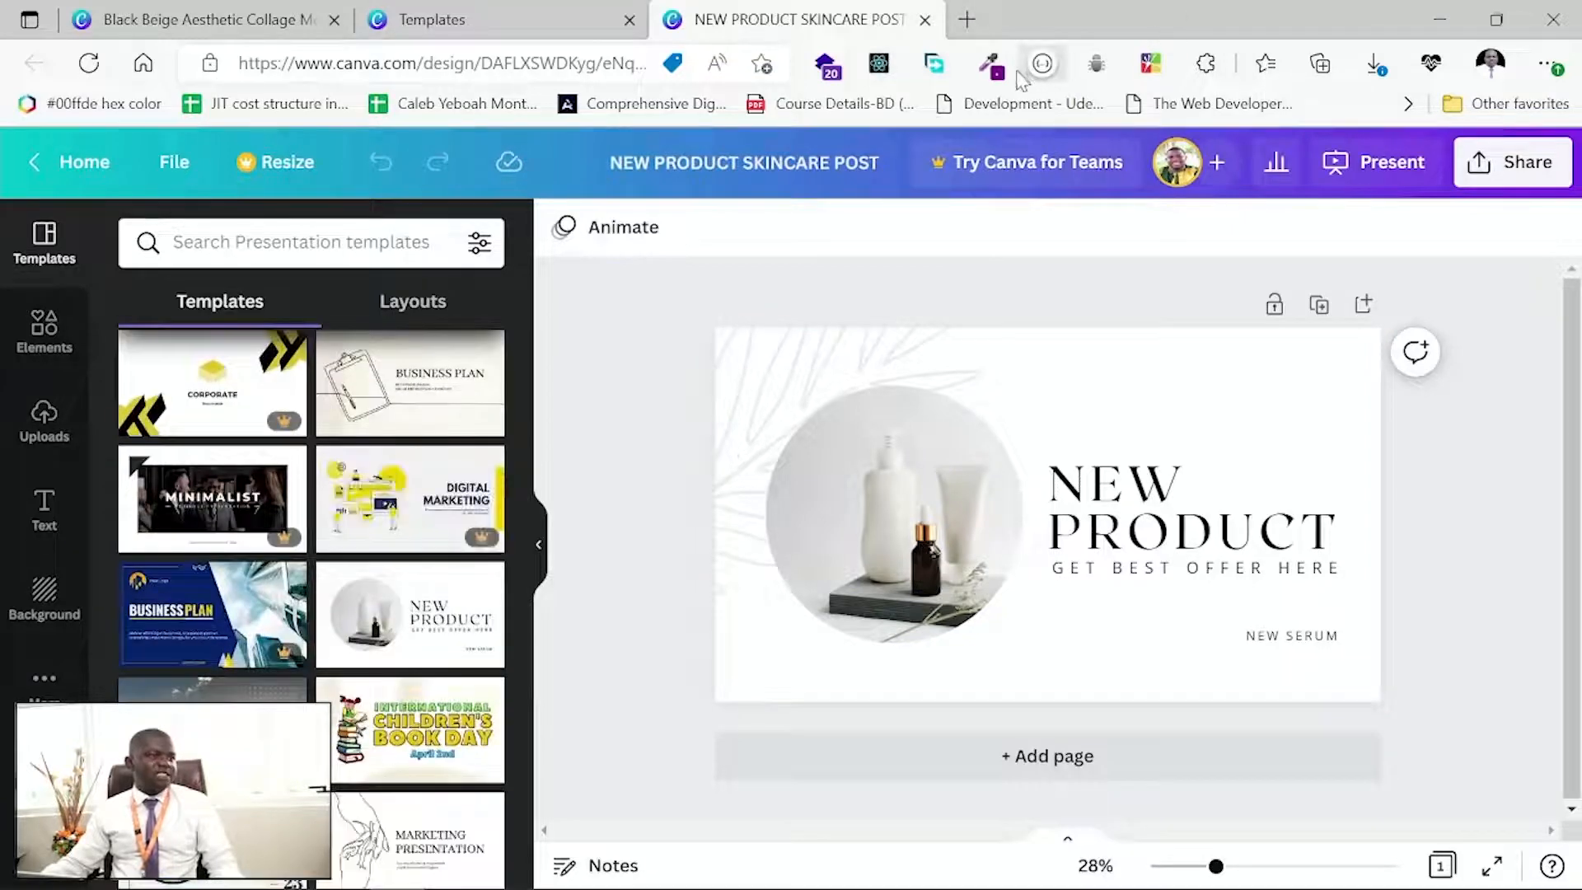
{"action": "left_click", "coordinate": [926, 19]}
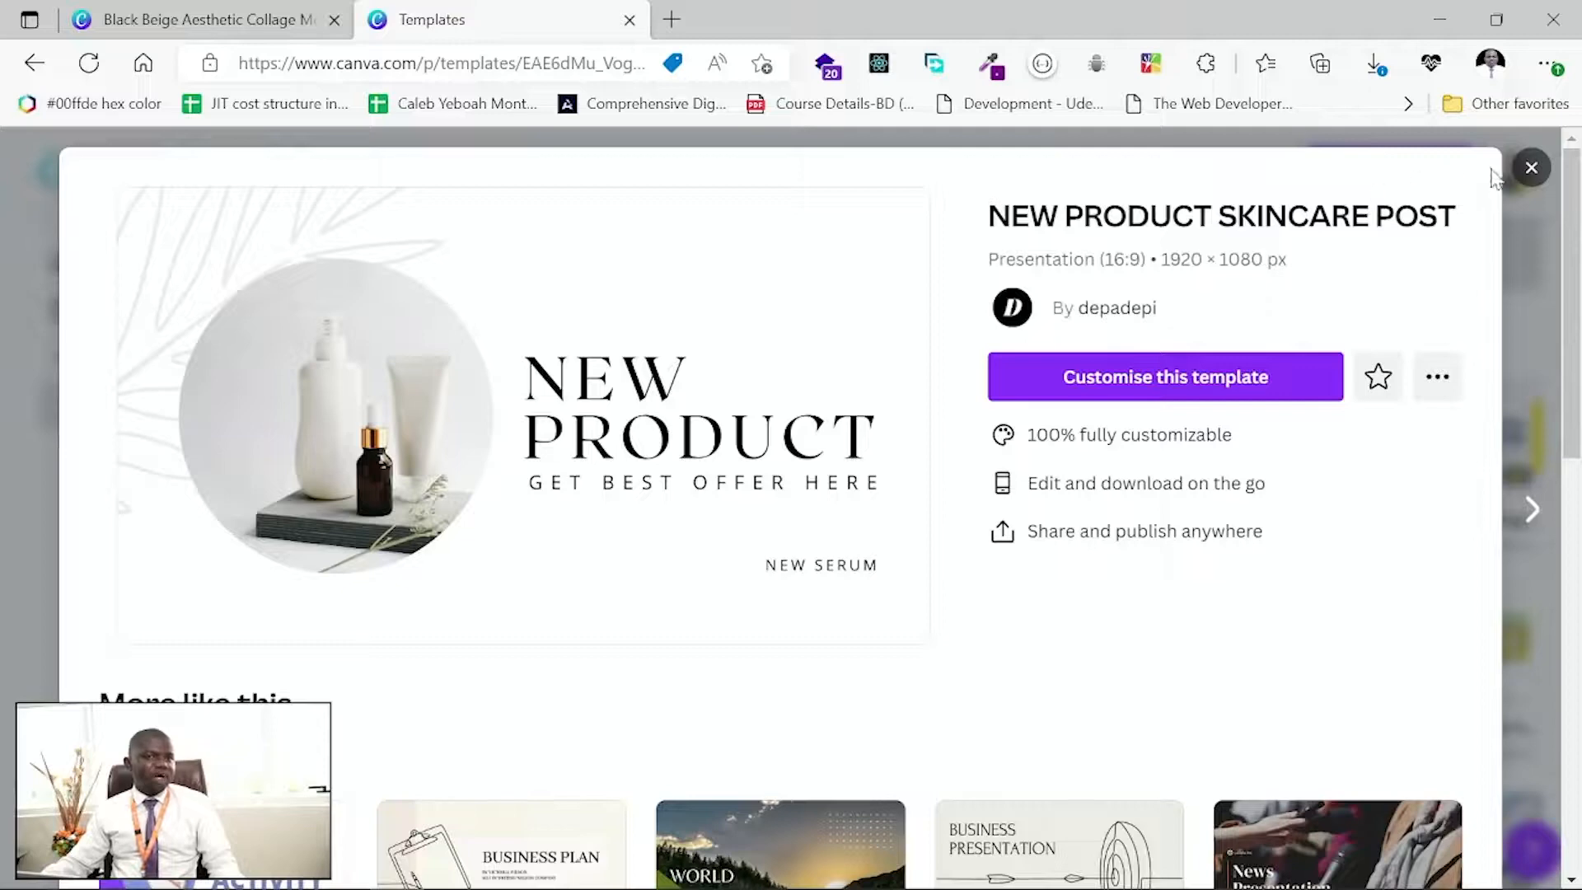
{"action": "left_click", "coordinate": [1530, 168]}
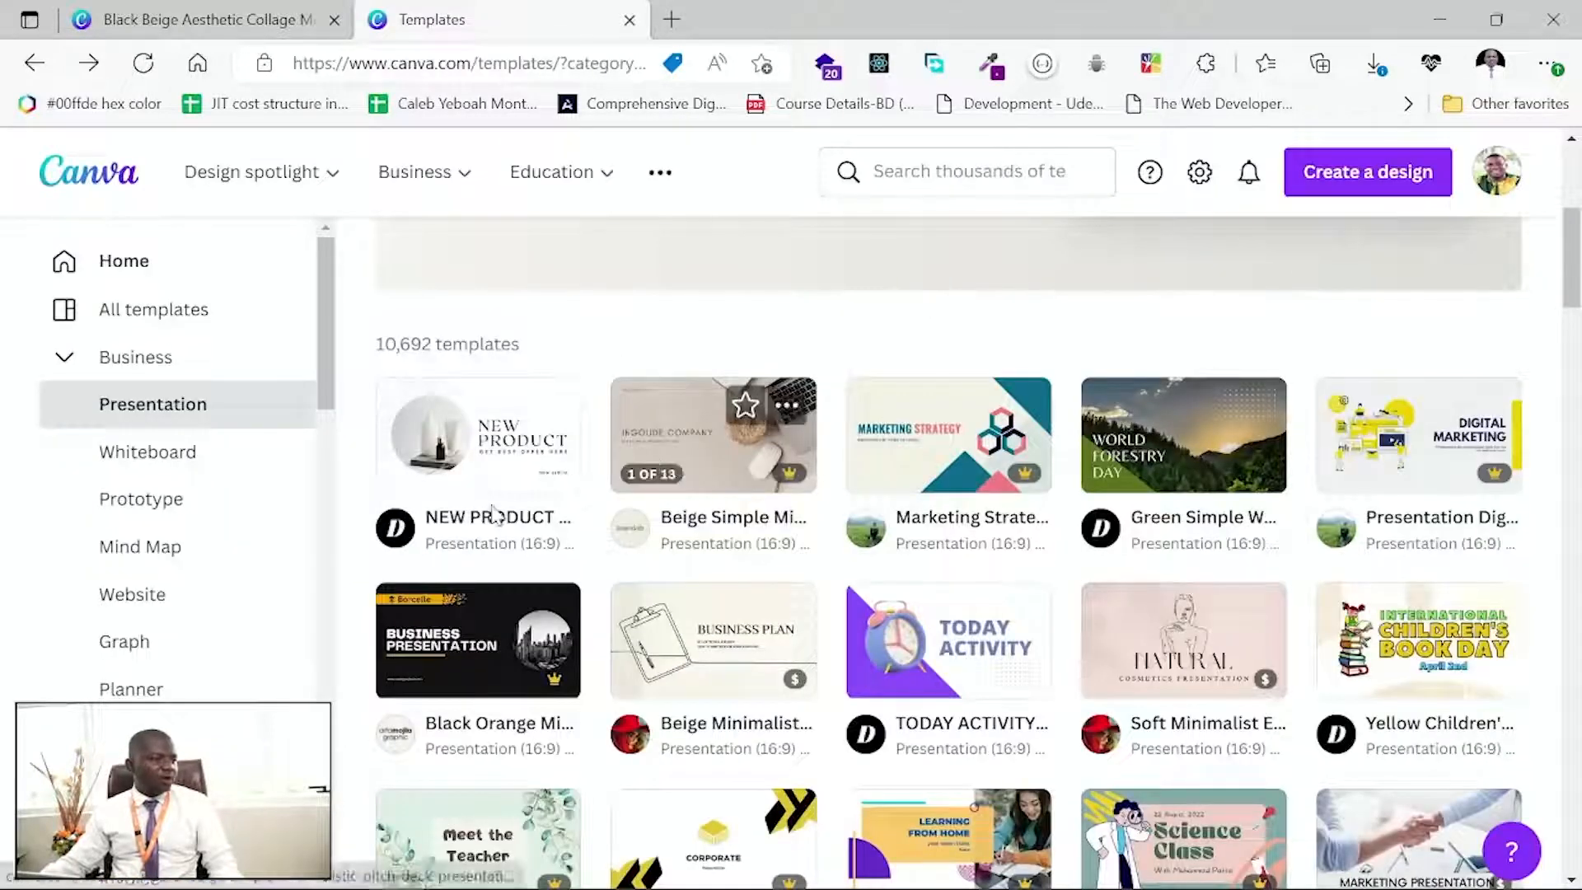
Collapse the Business template category and return to the Canva home page.
{"action": "left_click", "coordinate": [138, 363]}
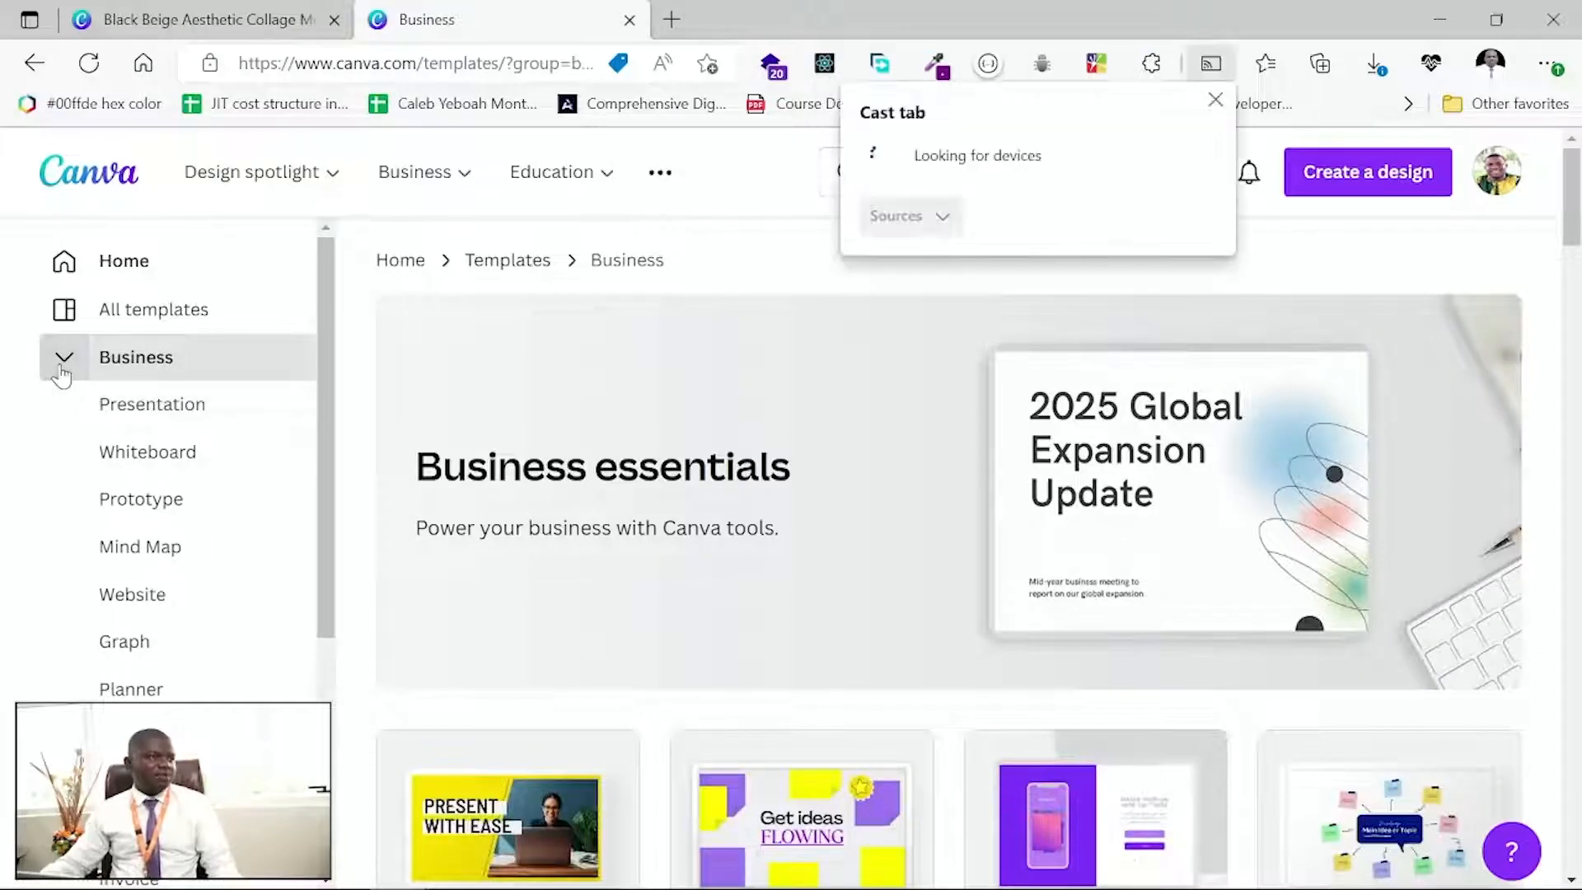
{"action": "left_click", "coordinate": [62, 369]}
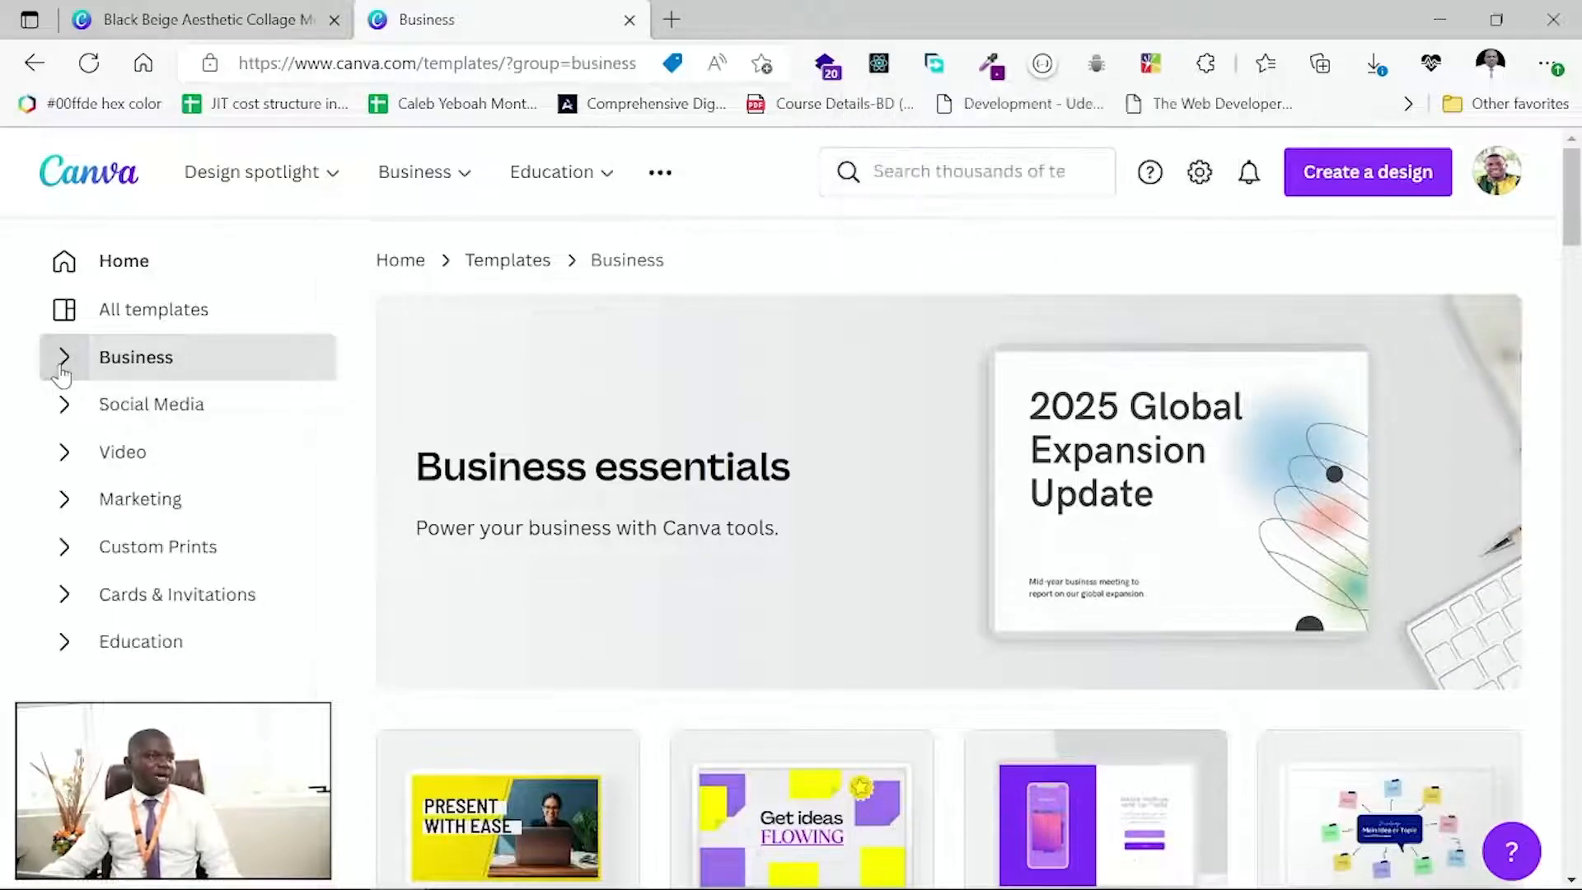
{"action": "left_click", "coordinate": [96, 270]}
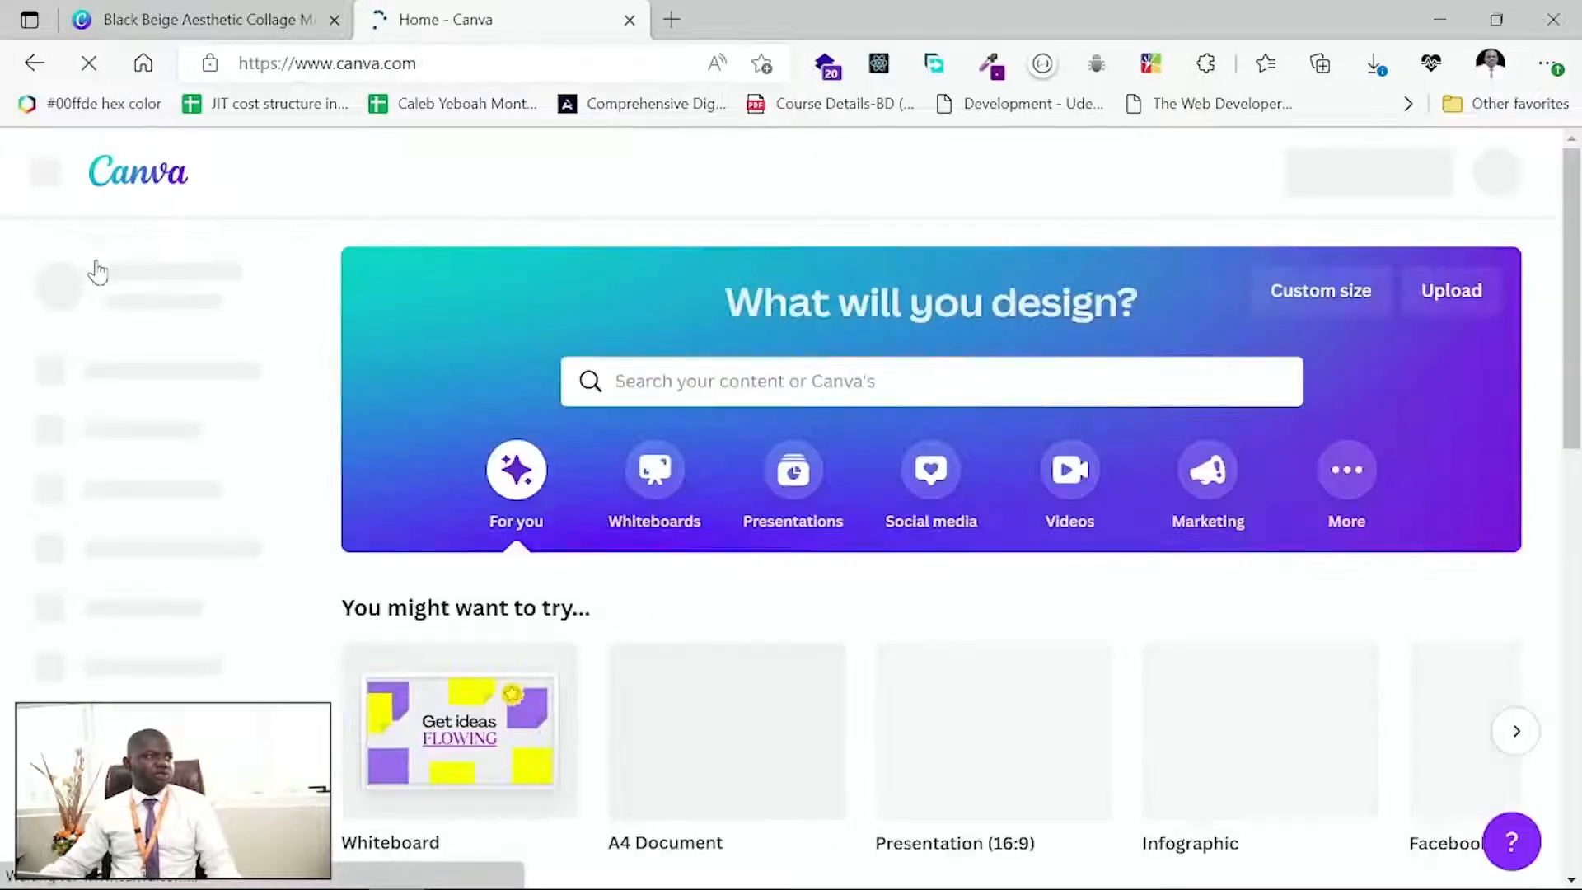
Open the Projects page, dismiss the filter tip, and browse the recent designs.
{"action": "scroll", "coordinate": [177, 475], "scroll_direction": "down", "scroll_amount": 3}
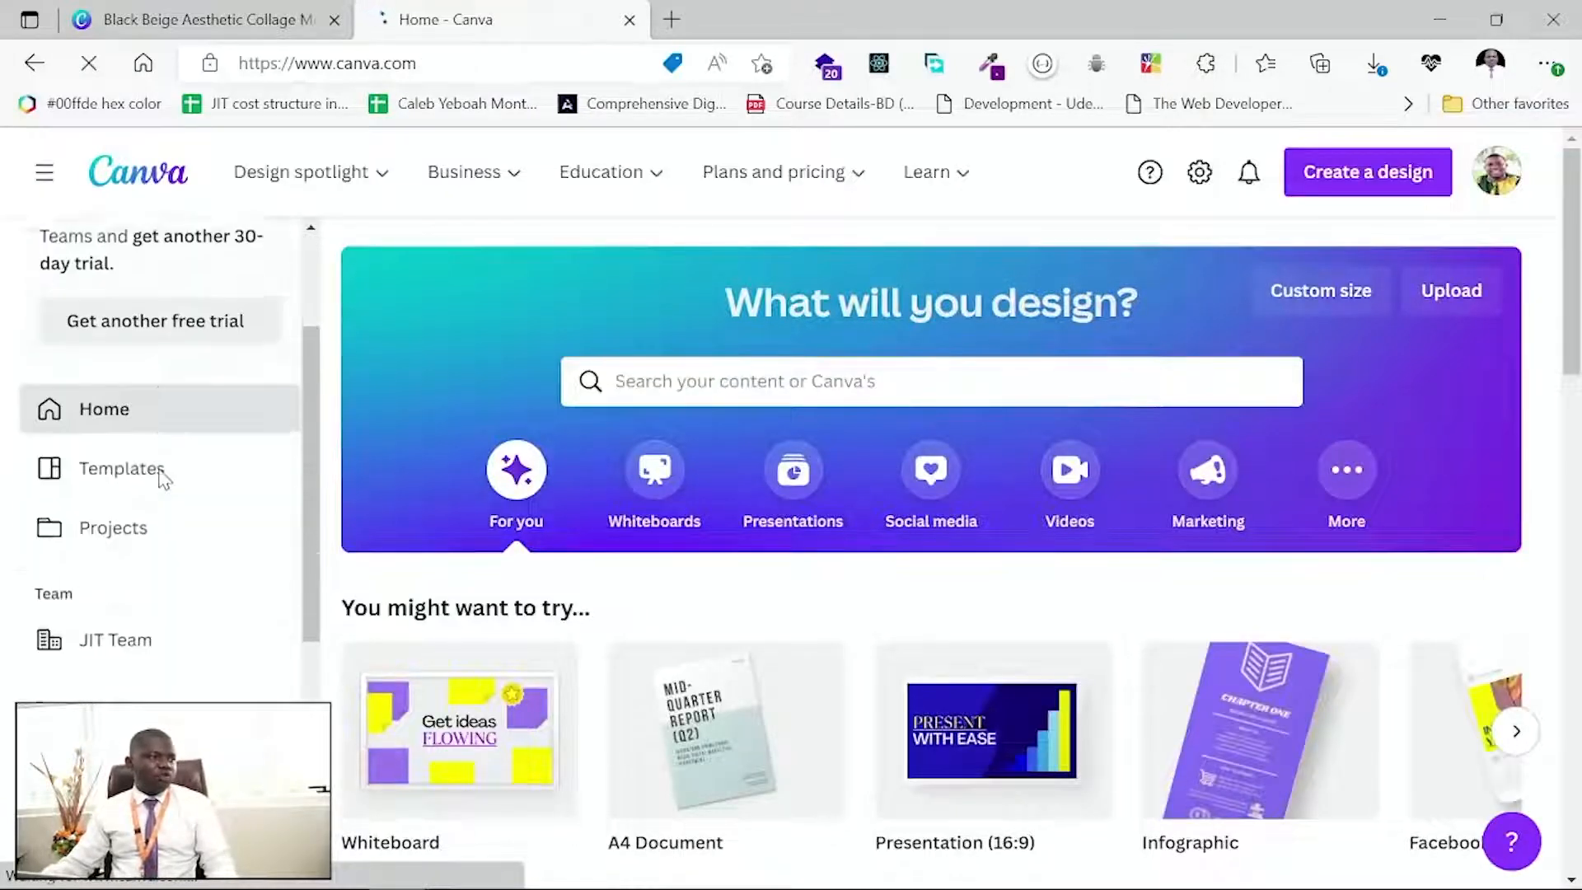
{"action": "left_click", "coordinate": [125, 519]}
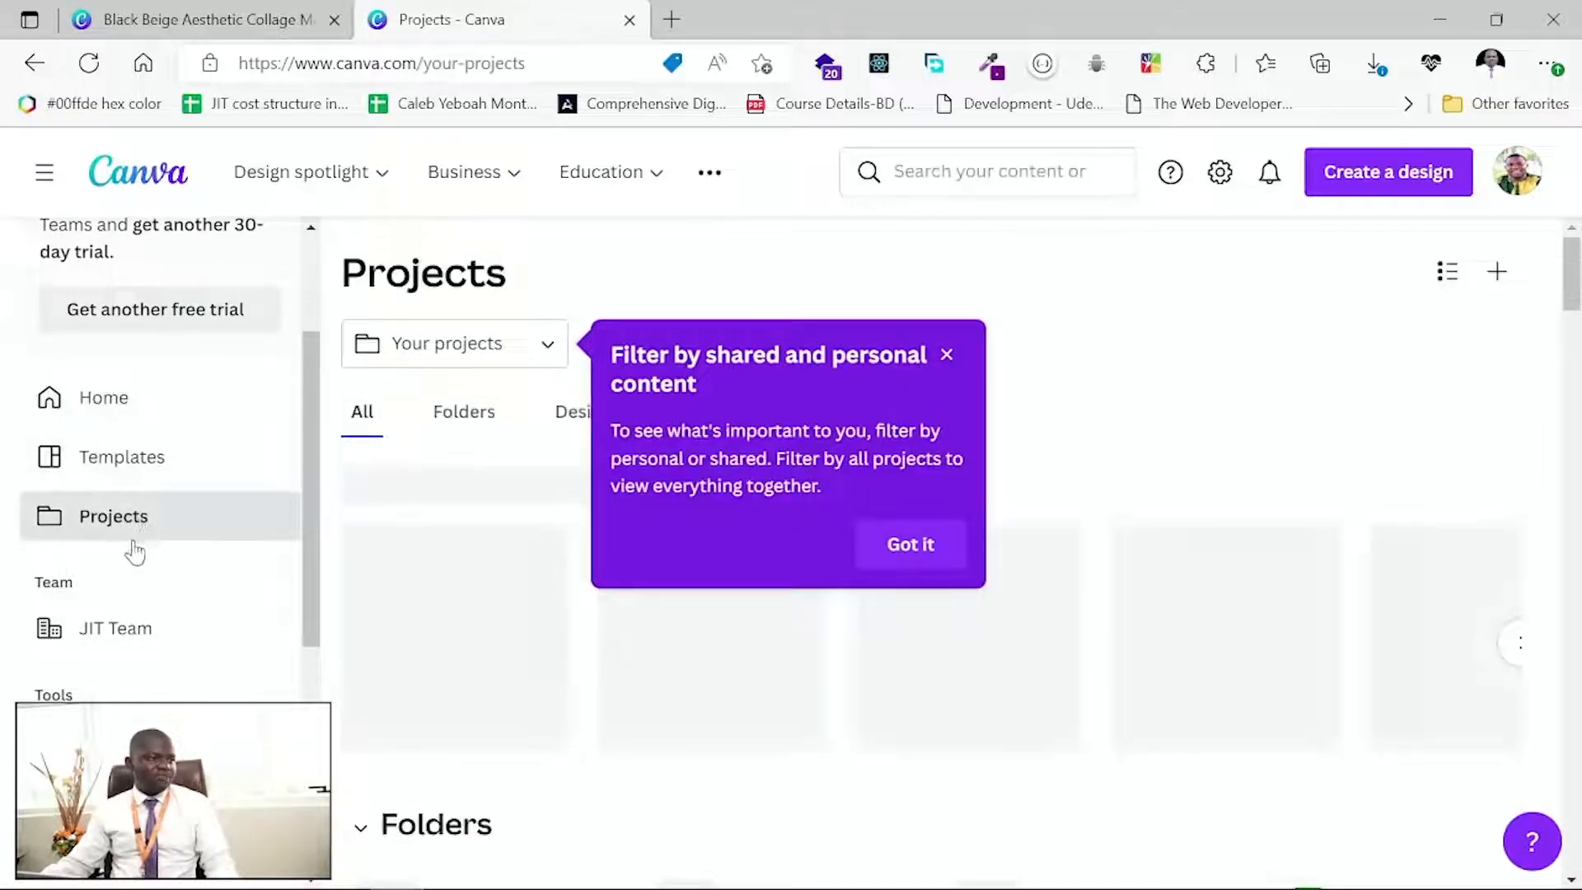
{"action": "left_click", "coordinate": [947, 358]}
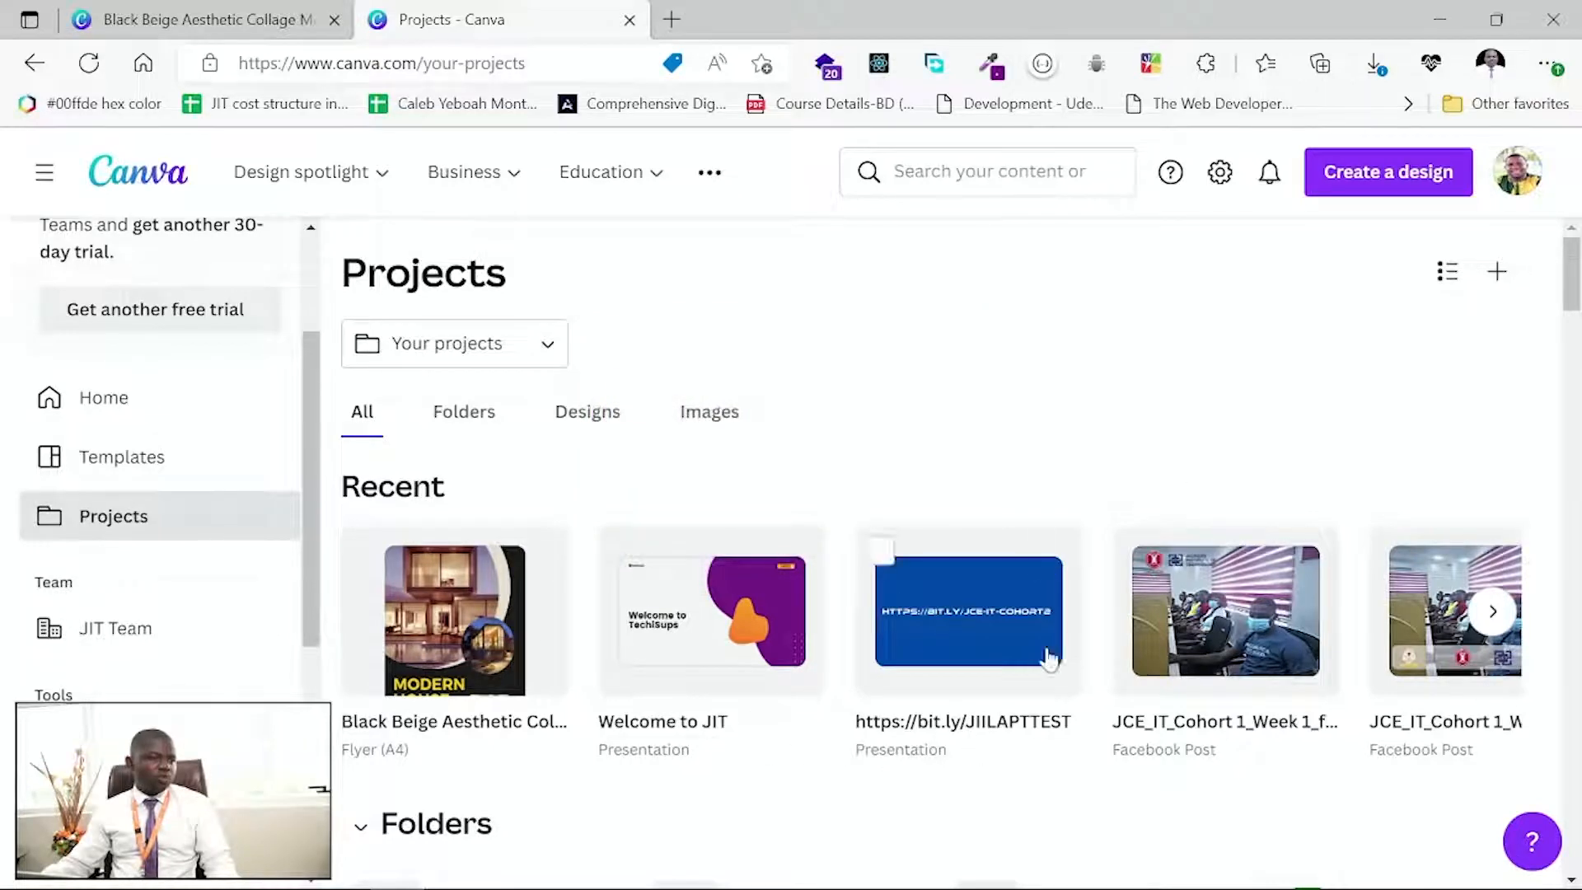
{"action": "left_click", "coordinate": [1495, 619]}
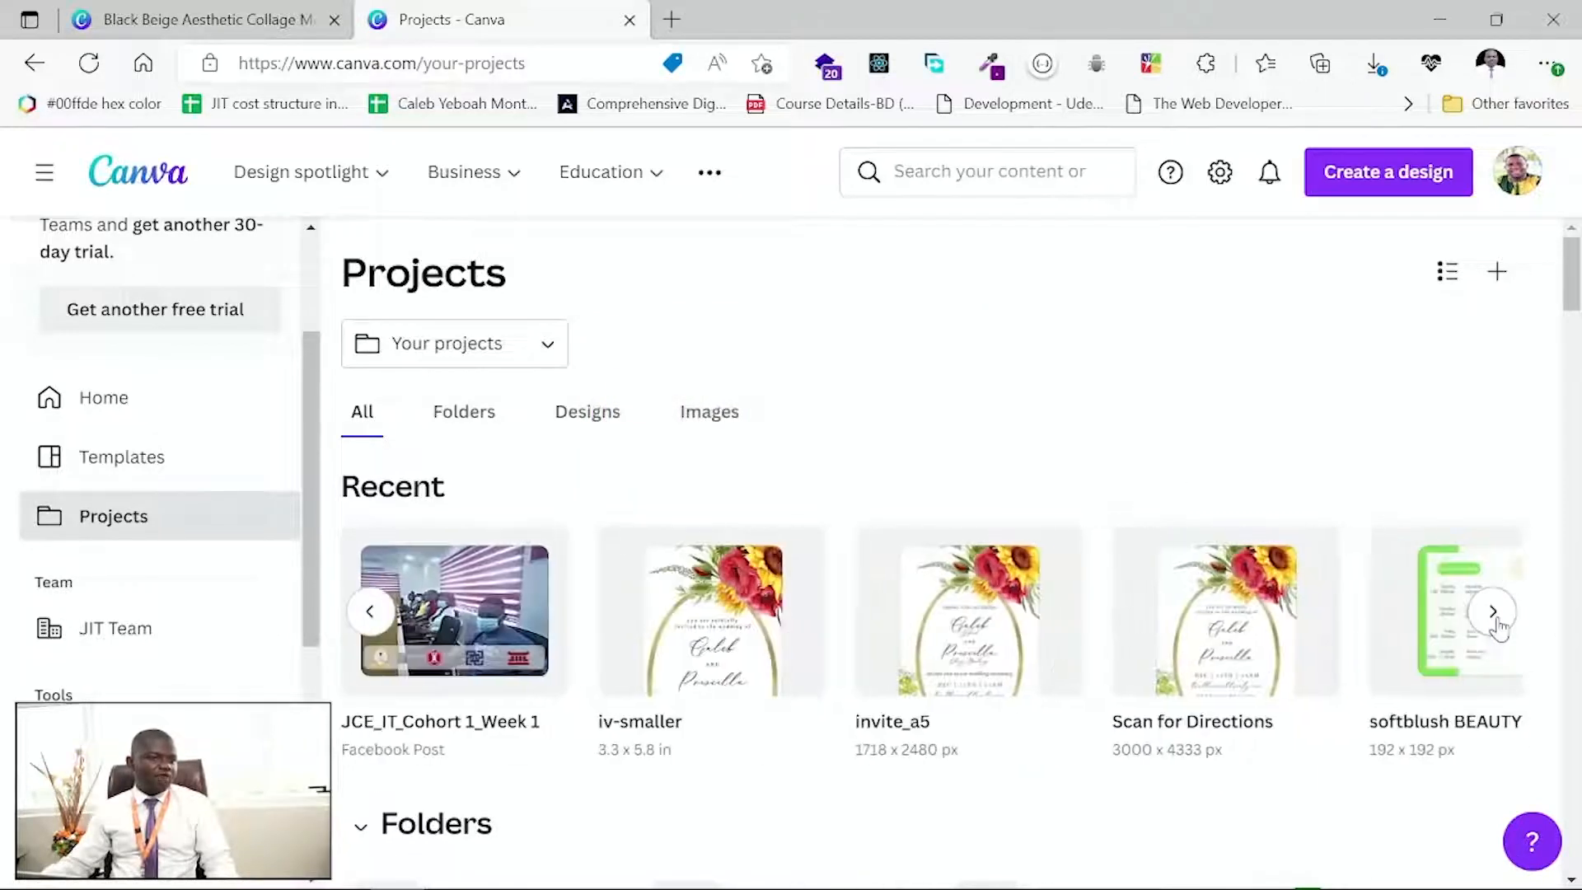
{"action": "left_click", "coordinate": [1496, 619]}
{"action": "left_click", "coordinate": [1496, 614]}
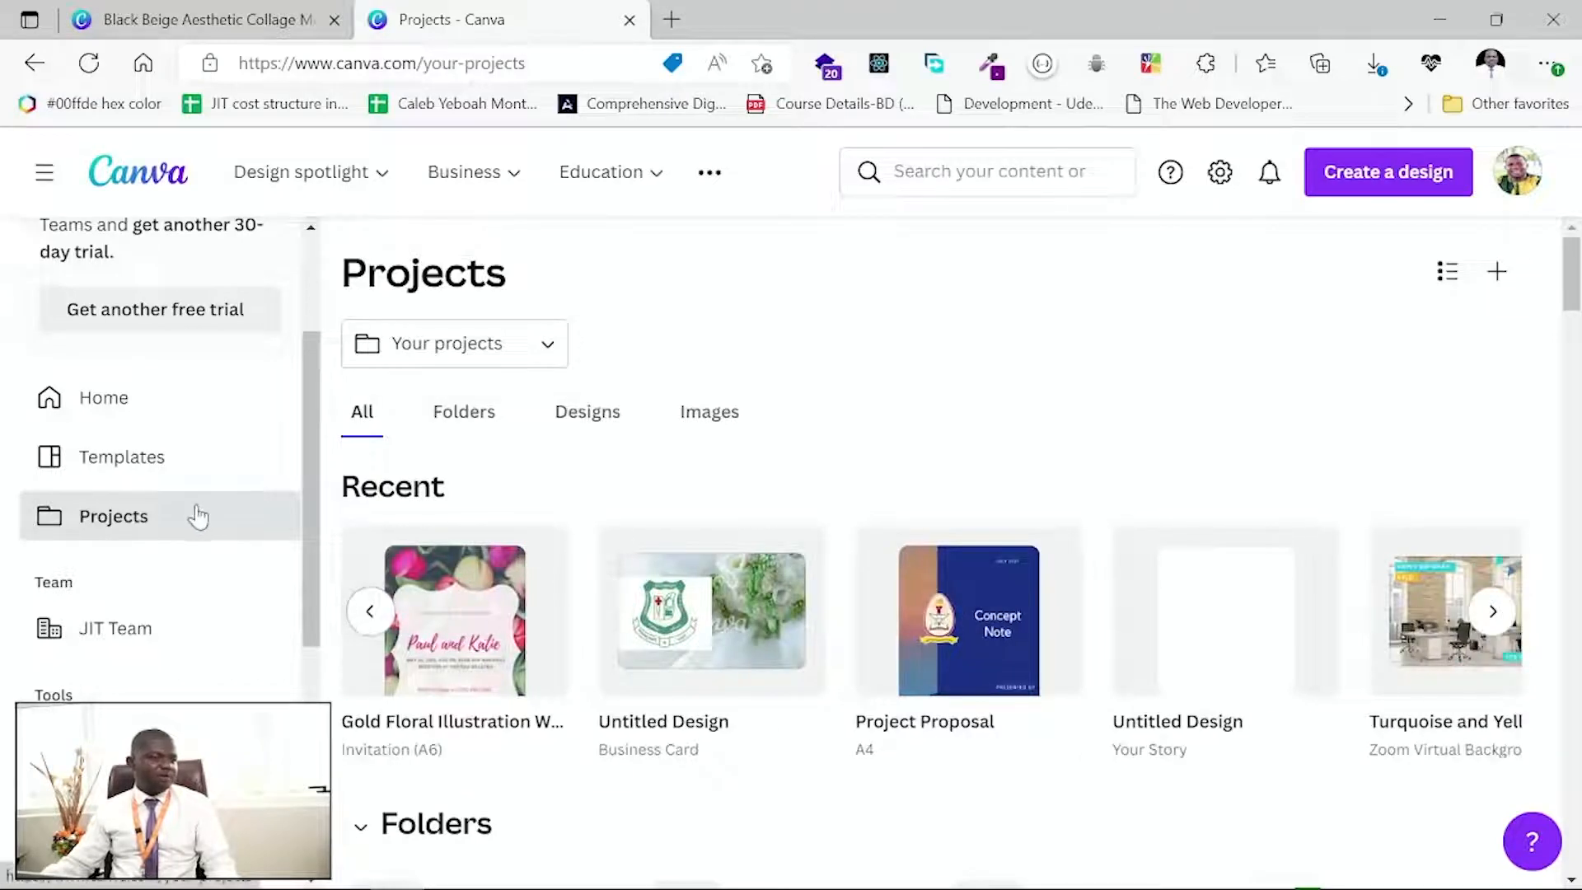
Open the JIT Team page and look over its banner and designs.
{"action": "left_click", "coordinate": [92, 626]}
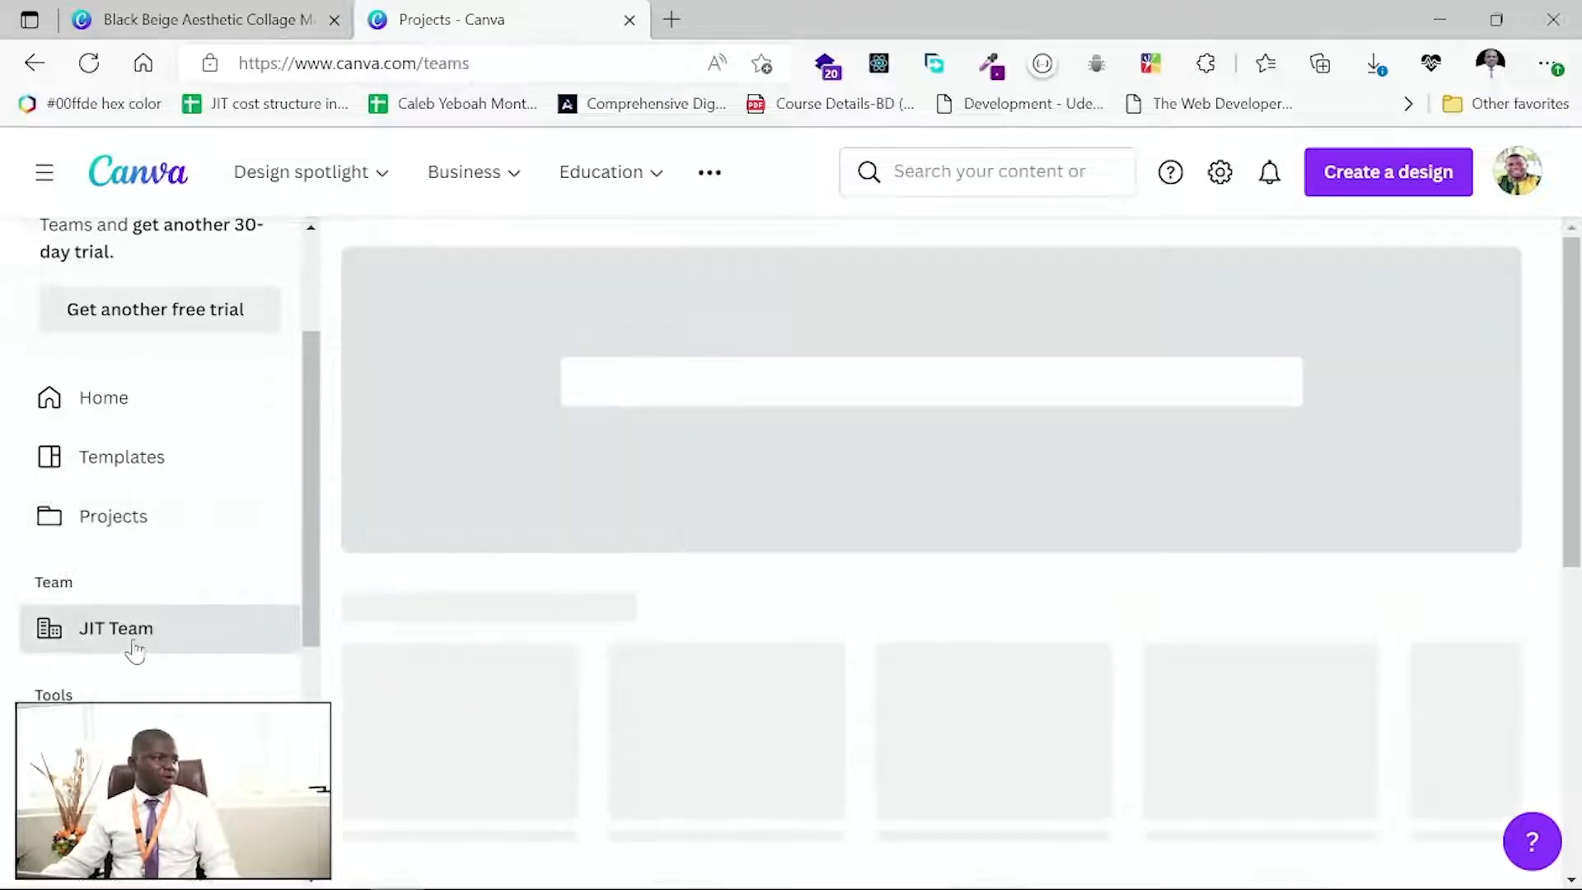
{"action": "scroll", "coordinate": [920, 689], "scroll_direction": "down", "scroll_amount": 5}
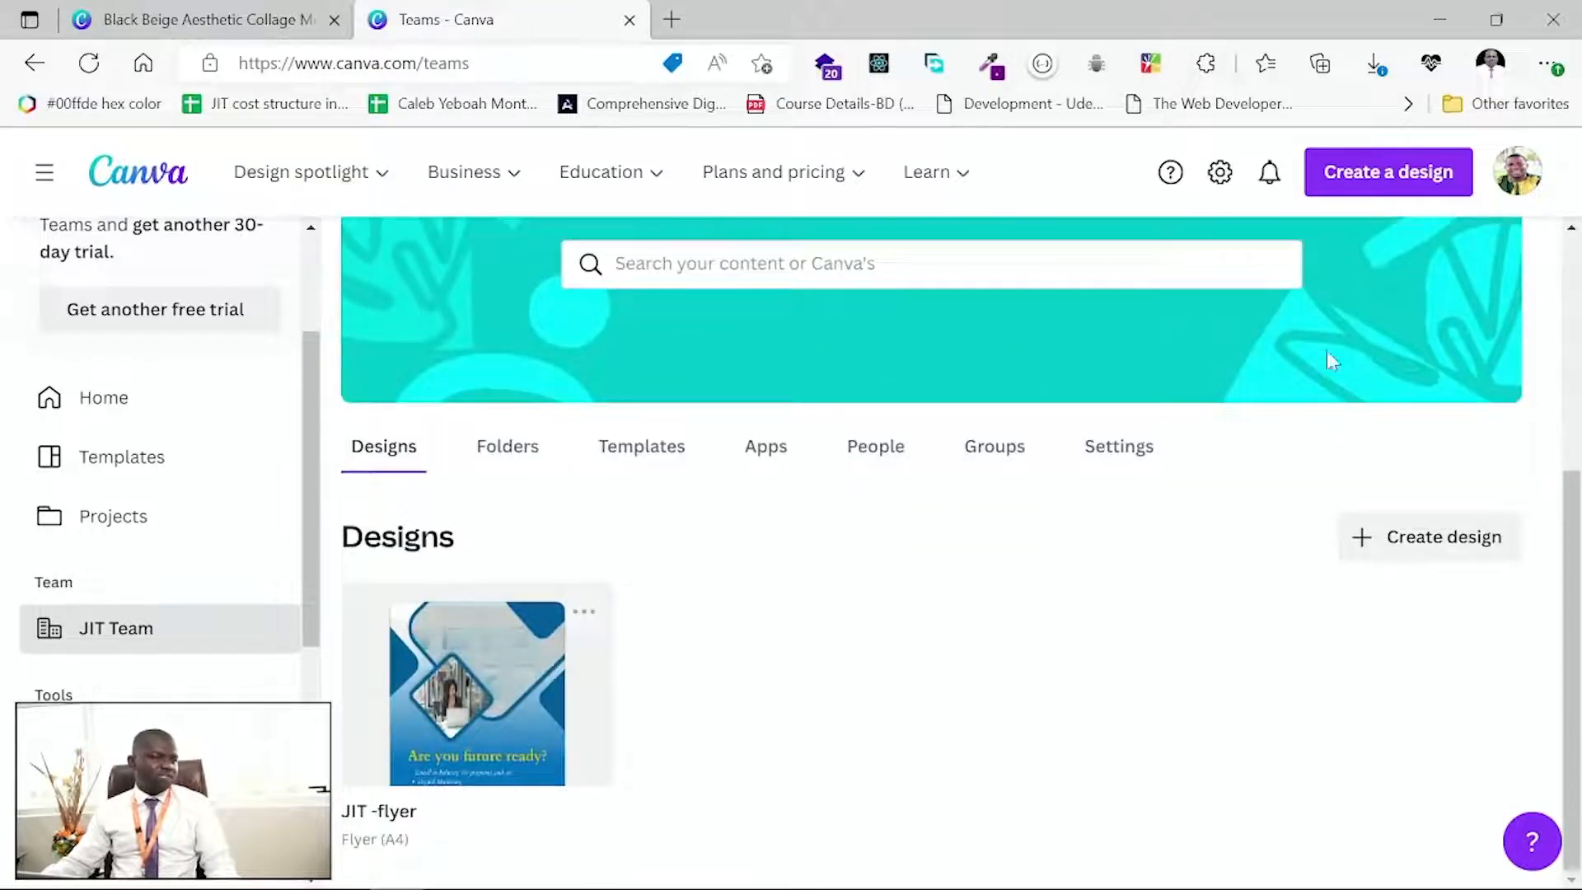
{"action": "scroll", "coordinate": [1194, 590], "scroll_direction": "up", "scroll_amount": 4}
{"action": "scroll", "coordinate": [1194, 577], "scroll_direction": "down", "scroll_amount": 3}
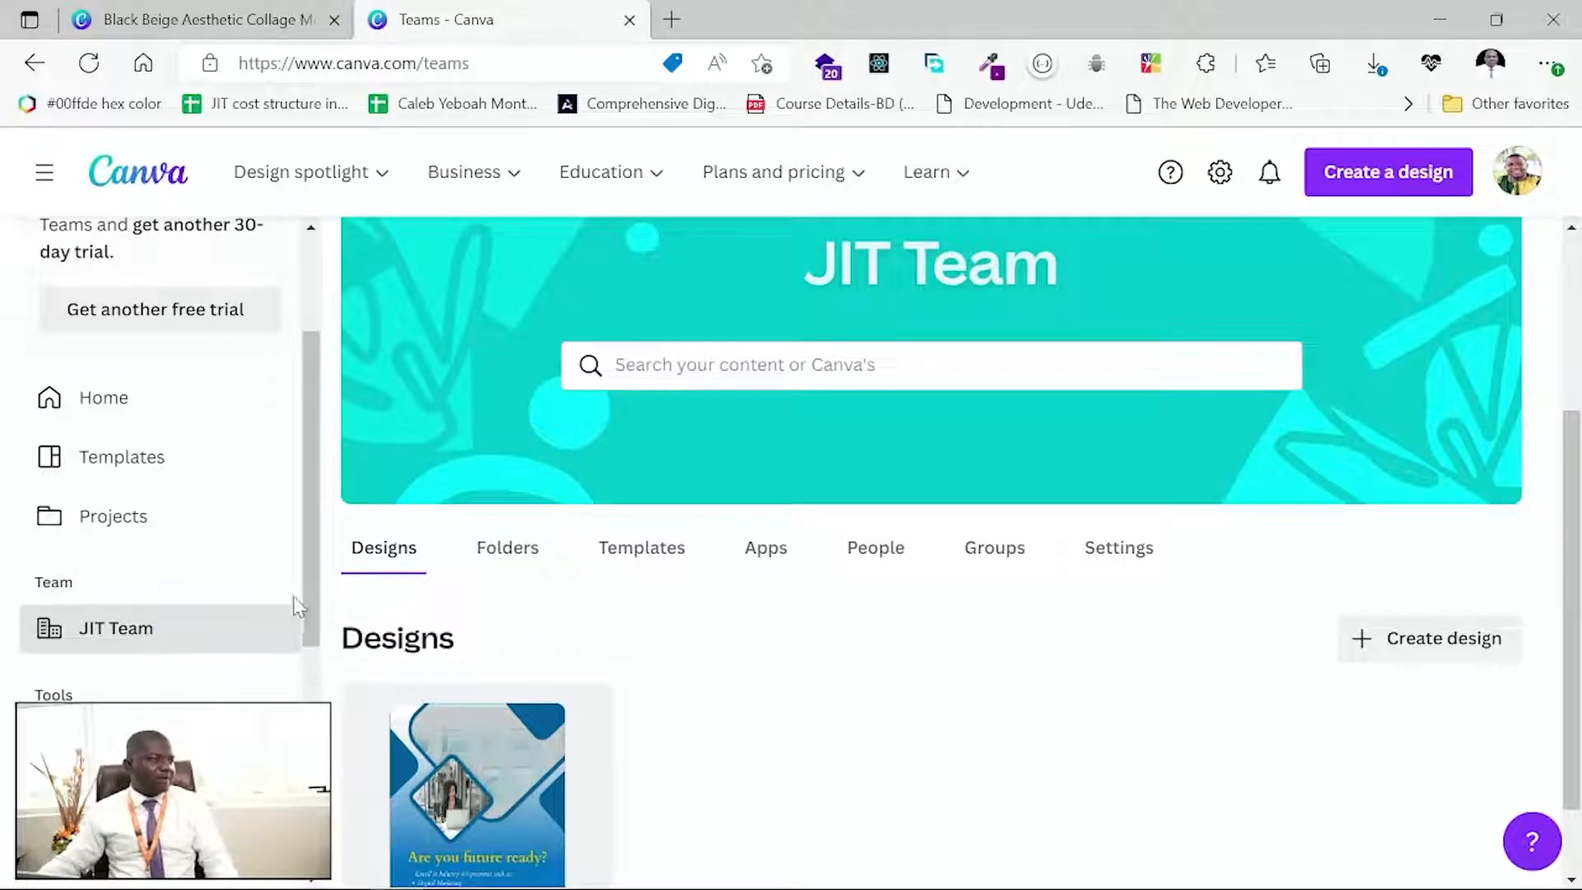
Look through the remaining navigation entries, including the Tools section, and return to the Canva home page.
{"action": "scroll", "coordinate": [298, 626], "scroll_direction": "down", "scroll_amount": 3}
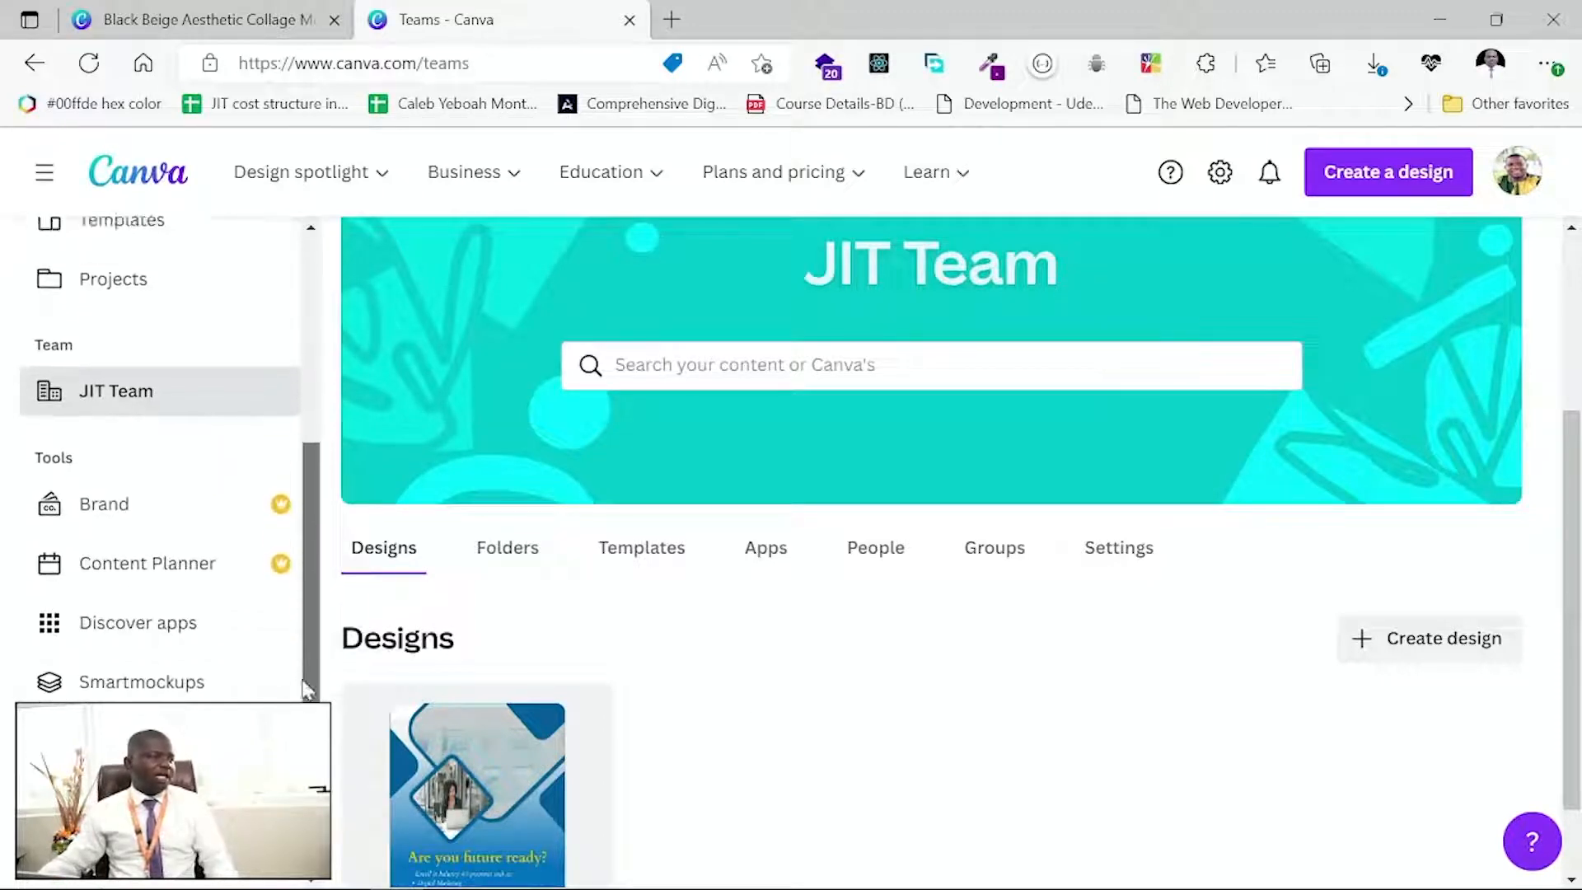
{"action": "scroll", "coordinate": [306, 689], "scroll_direction": "up", "scroll_amount": 4}
{"action": "scroll", "coordinate": [307, 621], "scroll_direction": "down", "scroll_amount": 1}
{"action": "scroll", "coordinate": [264, 576], "scroll_direction": "up", "scroll_amount": 1}
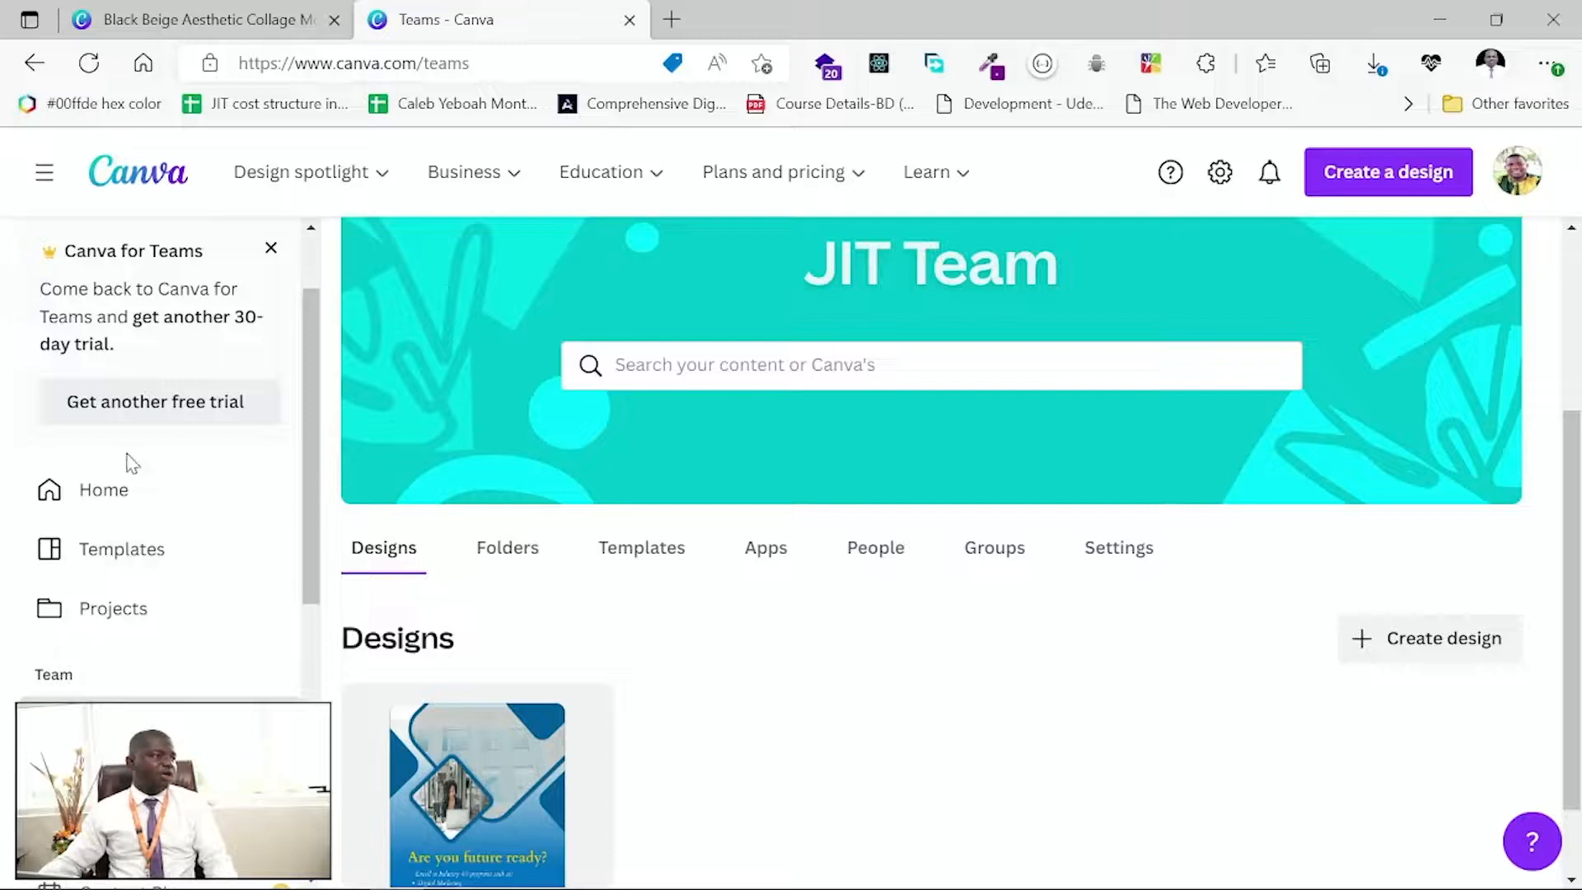
{"action": "left_click", "coordinate": [120, 495]}
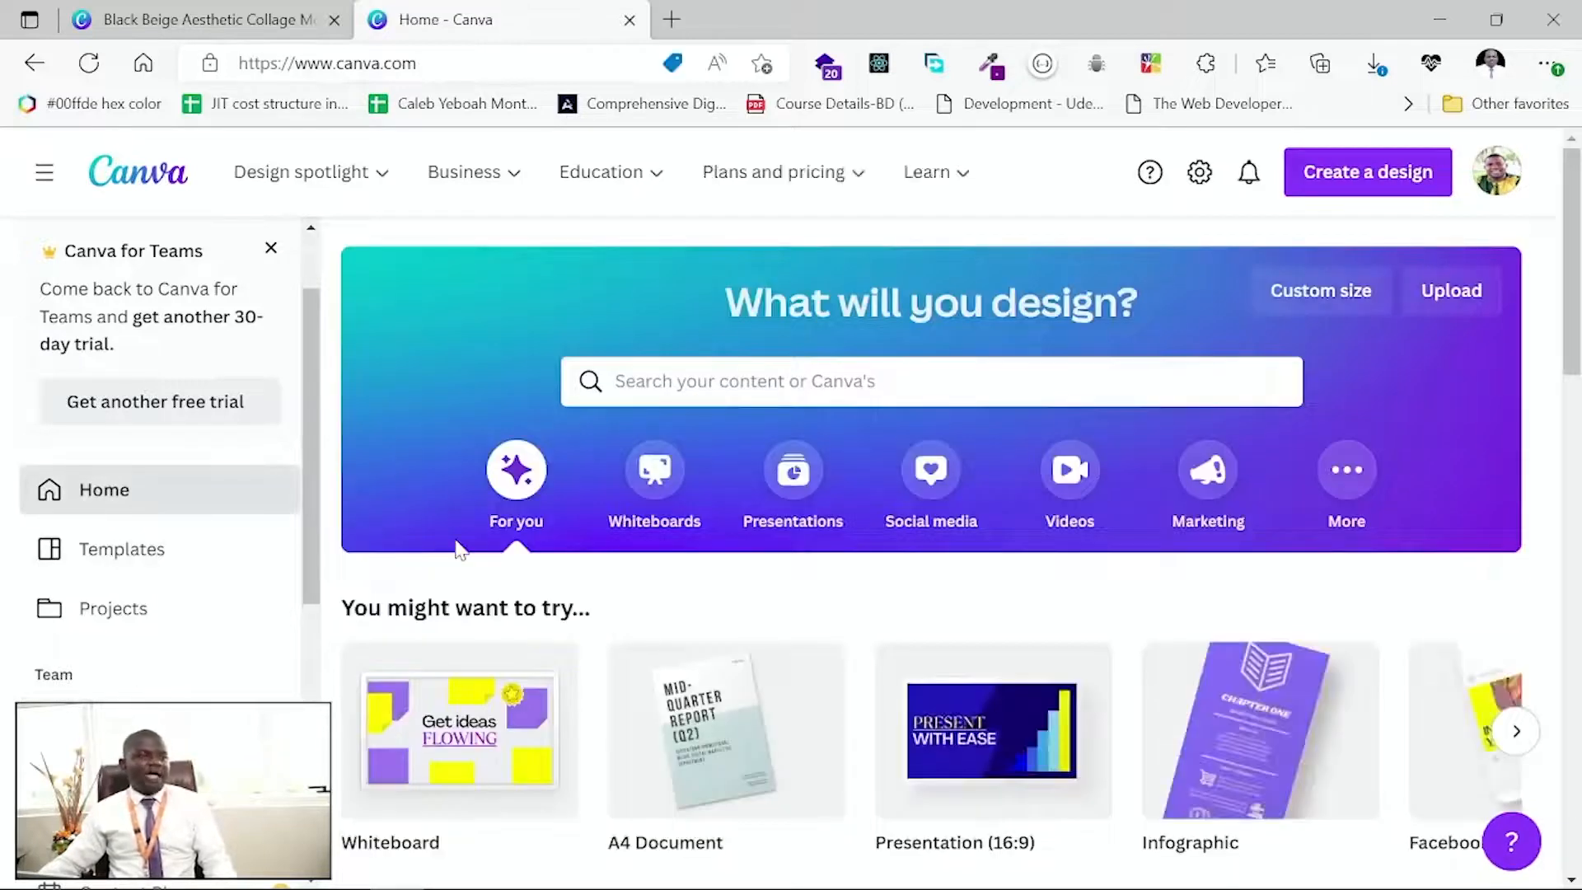
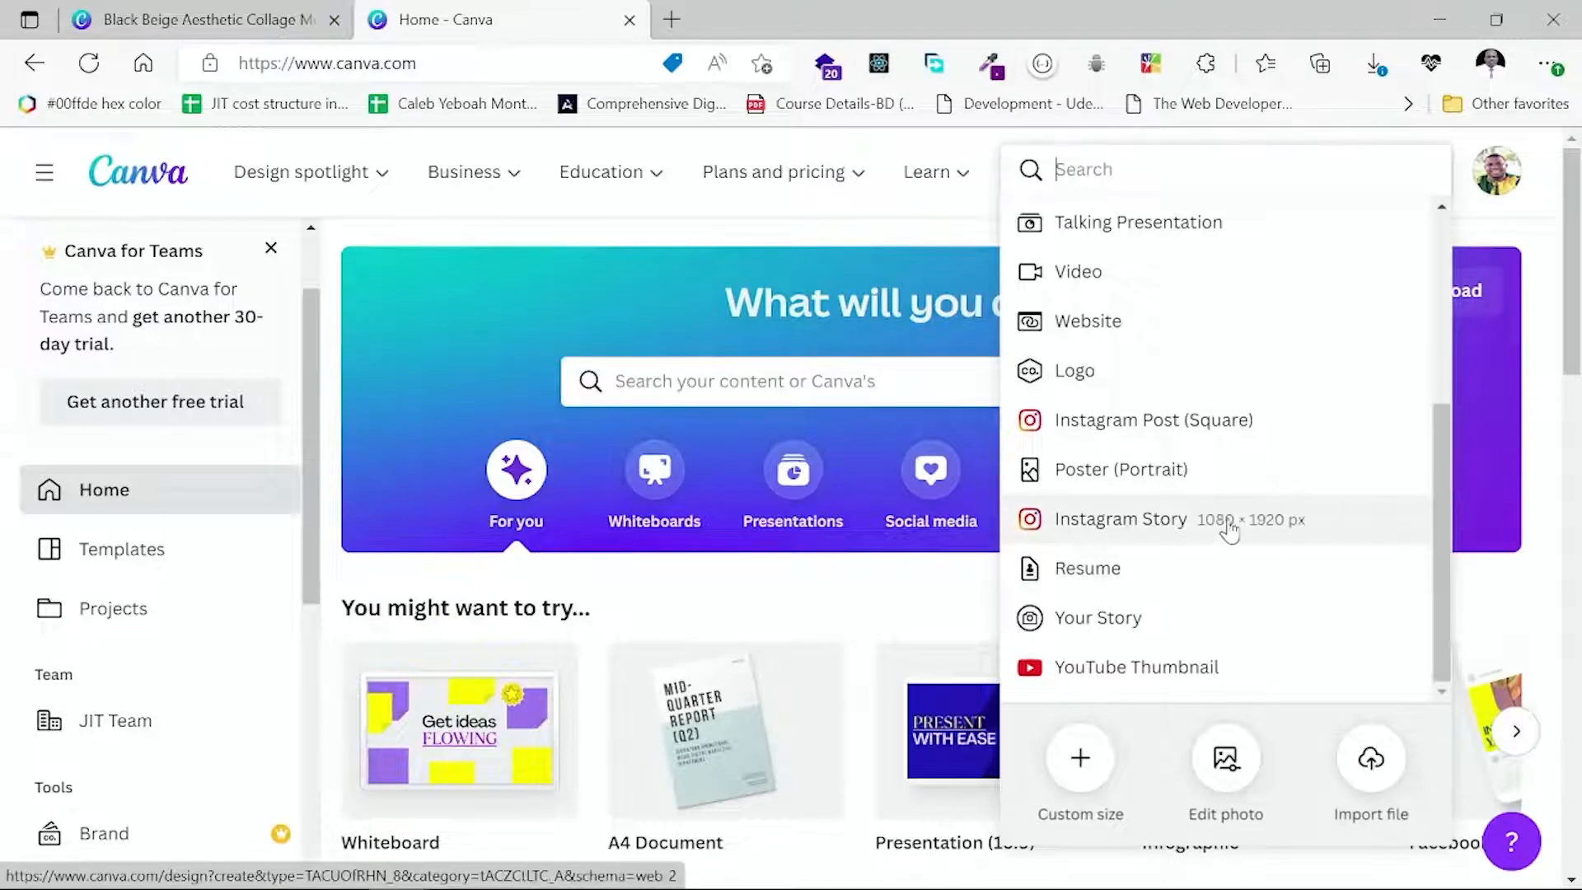
Examine the suggested design types offered for a new design, from Whiteboard to YouTube Thumbnail, with their sizes.
{"action": "scroll", "coordinate": [1186, 534], "scroll_direction": "up", "scroll_amount": 4}
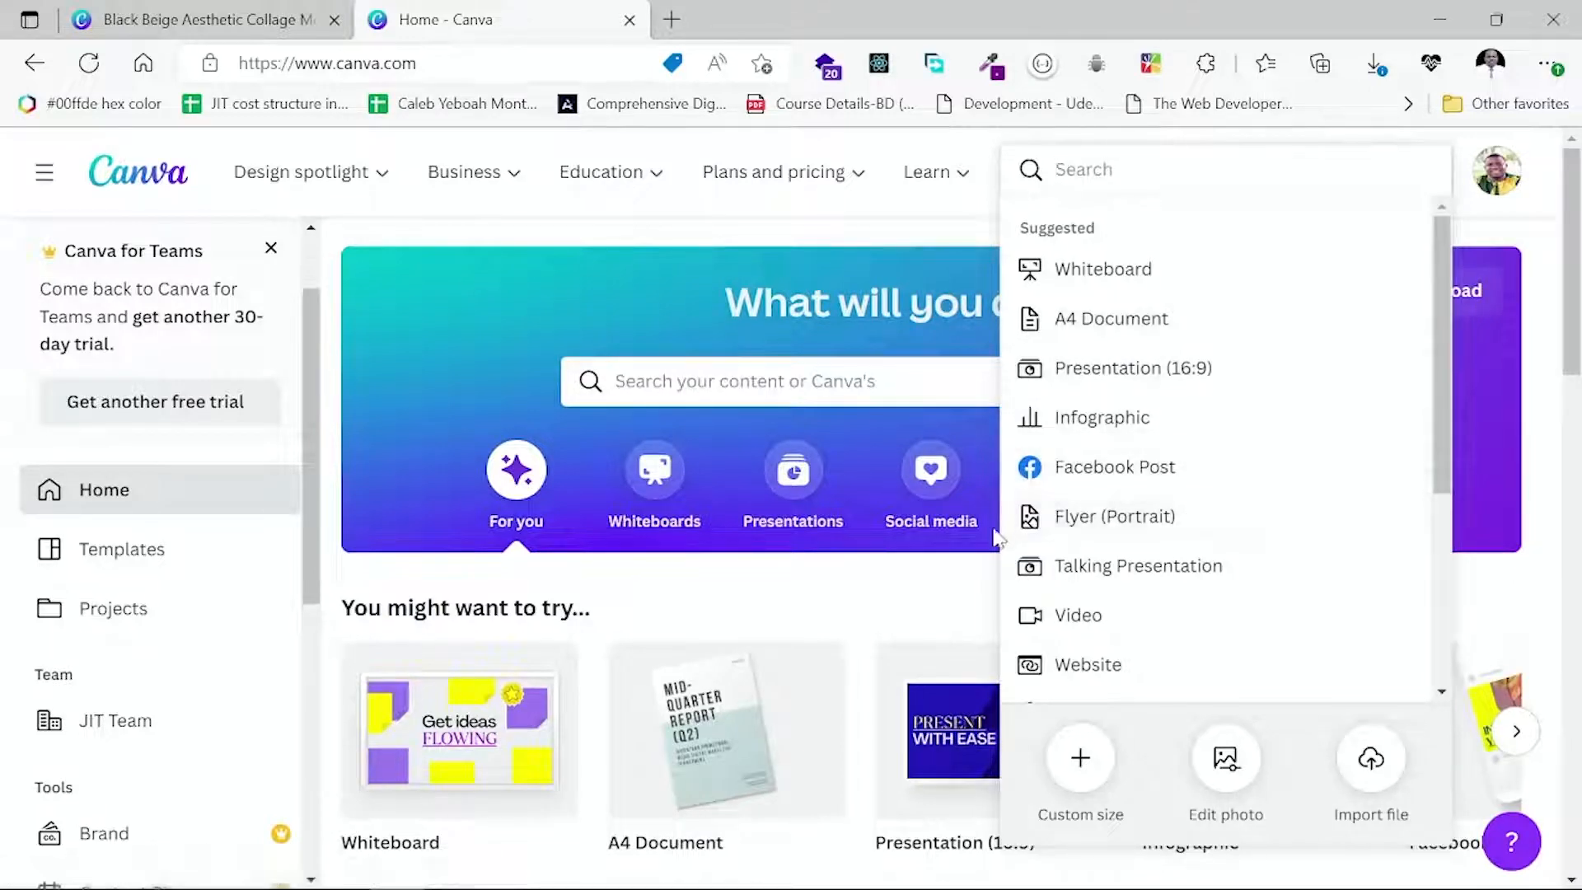
{"action": "right_click", "coordinate": [1240, 566]}
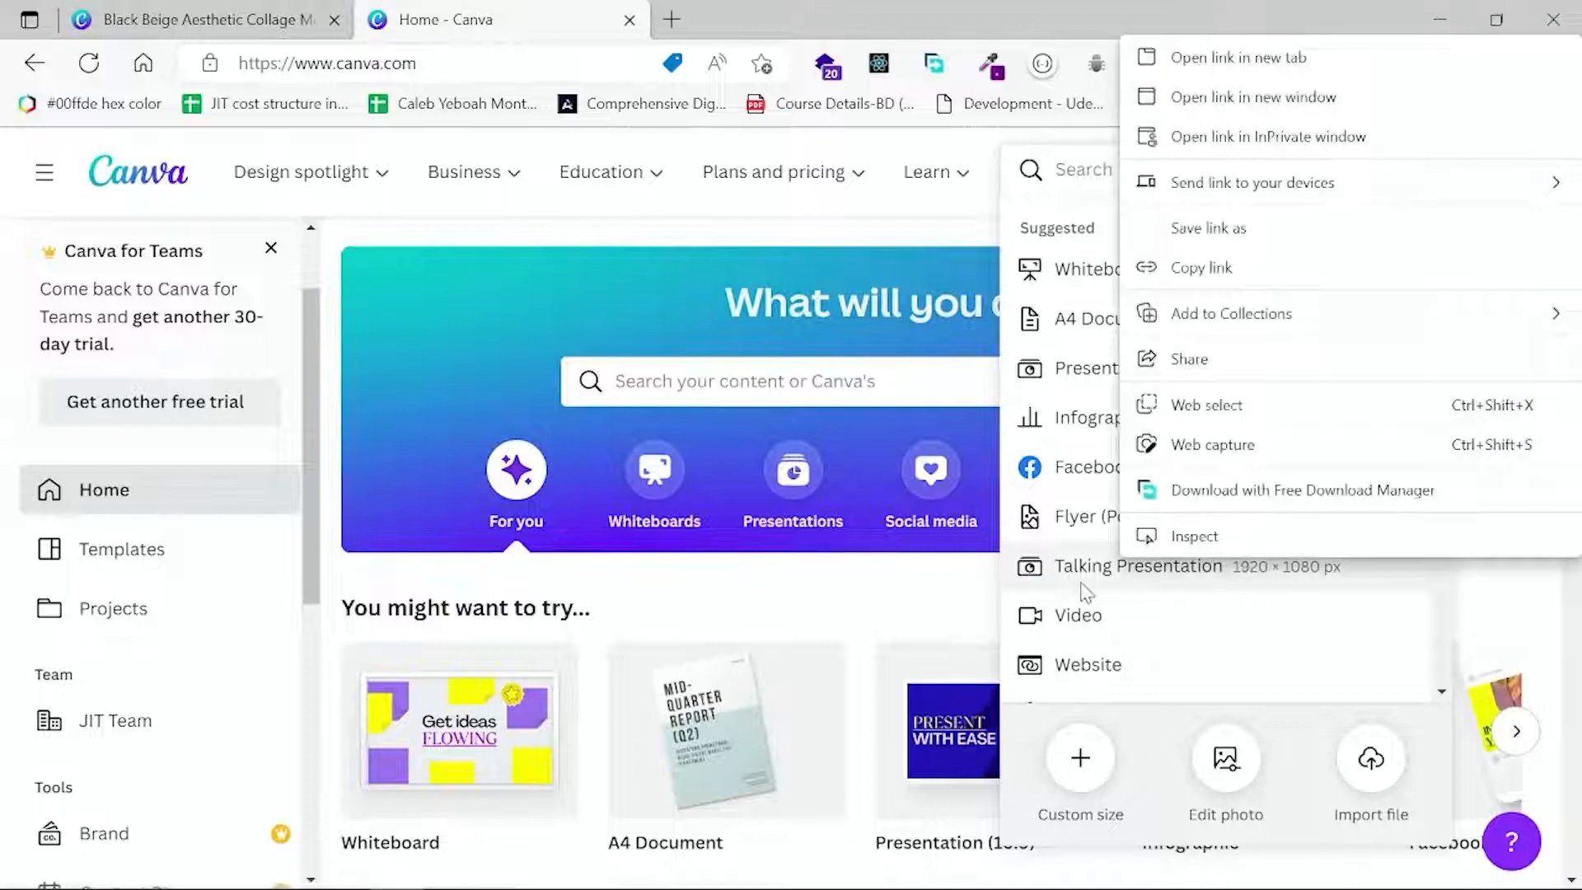
{"action": "left_click", "coordinate": [1040, 10]}
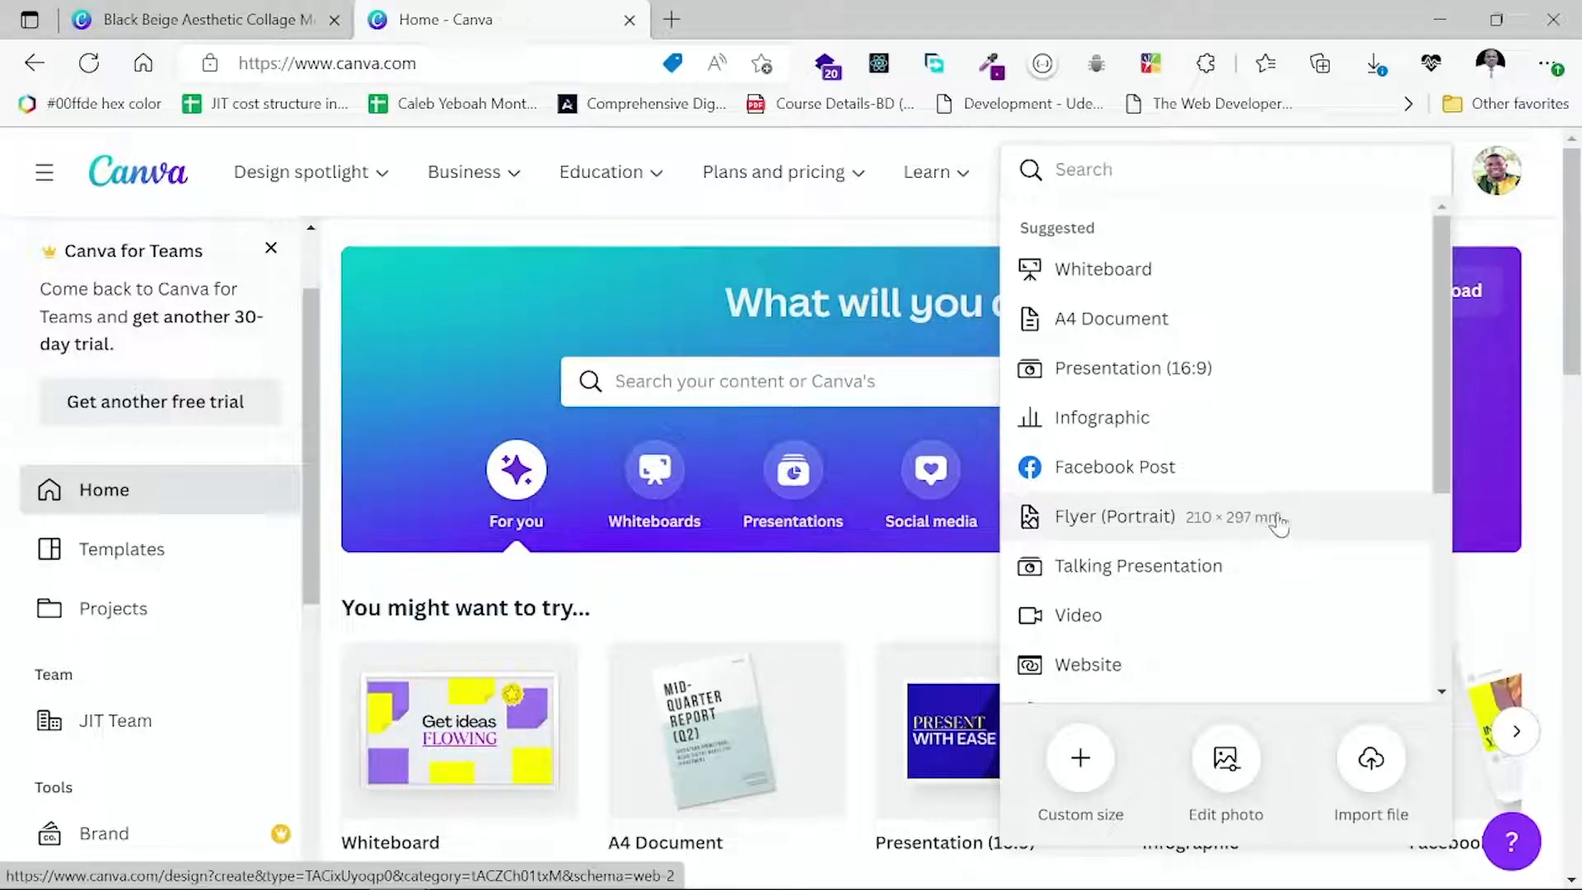
{"action": "scroll", "coordinate": [1284, 522], "scroll_direction": "down", "scroll_amount": 2}
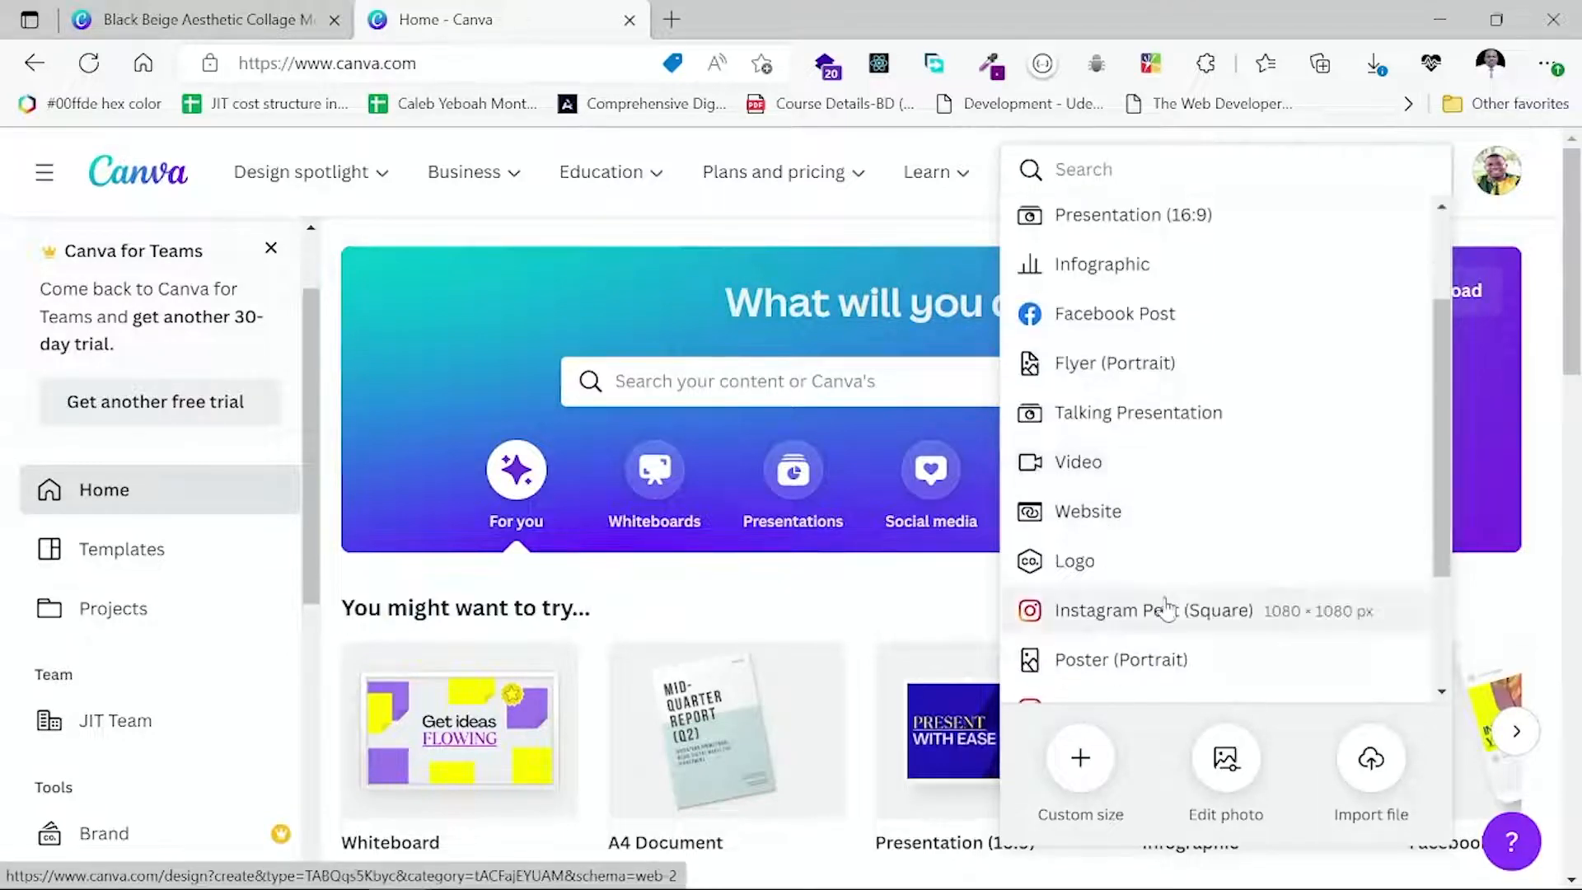
{"action": "scroll", "coordinate": [1170, 612], "scroll_direction": "down", "scroll_amount": 1}
{"action": "scroll", "coordinate": [1179, 618], "scroll_direction": "down", "scroll_amount": 2}
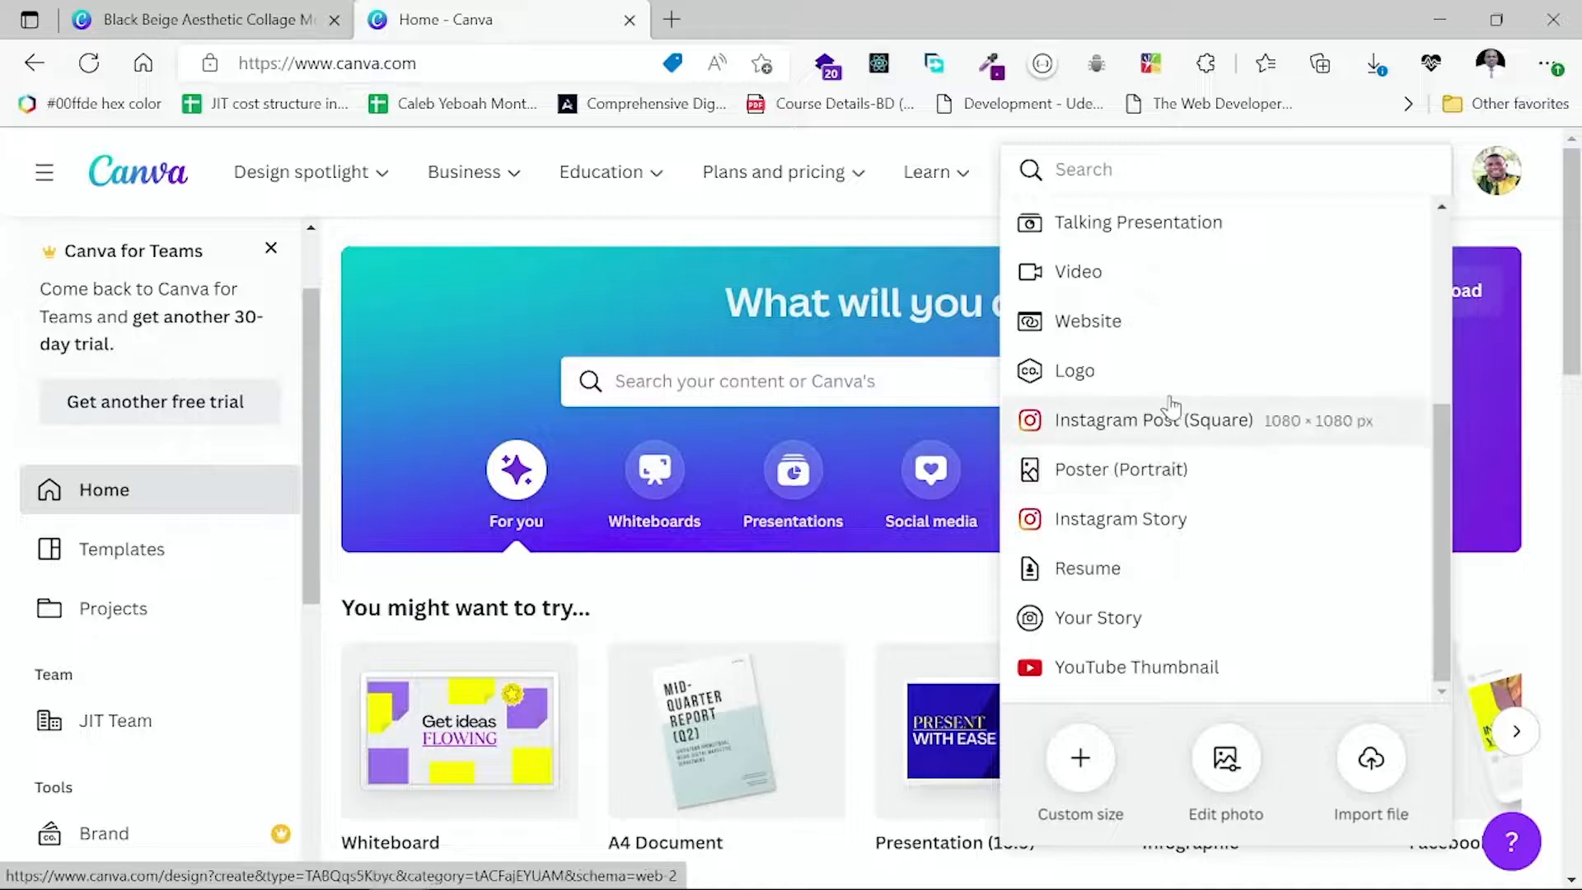
{"action": "scroll", "coordinate": [1172, 406], "scroll_direction": "up", "scroll_amount": 1}
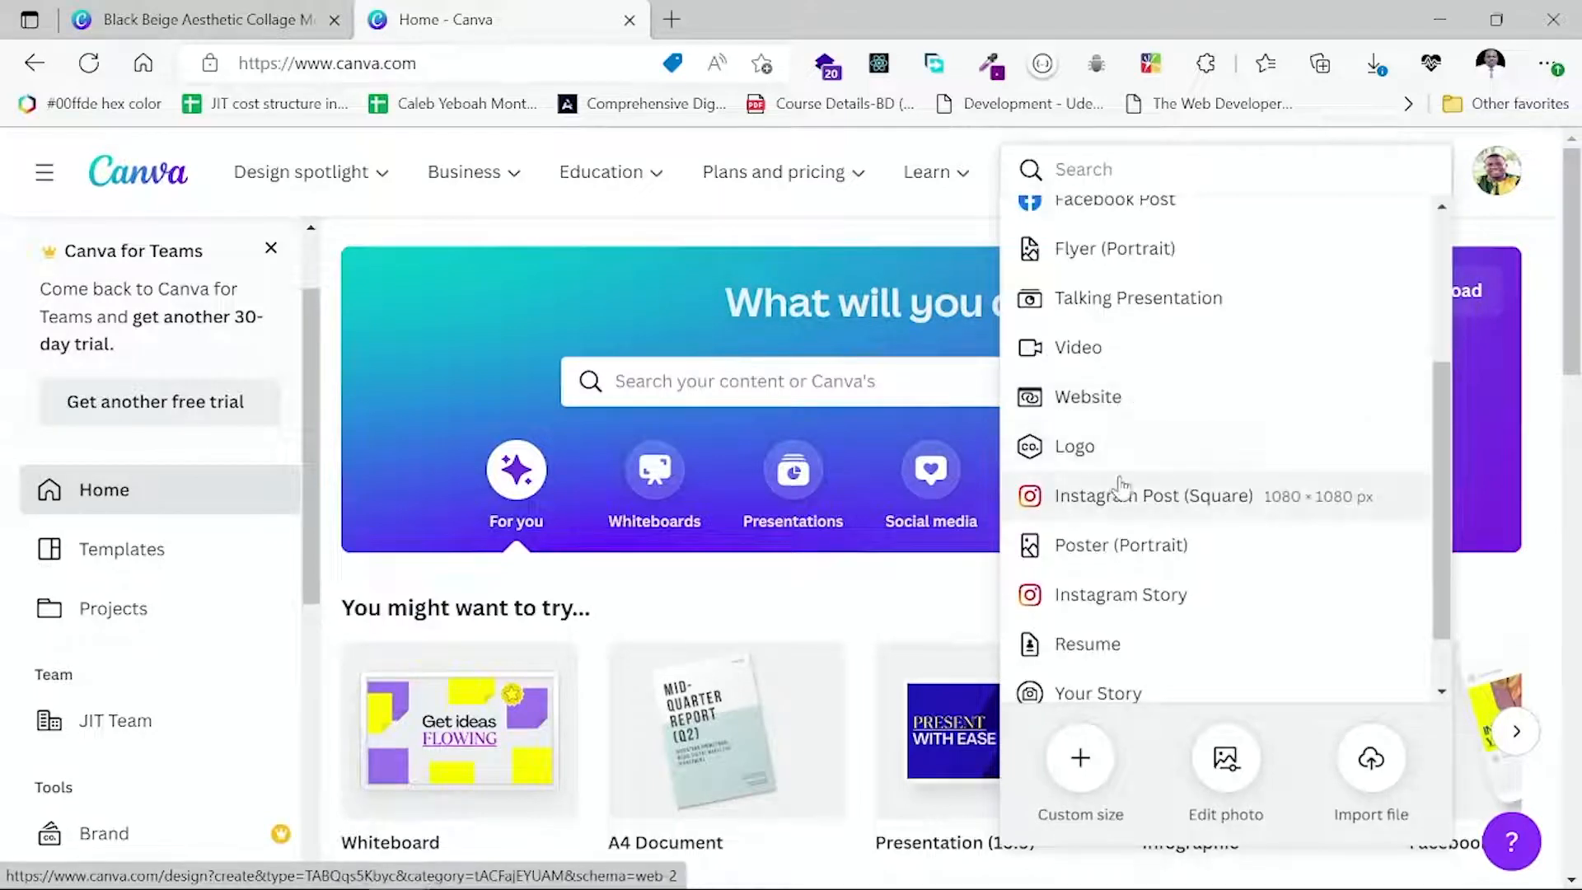
{"action": "scroll", "coordinate": [1160, 476], "scroll_direction": "up", "scroll_amount": 1}
{"action": "scroll", "coordinate": [1160, 476], "scroll_direction": "up", "scroll_amount": 2}
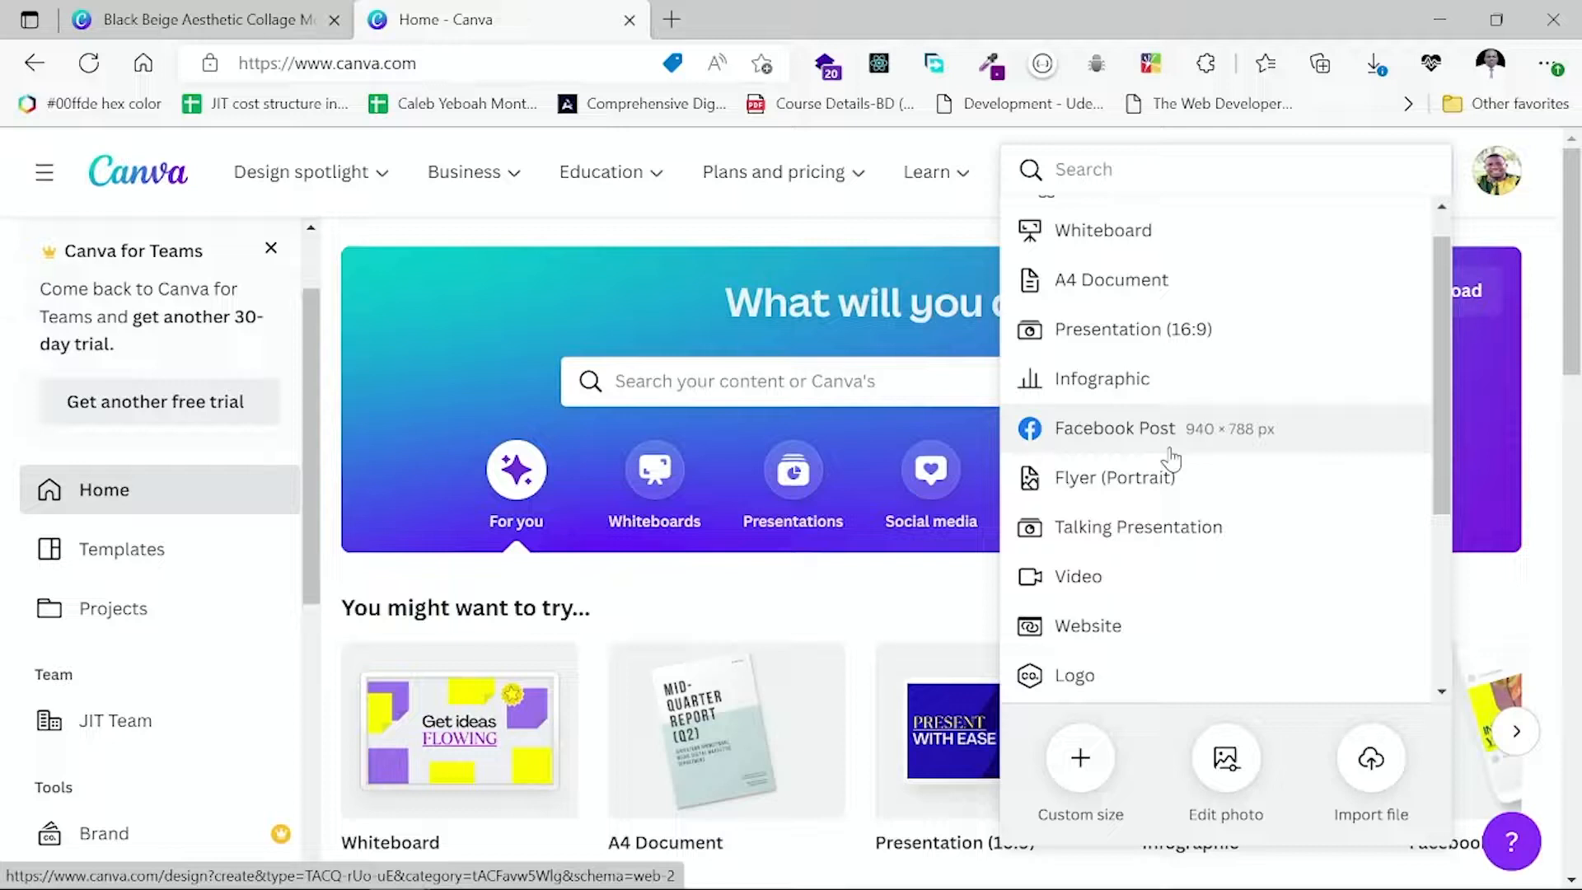
{"action": "scroll", "coordinate": [1176, 459], "scroll_direction": "up", "scroll_amount": 1}
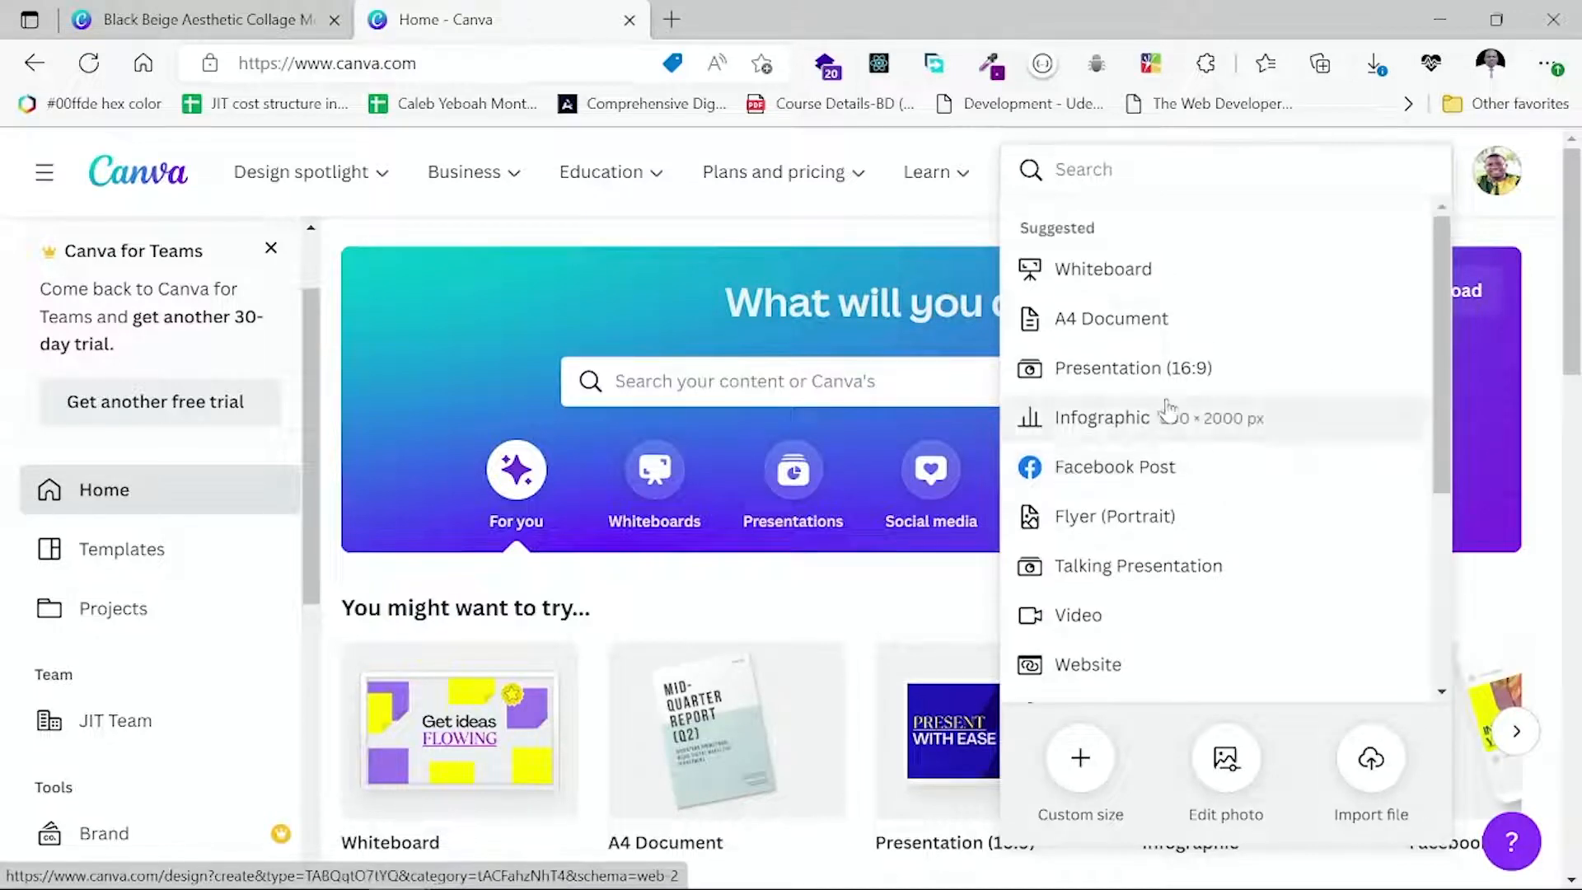
Create a blank Flyer (Portrait) design, look over its page, and collapse the template browser beside the canvas.
{"action": "left_click", "coordinate": [1116, 519]}
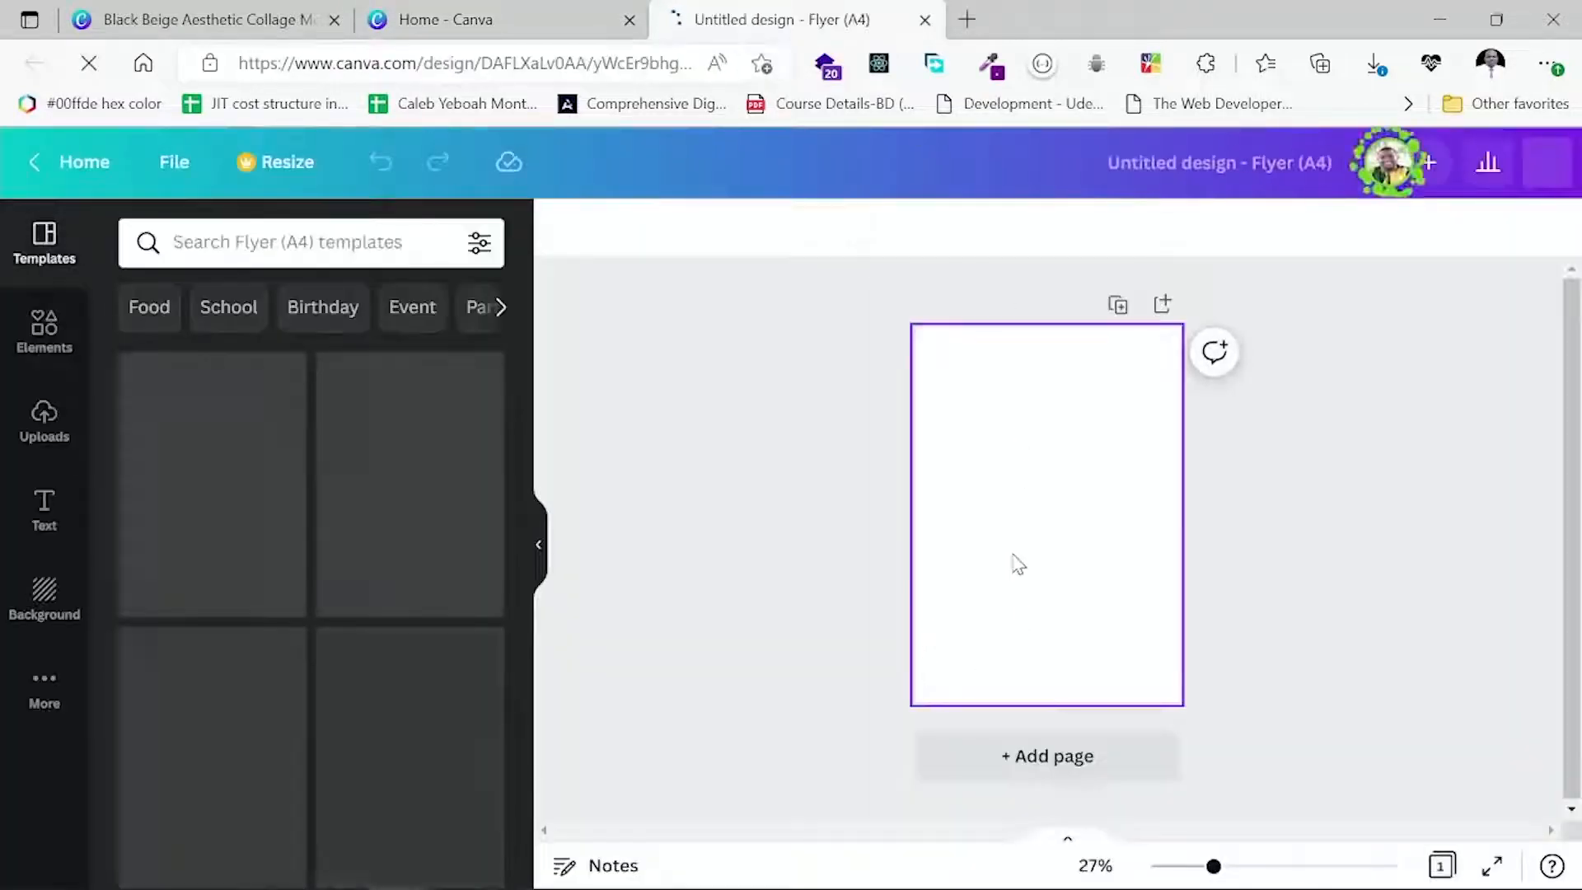
{"action": "scroll", "coordinate": [1022, 544], "scroll_direction": "up", "scroll_amount": 6}
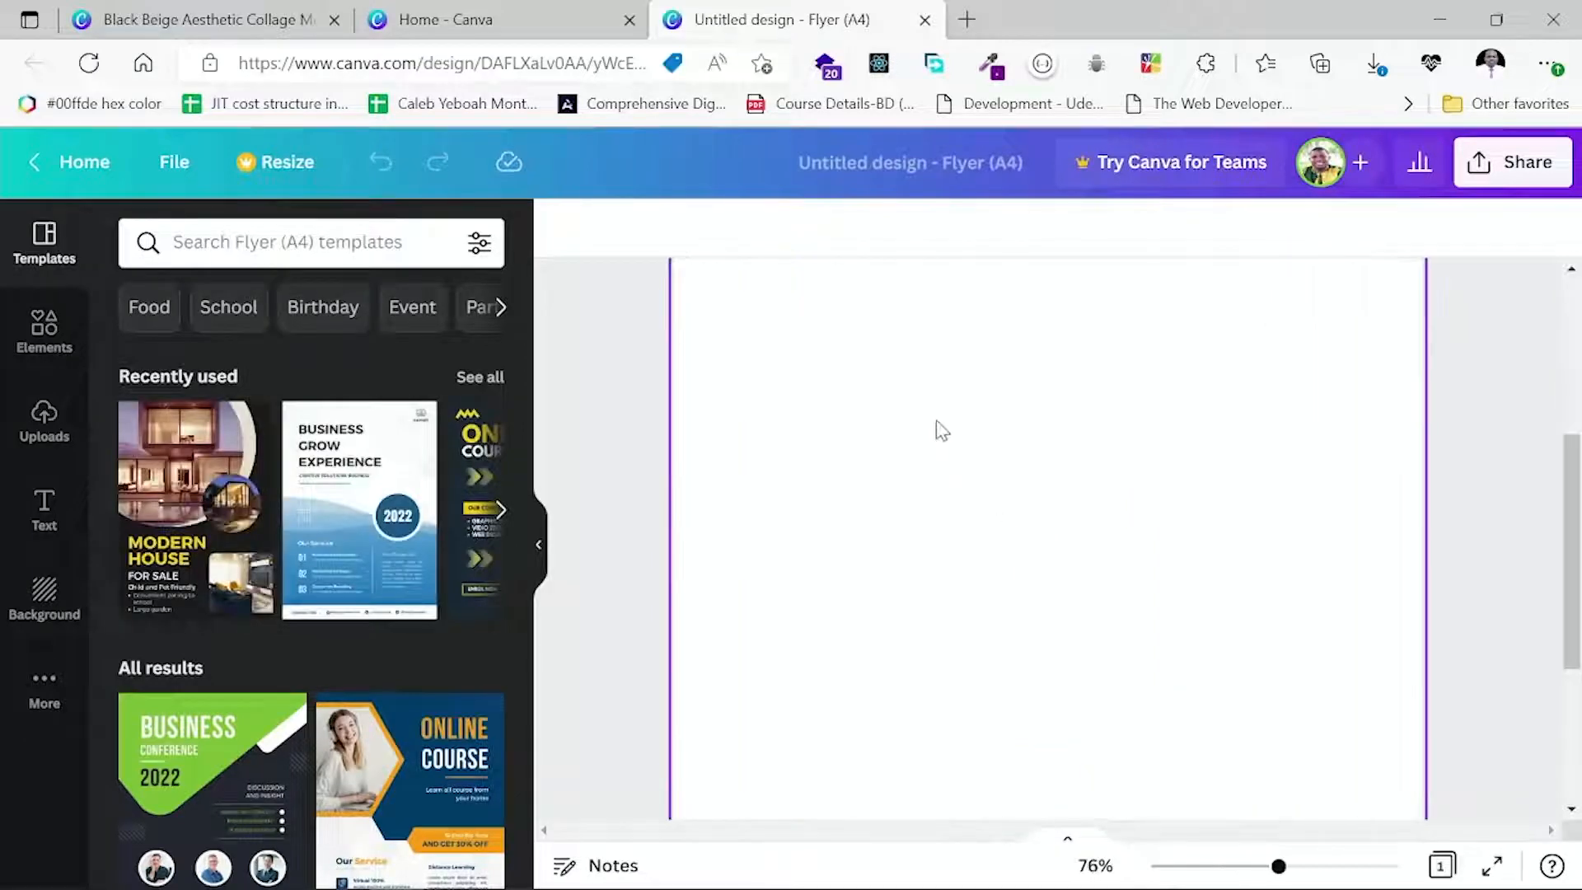
{"action": "scroll", "coordinate": [942, 431], "scroll_direction": "up", "scroll_amount": 1}
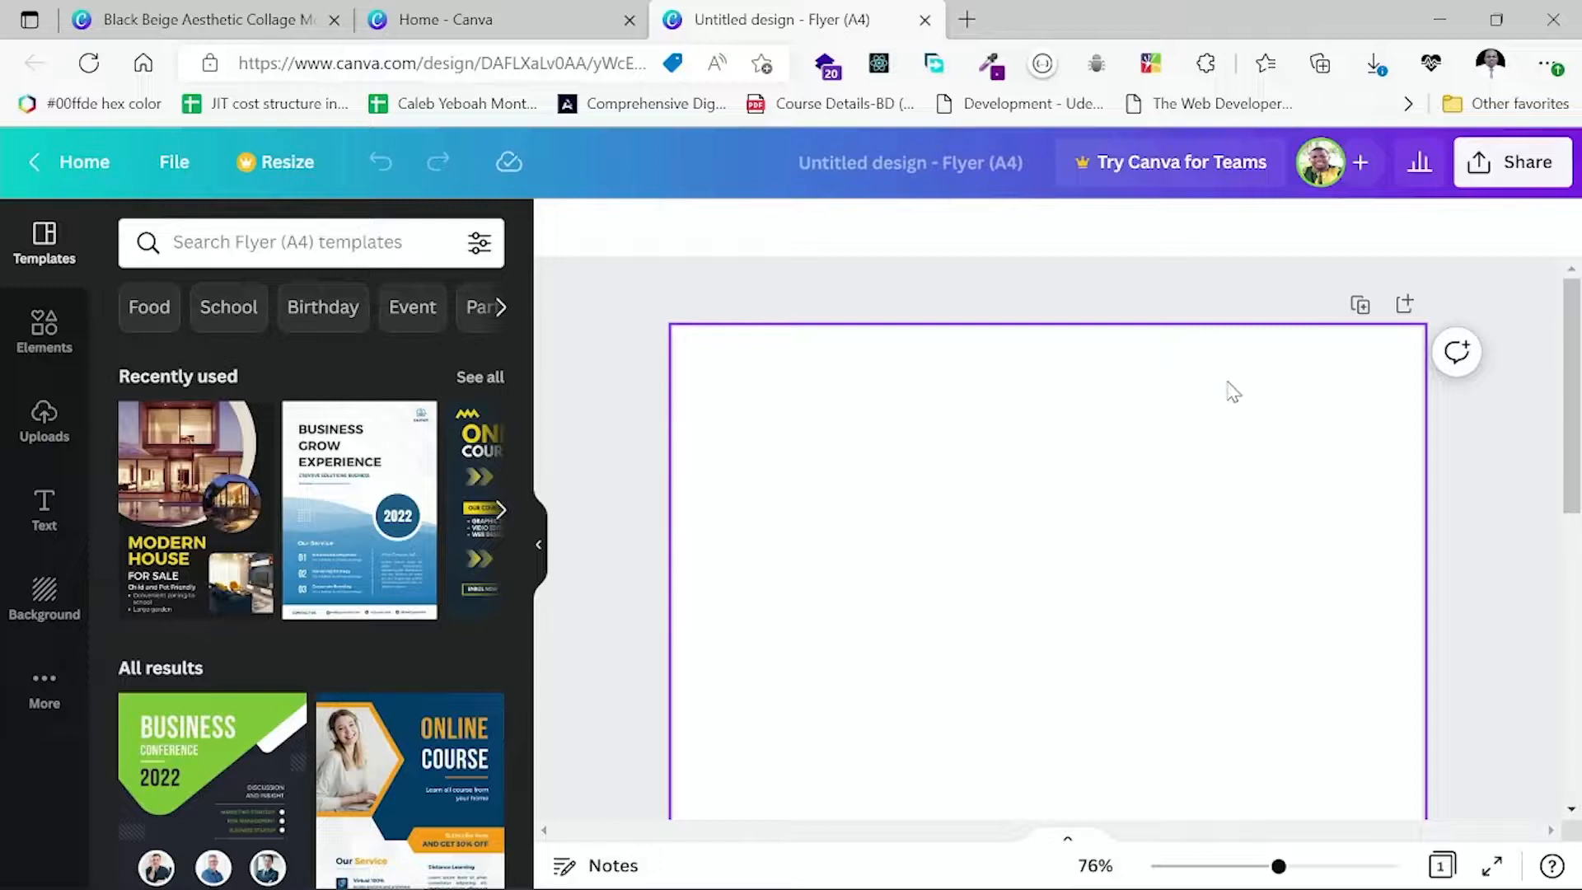
{"action": "scroll", "coordinate": [1244, 593], "scroll_direction": "down", "scroll_amount": 8}
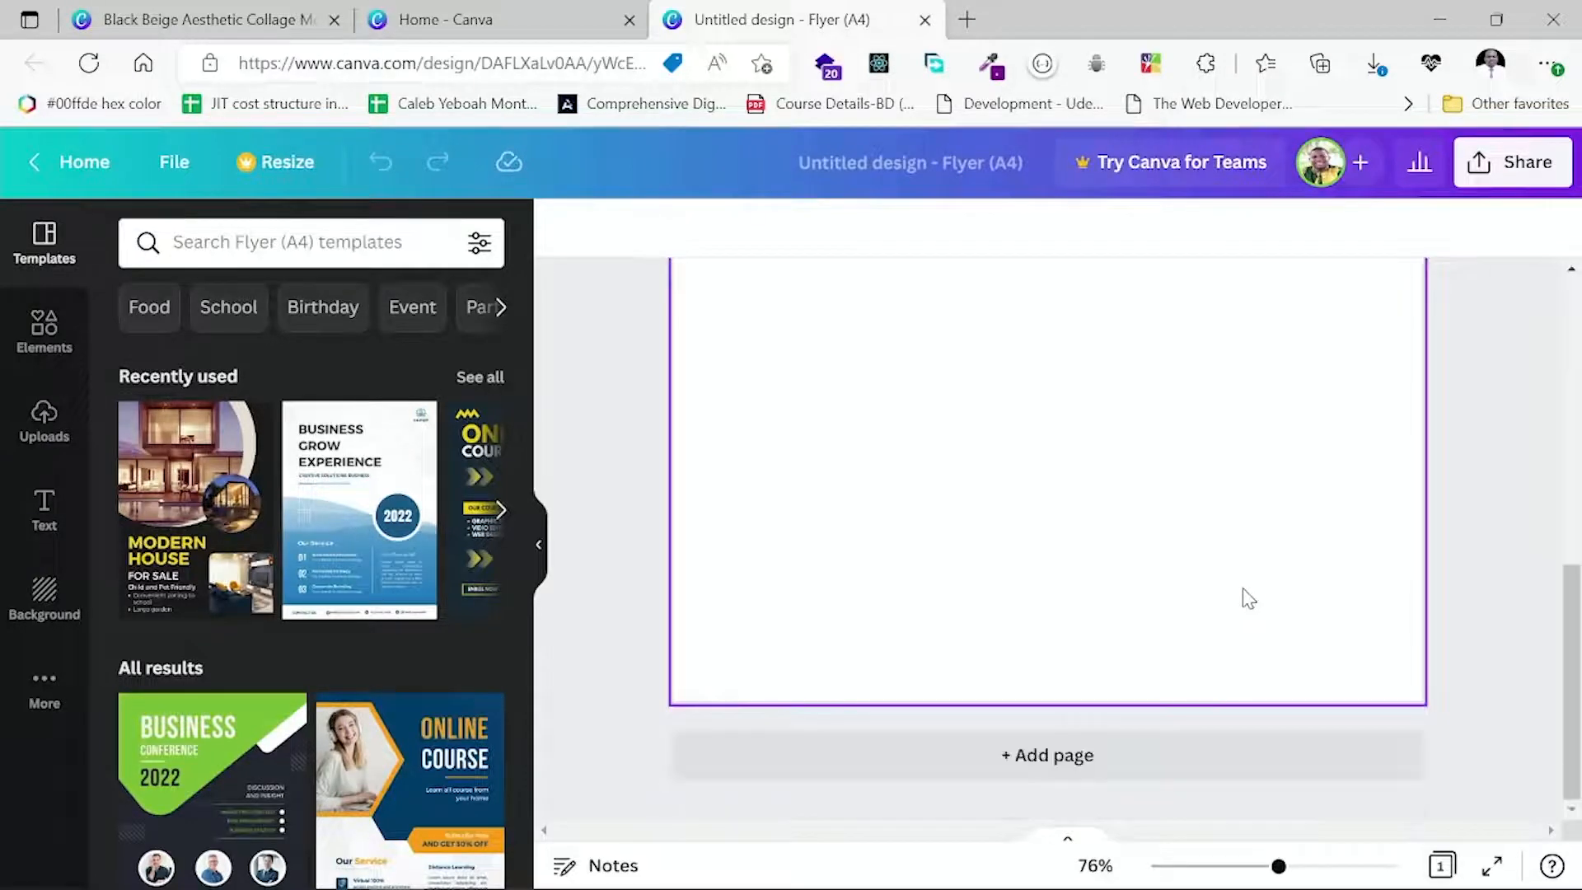
{"action": "scroll", "coordinate": [1246, 598], "scroll_direction": "up", "scroll_amount": 2}
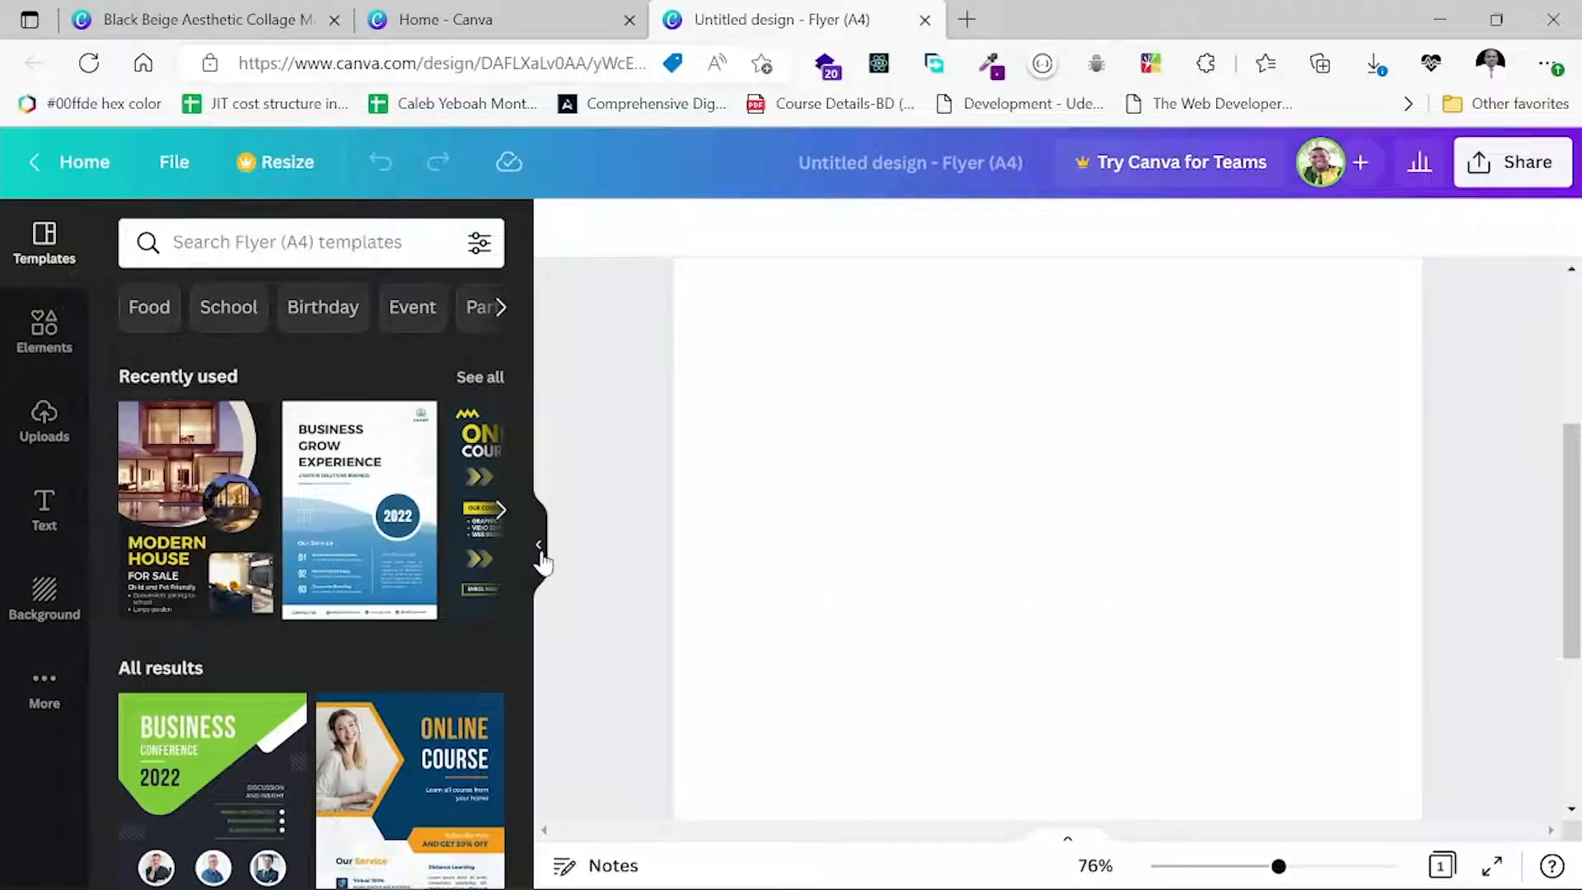
{"action": "left_click", "coordinate": [542, 563]}
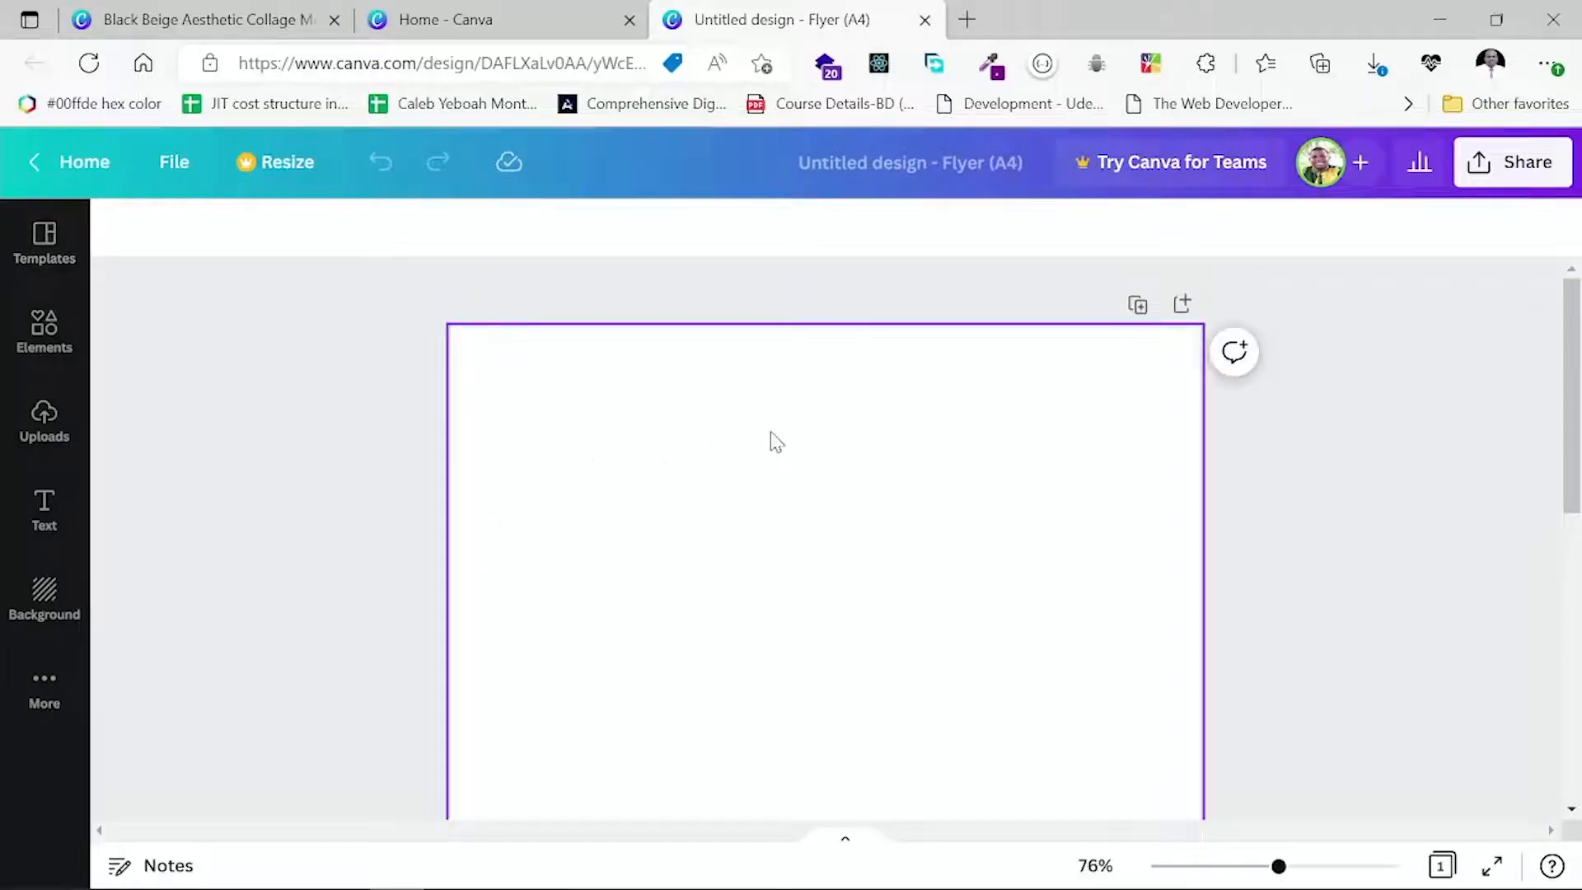
{"action": "scroll", "coordinate": [770, 442], "scroll_direction": "down", "scroll_amount": 1}
{"action": "scroll", "coordinate": [774, 438], "scroll_direction": "up", "scroll_amount": 1}
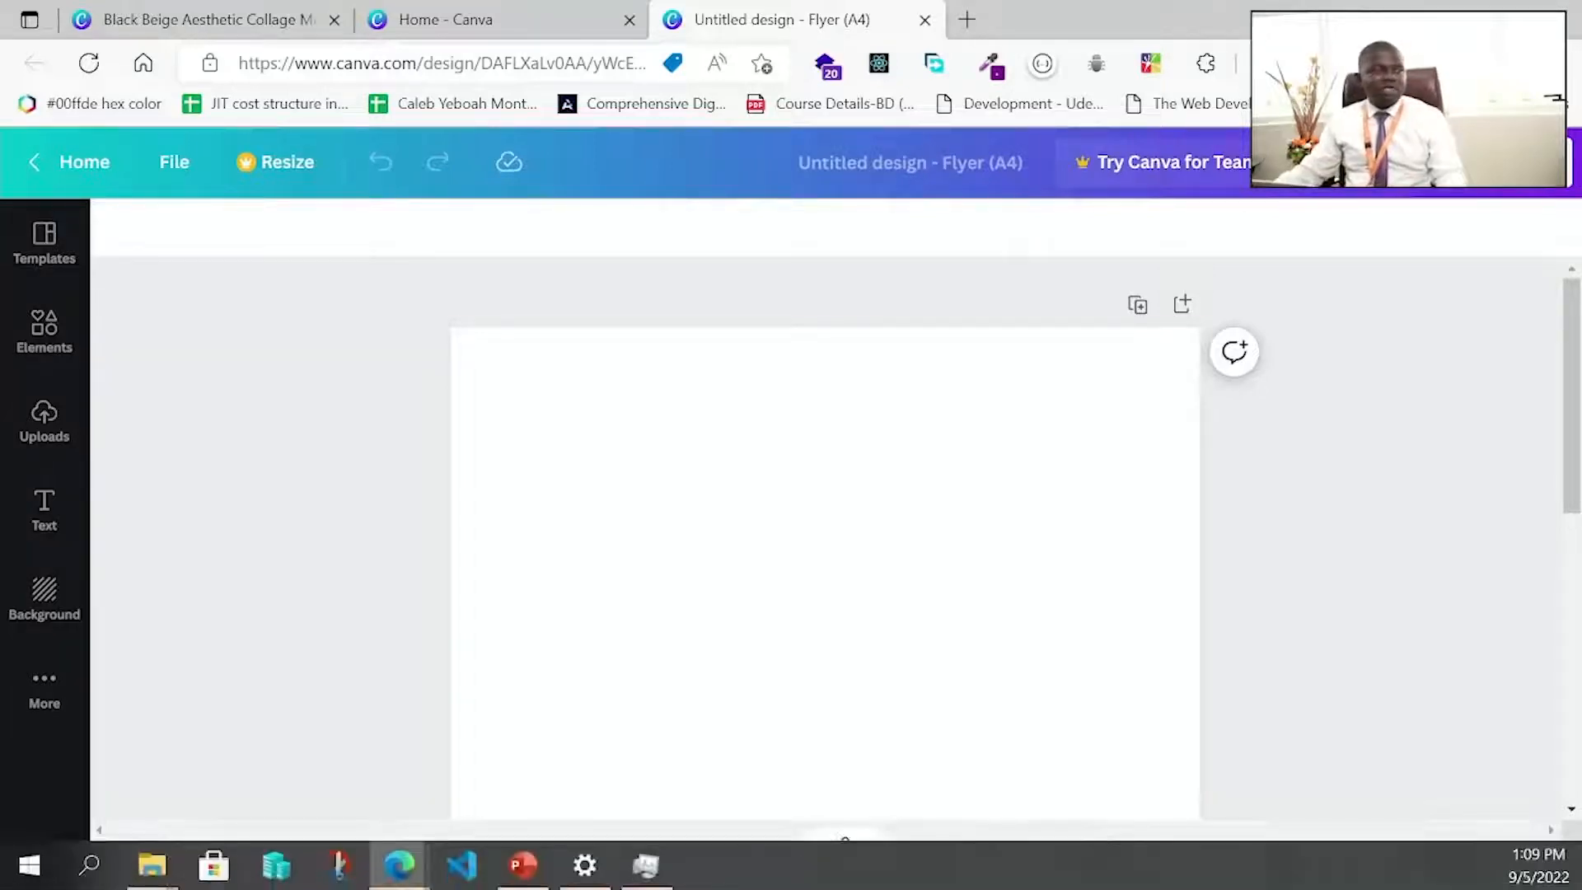
Name the flyer design Real Estate Sales.
{"action": "left_click", "coordinate": [837, 525]}
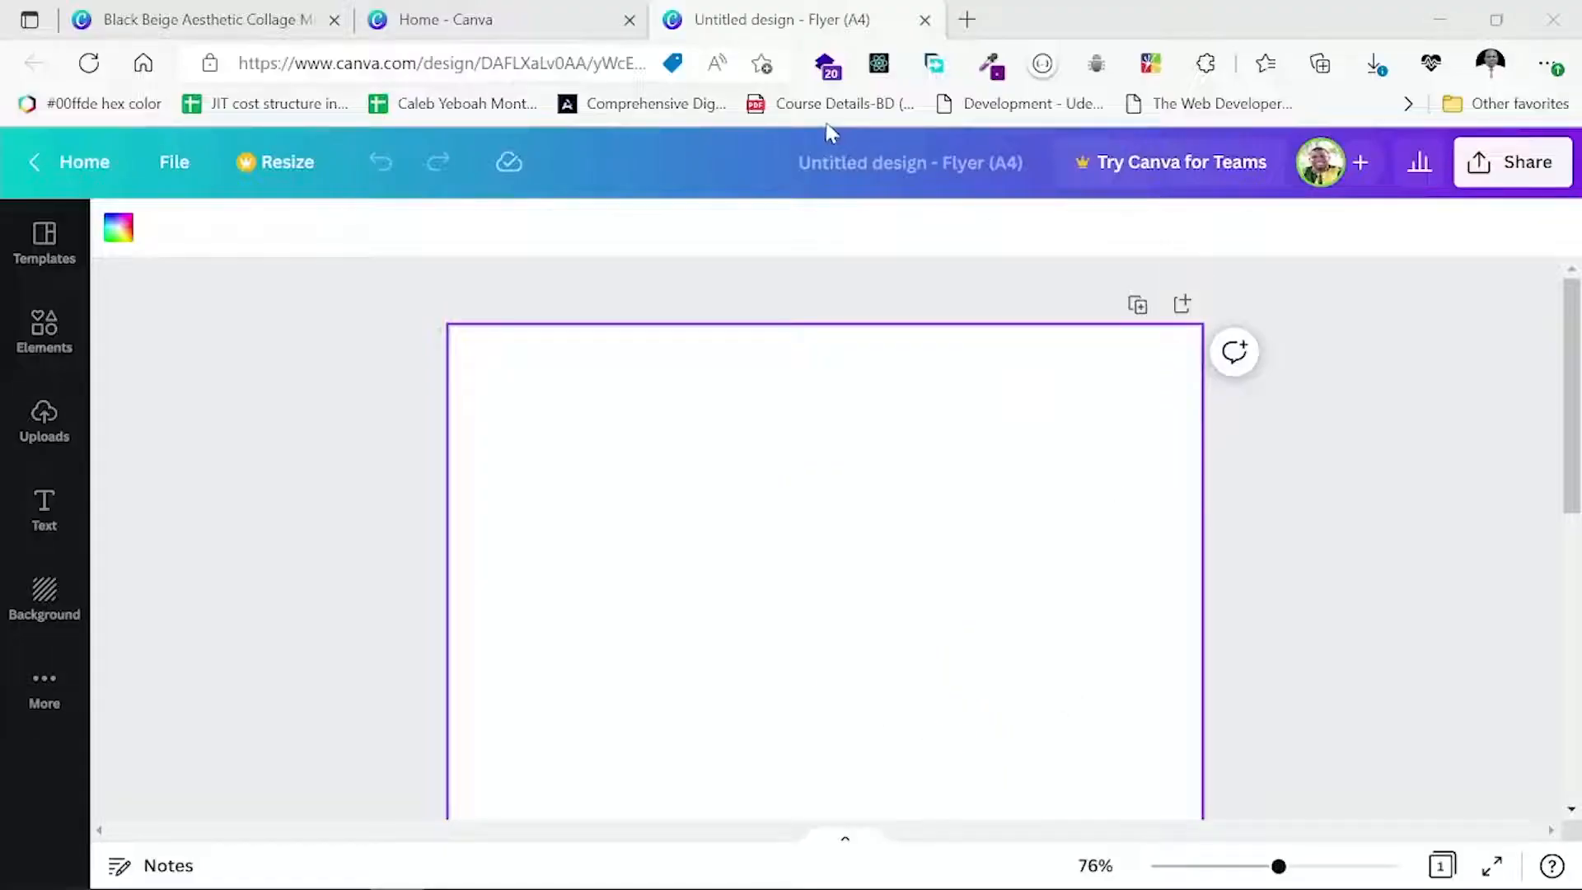
{"action": "left_click", "coordinate": [863, 175]}
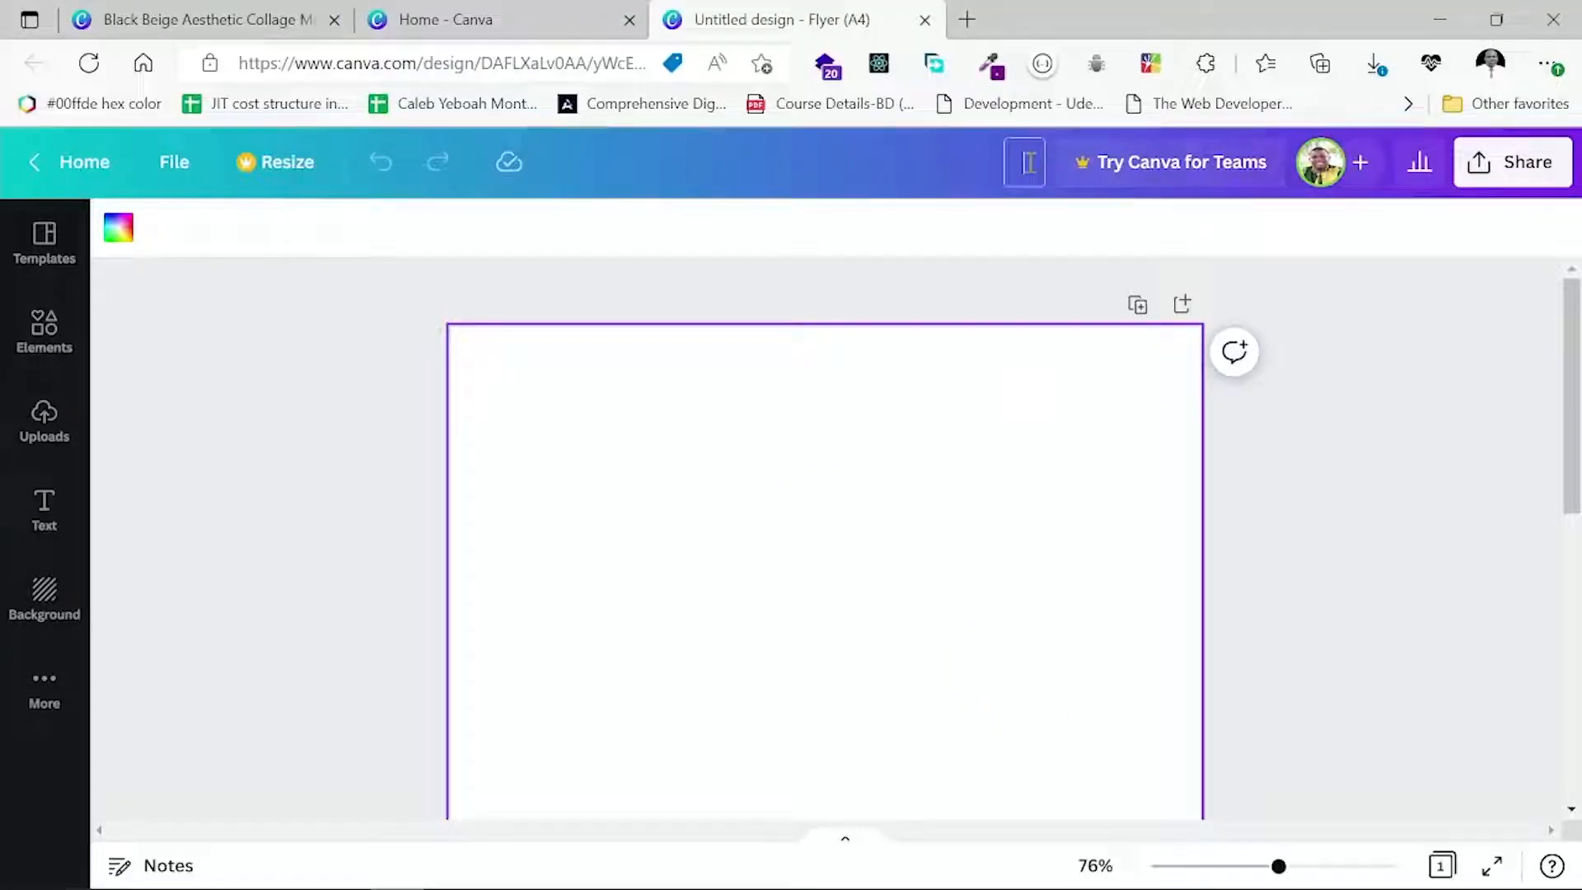
{"action": "type", "text": "Real E"}
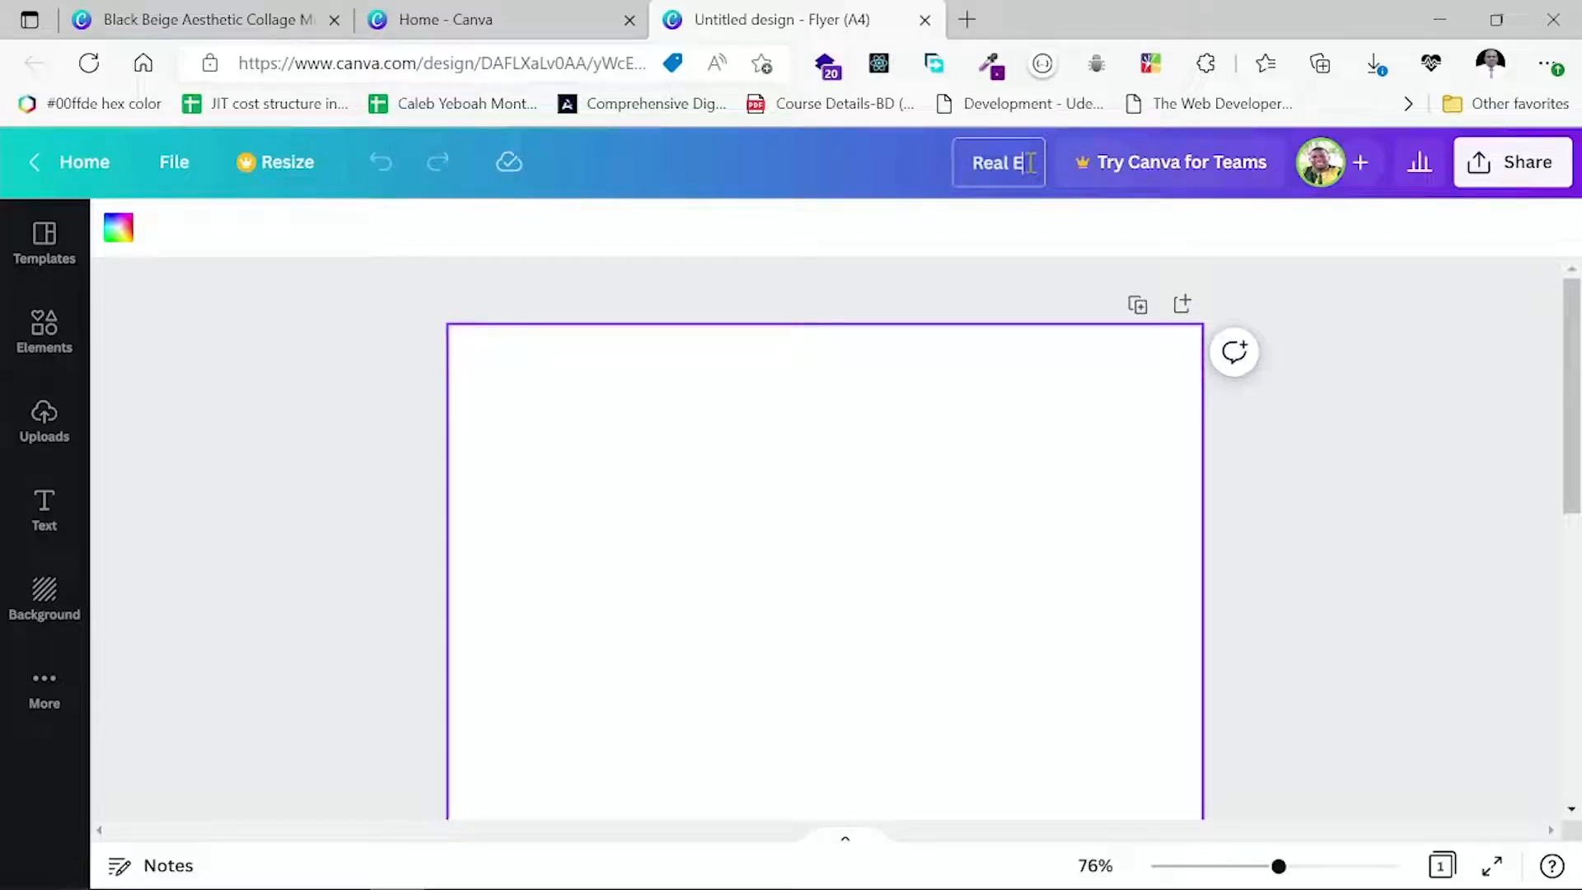
{"action": "type", "text": "state"}
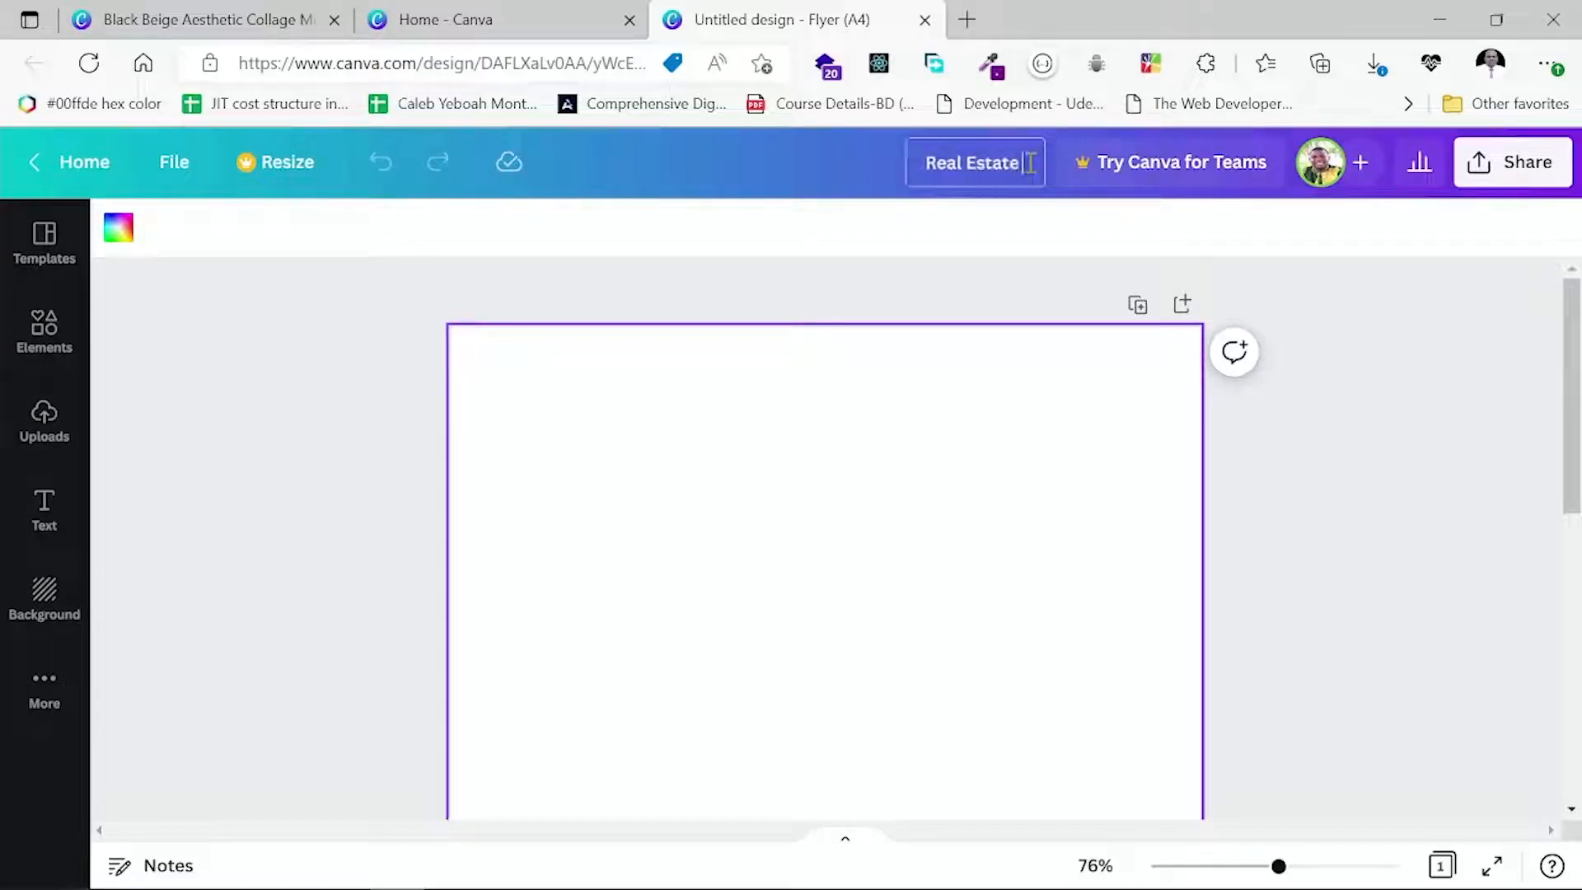
{"action": "type", "text": " Sa"}
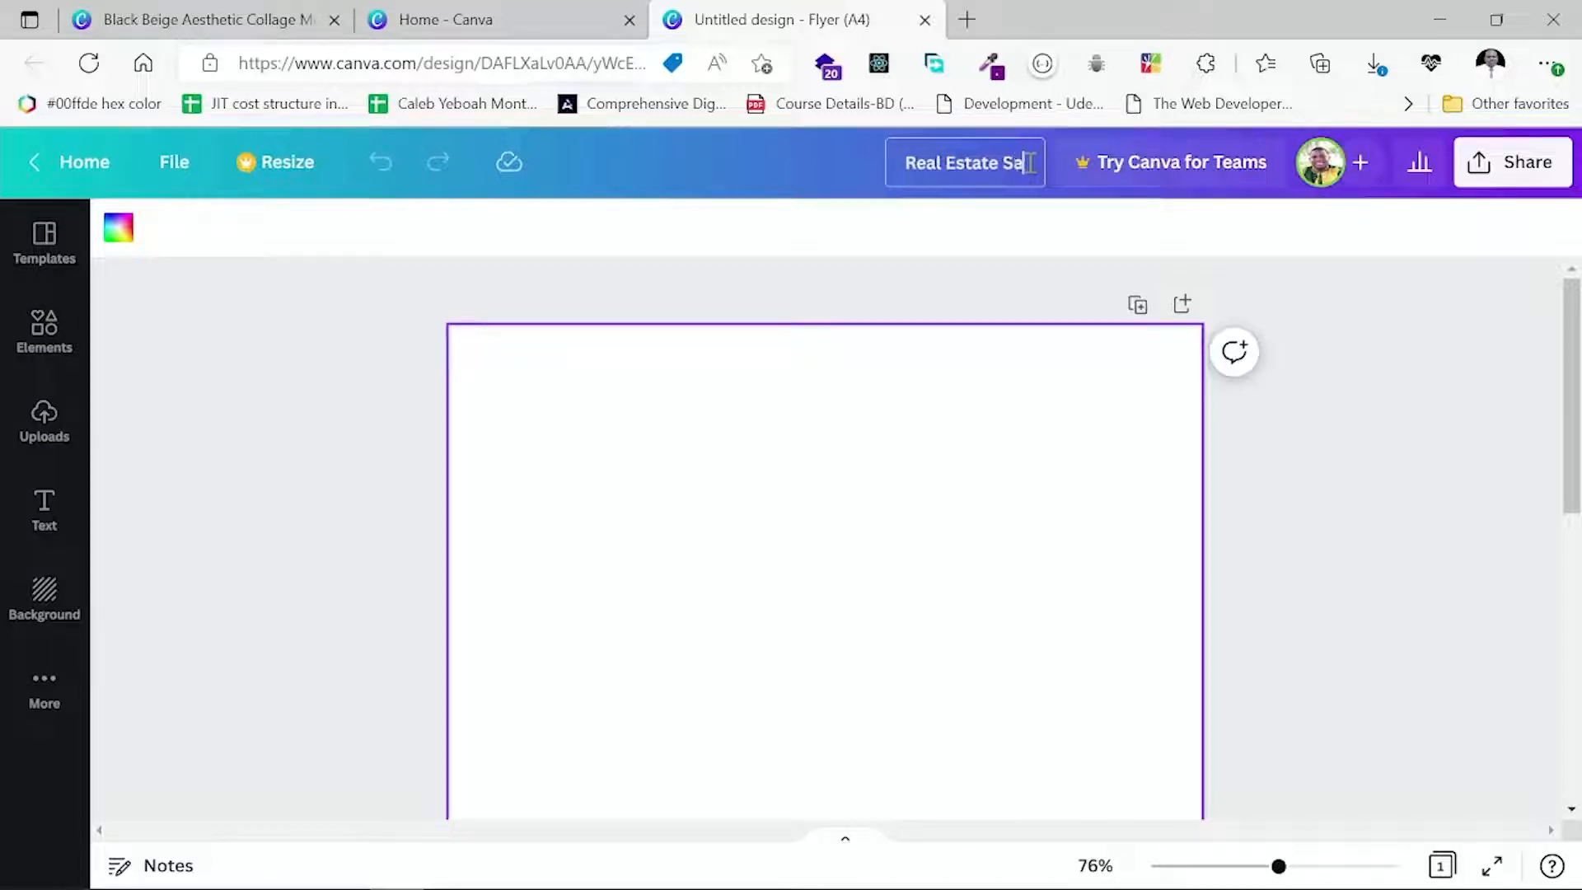
{"action": "type", "text": "les"}
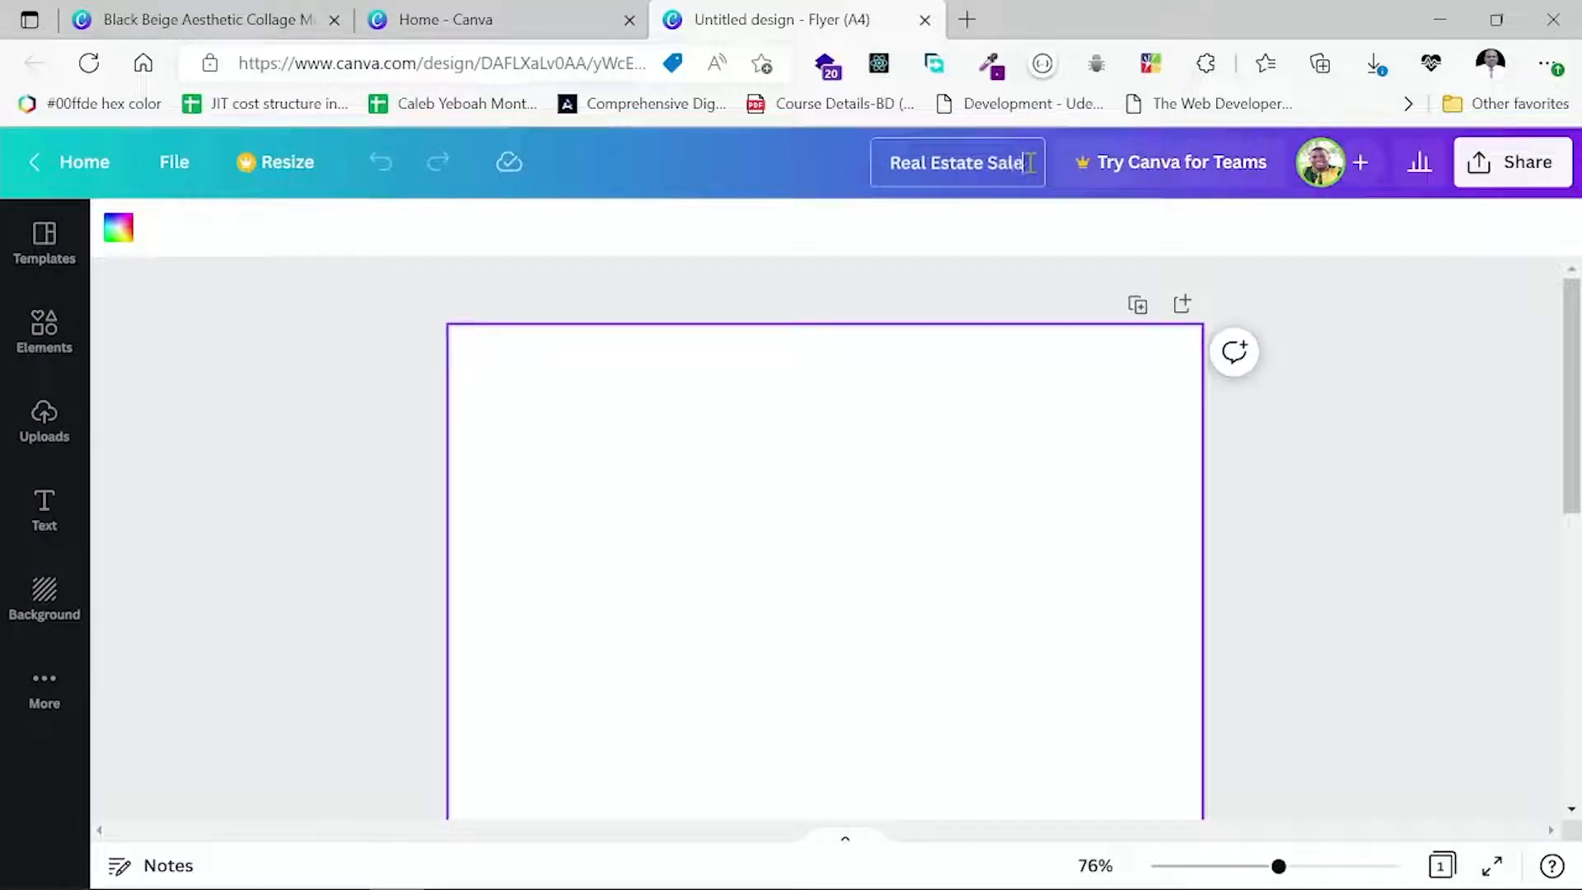
{"action": "left_click", "coordinate": [1021, 278]}
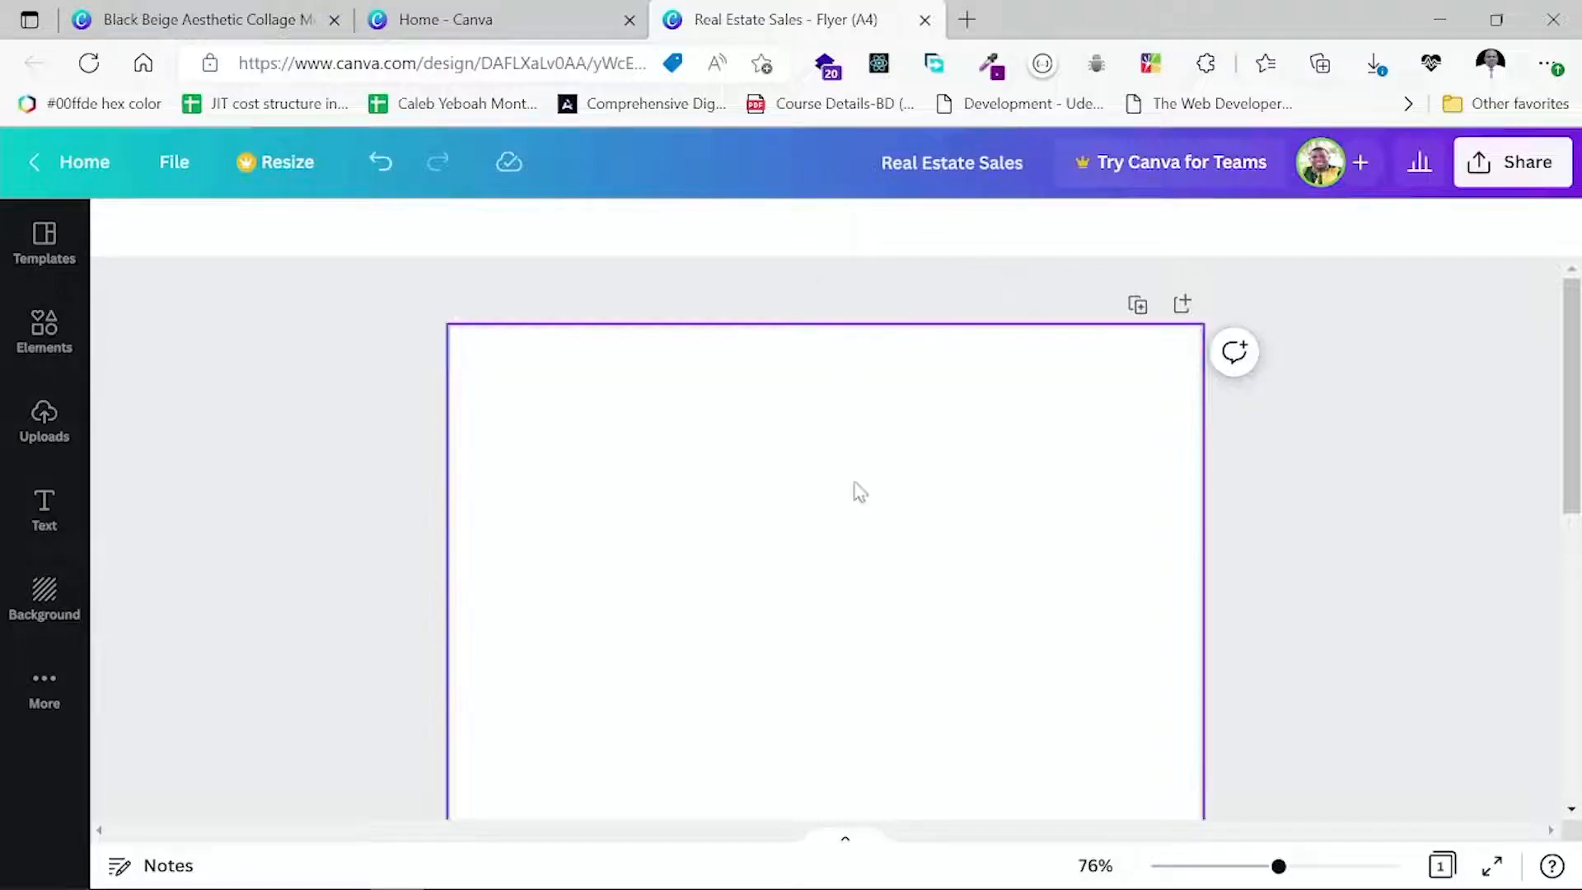
Set the flyer page's background colour to the default Black #000000.
{"action": "left_click", "coordinate": [882, 488]}
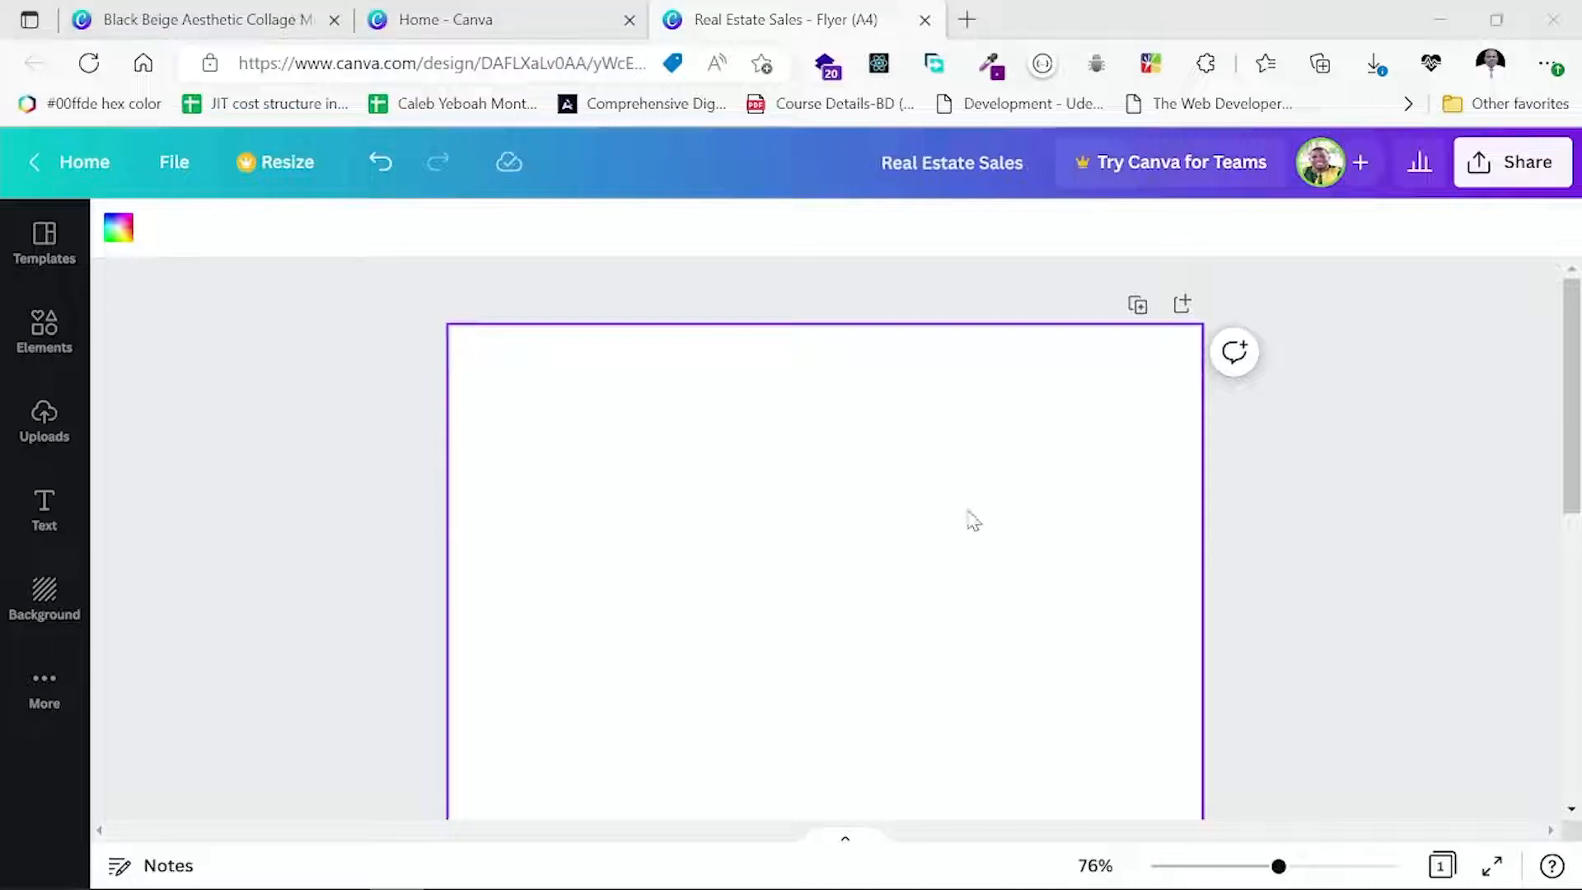
{"action": "left_click", "coordinate": [926, 493]}
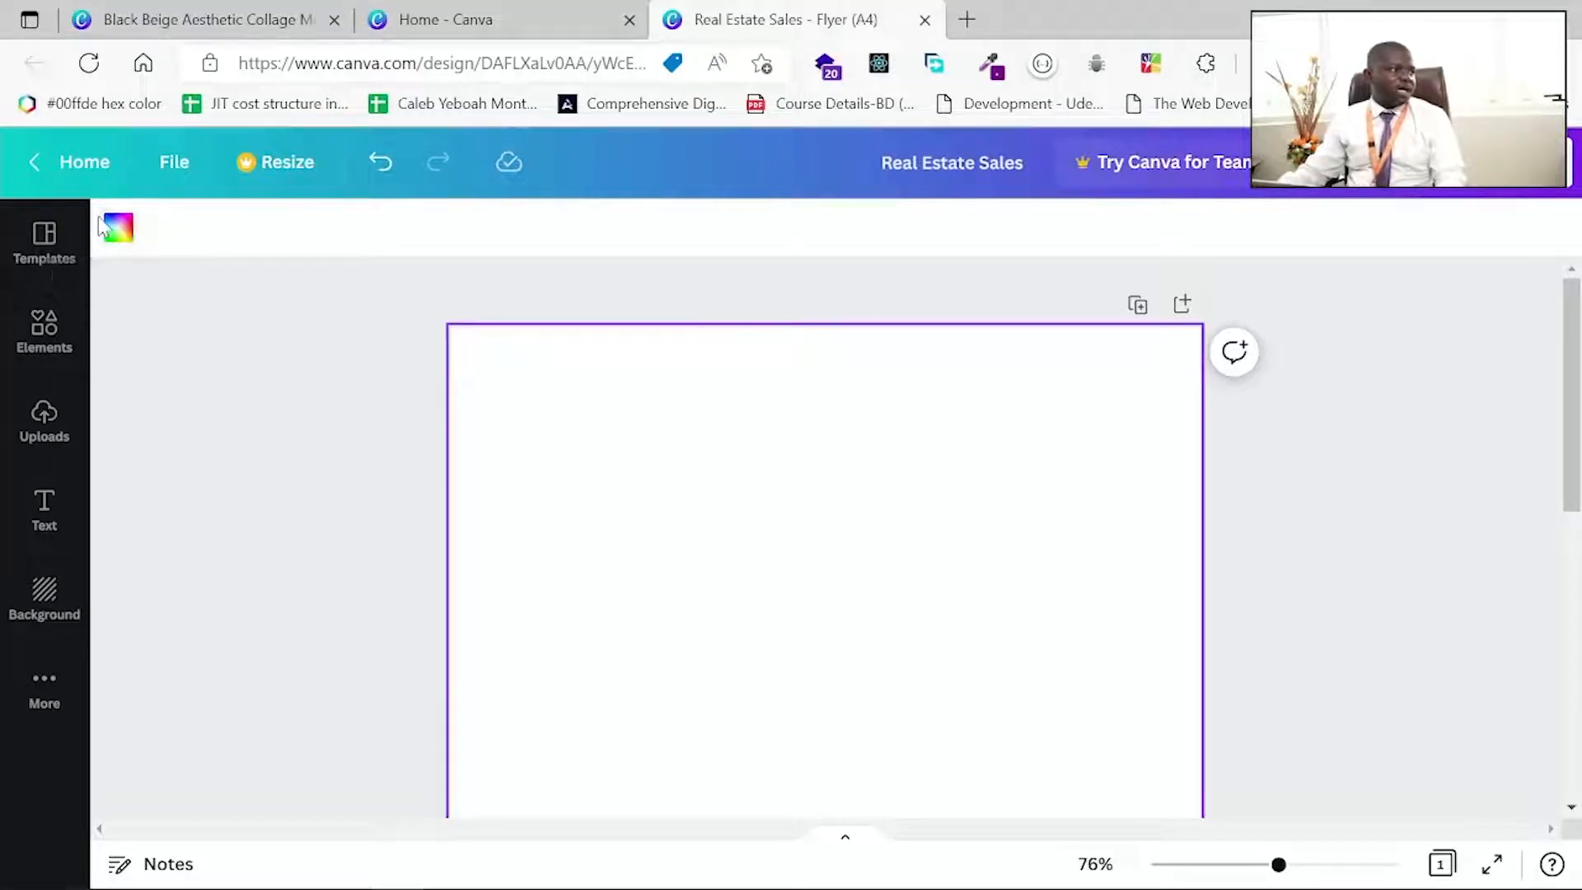
{"action": "left_click", "coordinate": [116, 235]}
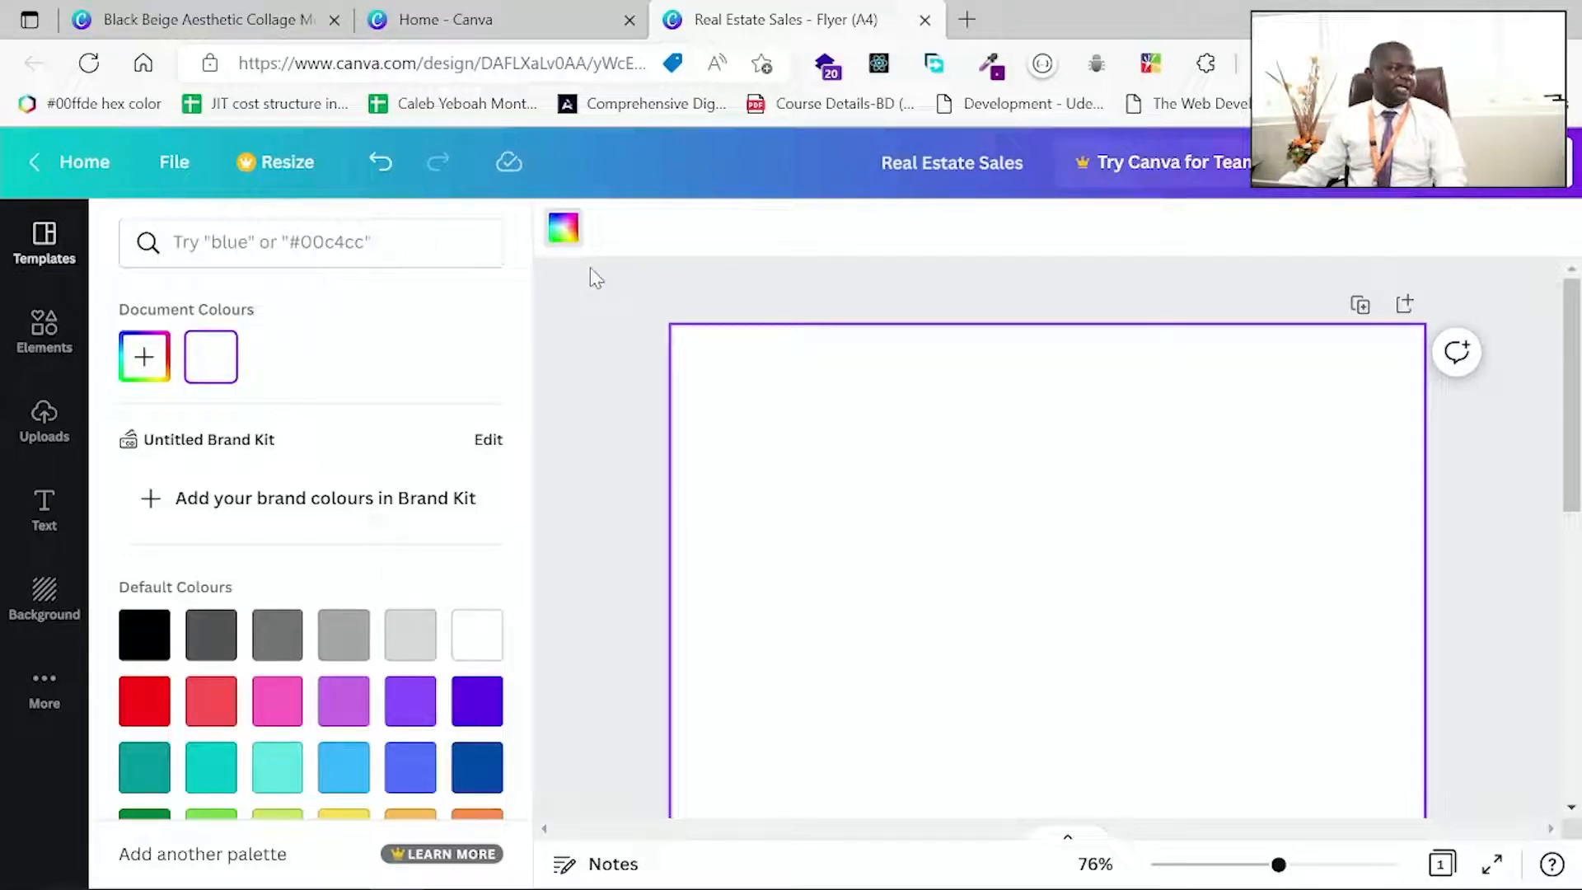
{"action": "scroll", "coordinate": [397, 627], "scroll_direction": "down", "scroll_amount": 1}
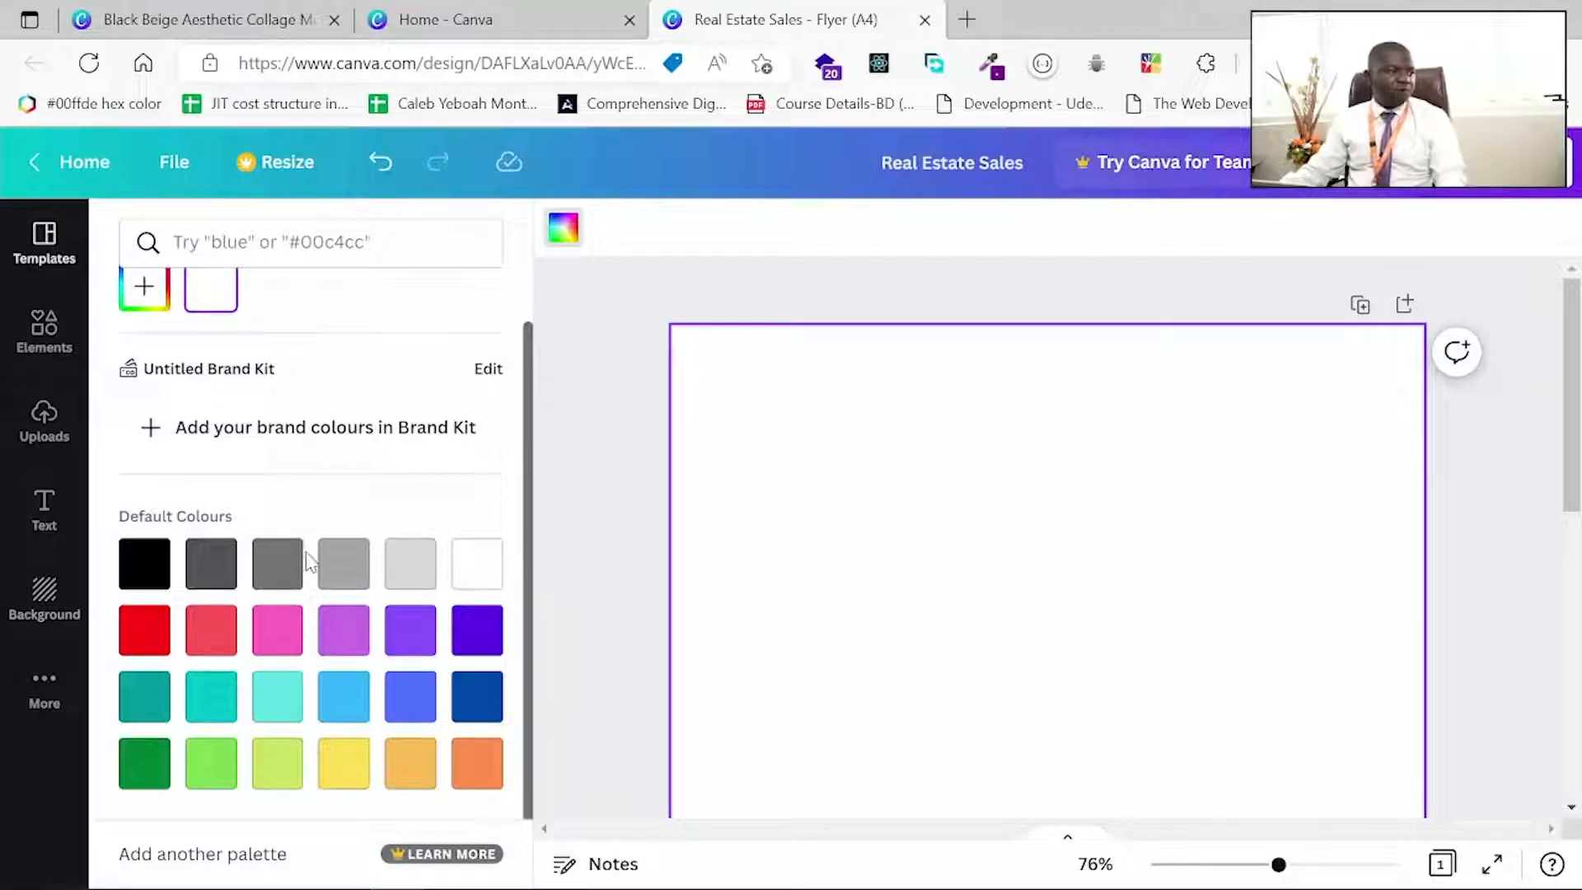
{"action": "scroll", "coordinate": [307, 563], "scroll_direction": "up", "scroll_amount": 1}
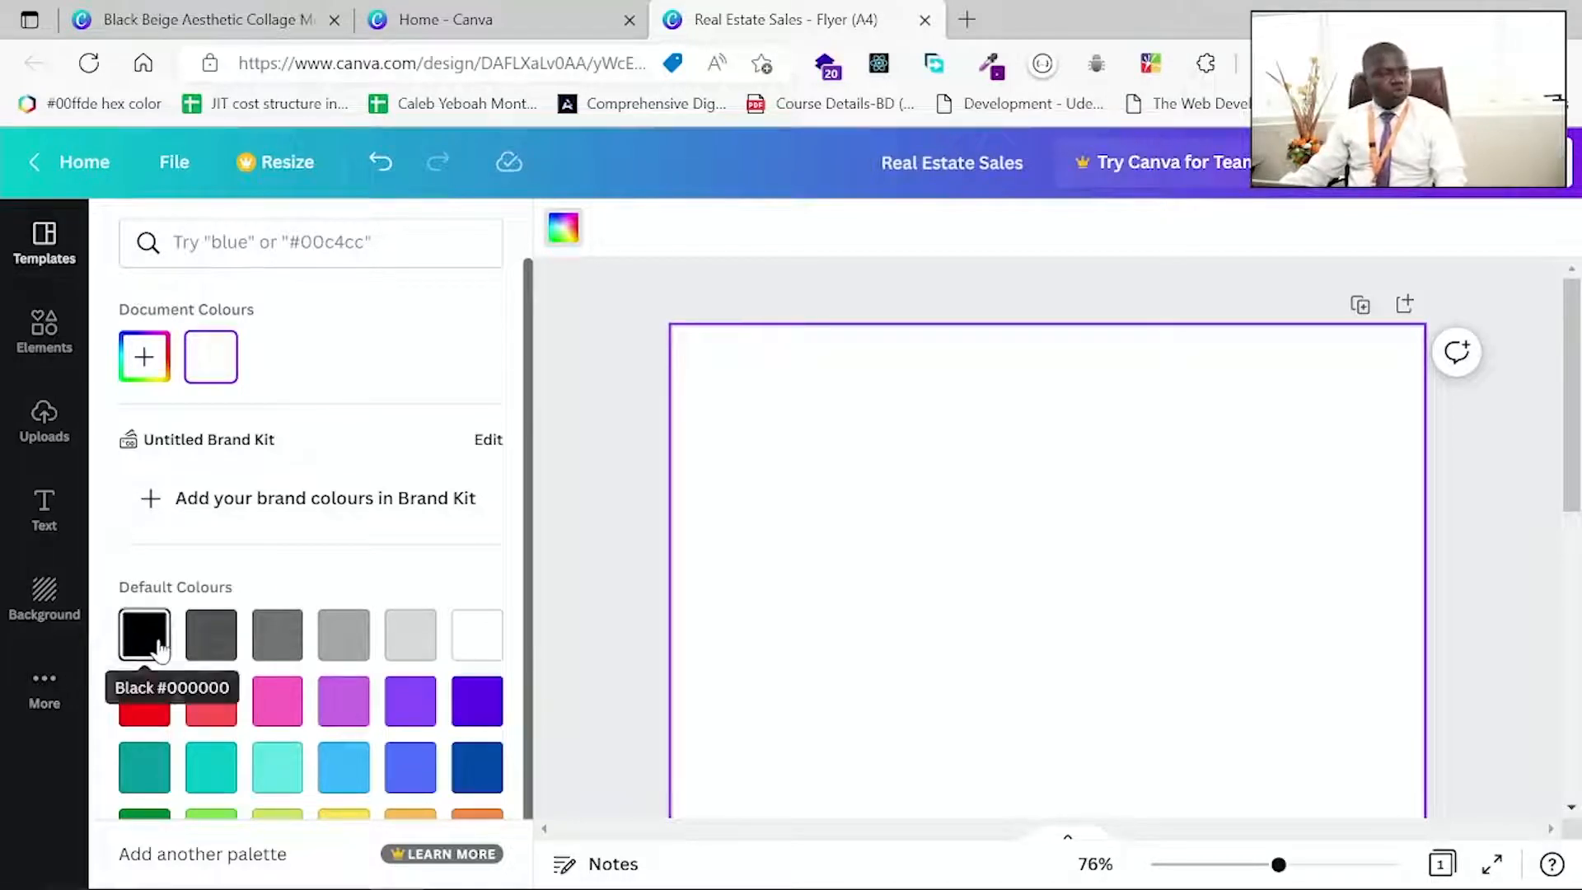
{"action": "left_click", "coordinate": [144, 634]}
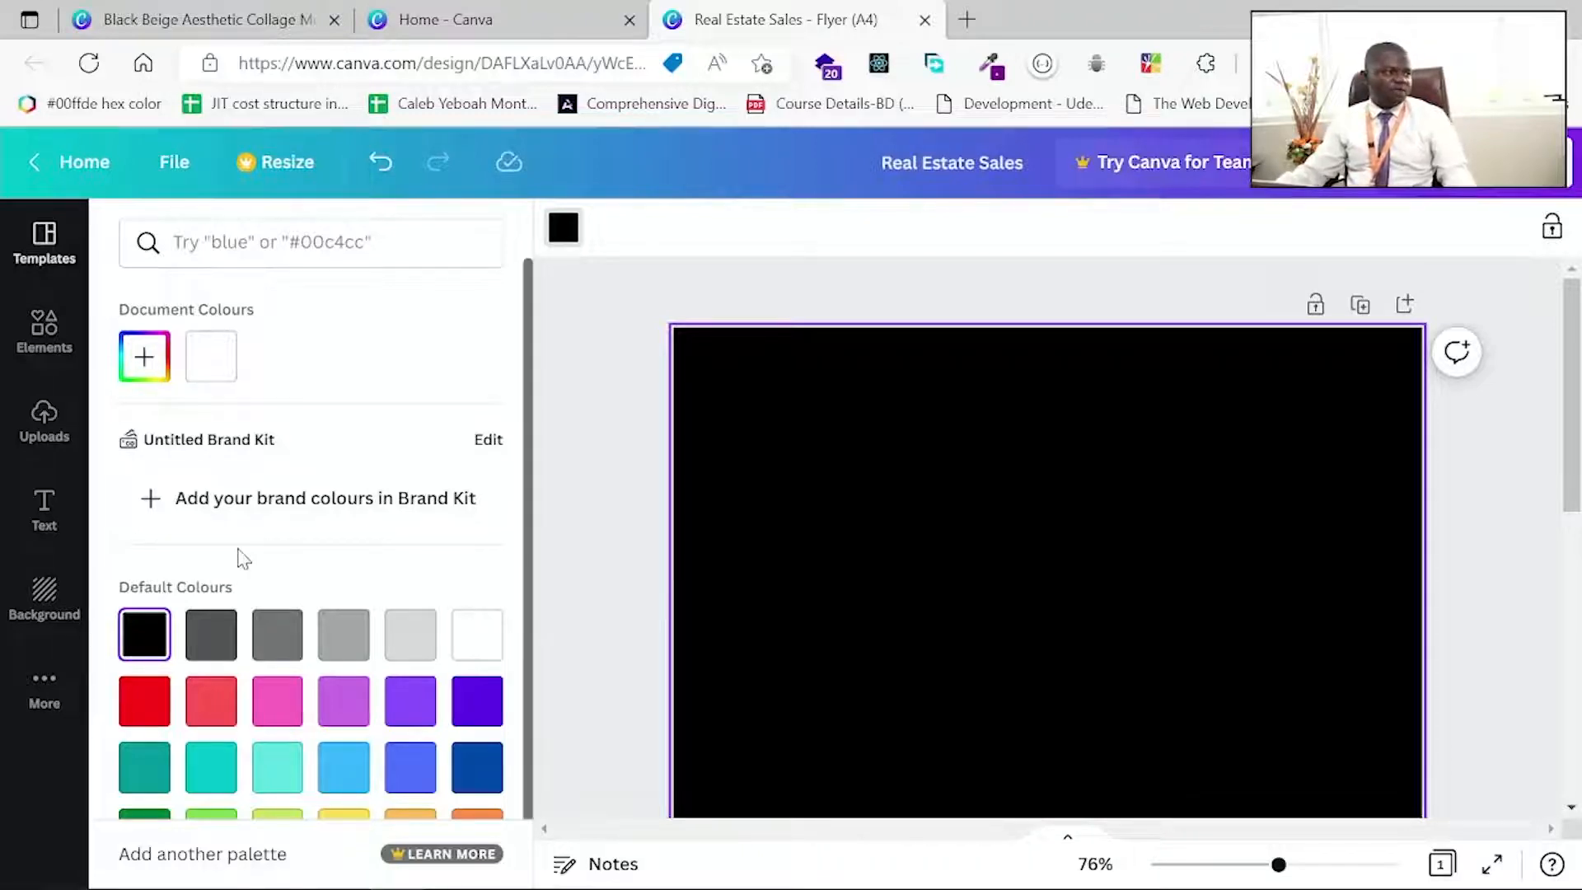
Add a circle shape from the lines and shapes elements and place it over the page's top-left corner.
{"action": "left_click", "coordinate": [36, 337]}
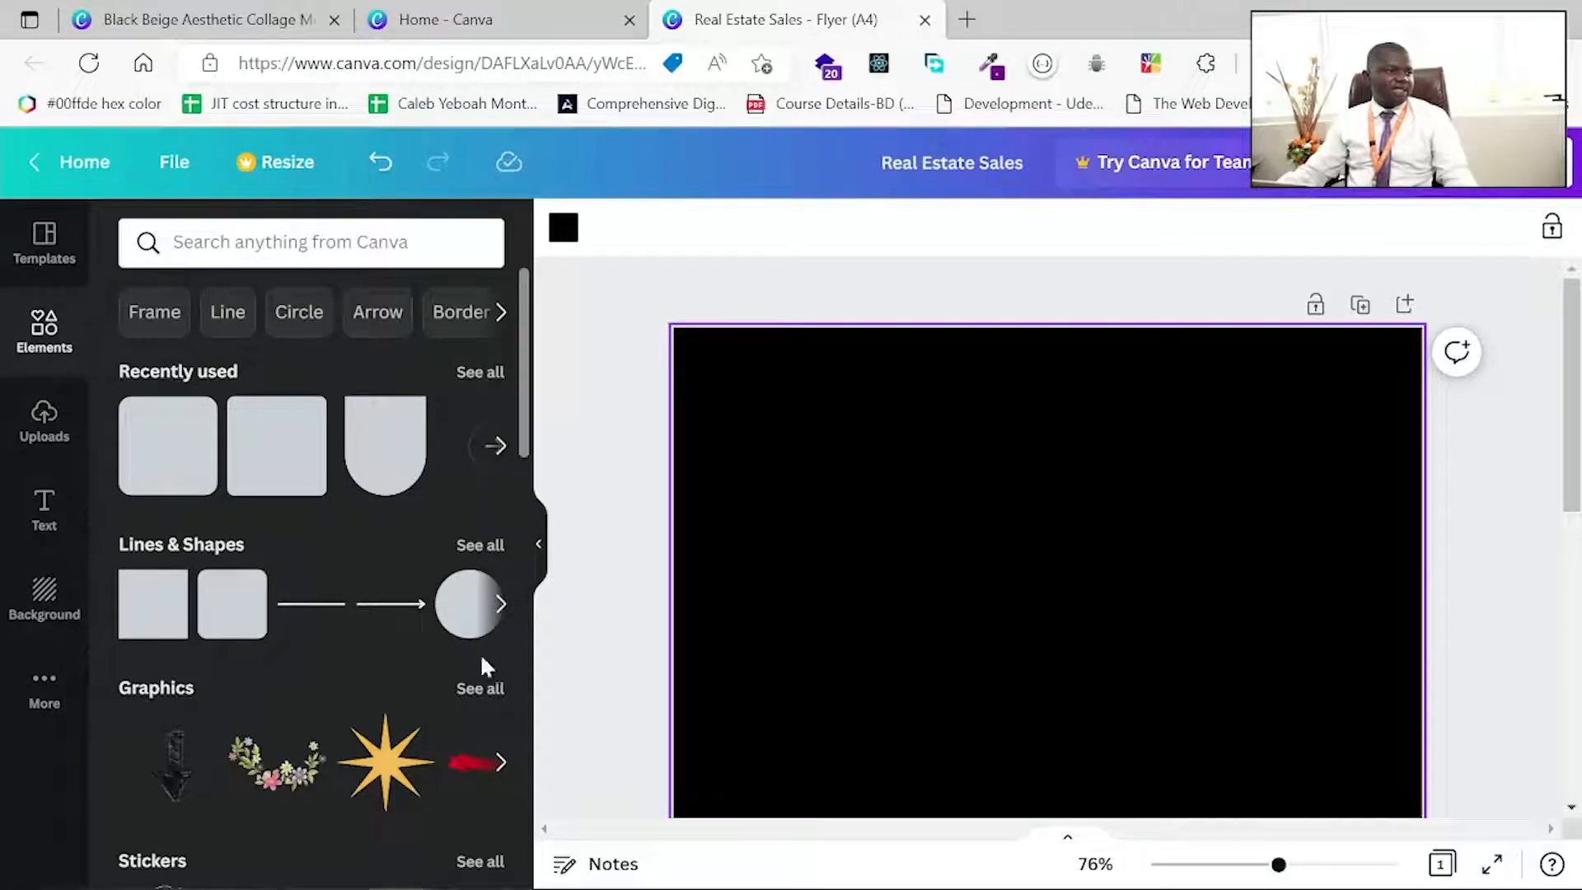
{"action": "left_click", "coordinate": [501, 610]}
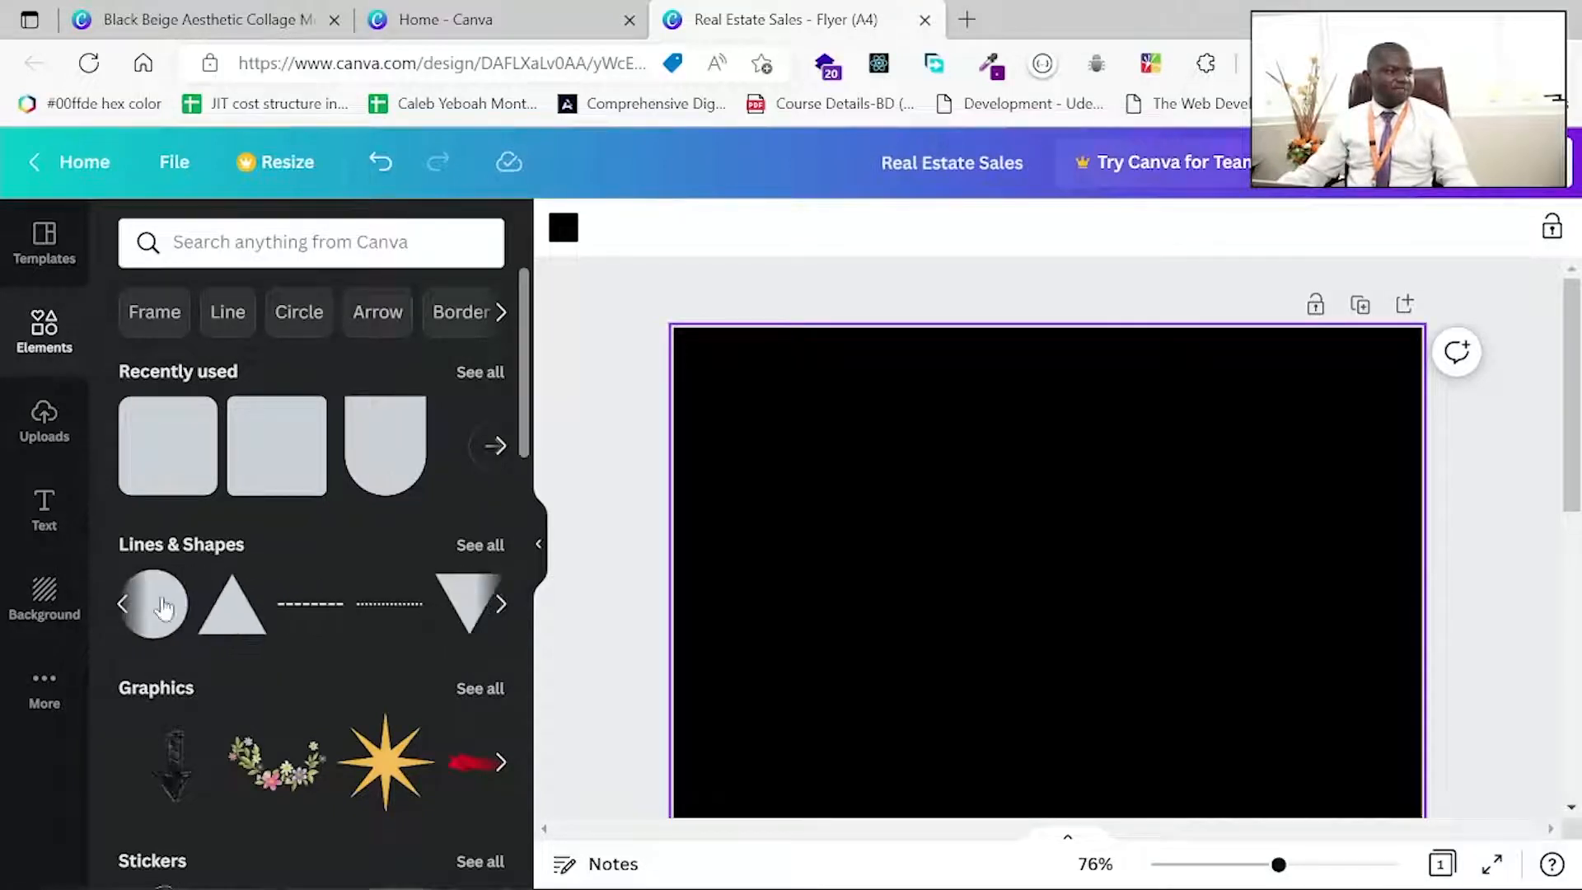
{"action": "left_click", "coordinate": [165, 616]}
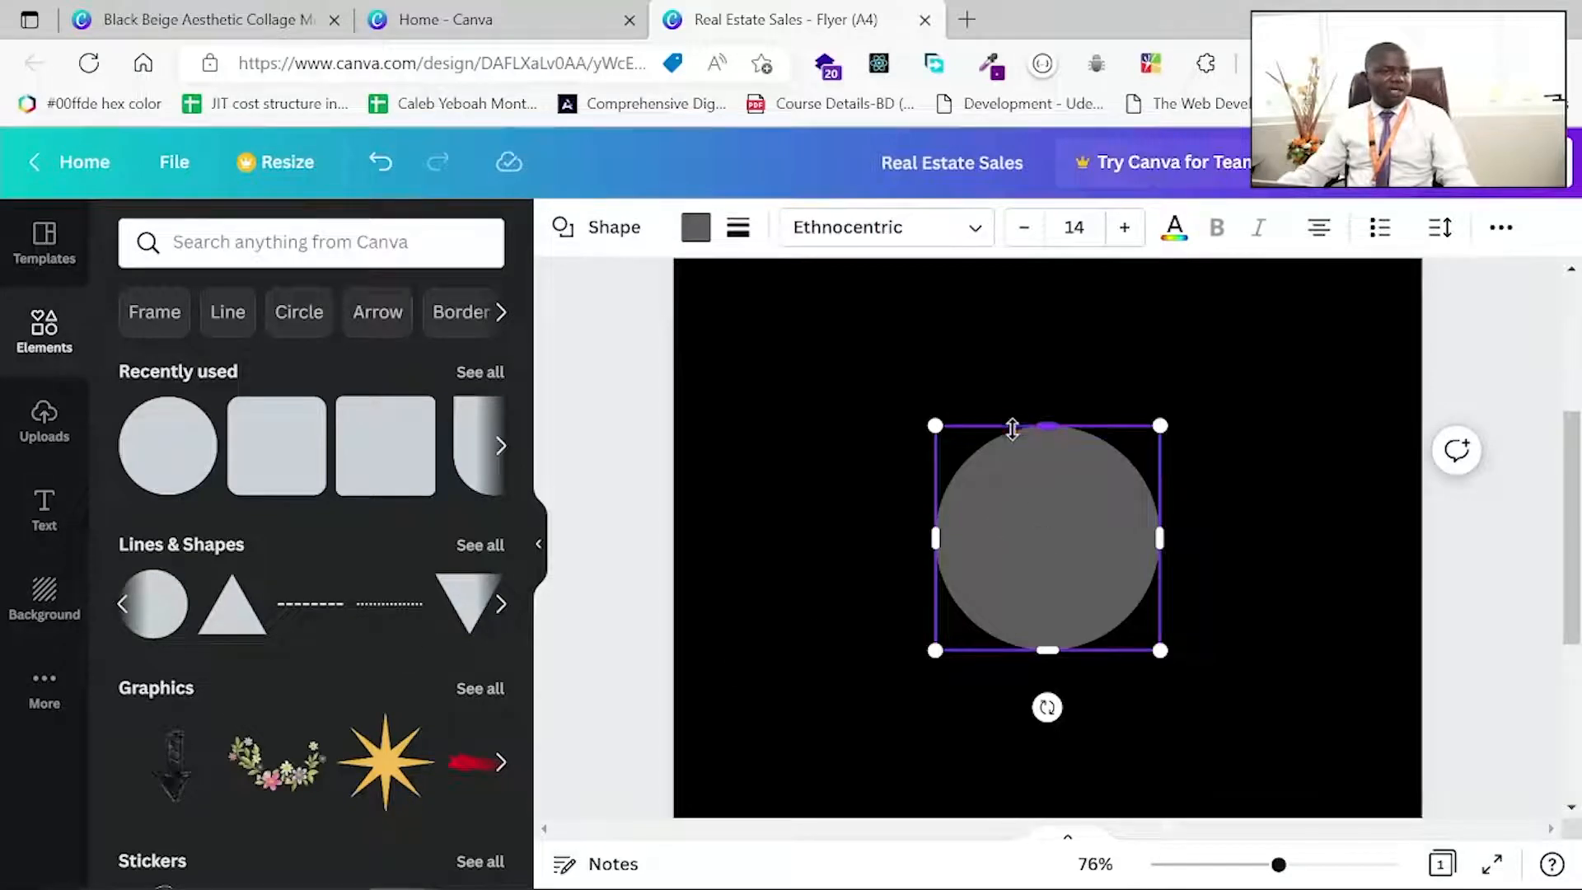
{"action": "left_click_drag", "start_coordinate": [1020, 448], "coordinate": [744, 272]}
{"action": "scroll", "coordinate": [1111, 491], "scroll_direction": "up", "scroll_amount": 4}
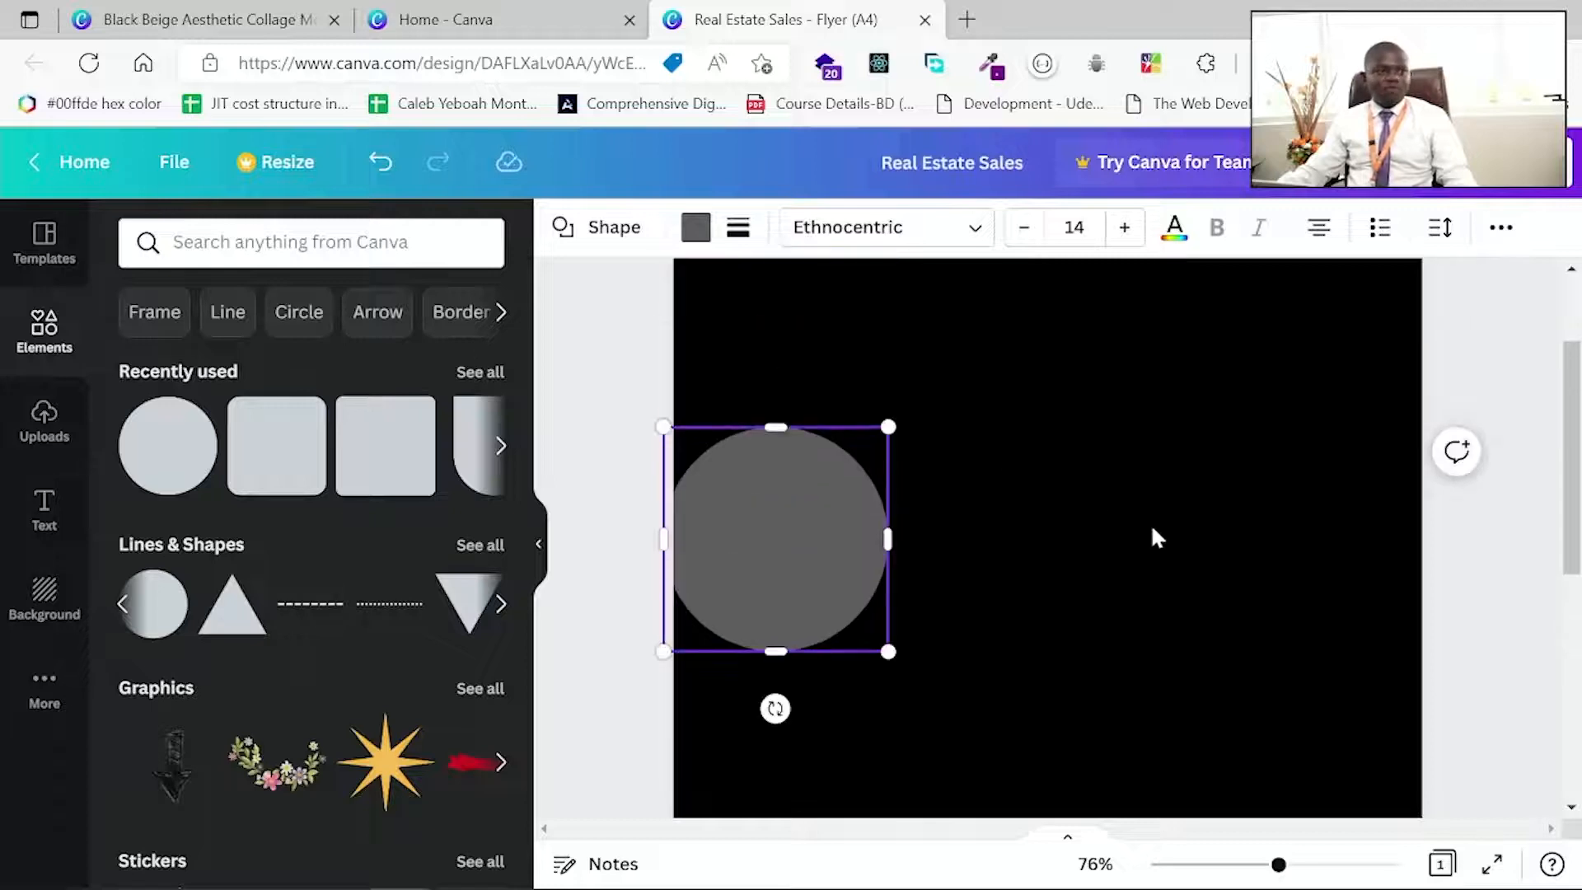
{"action": "left_click_drag", "start_coordinate": [765, 739], "coordinate": [737, 444]}
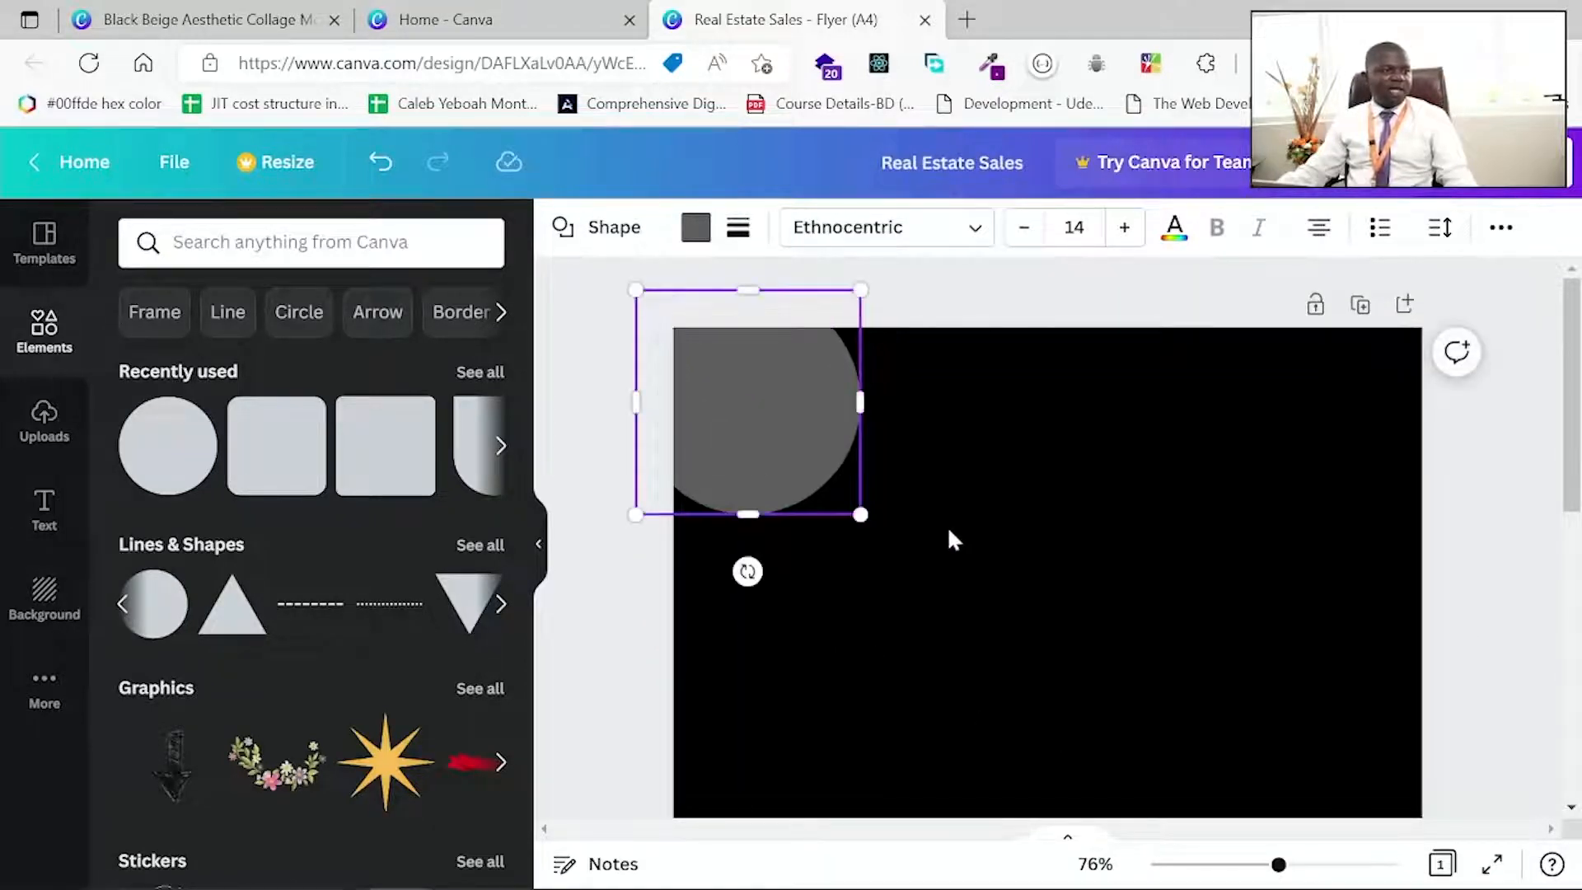
Enlarge the circle to span most of the page's width, keeping it overhanging the top and left page edges.
{"action": "left_click_drag", "start_coordinate": [860, 517], "coordinate": [1222, 682]}
{"action": "left_click_drag", "start_coordinate": [1007, 671], "coordinate": [959, 593]}
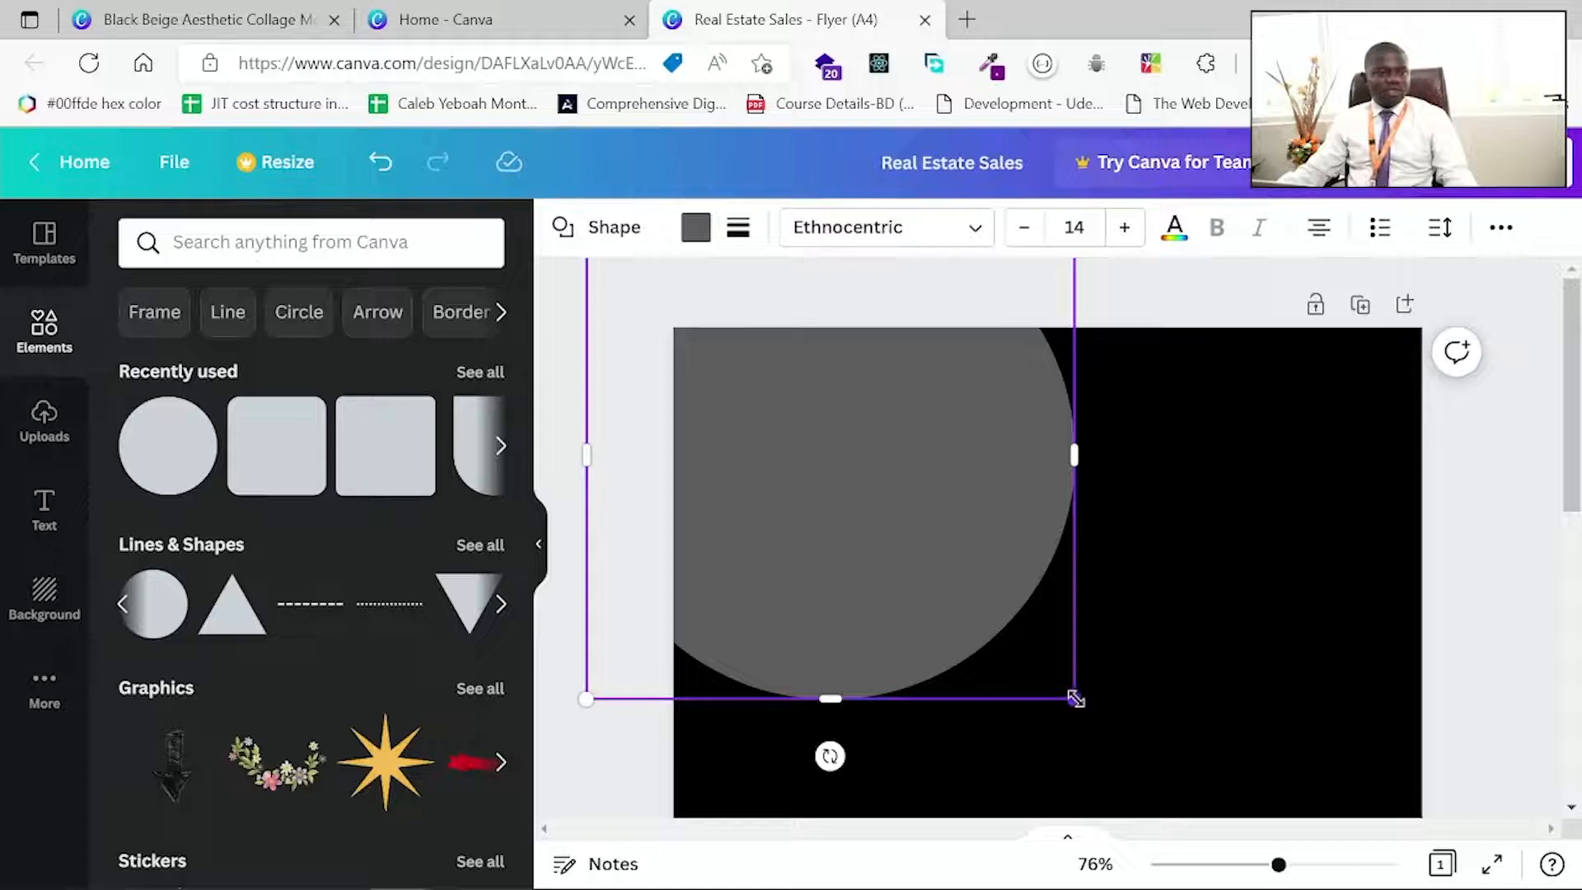
{"action": "left_click_drag", "start_coordinate": [1086, 702], "coordinate": [1242, 758]}
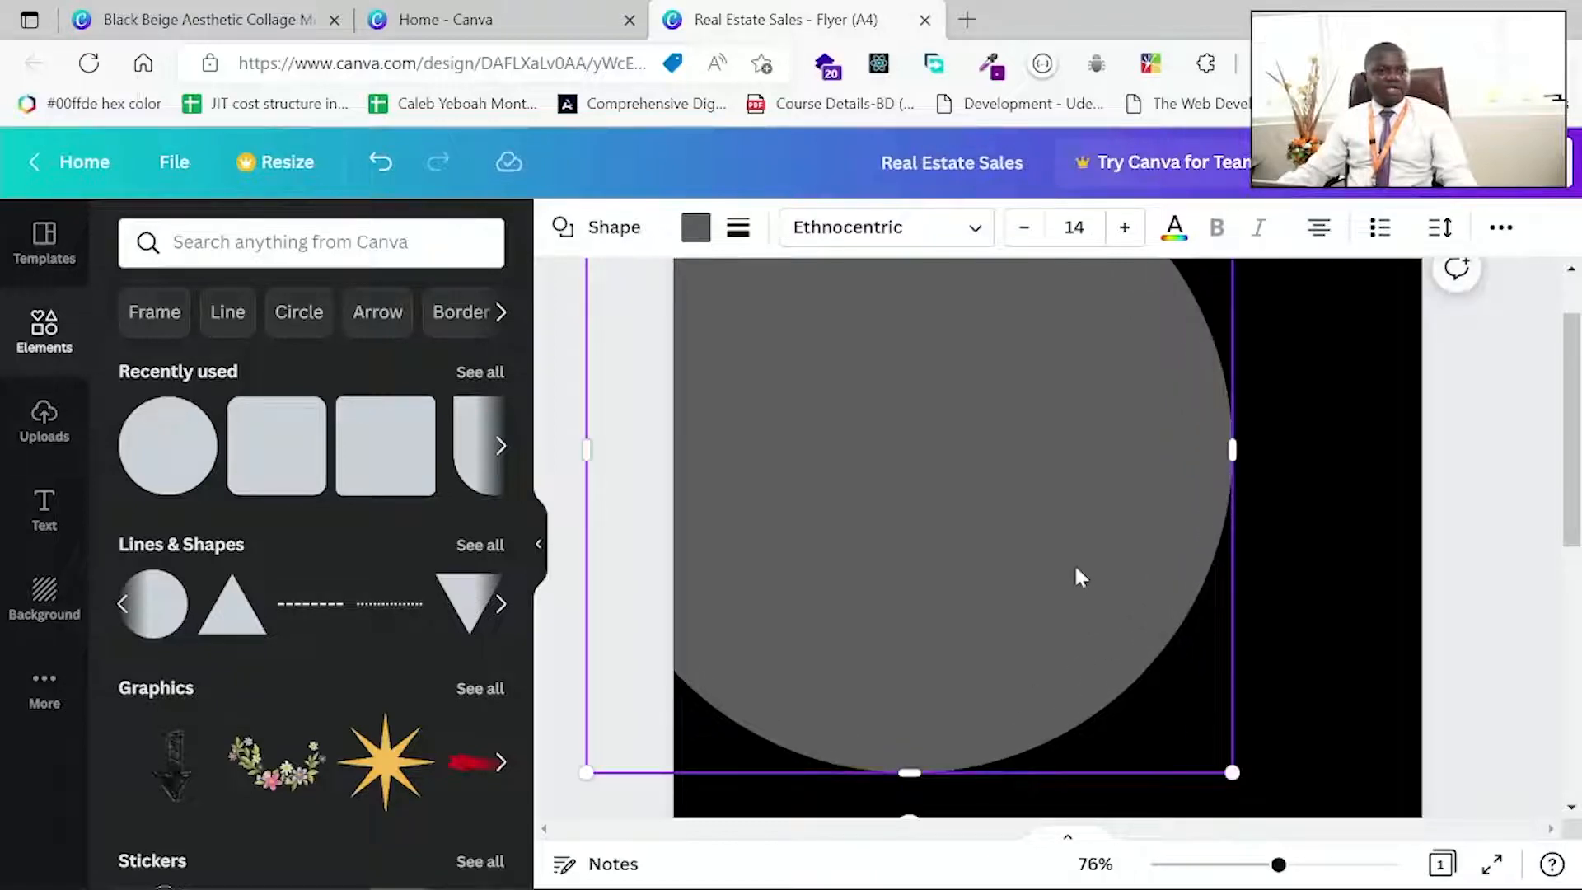
{"action": "scroll", "coordinate": [1080, 569], "scroll_direction": "up", "scroll_amount": 1}
{"action": "left_click_drag", "start_coordinate": [1024, 572], "coordinate": [1018, 459]}
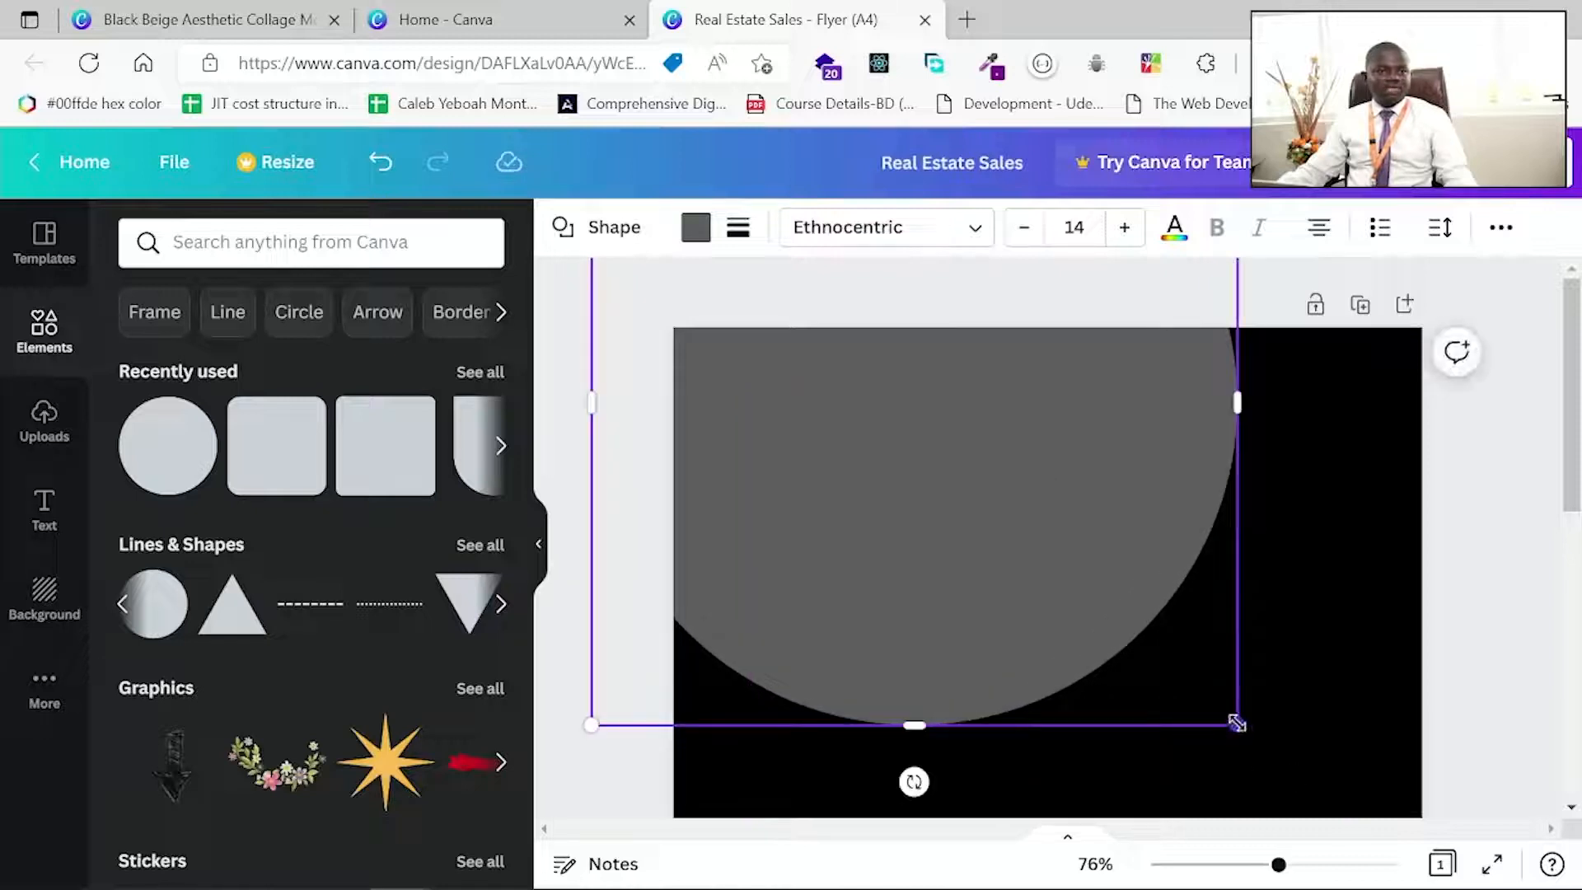
{"action": "left_click_drag", "start_coordinate": [1237, 723], "coordinate": [1349, 797]}
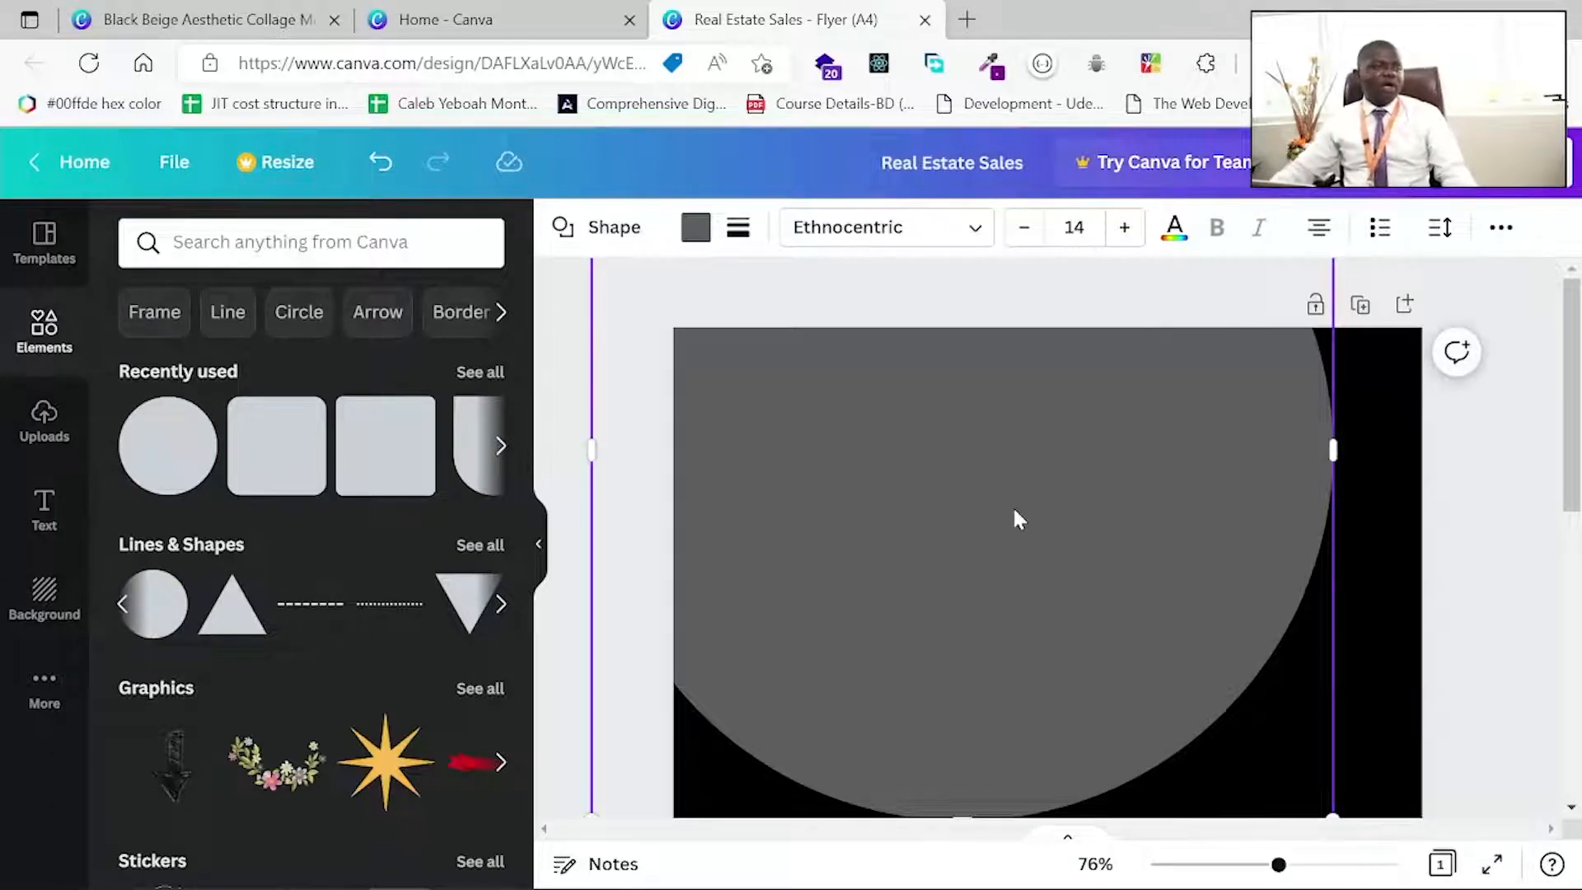
{"action": "mouse_move", "coordinate": [1017, 510]}
{"action": "left_mouse_down"}
{"action": "mouse_move", "coordinate": [1031, 510]}
{"action": "mouse_move", "coordinate": [1017, 509]}
{"action": "left_mouse_up"}
{"action": "scroll", "coordinate": [1186, 659], "scroll_direction": "down", "scroll_amount": 3}
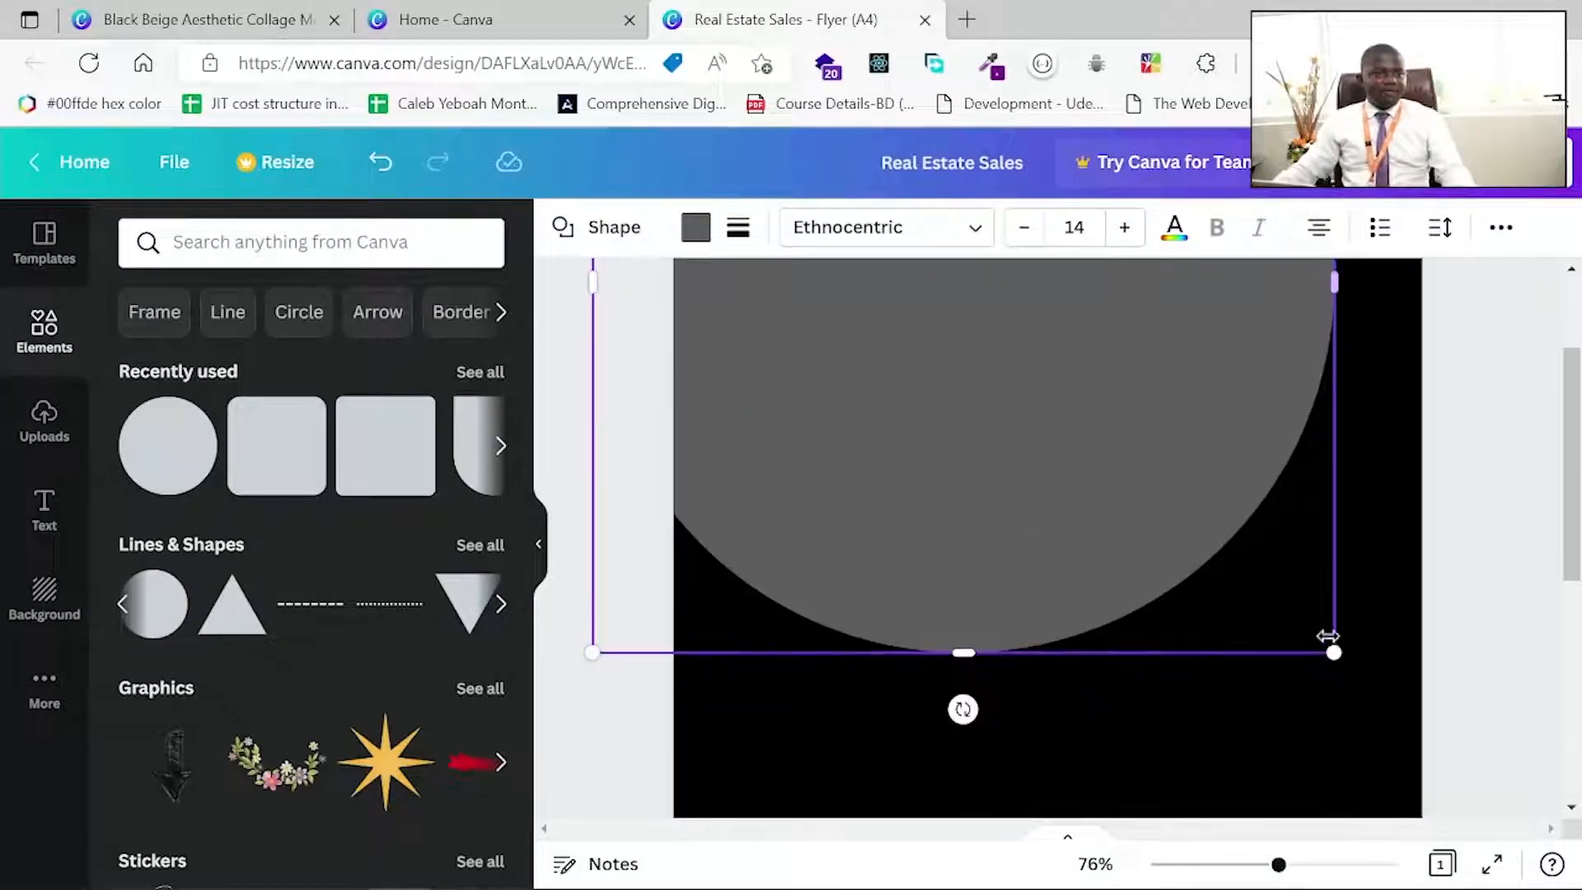
{"action": "left_click", "coordinate": [1335, 669]}
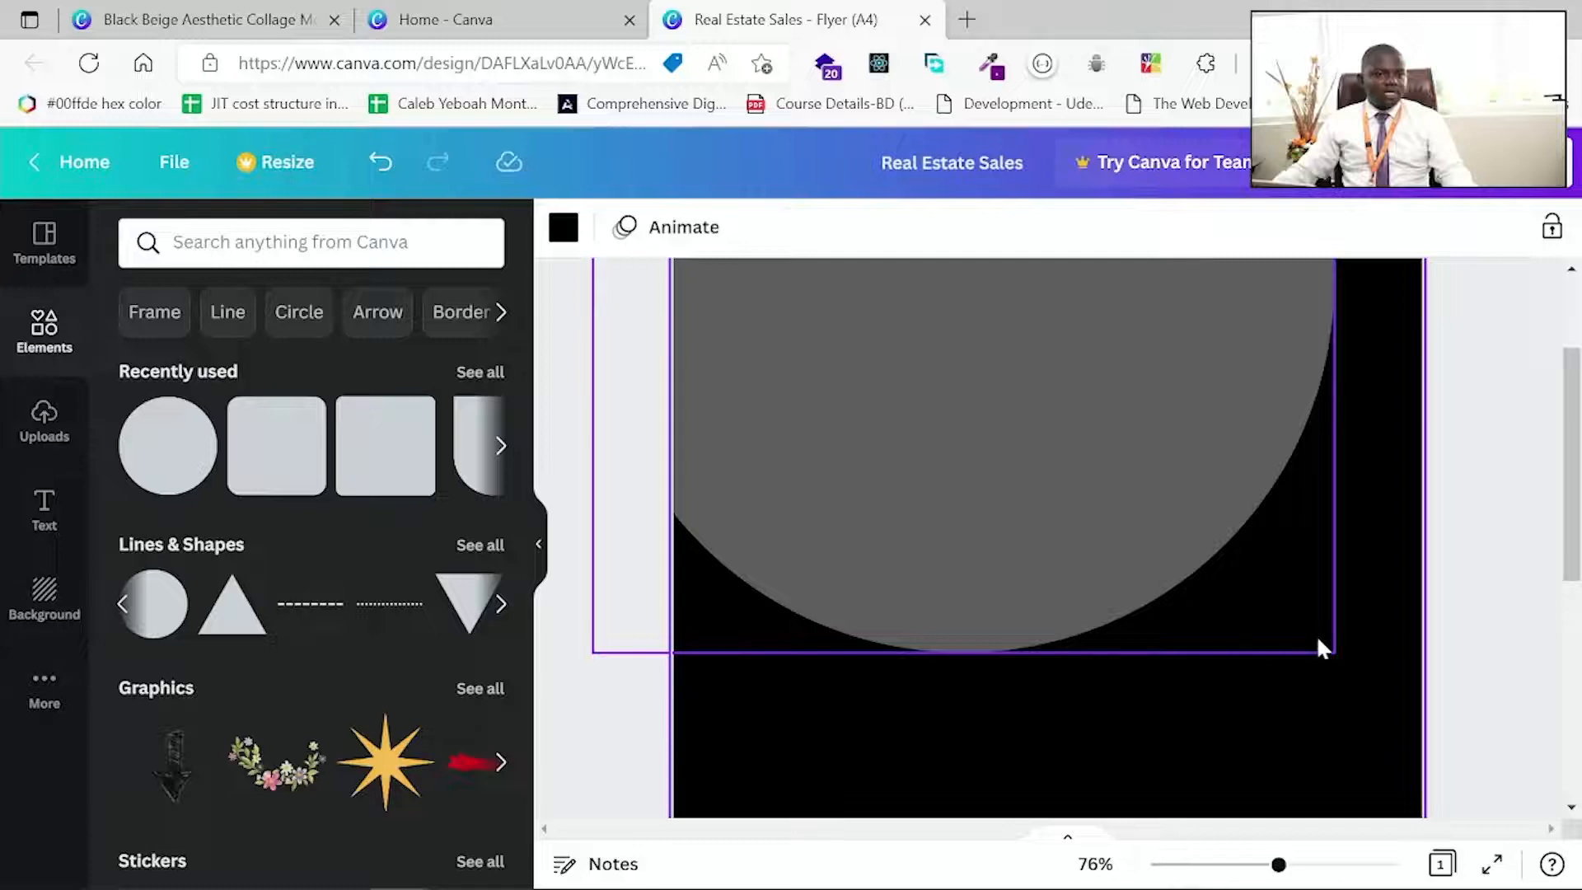
{"action": "left_click", "coordinate": [1316, 634]}
{"action": "left_click_drag", "start_coordinate": [1332, 648], "coordinate": [1368, 684]}
{"action": "scroll", "coordinate": [1126, 513], "scroll_direction": "up", "scroll_amount": 3}
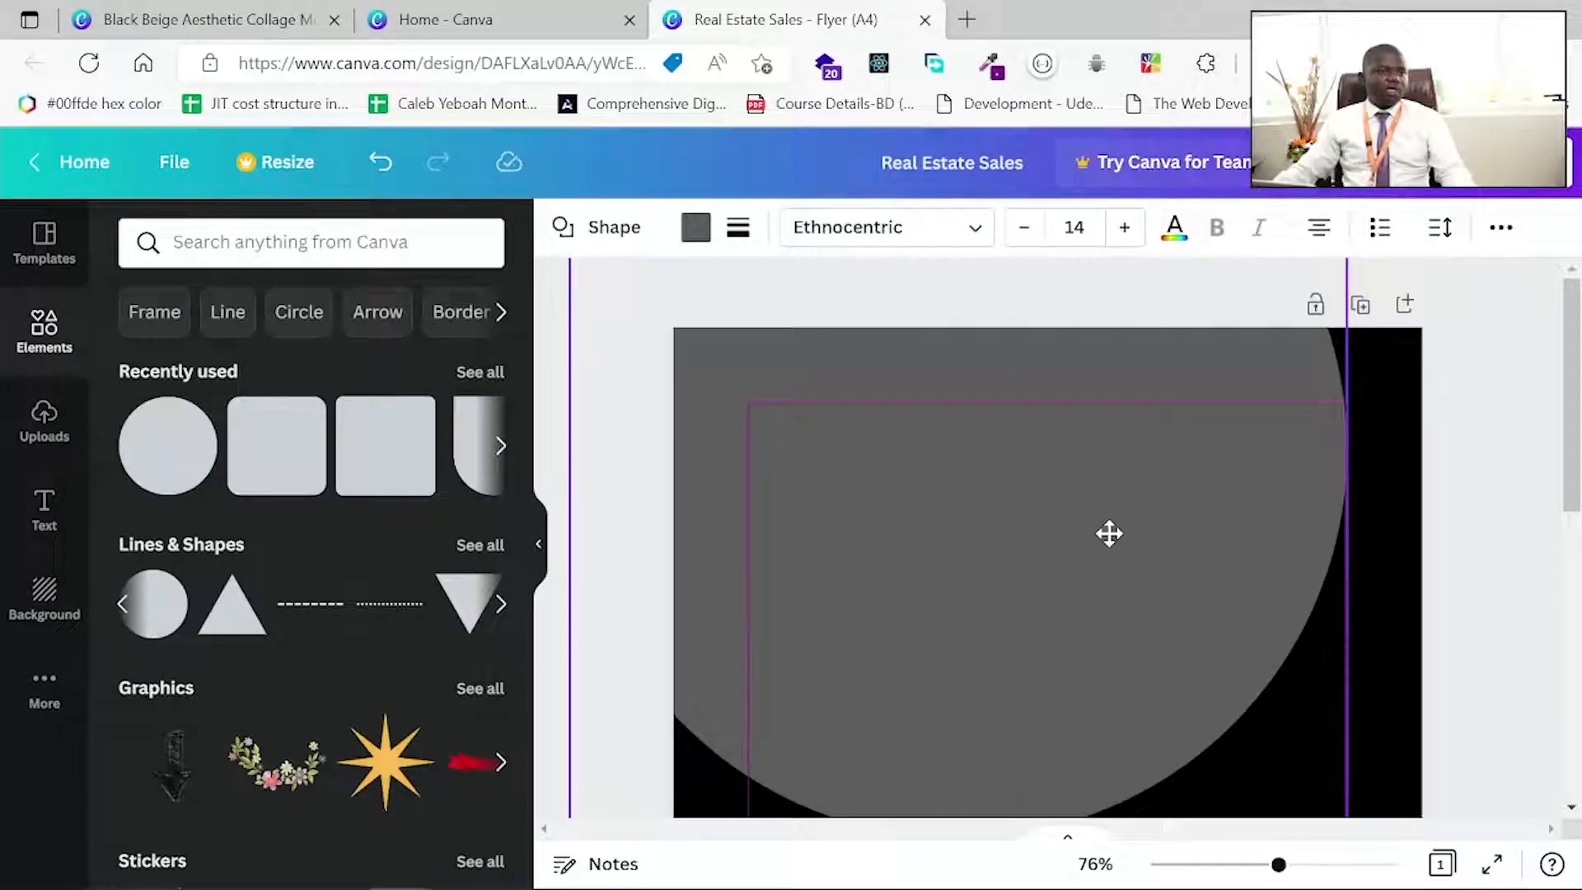
{"action": "left_click", "coordinate": [1391, 601]}
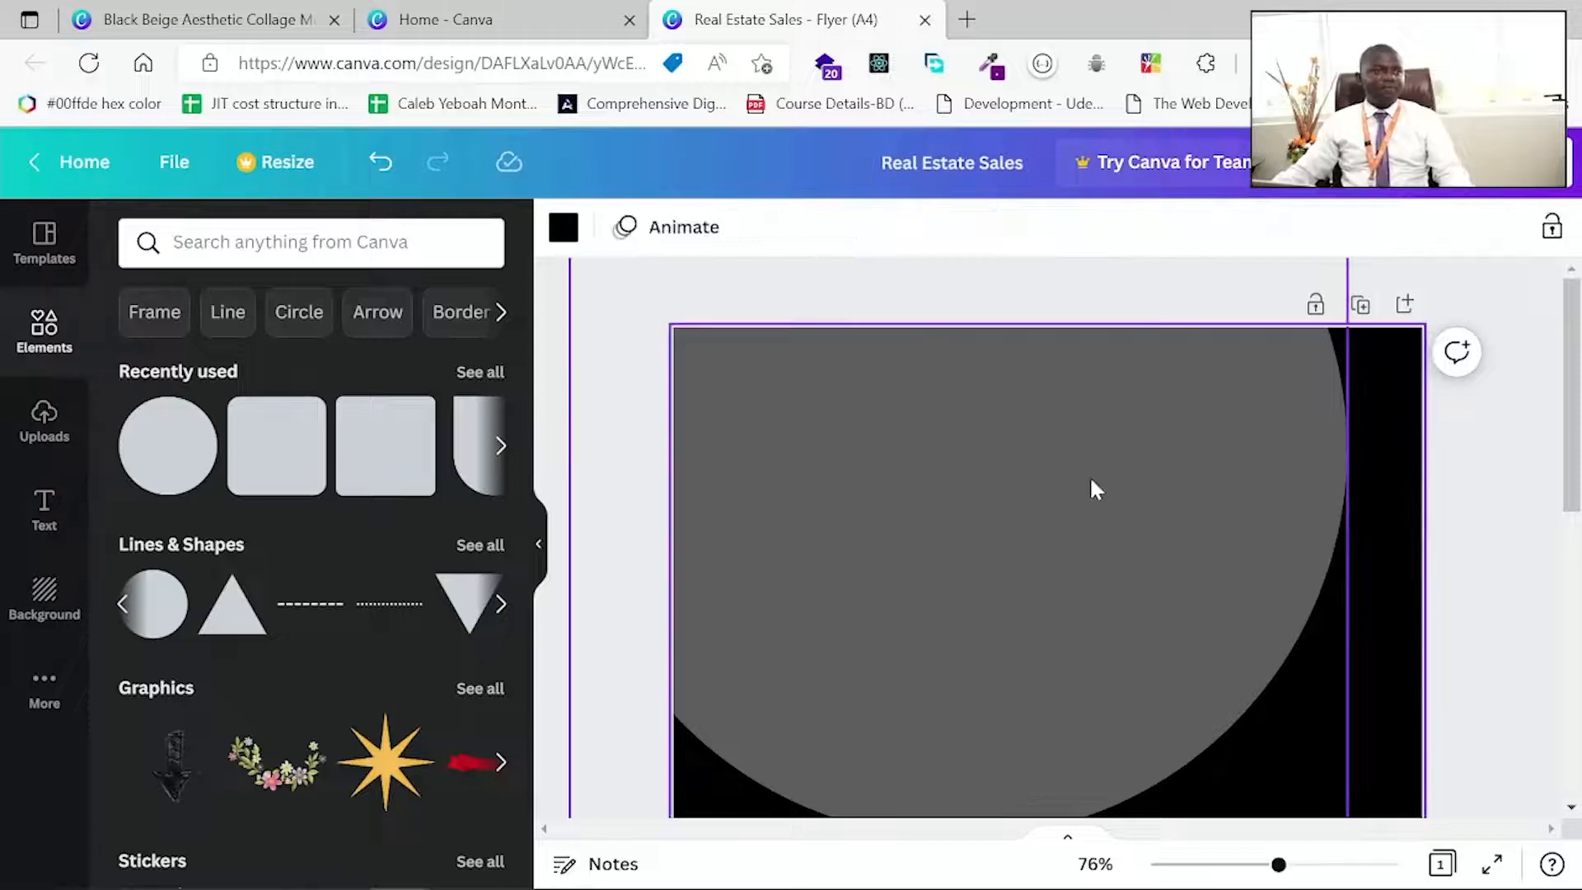
Examine the circle's border style, border weight, corner rounding and font options.
{"action": "left_click", "coordinate": [1089, 477]}
{"action": "left_click", "coordinate": [1089, 476]}
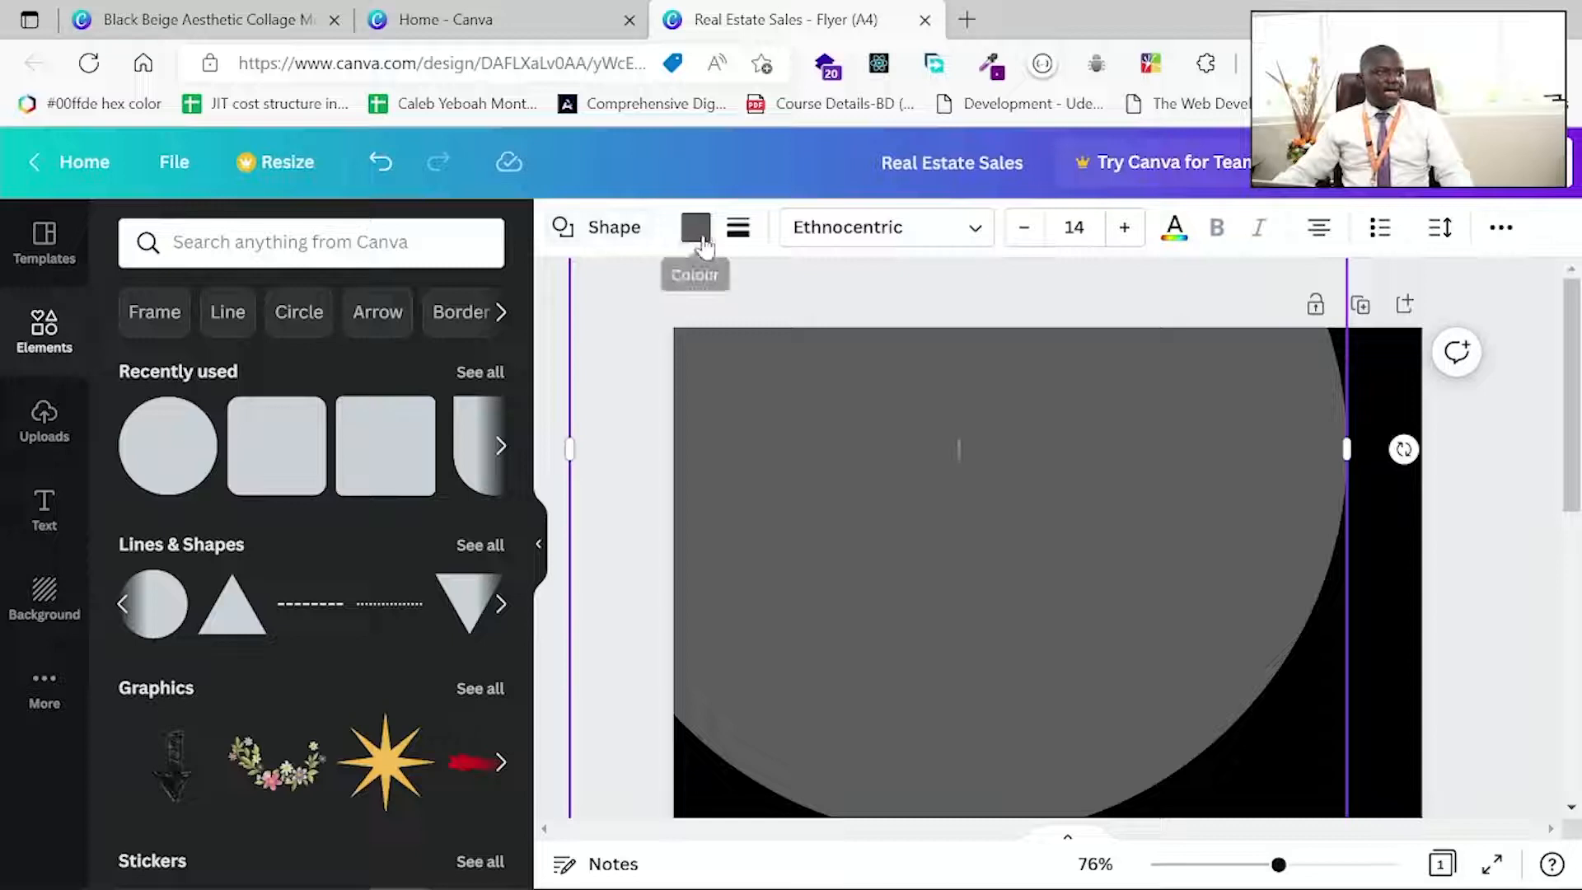
{"action": "left_click", "coordinate": [744, 238]}
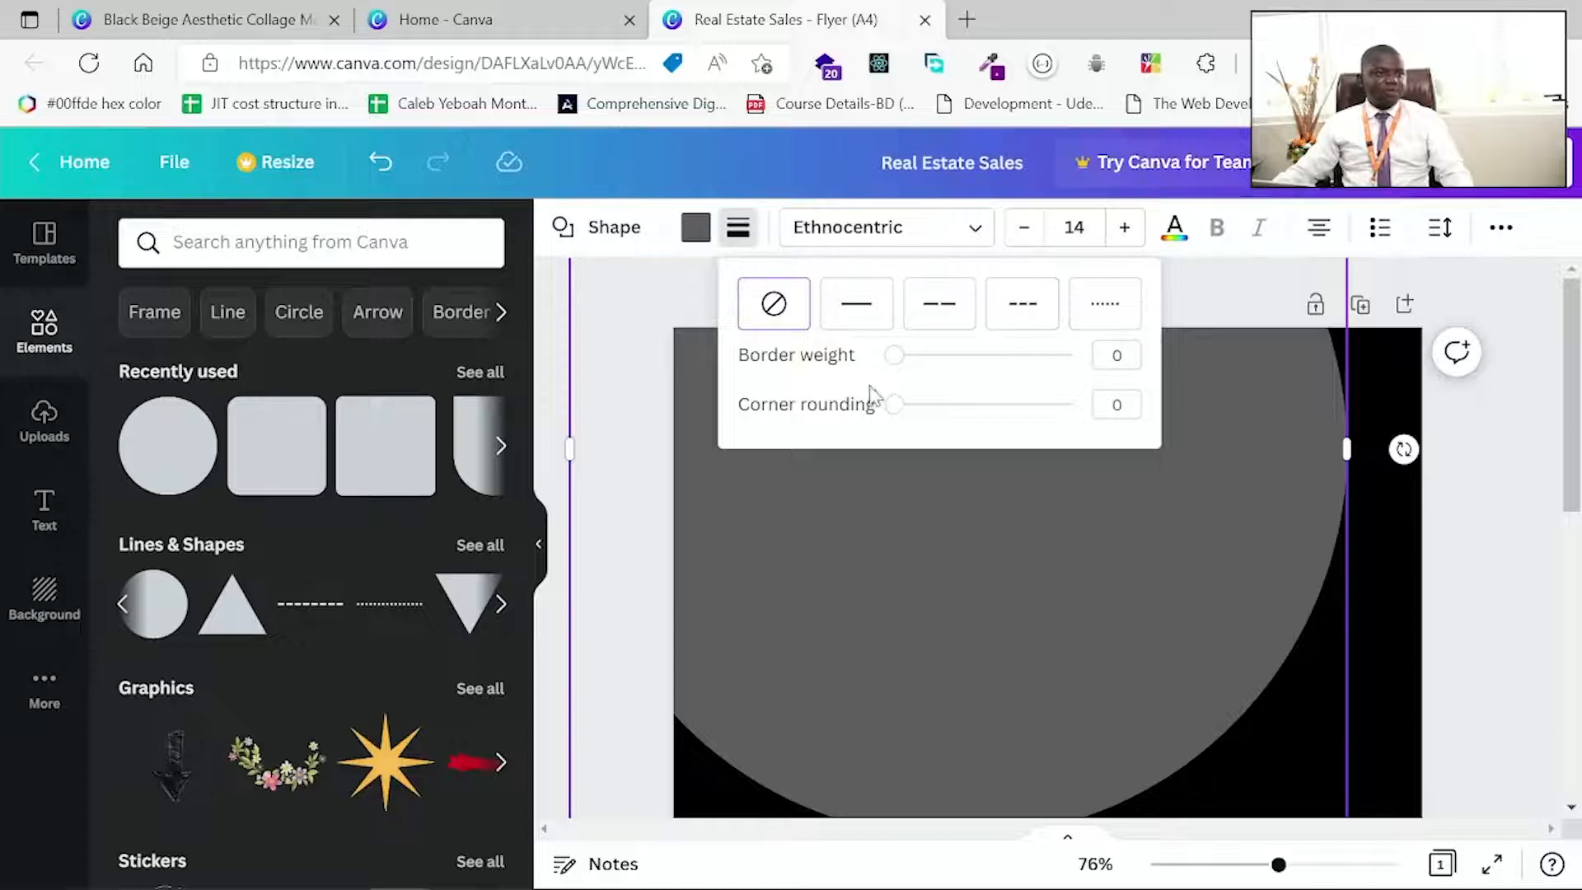
{"action": "left_click_drag", "start_coordinate": [894, 357], "coordinate": [861, 422]}
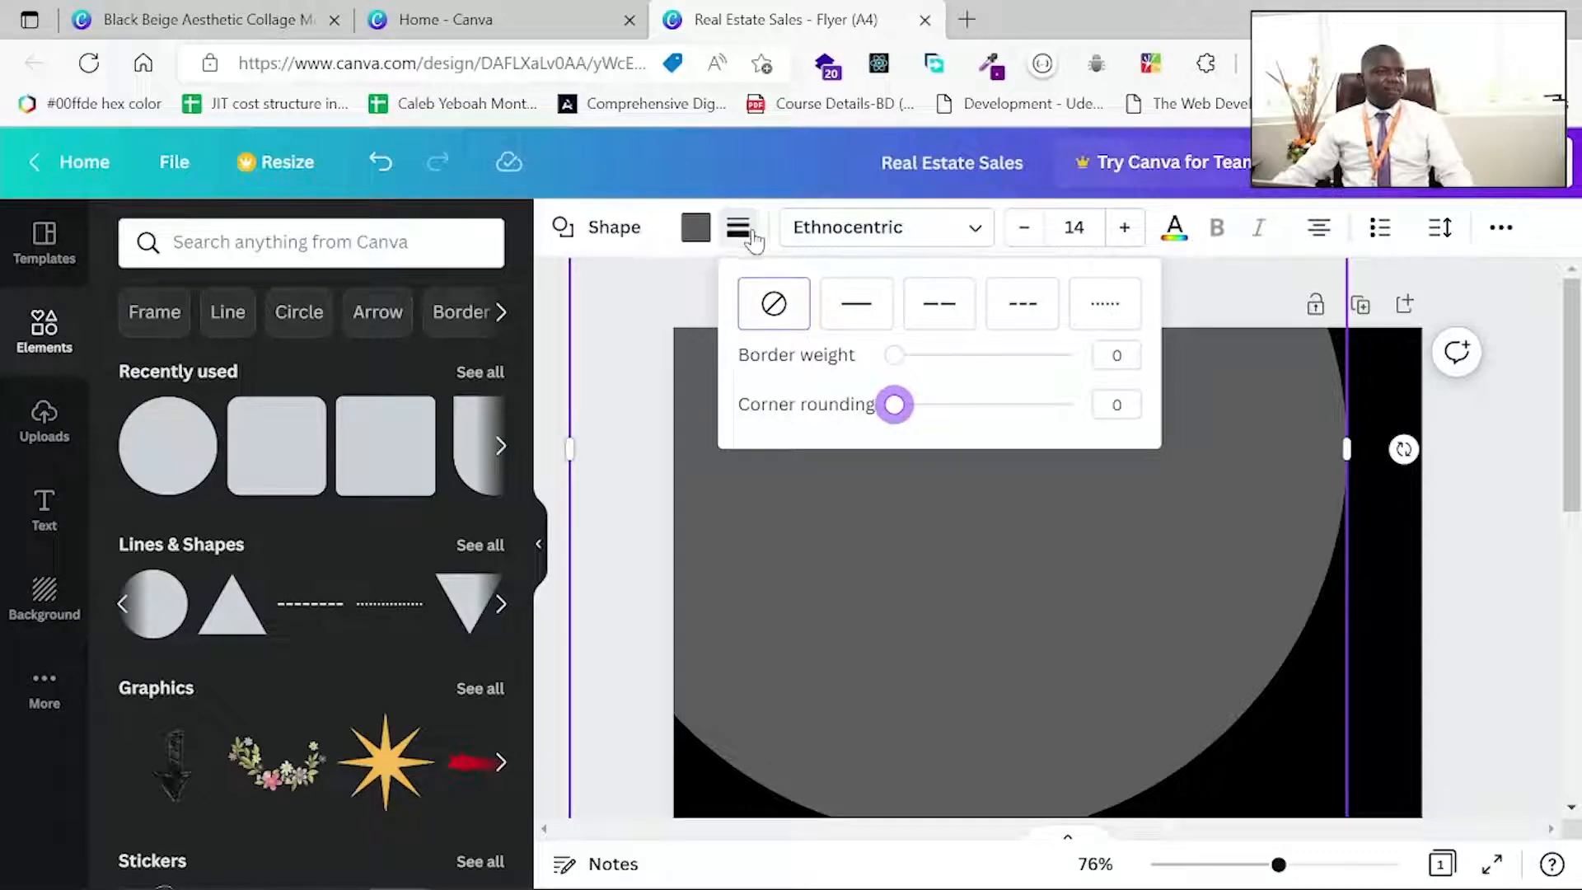
{"action": "left_click", "coordinate": [849, 239]}
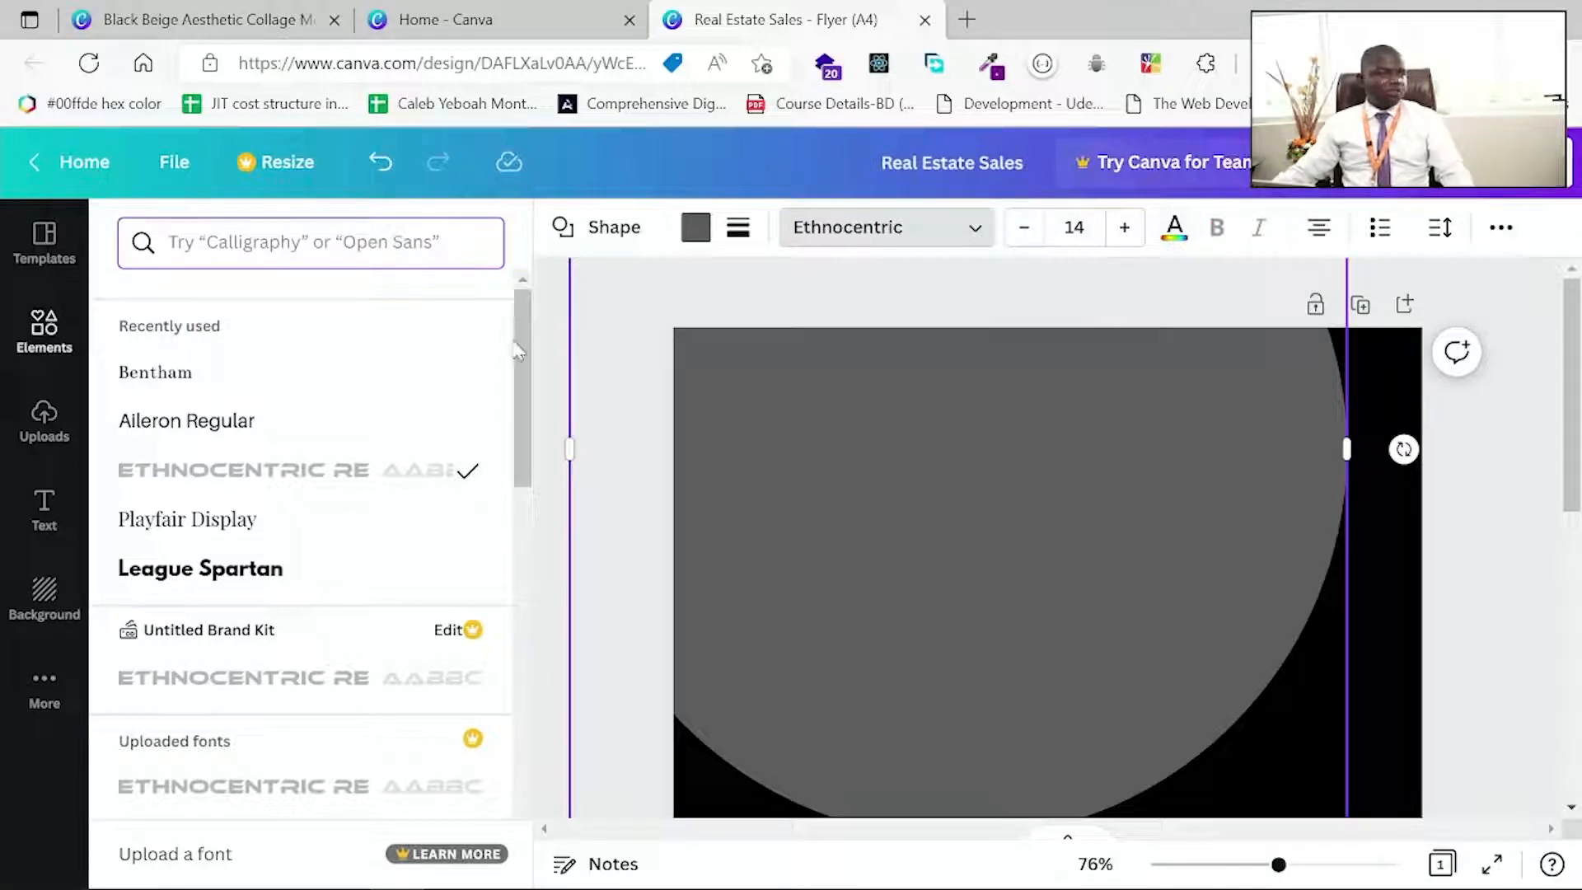
Search the circle's fill colours for #EADECF, copy the hex code and clear the search.
{"action": "left_click", "coordinate": [695, 228]}
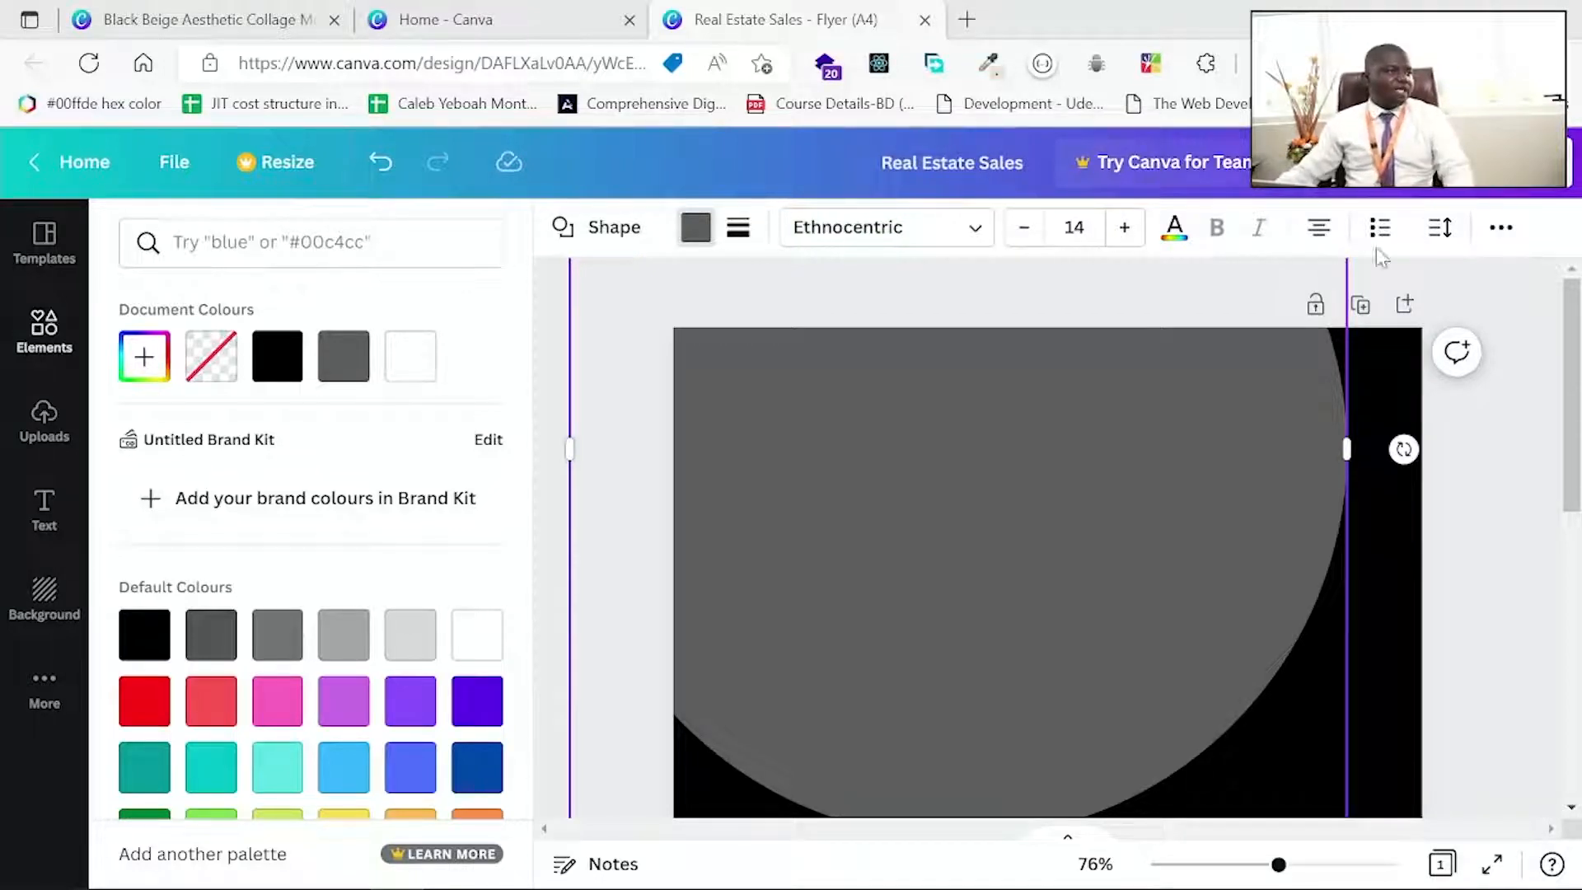
{"action": "left_click", "coordinate": [318, 239]}
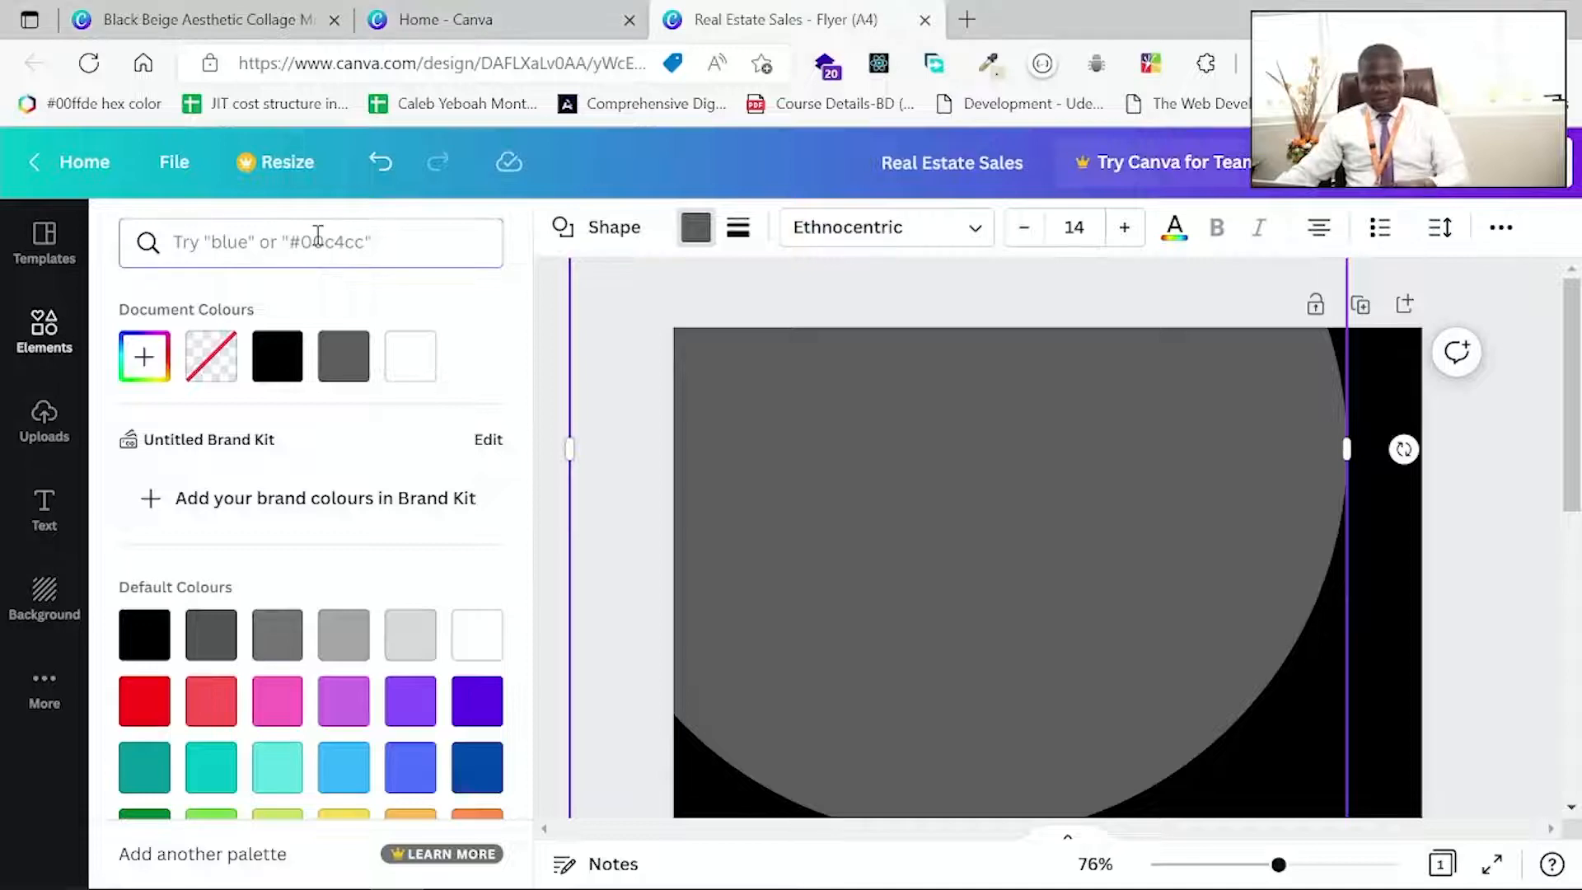
{"action": "type", "text": "#EADECF"}
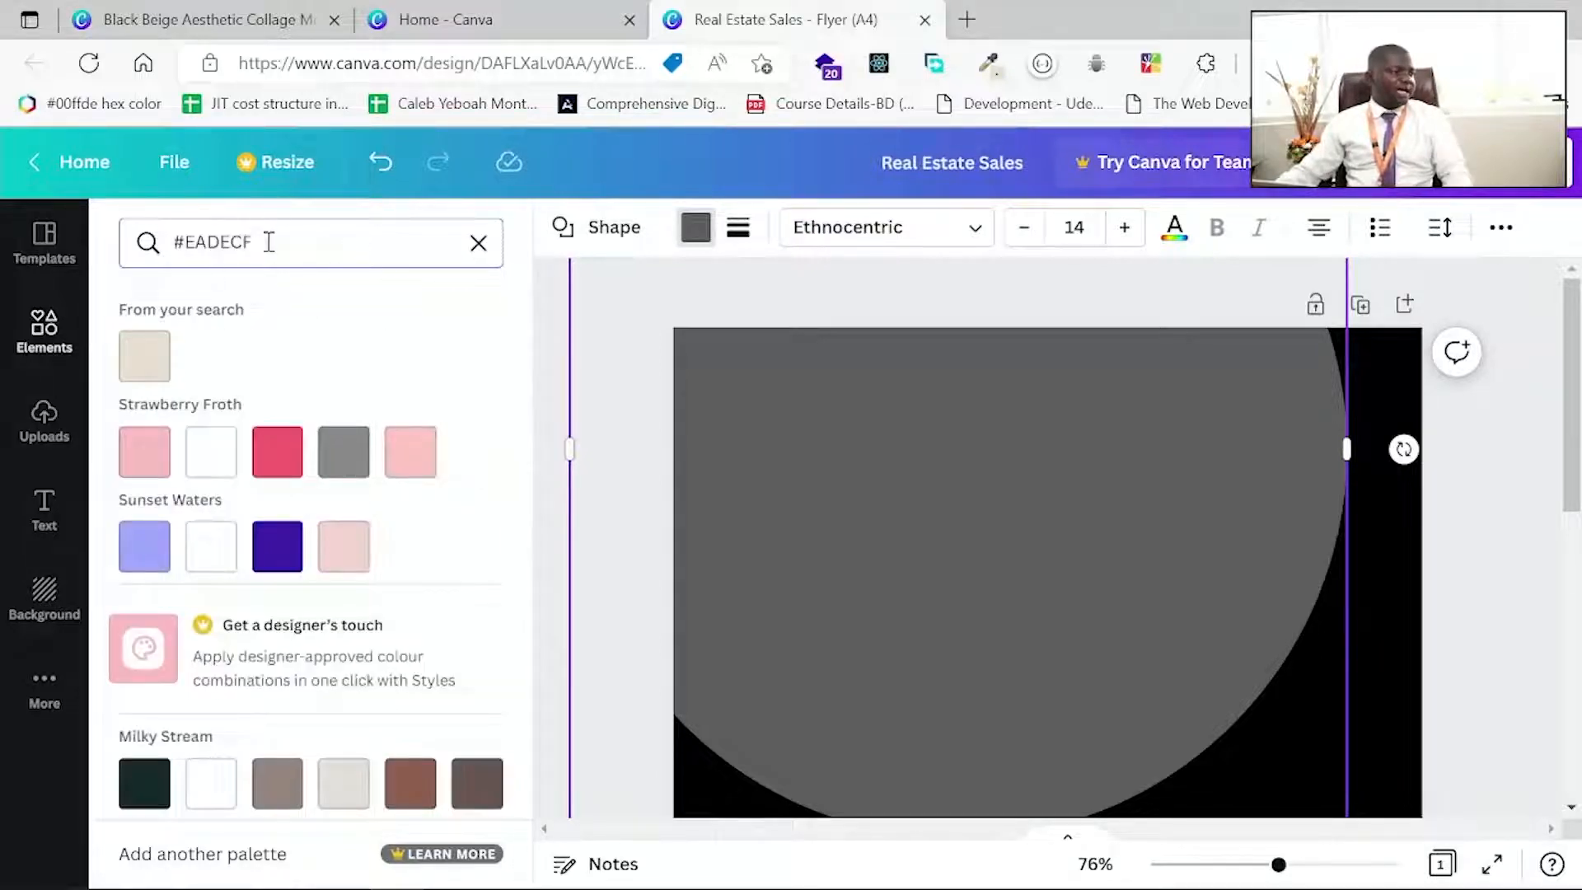
{"action": "left_click_drag", "start_coordinate": [289, 240], "coordinate": [151, 246]}
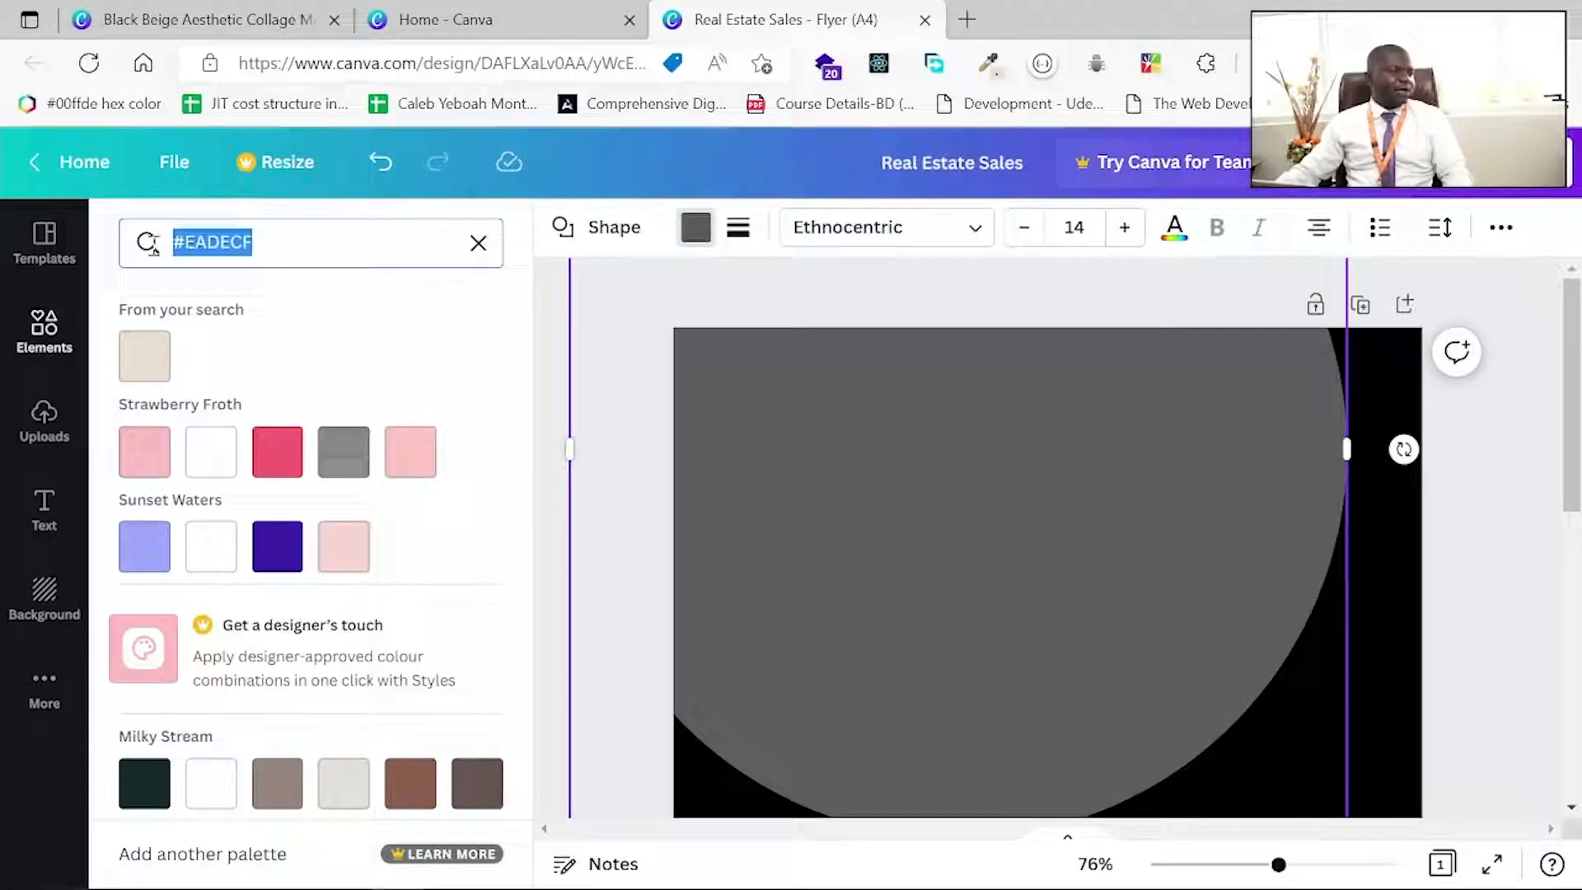
{"action": "left_click", "coordinate": [327, 243]}
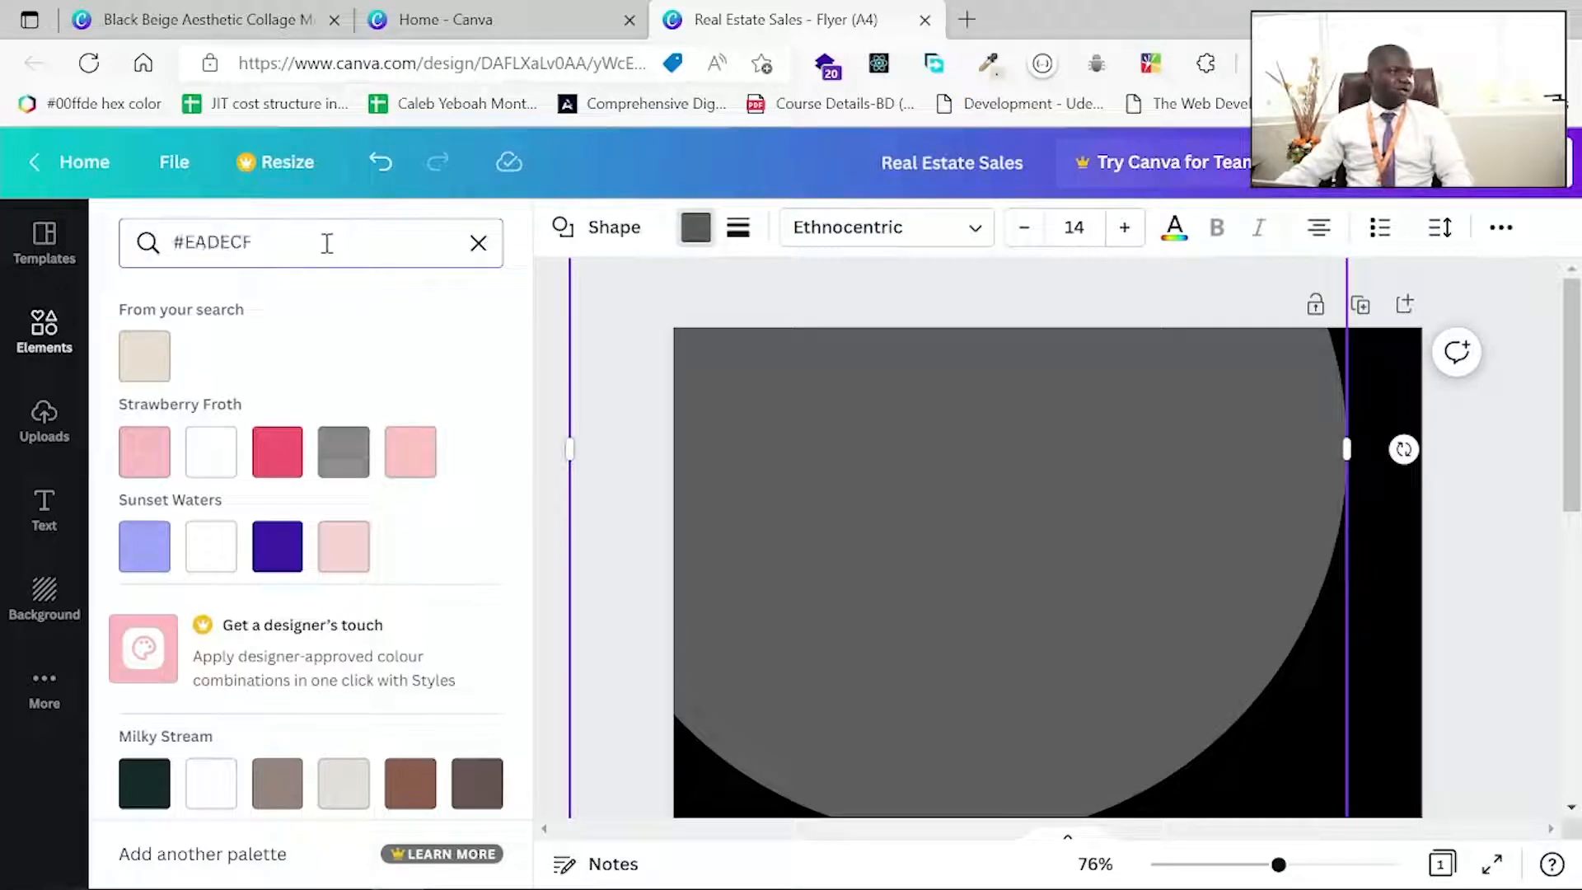
{"action": "scroll", "coordinate": [395, 388], "scroll_direction": "down", "scroll_amount": 1}
{"action": "left_click_drag", "start_coordinate": [325, 244], "coordinate": [107, 258]}
{"action": "key", "text": "ctrl+c"}
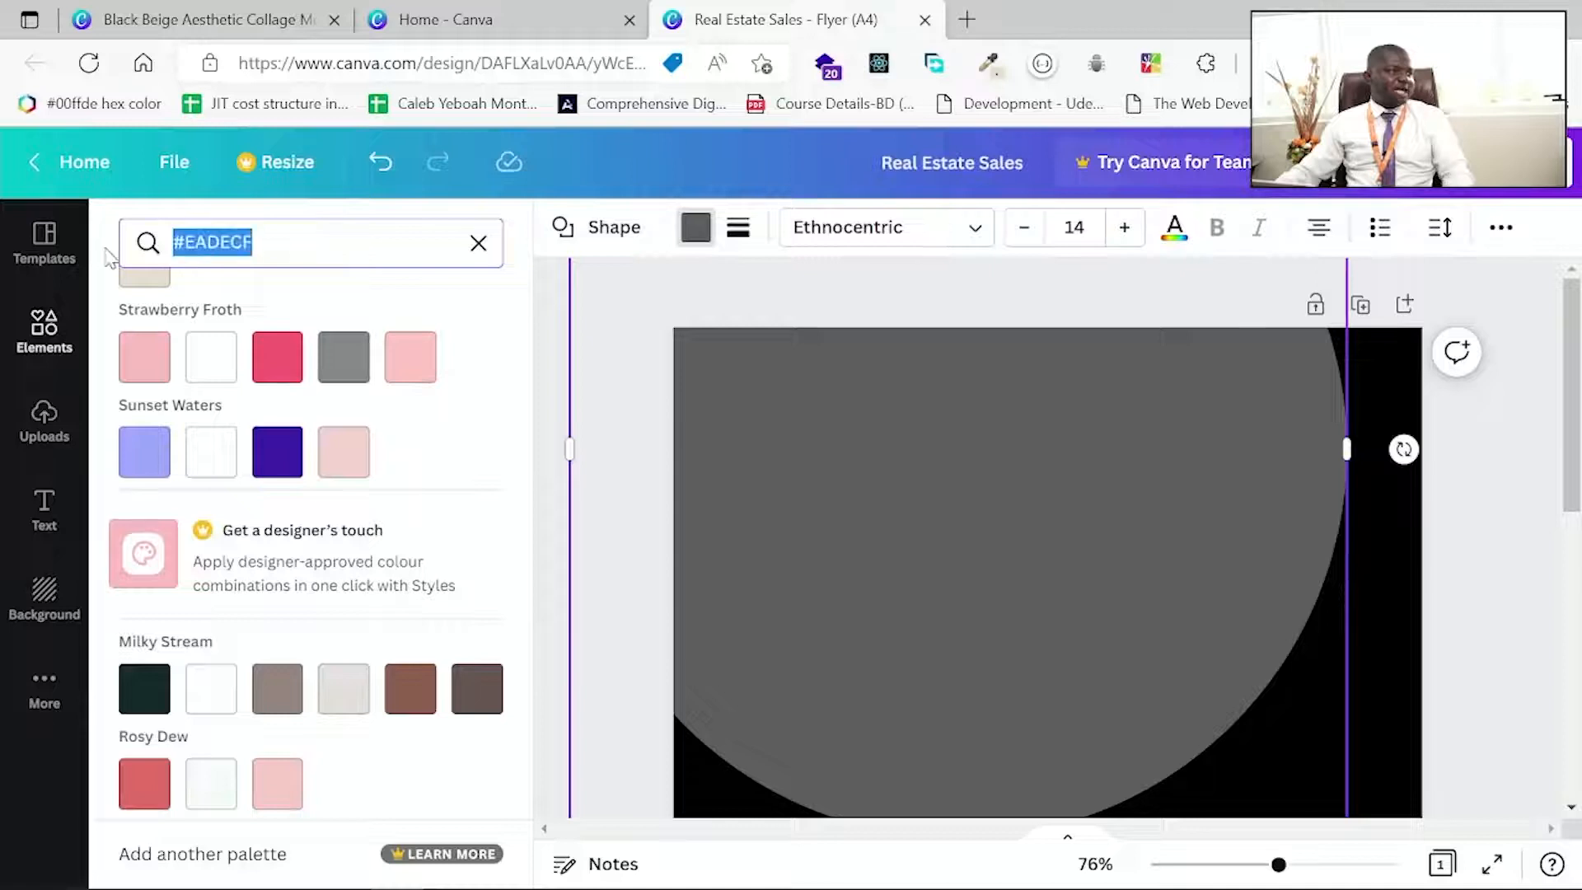
{"action": "key", "text": "BackSpace"}
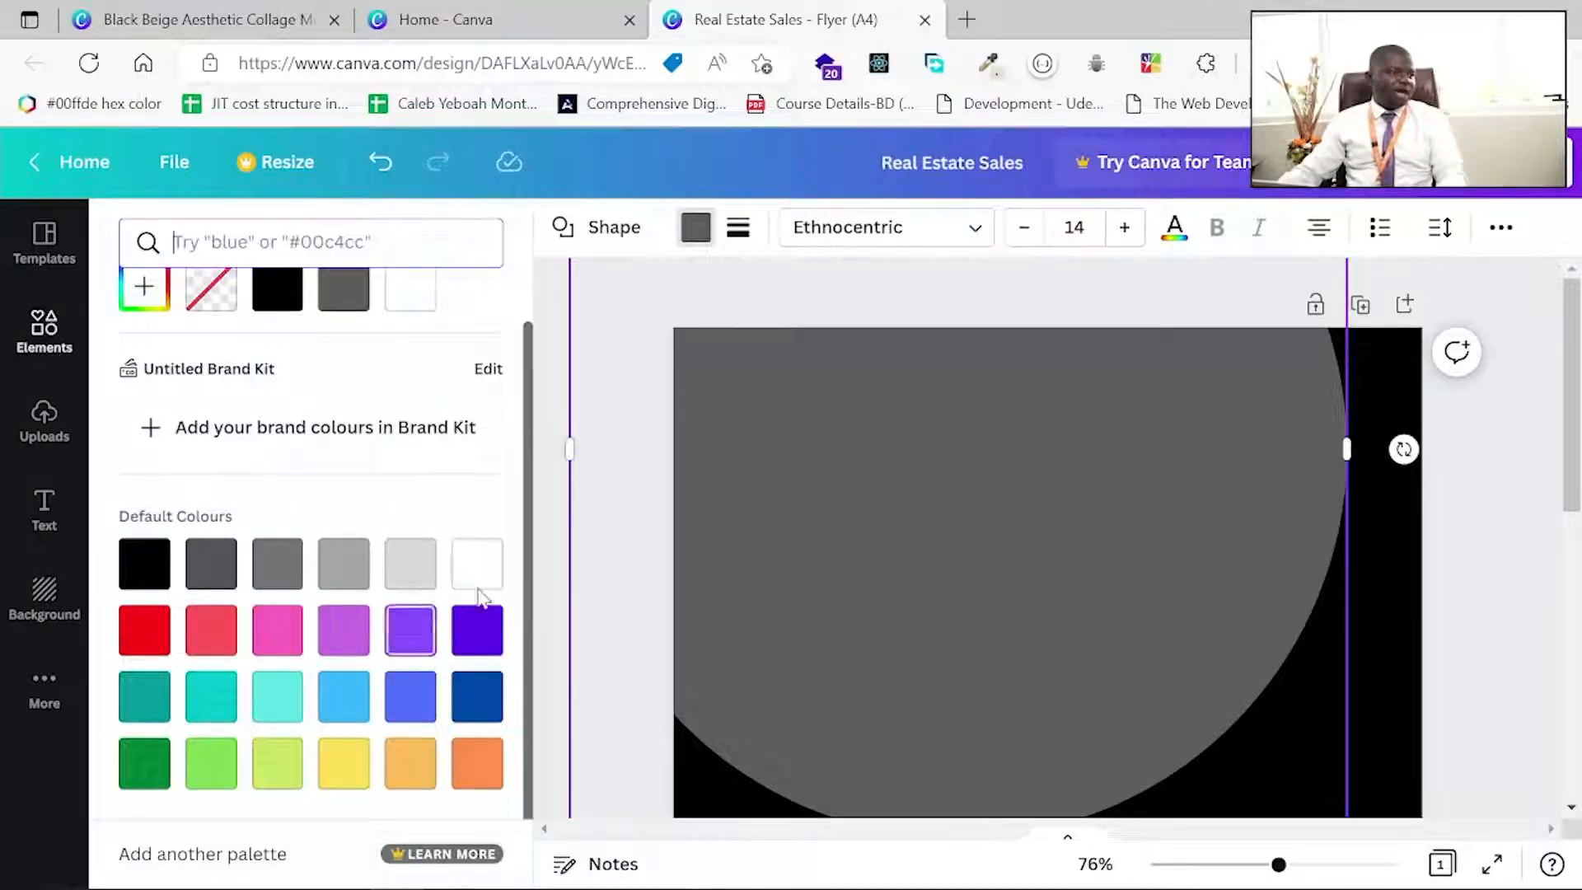
Try the default white, light blue, dark blue and yellow fills on the circle.
{"action": "left_click", "coordinate": [498, 569]}
{"action": "left_click", "coordinate": [414, 702]}
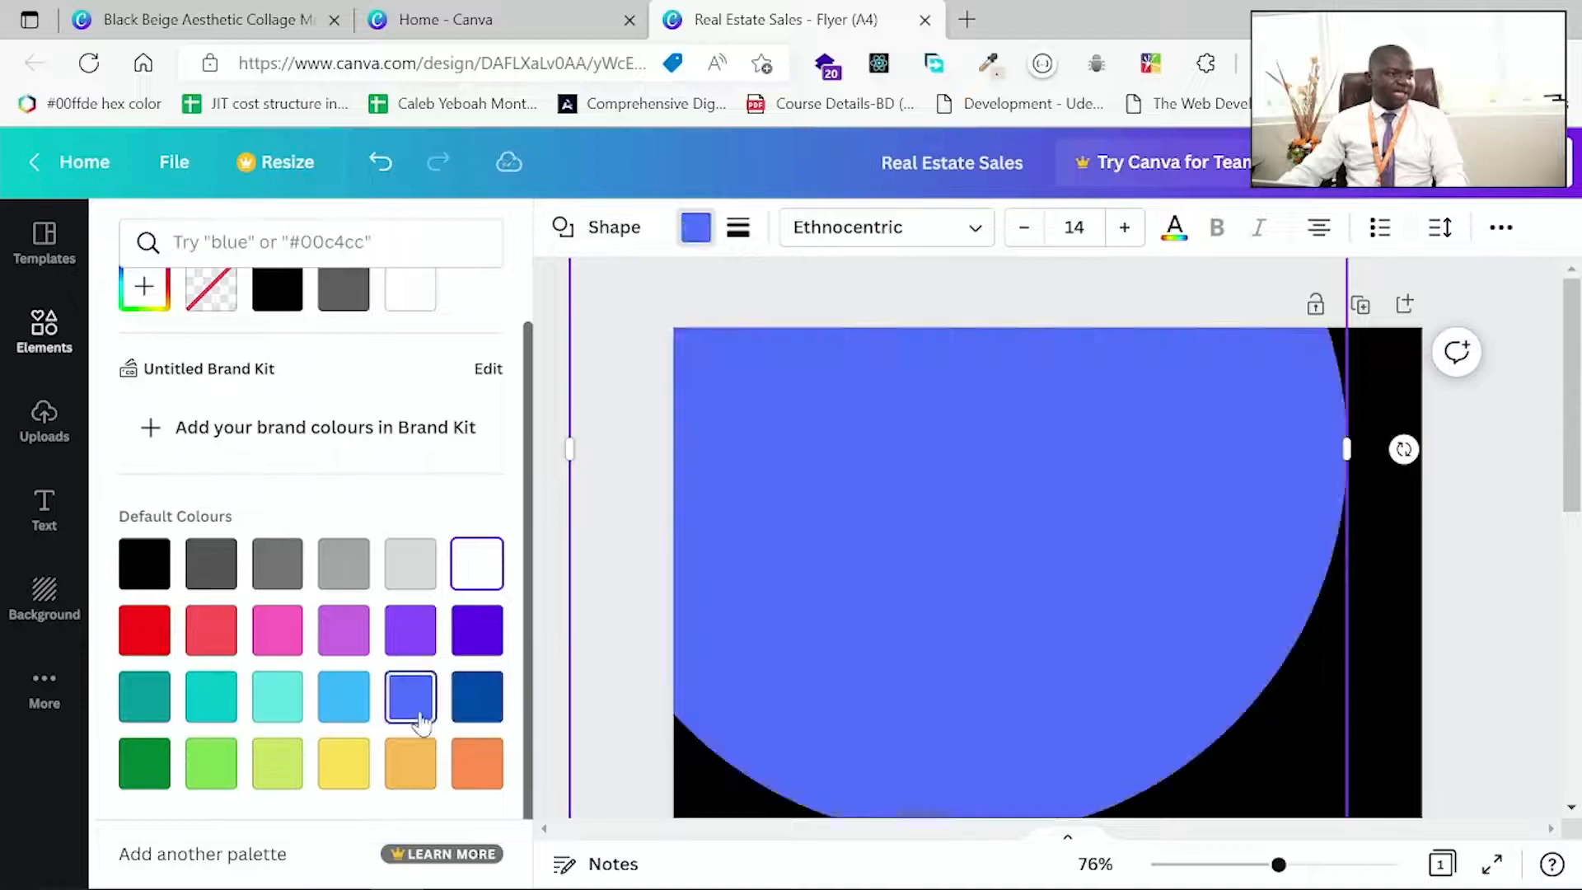
{"action": "left_click", "coordinate": [468, 702]}
{"action": "left_click", "coordinate": [338, 758]}
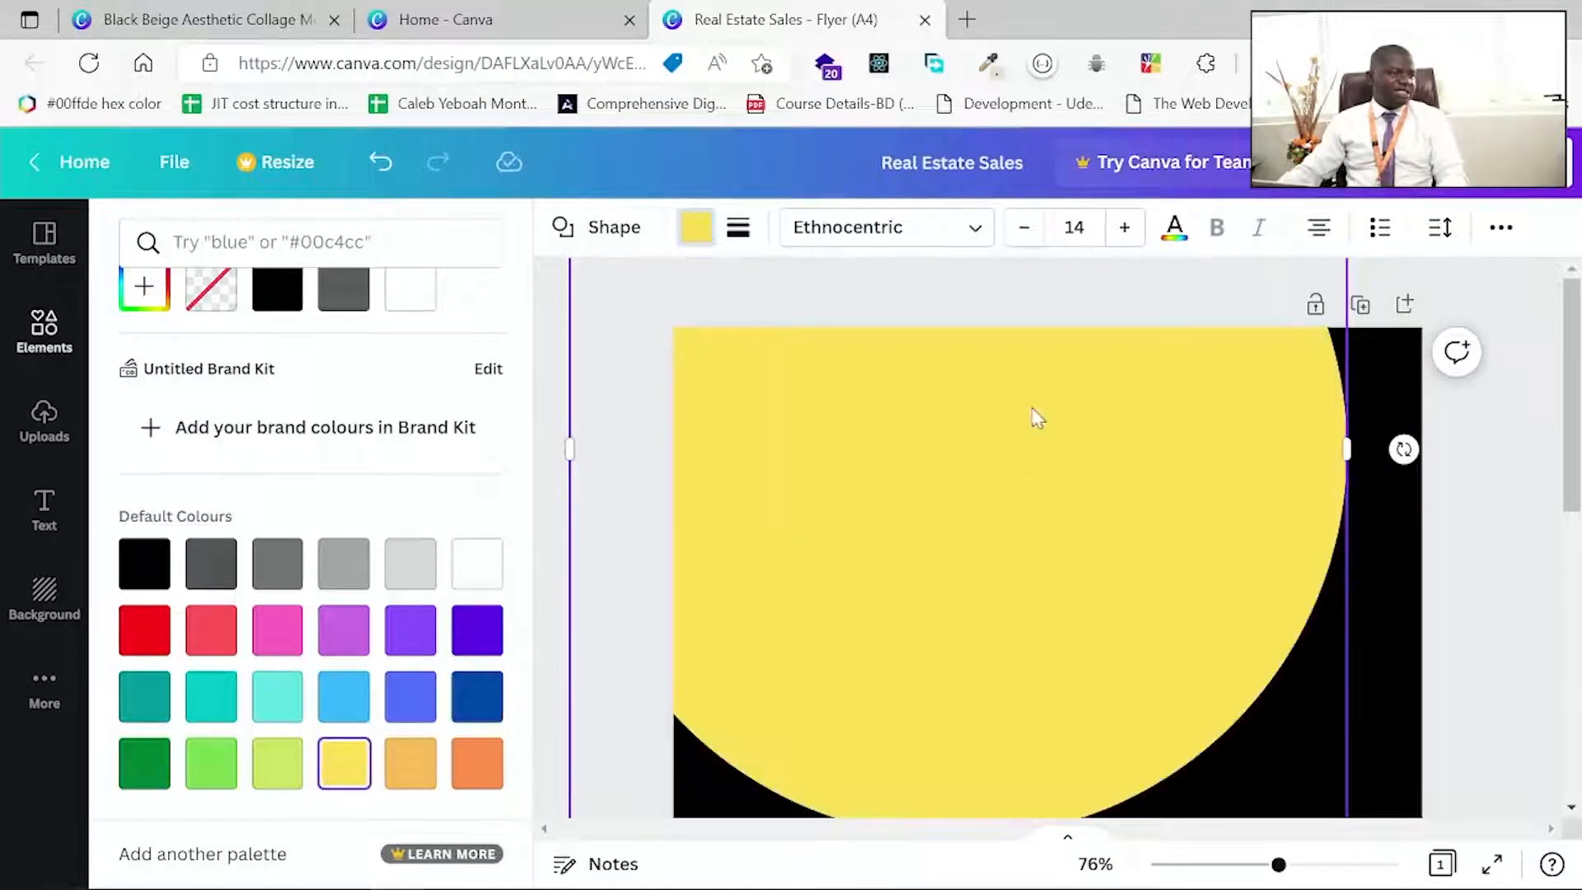
Fill the circle with the beige #EADECF, found by pasting the copied hex code into the colour search.
{"action": "scroll", "coordinate": [352, 635], "scroll_direction": "up", "scroll_amount": 1}
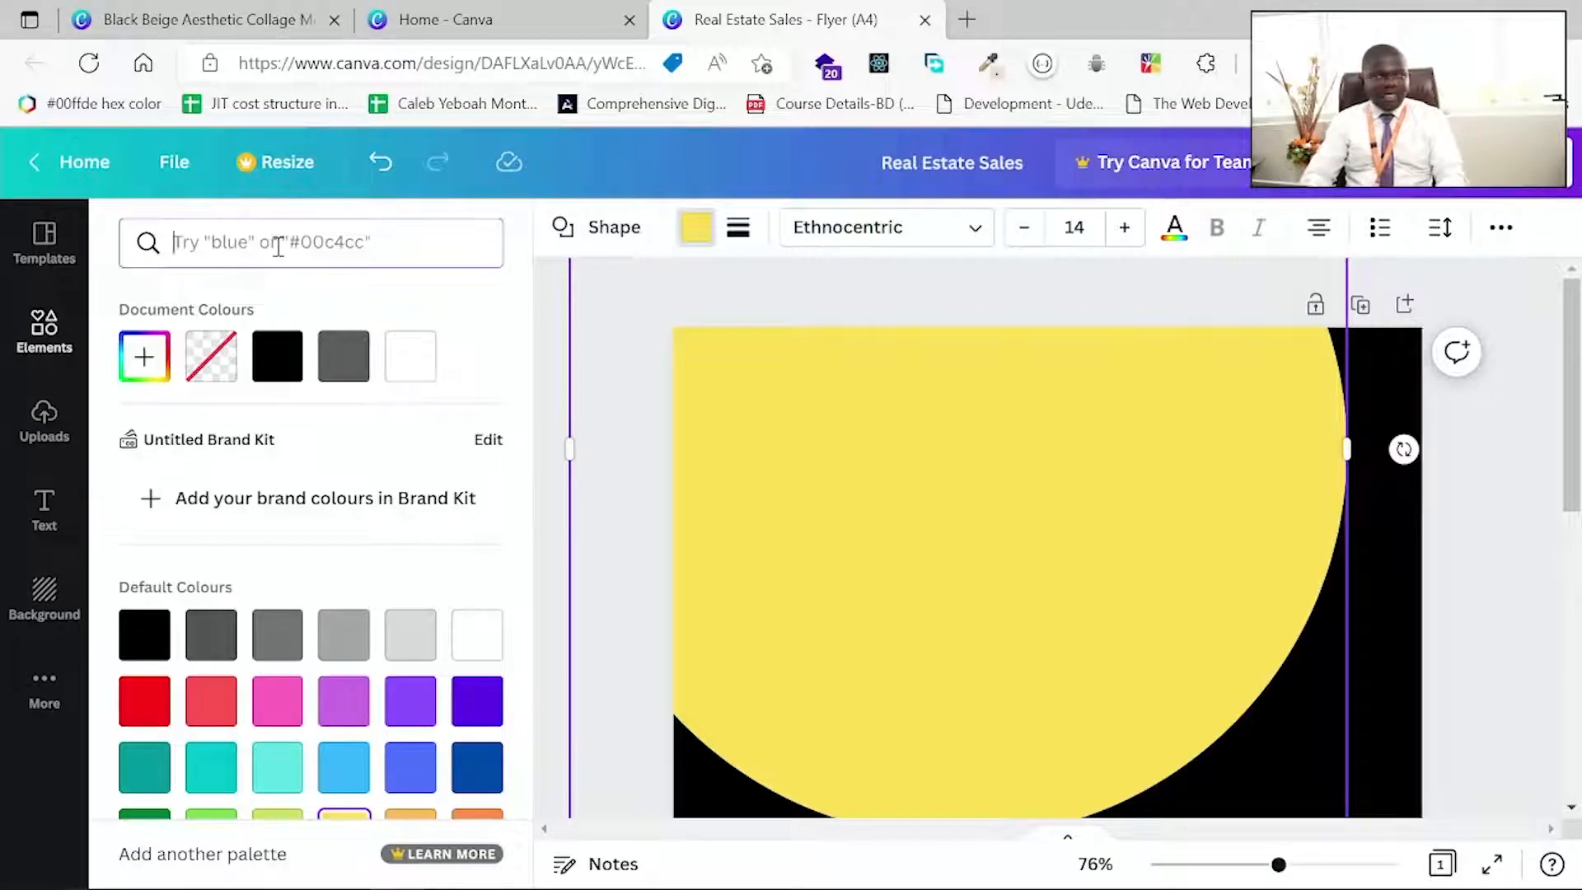
{"action": "key", "text": "ctrl+v"}
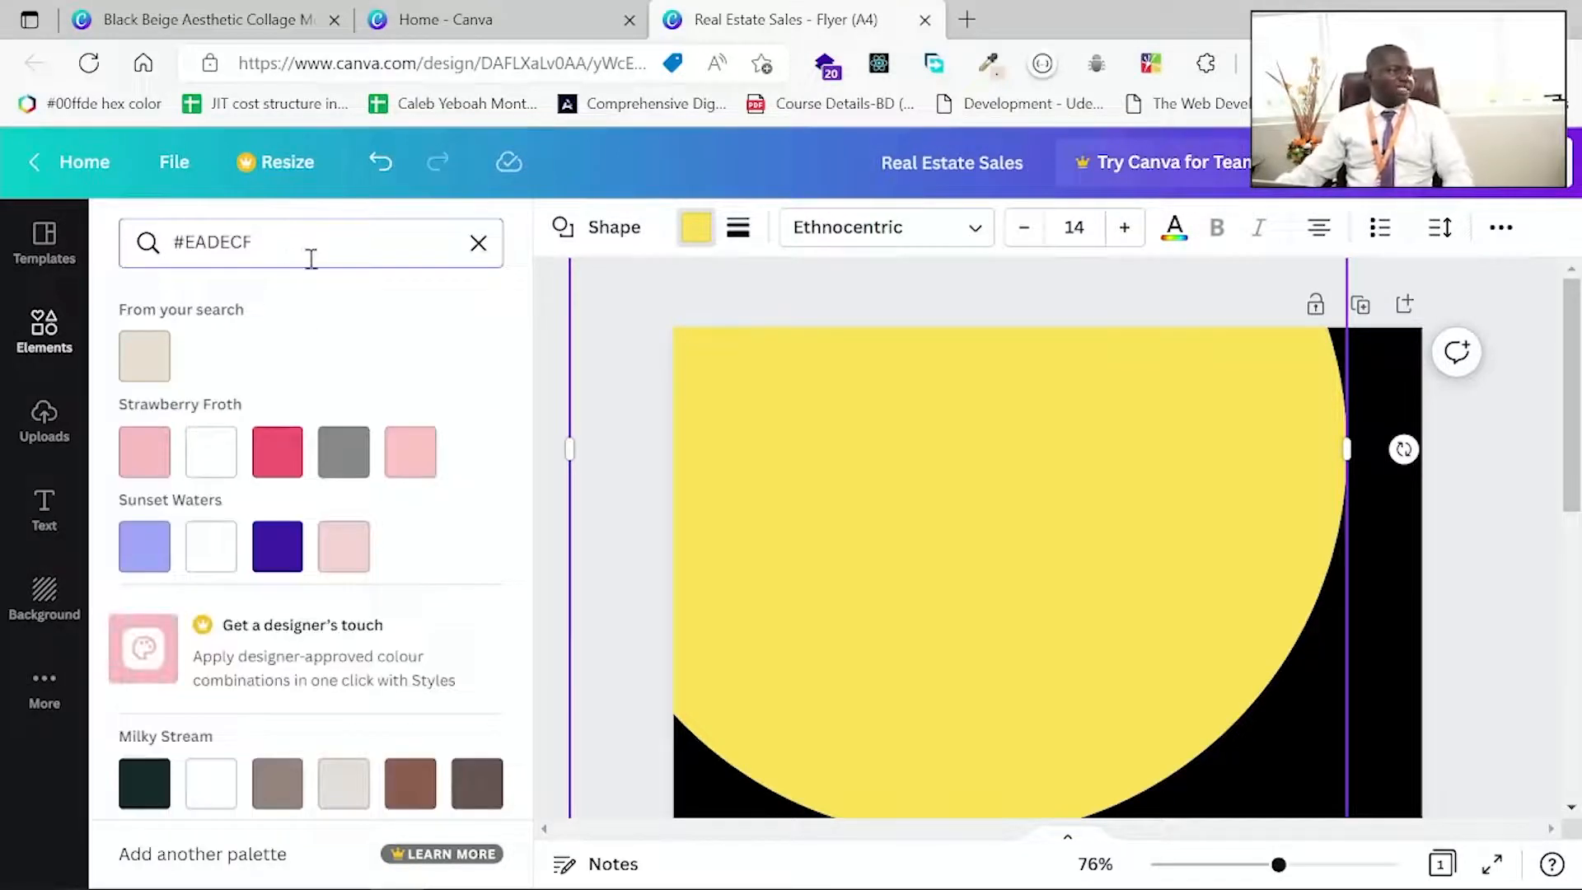
{"action": "key", "text": "ctrl+a"}
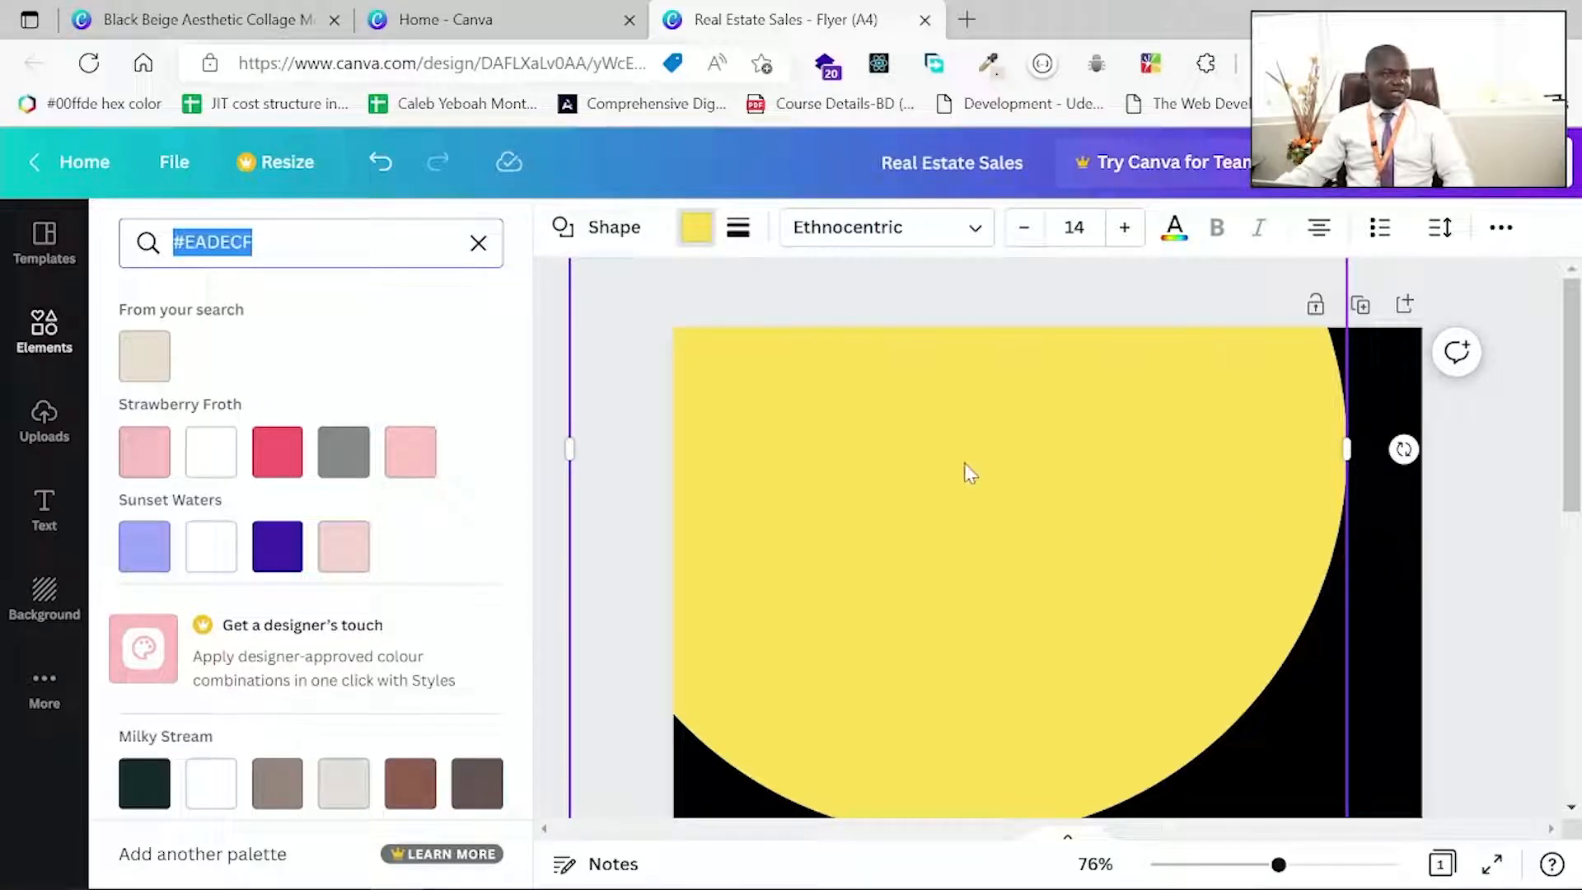
{"action": "left_click", "coordinate": [282, 239]}
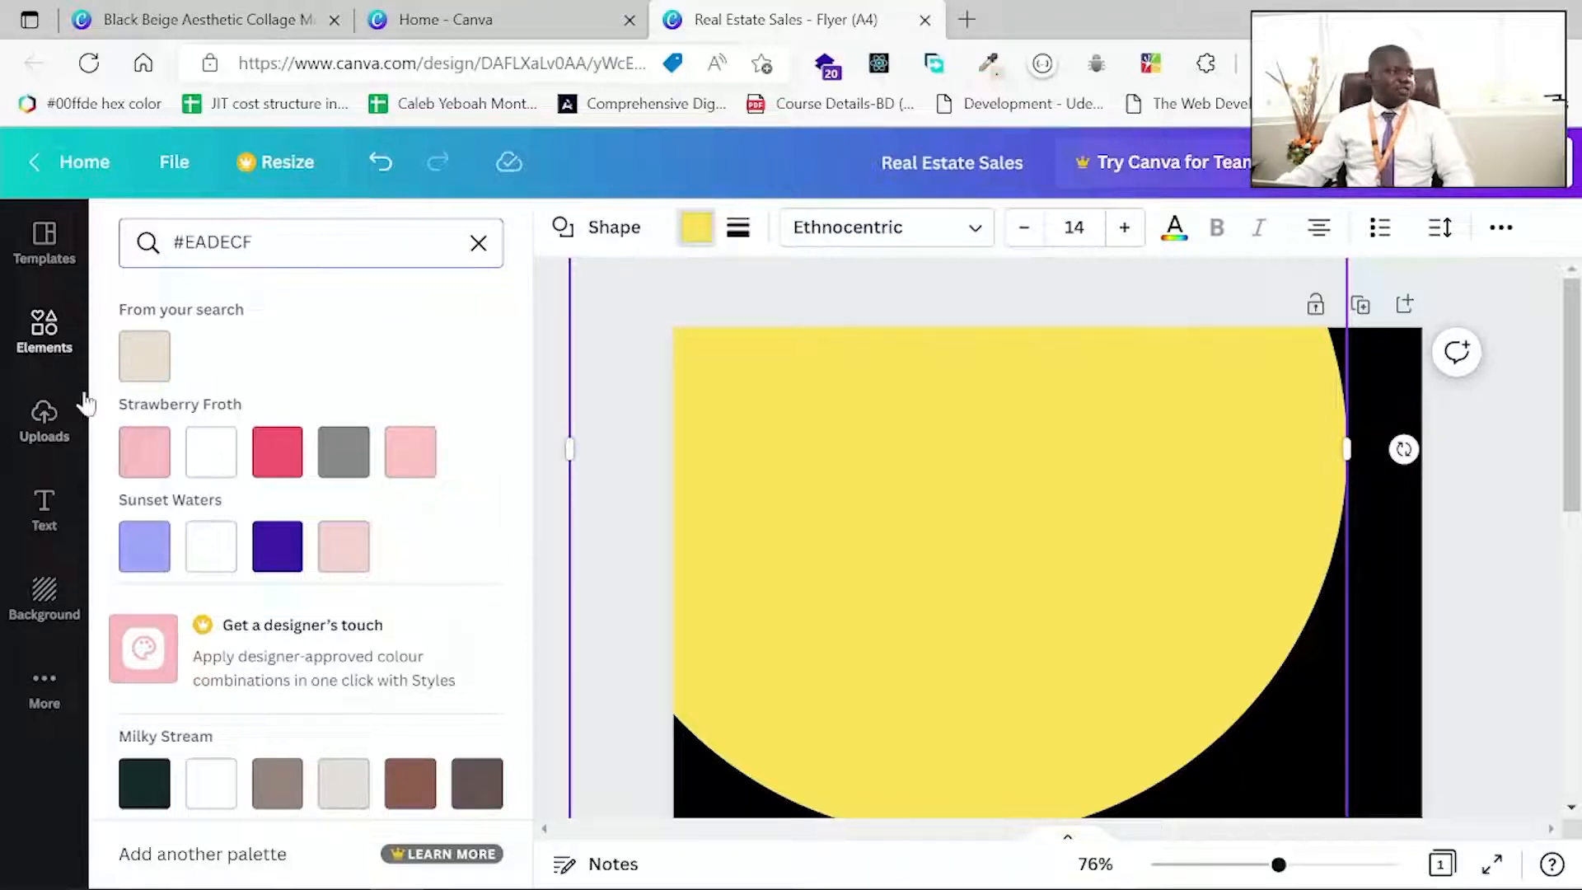
{"action": "left_click", "coordinate": [147, 363]}
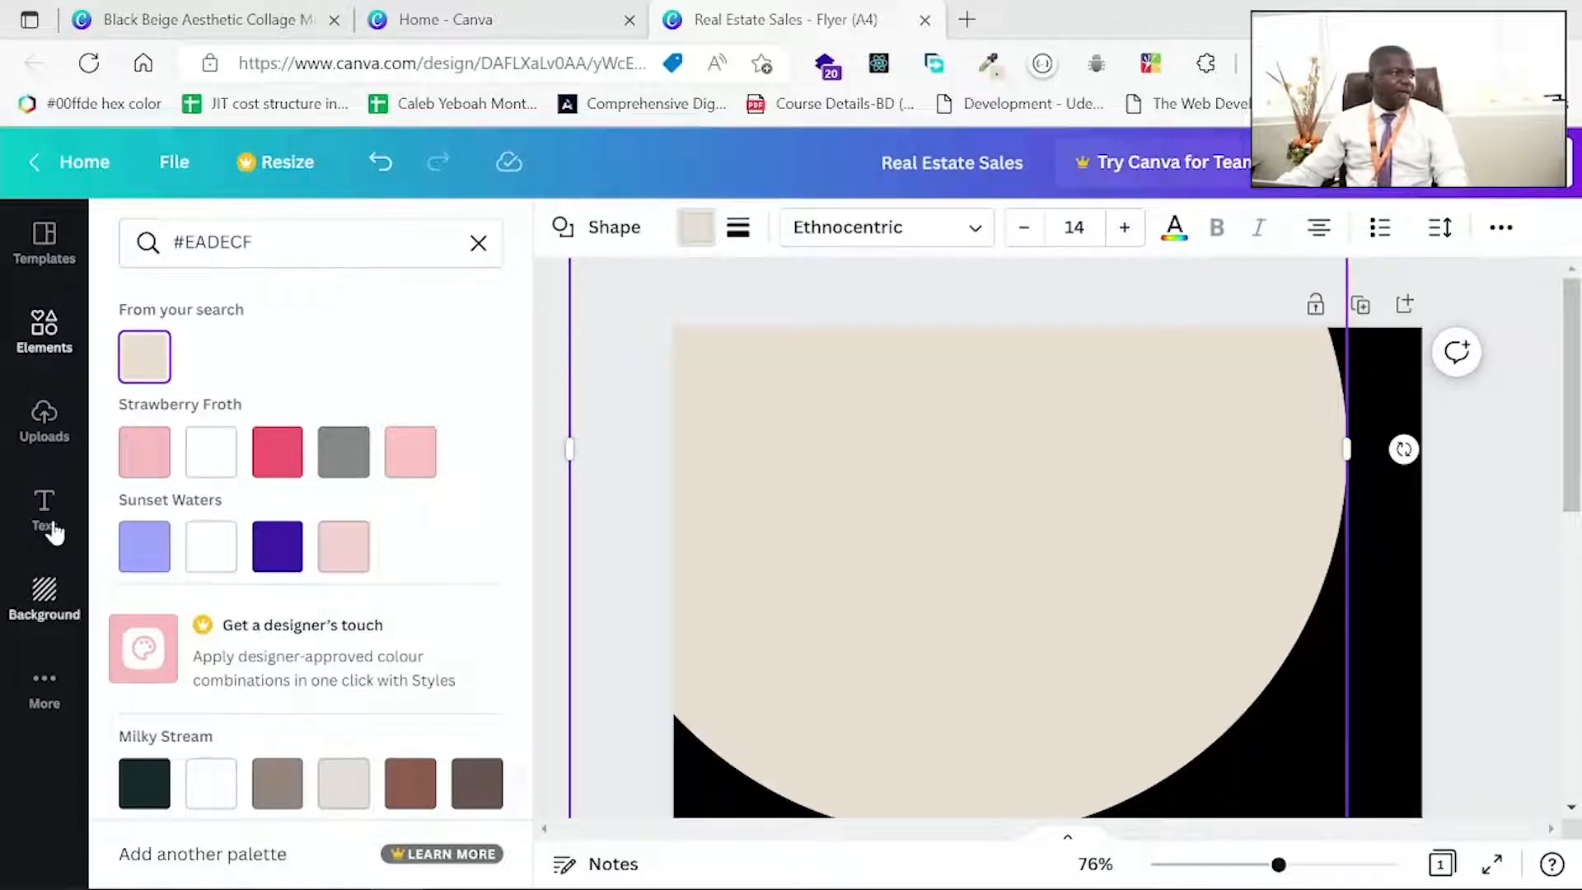
Add a second page and apply the recently used Modern House for sale template to it.
{"action": "left_click", "coordinate": [47, 422]}
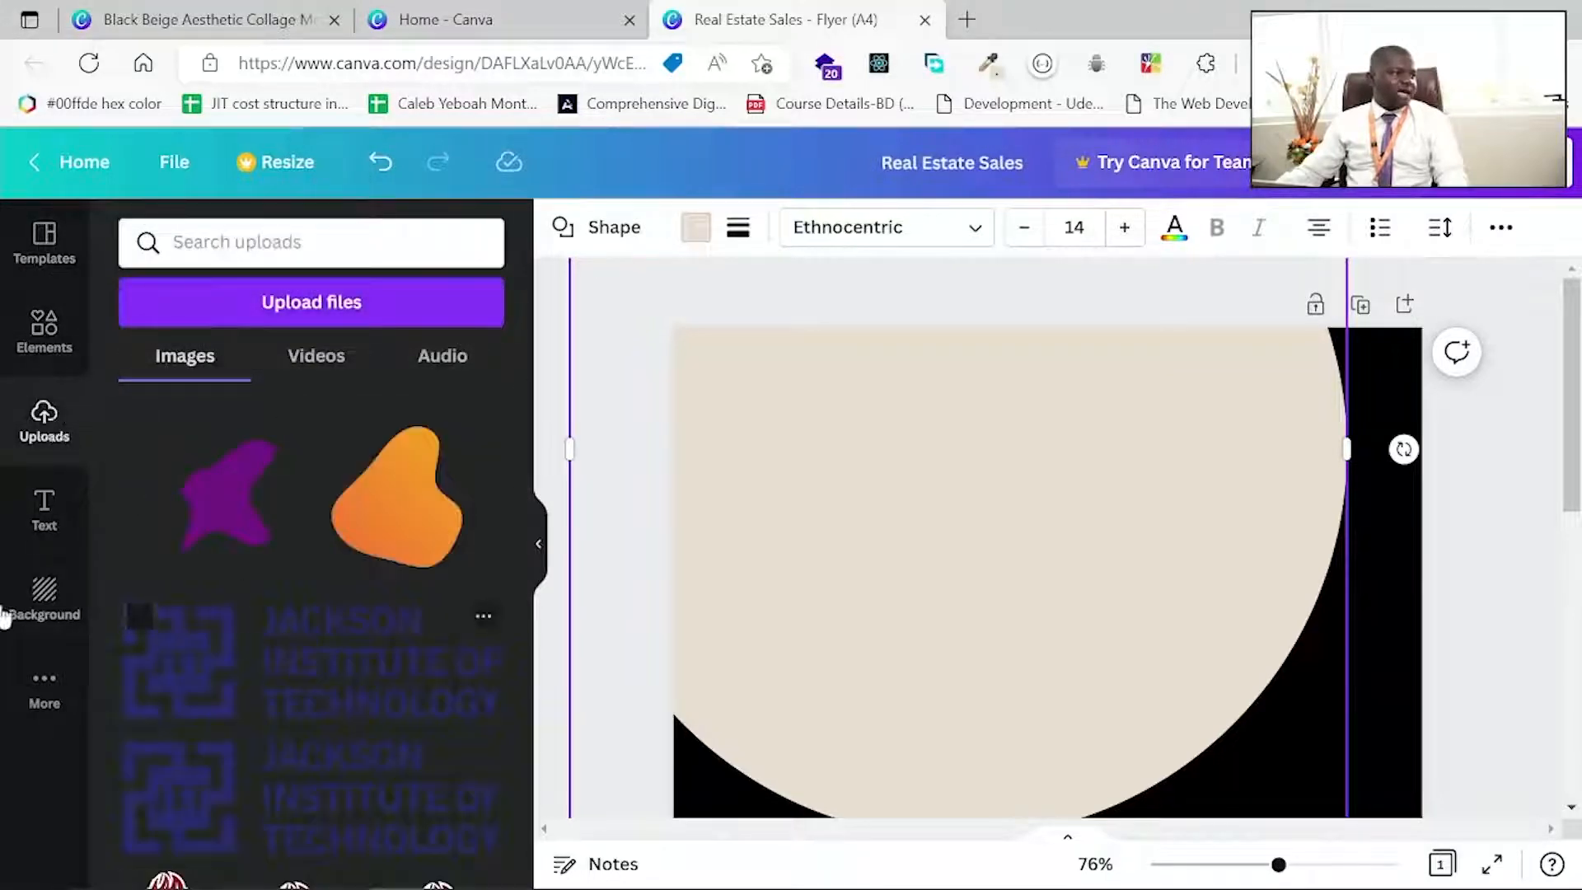
{"action": "left_click", "coordinate": [36, 618]}
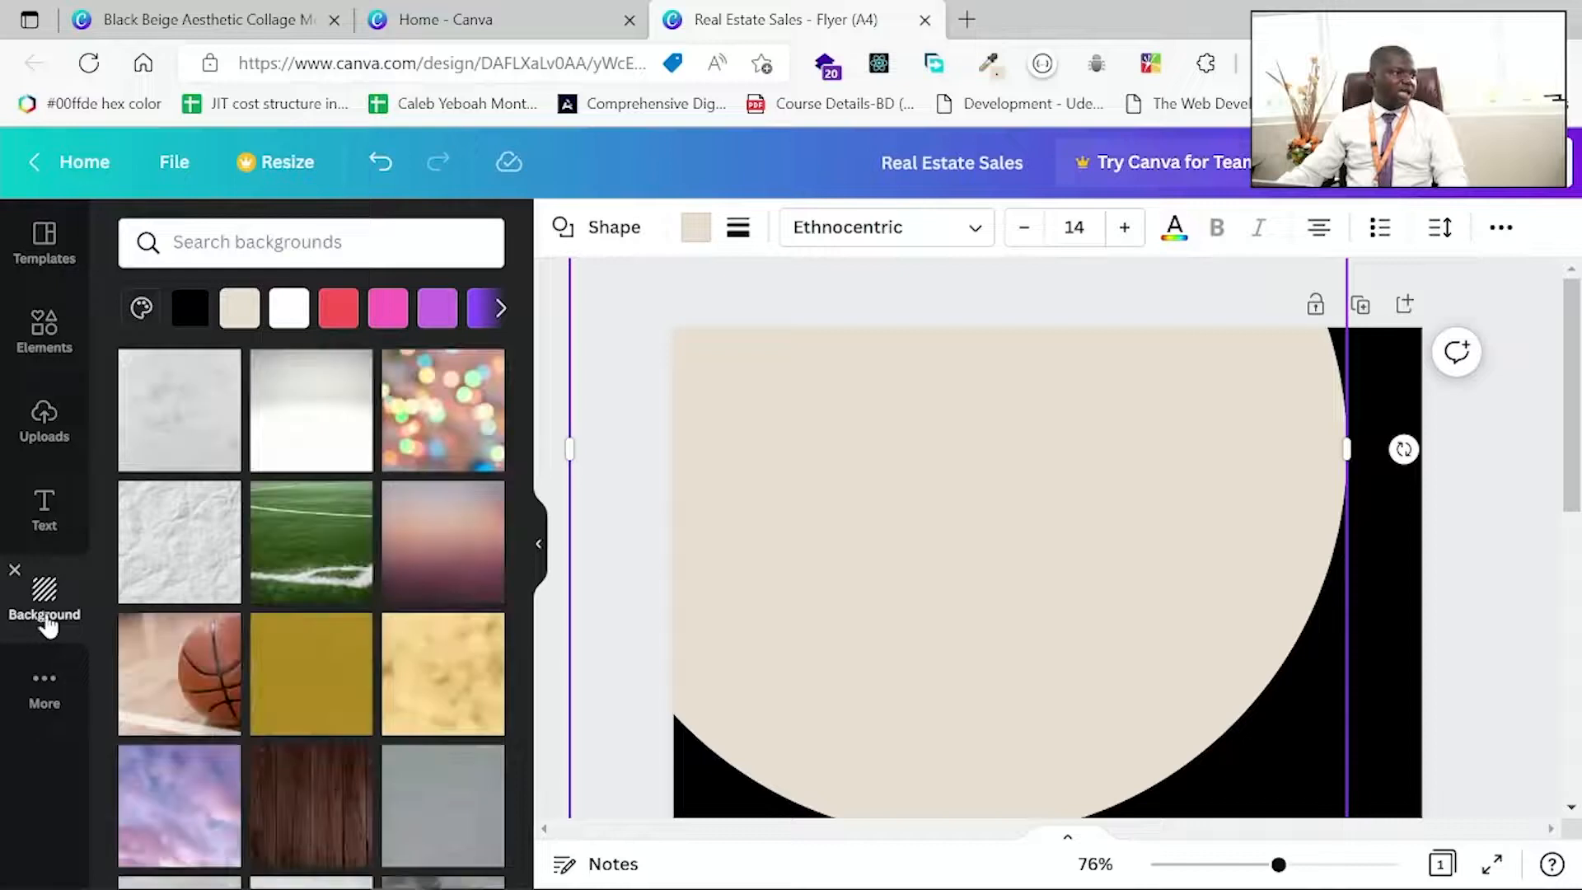
{"action": "left_click", "coordinate": [44, 237]}
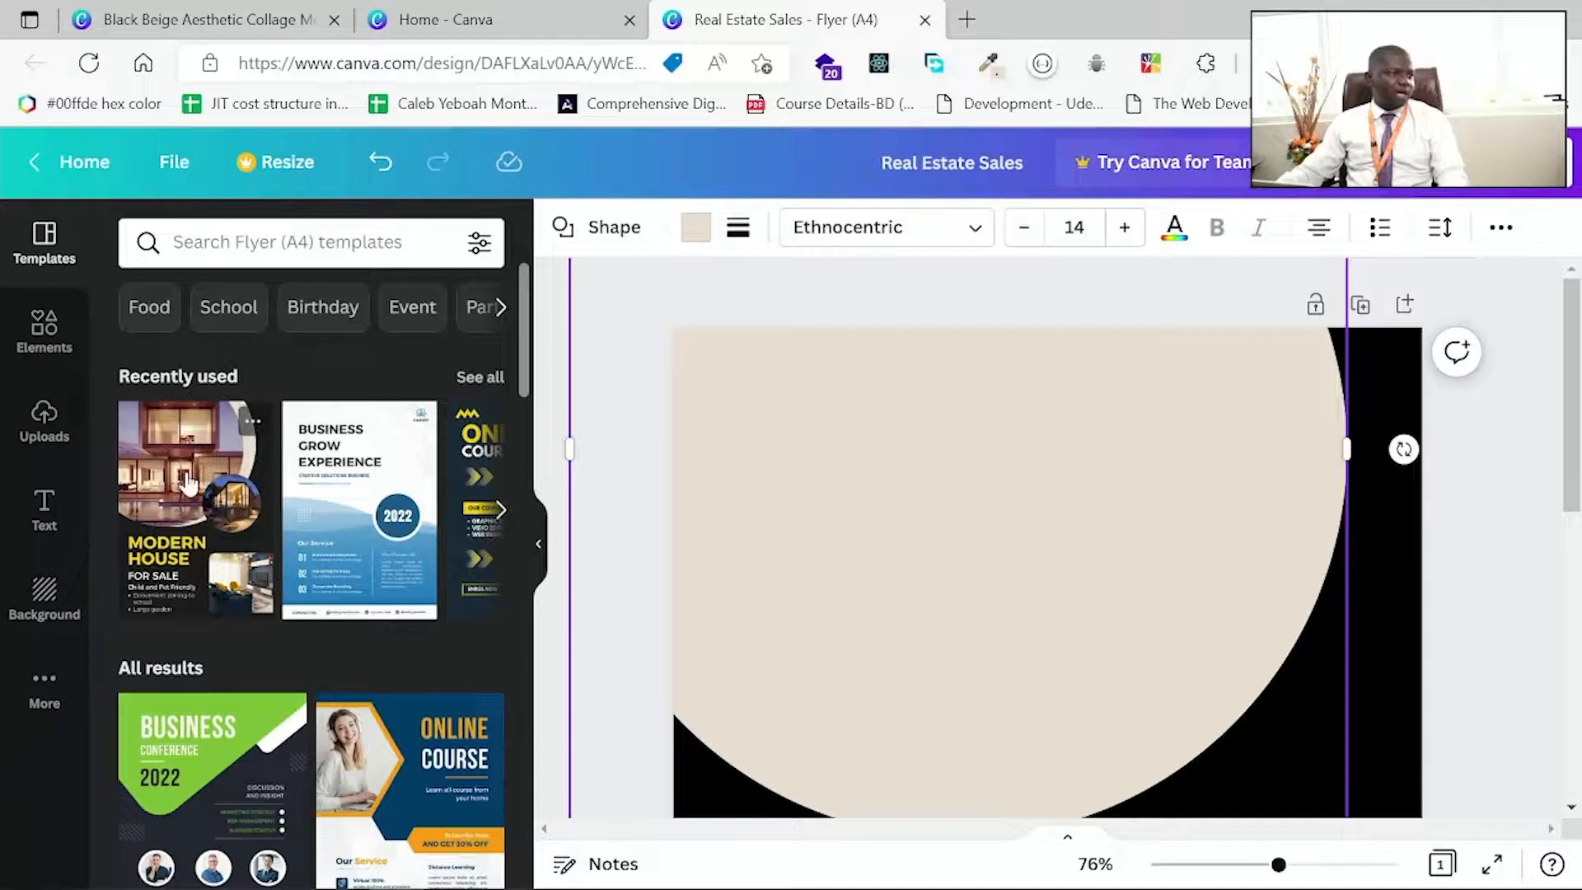
{"action": "scroll", "coordinate": [1203, 676], "scroll_direction": "down", "scroll_amount": 8}
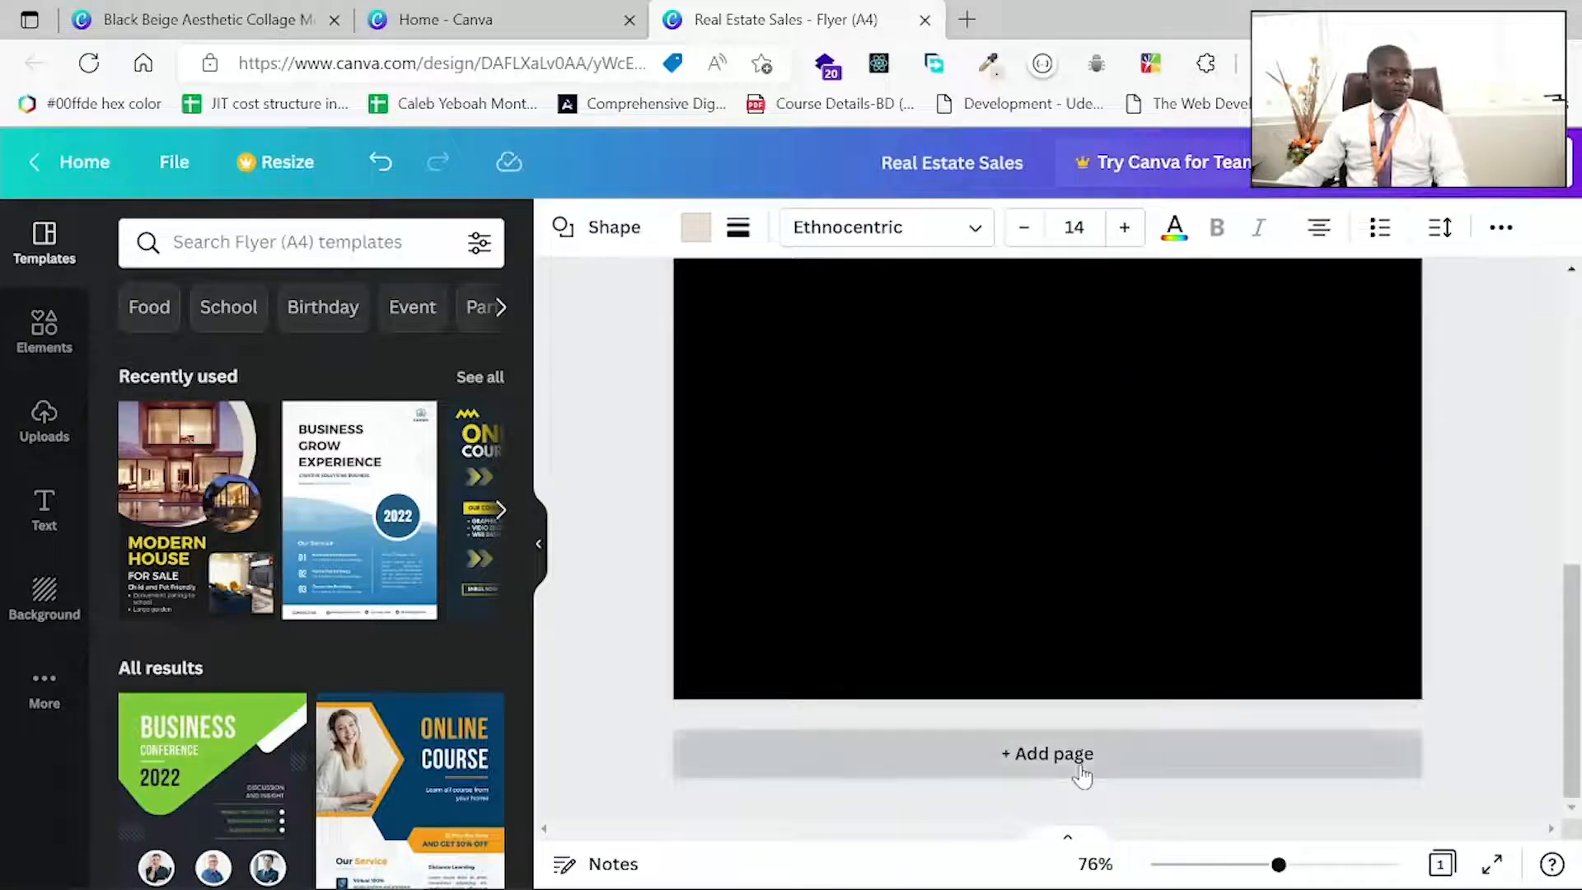
{"action": "left_click", "coordinate": [1082, 773]}
{"action": "left_click", "coordinate": [167, 436]}
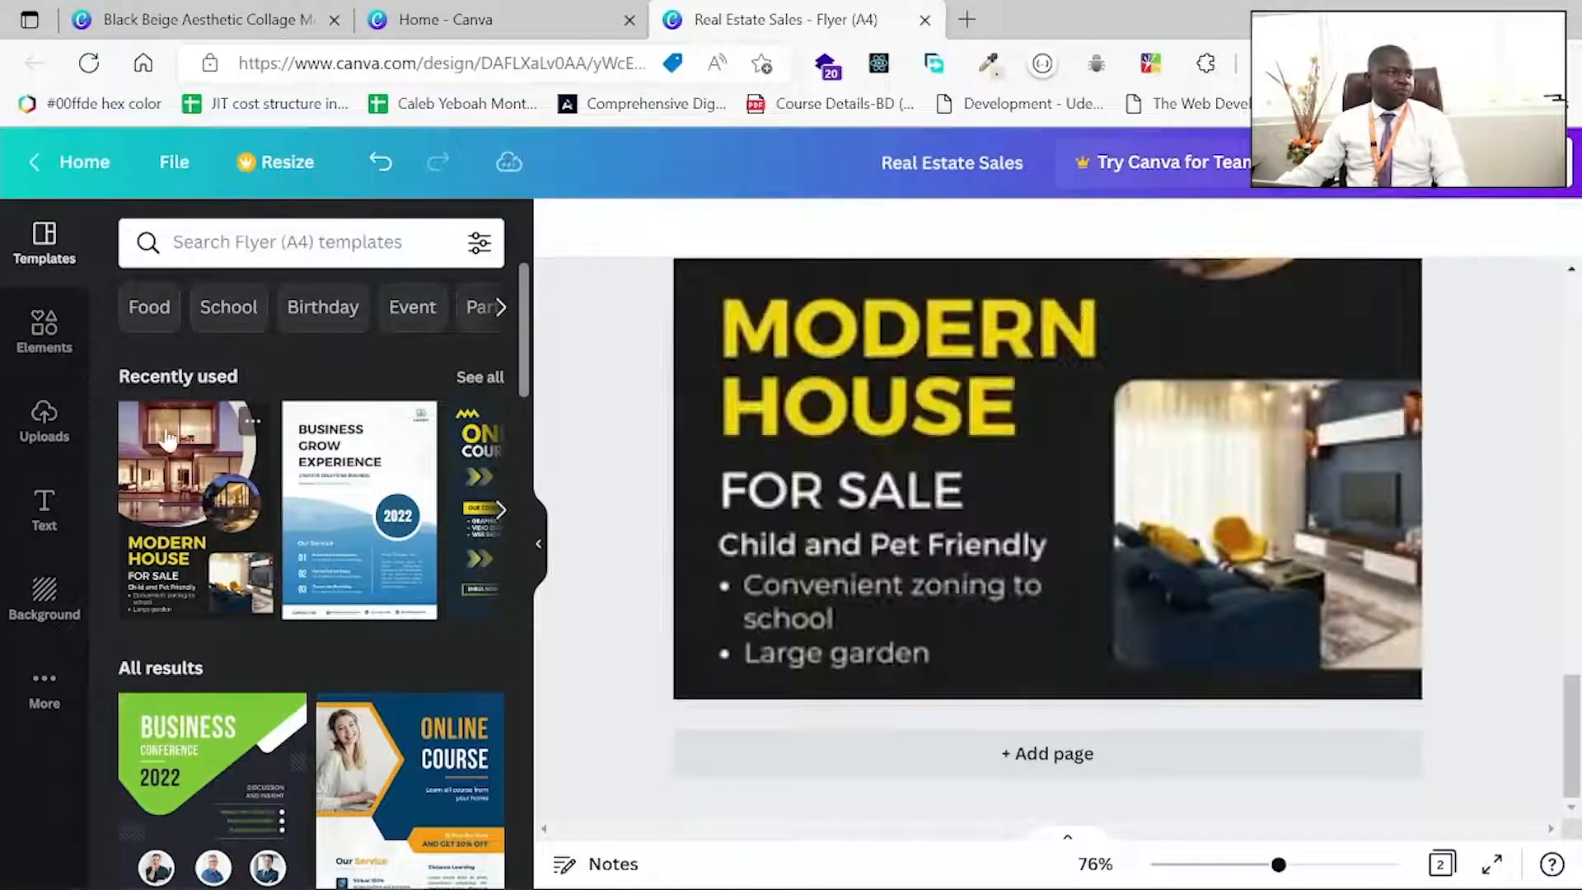
Copy the large house photo from page 2 and paste it onto page 1 over the beige circle.
{"action": "left_click", "coordinate": [1050, 418]}
{"action": "scroll", "coordinate": [1054, 421], "scroll_direction": "up", "scroll_amount": 6}
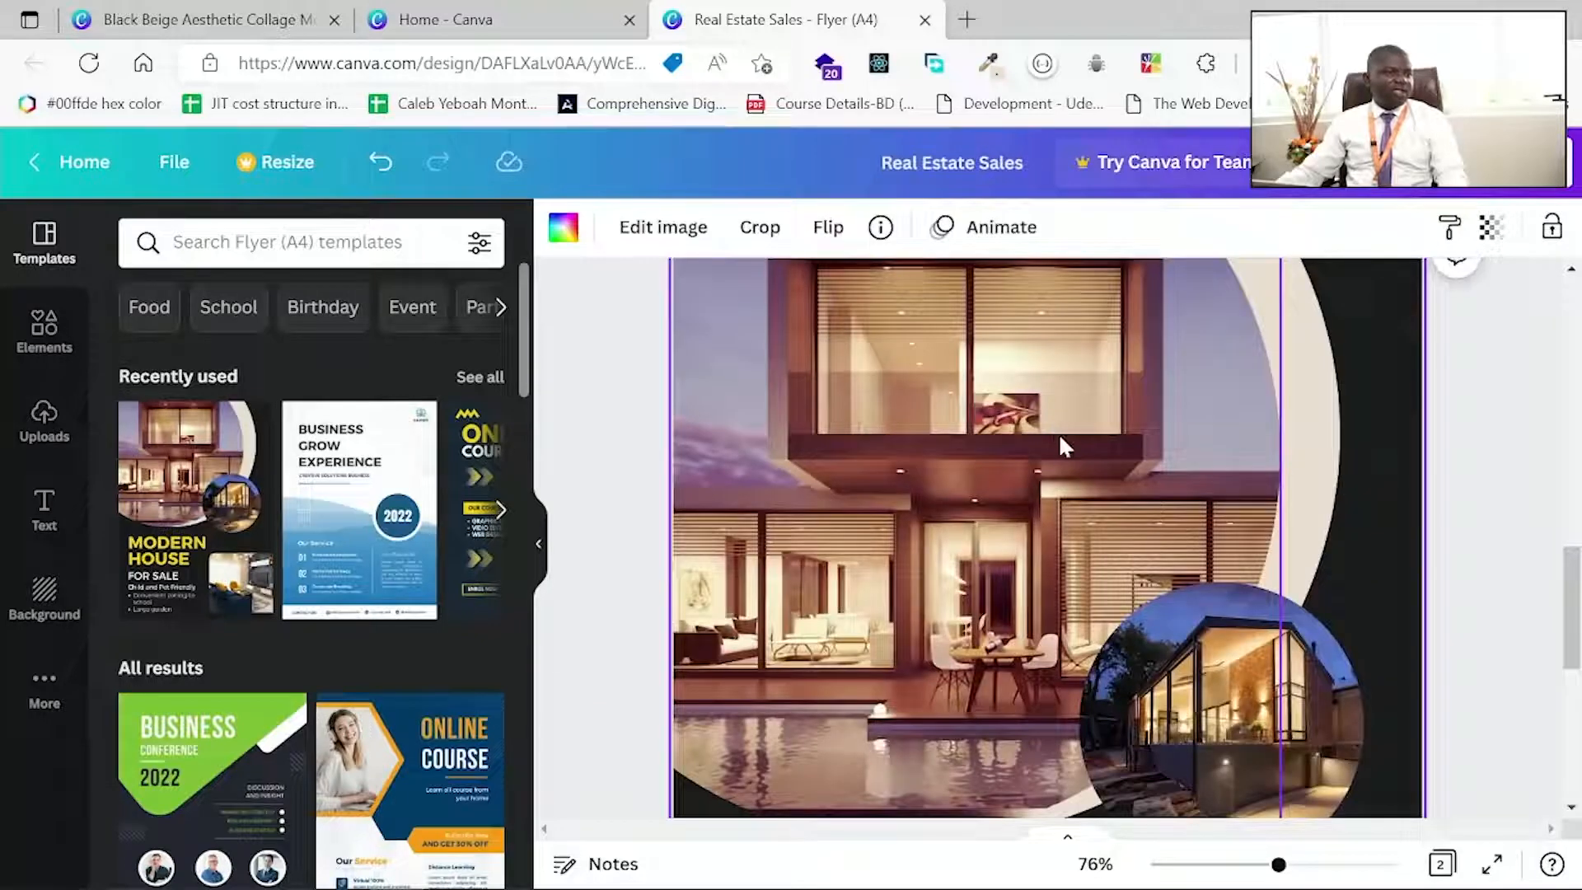
{"action": "left_click", "coordinate": [1069, 495]}
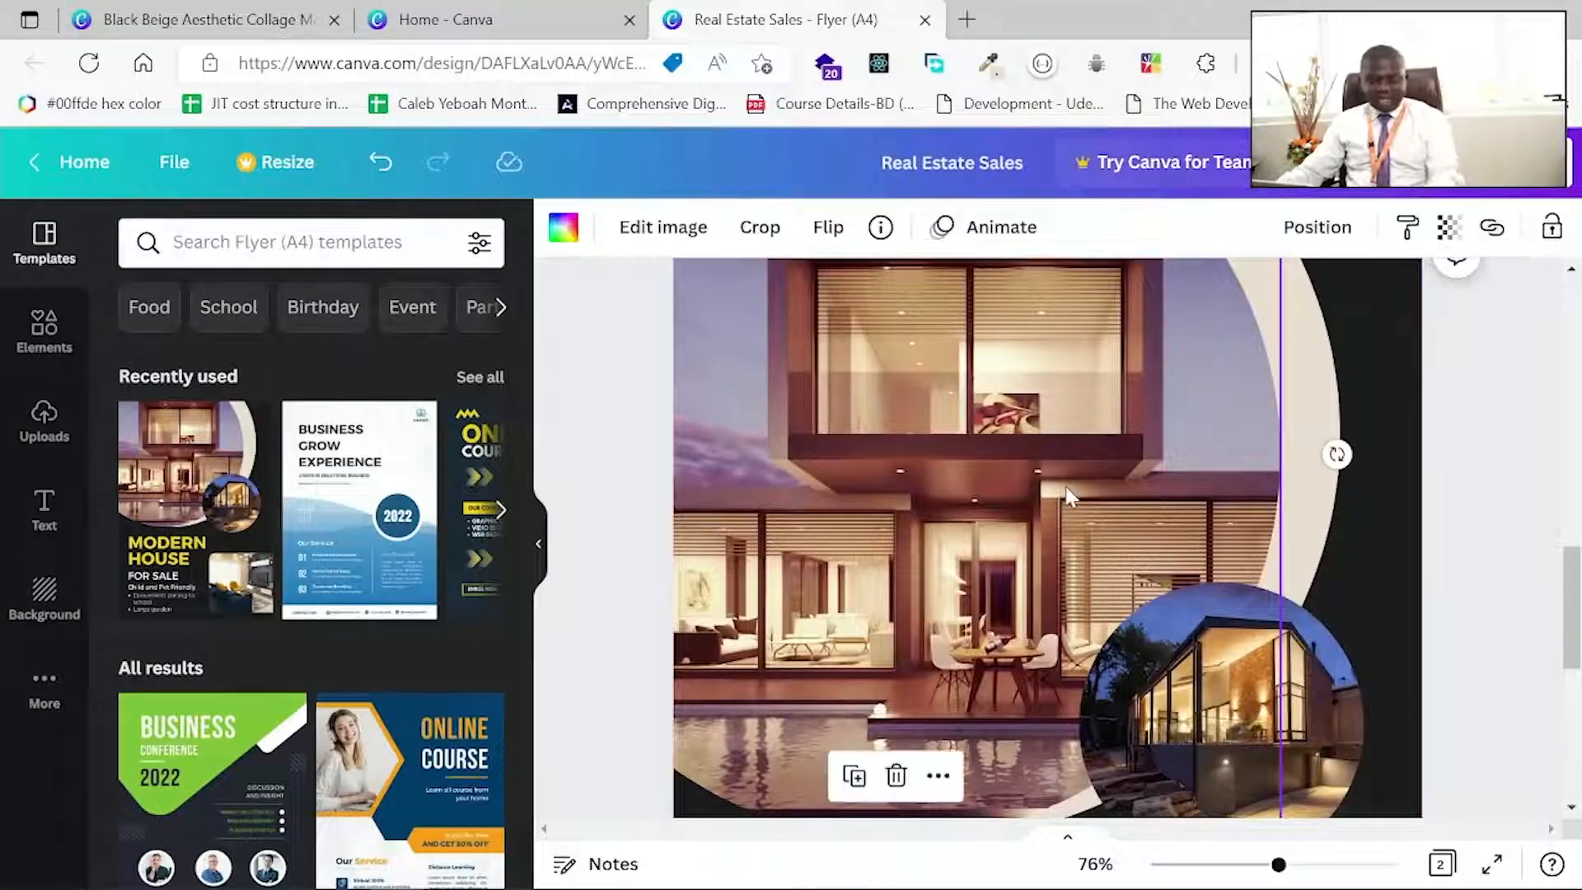
{"action": "left_click", "coordinate": [488, 15]}
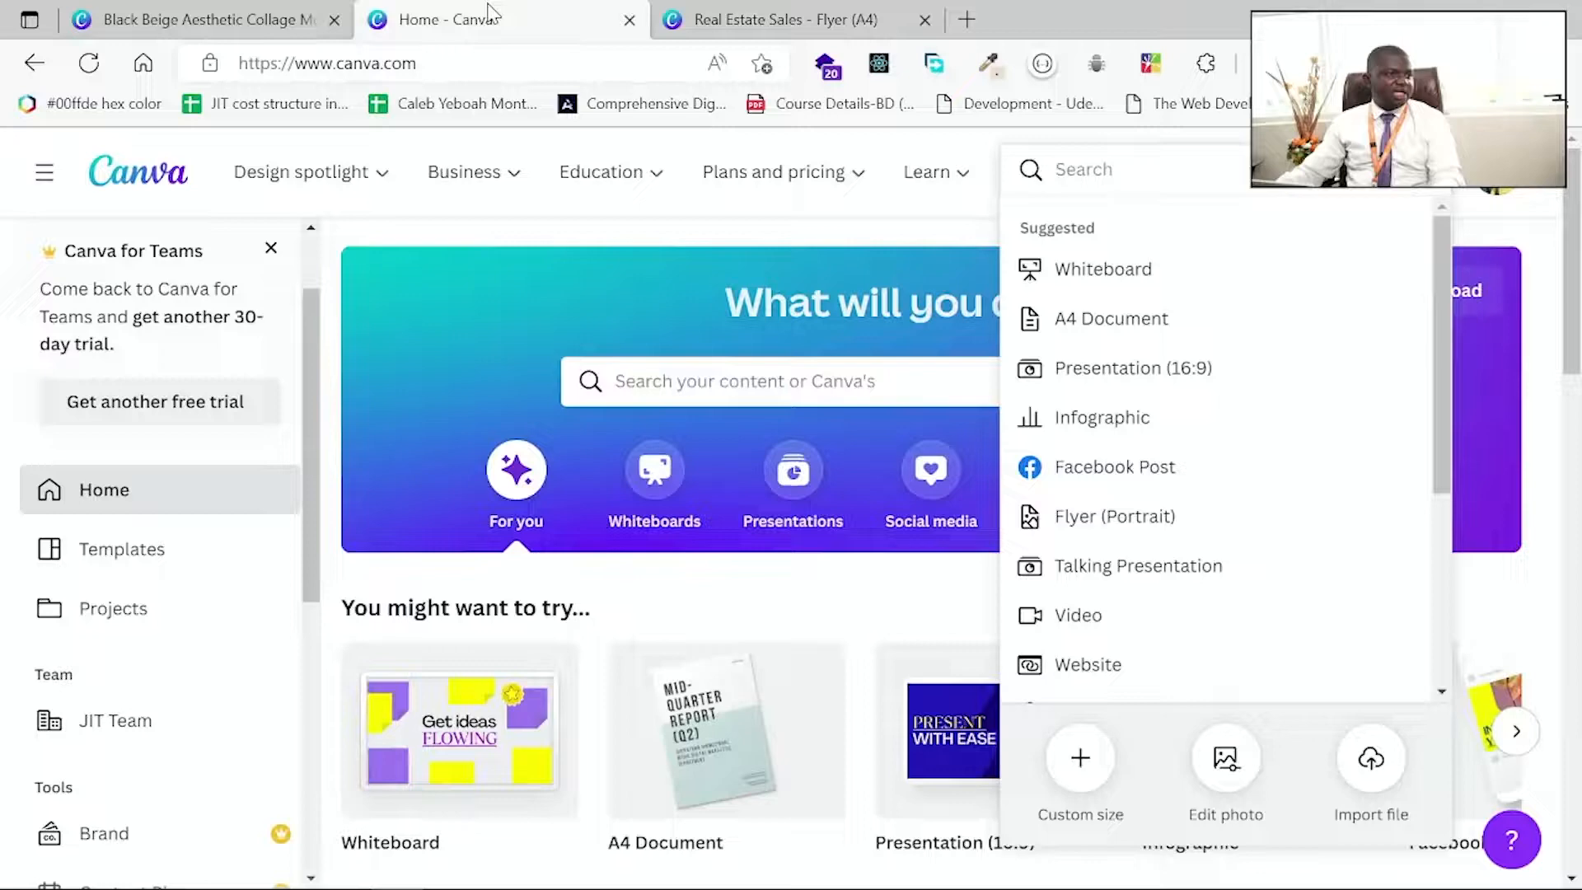
{"action": "left_click", "coordinate": [762, 13]}
{"action": "scroll", "coordinate": [908, 419], "scroll_direction": "up", "scroll_amount": 10}
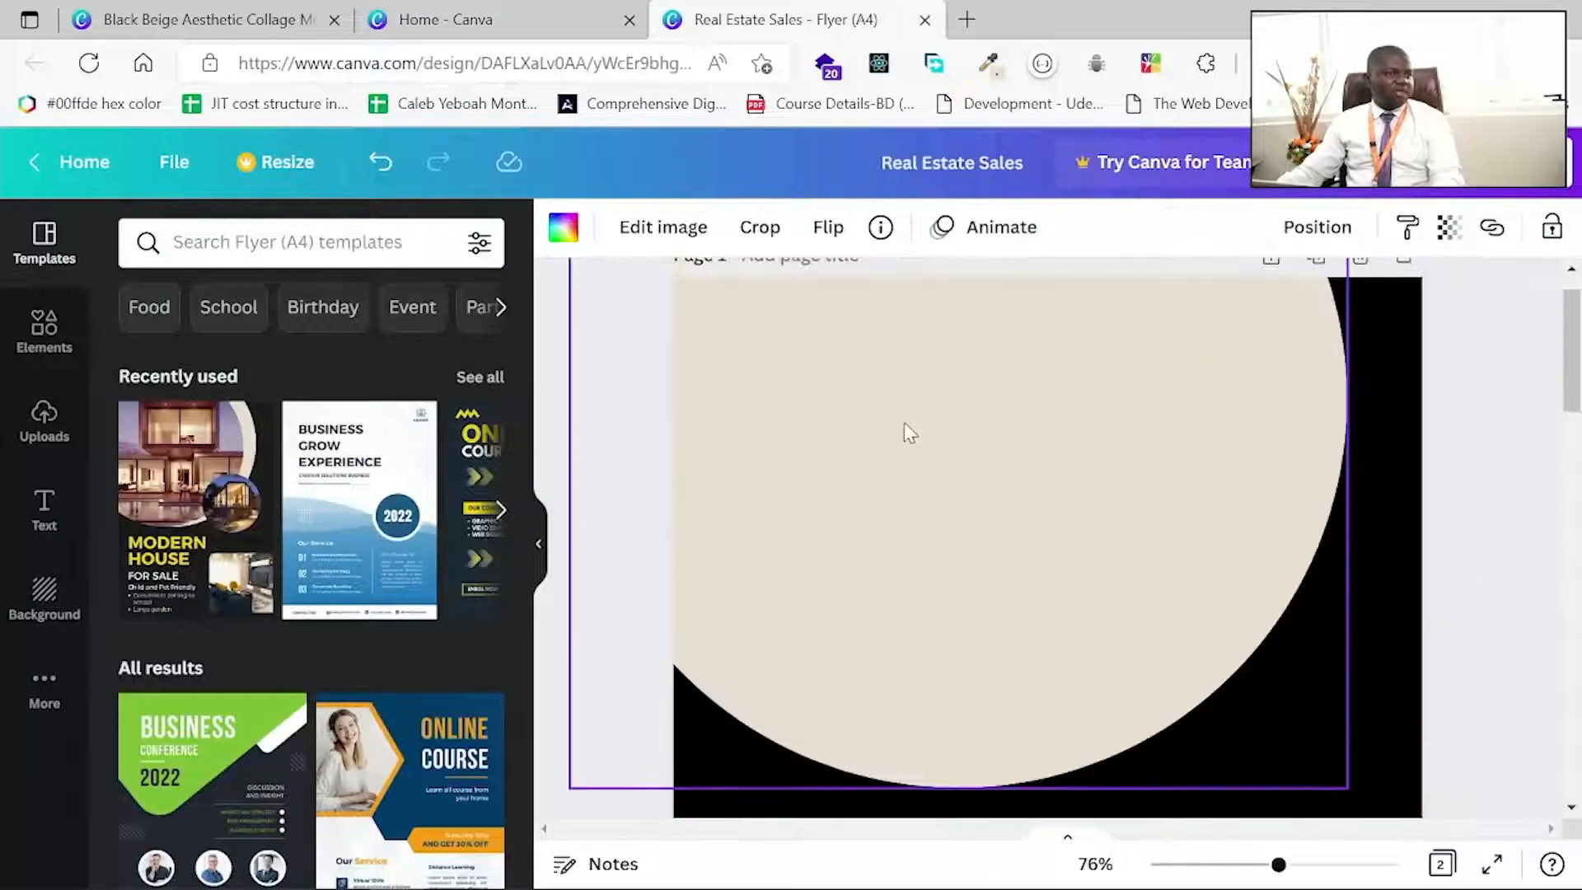
{"action": "left_click", "coordinate": [857, 436]}
{"action": "key", "text": "ctrl+v"}
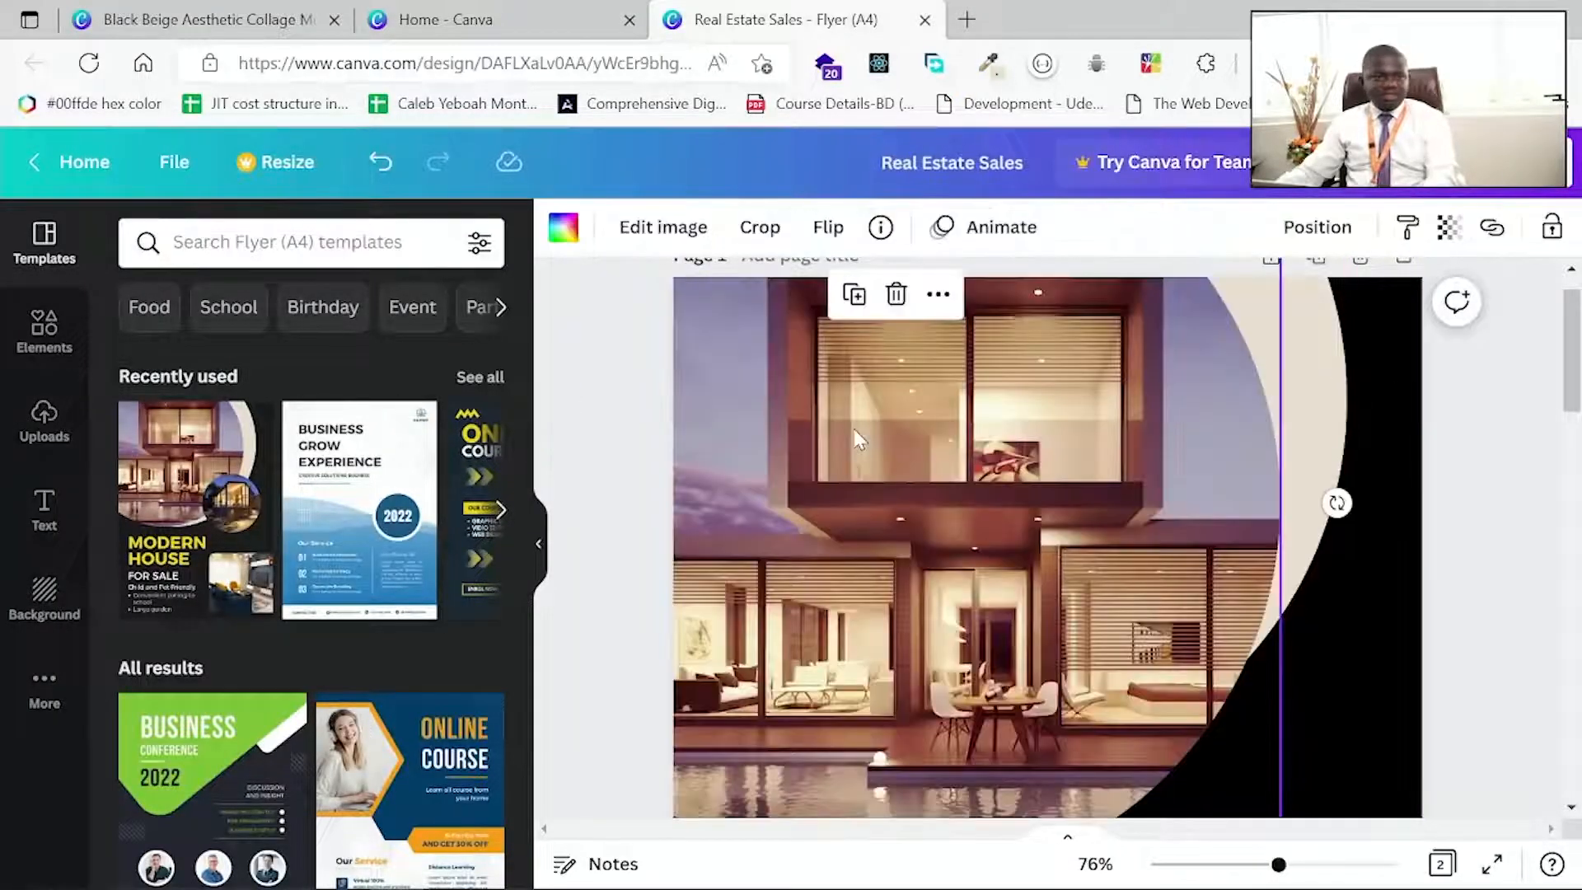
Shift the pasted large house photo up and to the right, leaving a thin beige rim along the circle's right side.
{"action": "left_click", "coordinate": [501, 308]}
{"action": "left_click", "coordinate": [539, 546]}
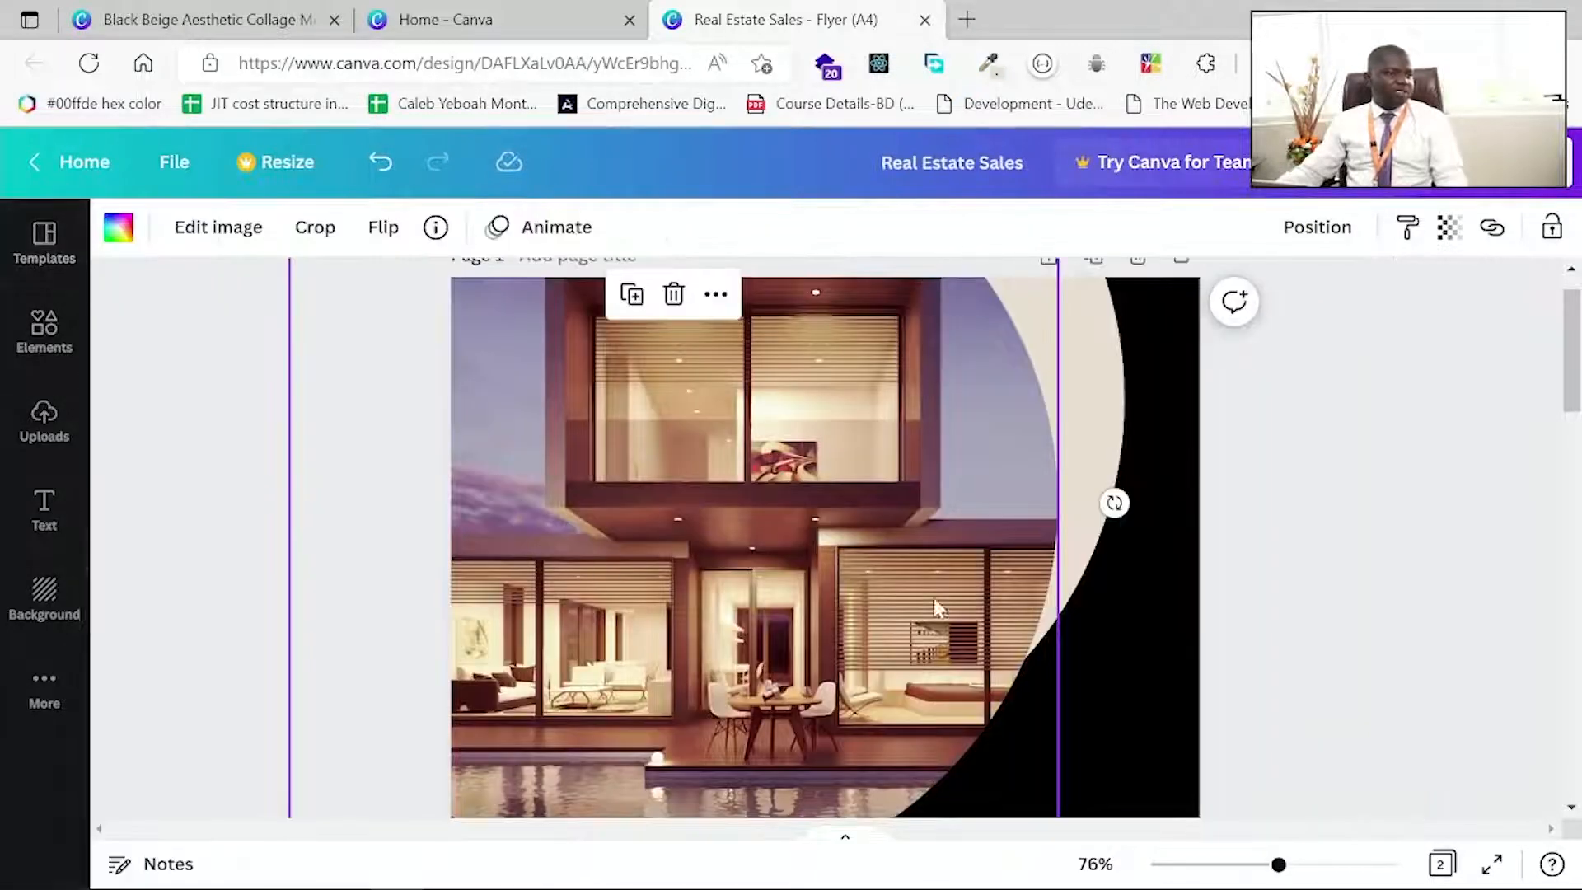
{"action": "scroll", "coordinate": [1367, 618], "scroll_direction": "up", "scroll_amount": 1}
{"action": "left_click_drag", "start_coordinate": [767, 616], "coordinate": [799, 541]}
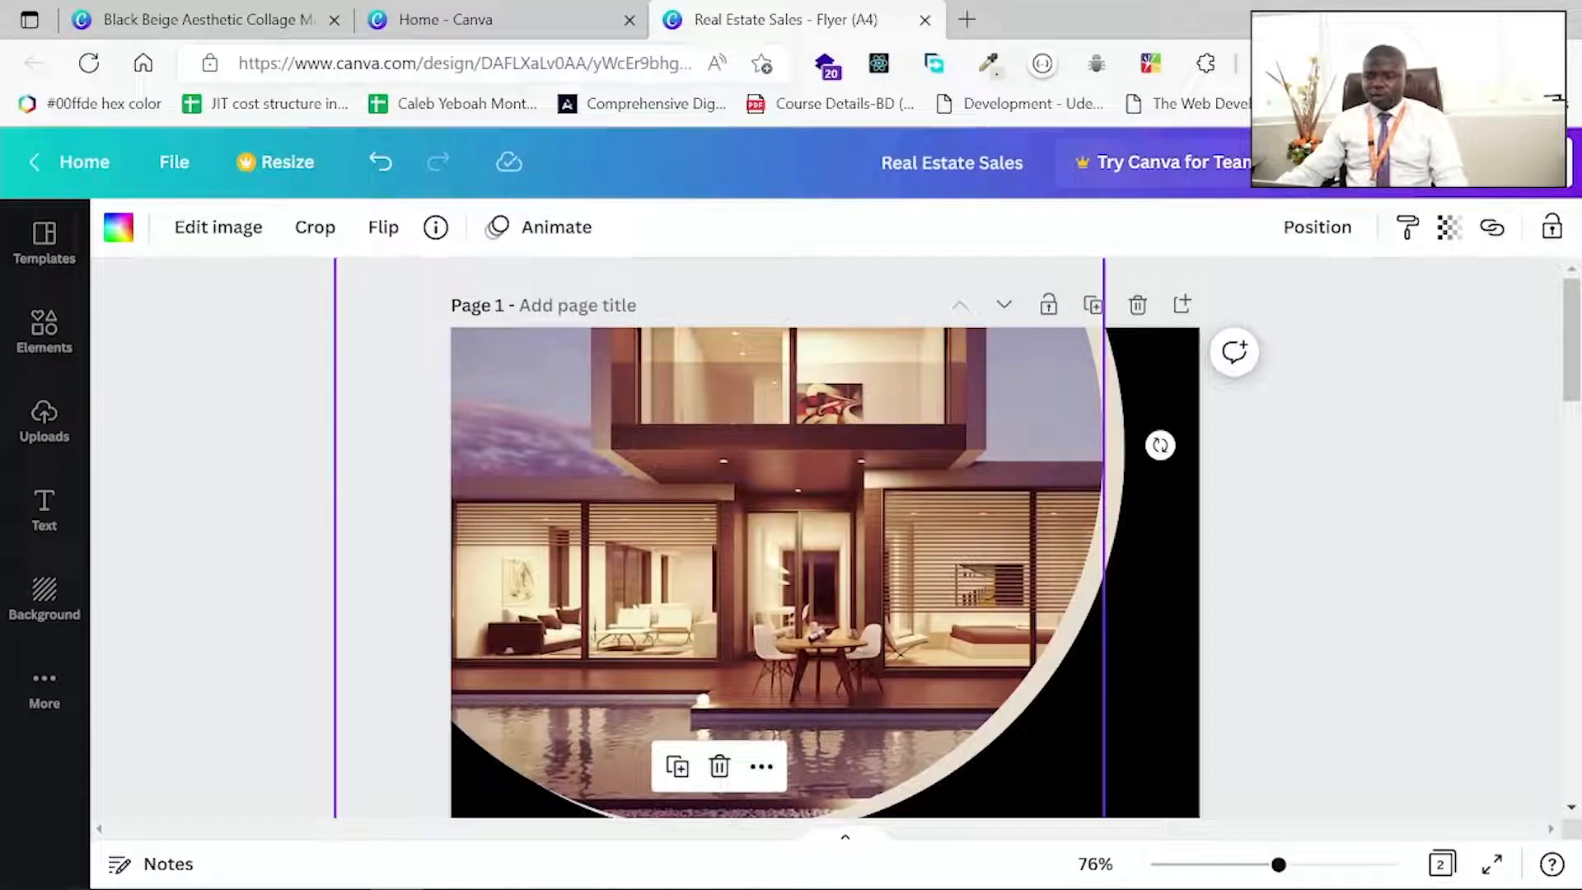
Copy the round house photo from page 2 and paste it onto page 1 over the large photo's lower right edge.
{"action": "scroll", "coordinate": [865, 629], "scroll_direction": "down", "scroll_amount": 10}
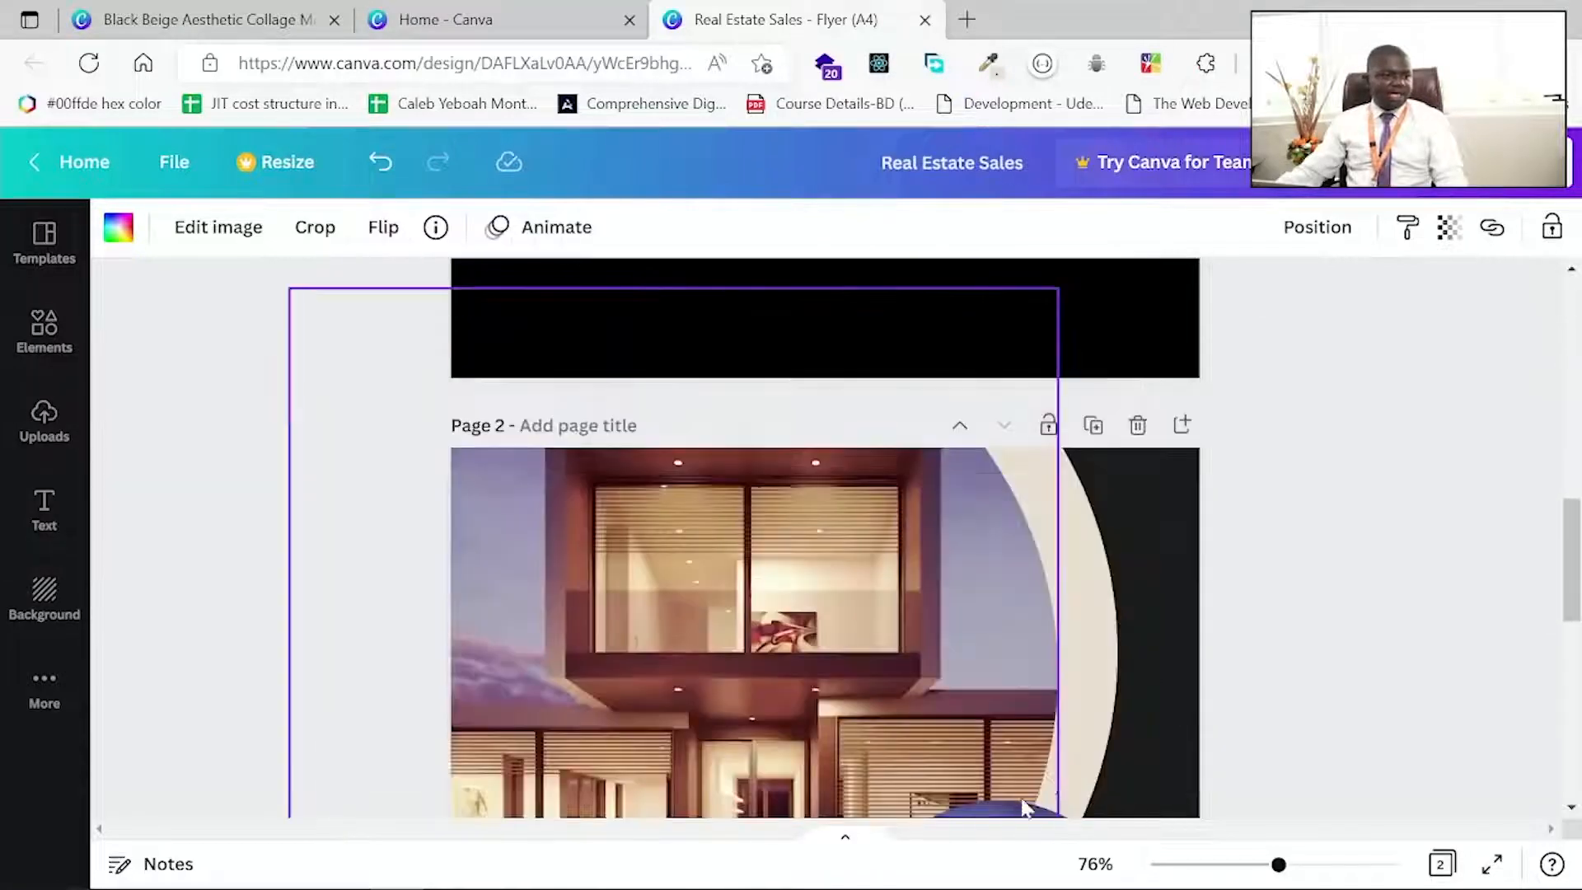
{"action": "scroll", "coordinate": [1113, 552], "scroll_direction": "down", "scroll_amount": 5}
{"action": "scroll", "coordinate": [1337, 740], "scroll_direction": "up", "scroll_amount": 5}
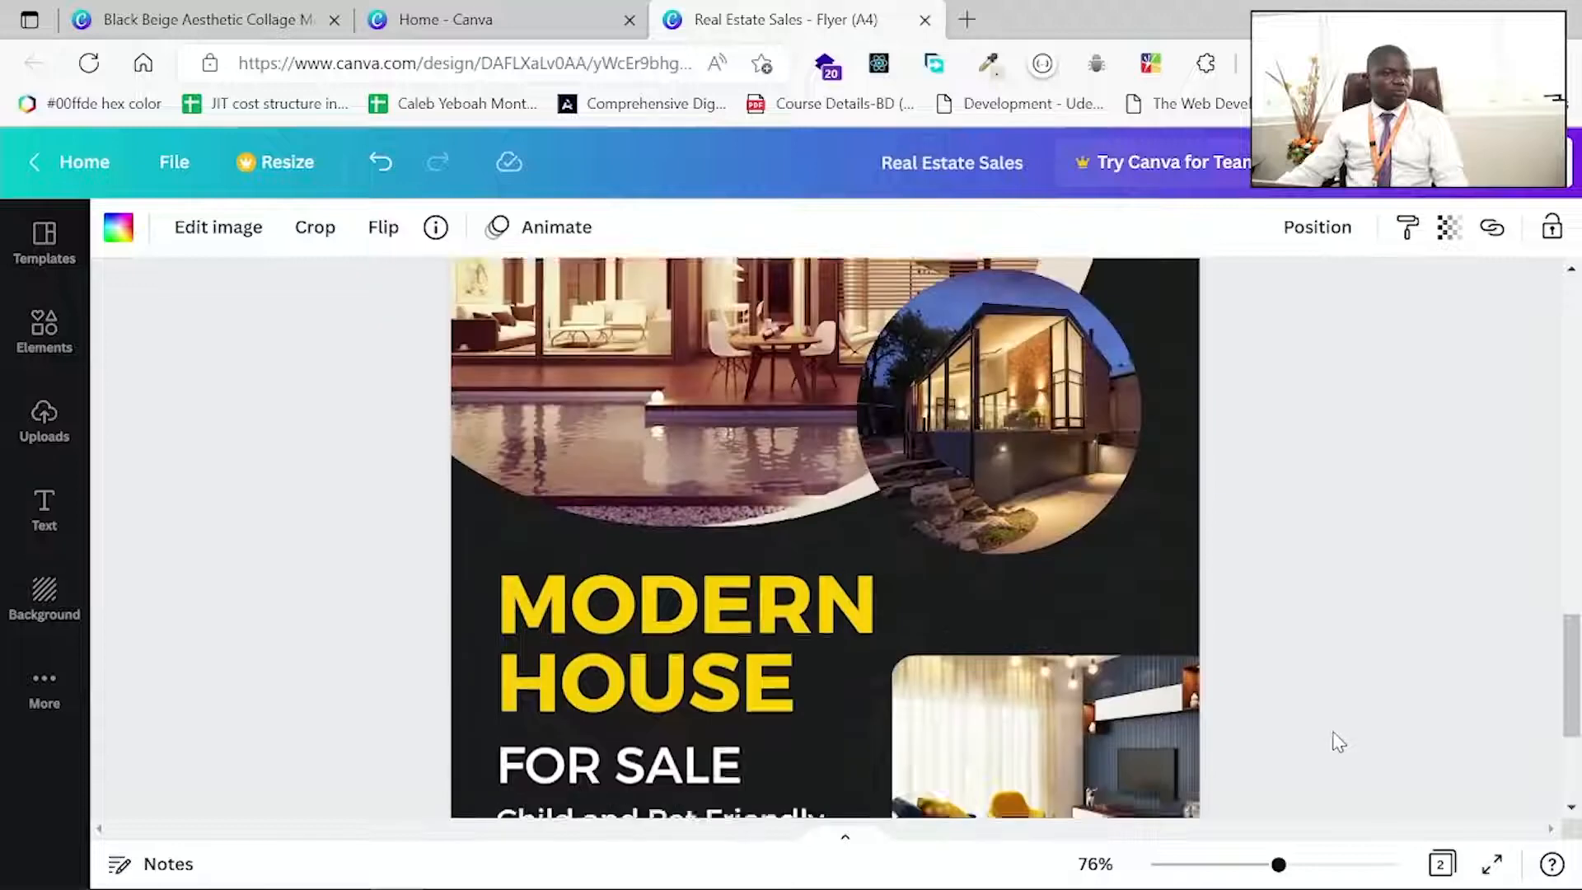
{"action": "scroll", "coordinate": [1158, 699], "scroll_direction": "up", "scroll_amount": 2}
{"action": "left_click", "coordinate": [898, 647]}
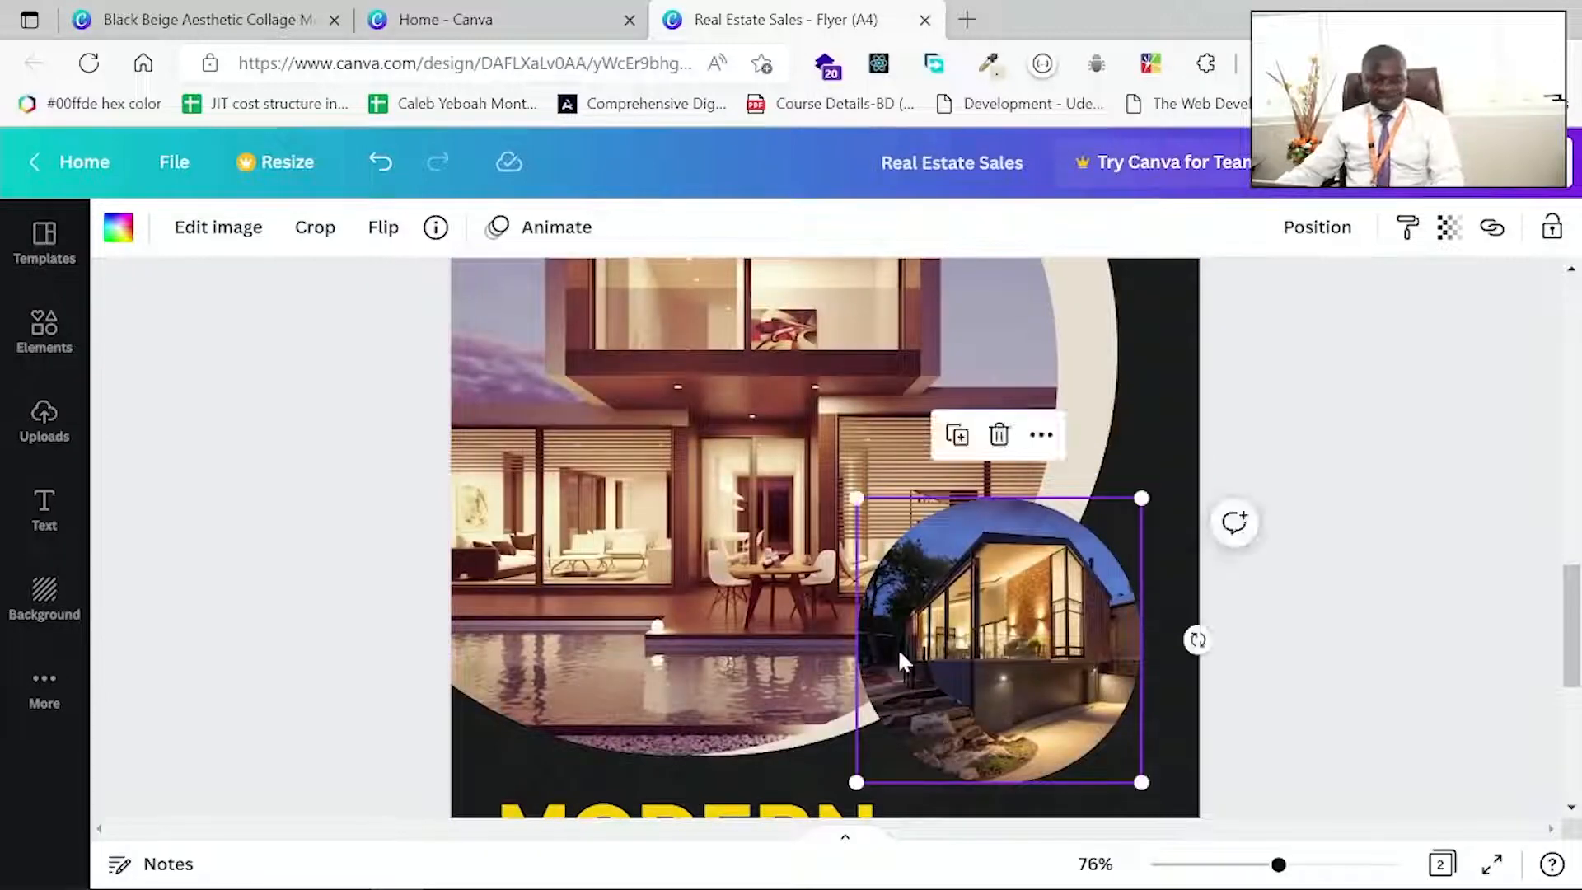
{"action": "scroll", "coordinate": [898, 647], "scroll_direction": "up", "scroll_amount": 5}
{"action": "left_click", "coordinate": [1108, 442]}
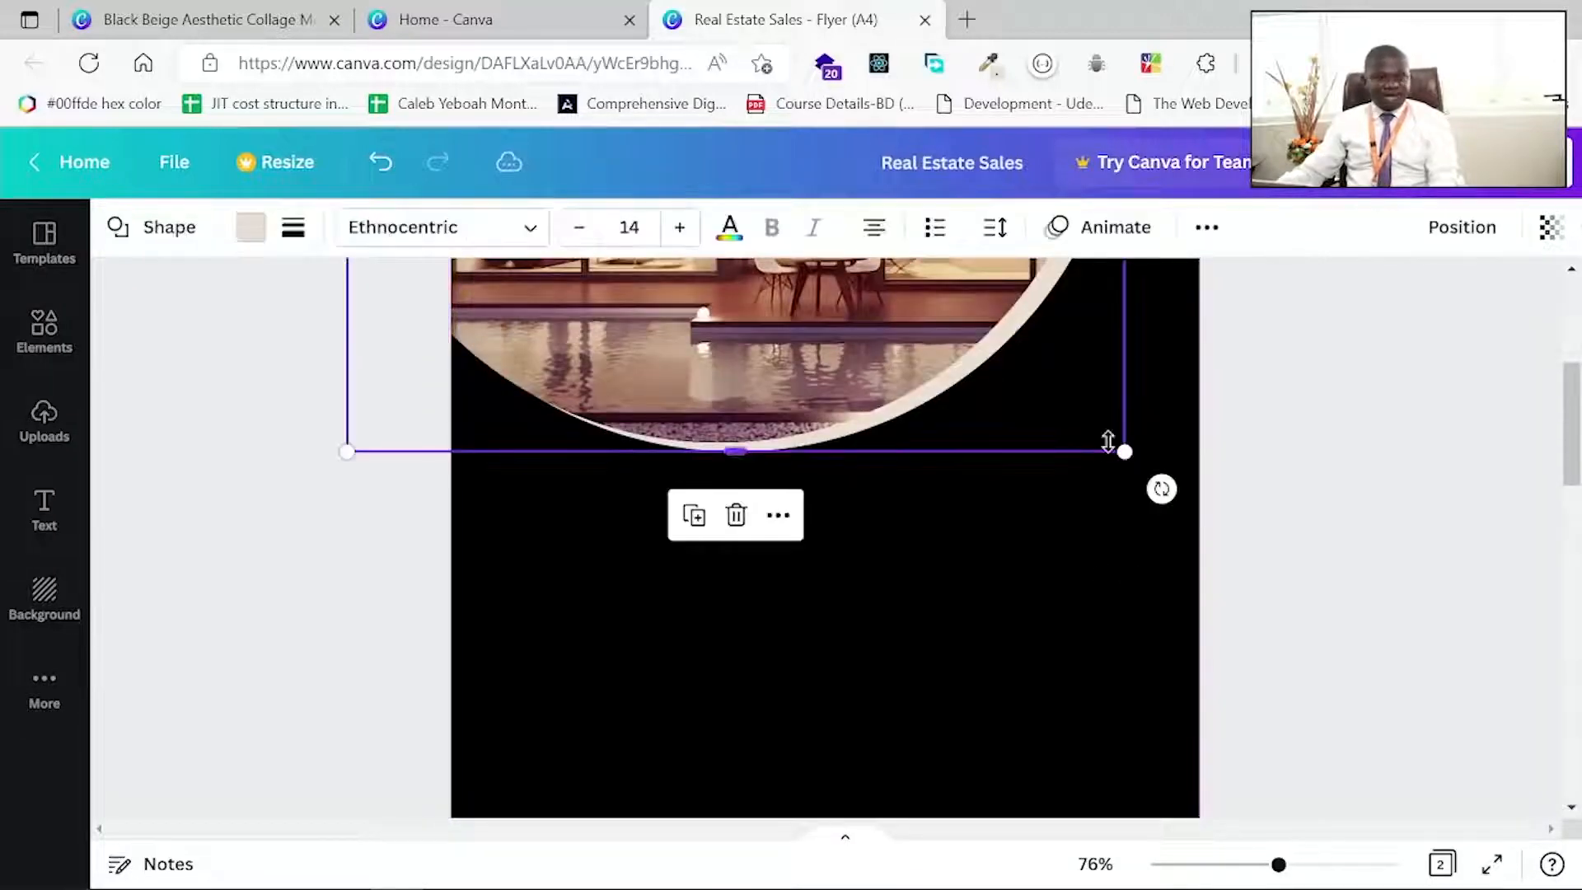
{"action": "left_click", "coordinate": [1078, 565]}
{"action": "key", "text": "ctrl+v"}
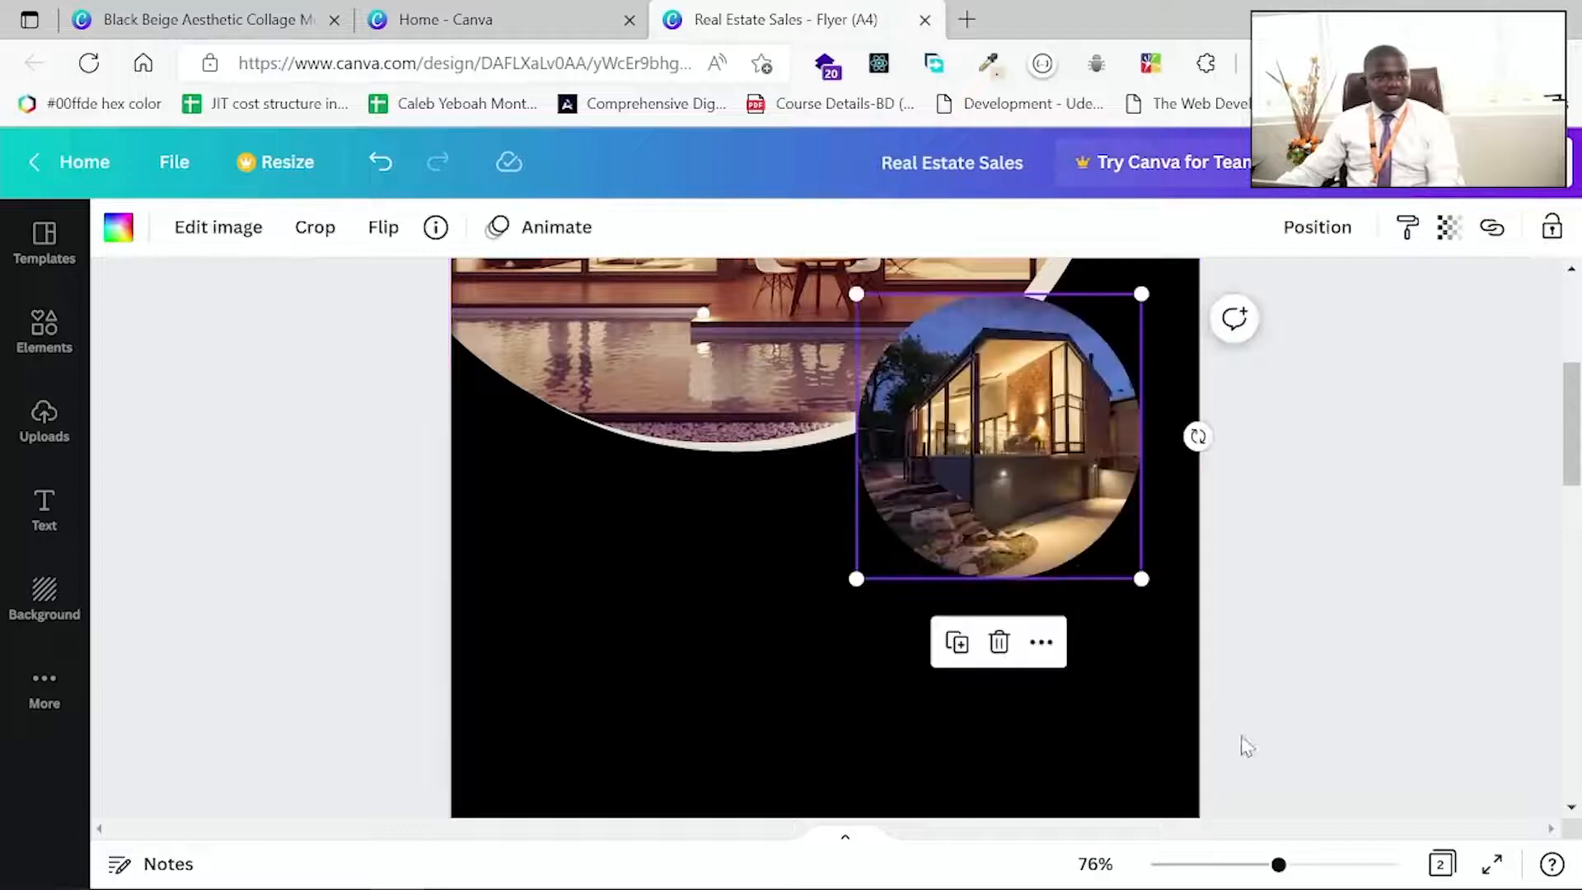
Copy the living room photo from page 2, paste it onto page 1 and move it slightly up.
{"action": "scroll", "coordinate": [1166, 700], "scroll_direction": "down", "scroll_amount": 3}
{"action": "scroll", "coordinate": [1170, 709], "scroll_direction": "down", "scroll_amount": 10}
{"action": "left_click", "coordinate": [1018, 561]}
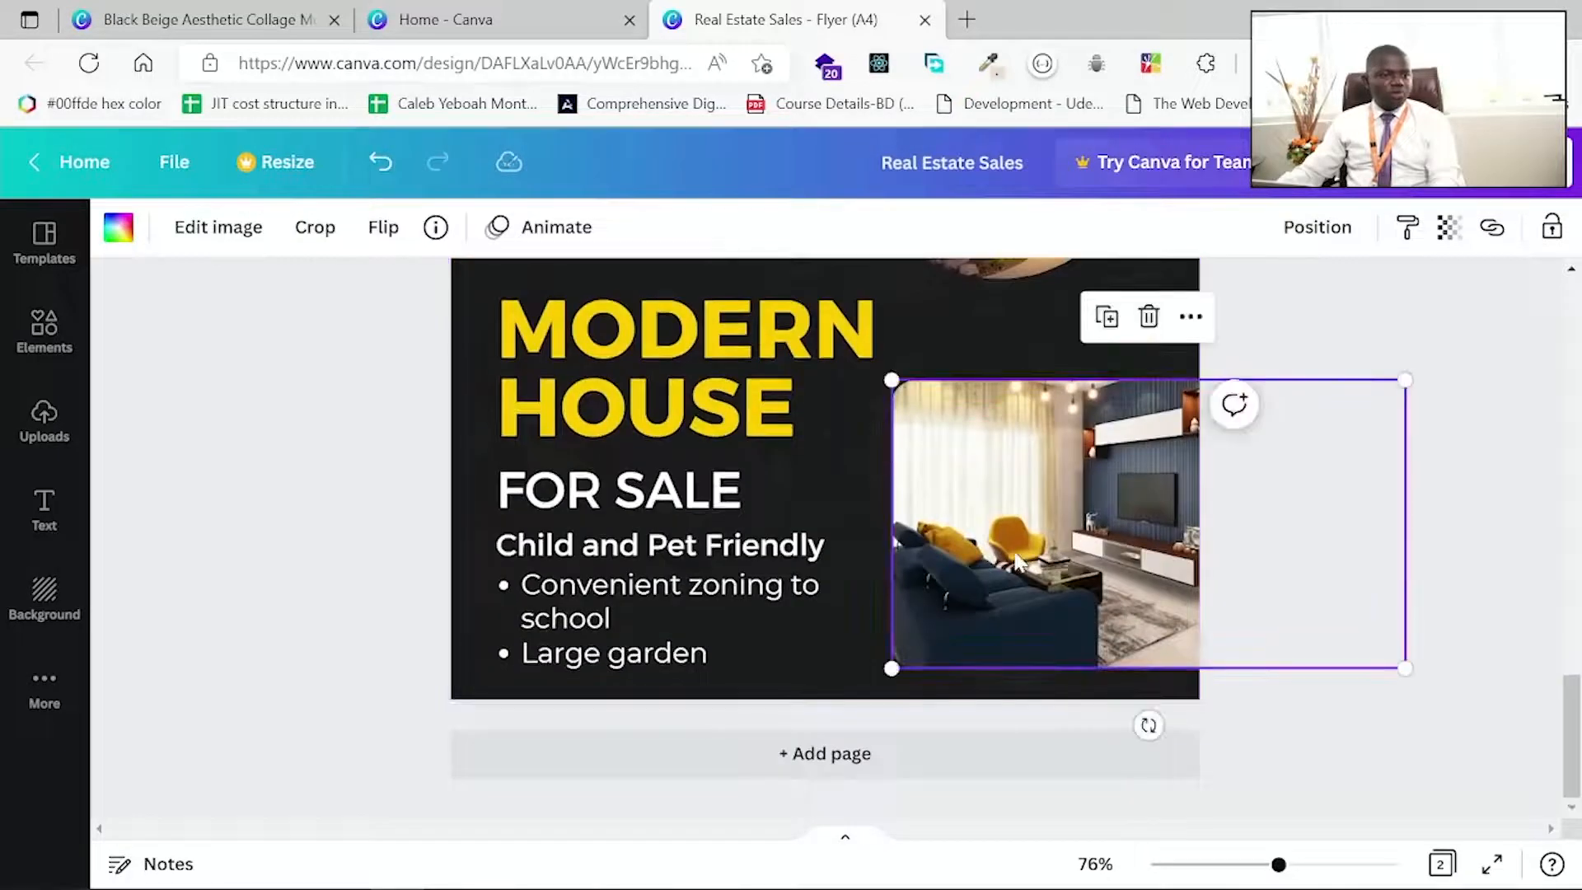
{"action": "scroll", "coordinate": [1063, 536], "scroll_direction": "up", "scroll_amount": 10}
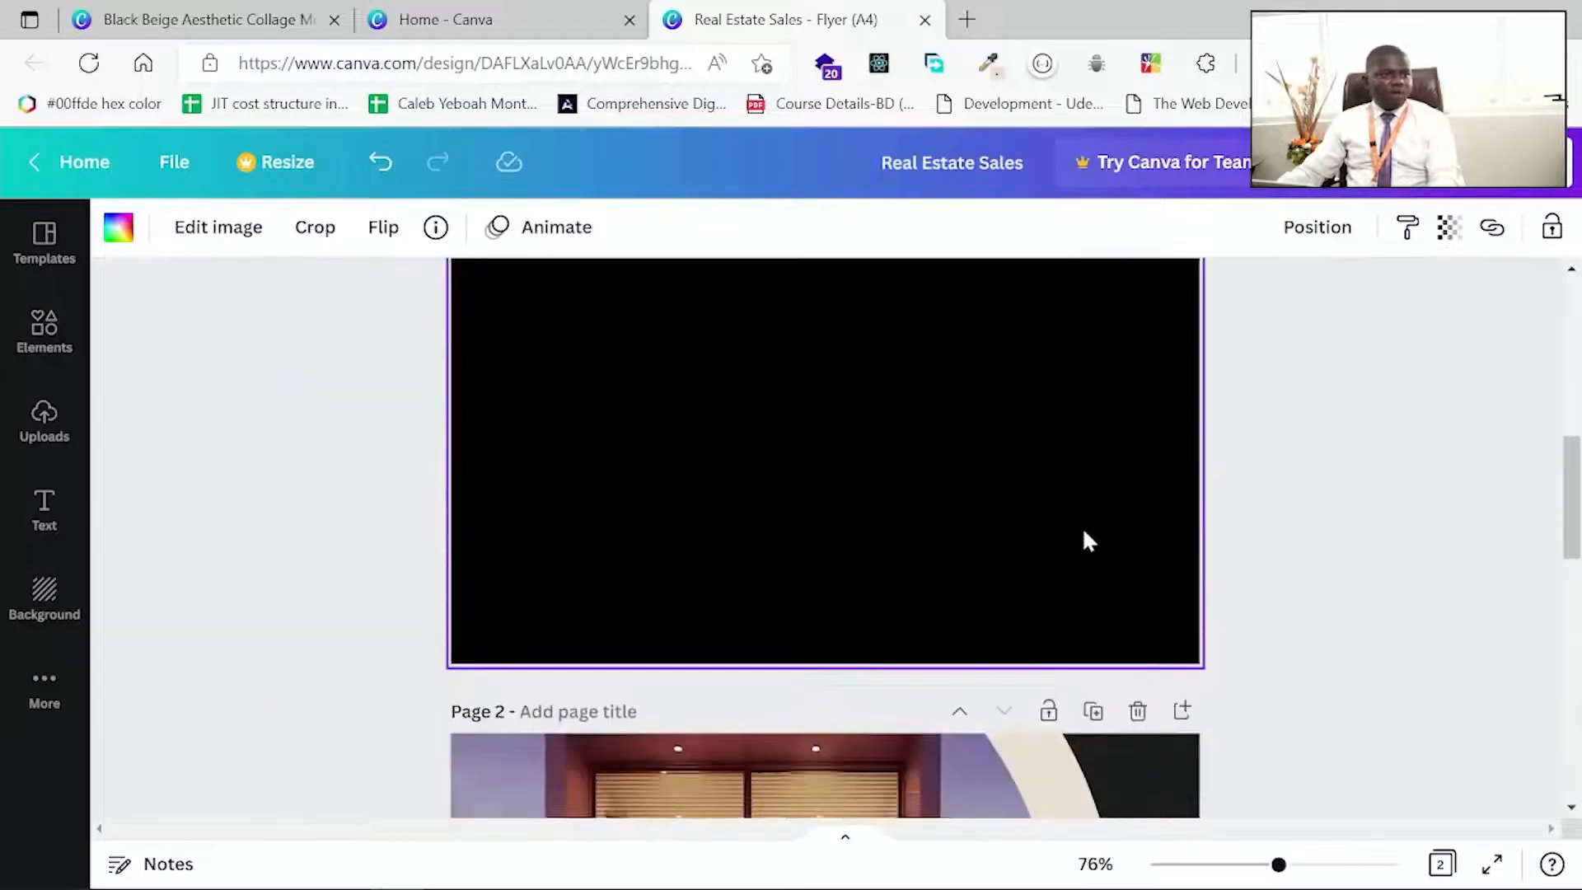
{"action": "left_click", "coordinate": [935, 643]}
{"action": "key", "text": "ctrl+v"}
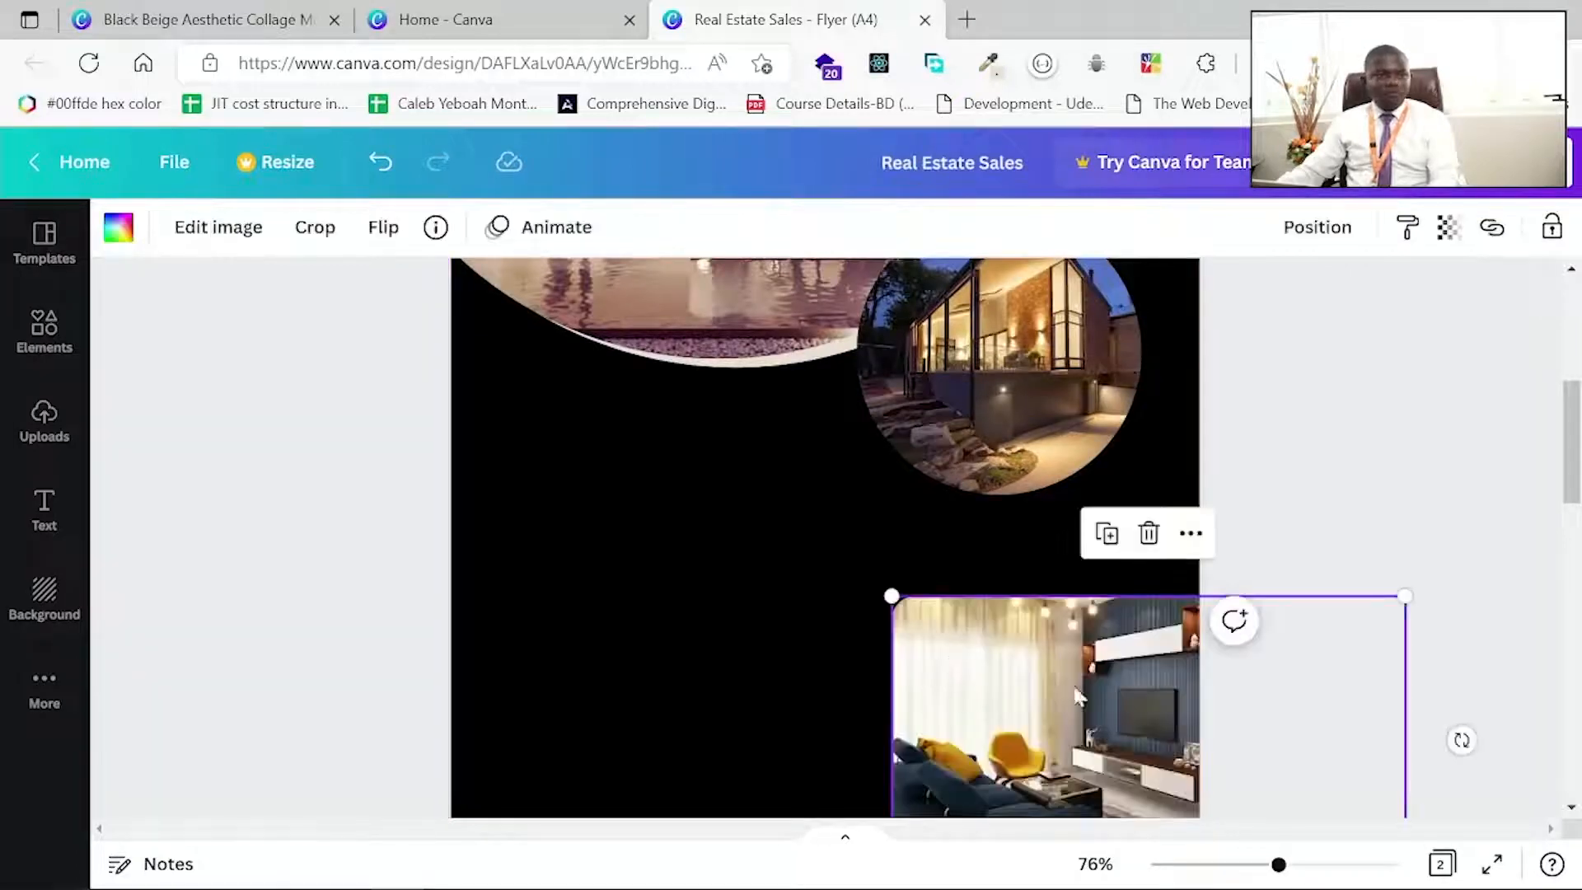
{"action": "left_click_drag", "start_coordinate": [1056, 708], "coordinate": [1060, 665]}
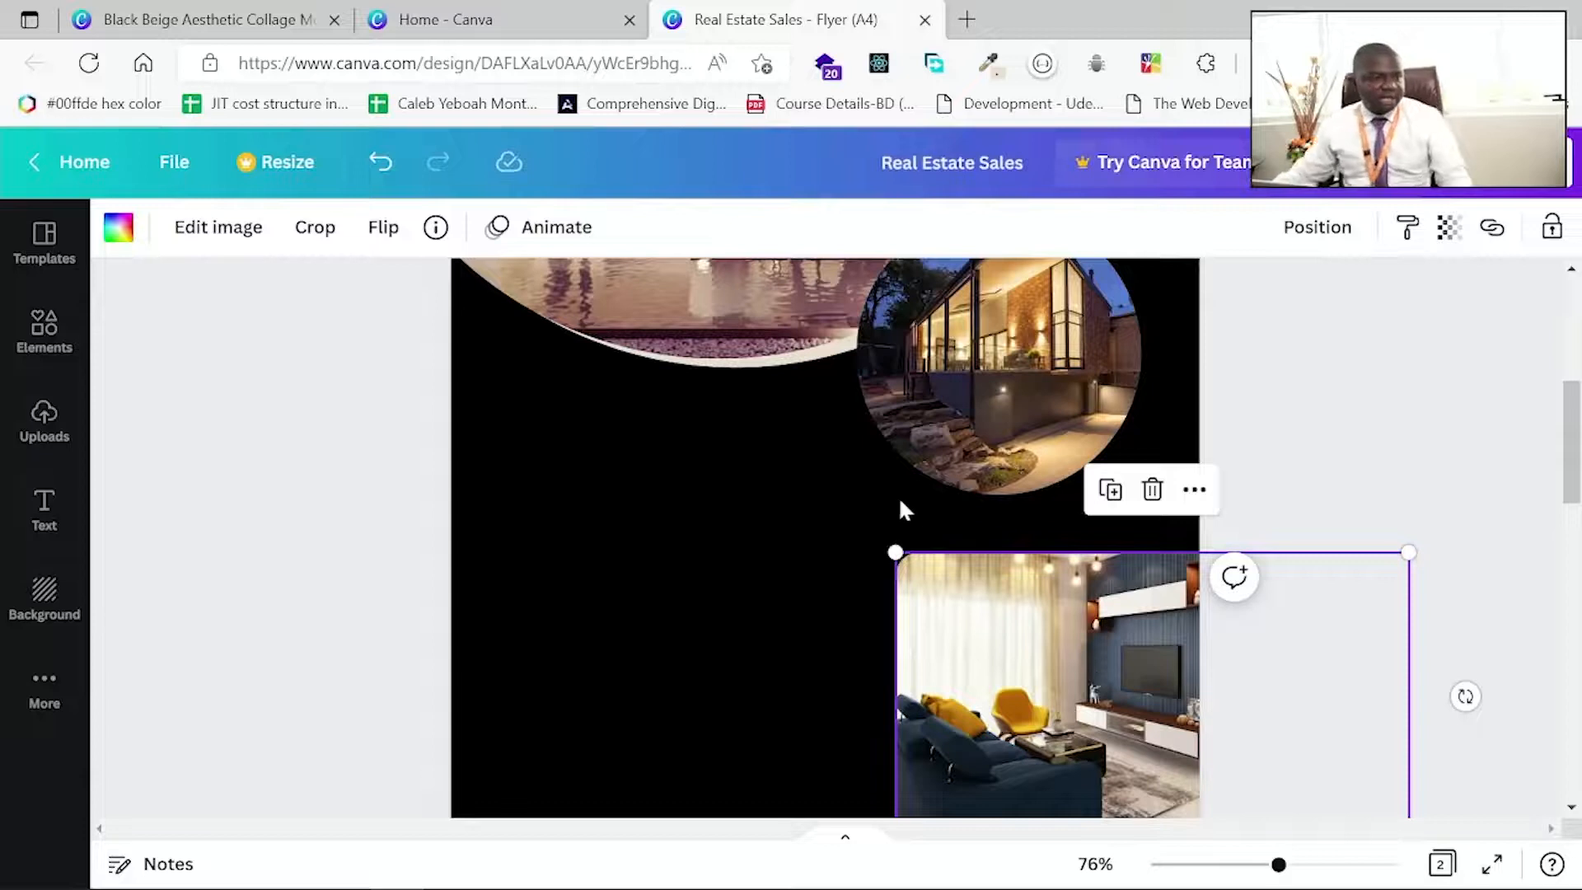
Move the round house photo to page 1's left edge, over the large house photo.
{"action": "scroll", "coordinate": [903, 509], "scroll_direction": "up", "scroll_amount": 2}
{"action": "left_click_drag", "start_coordinate": [974, 498], "coordinate": [923, 425]}
{"action": "scroll", "coordinate": [975, 448], "scroll_direction": "up", "scroll_amount": 3}
{"action": "left_click_drag", "start_coordinate": [956, 708], "coordinate": [475, 516]}
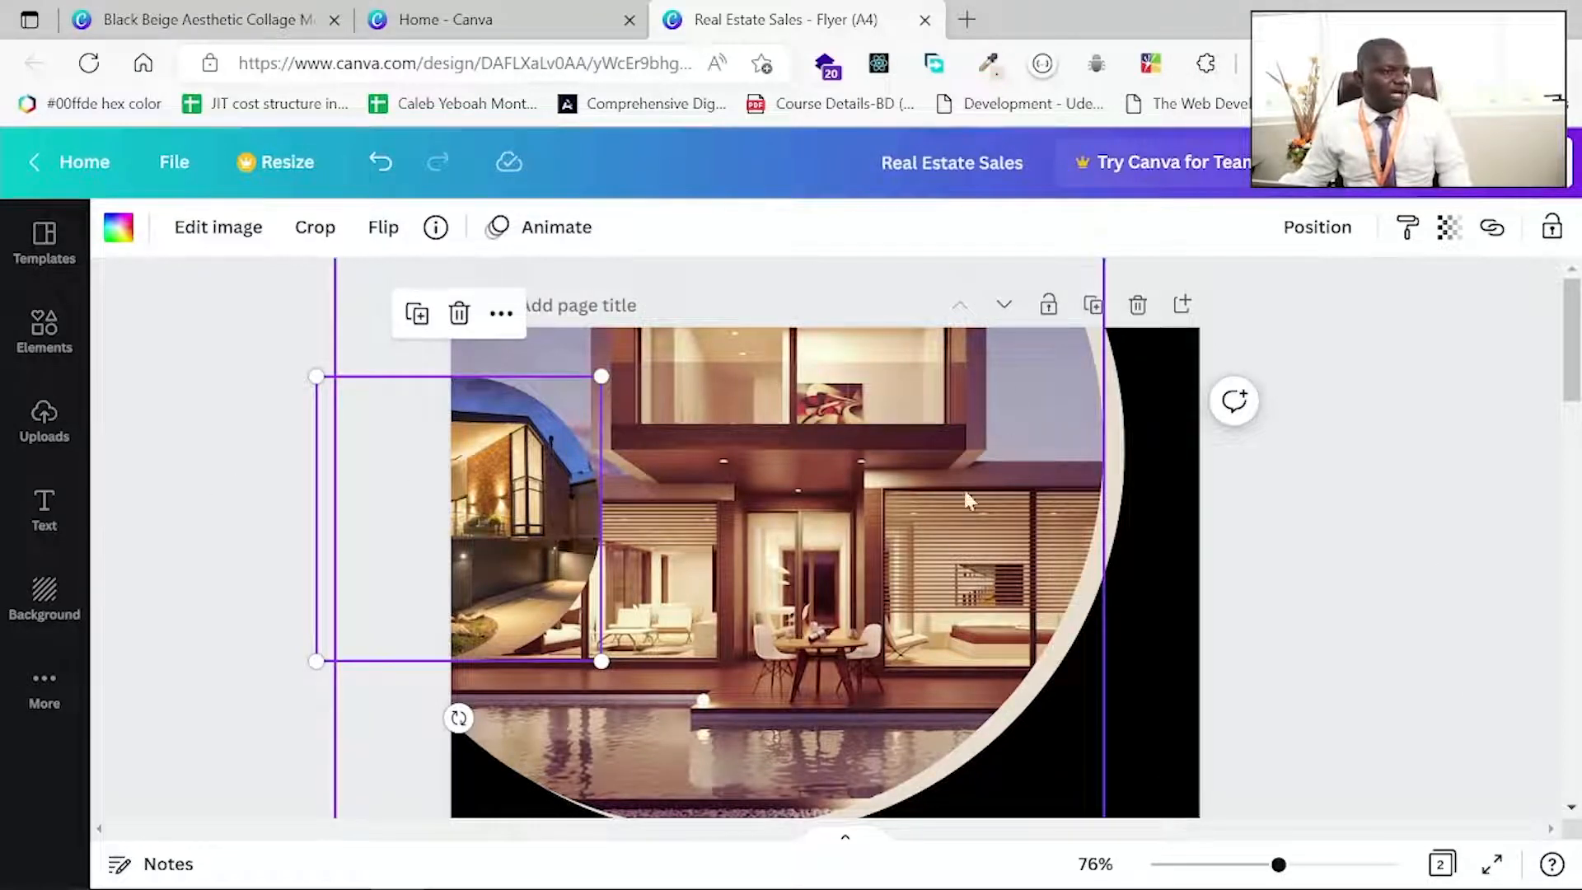
Shift the beige circle and the large house photo to the right side of page 1, leaving a beige rim on their left.
{"action": "left_click", "coordinate": [1106, 575]}
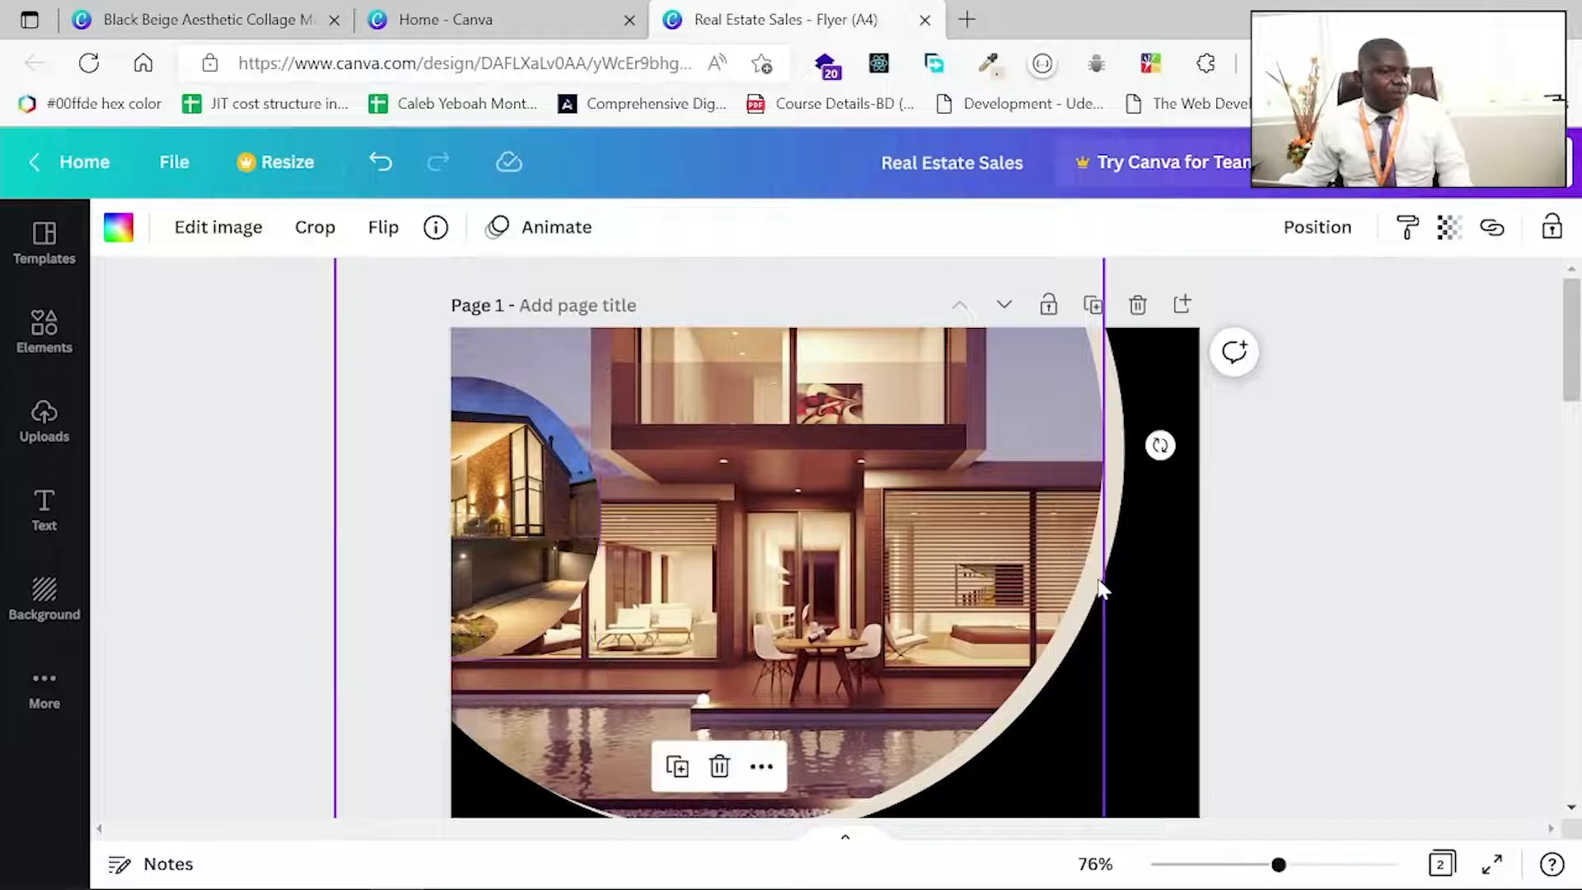
{"action": "left_click_drag", "start_coordinate": [1111, 552], "coordinate": [1440, 530]}
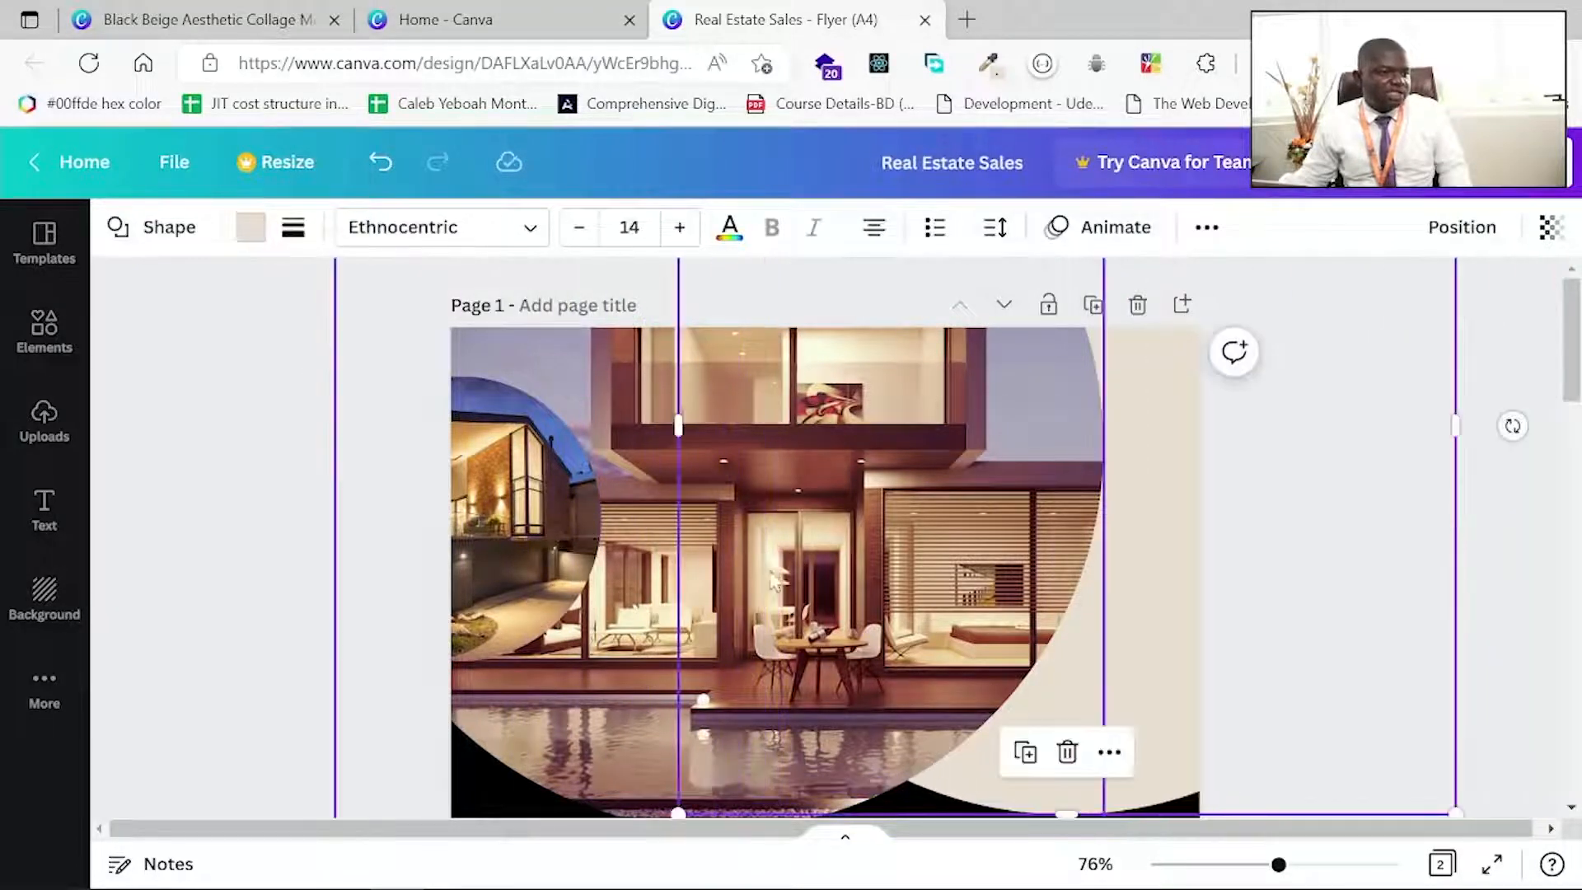
{"action": "left_click_drag", "start_coordinate": [764, 573], "coordinate": [1105, 535]}
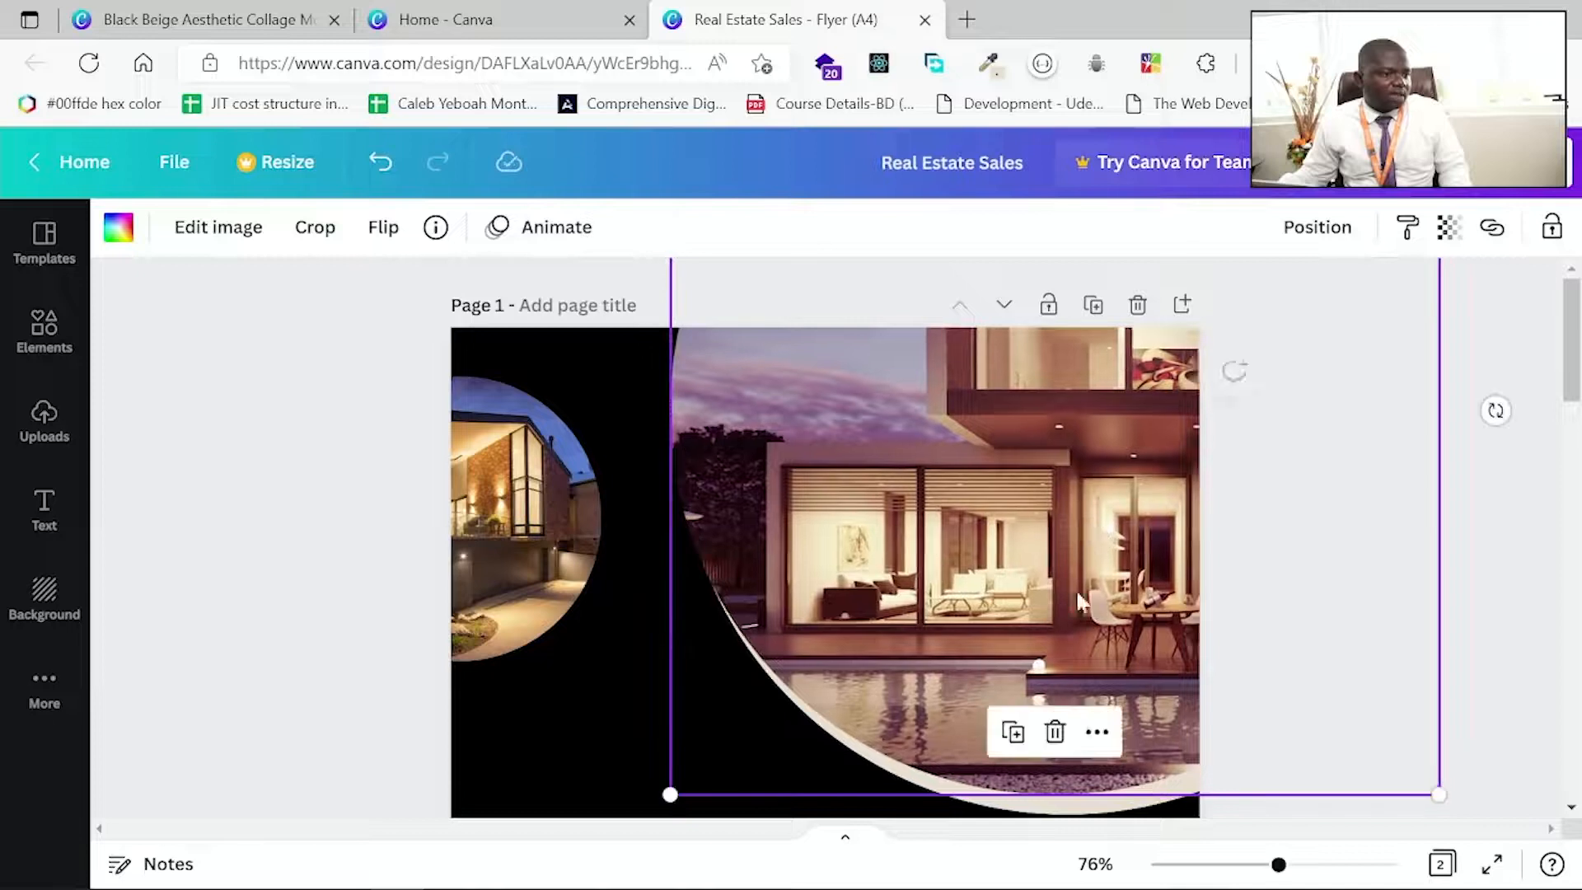
{"action": "left_click", "coordinate": [1003, 790]}
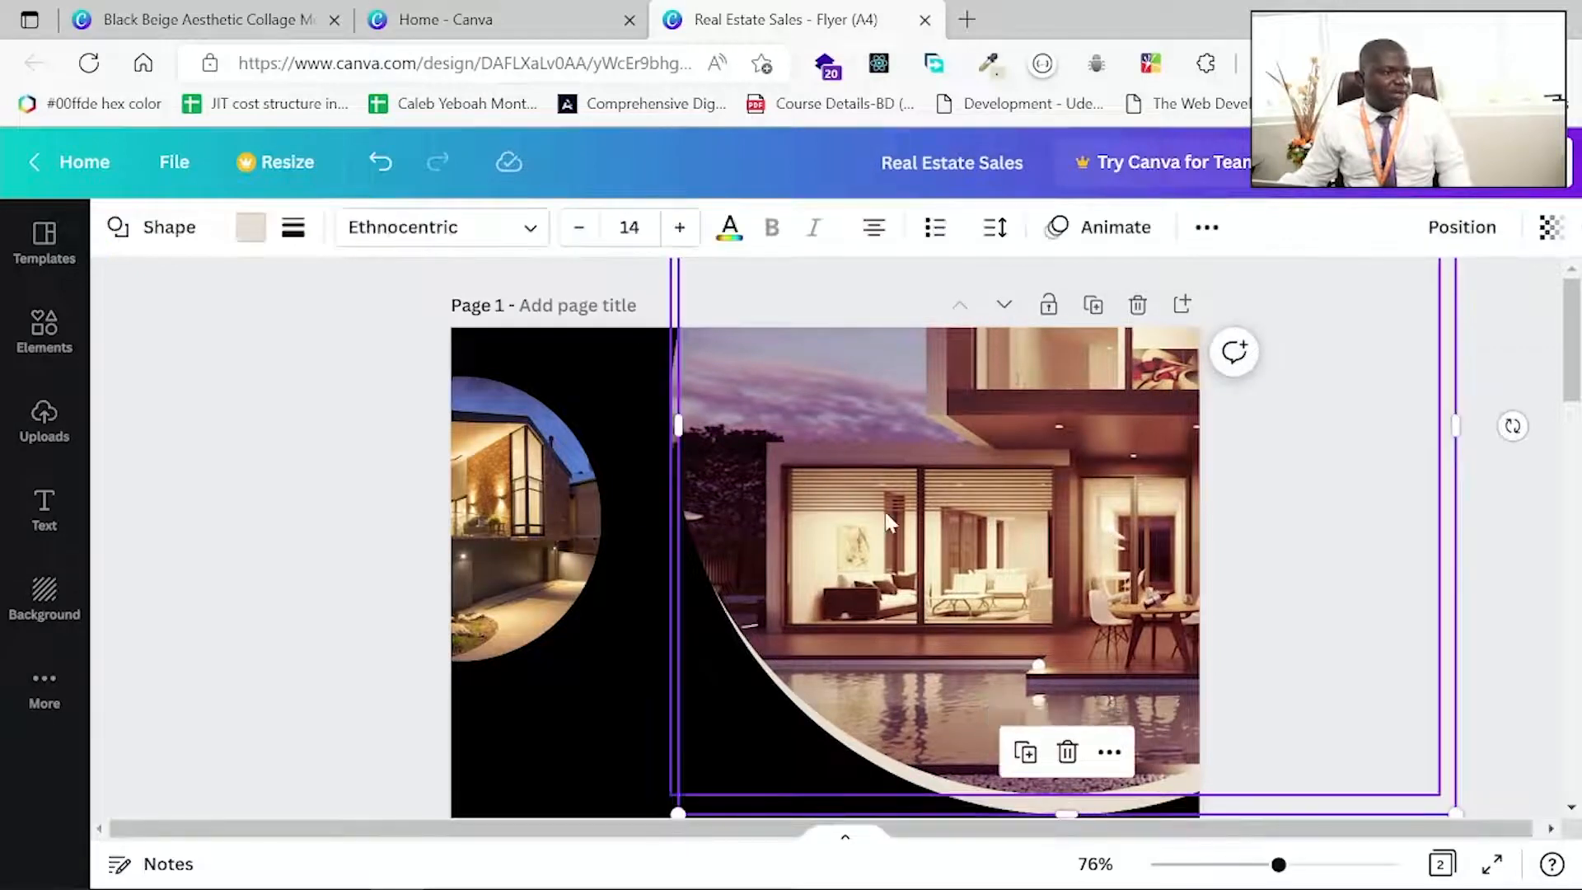
{"action": "left_click_drag", "start_coordinate": [938, 505], "coordinate": [1043, 496]}
{"action": "left_click_drag", "start_coordinate": [733, 541], "coordinate": [600, 570]}
{"action": "left_click_drag", "start_coordinate": [1049, 560], "coordinate": [862, 569]}
Move the round house photo to page 1's right edge and view its image editing options.
{"action": "left_click_drag", "start_coordinate": [488, 554], "coordinate": [1216, 557]}
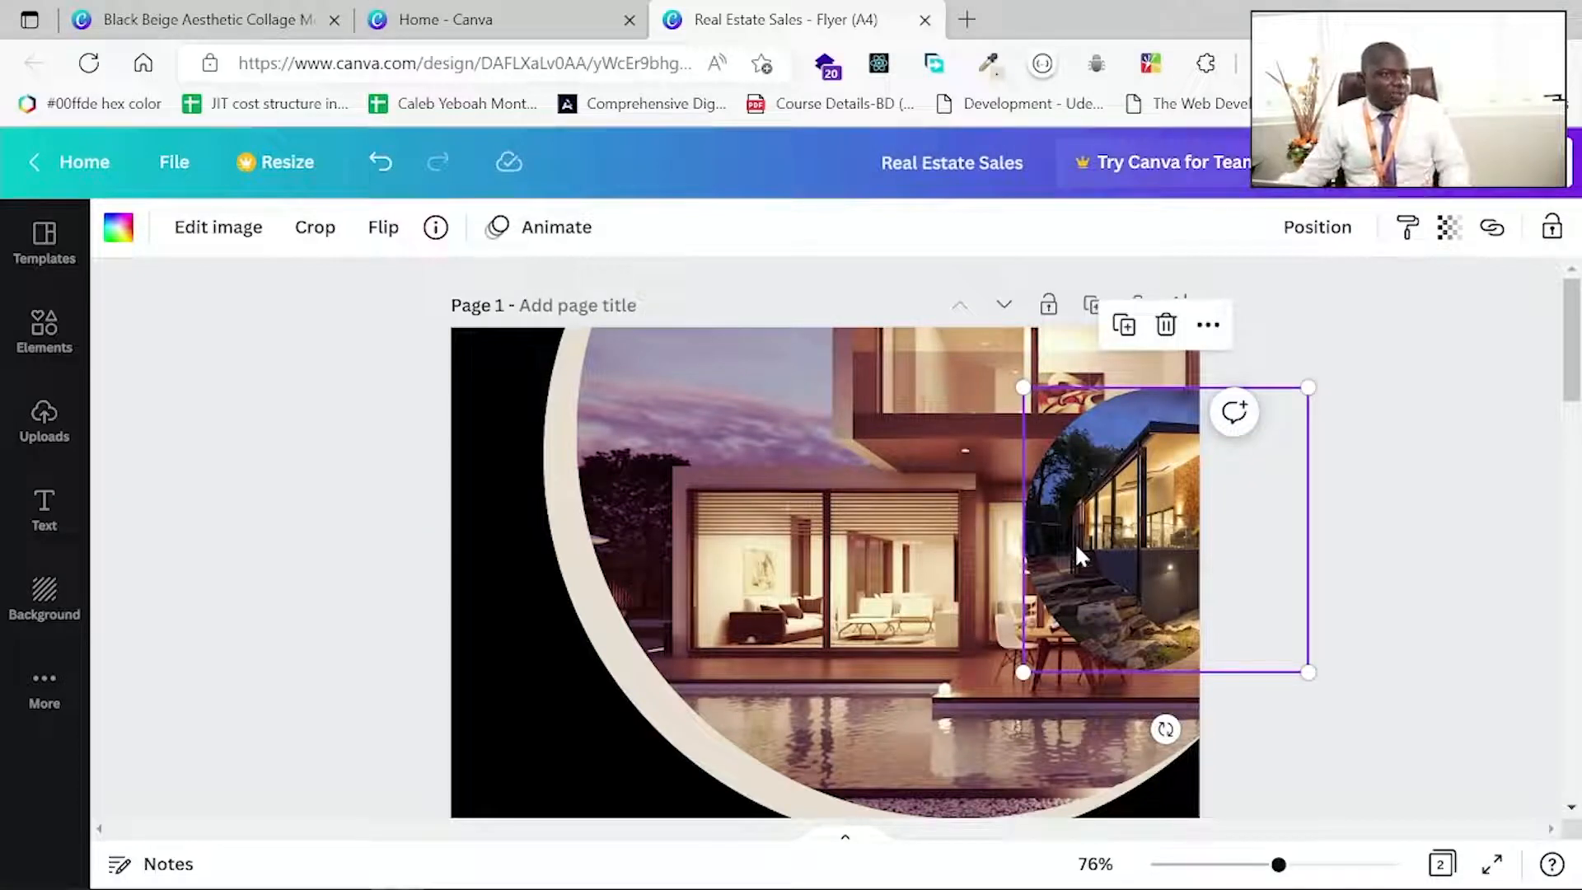
{"action": "left_click", "coordinate": [218, 243]}
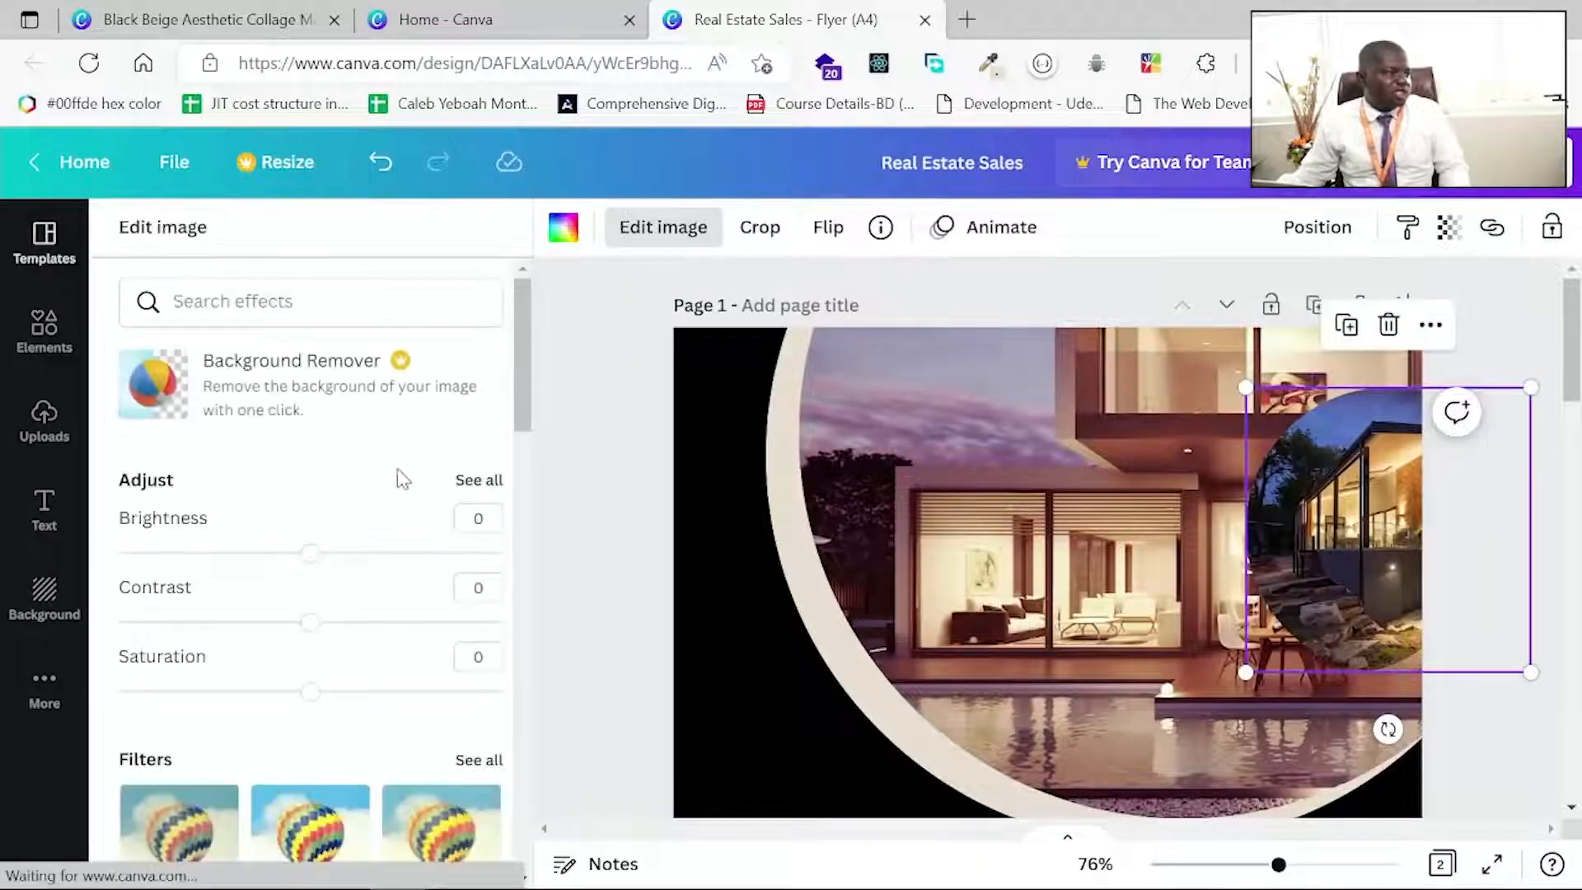
{"action": "left_click_drag", "start_coordinate": [525, 412], "coordinate": [537, 260]}
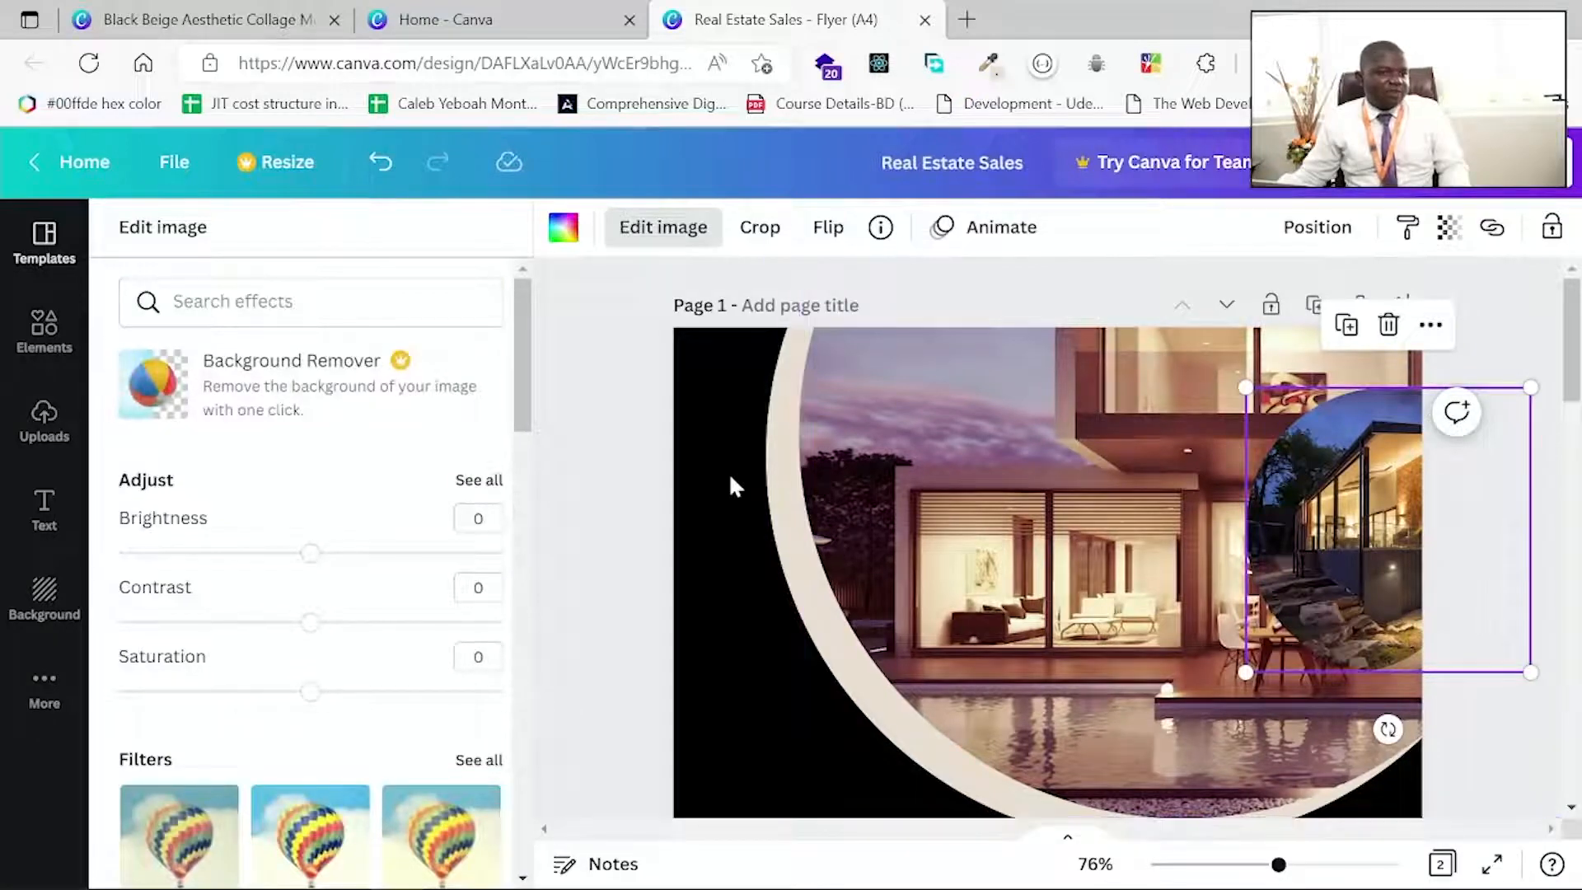
Add another circle shape over the large house photo and enlarge it to reach the page's right edge, larger than the round photo.
{"action": "left_click", "coordinate": [45, 330]}
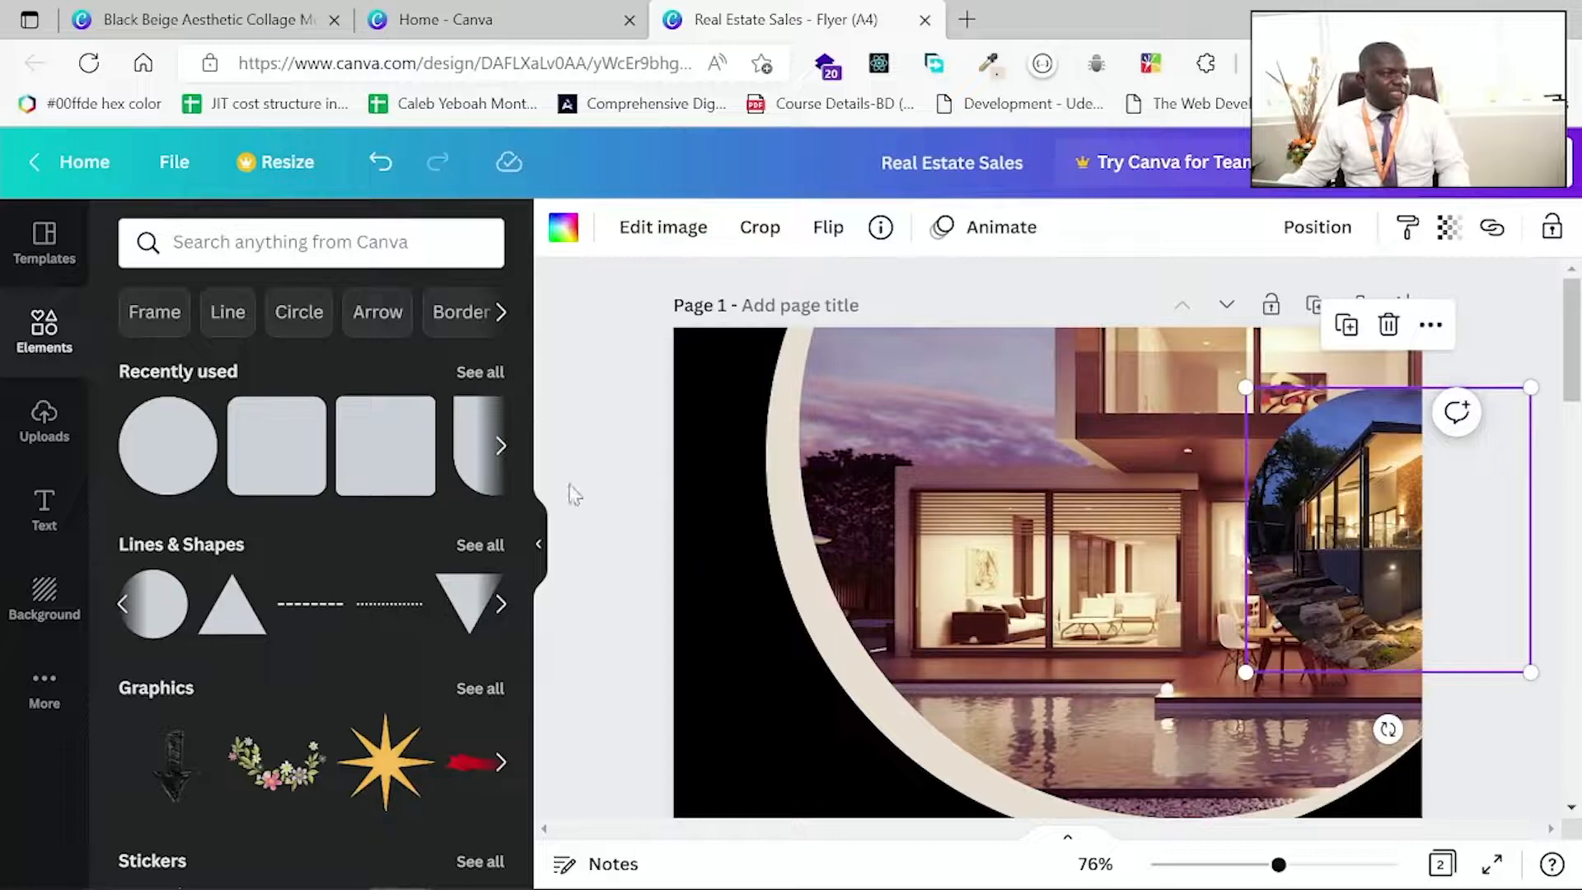
{"action": "left_click", "coordinate": [169, 453]}
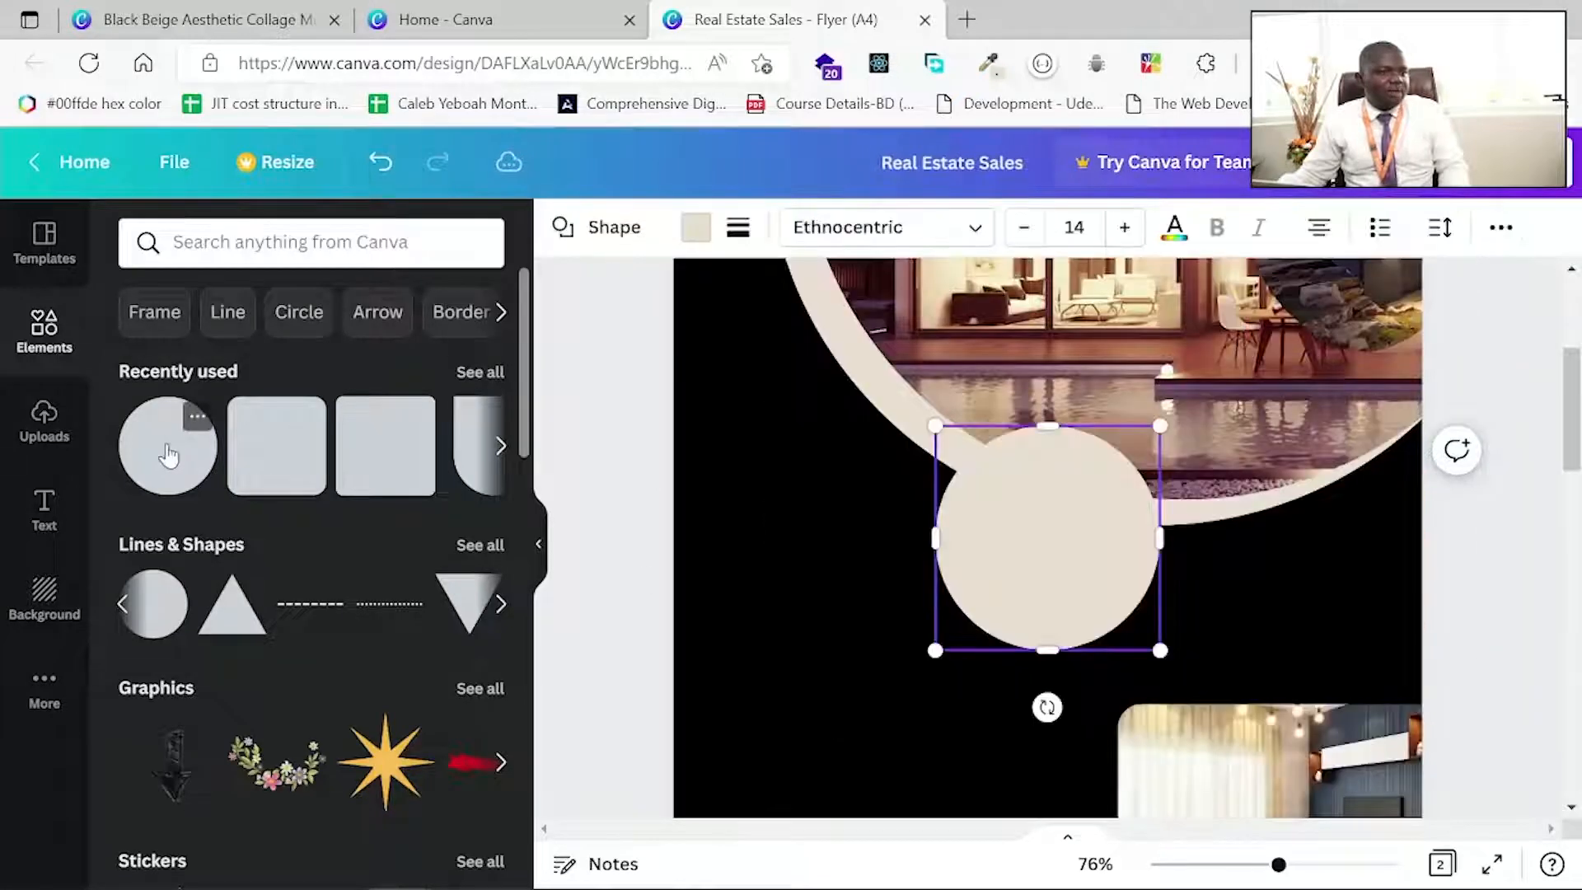
{"action": "scroll", "coordinate": [1499, 597], "scroll_direction": "up", "scroll_amount": 4}
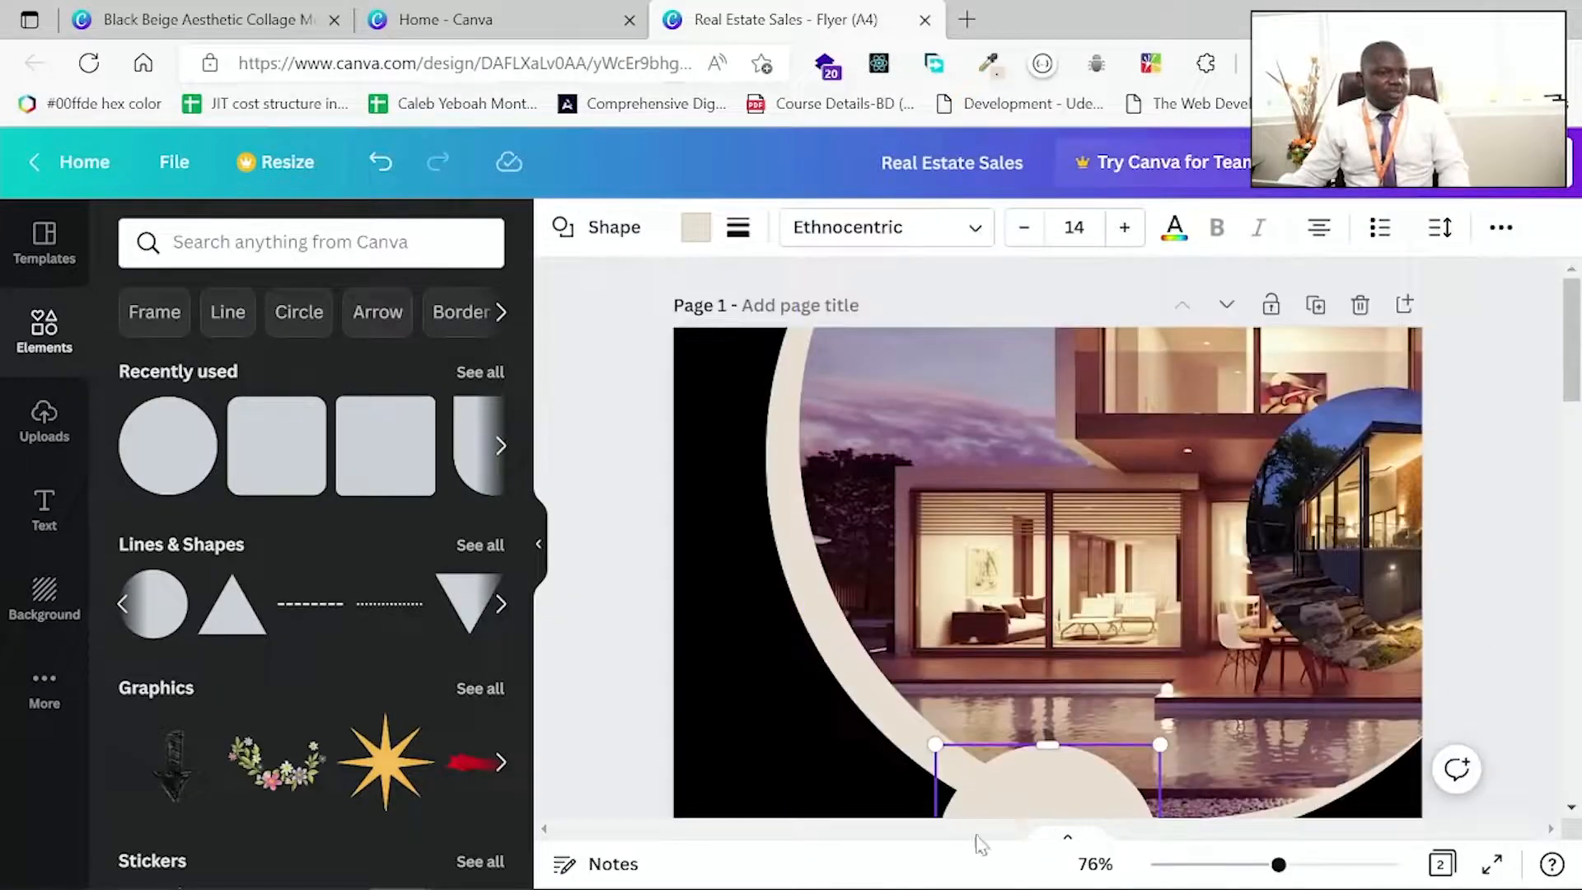
{"action": "left_click_drag", "start_coordinate": [1030, 775], "coordinate": [1142, 432]}
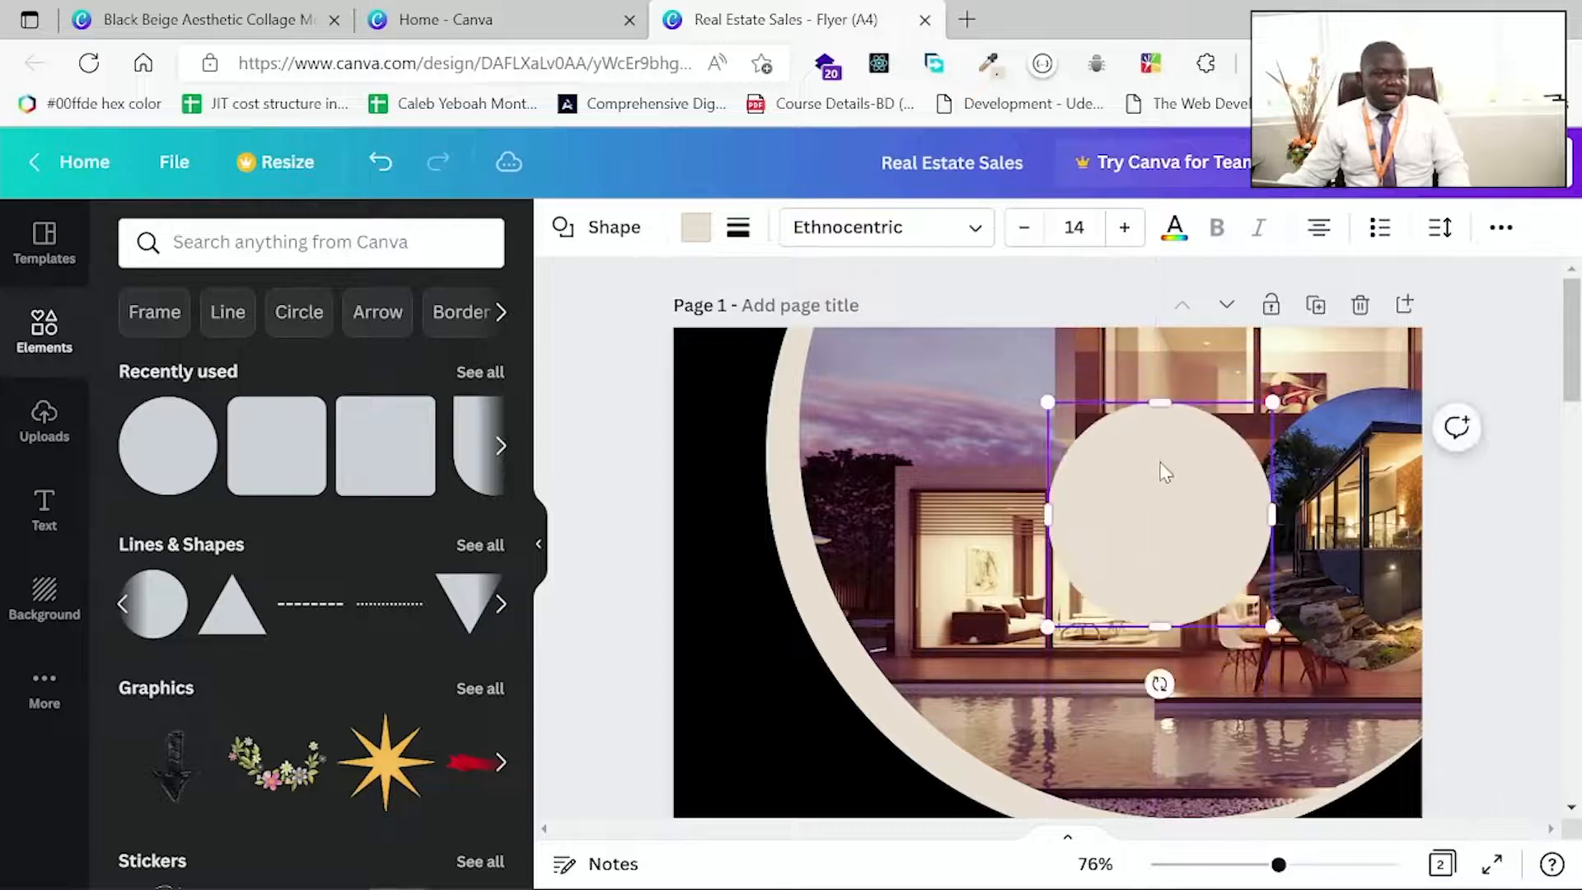
{"action": "left_click", "coordinate": [1385, 533]}
{"action": "left_click", "coordinate": [1101, 482]}
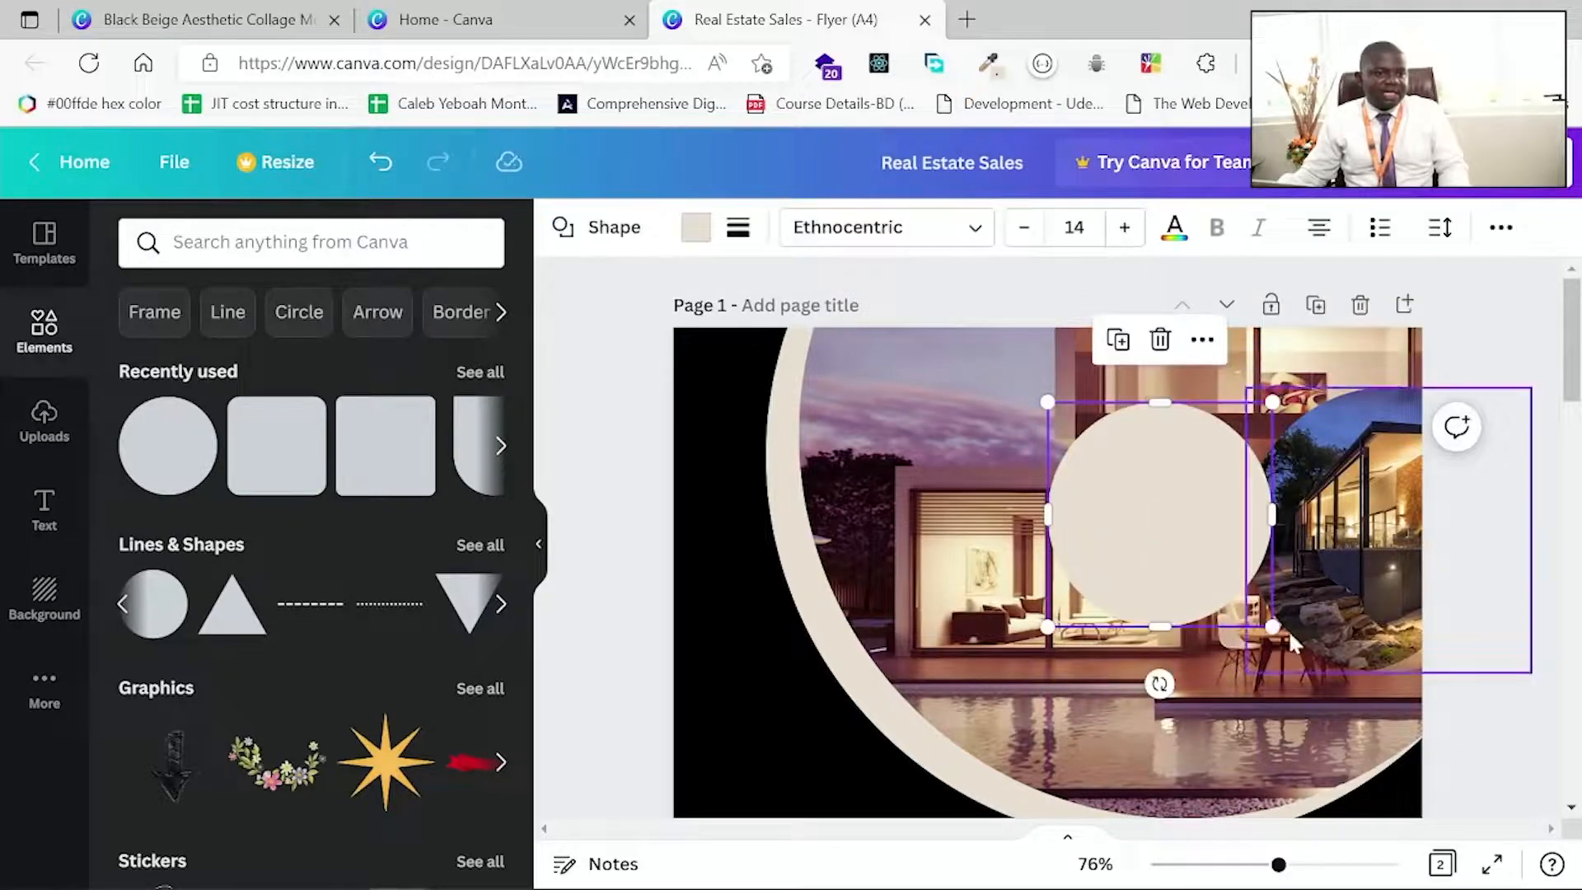
{"action": "left_click_drag", "start_coordinate": [1273, 627], "coordinate": [1439, 754]}
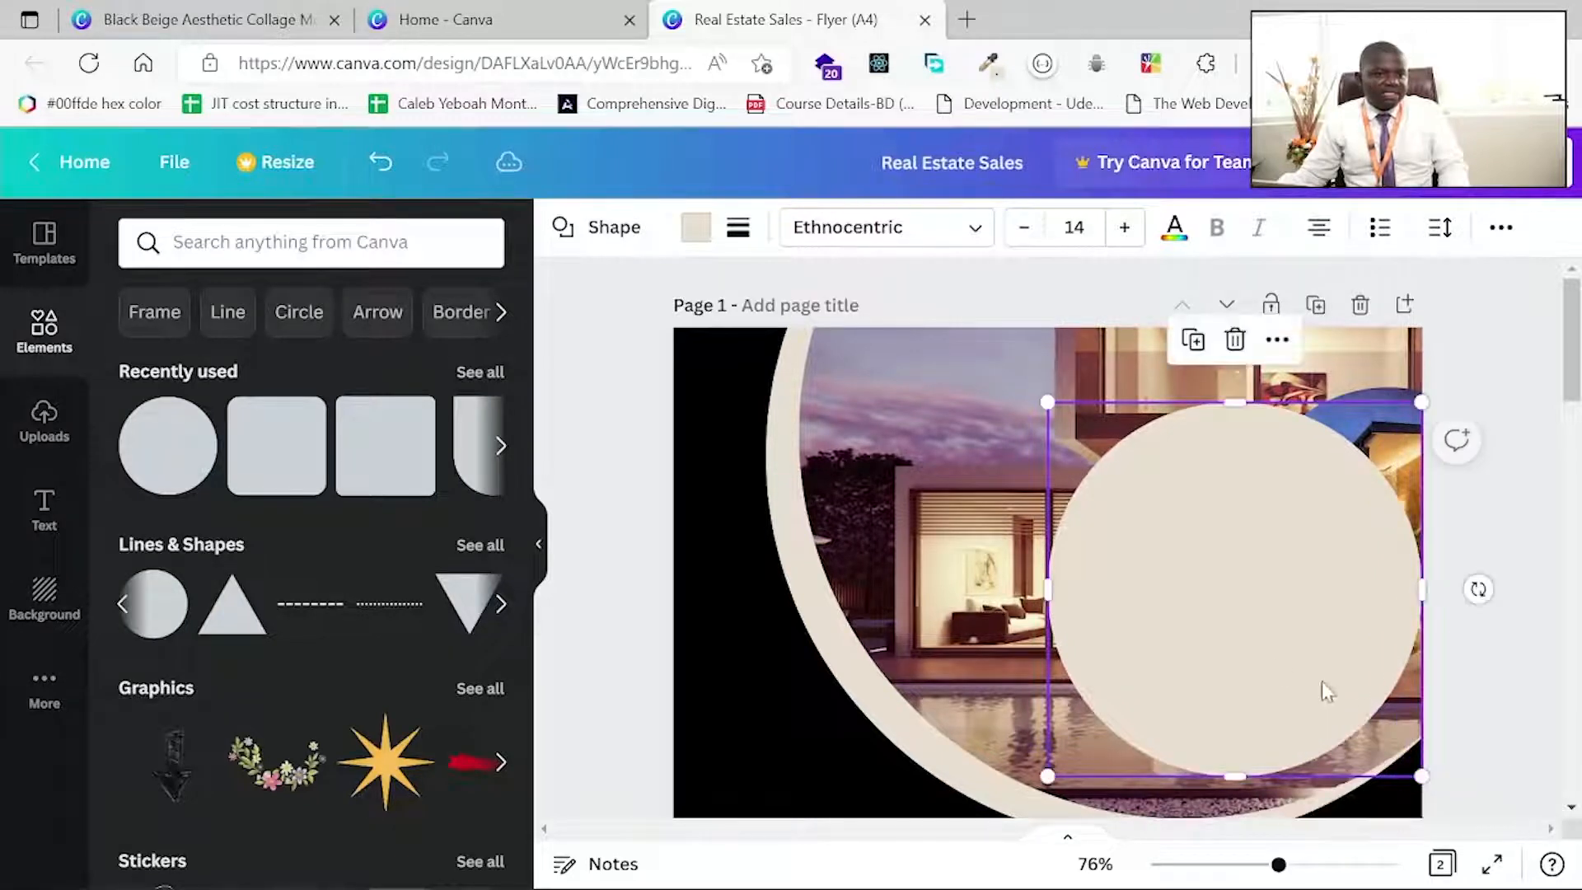
Move the new beige circle and the round house photo so they overlap, and bring the photo forward in front of the circle.
{"action": "left_click_drag", "start_coordinate": [1224, 638], "coordinate": [1120, 556]}
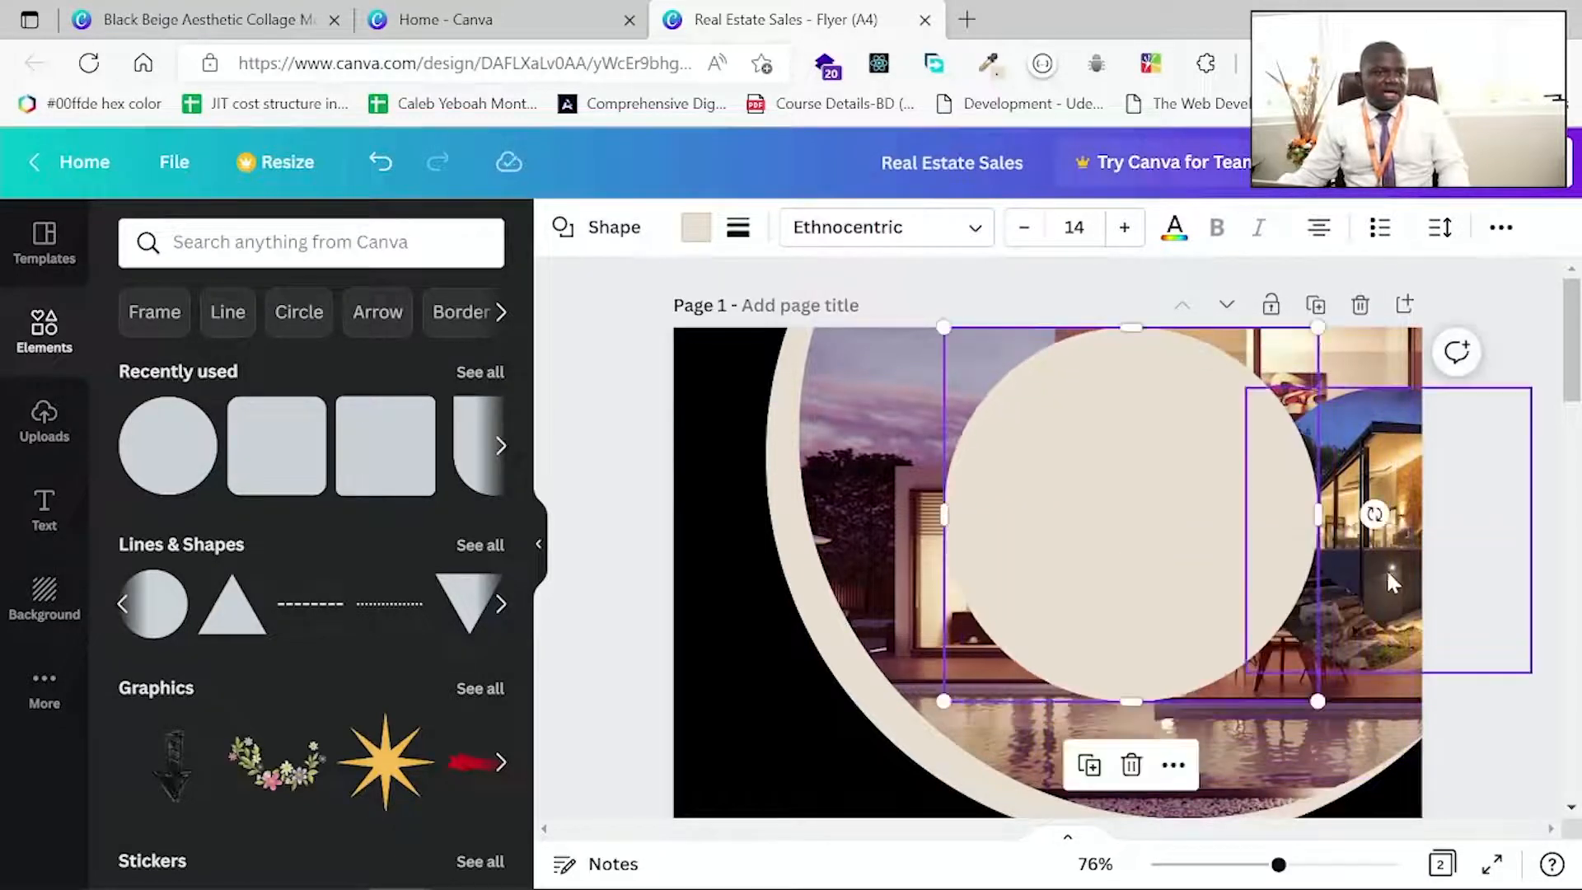
{"action": "left_click_drag", "start_coordinate": [1386, 569], "coordinate": [1300, 568]}
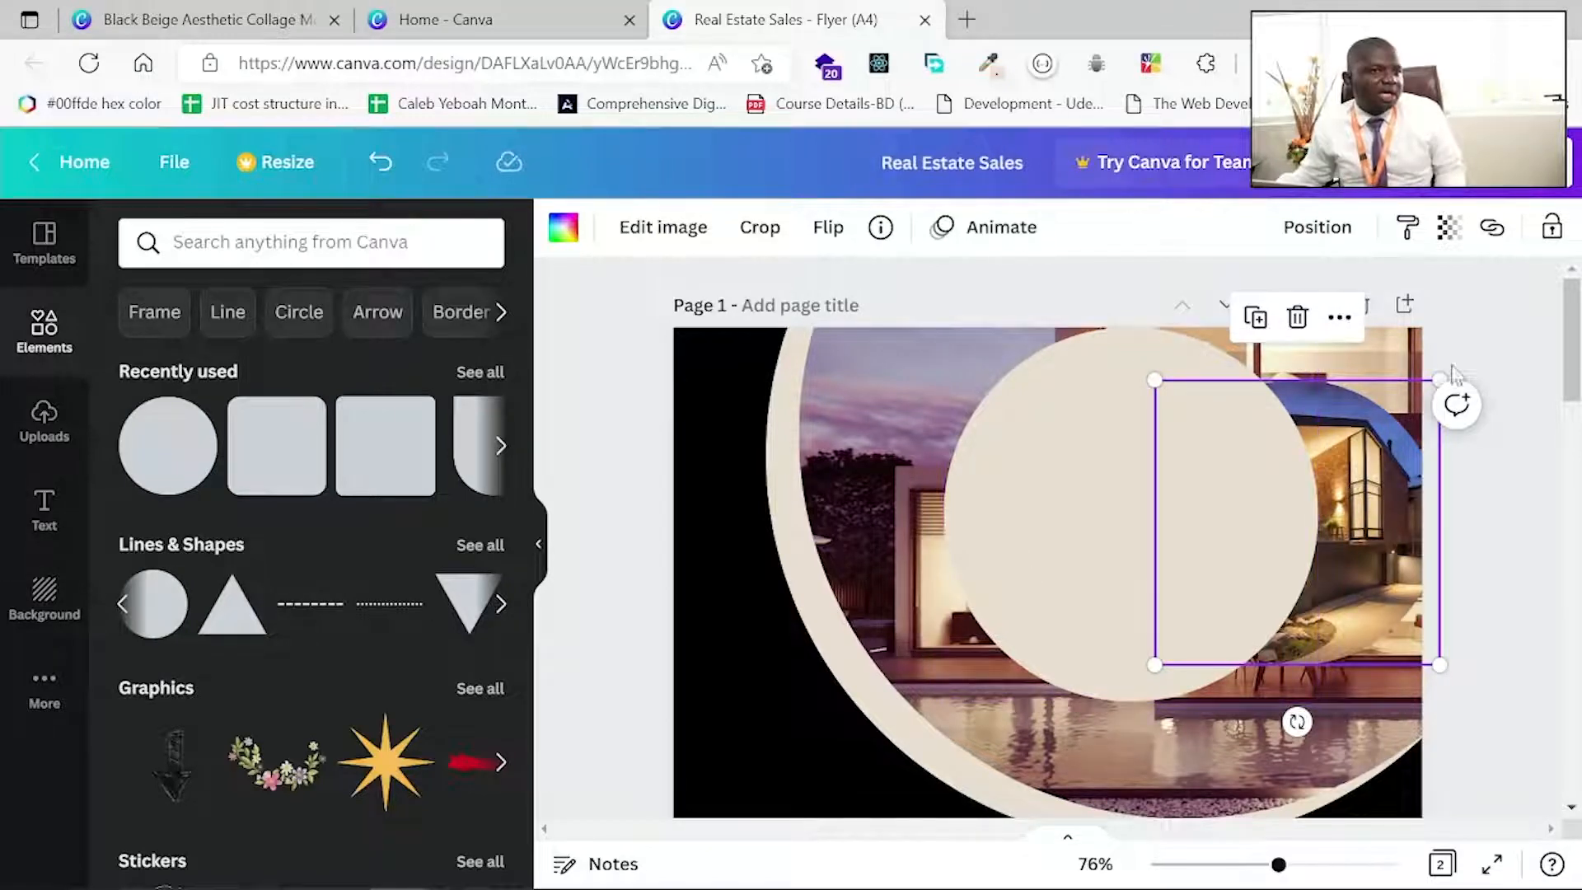
{"action": "left_click", "coordinate": [1316, 234]}
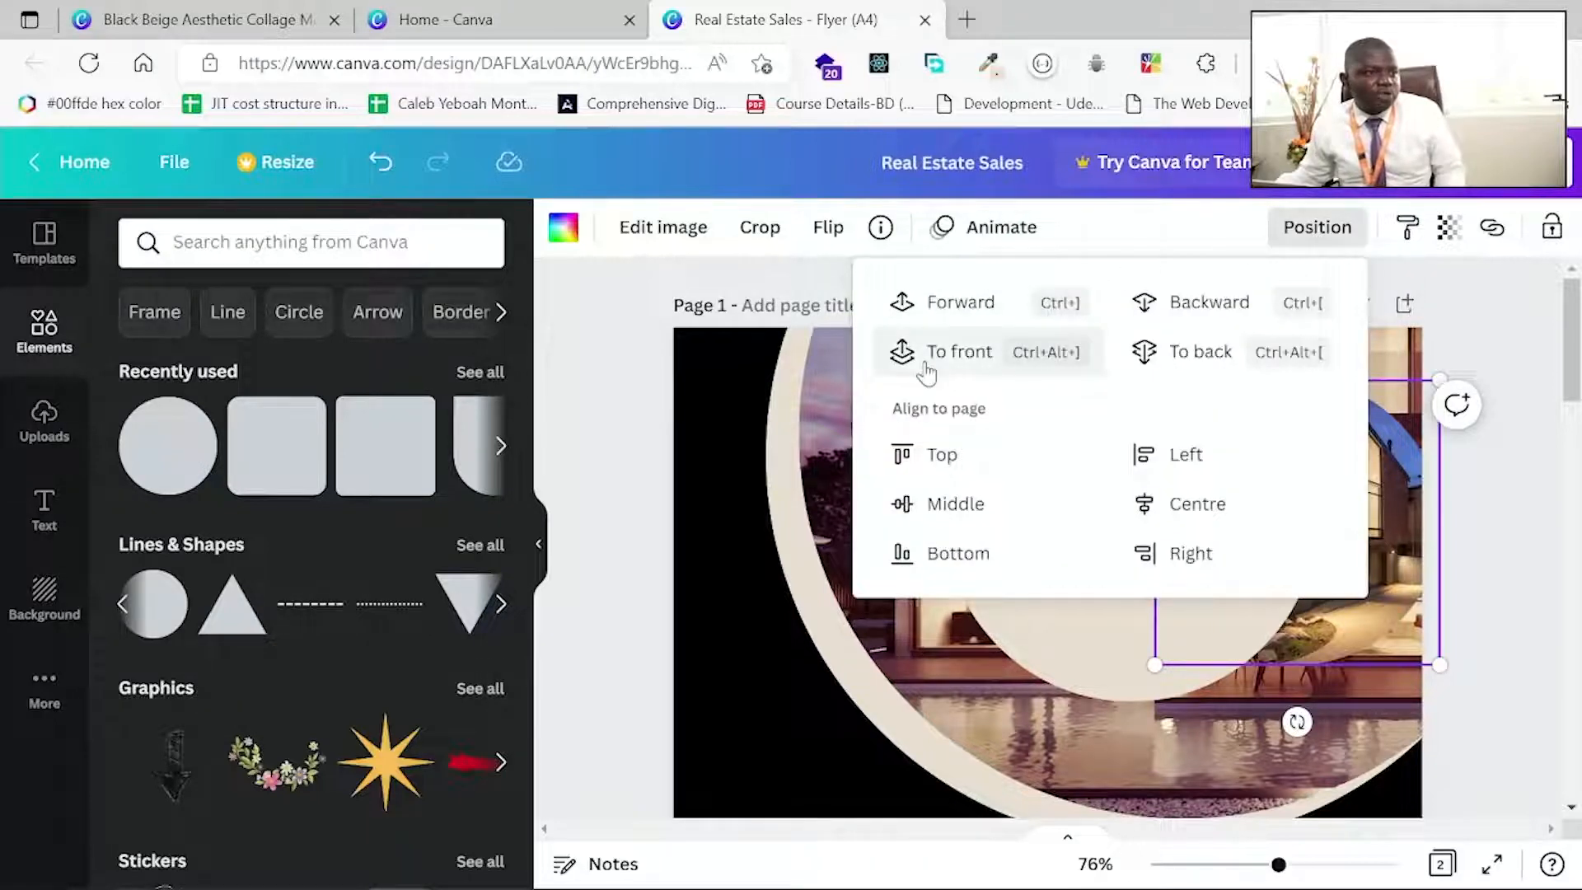
{"action": "left_click", "coordinate": [923, 301]}
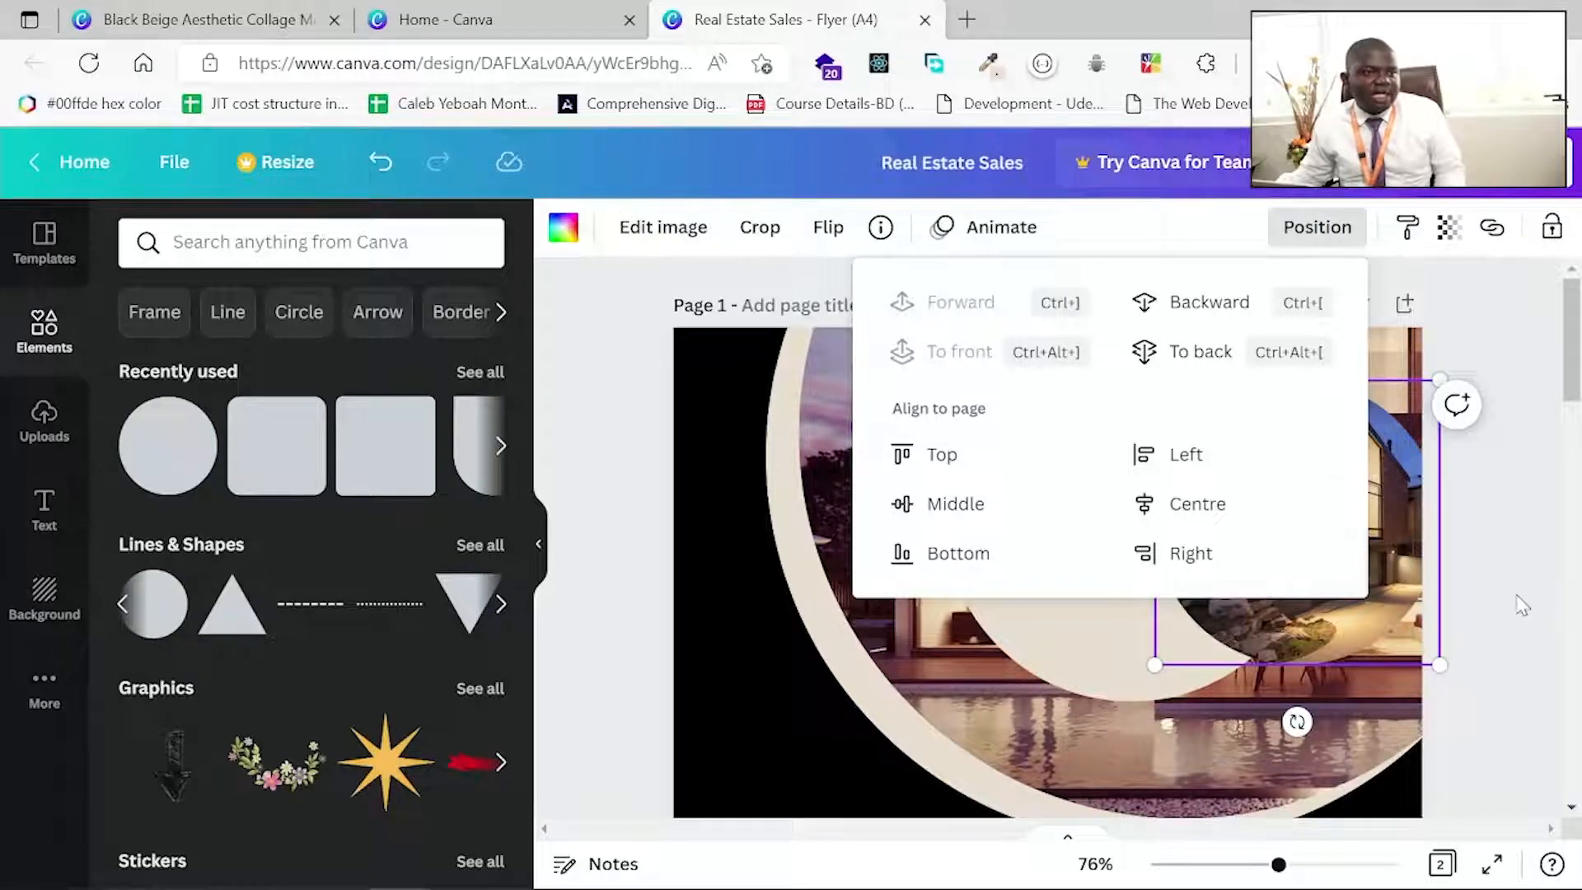
{"action": "left_click", "coordinate": [1525, 590]}
Move the small beige circle to page 1's right edge, partly off the page, and place the round house photo over it.
{"action": "left_click_drag", "start_coordinate": [1298, 546], "coordinate": [1515, 528]}
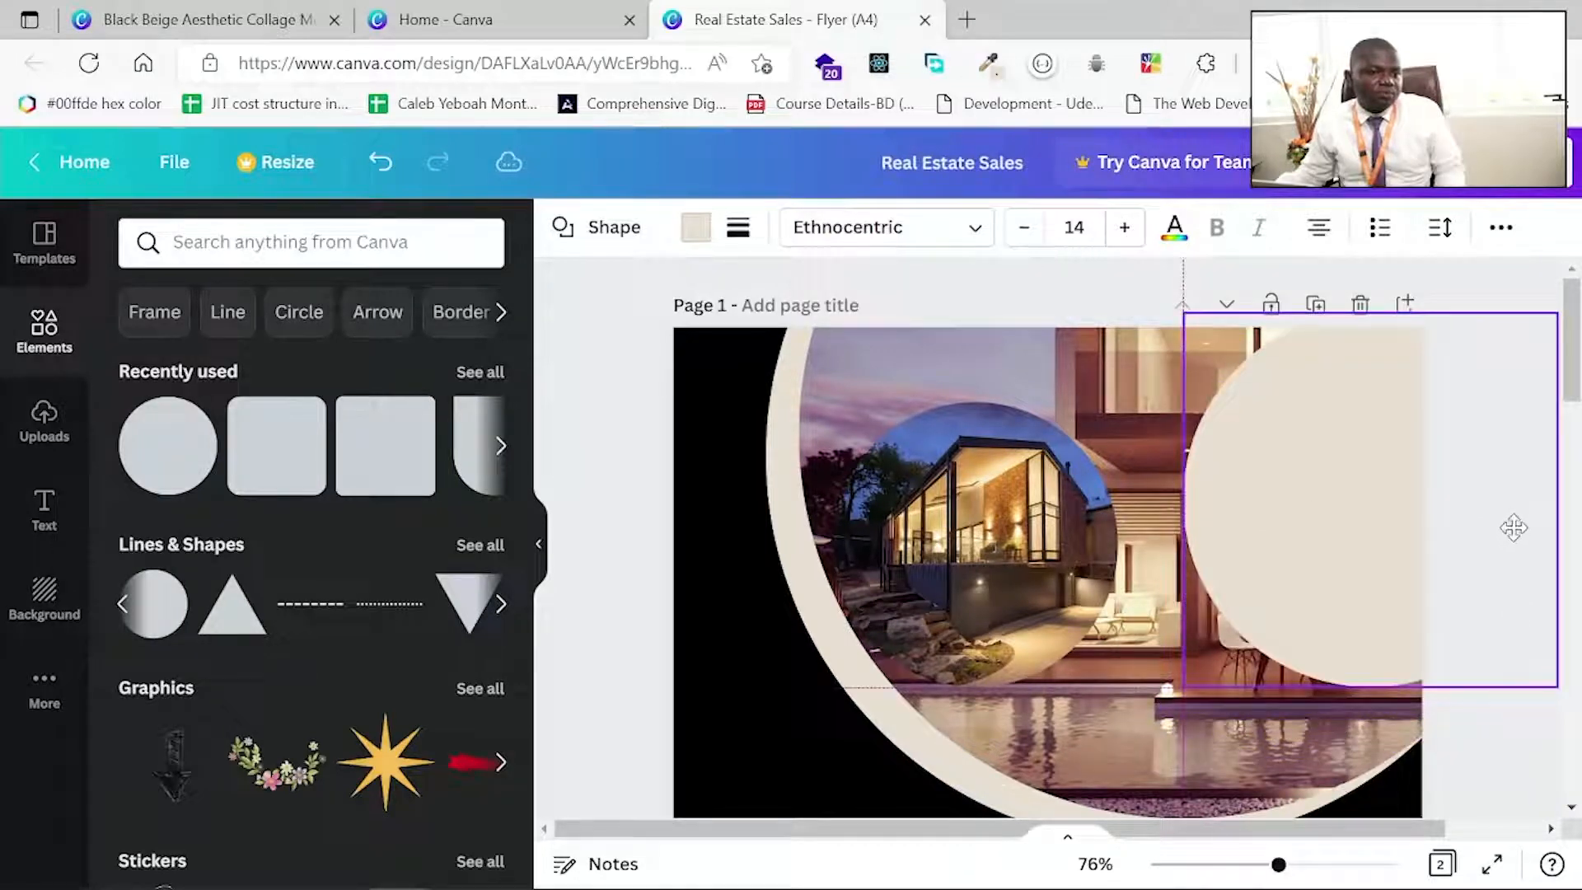
{"action": "left_click", "coordinate": [897, 548]}
{"action": "left_click_drag", "start_coordinate": [906, 544], "coordinate": [1269, 507]}
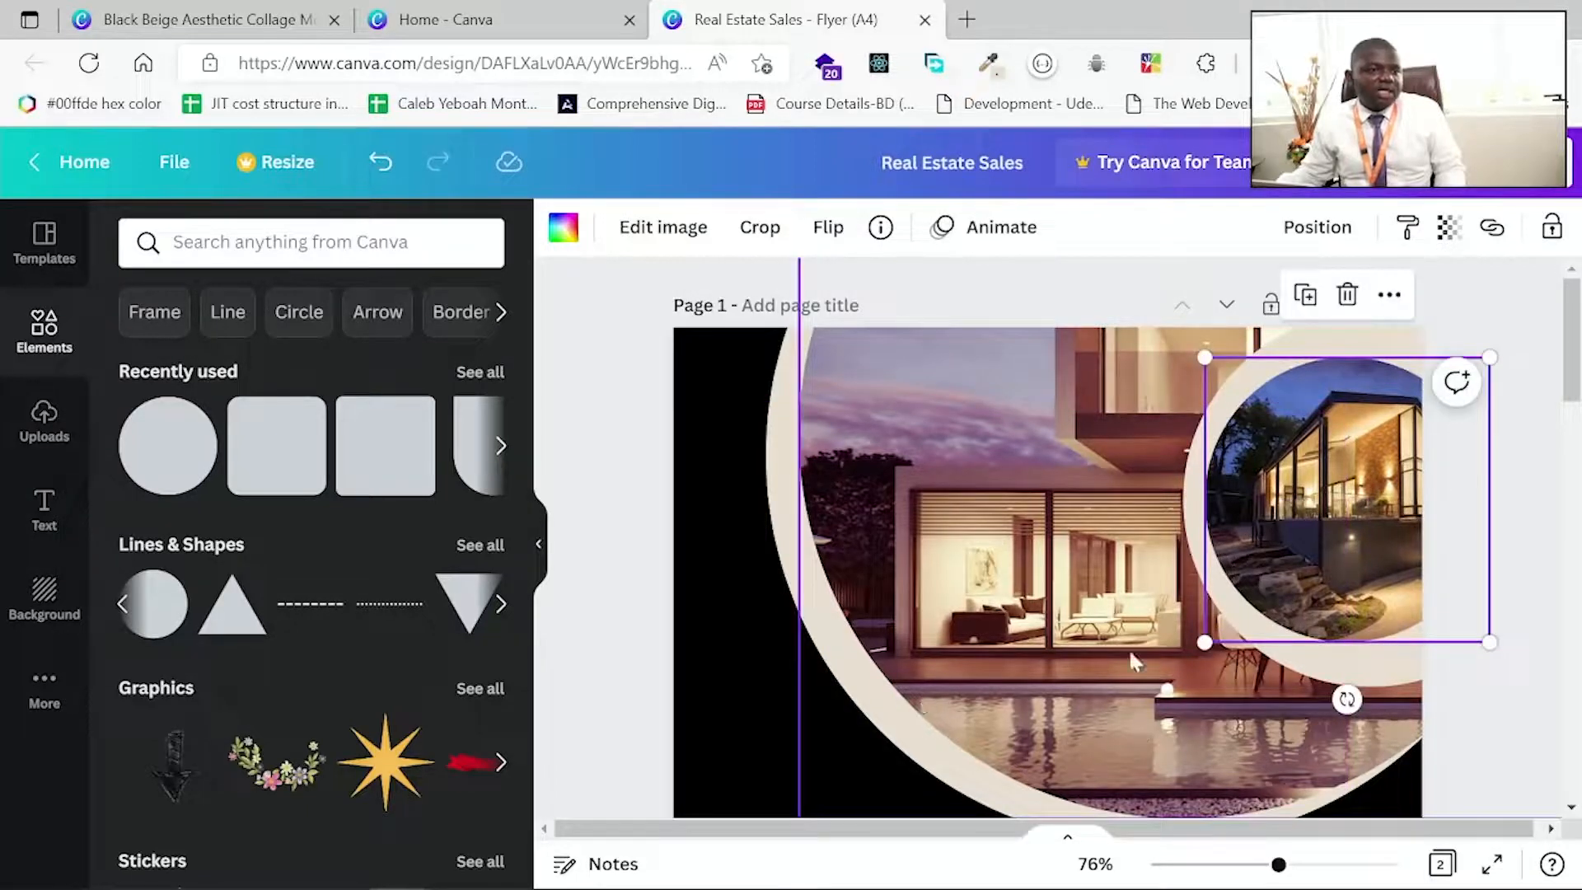
Shrink the small beige circle and centre it behind the round house photo, leaving a thin, even rim around the photo.
{"action": "left_click", "coordinate": [1355, 659]}
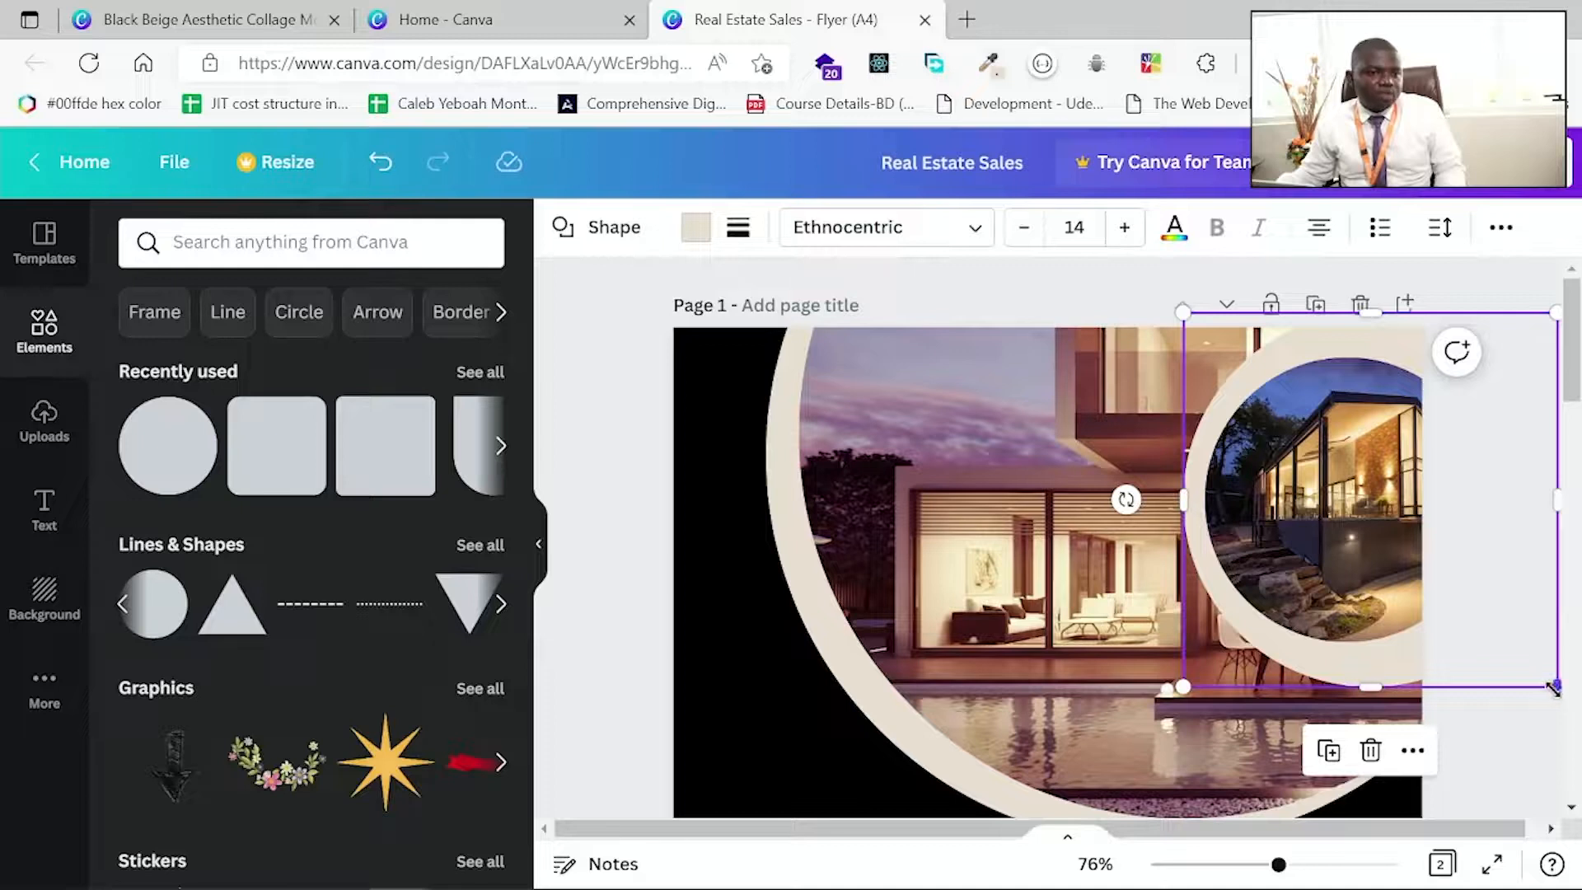
{"action": "left_click_drag", "start_coordinate": [1555, 688], "coordinate": [1527, 652]}
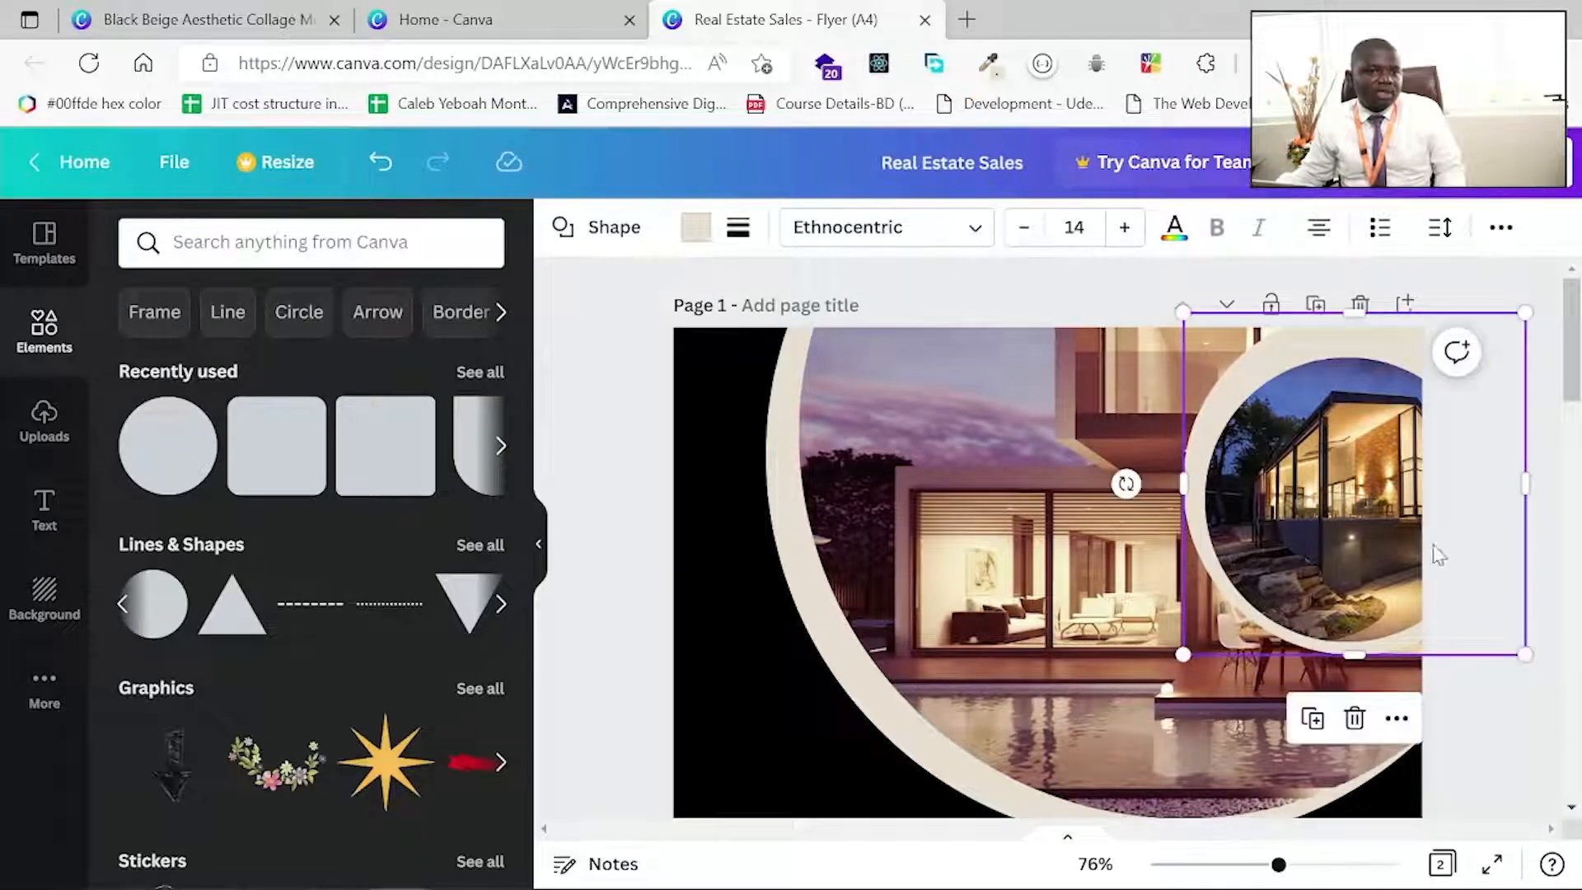
{"action": "left_click_drag", "start_coordinate": [1204, 357], "coordinate": [1204, 379]}
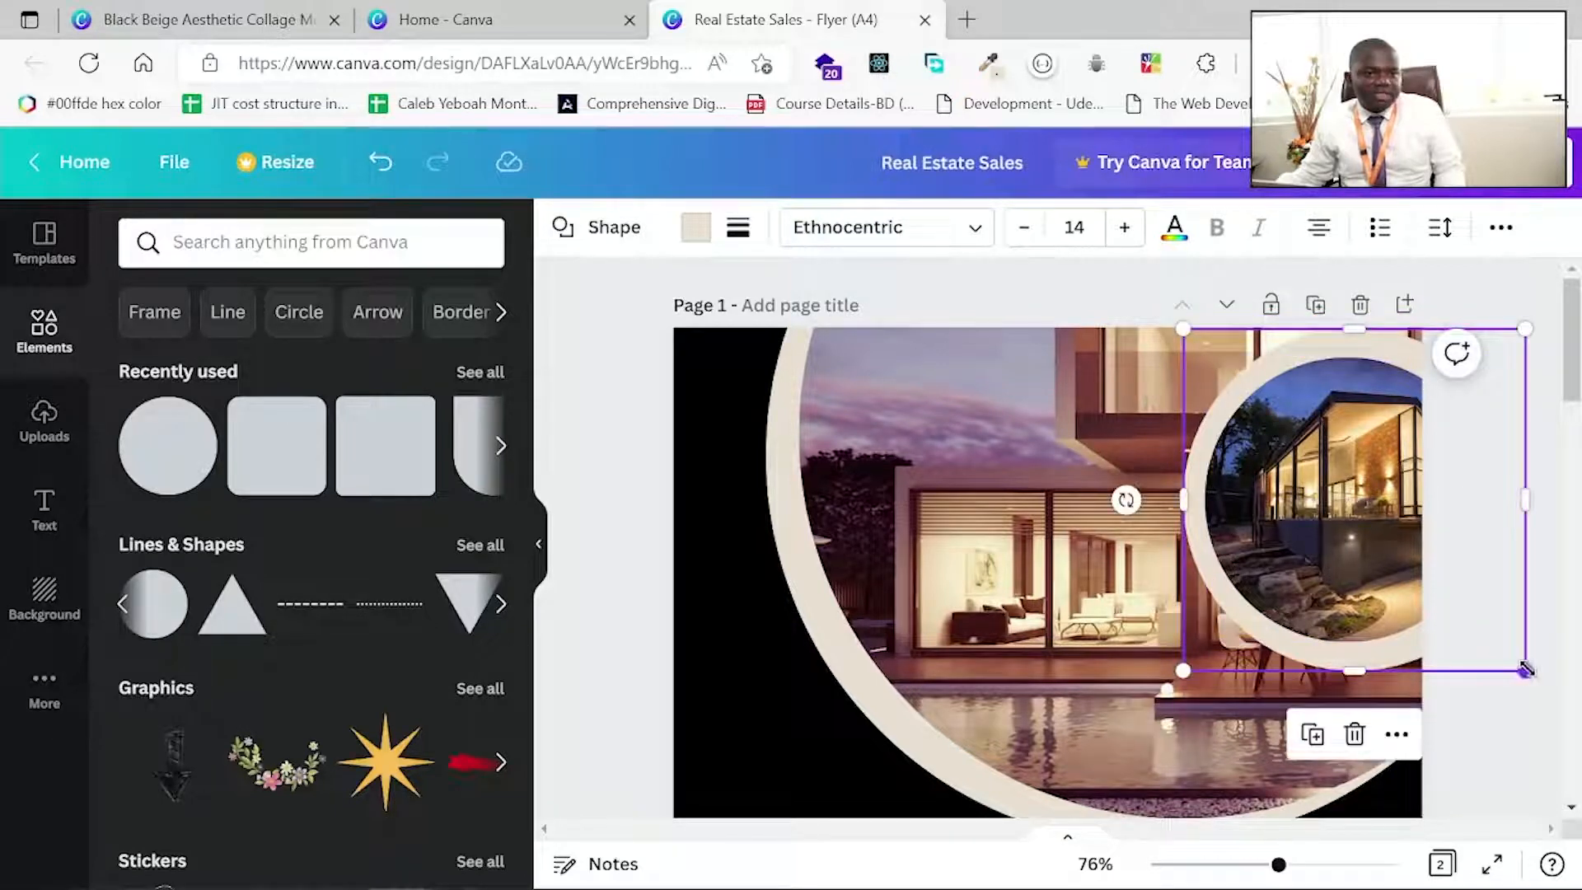
{"action": "mouse_move", "coordinate": [1526, 670]}
{"action": "left_mouse_down"}
{"action": "mouse_move", "coordinate": [1507, 647]}
{"action": "mouse_move", "coordinate": [1518, 663]}
{"action": "left_mouse_up"}
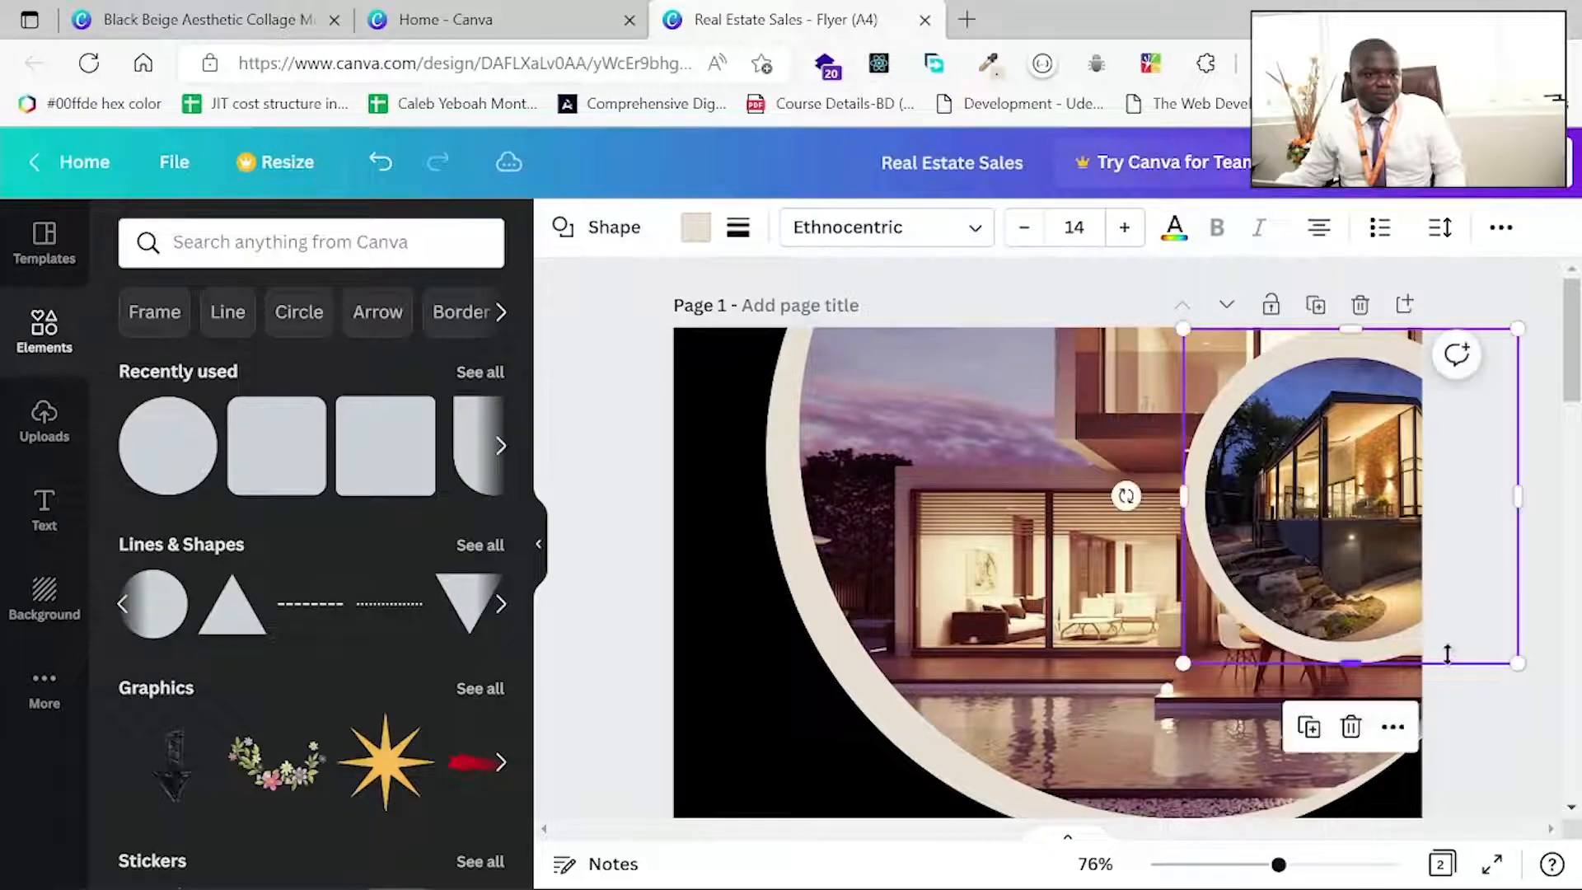
{"action": "left_click_drag", "start_coordinate": [1374, 650], "coordinate": [1374, 655]}
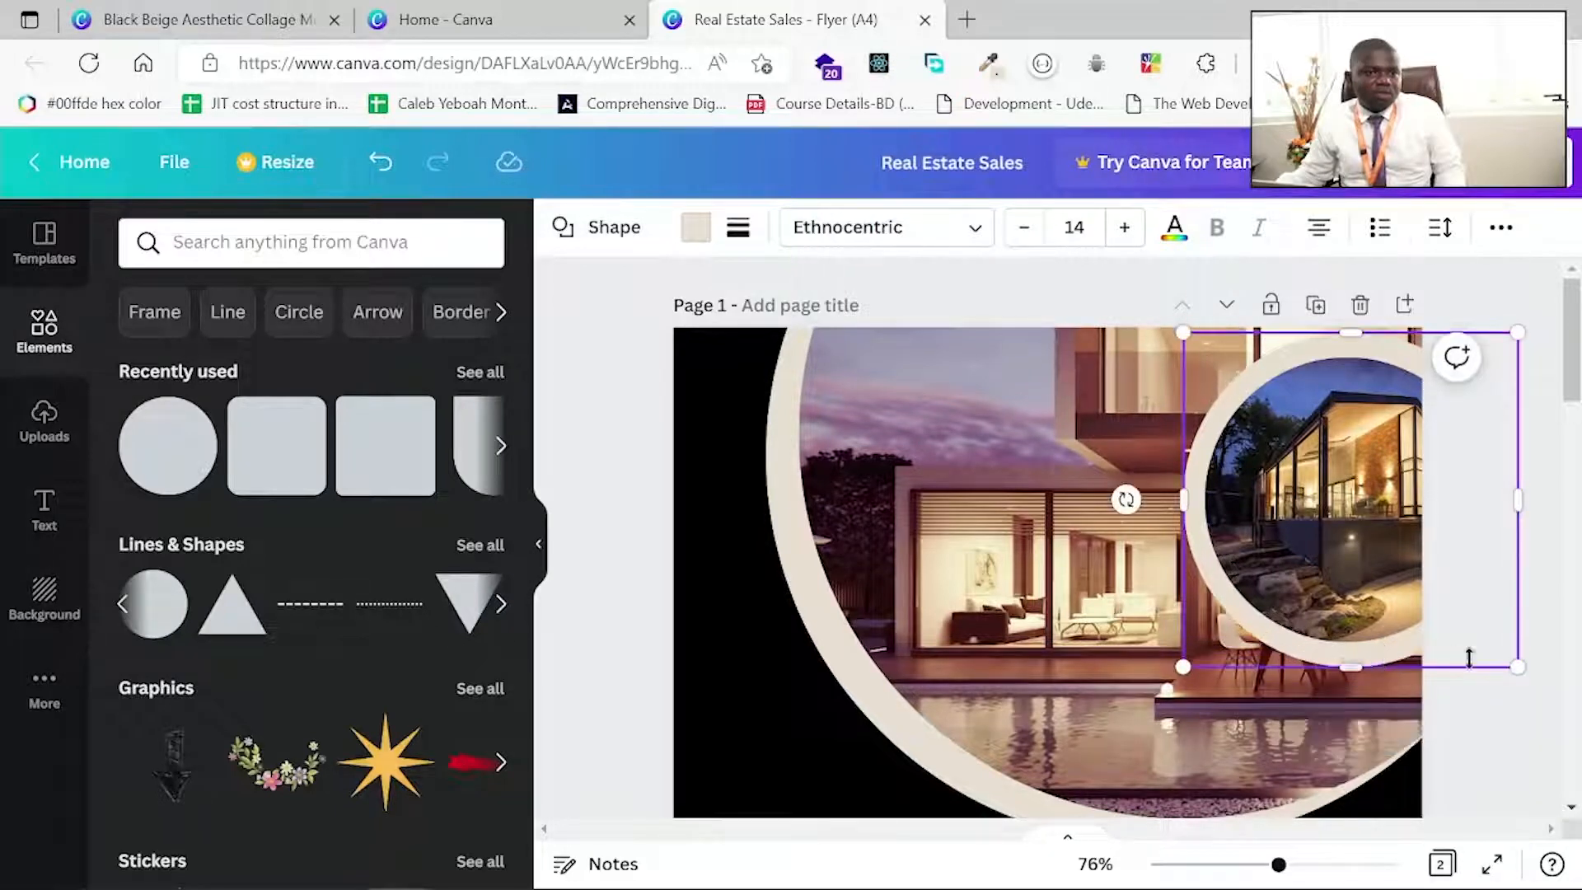
{"action": "left_click_drag", "start_coordinate": [1516, 666], "coordinate": [1481, 646]}
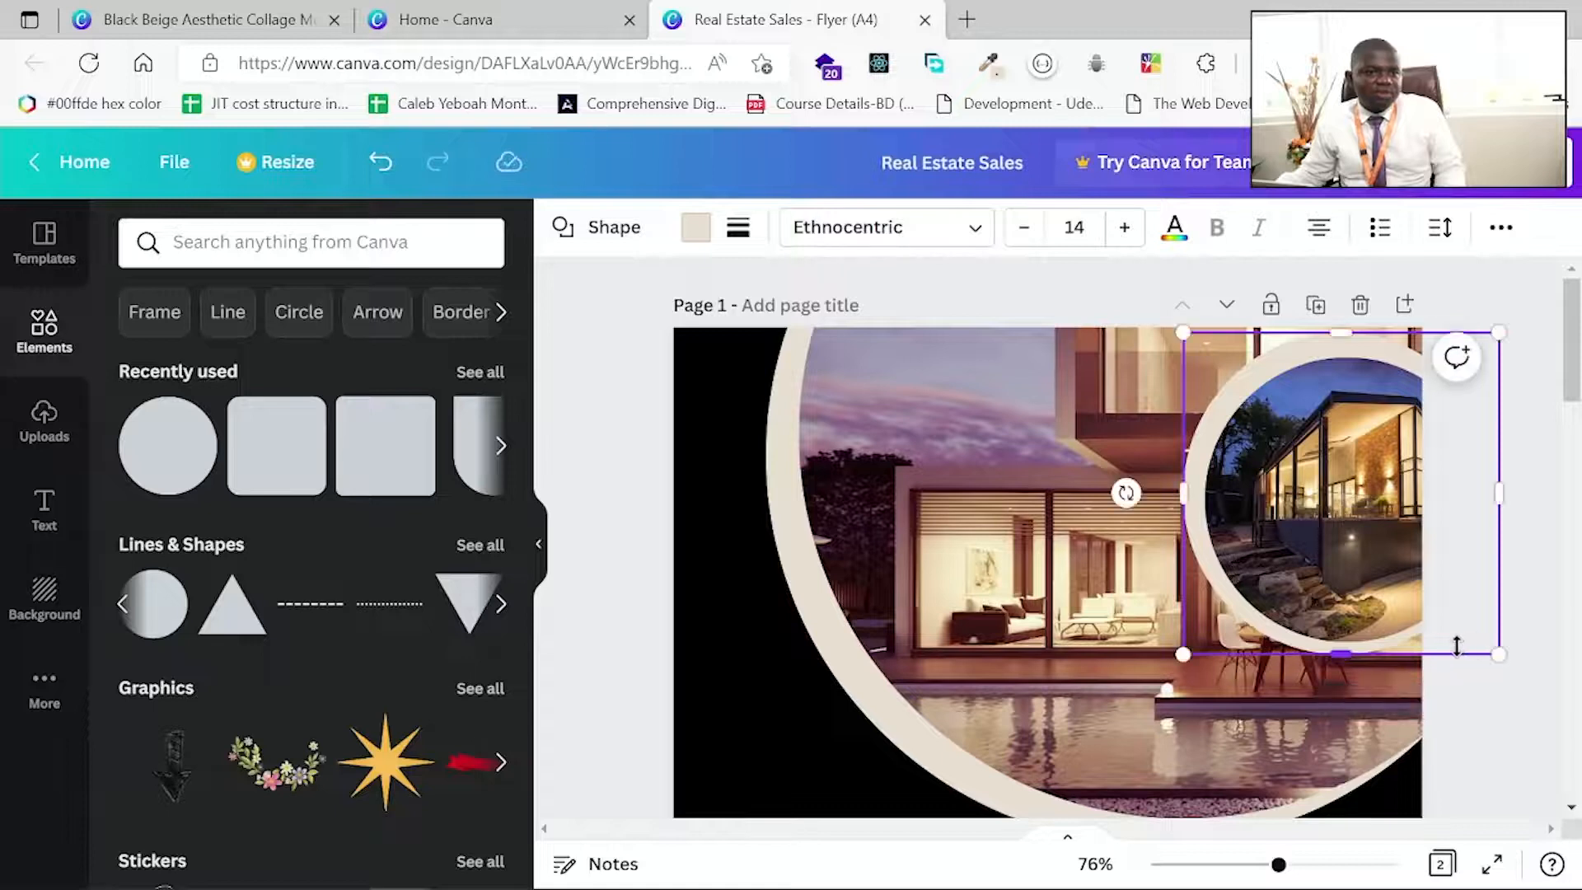
{"action": "left_click_drag", "start_coordinate": [1198, 356], "coordinate": [1209, 364]}
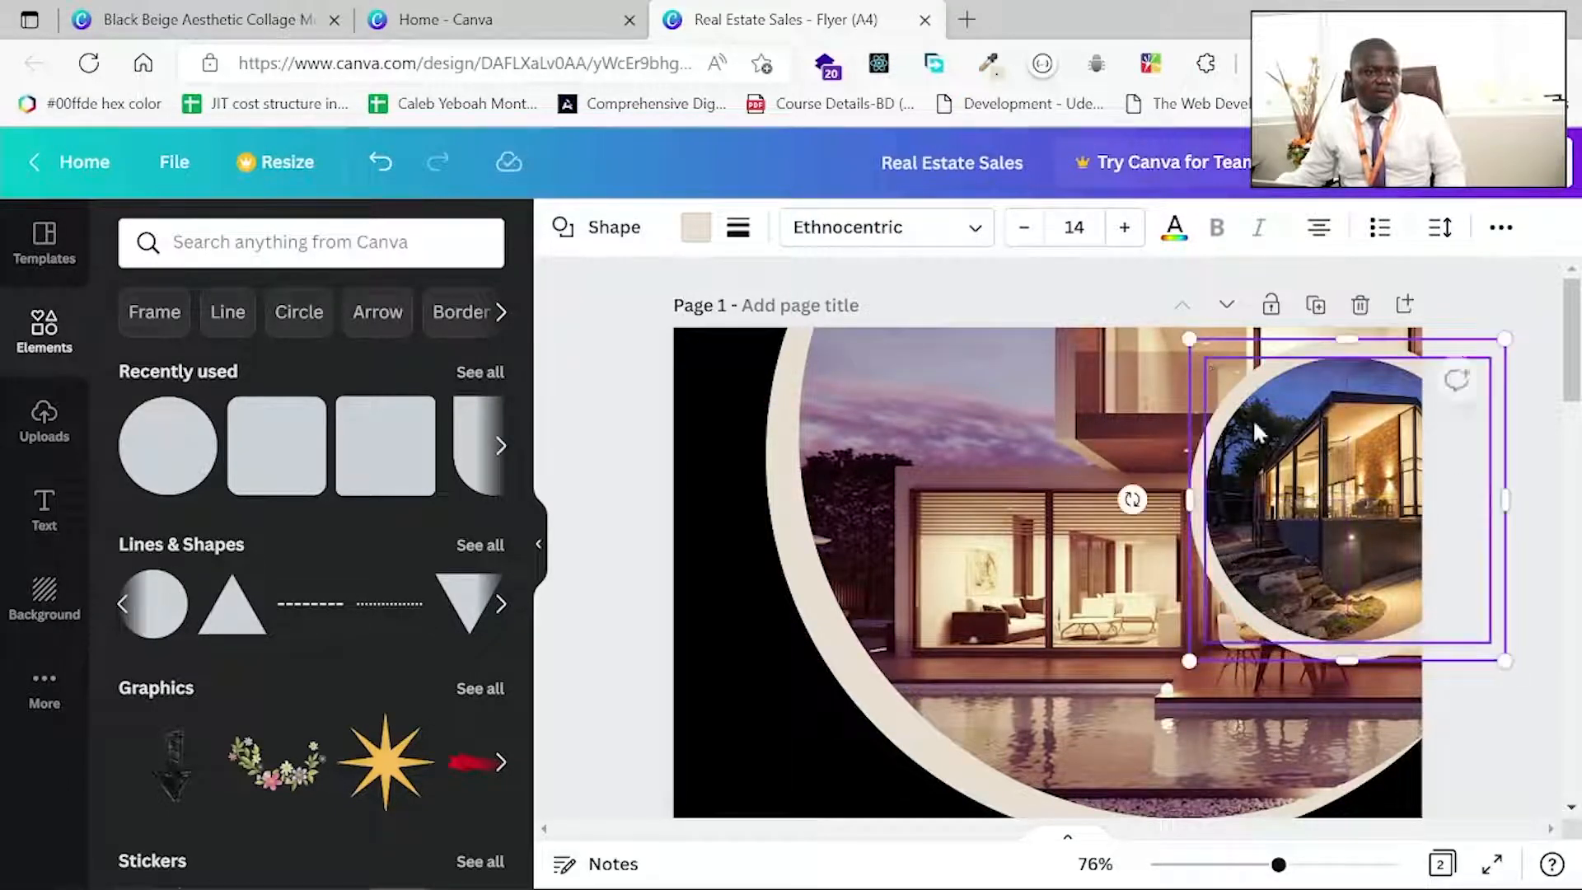
{"action": "left_click_drag", "start_coordinate": [1505, 658], "coordinate": [1491, 646]}
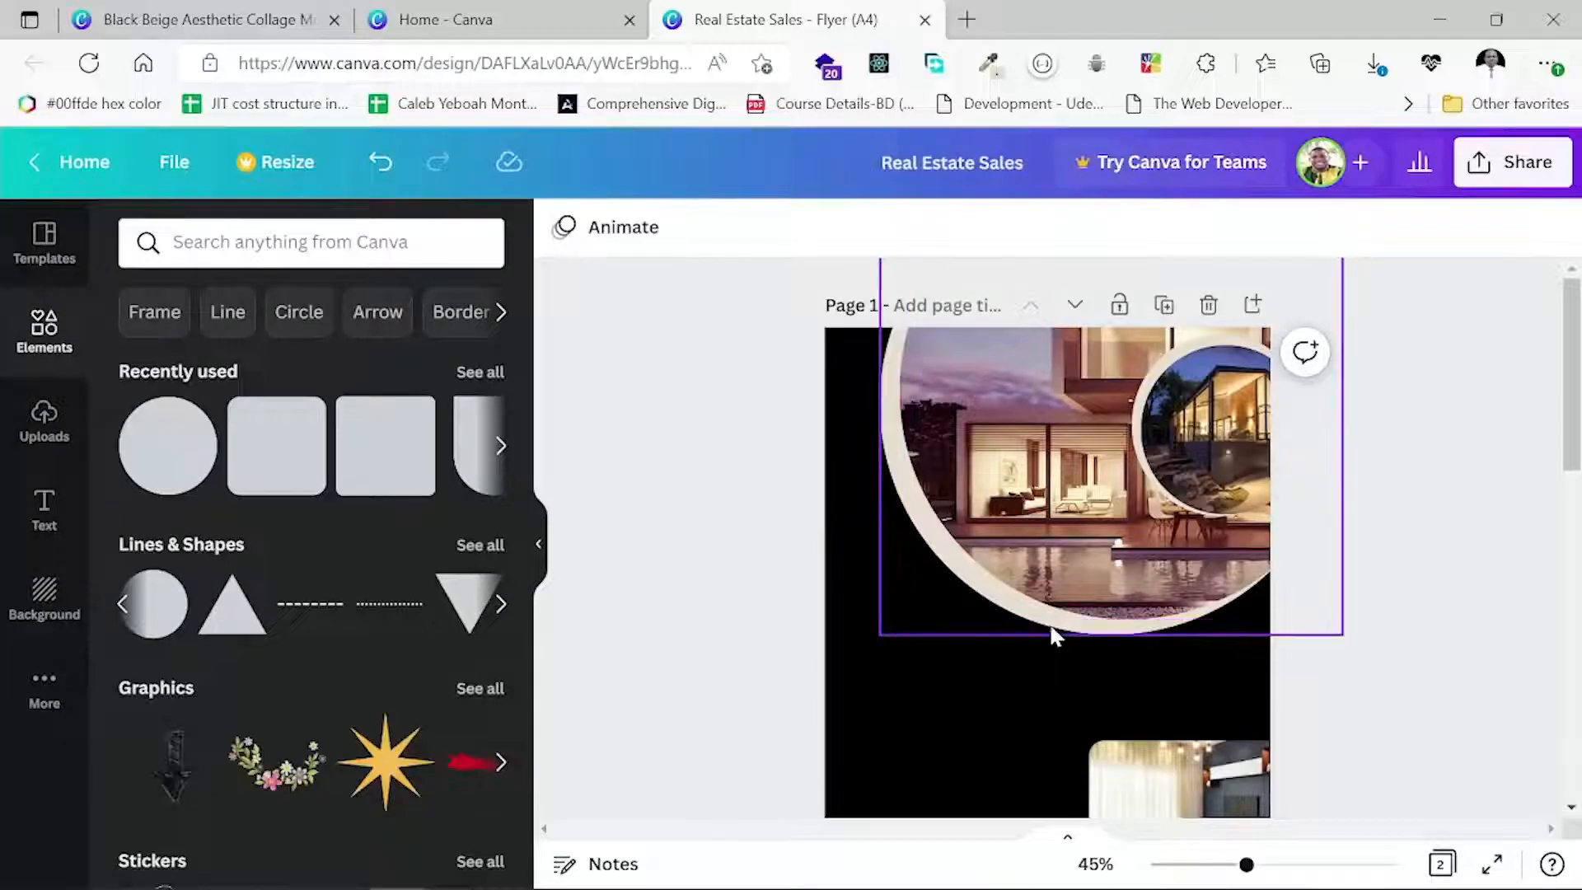
{"action": "left_click", "coordinate": [1425, 558]}
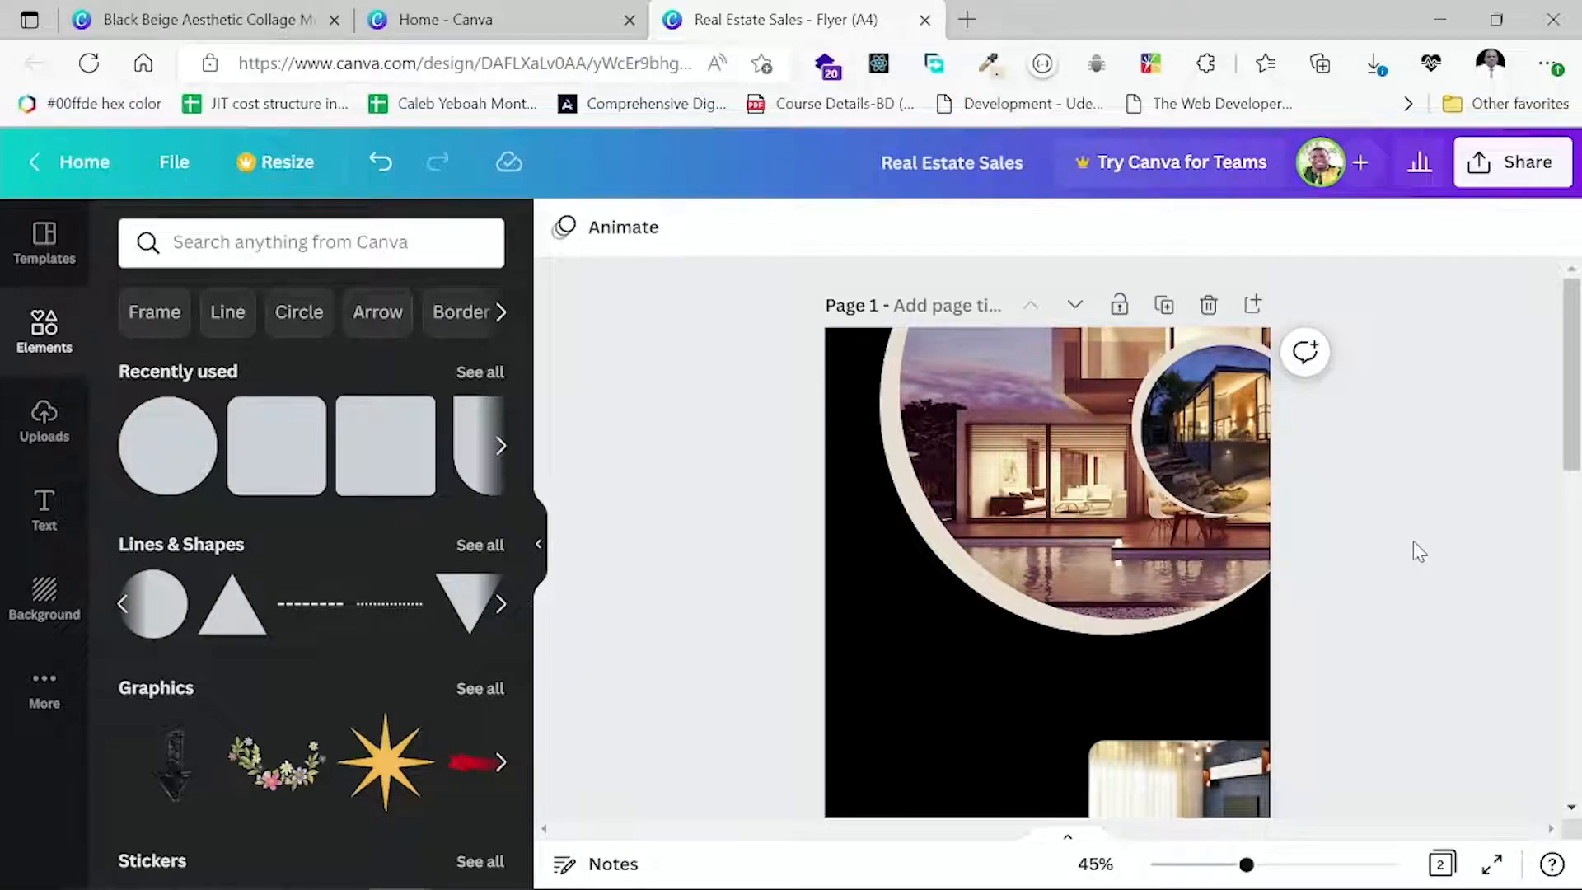
Change the fill of the small circle behind the round house photo to white.
{"action": "left_click", "coordinate": [1165, 381]}
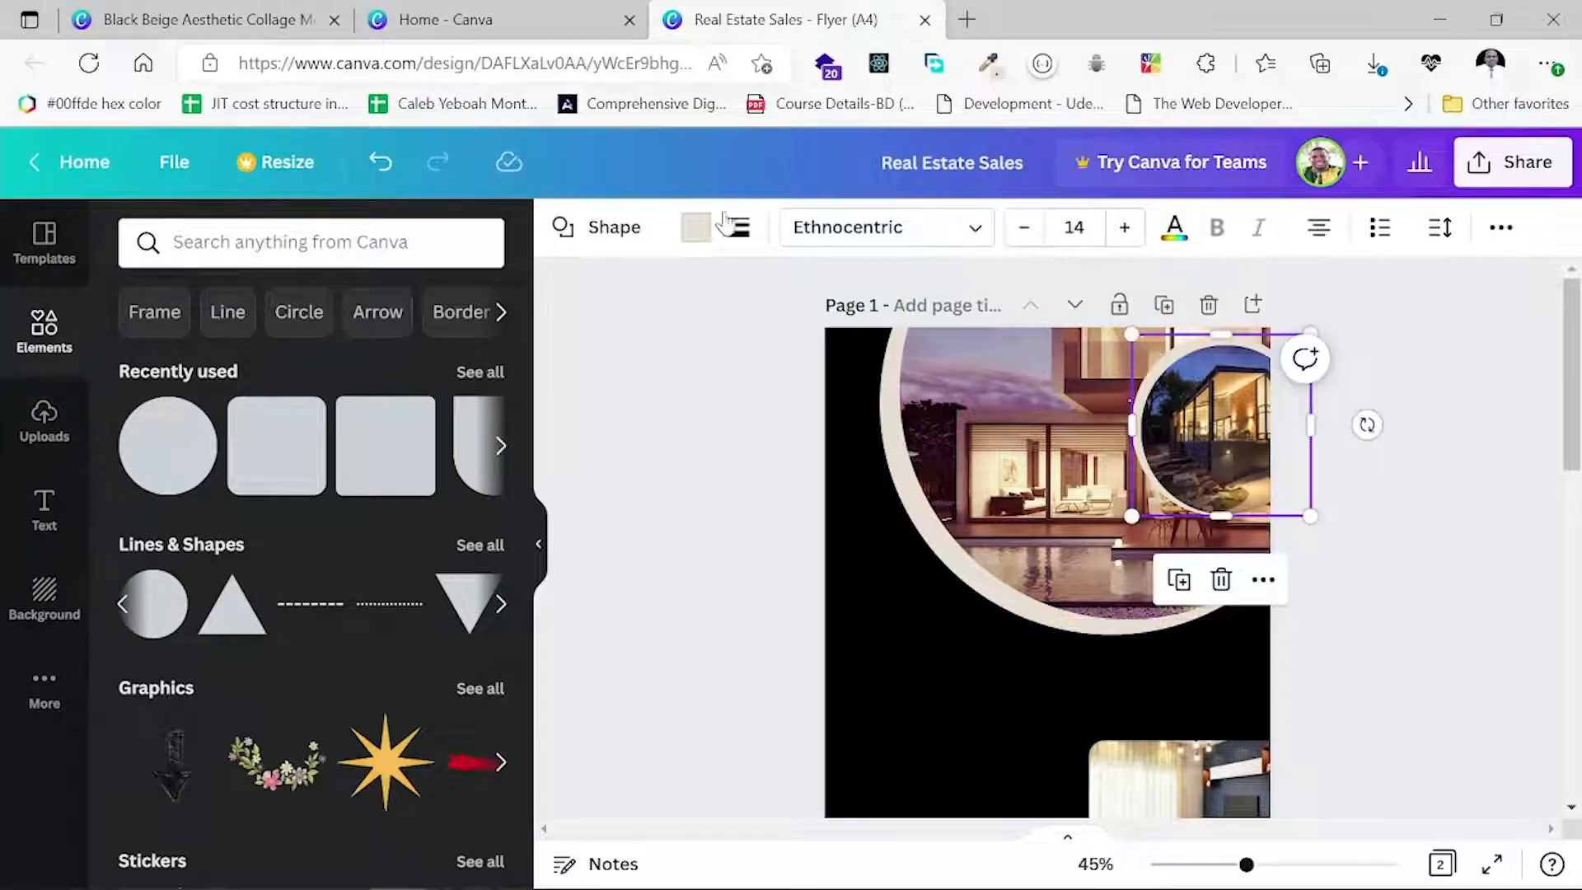
{"action": "left_click", "coordinate": [695, 226]}
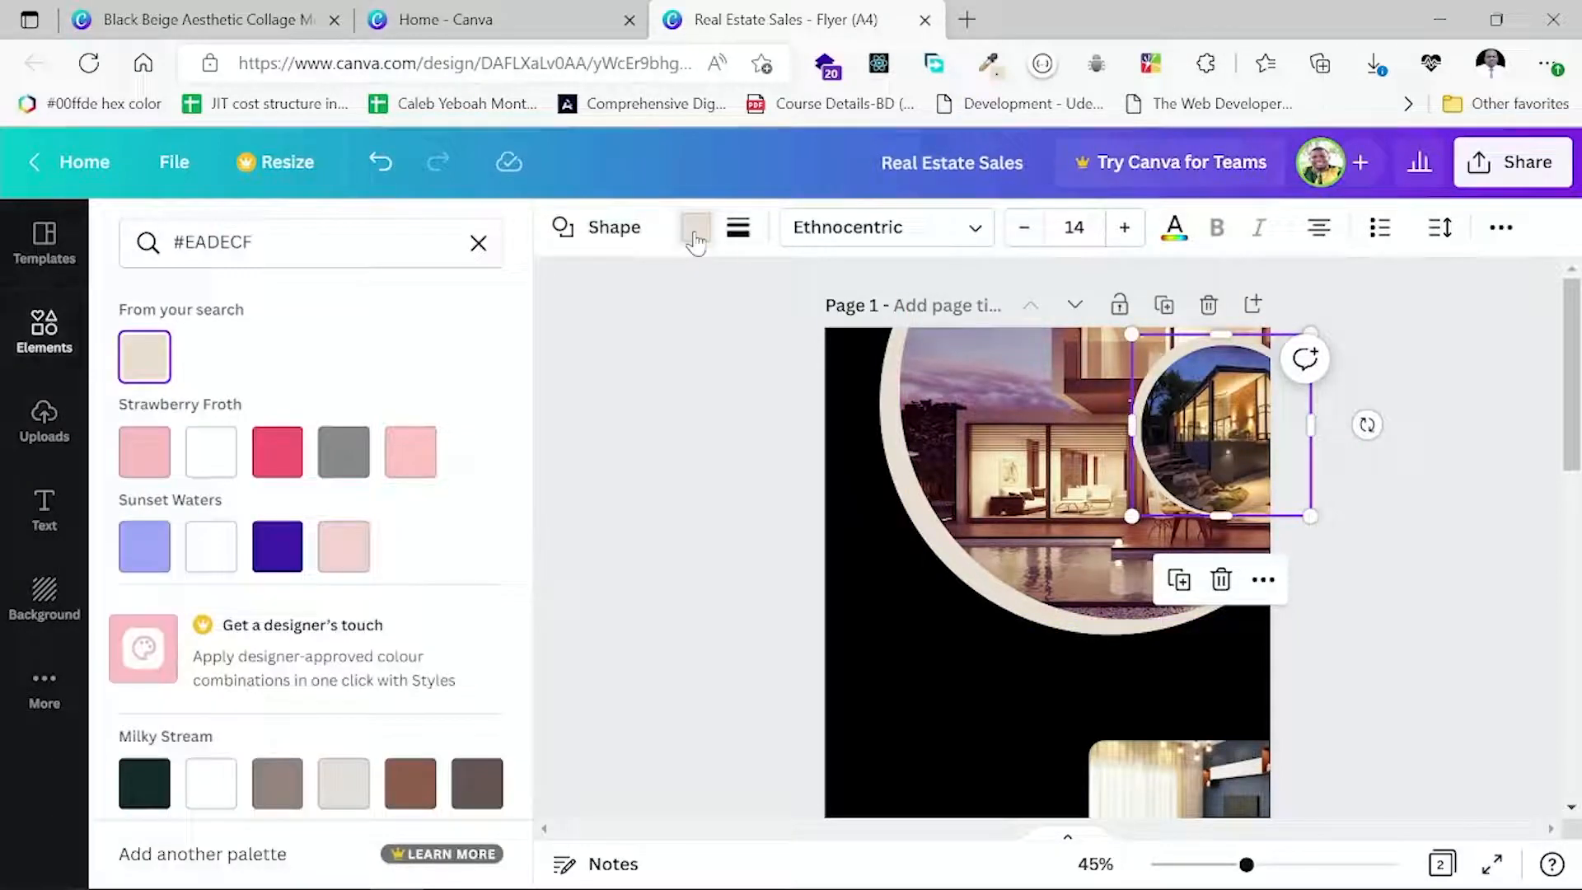
{"action": "left_click", "coordinate": [211, 451]}
{"action": "left_click", "coordinate": [1481, 549]}
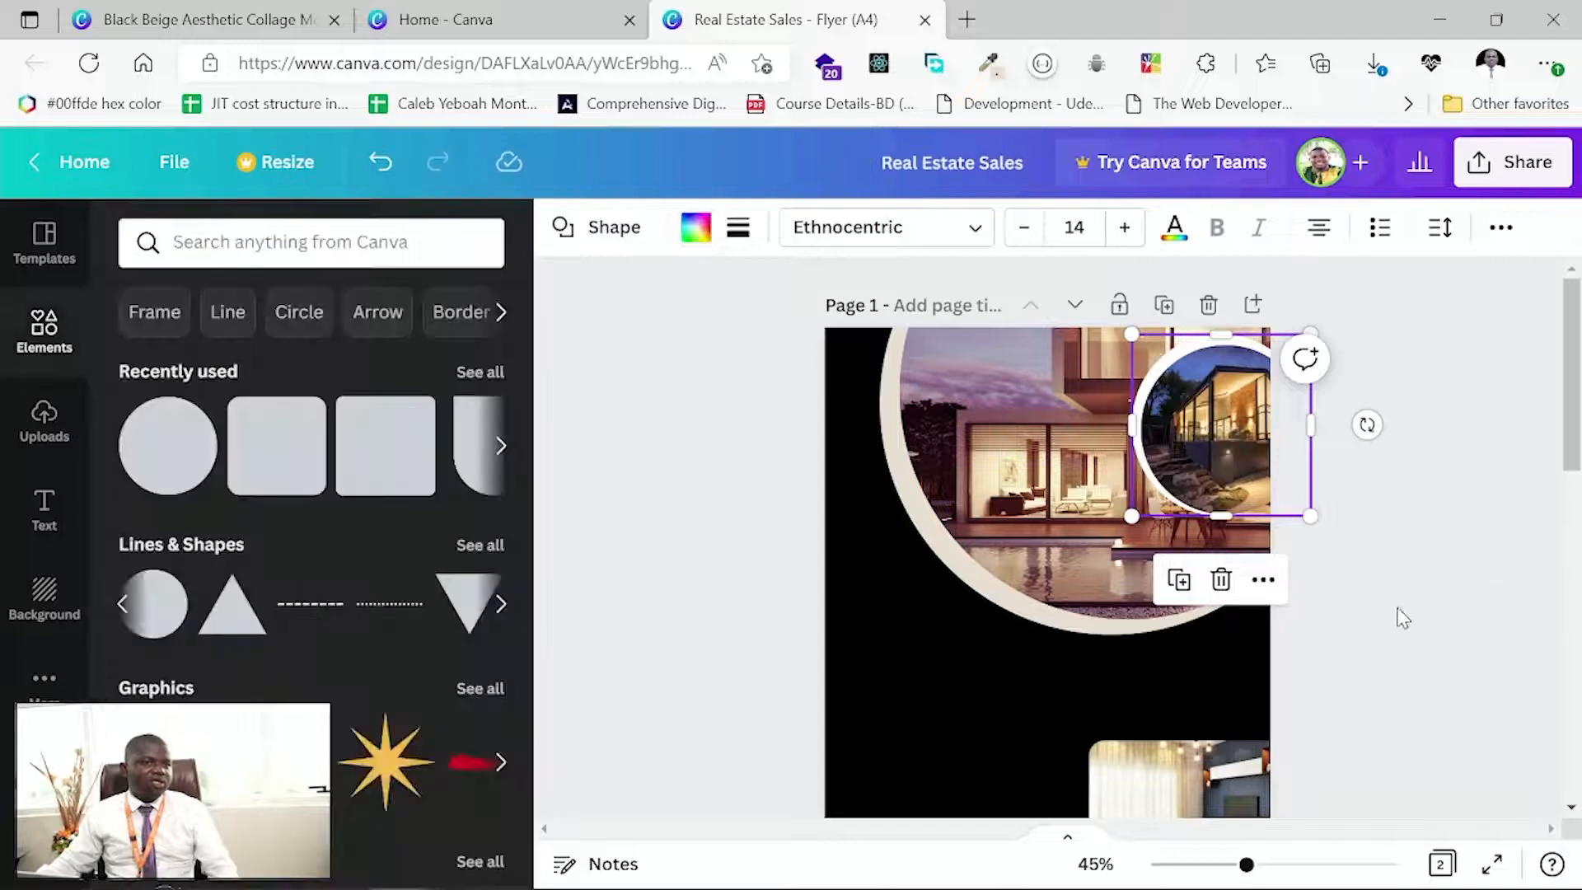
{"action": "left_click", "coordinate": [920, 697]}
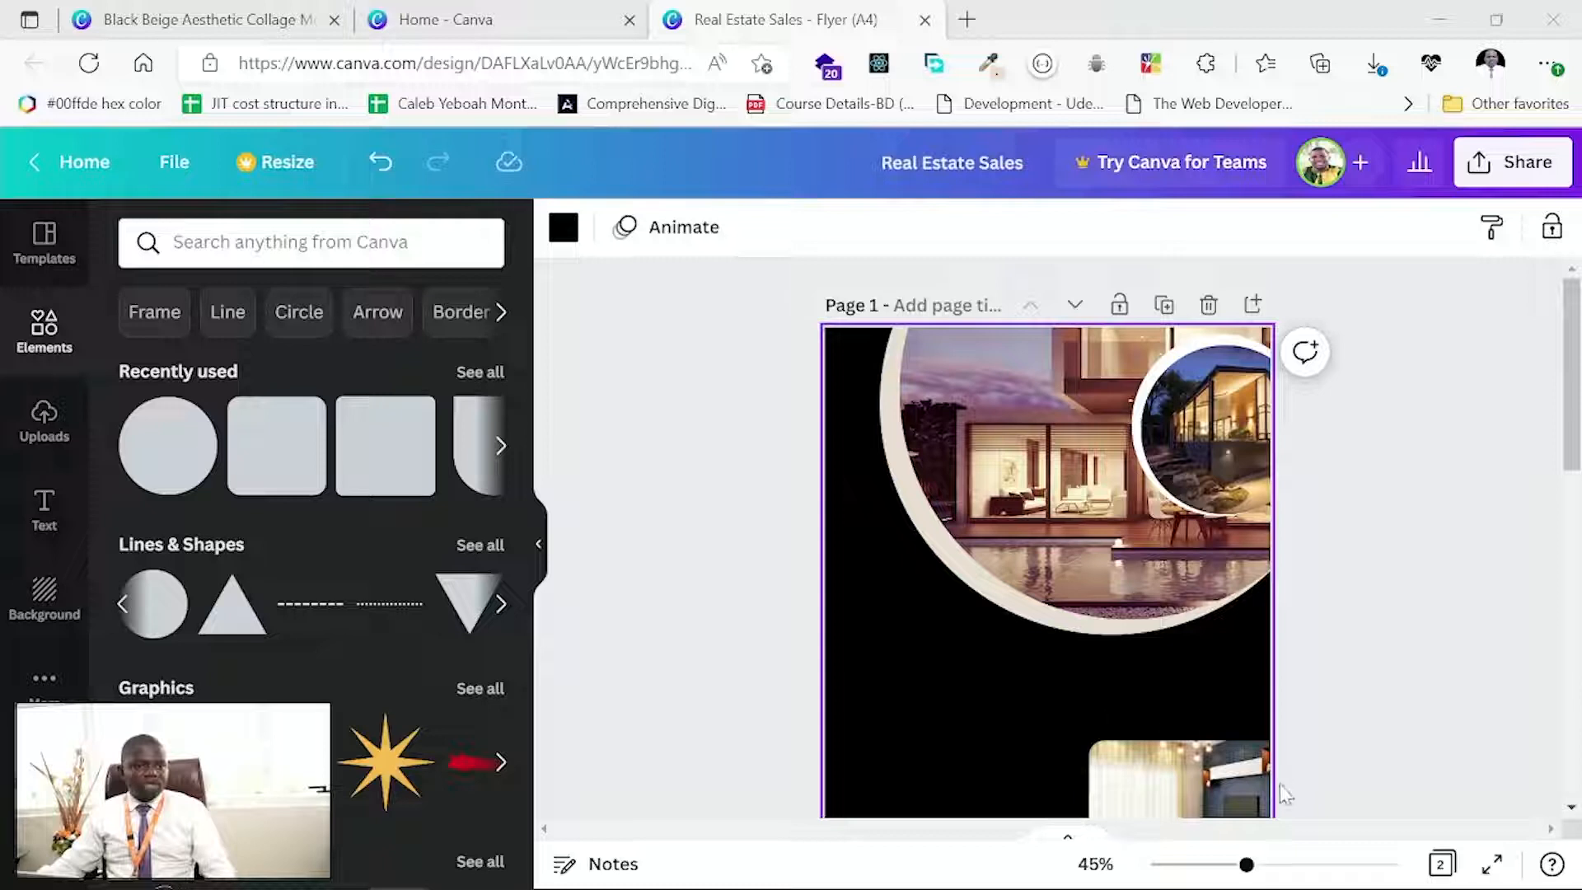
Move the living room photo slightly up from page 1's lower edge, keeping it running off the page's right side.
{"action": "scroll", "coordinate": [1387, 700], "scroll_direction": "down", "scroll_amount": 2}
{"action": "left_click", "coordinate": [1384, 708]}
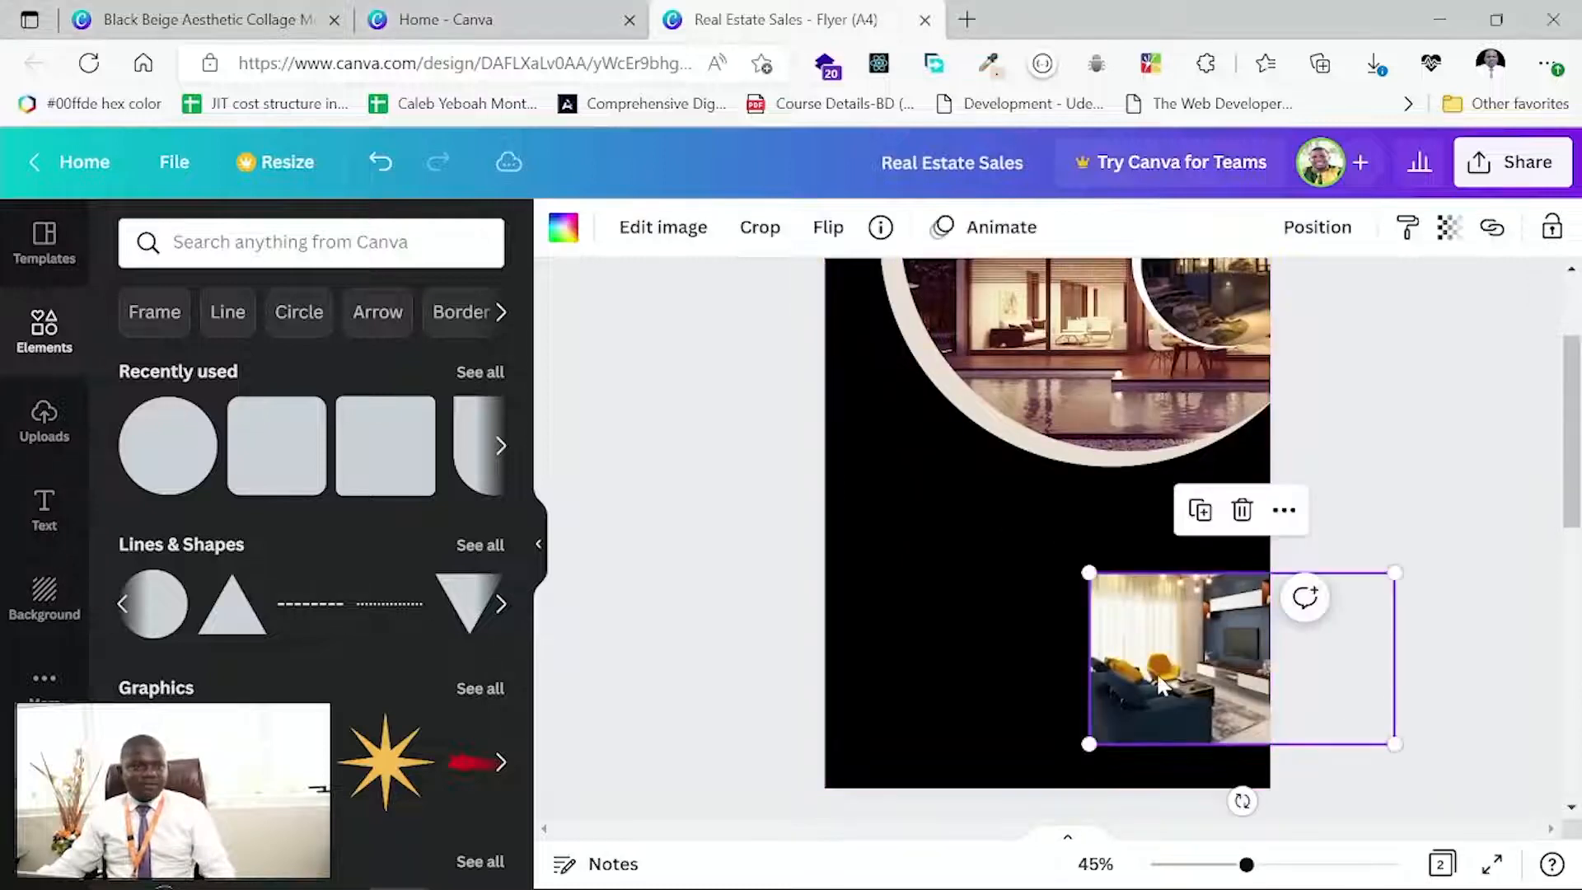
{"action": "mouse_move", "coordinate": [1158, 677]}
{"action": "left_mouse_down"}
{"action": "mouse_move", "coordinate": [1173, 650]}
{"action": "mouse_move", "coordinate": [1154, 650]}
{"action": "left_mouse_up"}
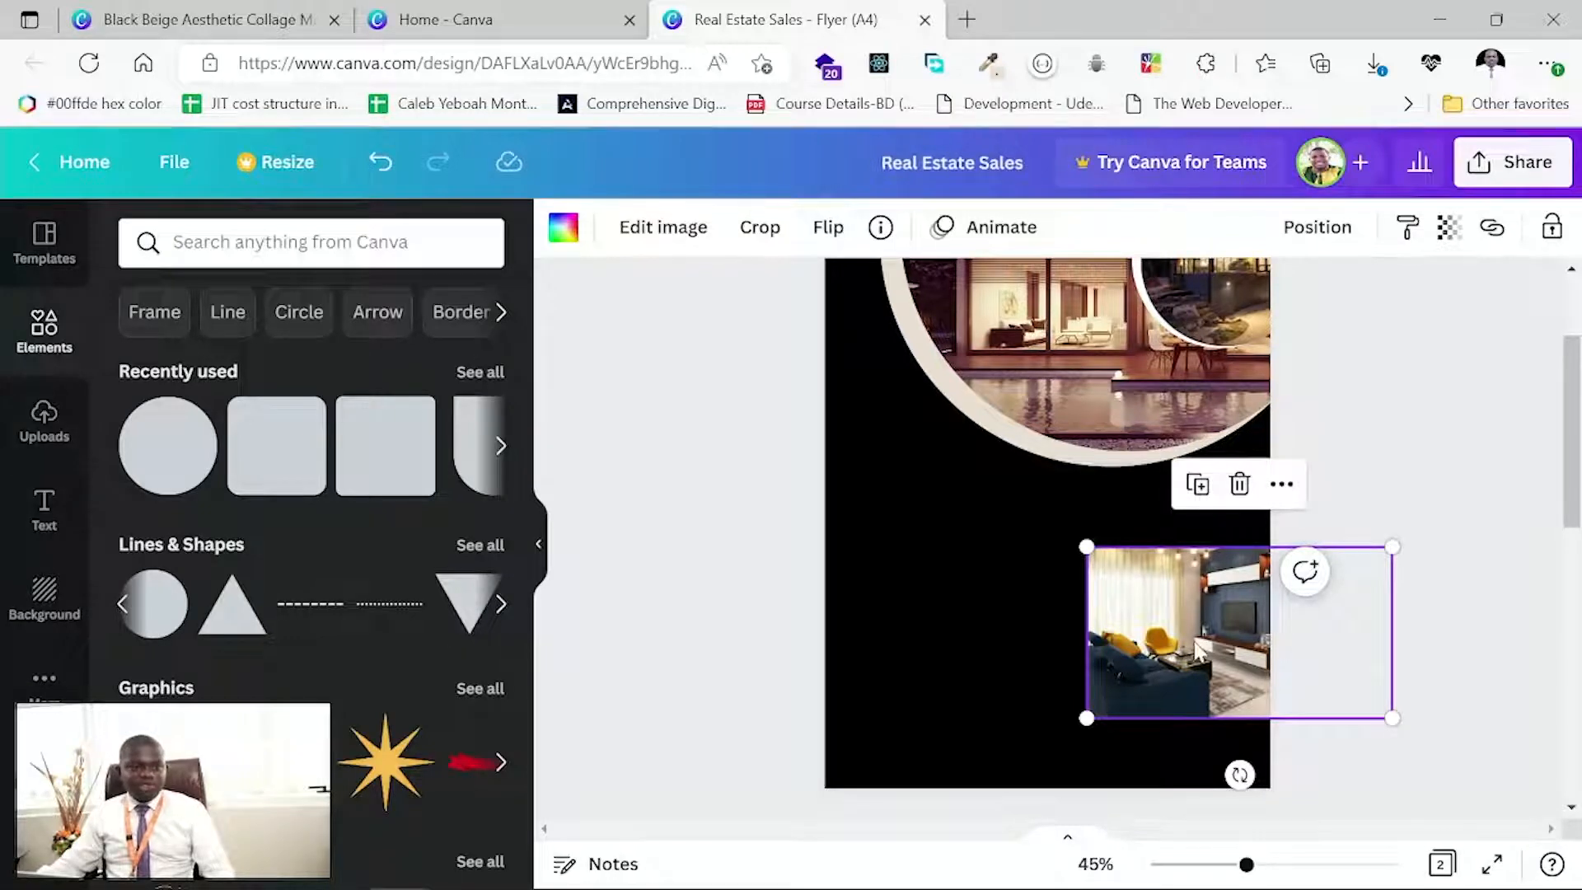
{"action": "left_click_drag", "start_coordinate": [1199, 655], "coordinate": [1194, 636]}
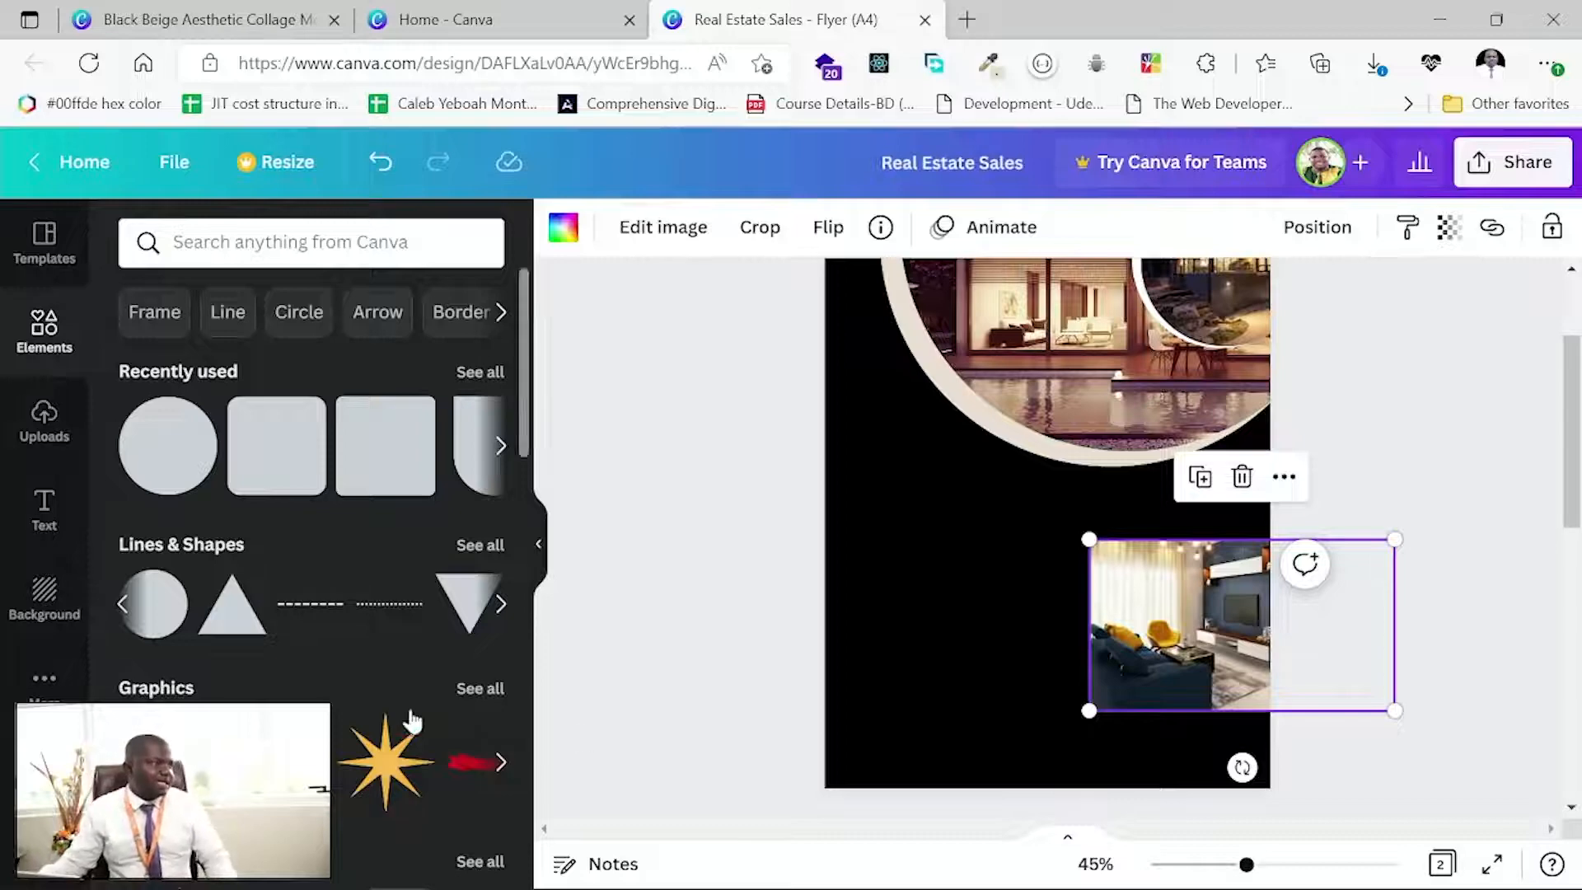
Browse the available text options and ready-made font combinations.
{"action": "left_click", "coordinate": [47, 504]}
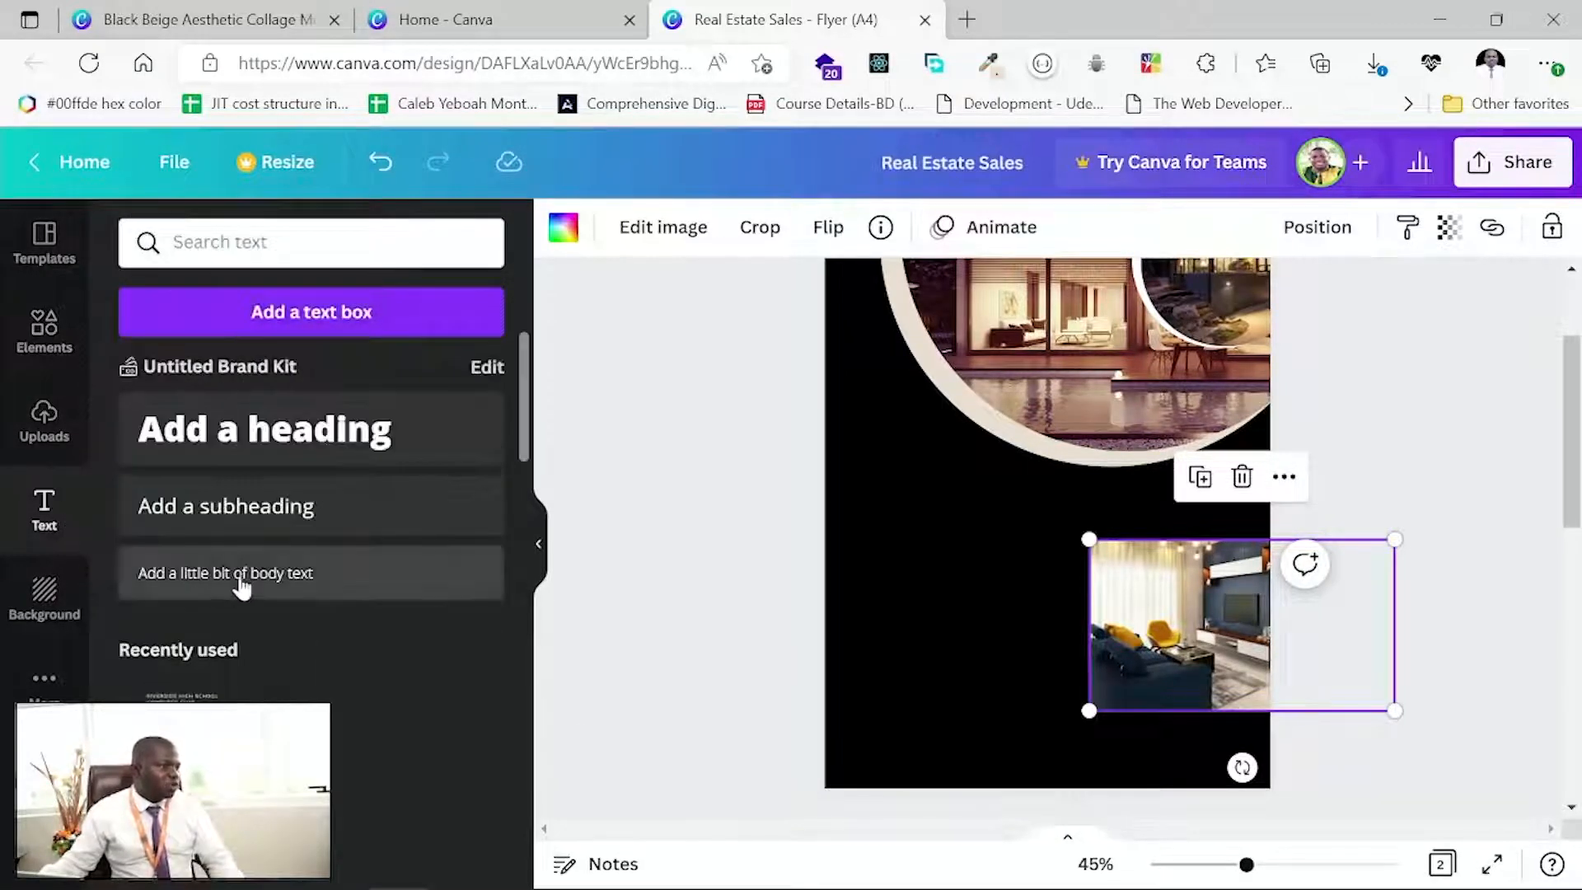
{"action": "scroll", "coordinate": [244, 585], "scroll_direction": "down", "scroll_amount": 10}
{"action": "scroll", "coordinate": [272, 598], "scroll_direction": "down", "scroll_amount": 10}
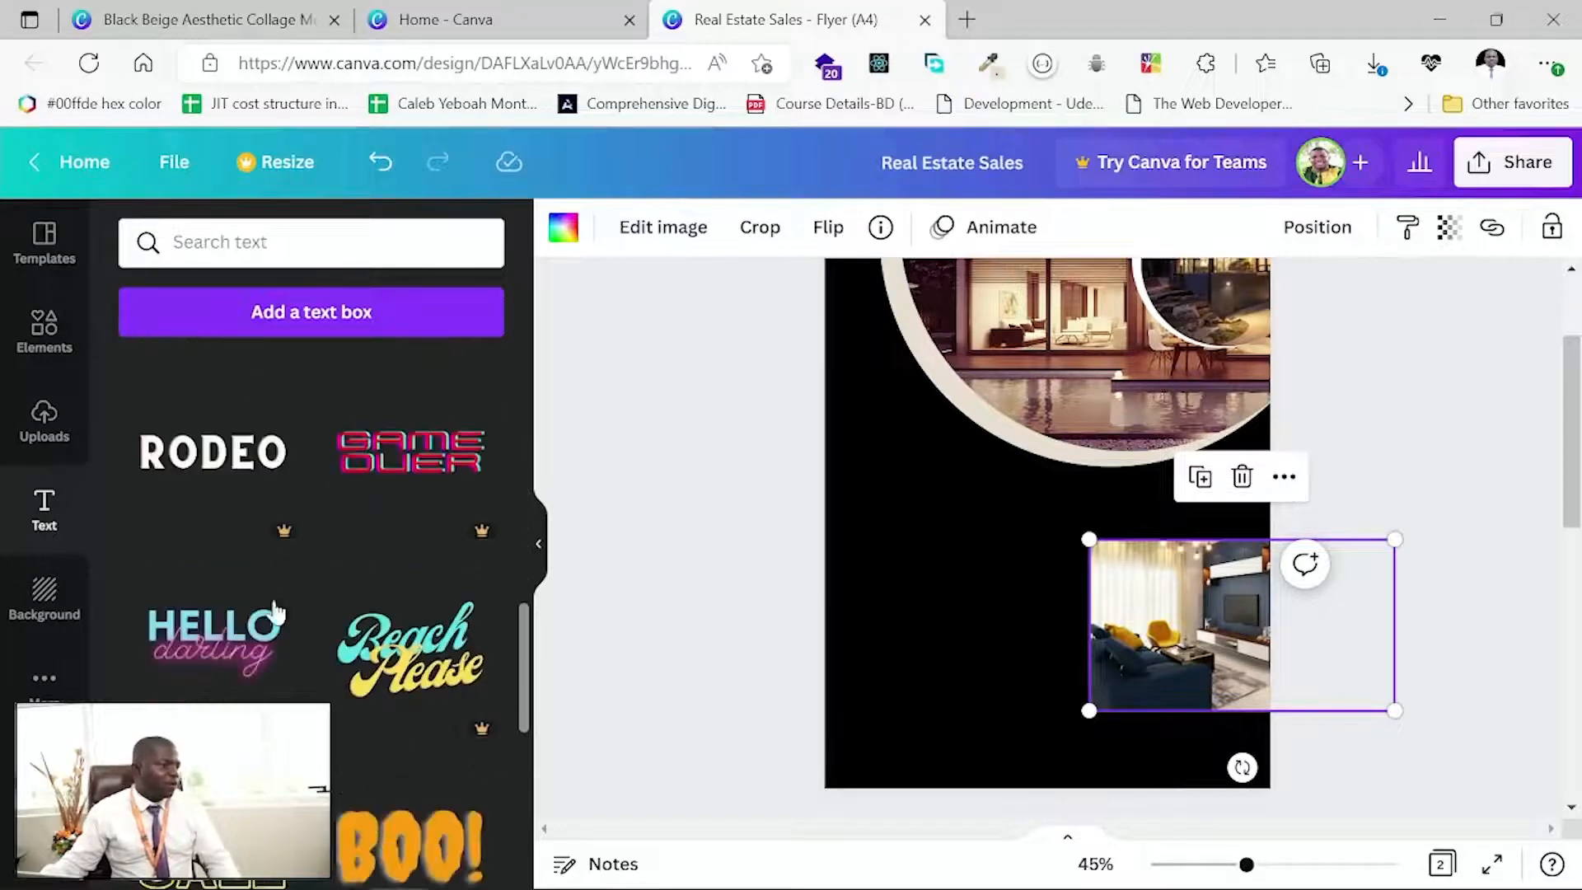
{"action": "scroll", "coordinate": [385, 779], "scroll_direction": "down", "scroll_amount": 6}
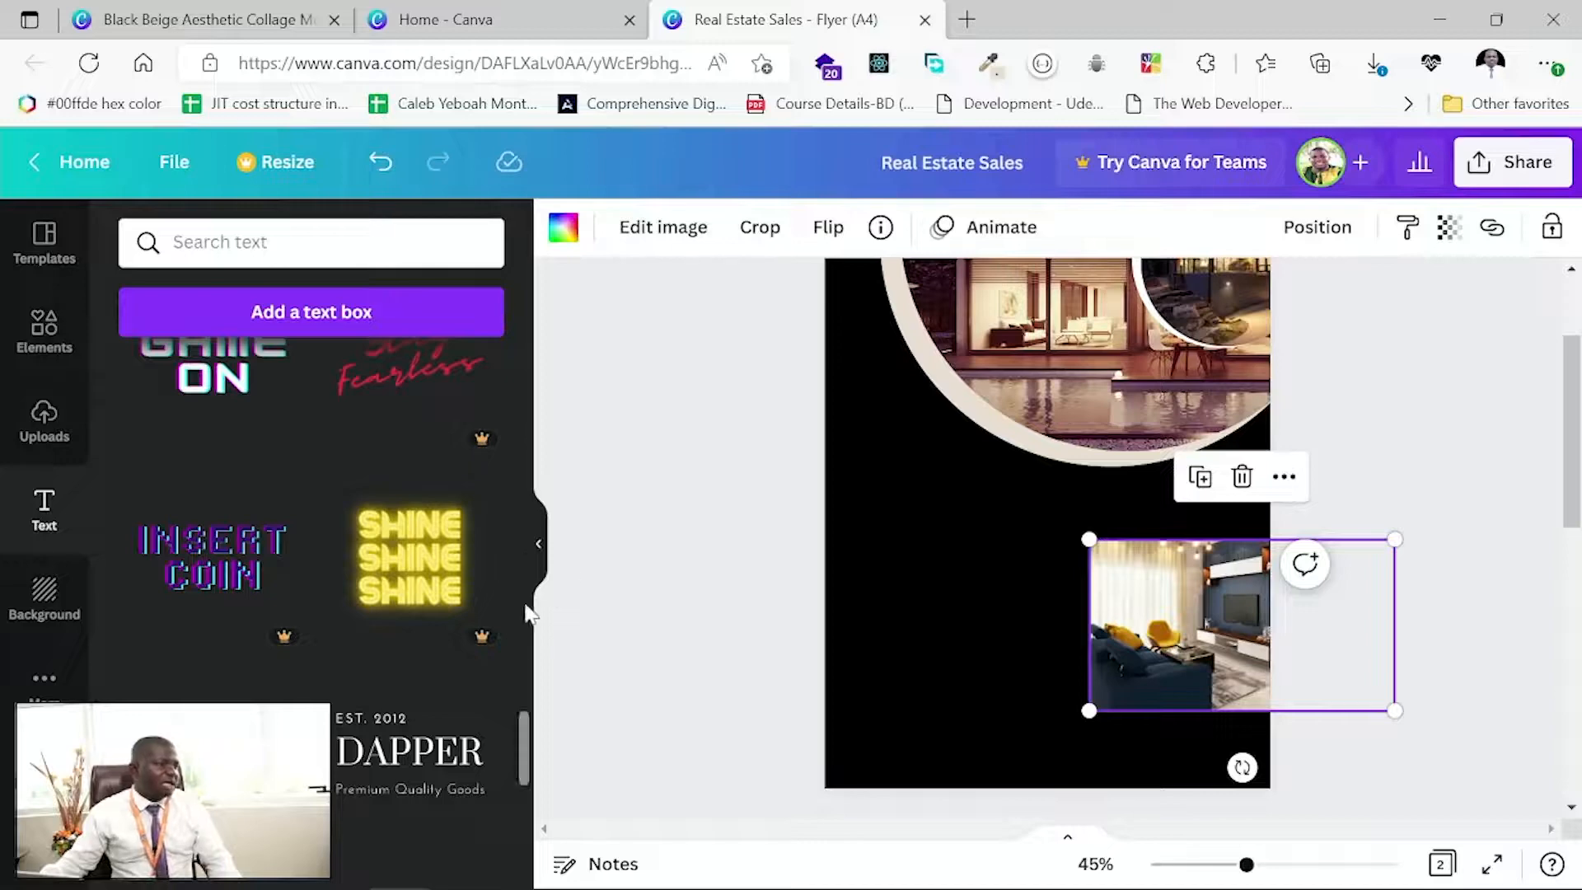
{"action": "left_click_drag", "start_coordinate": [519, 729], "coordinate": [517, 495]}
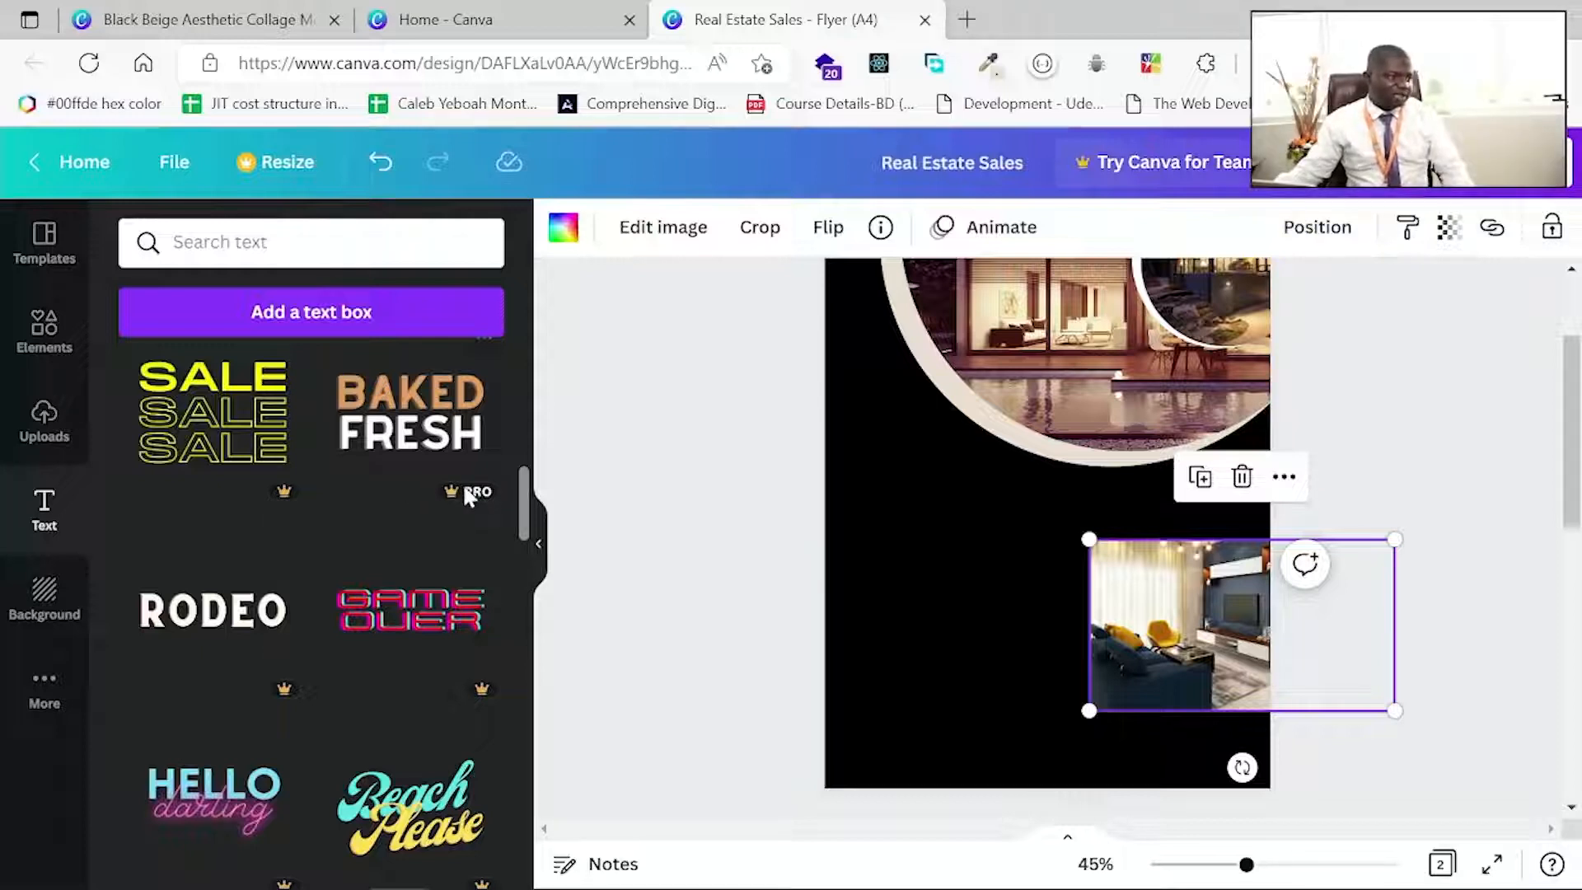
{"action": "scroll", "coordinate": [467, 497], "scroll_direction": "up", "scroll_amount": 1}
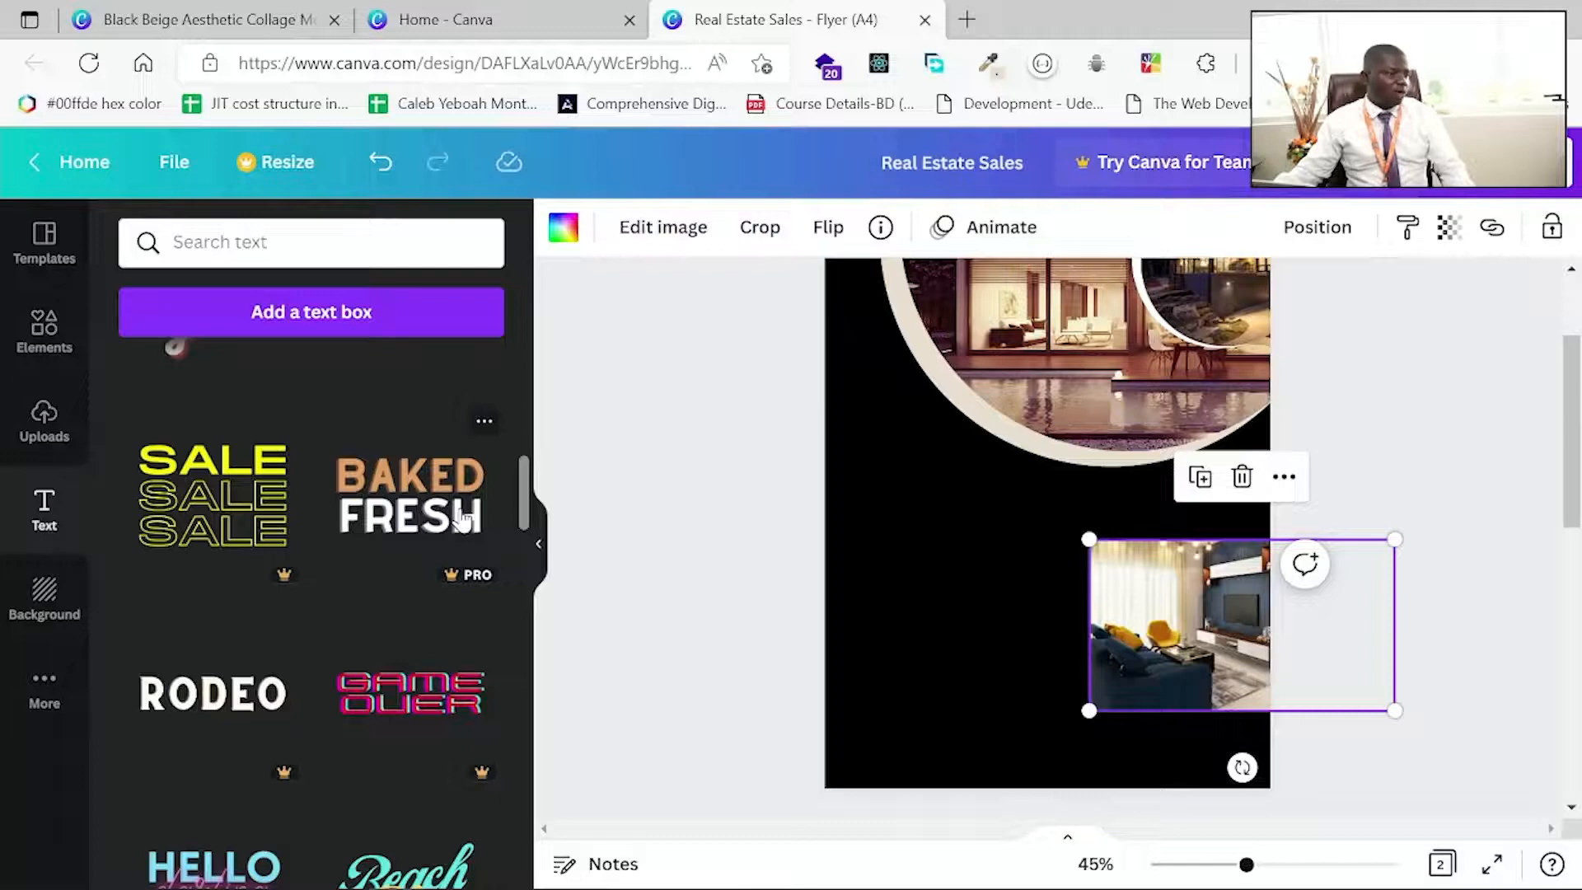
{"action": "scroll", "coordinate": [462, 519], "scroll_direction": "up", "scroll_amount": 8}
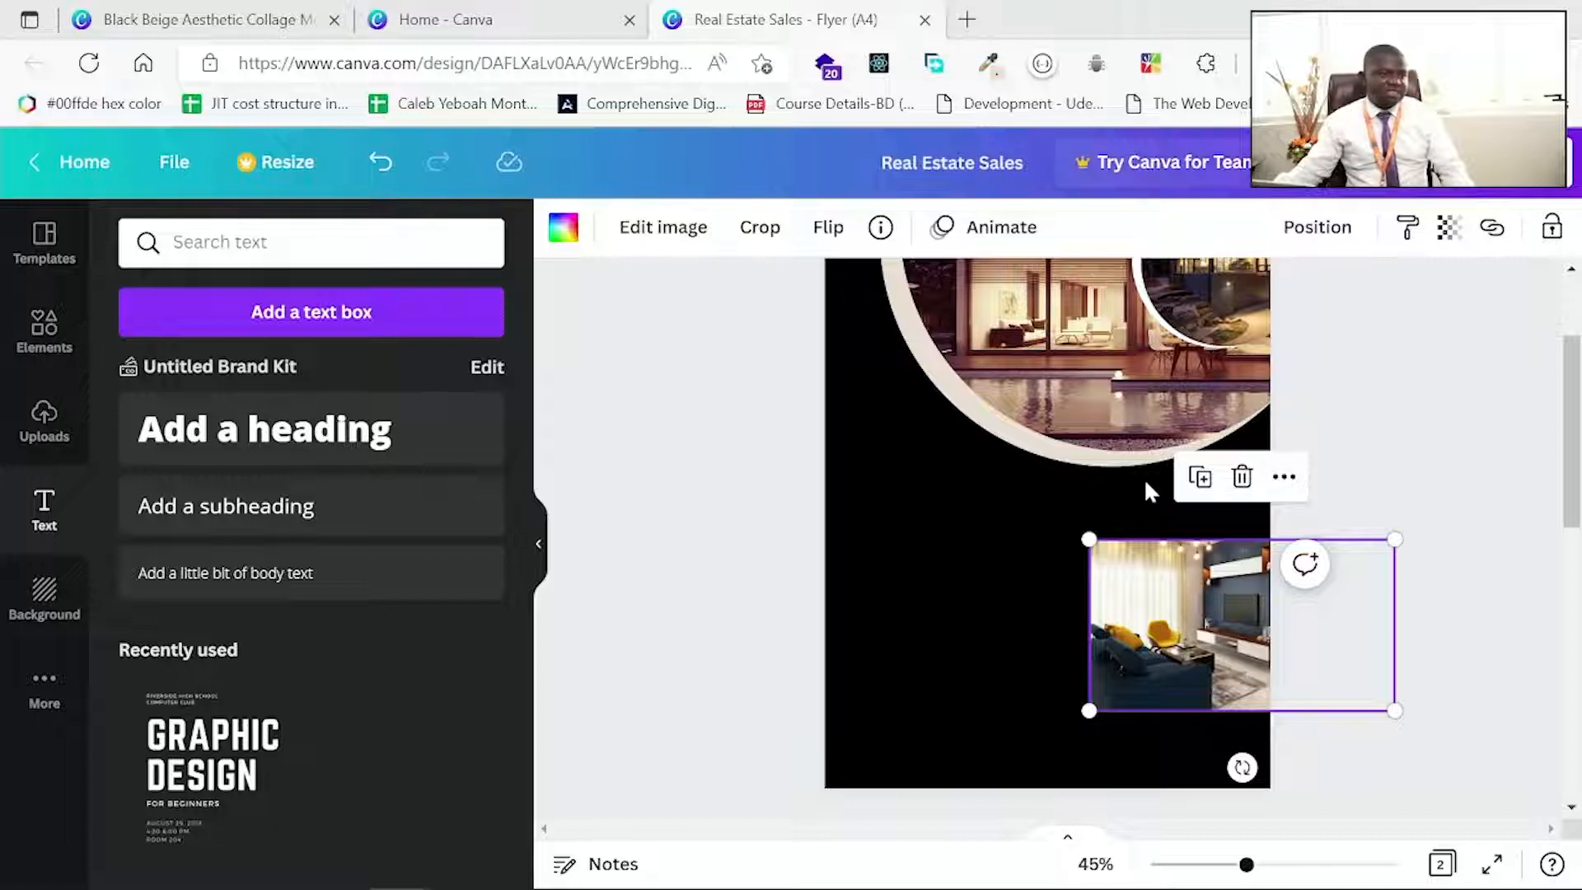
Add a heading to page 1, move it beside the living room photo and narrow its text box to fit the space.
{"action": "left_click", "coordinate": [915, 547]}
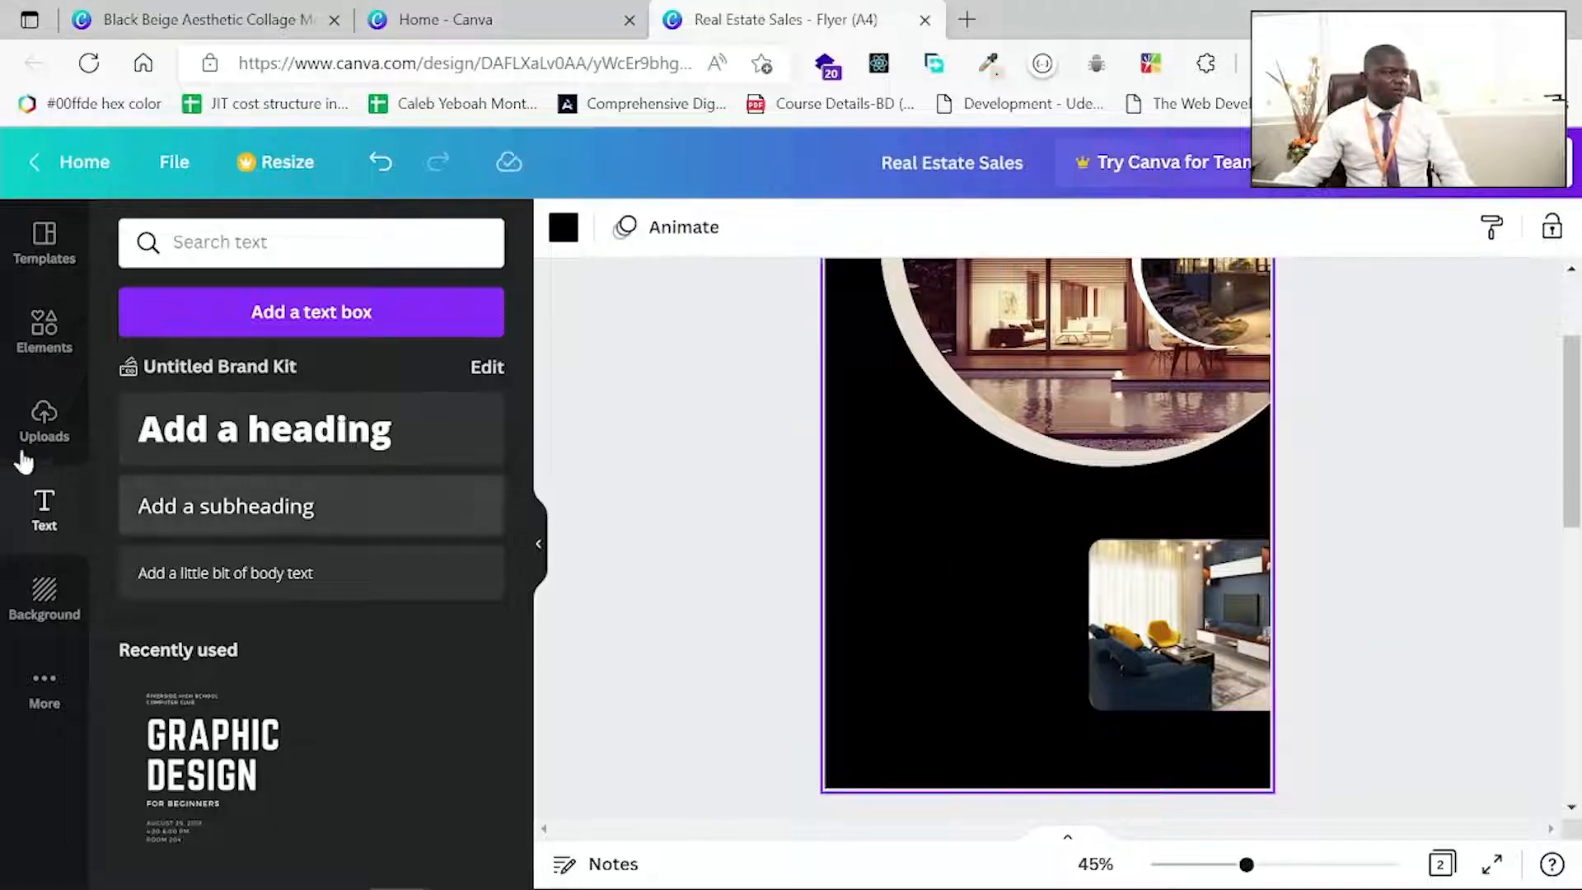
{"action": "left_click", "coordinate": [358, 430]}
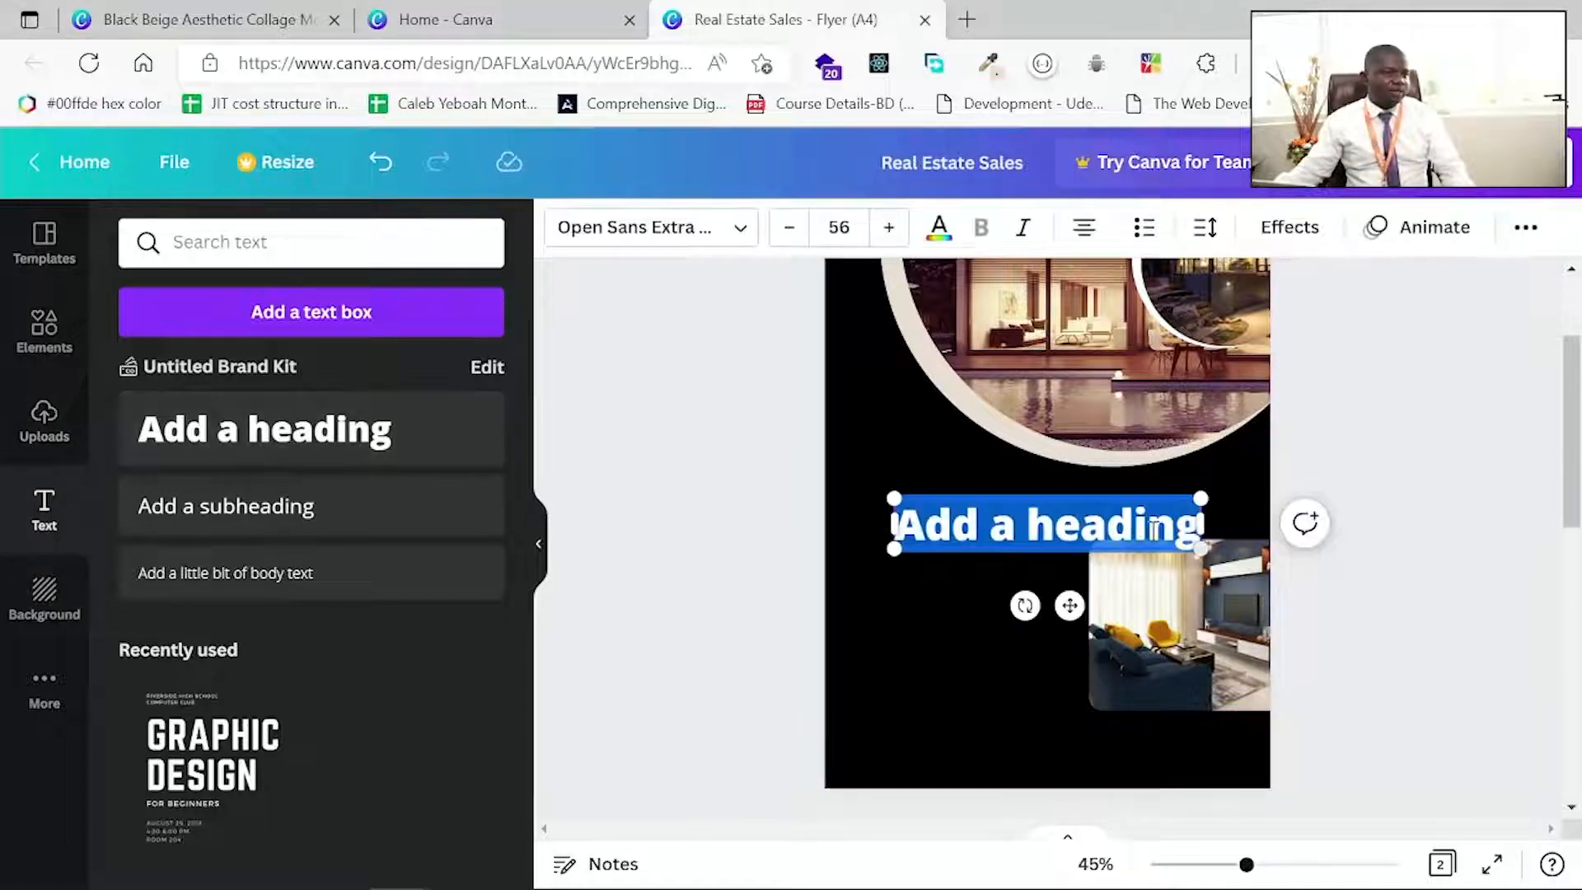
{"action": "left_click", "coordinate": [1017, 519]}
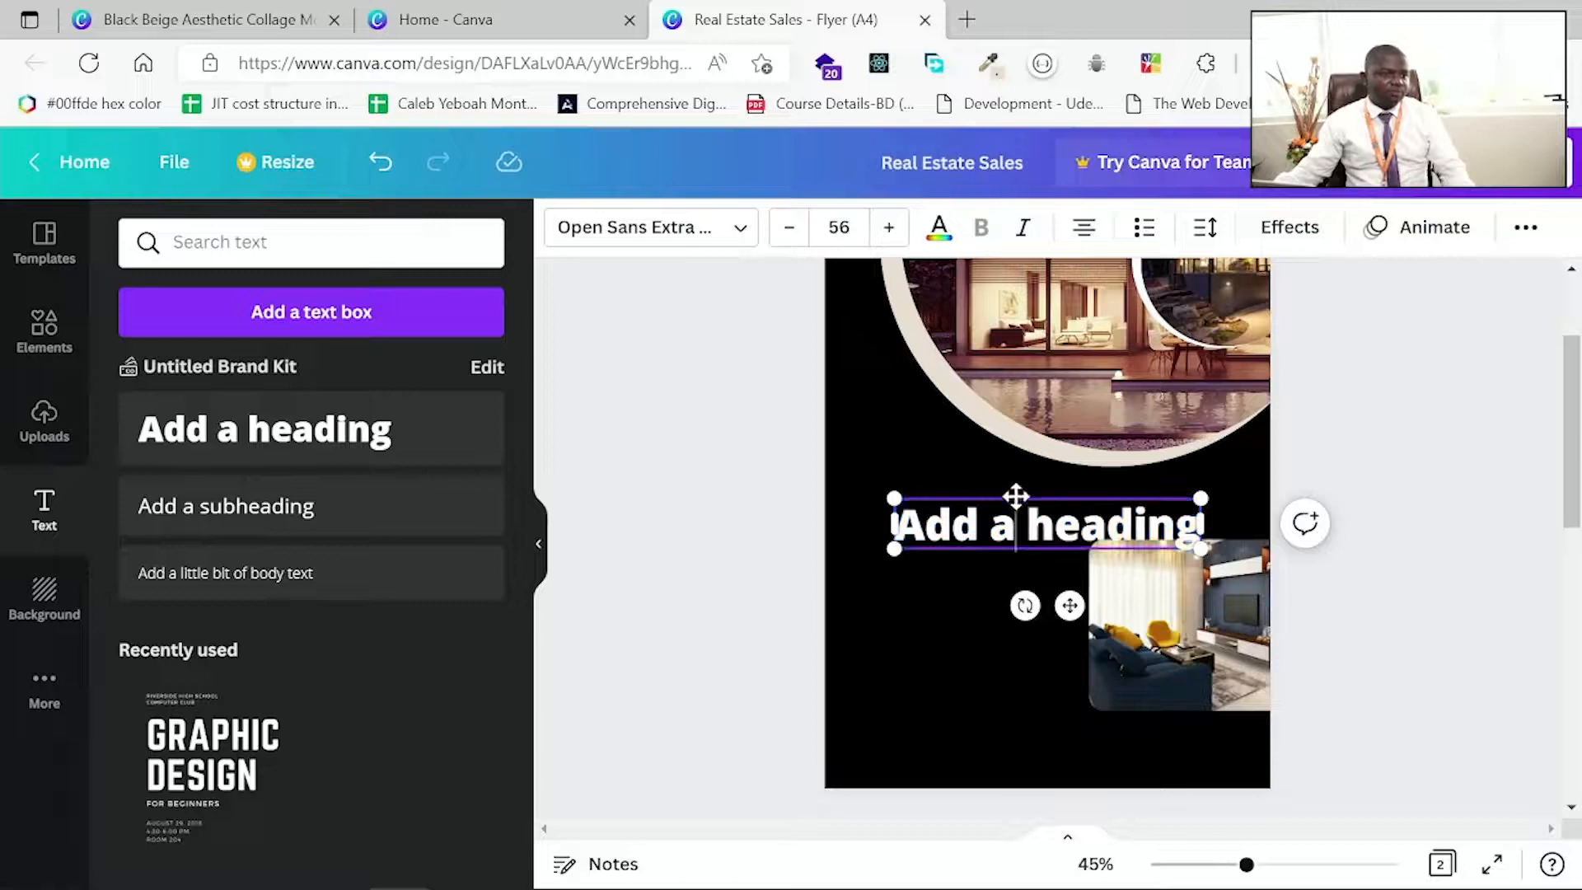
{"action": "left_click_drag", "start_coordinate": [1014, 498], "coordinate": [956, 537]}
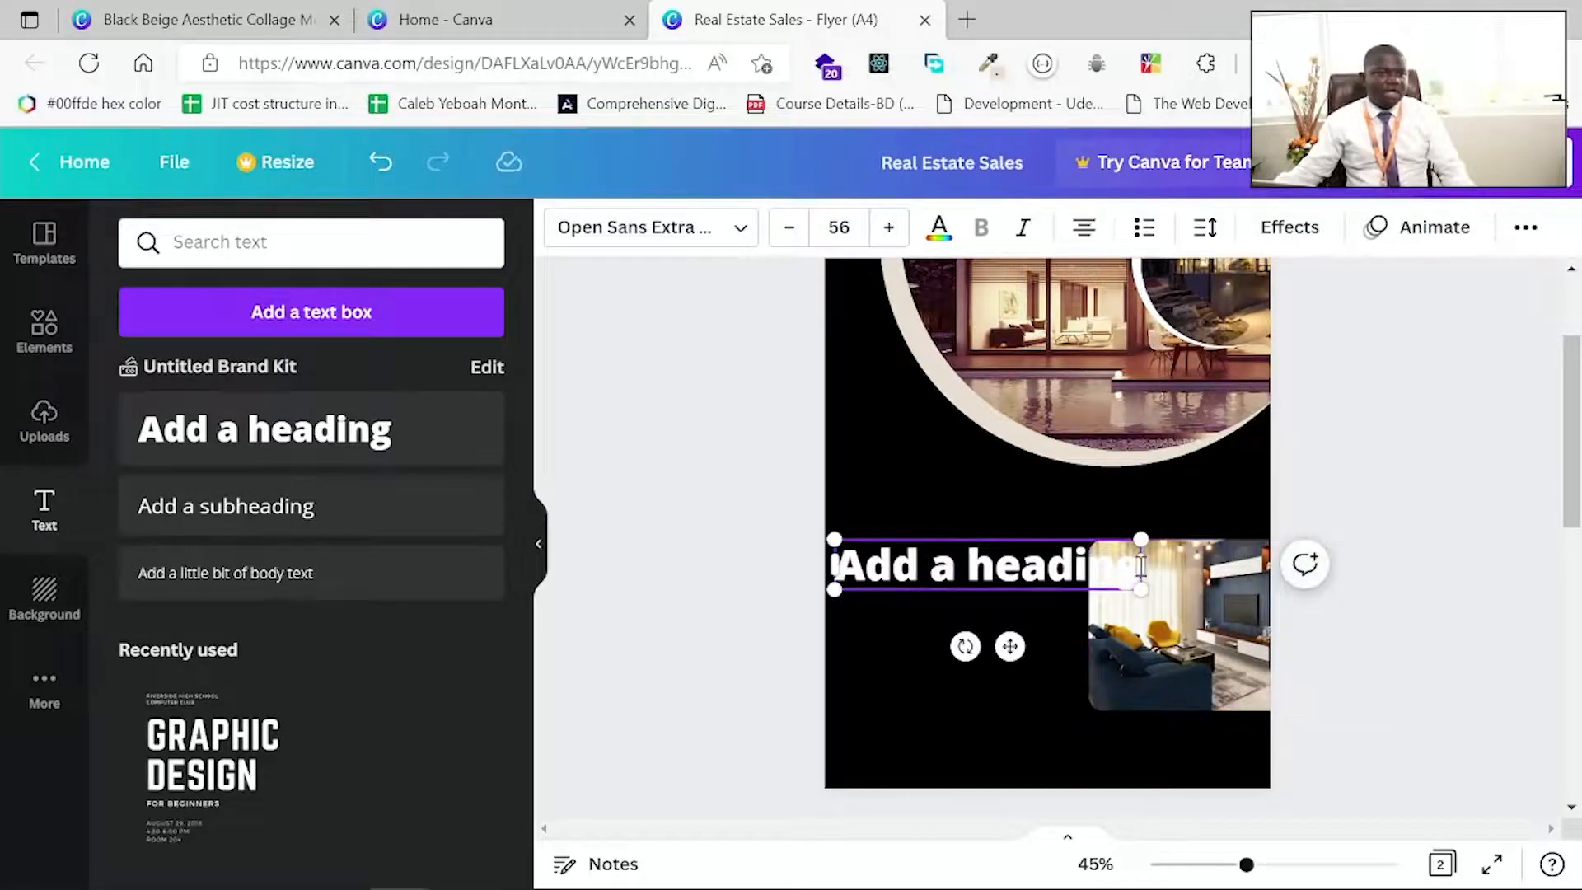
{"action": "left_click_drag", "start_coordinate": [1141, 565], "coordinate": [1006, 582]}
Replace the heading's placeholder text with "MORDERN HOUSE" and widen its text box so each word fits on its own line.
{"action": "left_click_drag", "start_coordinate": [937, 677], "coordinate": [871, 562]}
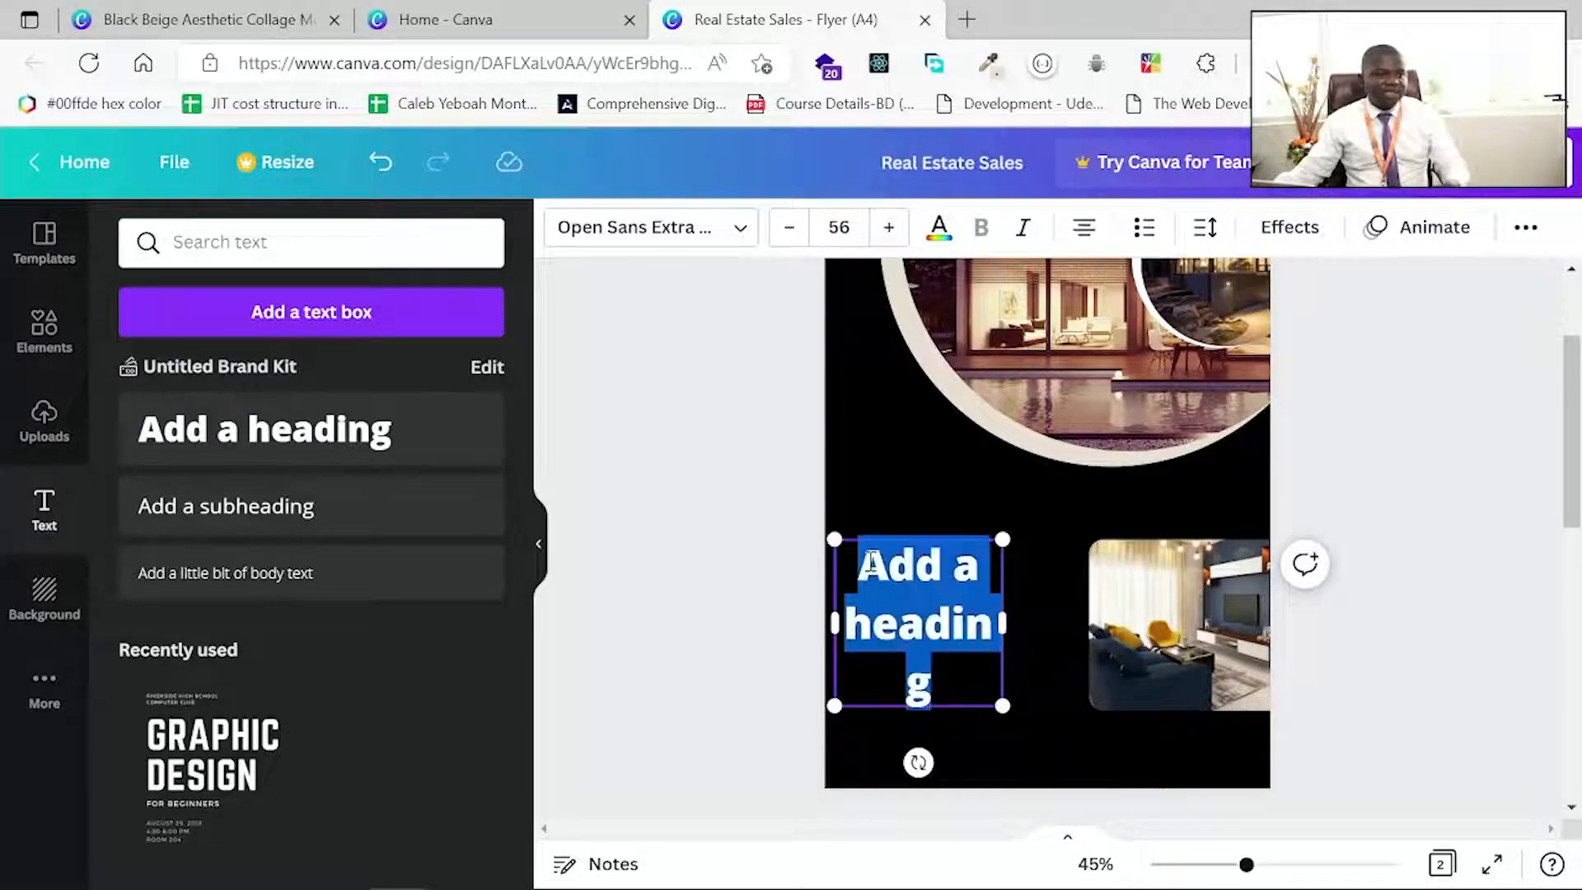
{"action": "type", "text": "Mo"}
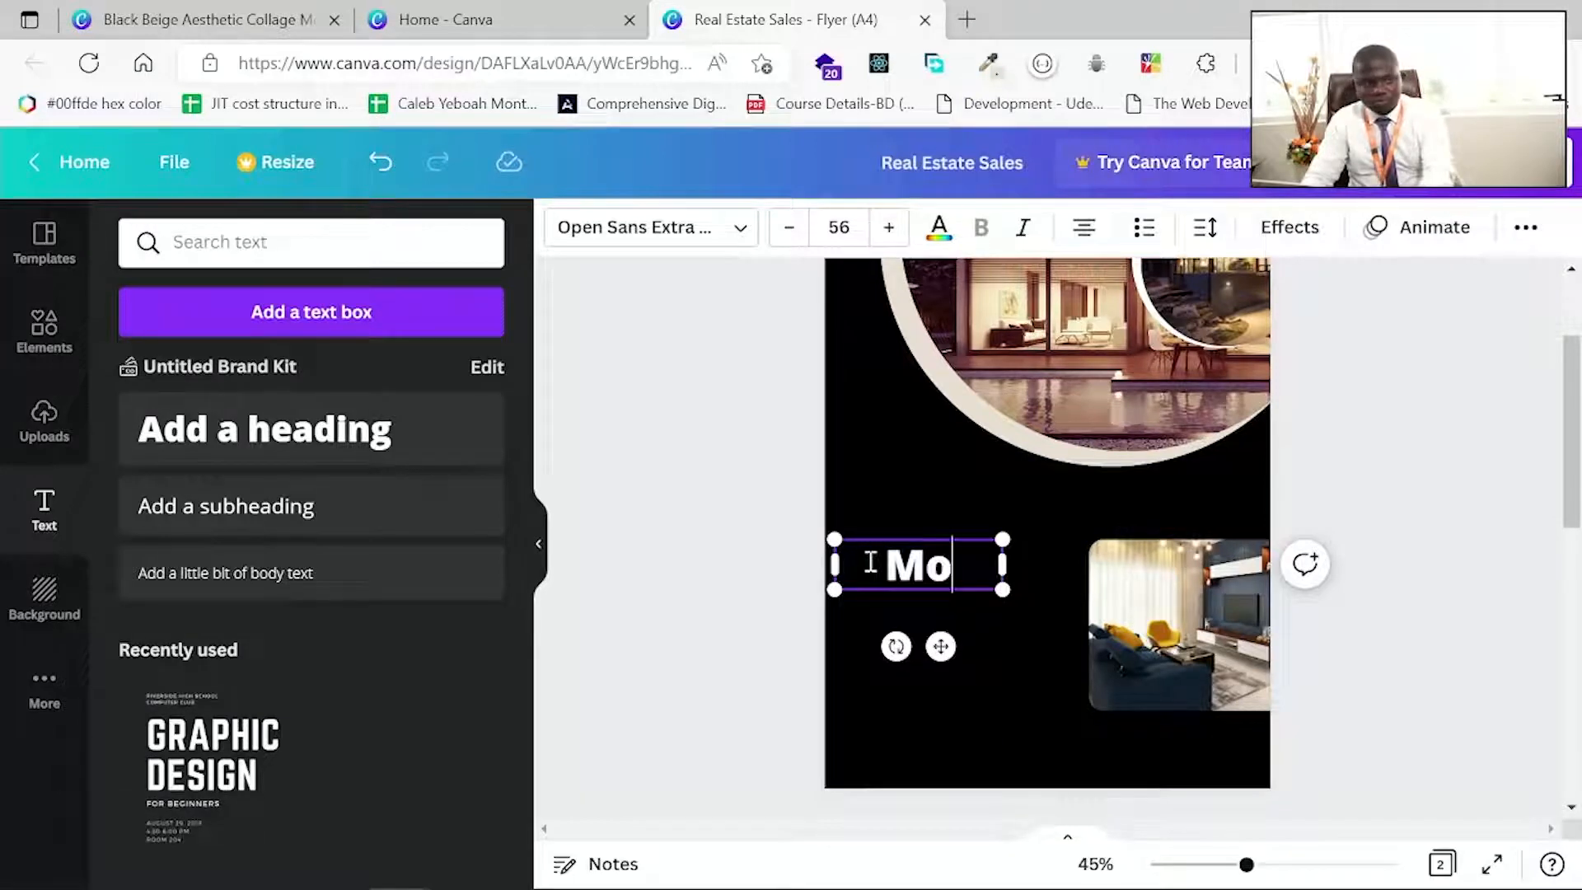
{"action": "key", "text": "BackSpace"}
{"action": "type", "text": "ORD"}
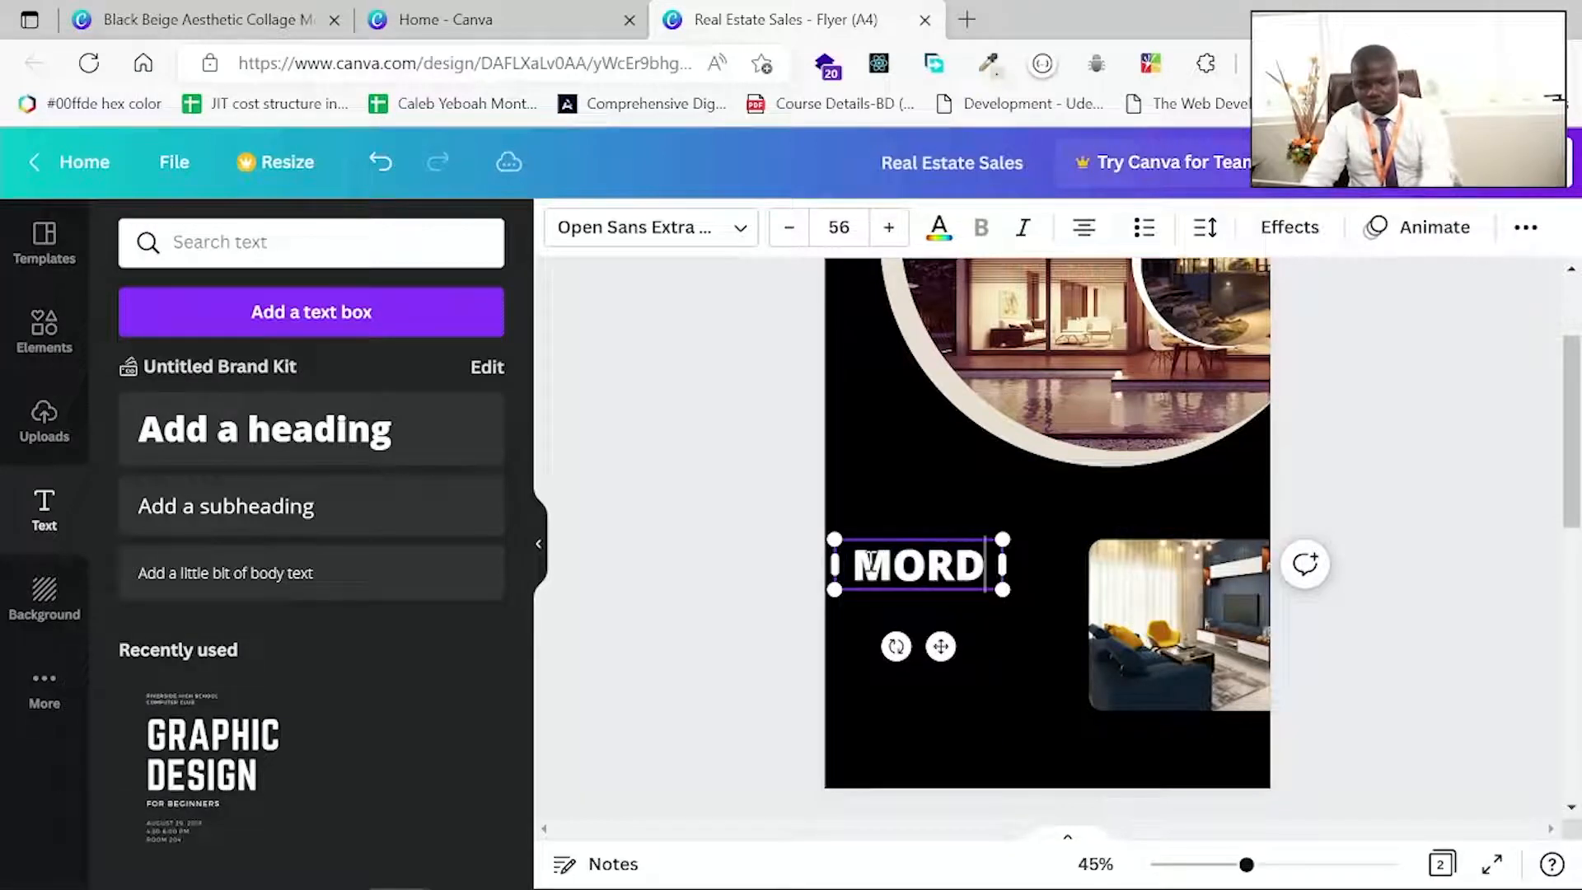
{"action": "type", "text": "ERN"}
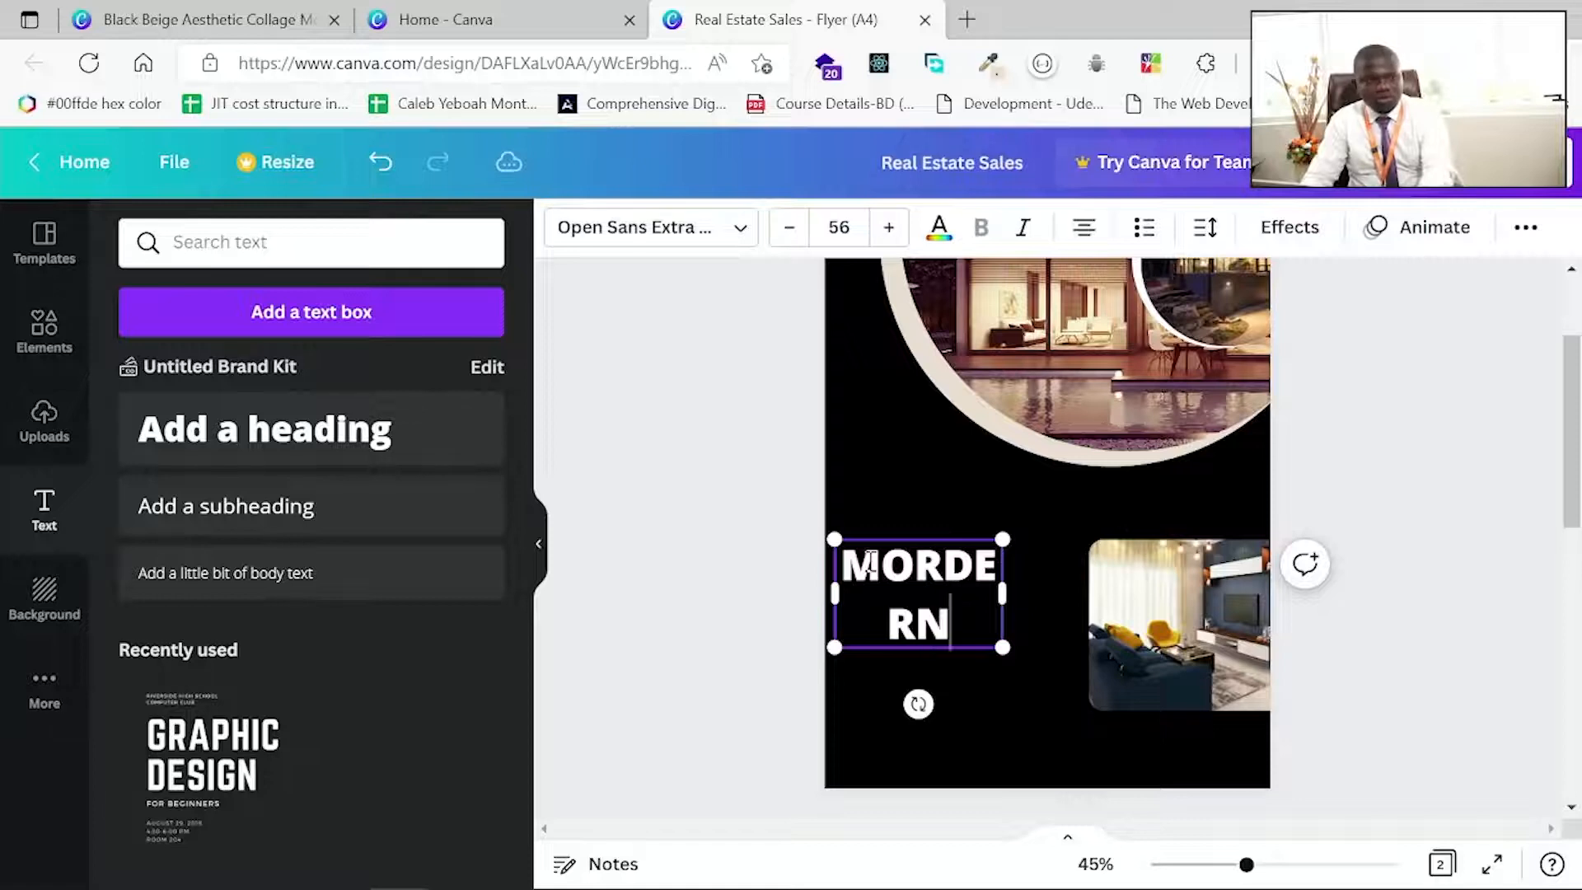
{"action": "type", "text": " h"}
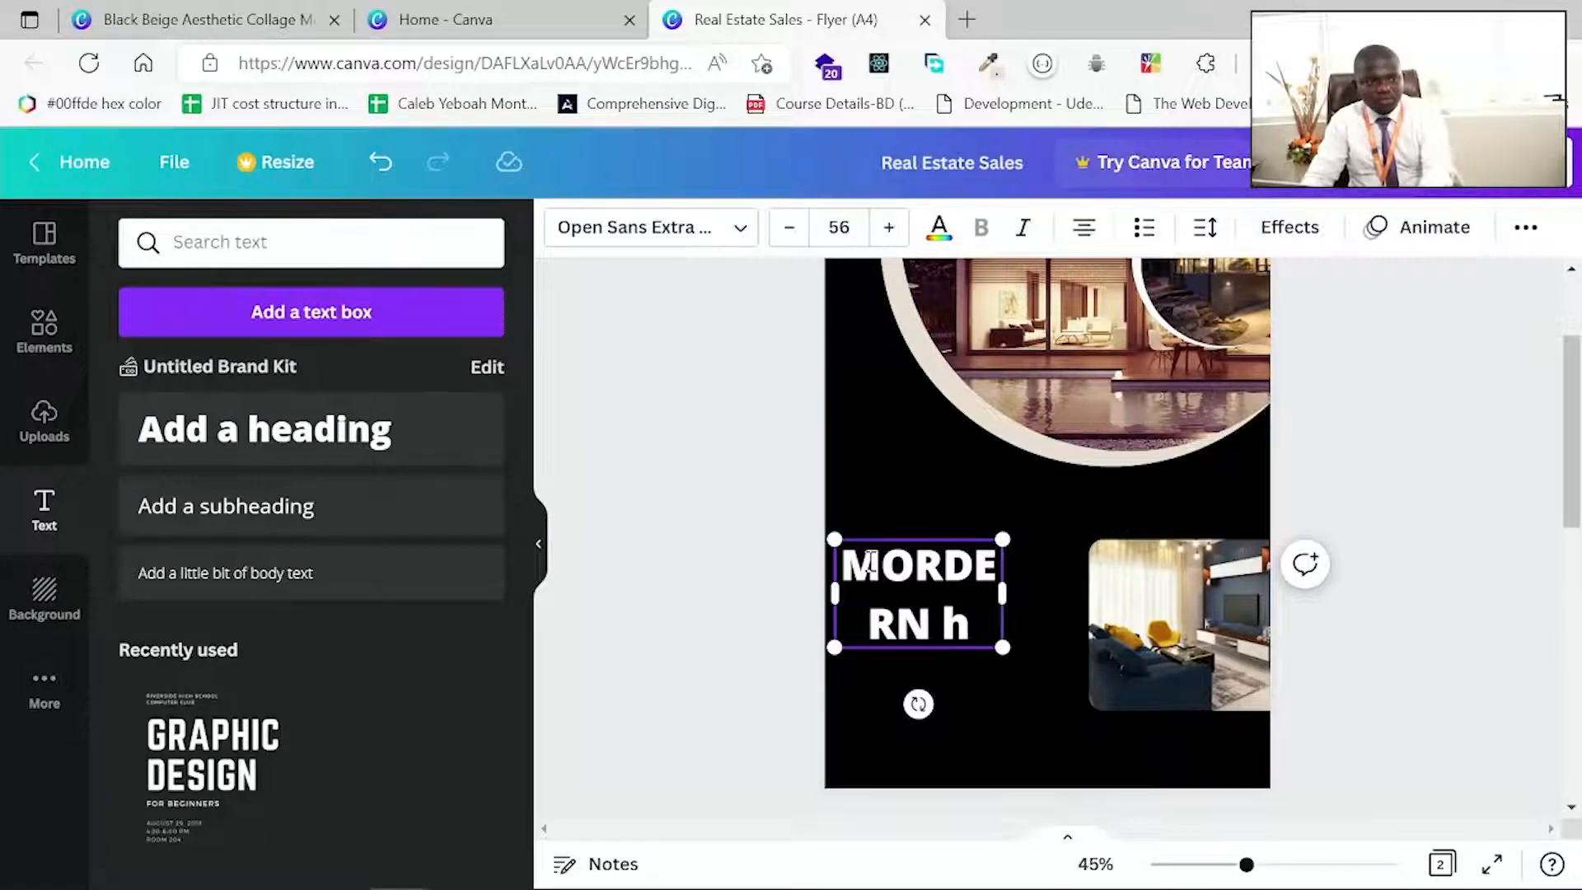
{"action": "key", "text": "BackSpace"}
{"action": "type", "text": "HOU"}
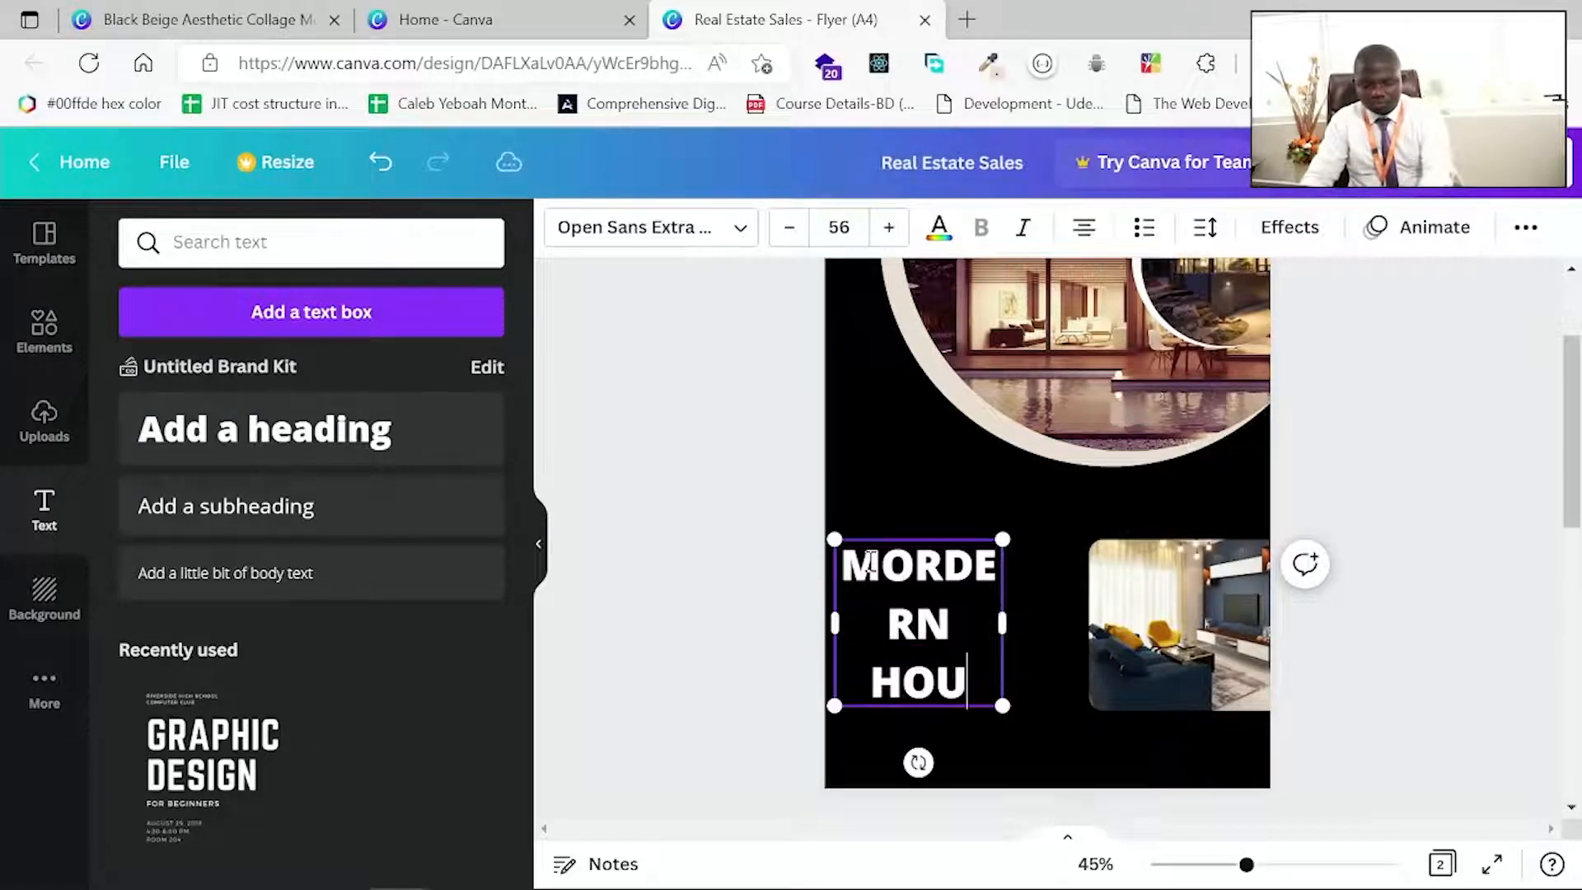
{"action": "type", "text": "SE"}
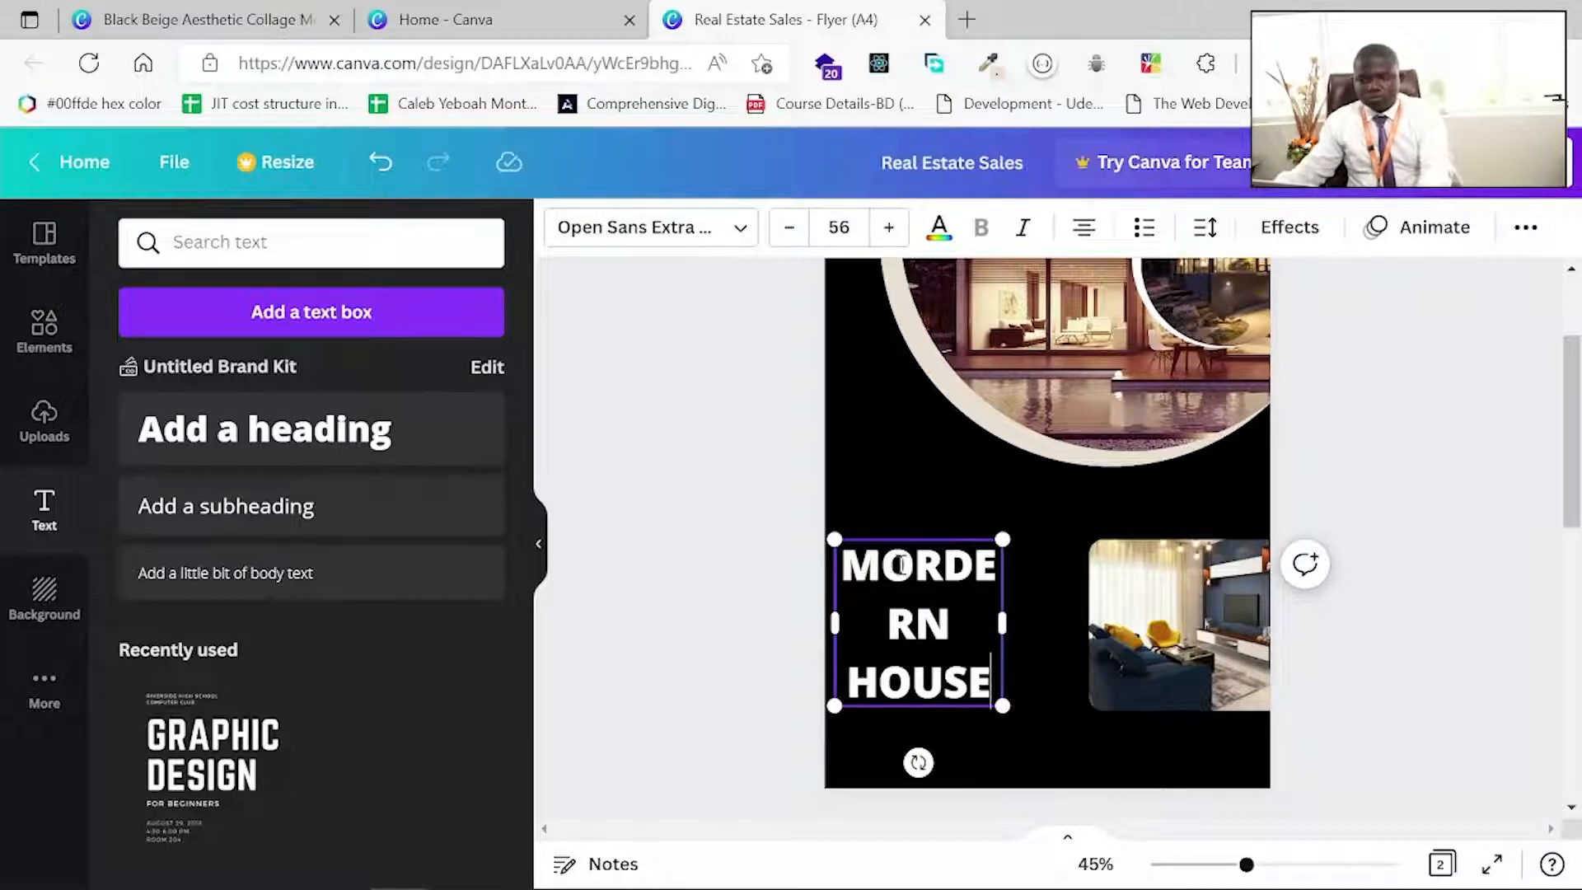
{"action": "left_click_drag", "start_coordinate": [1012, 622], "coordinate": [1063, 611]}
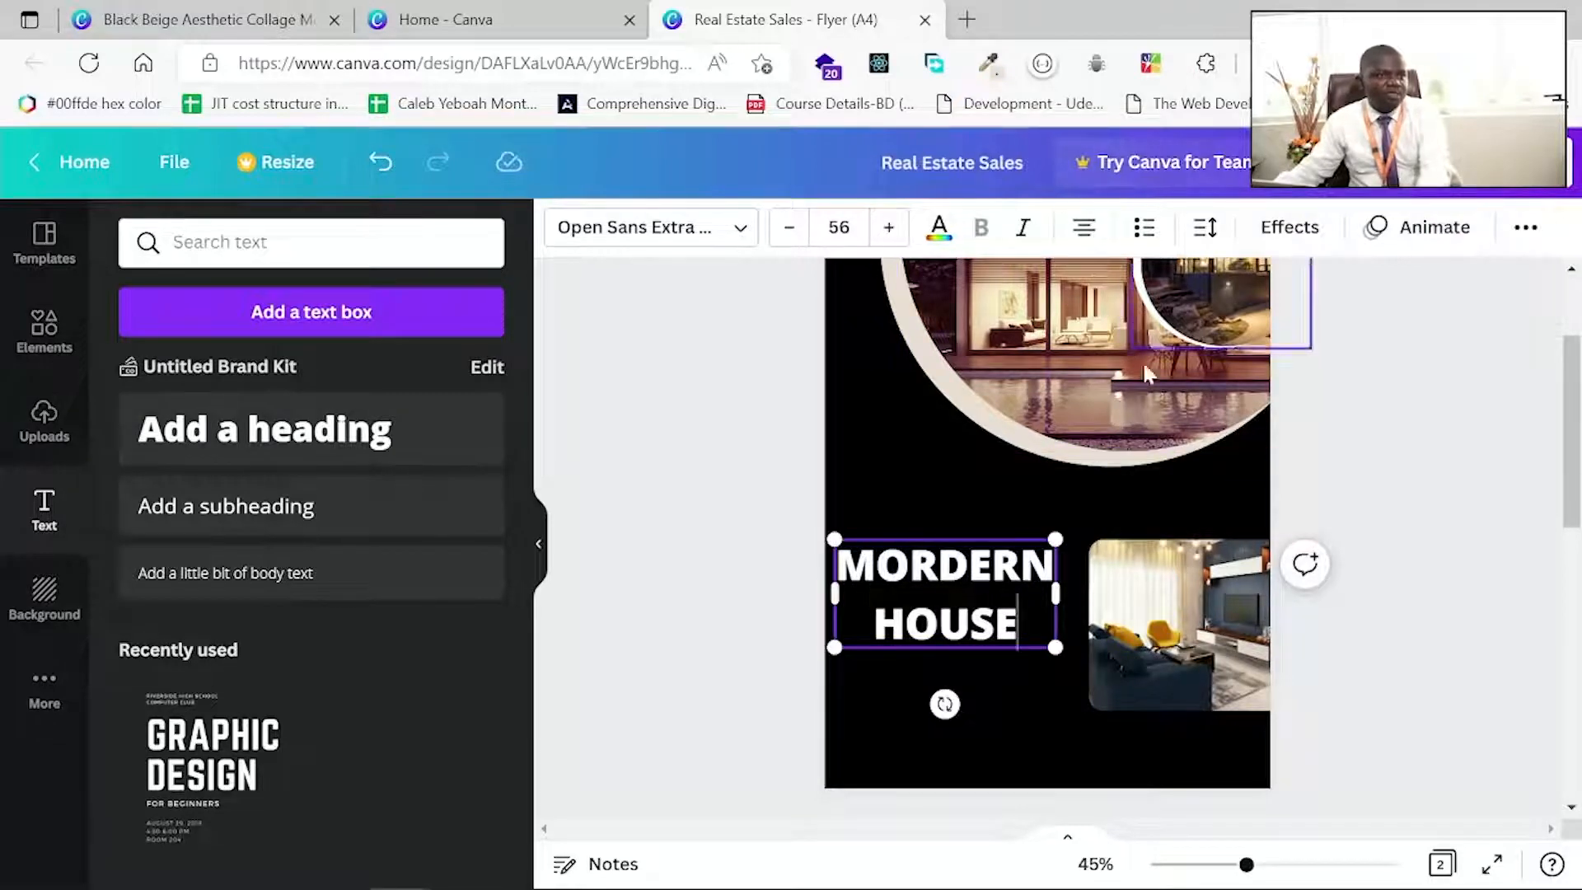
Left-align the MORDERN HOUSE heading and move it up to just below the large circle, leaving a small margin from the page's left edge.
{"action": "left_click", "coordinate": [1085, 243]}
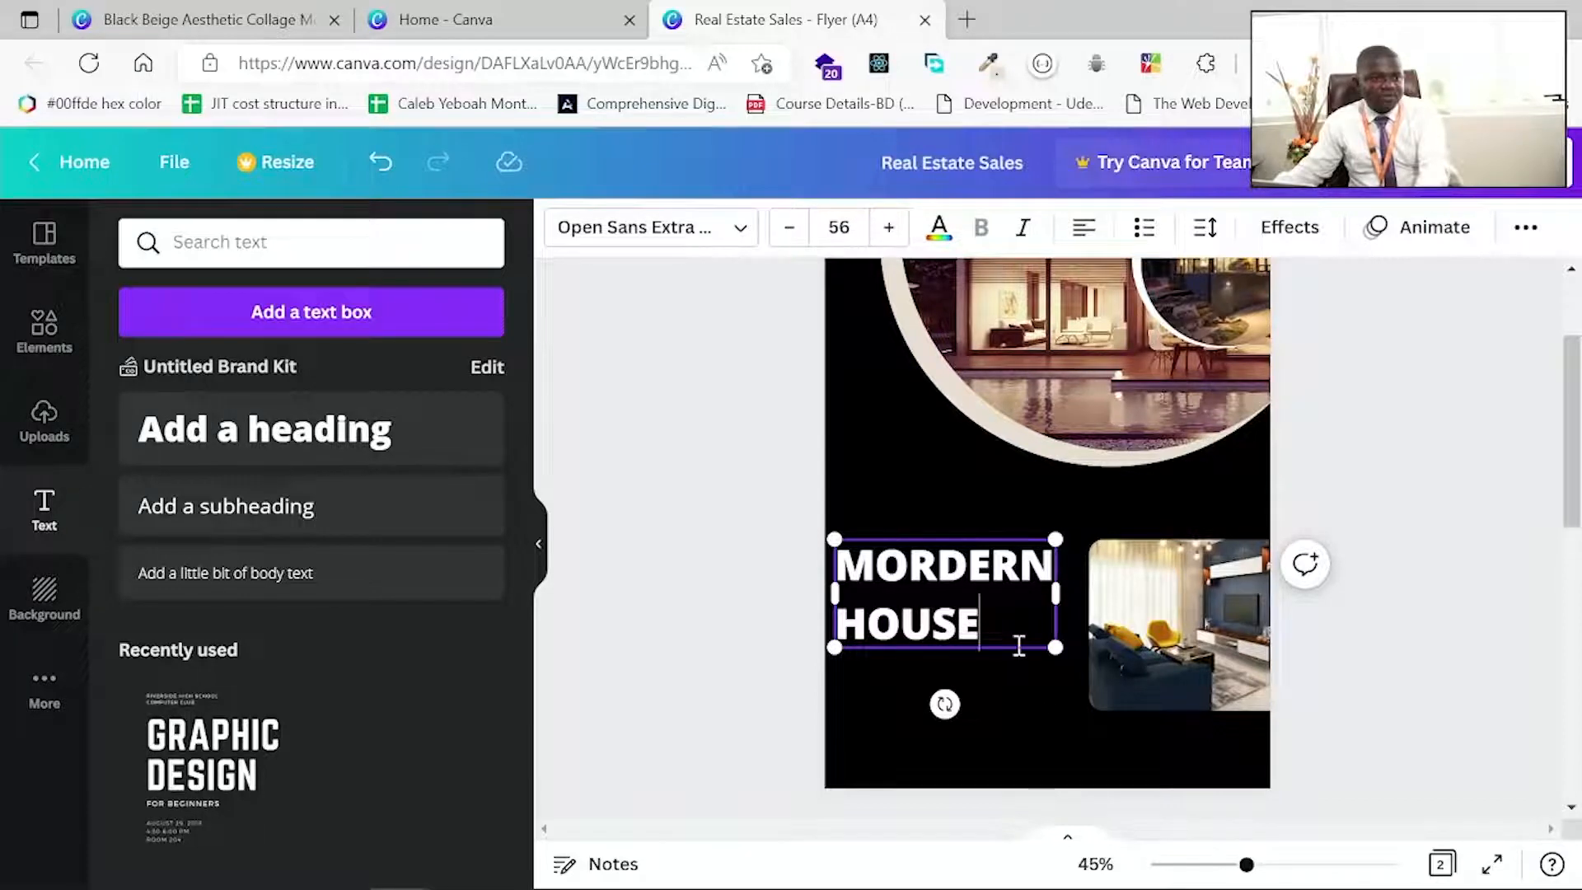
{"action": "left_click_drag", "start_coordinate": [1013, 650], "coordinate": [1003, 601]}
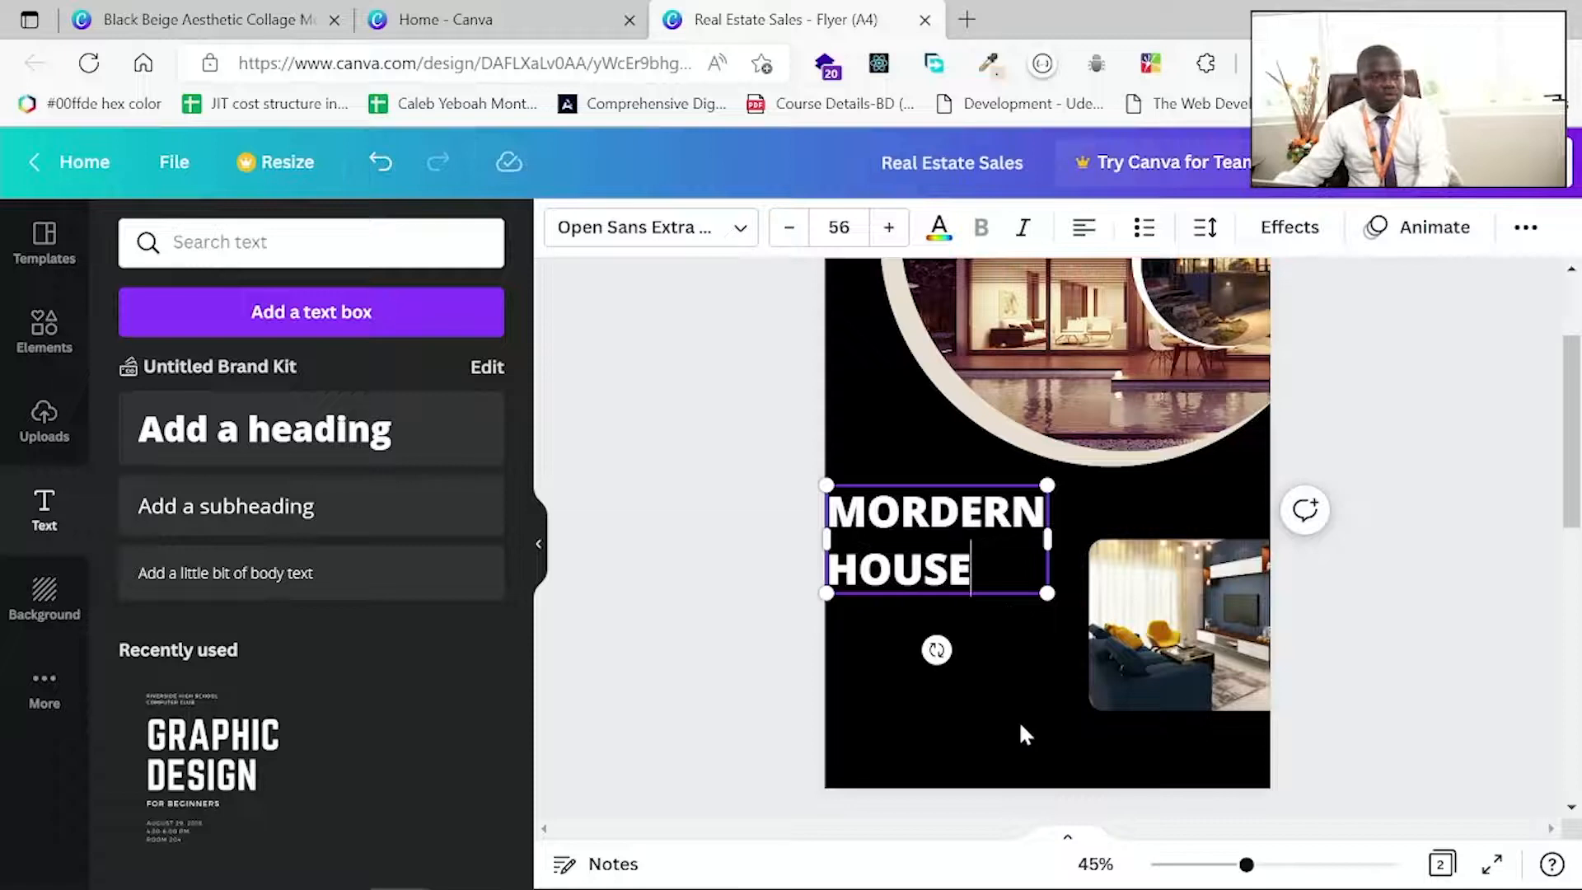
{"action": "left_click", "coordinate": [1018, 725]}
{"action": "left_click", "coordinate": [977, 573]}
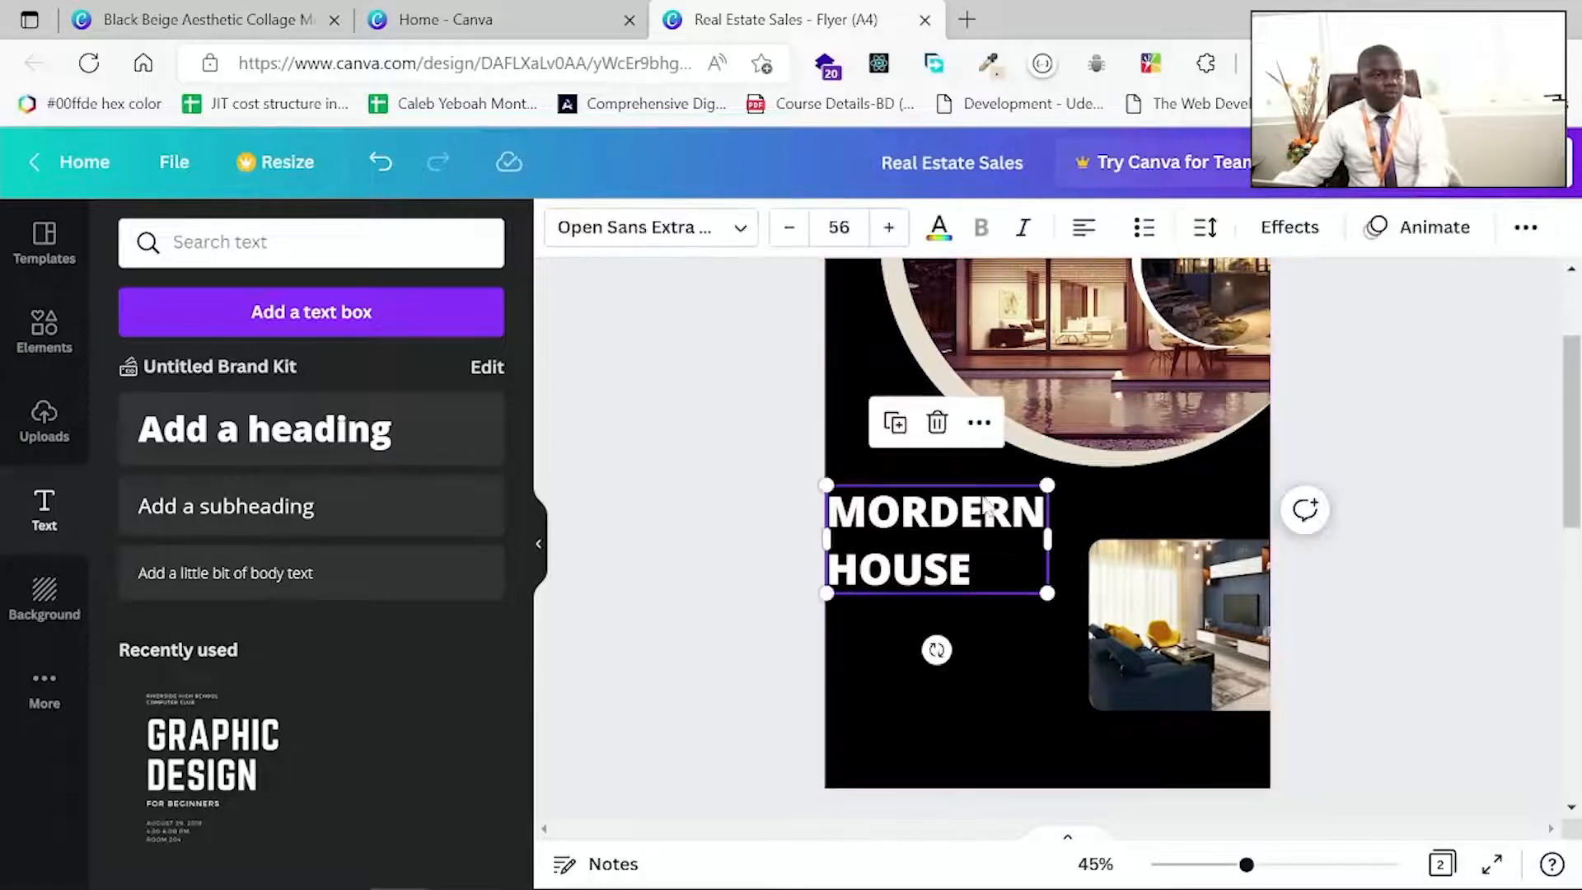
{"action": "left_click", "coordinate": [1000, 593]}
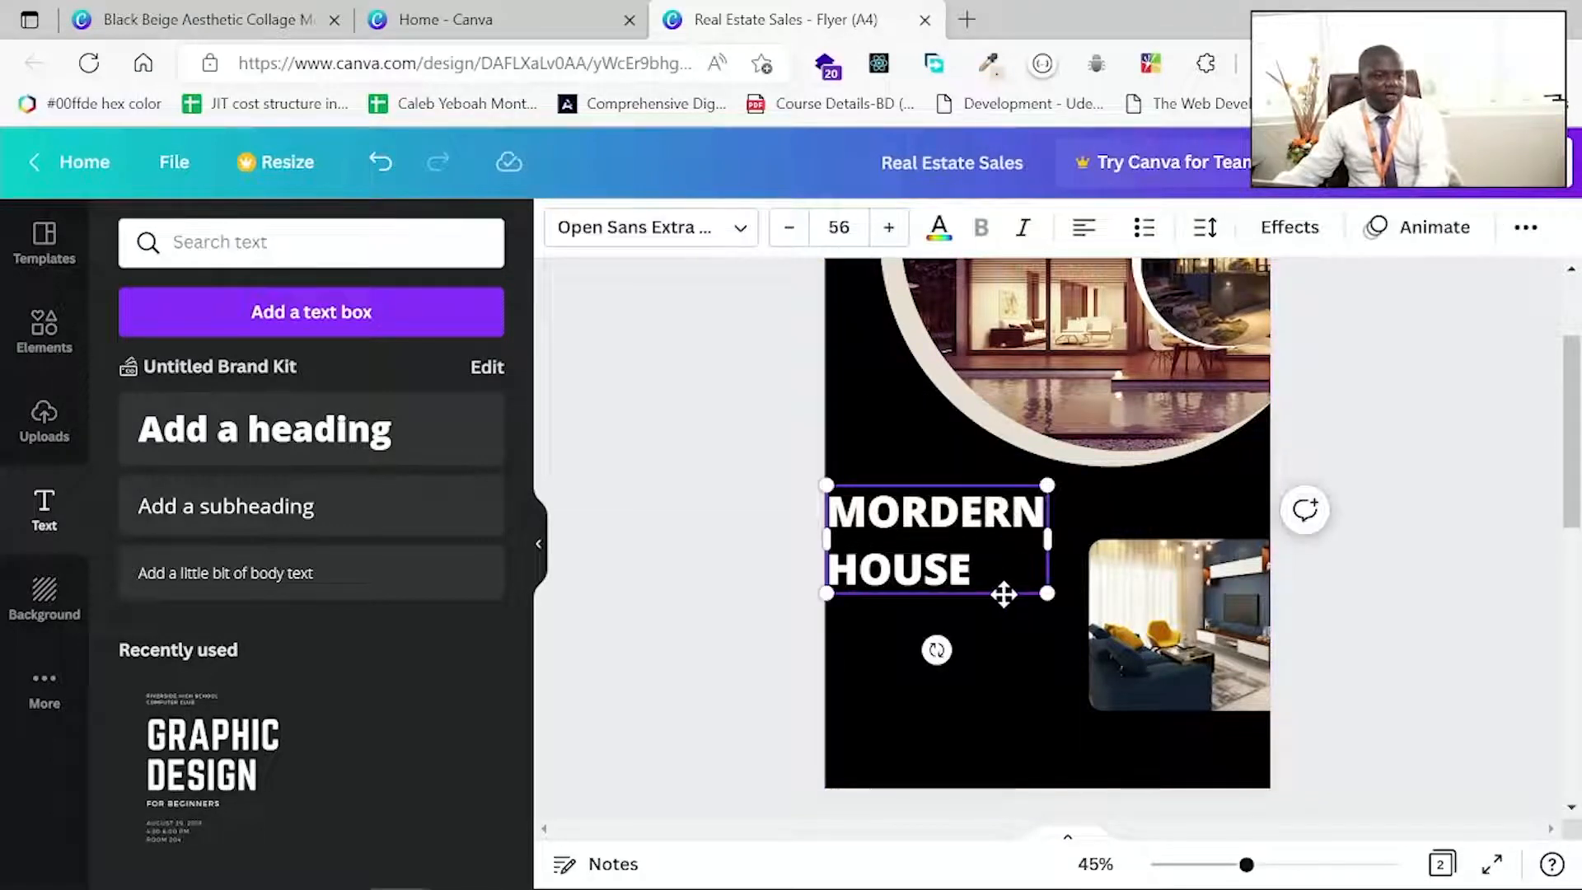
{"action": "left_click_drag", "start_coordinate": [1004, 595], "coordinate": [1016, 594]}
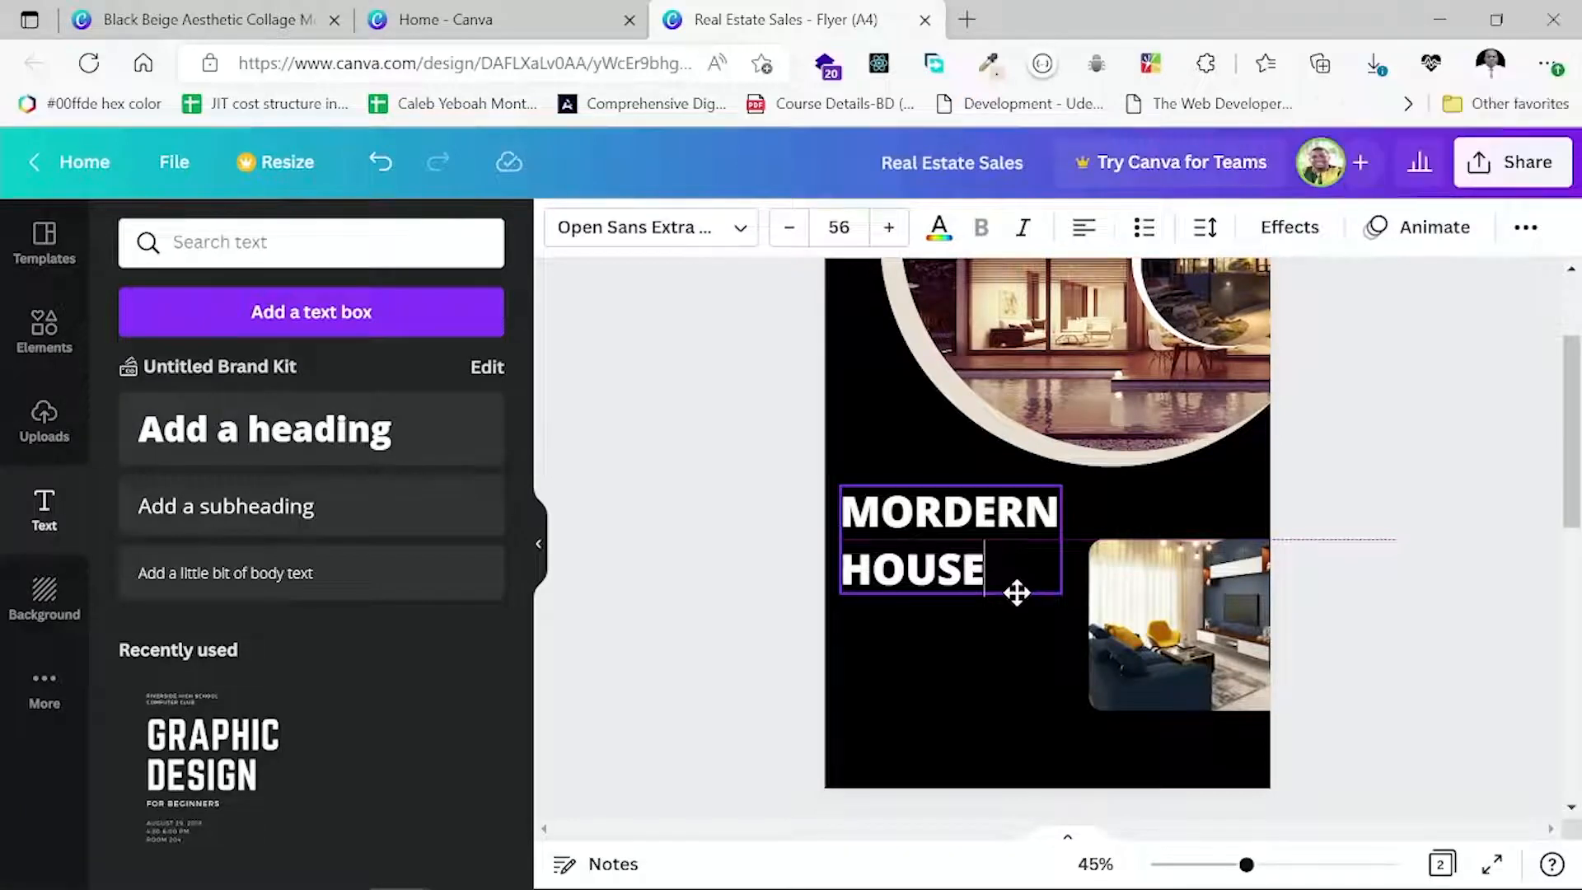
{"action": "left_click_drag", "start_coordinate": [1016, 592], "coordinate": [1017, 594]}
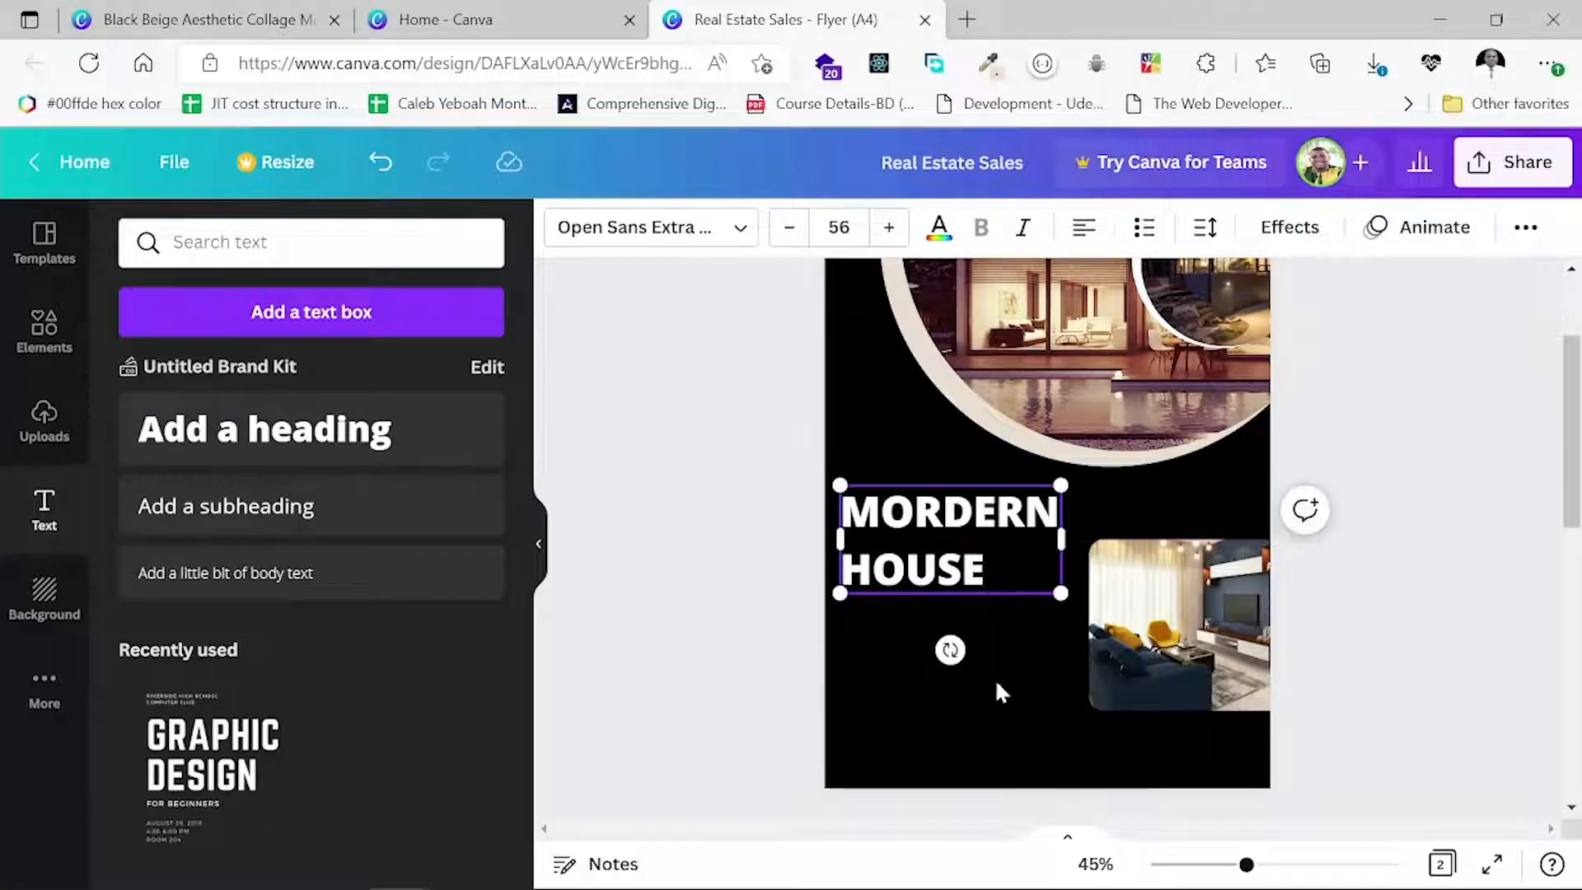
Add a subheading to page 1 and place it just below the MORDERN HOUSE heading with a small gap.
{"action": "left_click", "coordinate": [351, 511]}
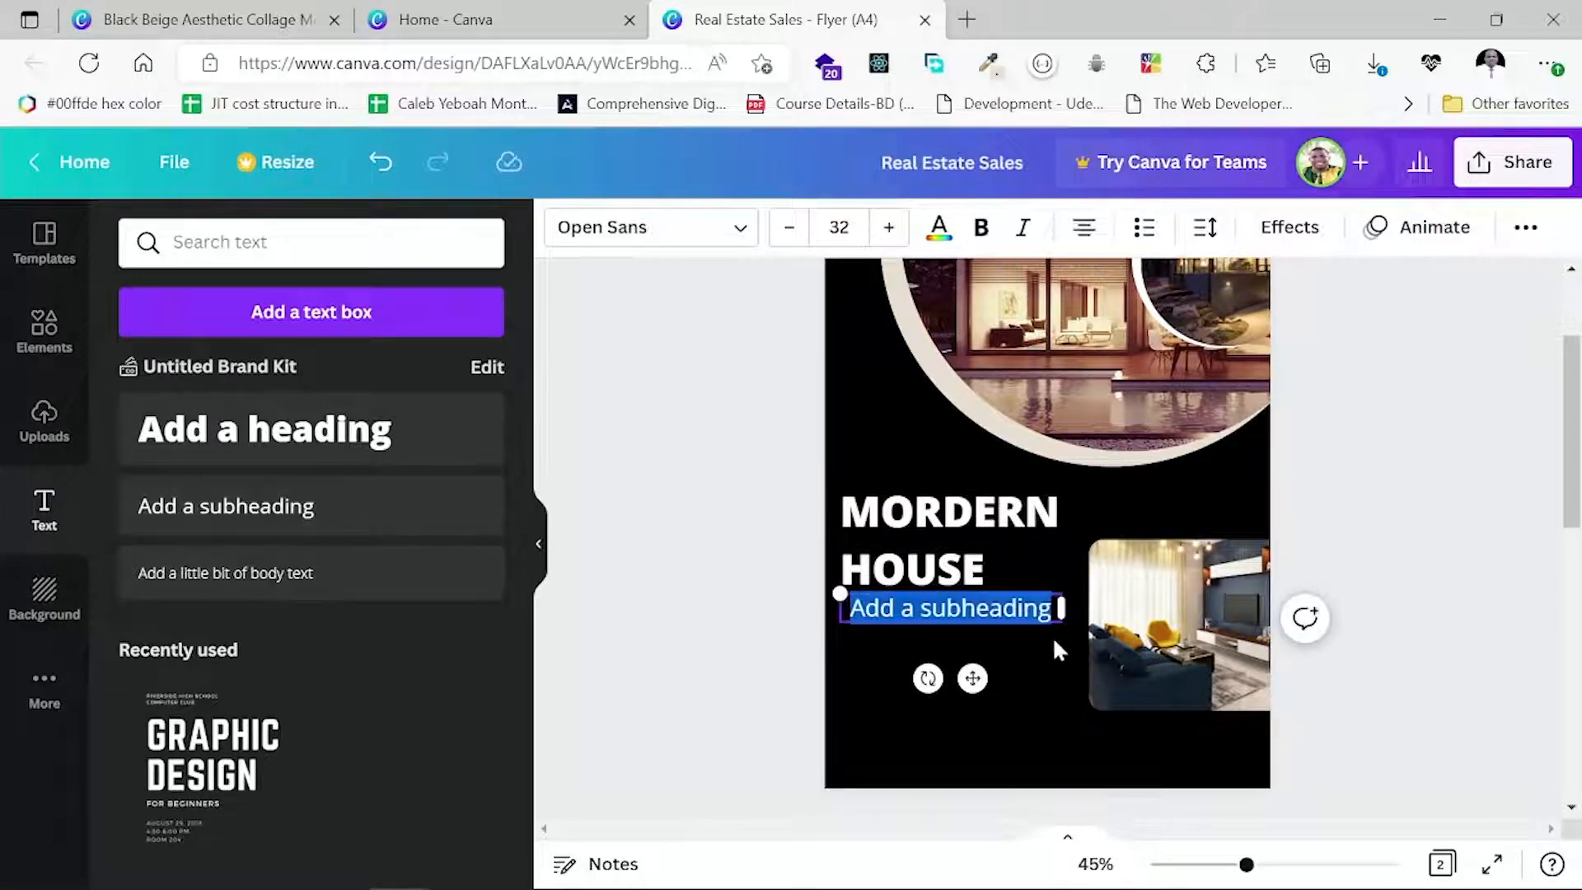
{"action": "left_click_drag", "start_coordinate": [990, 619], "coordinate": [987, 644]}
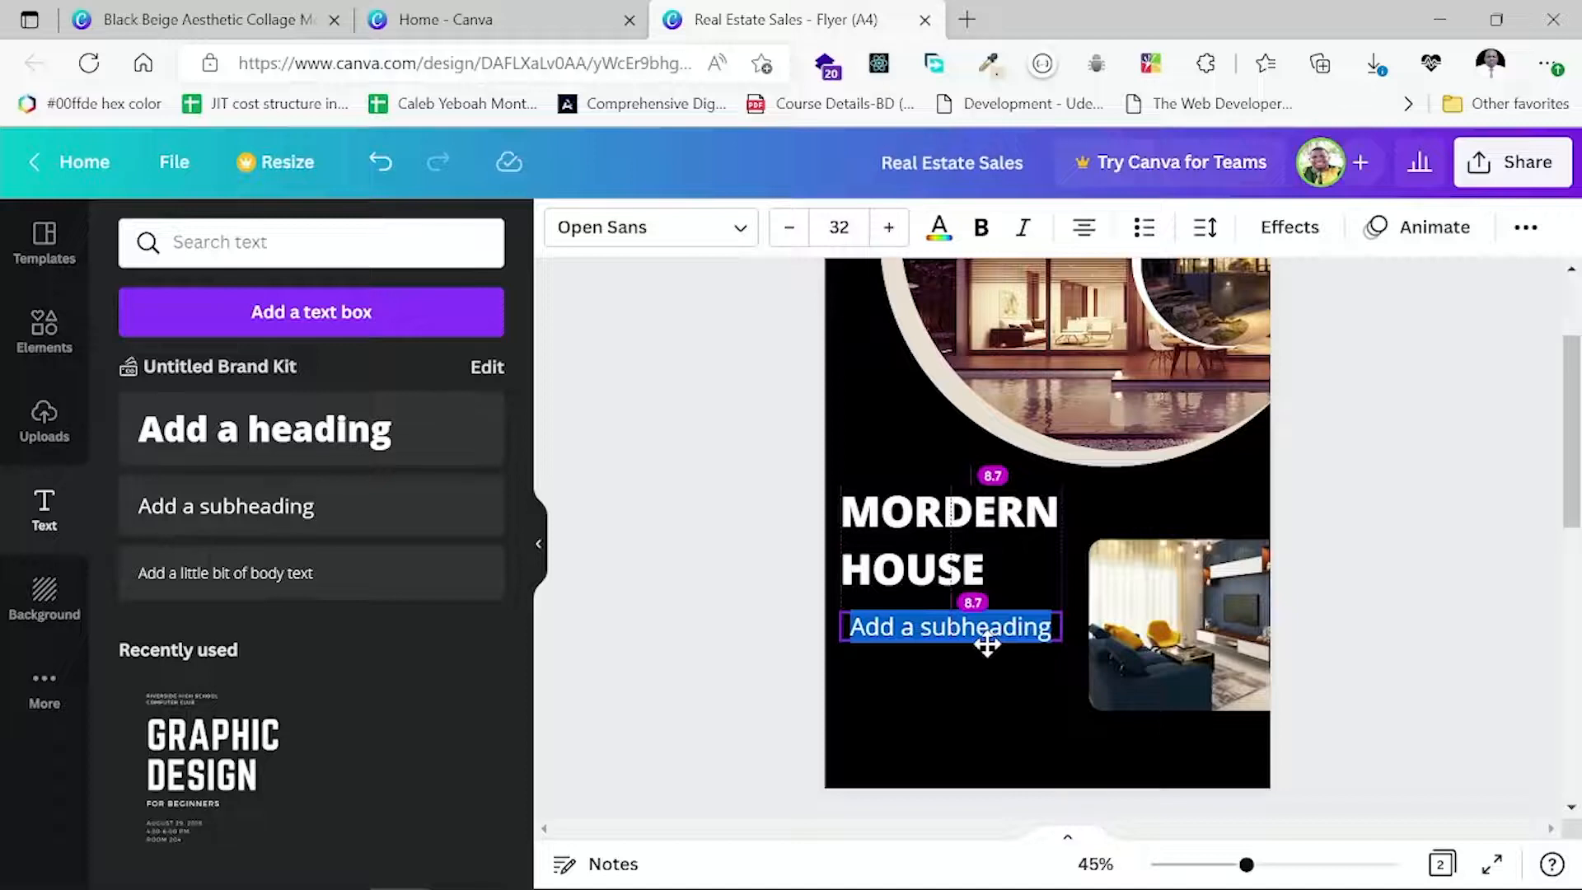
{"action": "left_click_drag", "start_coordinate": [987, 645], "coordinate": [987, 643]}
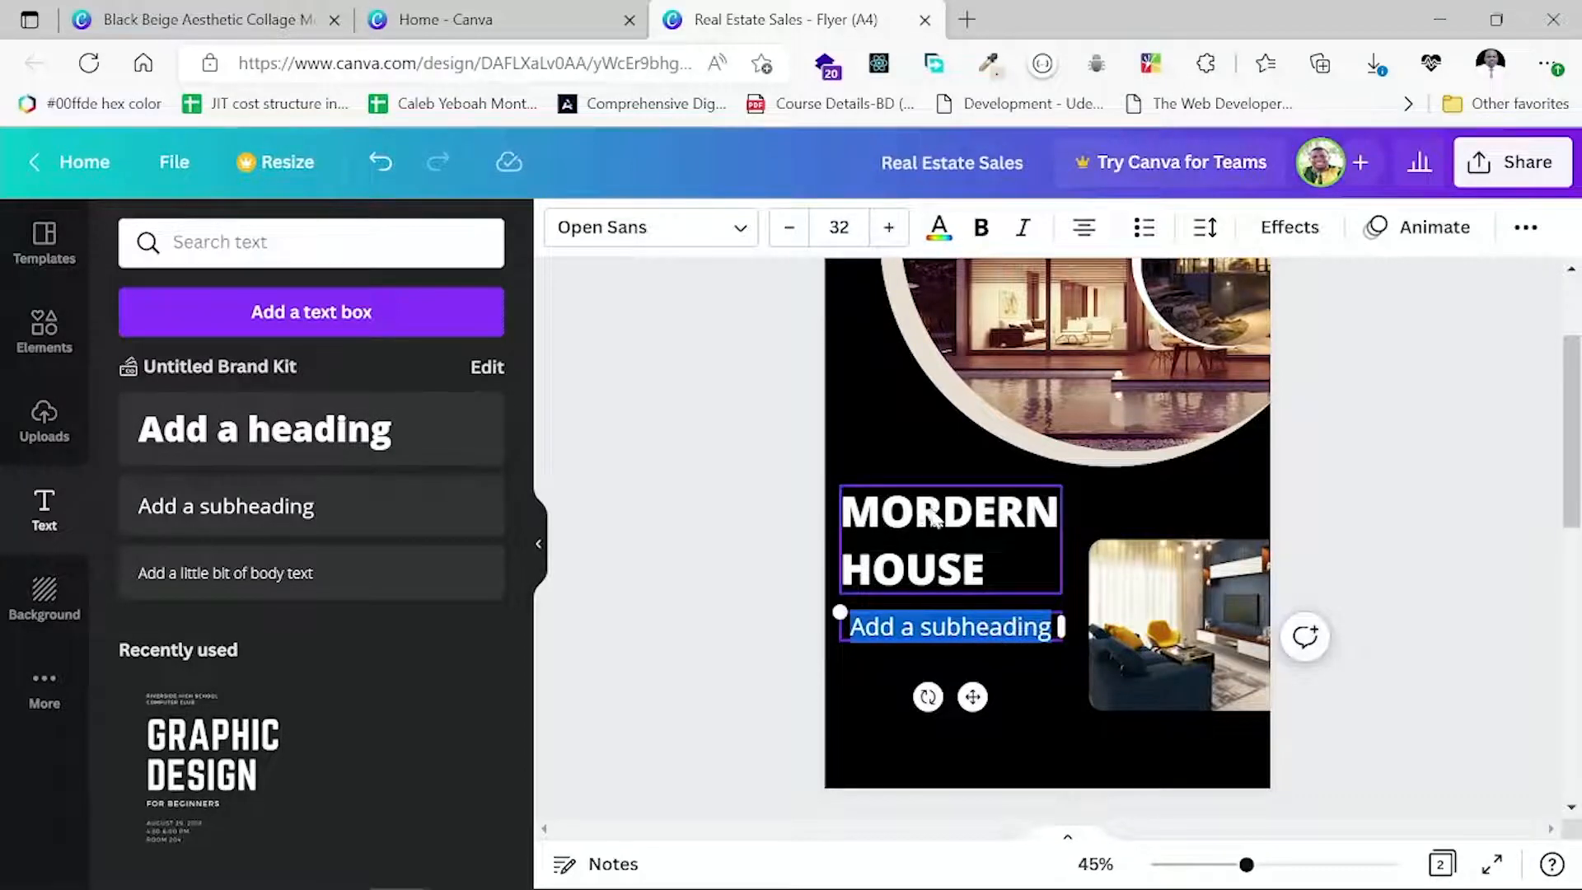
Replace the subheading's placeholder text with "FOR SALE" and left-align it.
{"action": "left_click", "coordinate": [1038, 627]}
{"action": "left_click_drag", "start_coordinate": [1053, 628], "coordinate": [817, 632]}
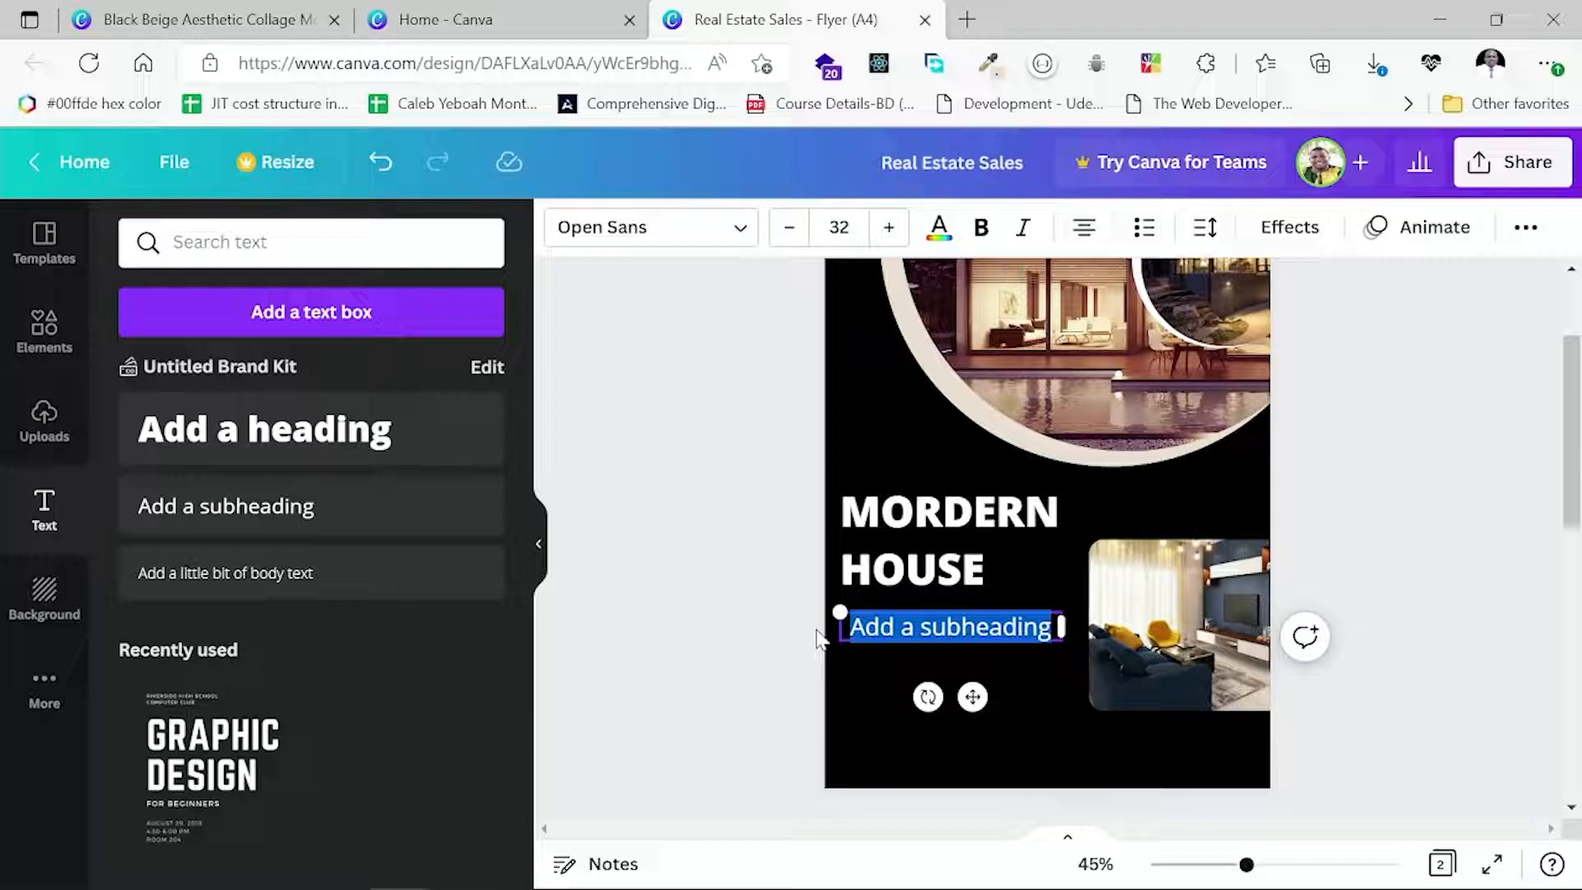
{"action": "type", "text": "fFO"}
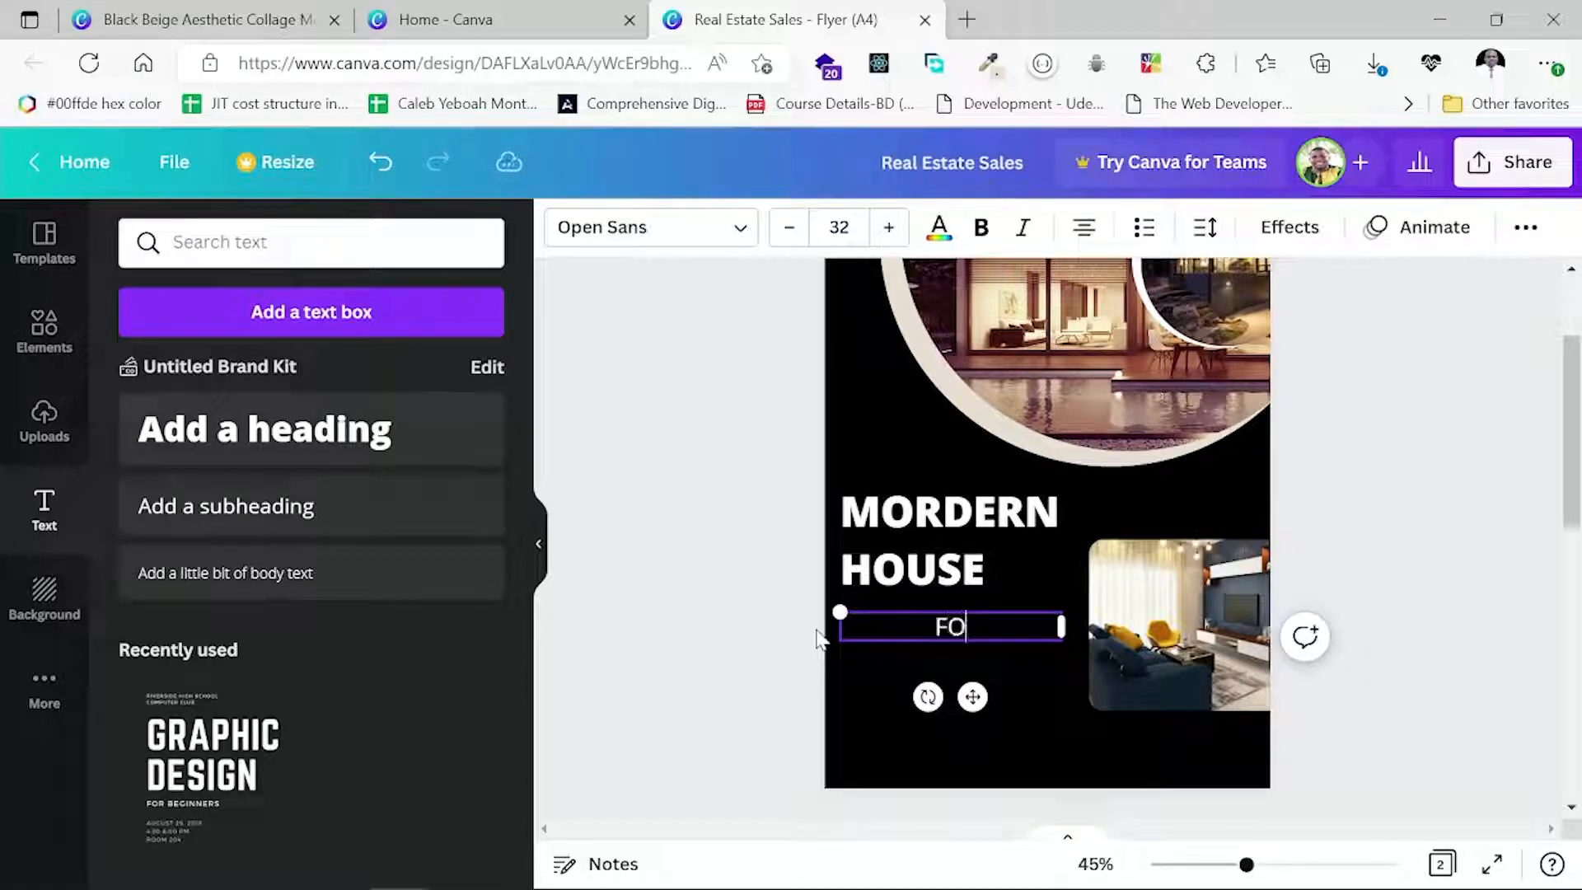
{"action": "type", "text": "R SA"}
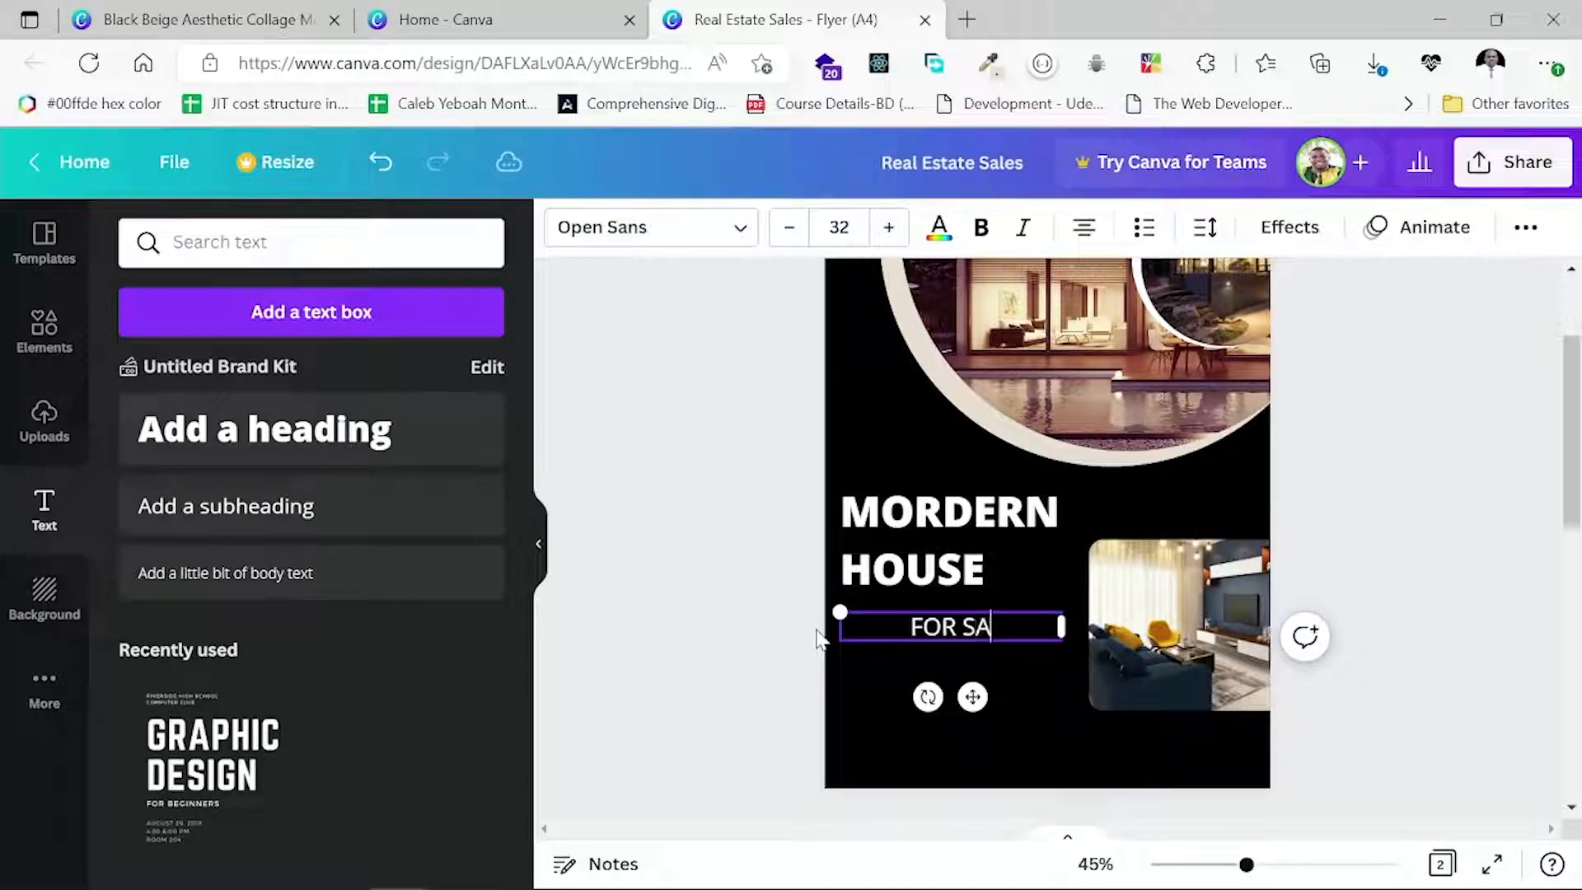
{"action": "type", "text": "LE"}
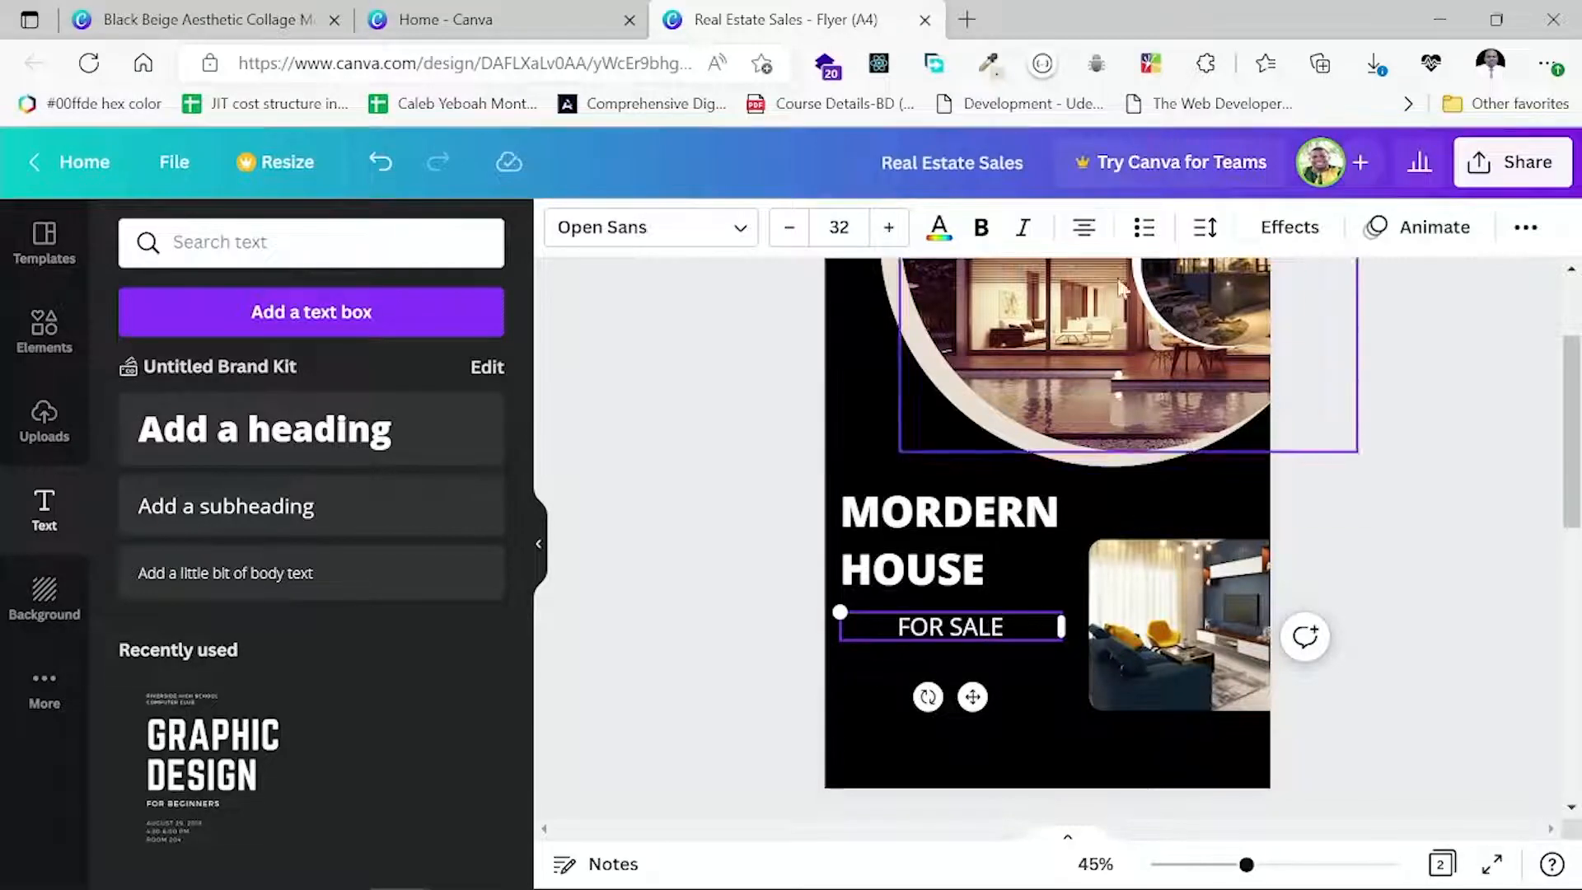
{"action": "left_click", "coordinate": [1084, 227]}
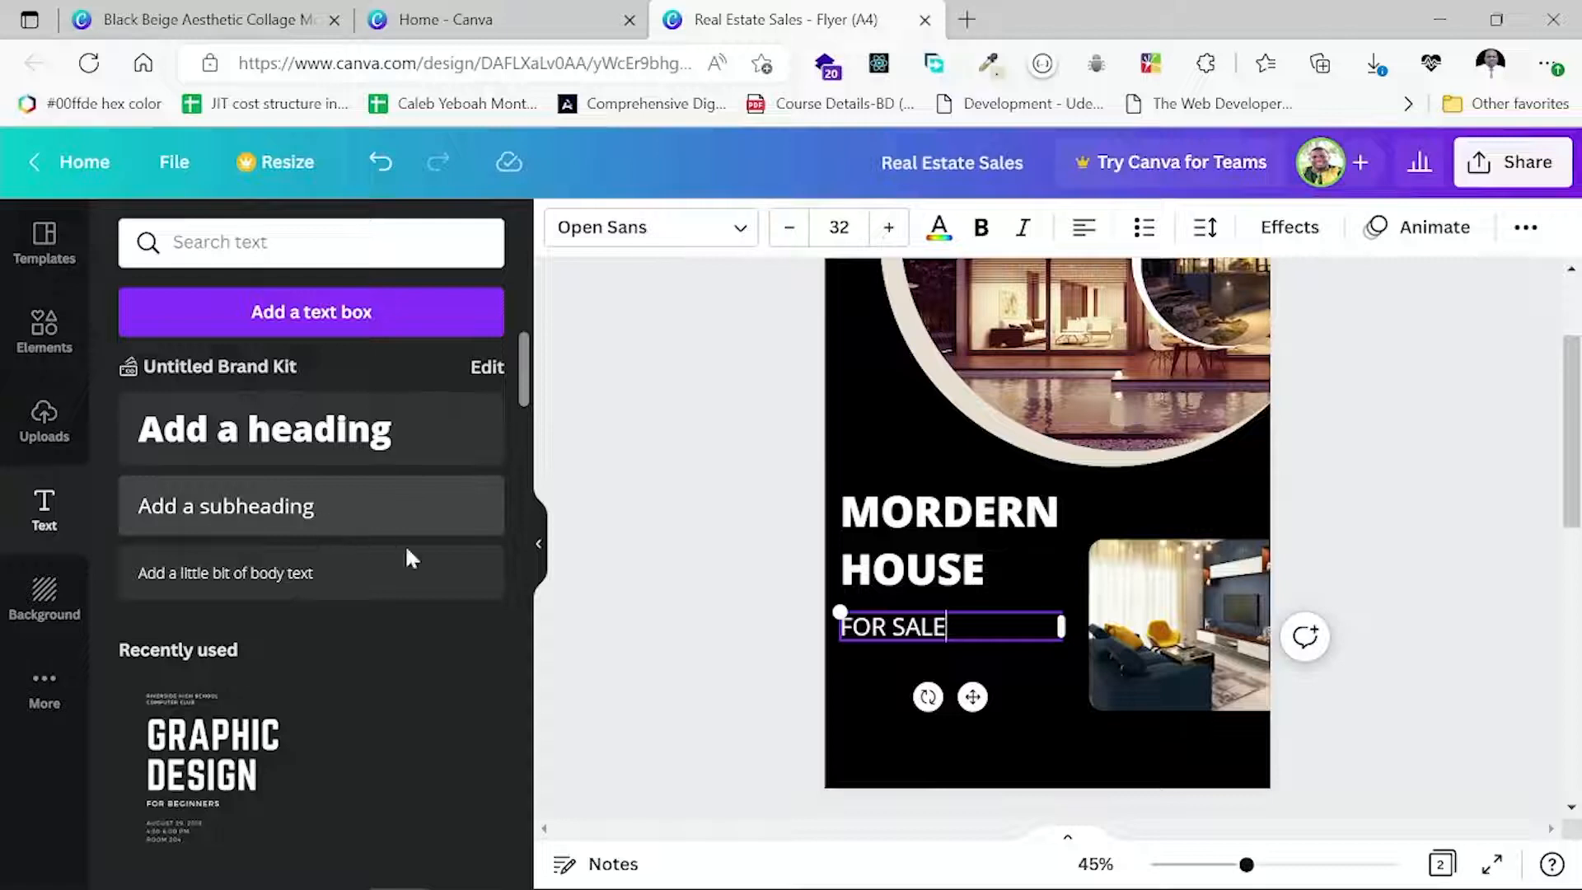
{"action": "left_click", "coordinate": [863, 674]}
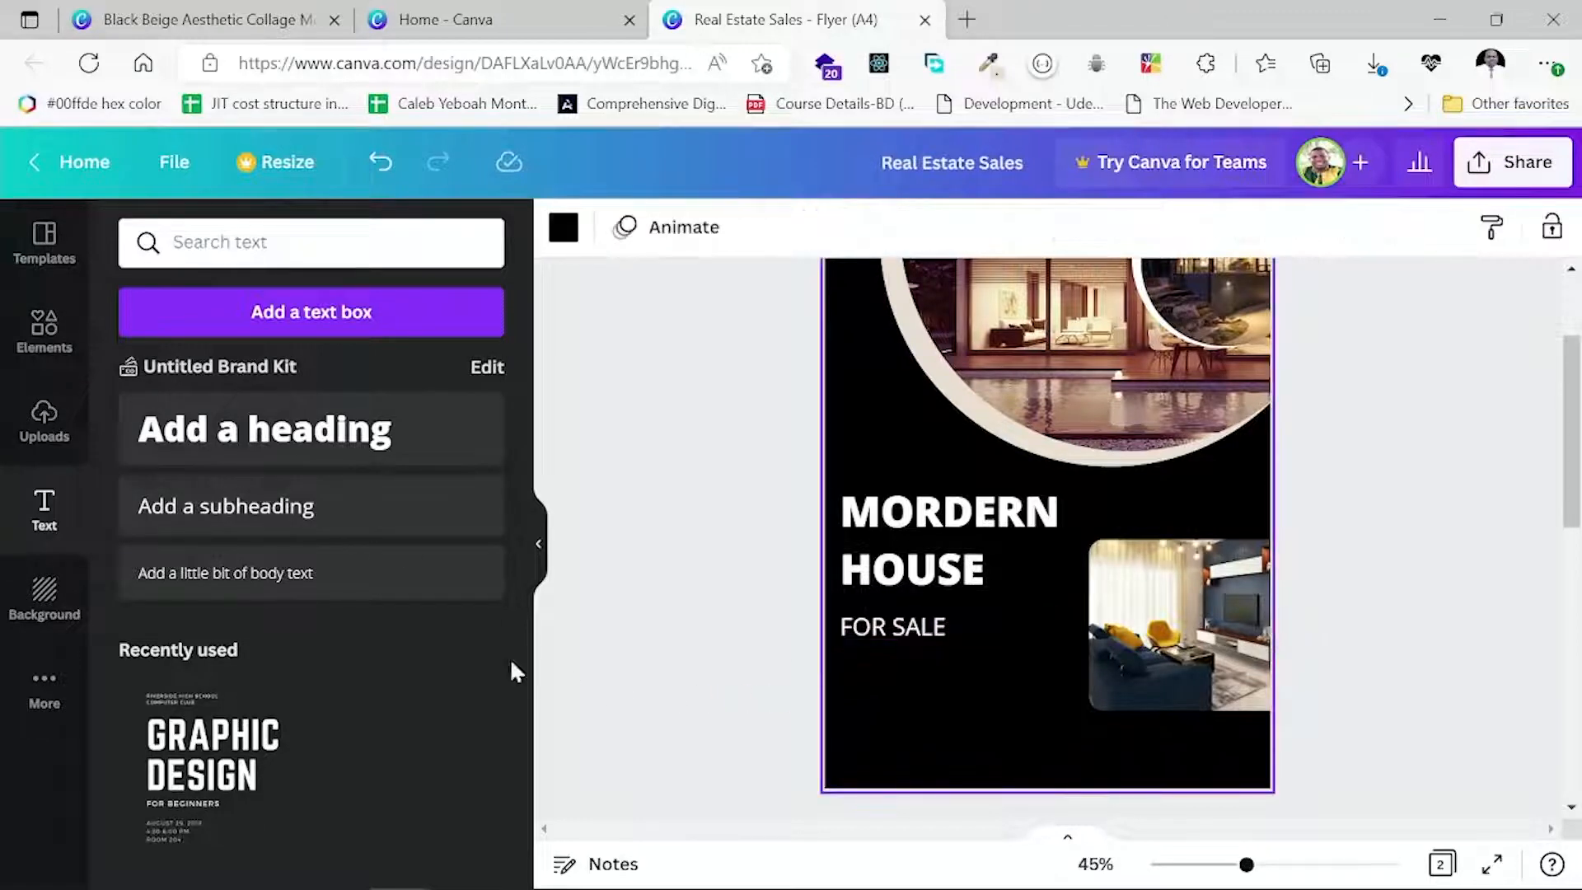
Add a second subheading and place it directly below FOR SALE, lined up with that text's left edge and evenly spaced.
{"action": "left_click", "coordinate": [220, 519]}
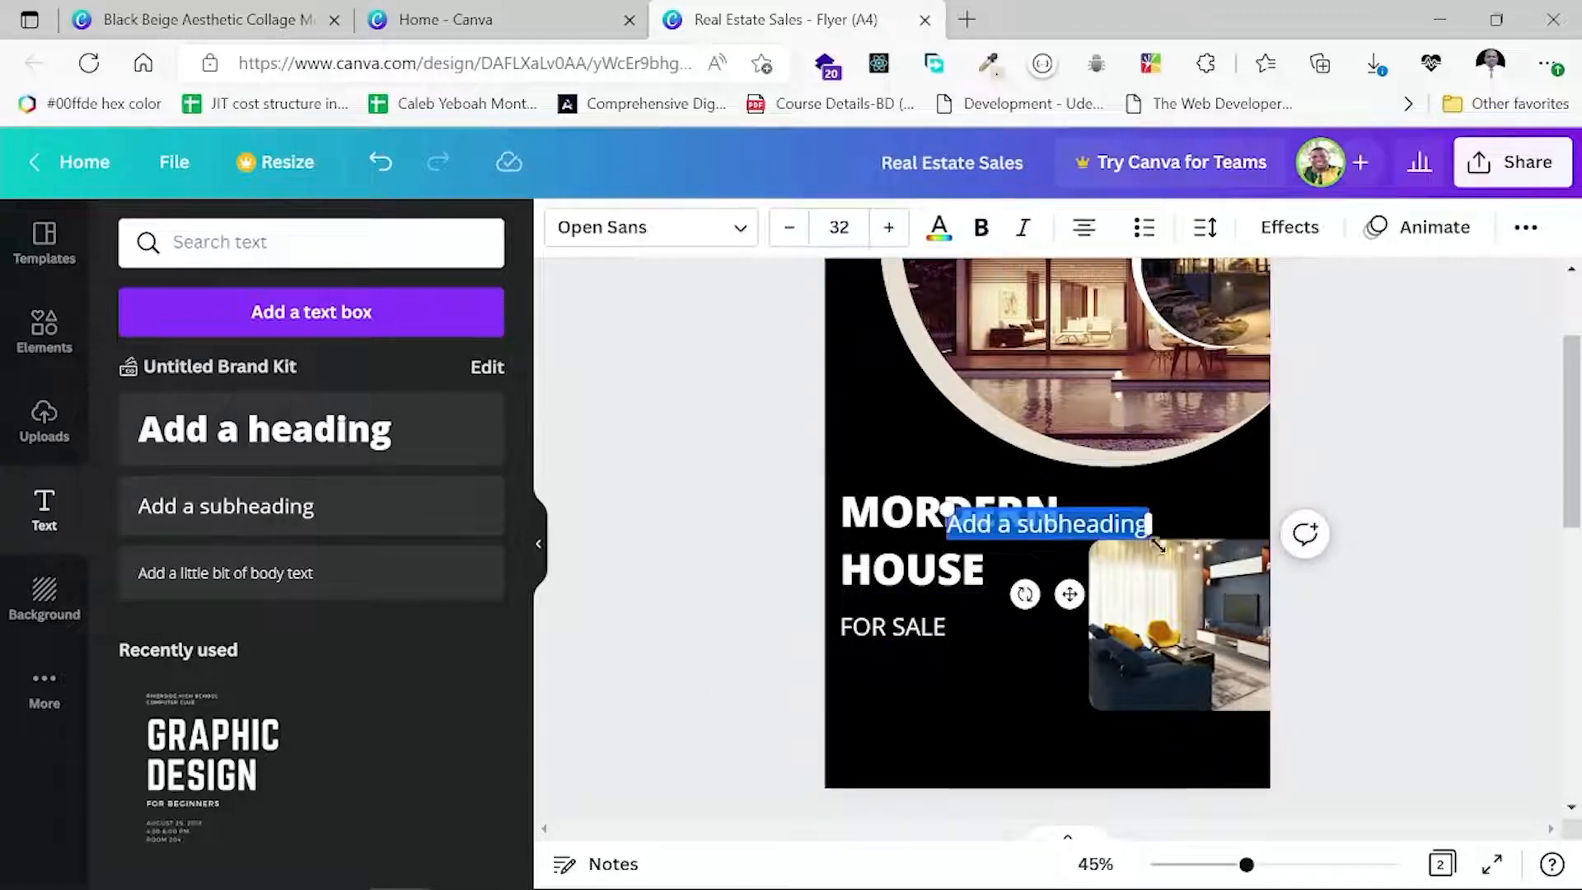
{"action": "left_click", "coordinate": [1101, 517]}
{"action": "left_click_drag", "start_coordinate": [1101, 512], "coordinate": [993, 652]}
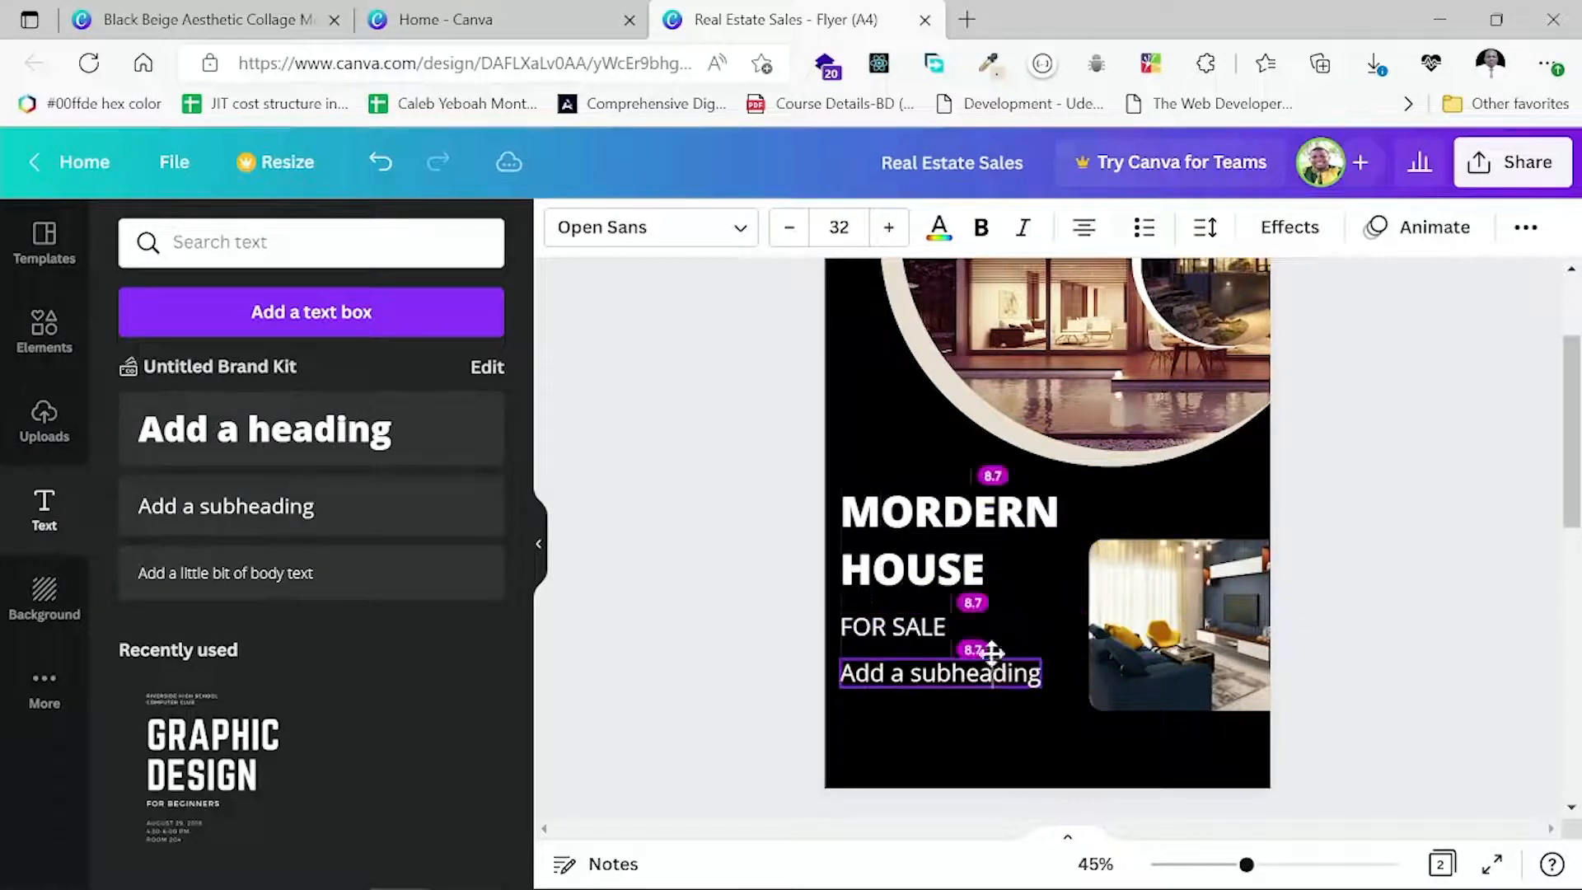
Replace the second subheading's placeholder text with "Child and Pet Friendly".
{"action": "double_click", "coordinate": [946, 674]}
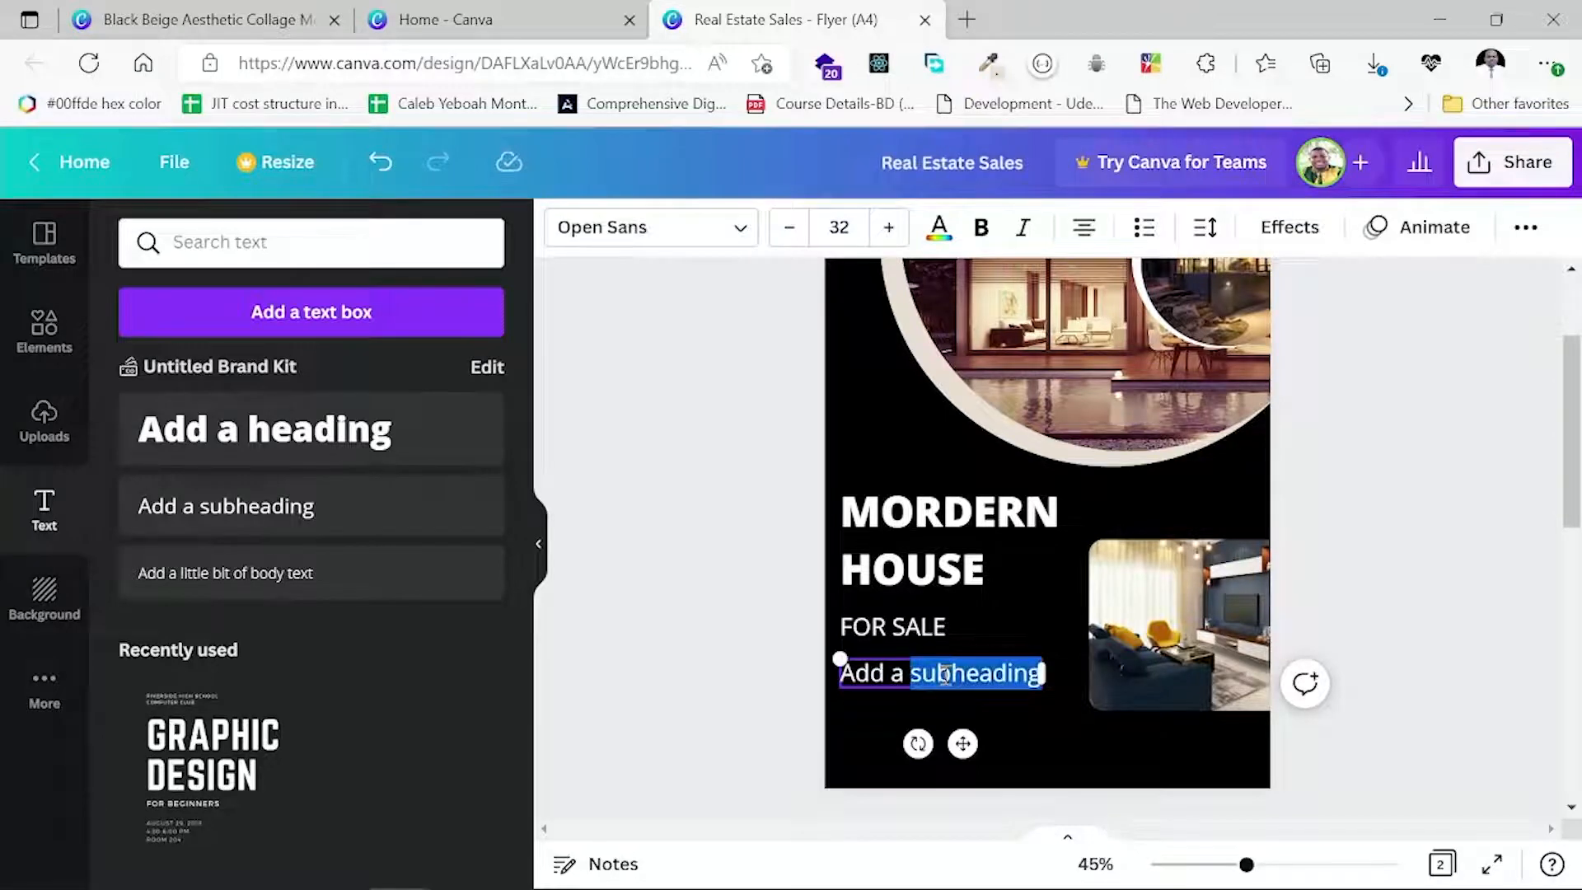
{"action": "triple_click", "coordinate": [946, 674]}
{"action": "type", "text": "cHILD"}
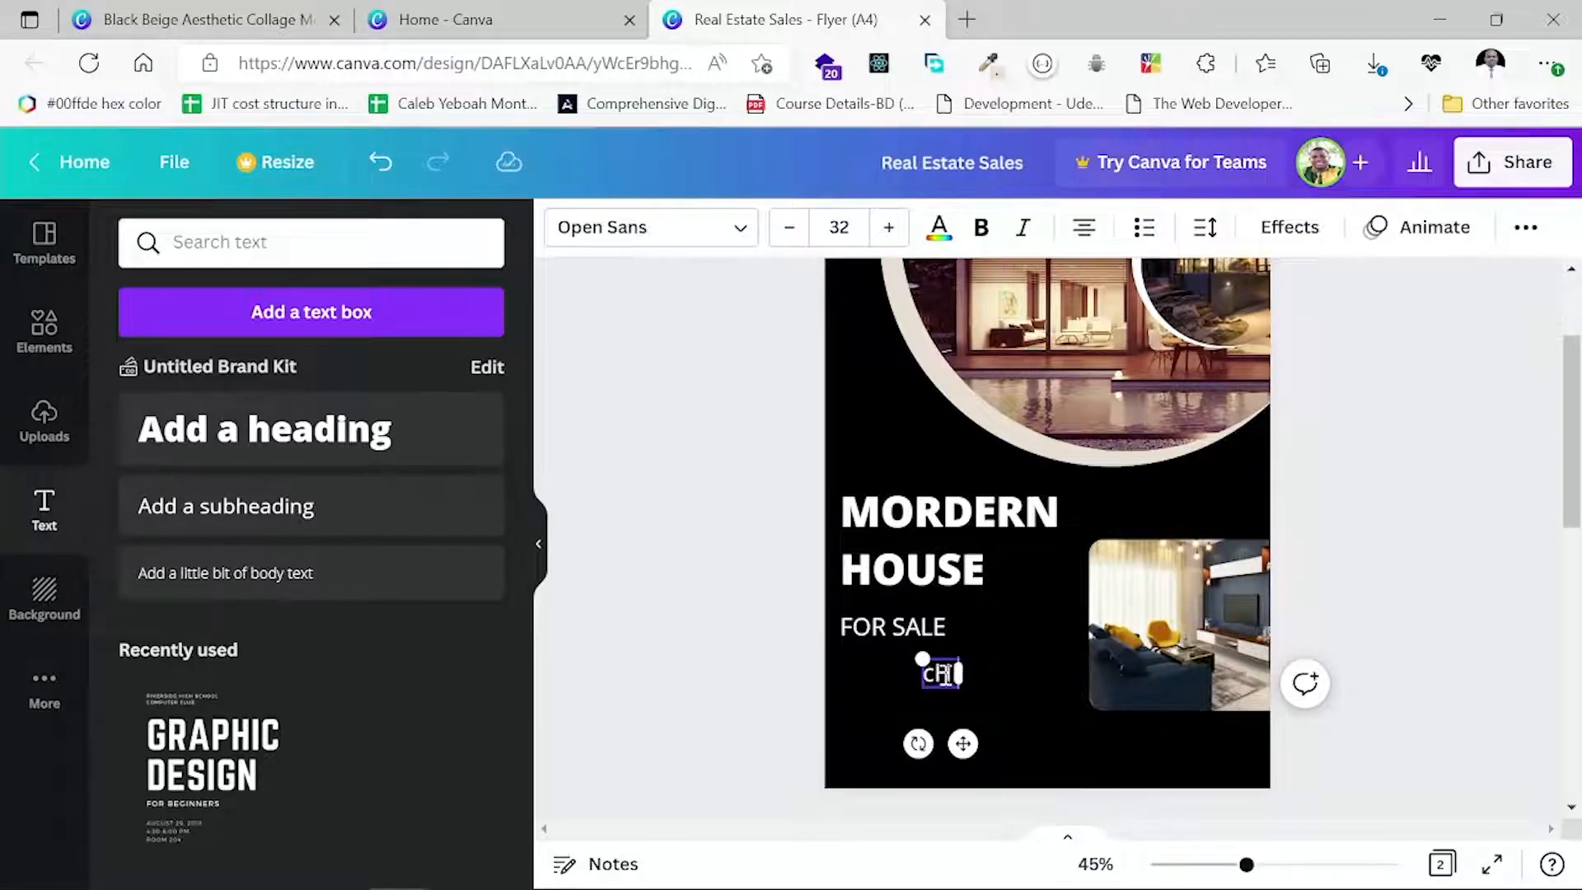
{"action": "key", "text": "BackSpace"}
{"action": "key", "text": "BackSpace"}
{"action": "key", "text": "BackSpace"}
{"action": "key", "text": "BackSpace"}
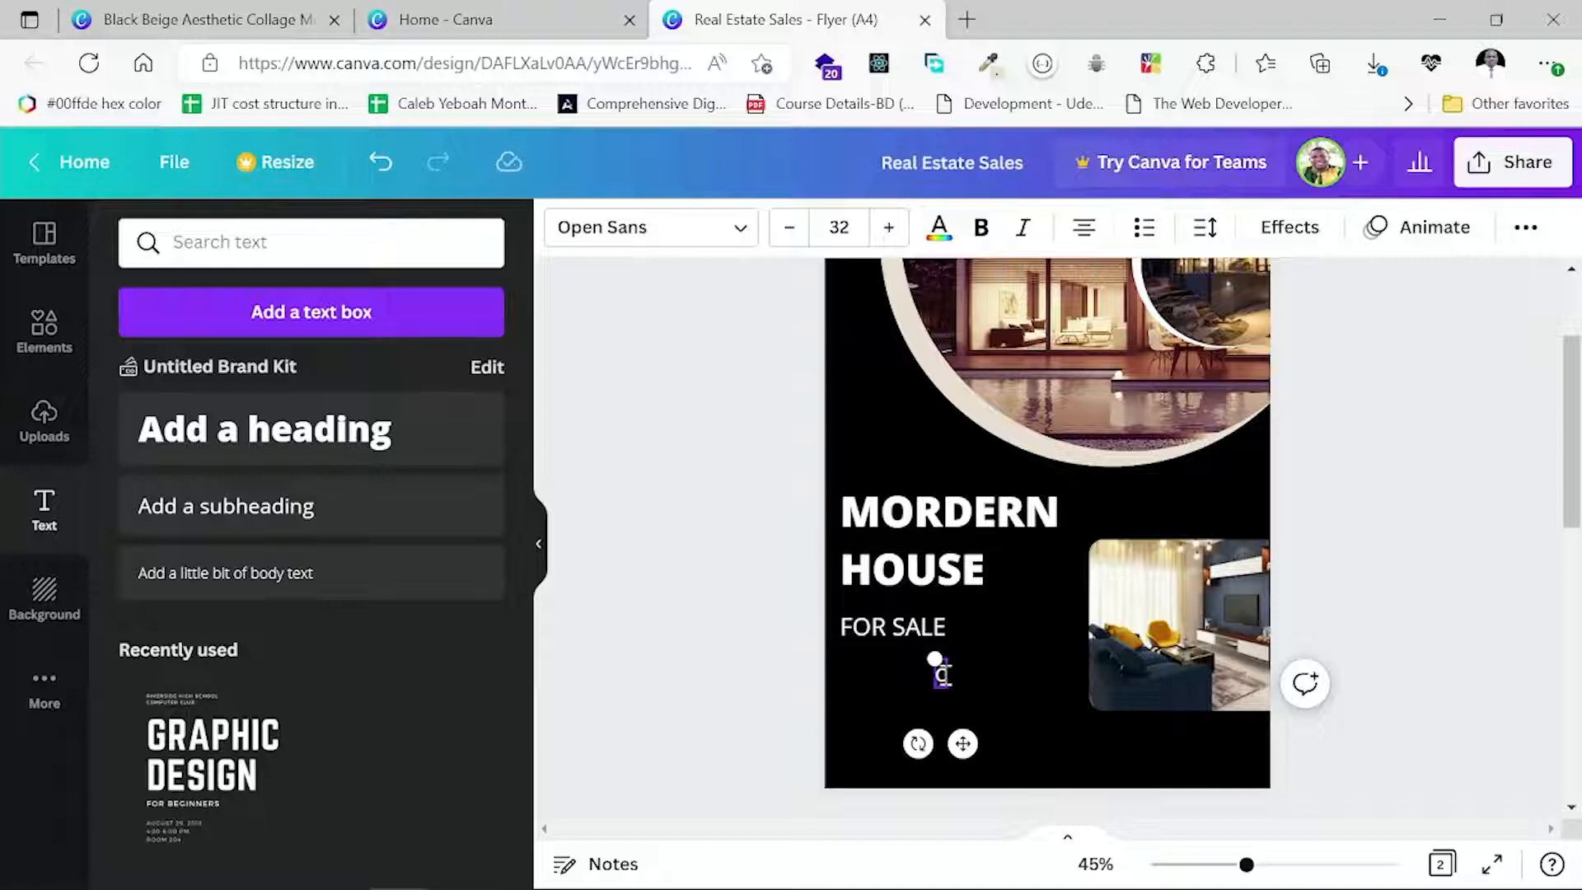
{"action": "type", "text": "ON"}
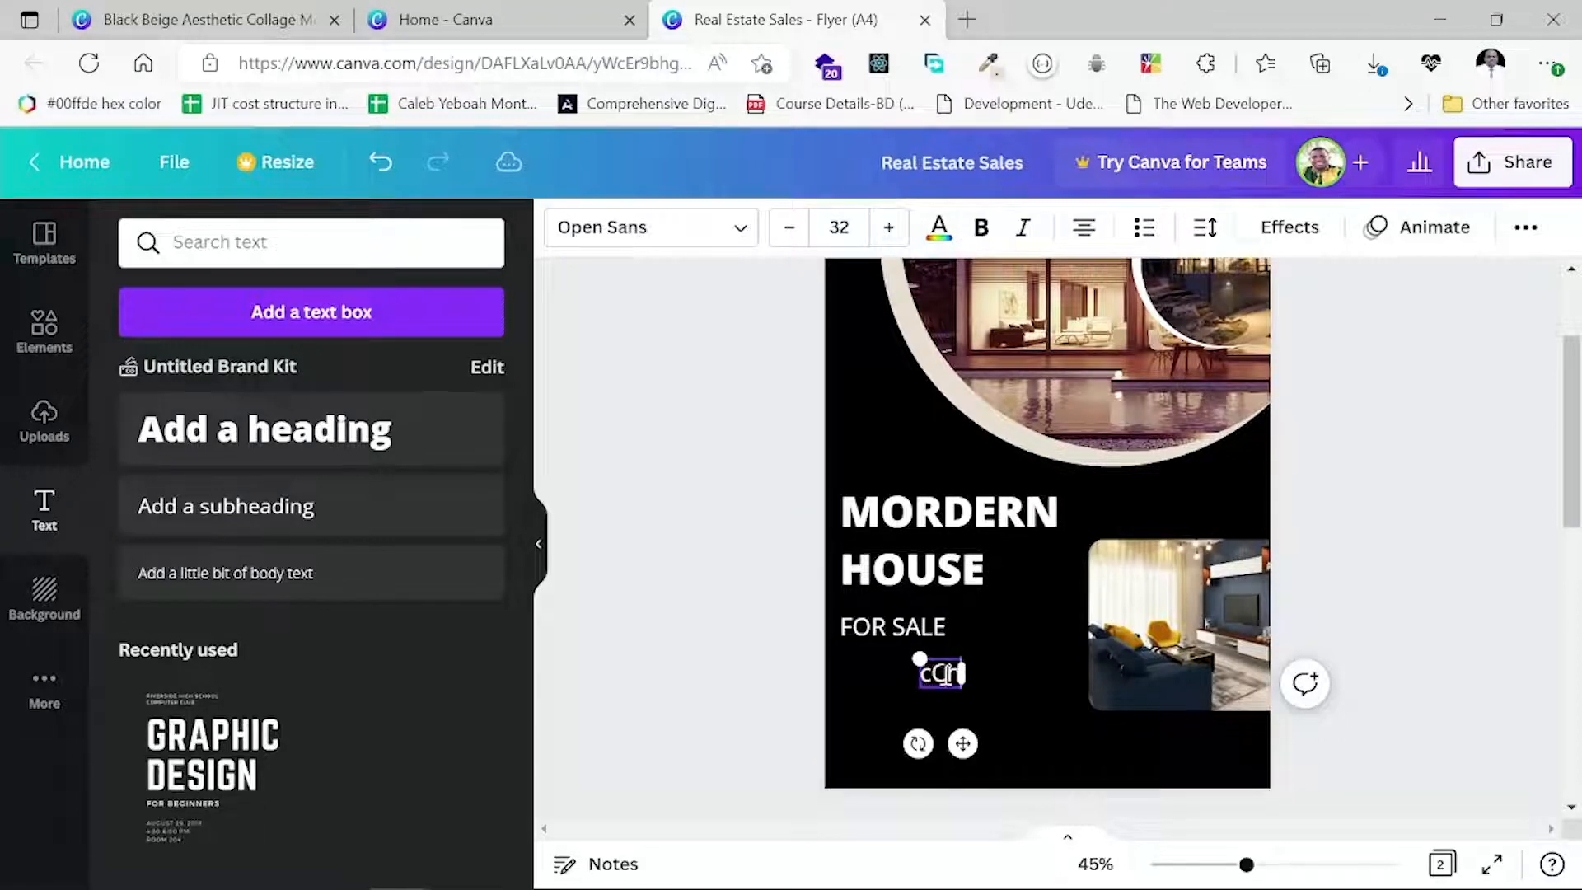
{"action": "key", "text": "BackSpace"}
{"action": "key", "text": "BackSpace"}
{"action": "key", "text": "BackSpace"}
{"action": "type", "text": "Ch"}
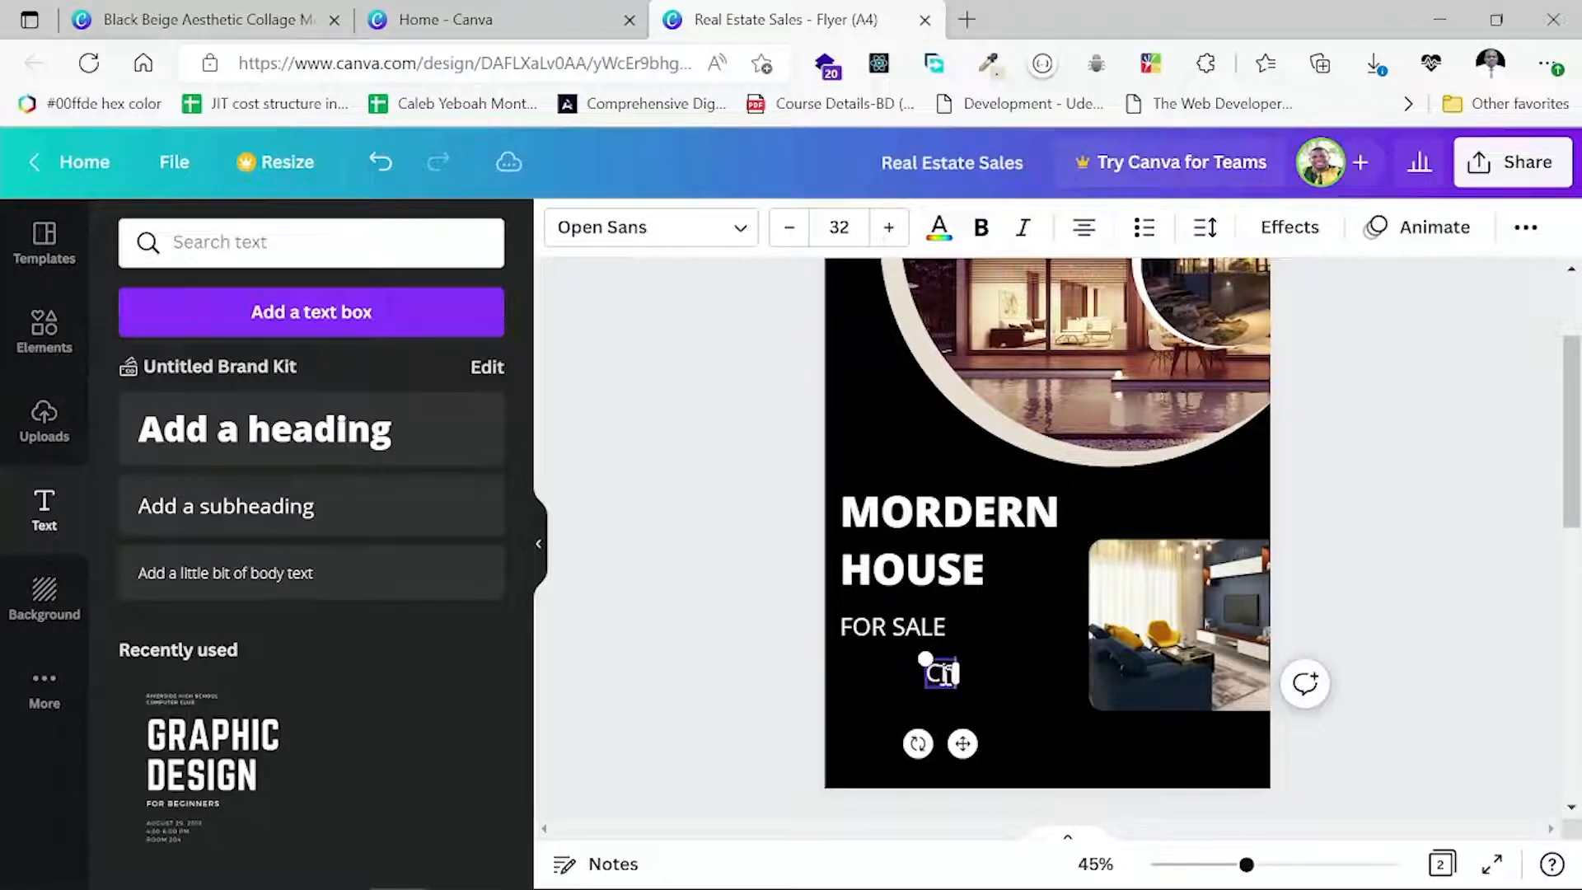
{"action": "type", "text": "ild a"}
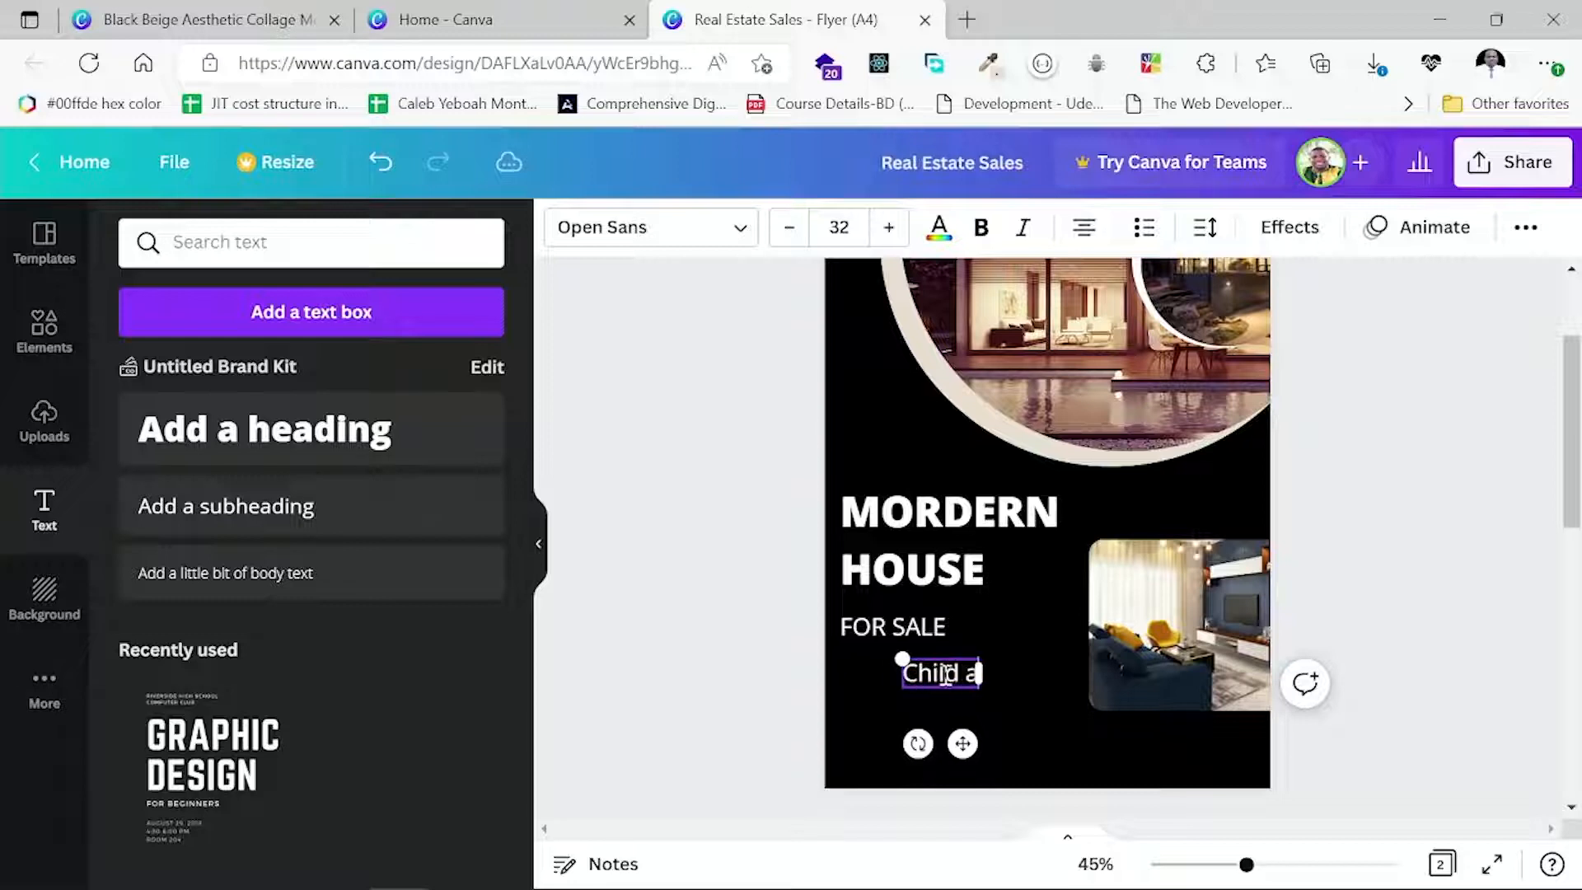
{"action": "type", "text": "rd"}
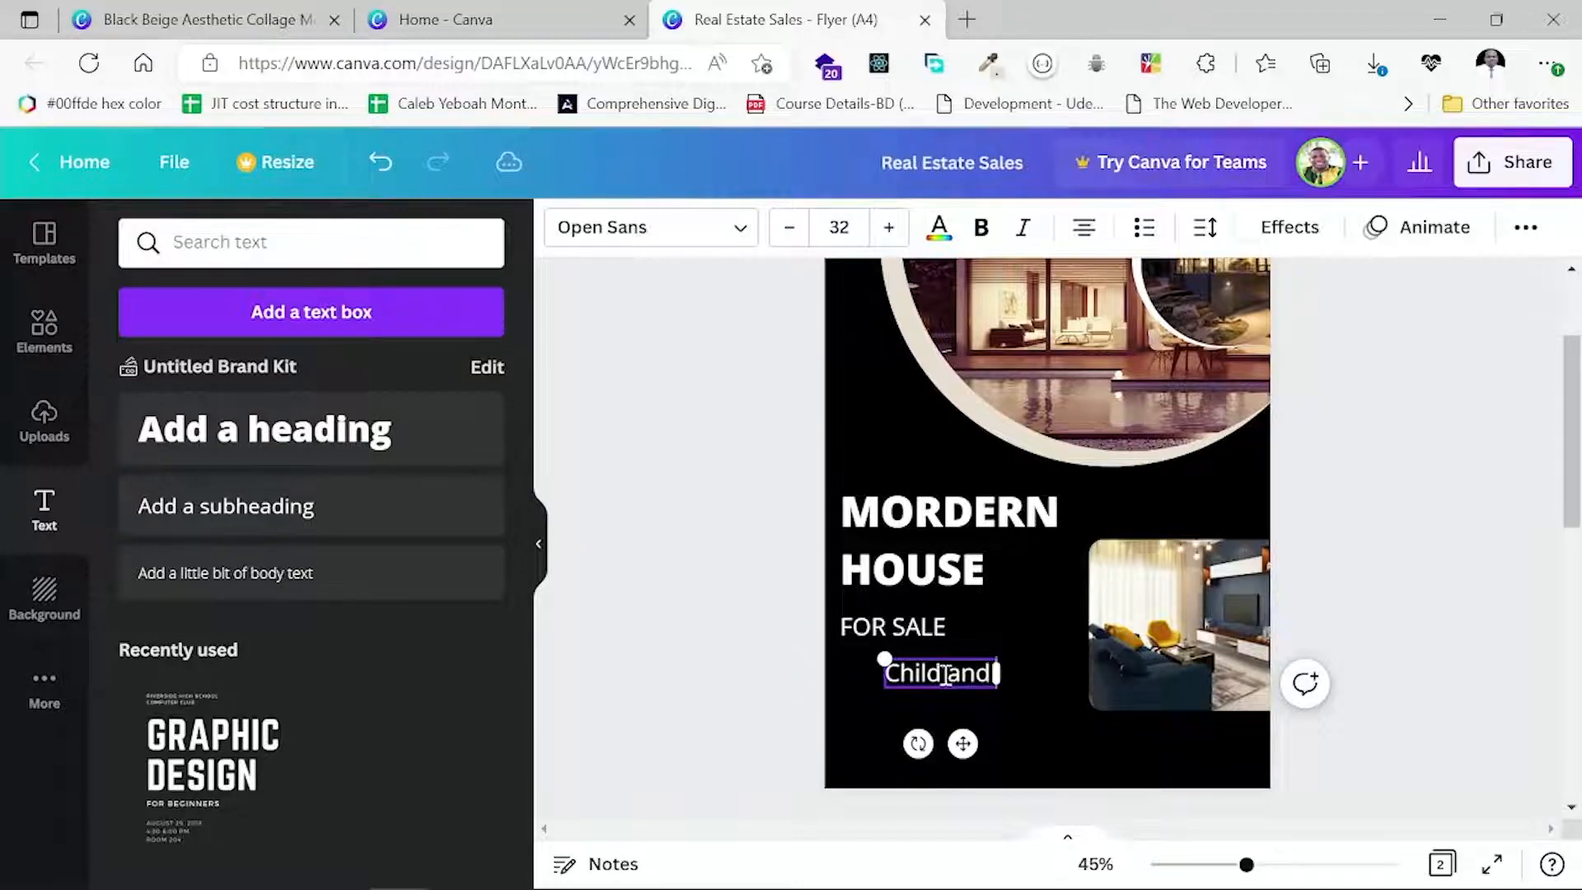
{"action": "type", "text": " Pet"}
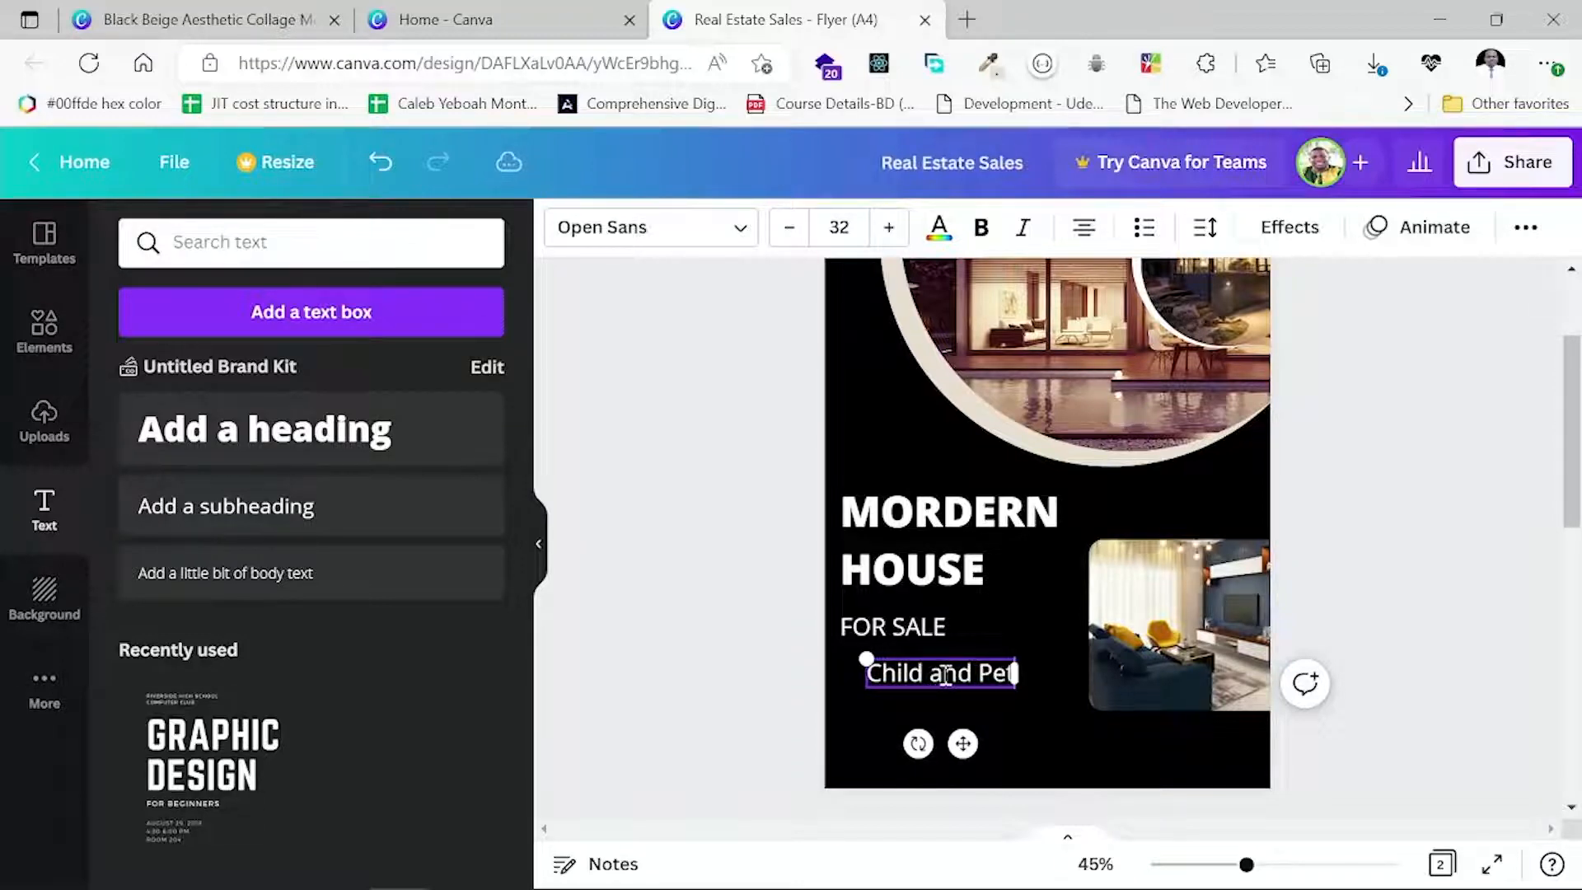
{"action": "type", "text": " Frien"}
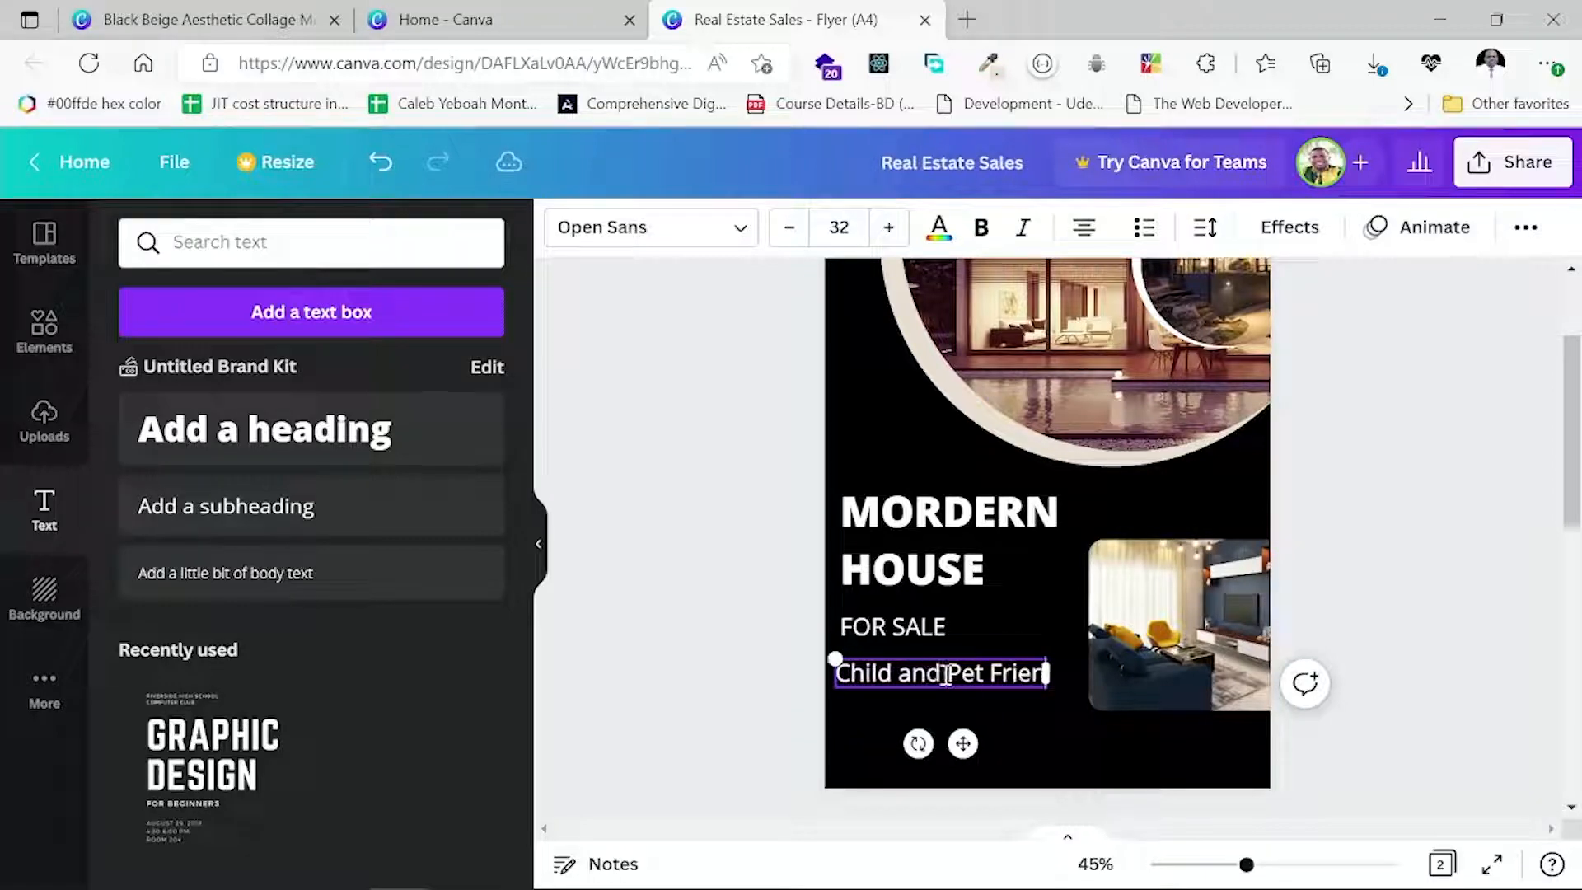
{"action": "type", "text": "dly"}
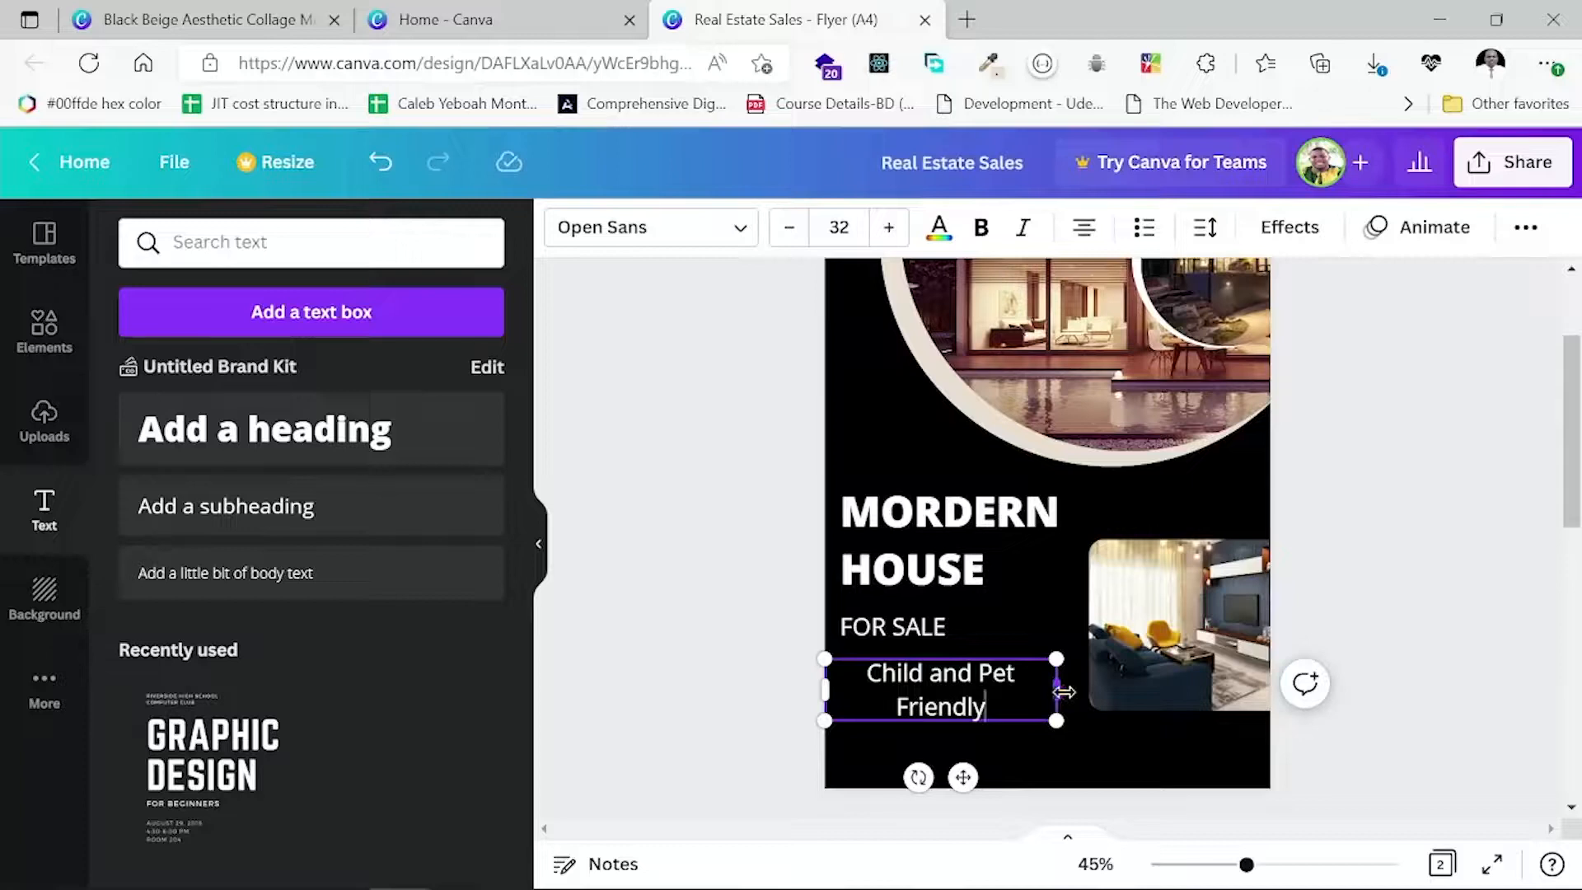
{"action": "left_click_drag", "start_coordinate": [1065, 693], "coordinate": [1081, 687]}
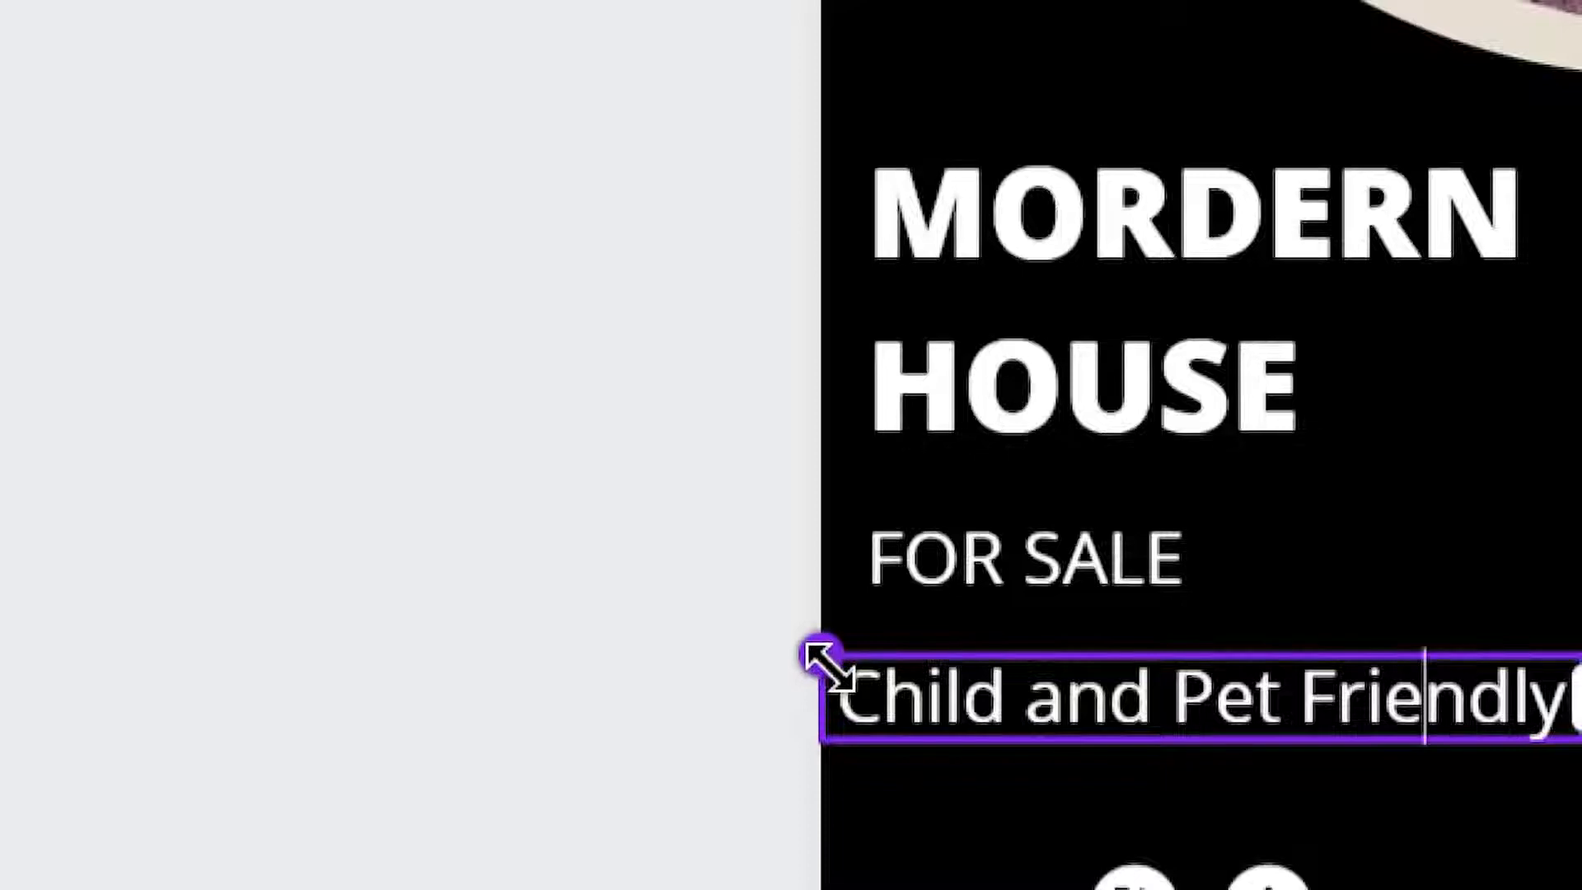
{"action": "left_click_drag", "start_coordinate": [820, 666], "coordinate": [900, 689]}
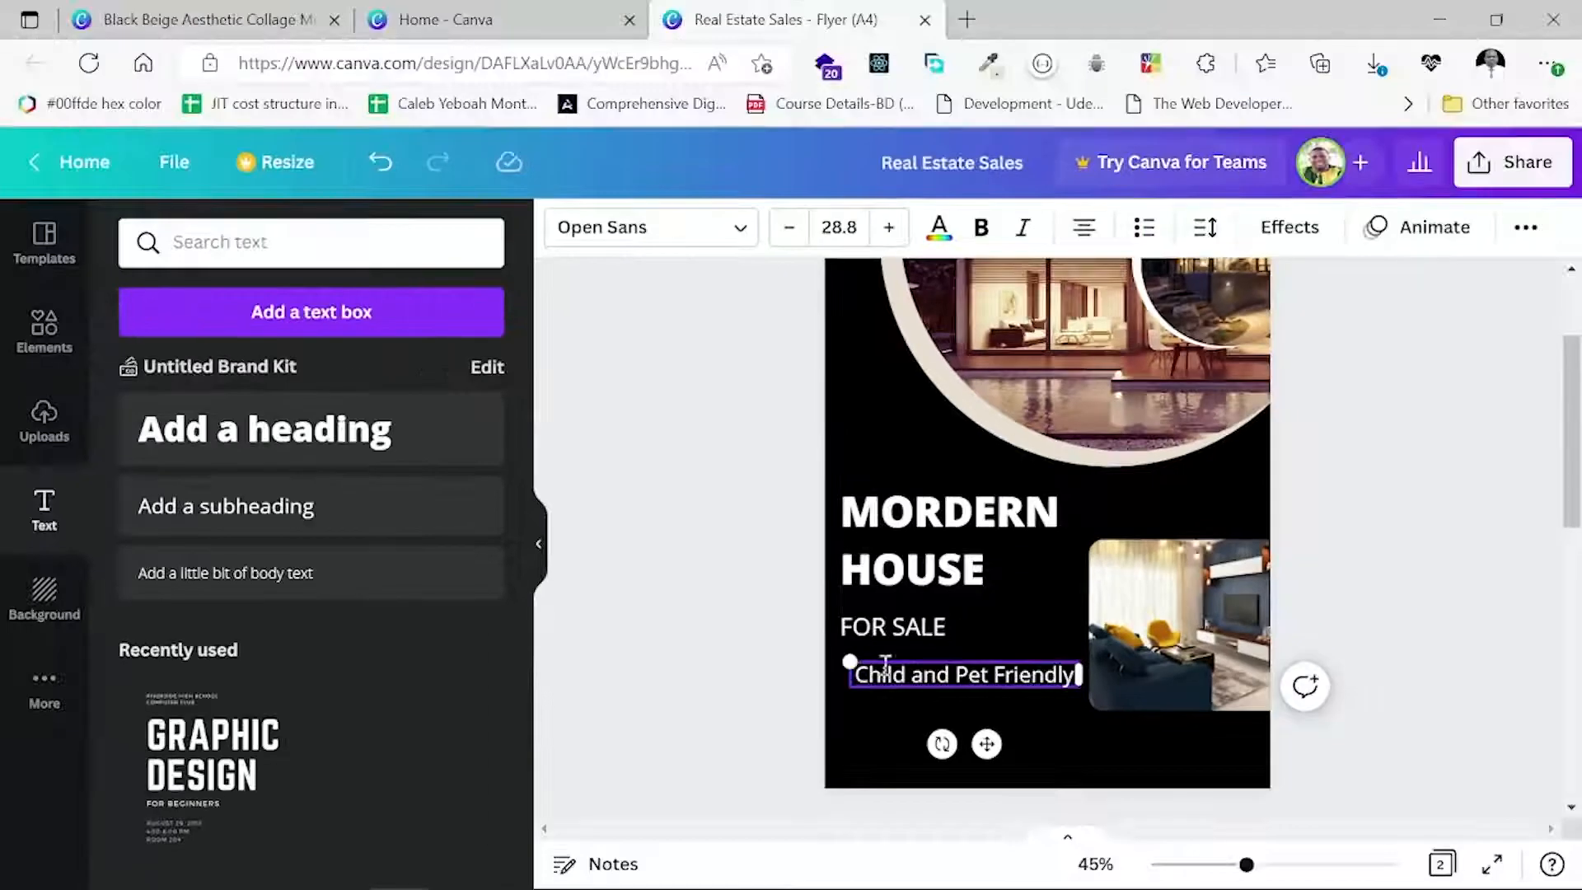
{"action": "key", "text": "ctrl+z"}
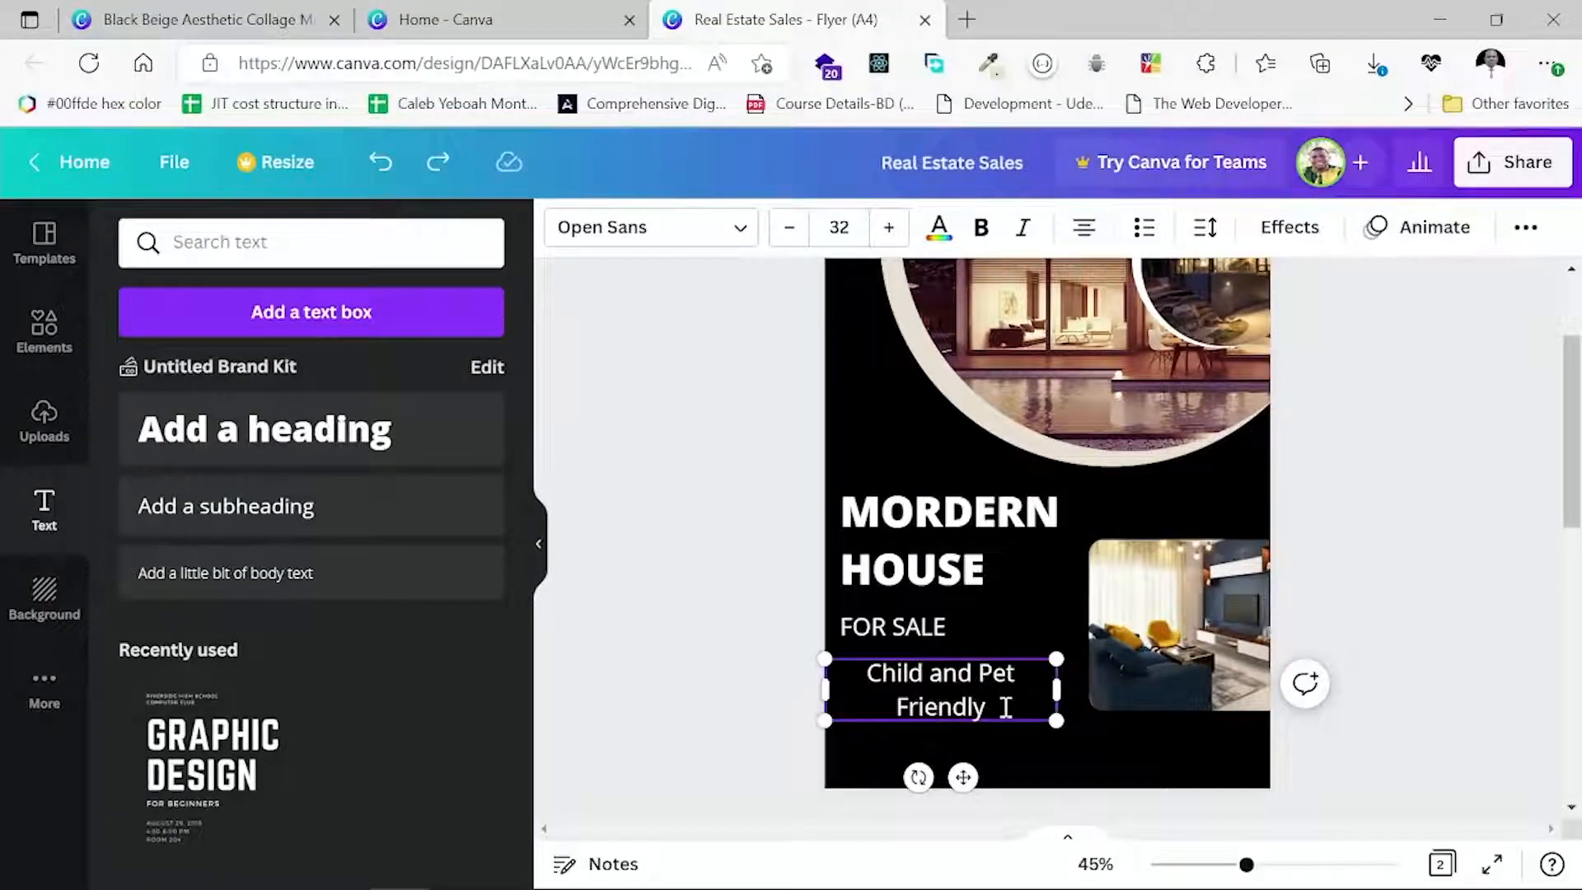
Set the font size of the "Child and Pet Friendly" subheading to 26 so it fits on one line.
{"action": "left_click_drag", "start_coordinate": [1003, 703], "coordinate": [847, 653]}
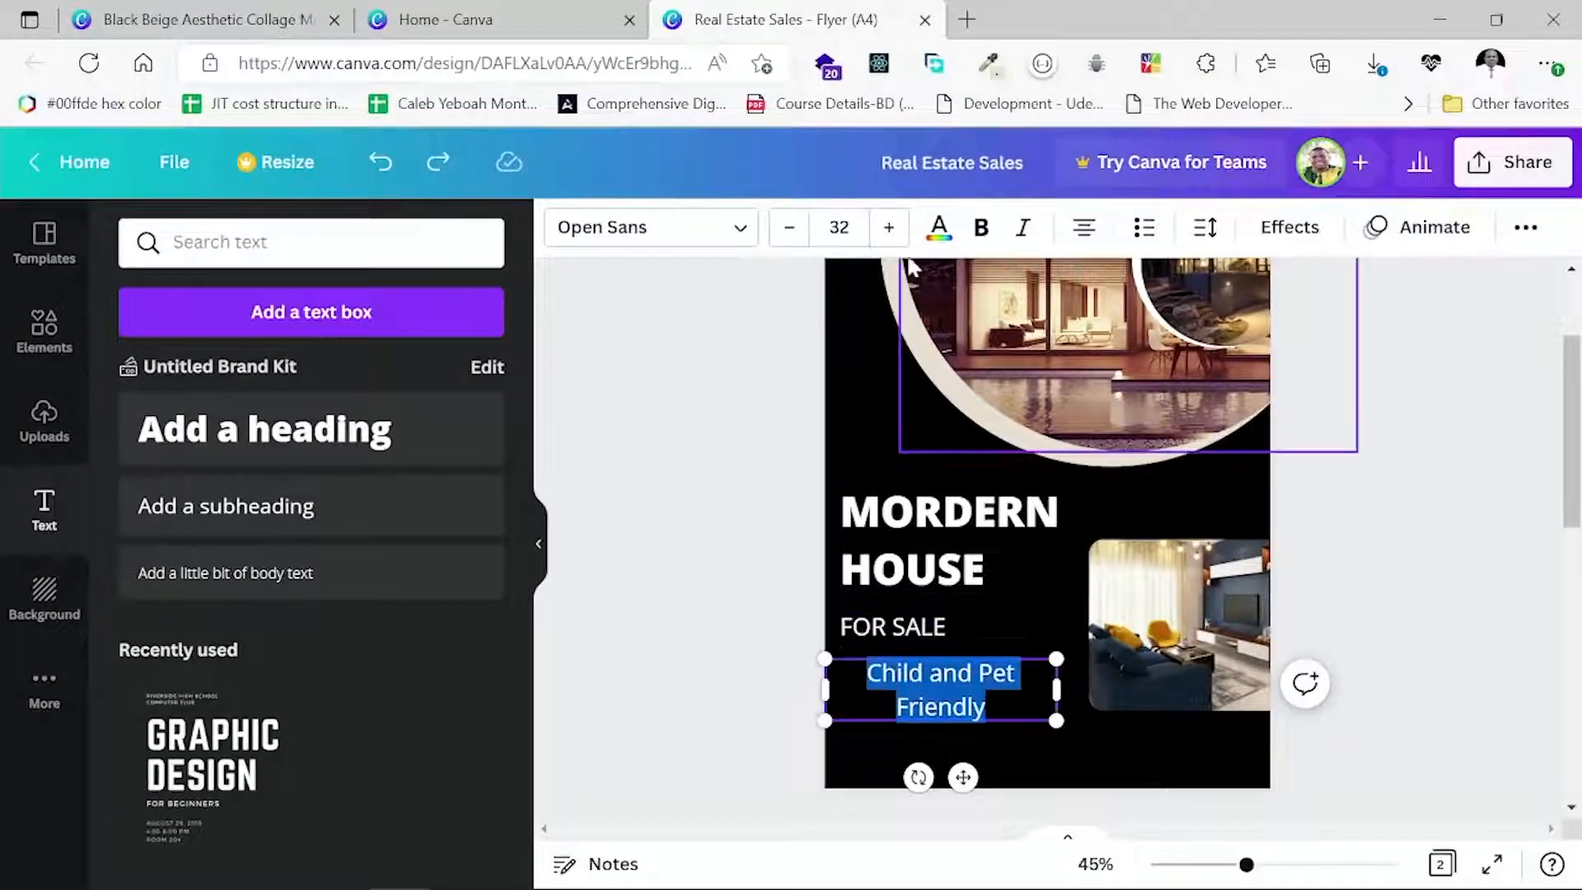
{"action": "left_click", "coordinate": [902, 234]}
{"action": "left_click", "coordinate": [903, 235]}
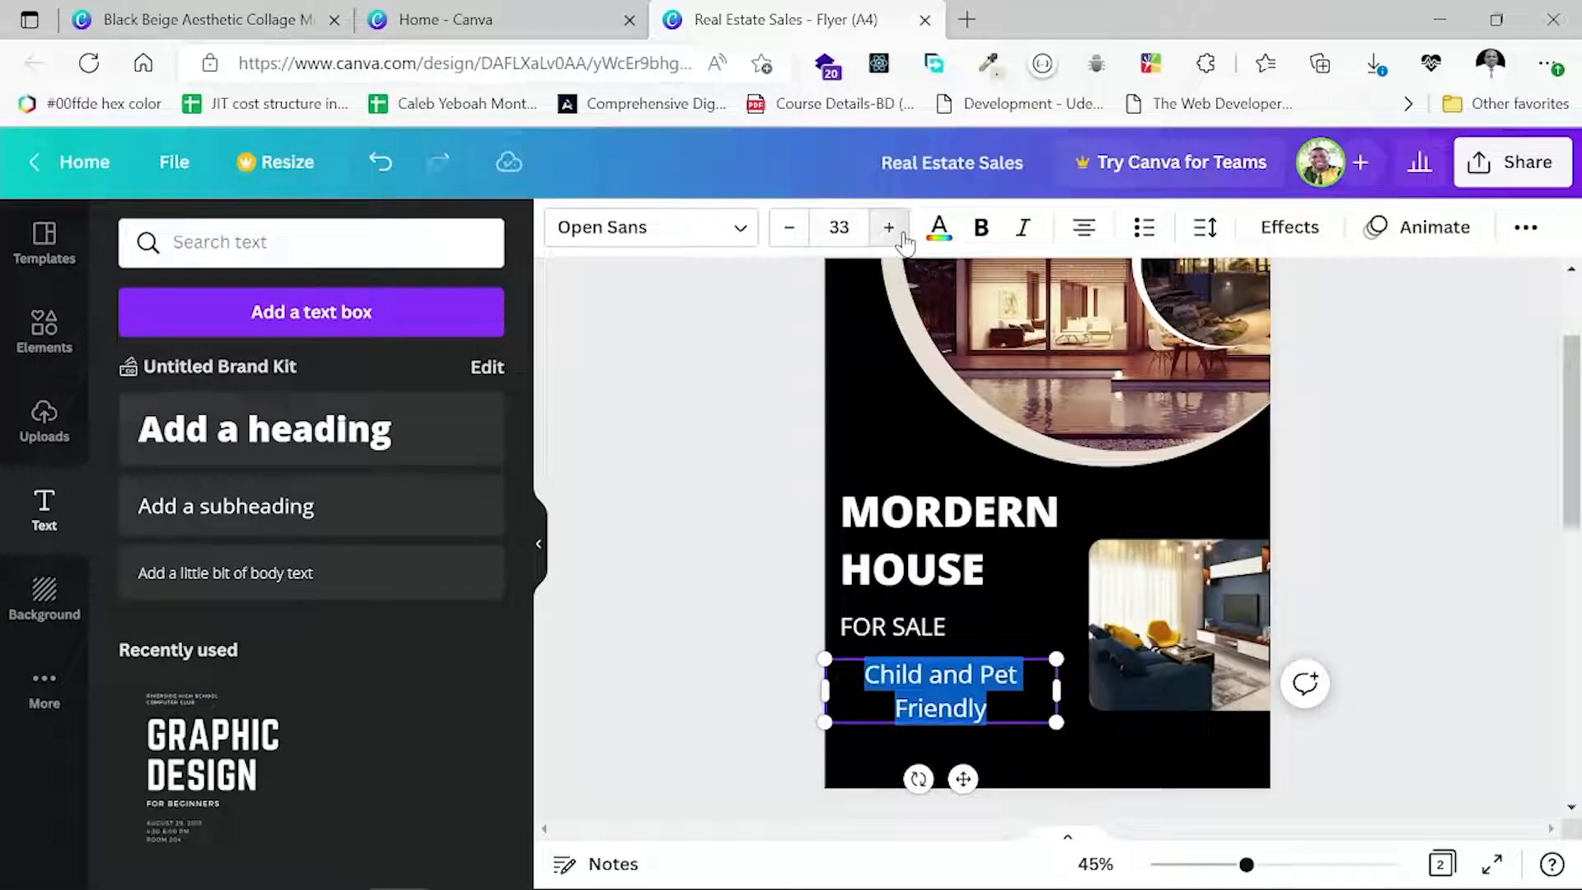
{"action": "left_click", "coordinate": [903, 235]}
{"action": "left_click", "coordinate": [903, 235]}
{"action": "left_click", "coordinate": [902, 235]}
{"action": "left_click", "coordinate": [903, 235]}
{"action": "left_click", "coordinate": [903, 235]}
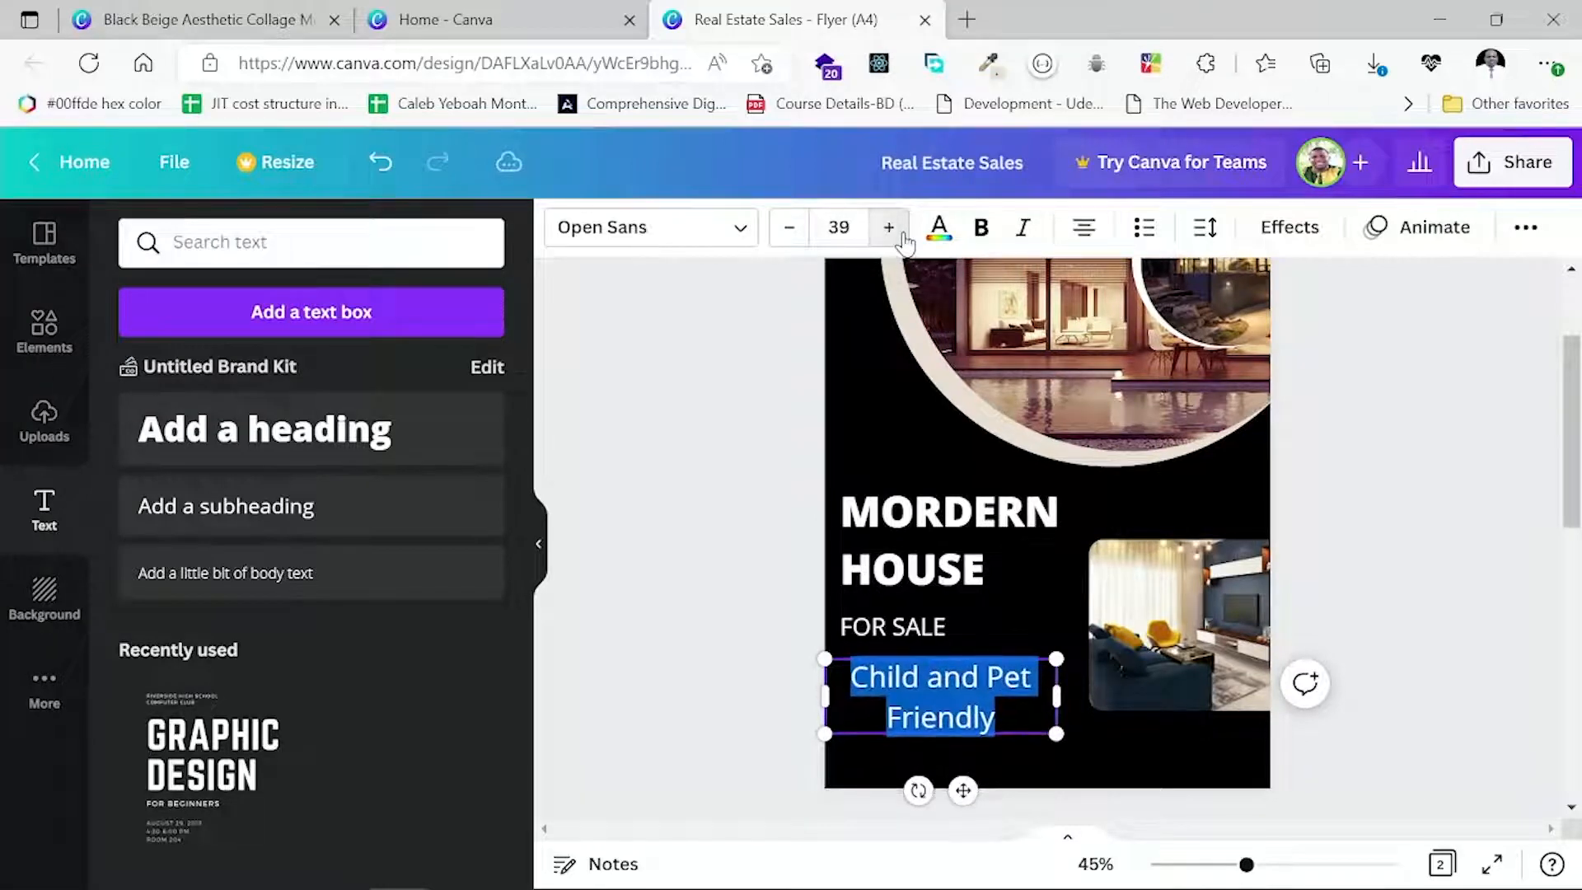
{"action": "left_click", "coordinate": [783, 235]}
{"action": "double_click", "coordinate": [783, 235]}
{"action": "double_click", "coordinate": [783, 235]}
{"action": "left_click", "coordinate": [783, 235]}
{"action": "double_click", "coordinate": [783, 235]}
{"action": "double_click", "coordinate": [783, 234]}
{"action": "left_click", "coordinate": [783, 235]}
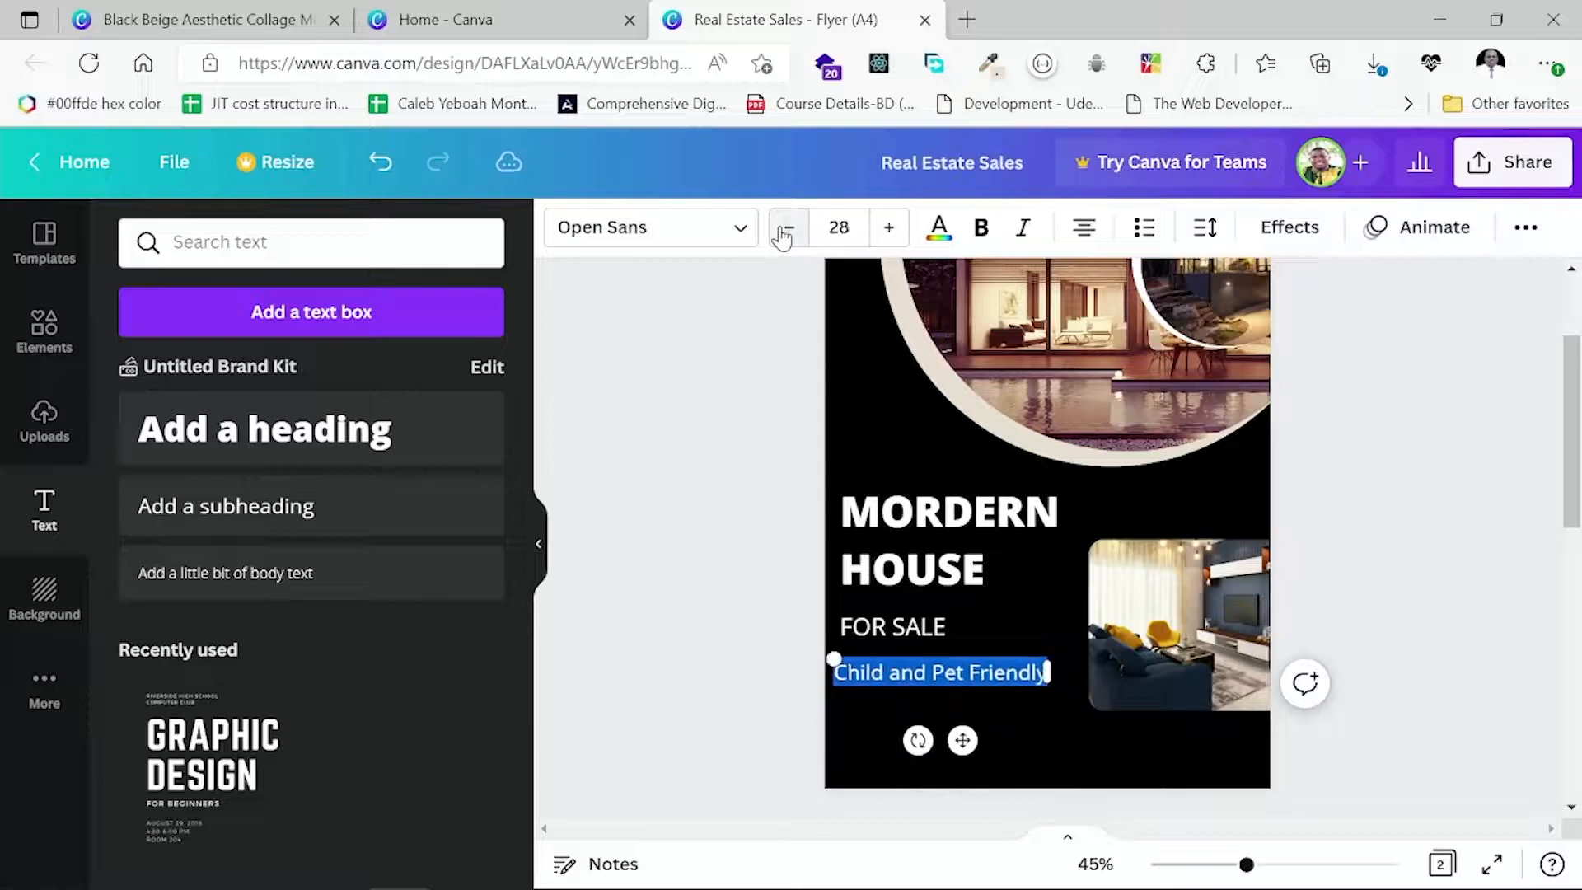
{"action": "left_click", "coordinate": [782, 235]}
{"action": "double_click", "coordinate": [783, 235]}
{"action": "left_click", "coordinate": [782, 235]}
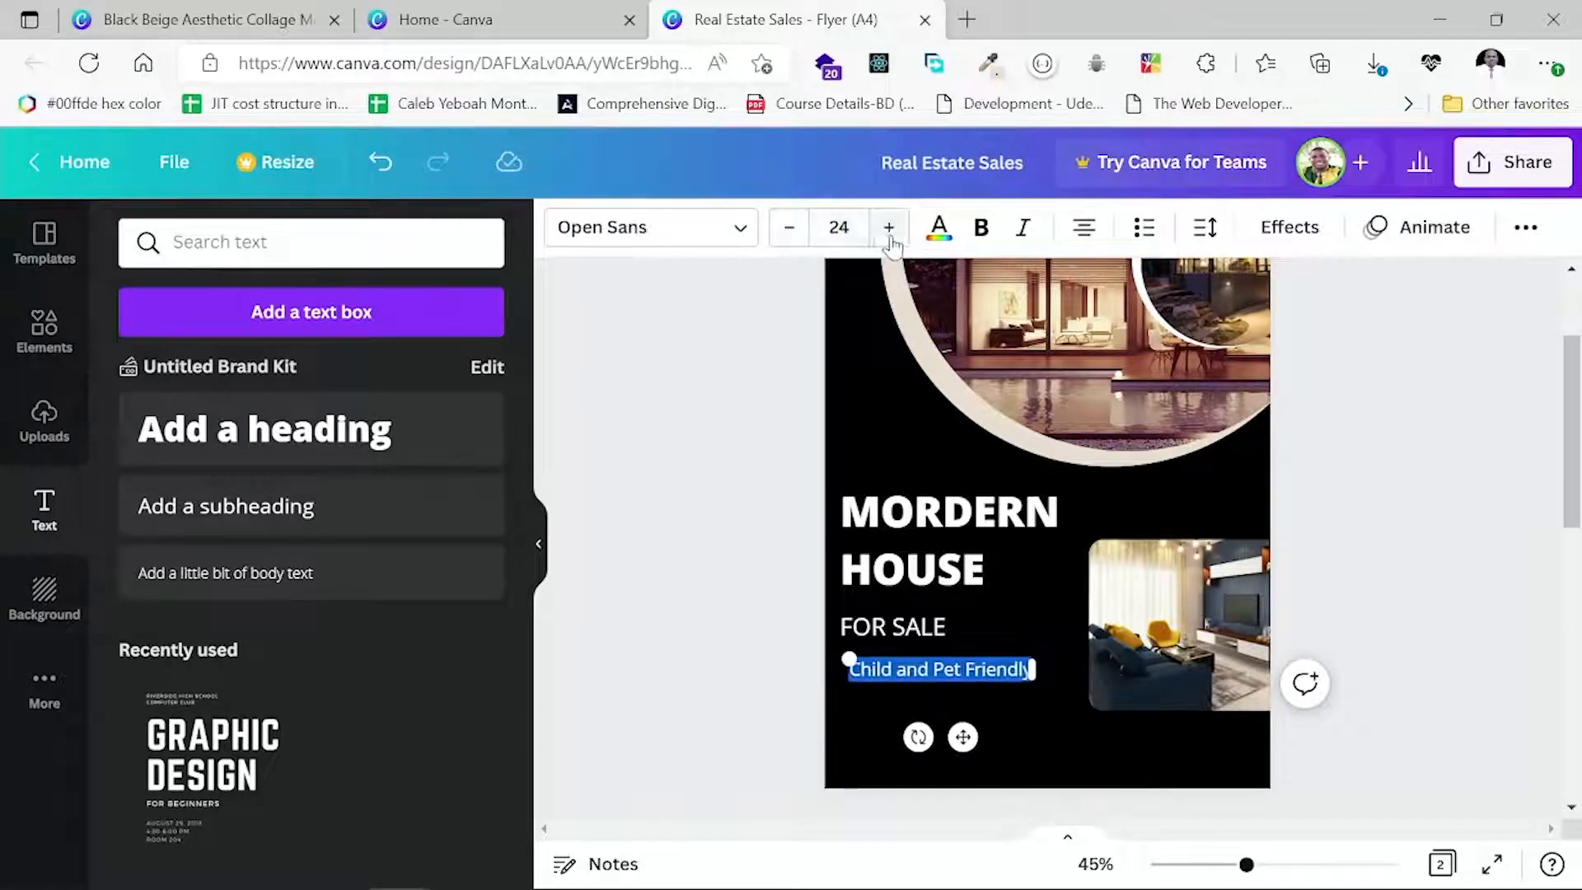
{"action": "left_click", "coordinate": [888, 229]}
{"action": "left_click", "coordinate": [888, 229]}
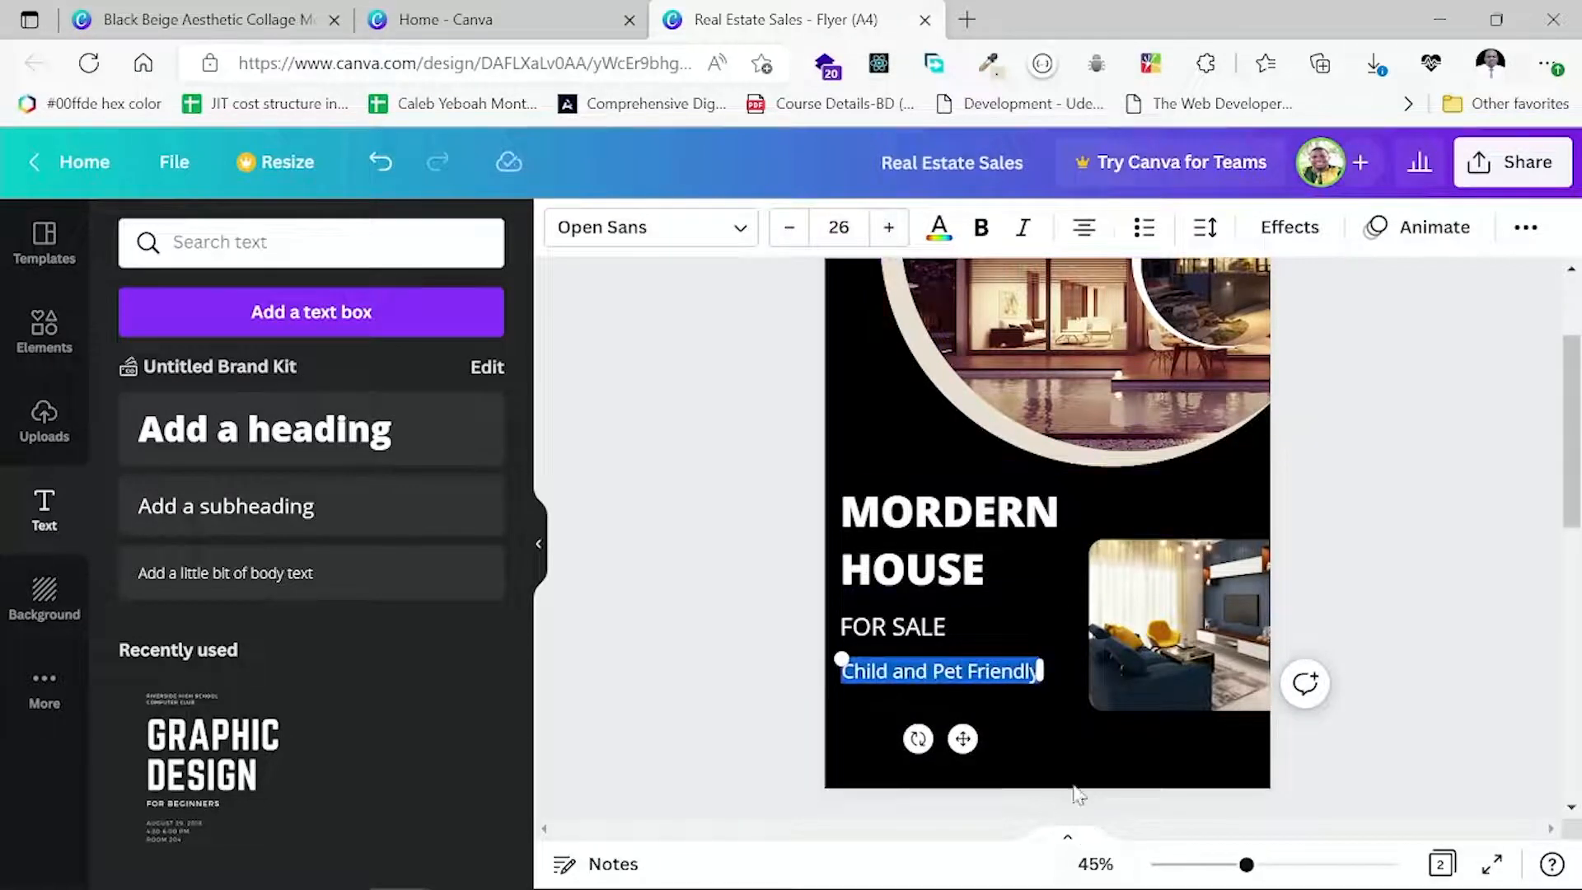
Nudge the "Child and Pet Friendly" text so its left edge lines up with FOR SALE.
{"action": "left_click", "coordinate": [1030, 697]}
{"action": "left_click", "coordinate": [969, 669]}
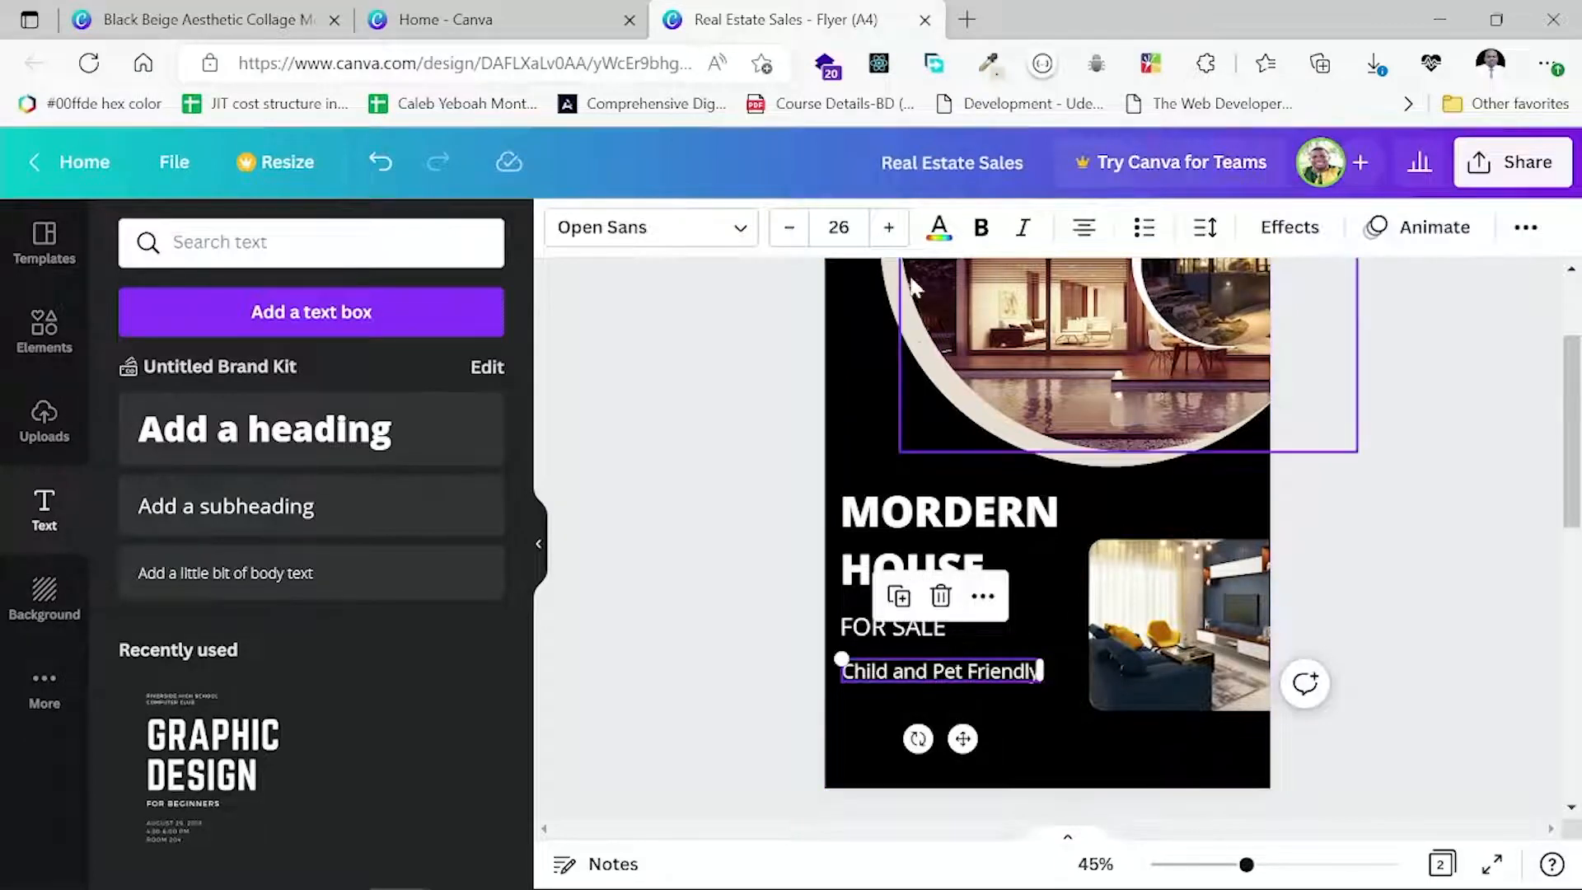
{"action": "left_click", "coordinate": [944, 230]}
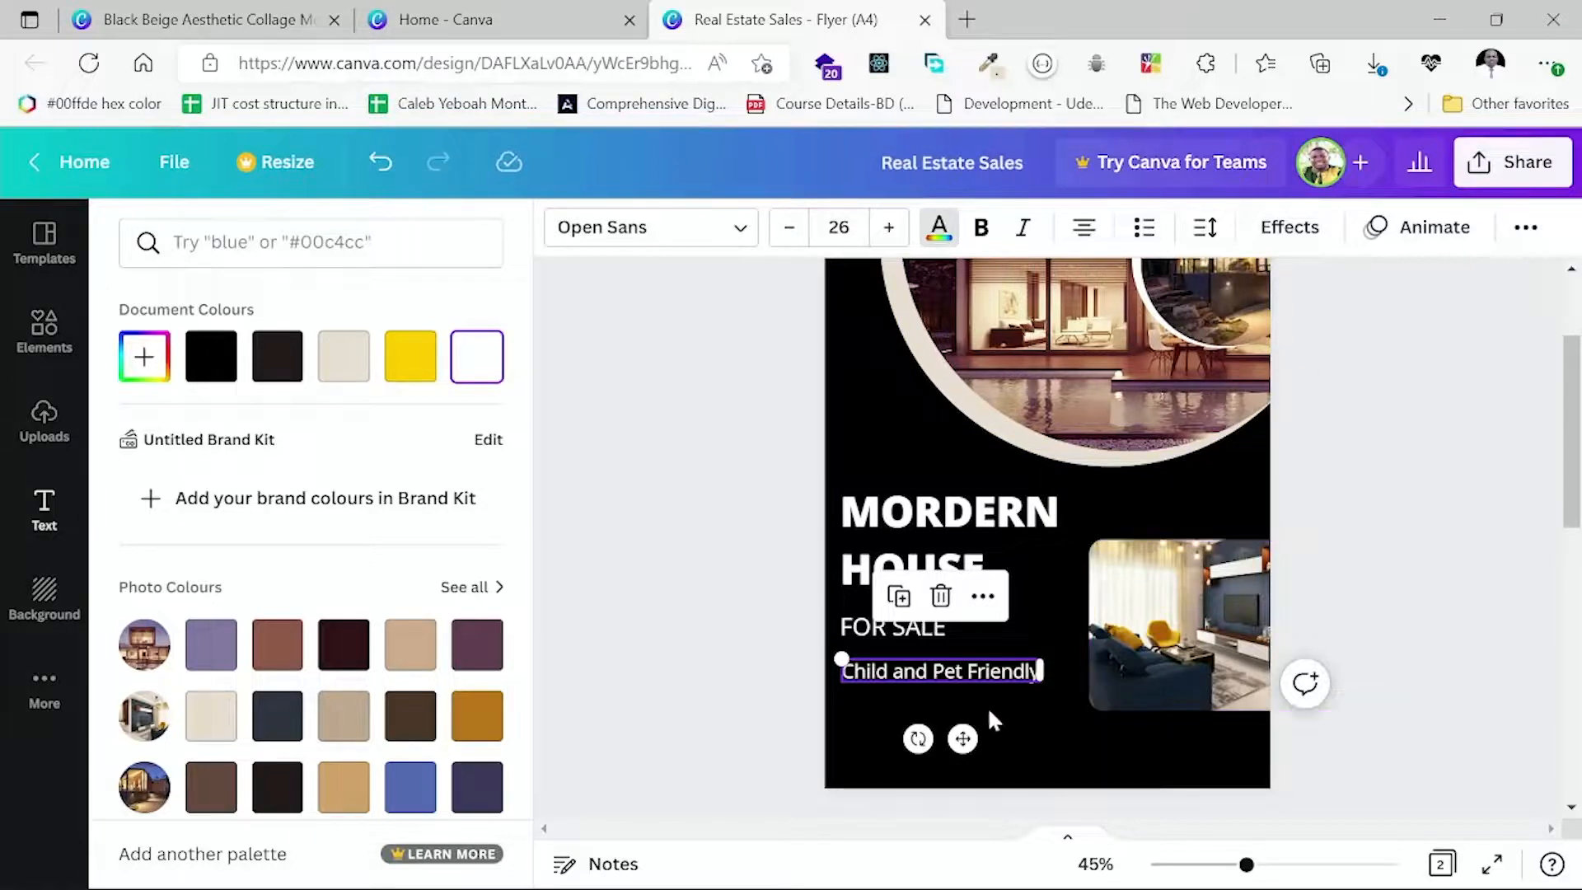
{"action": "left_click_drag", "start_coordinate": [957, 669], "coordinate": [955, 670]}
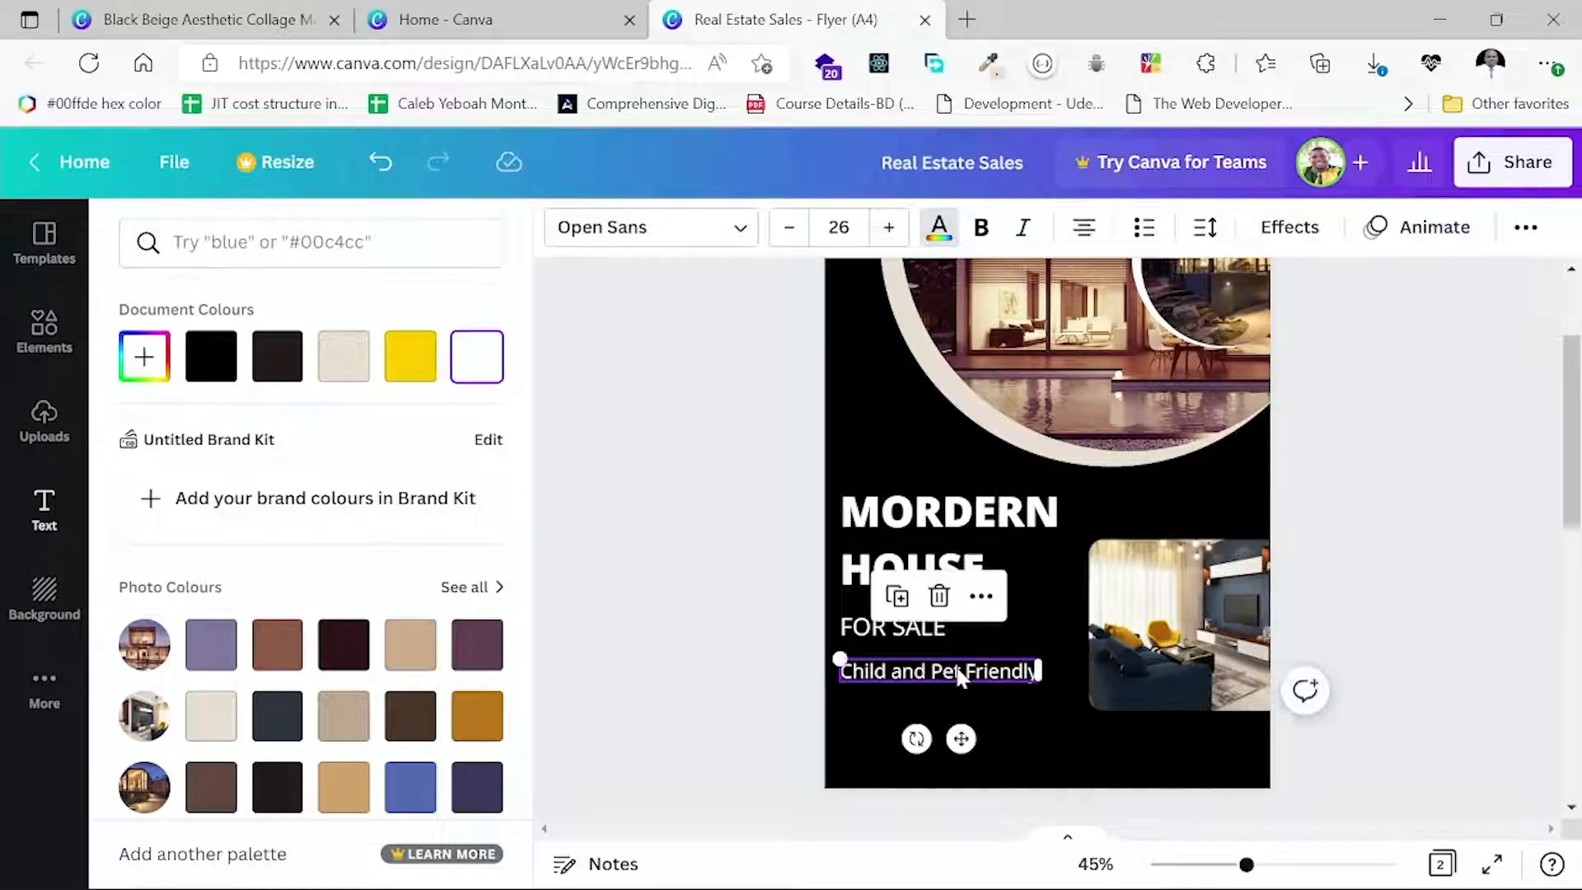
{"action": "left_click", "coordinate": [1016, 731]}
{"action": "left_click", "coordinate": [1048, 720]}
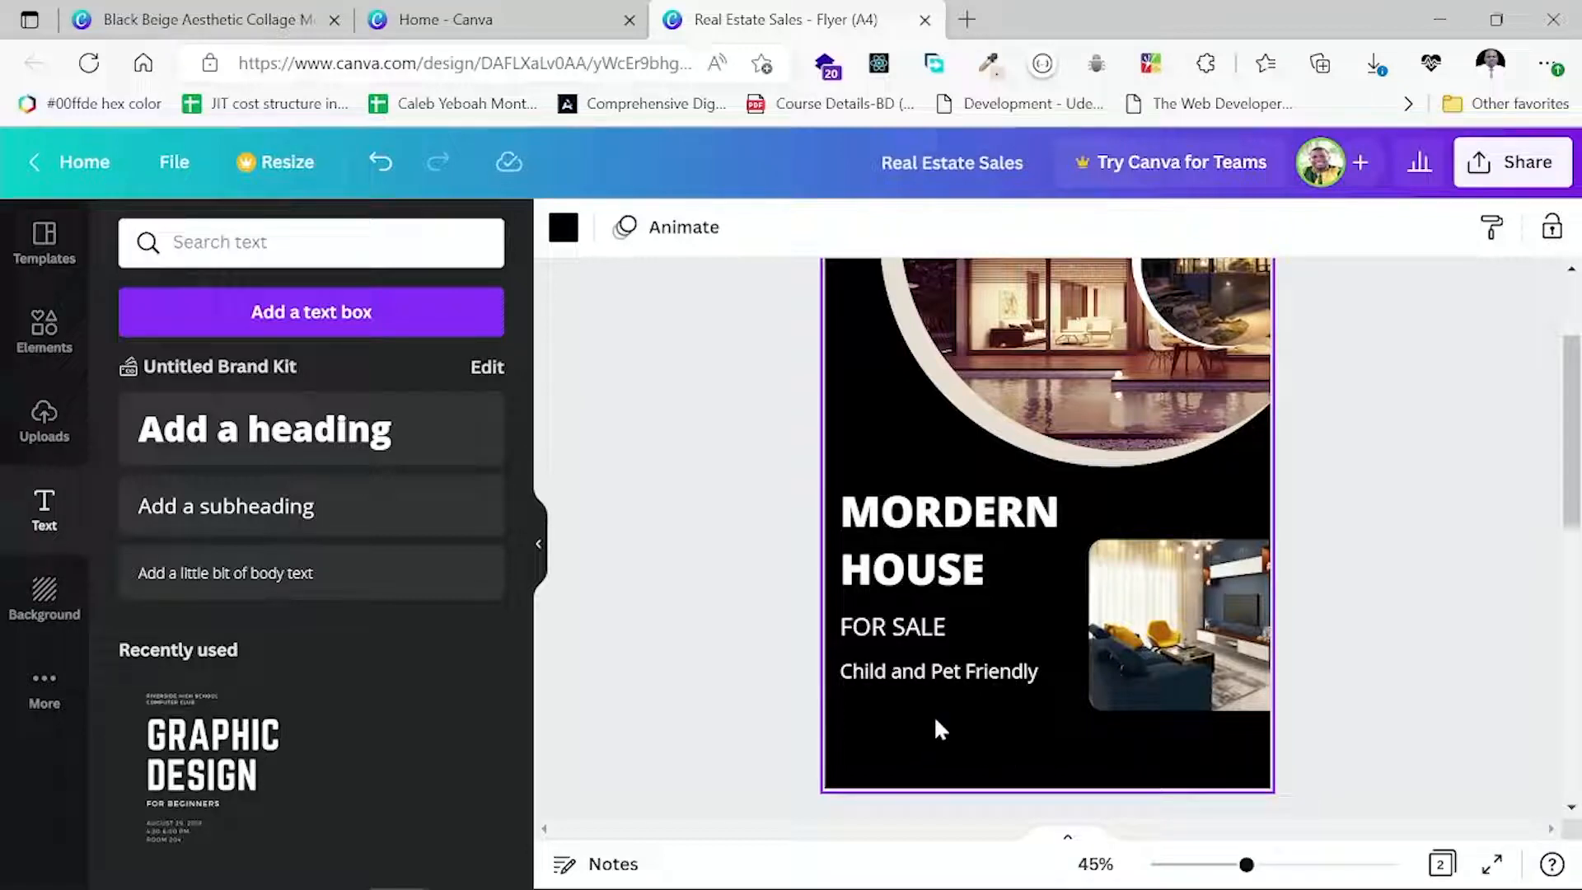
Reduce "Child and Pet Friendly" to font size 22 and realign its left edge with FOR SALE.
{"action": "left_click", "coordinate": [987, 681]}
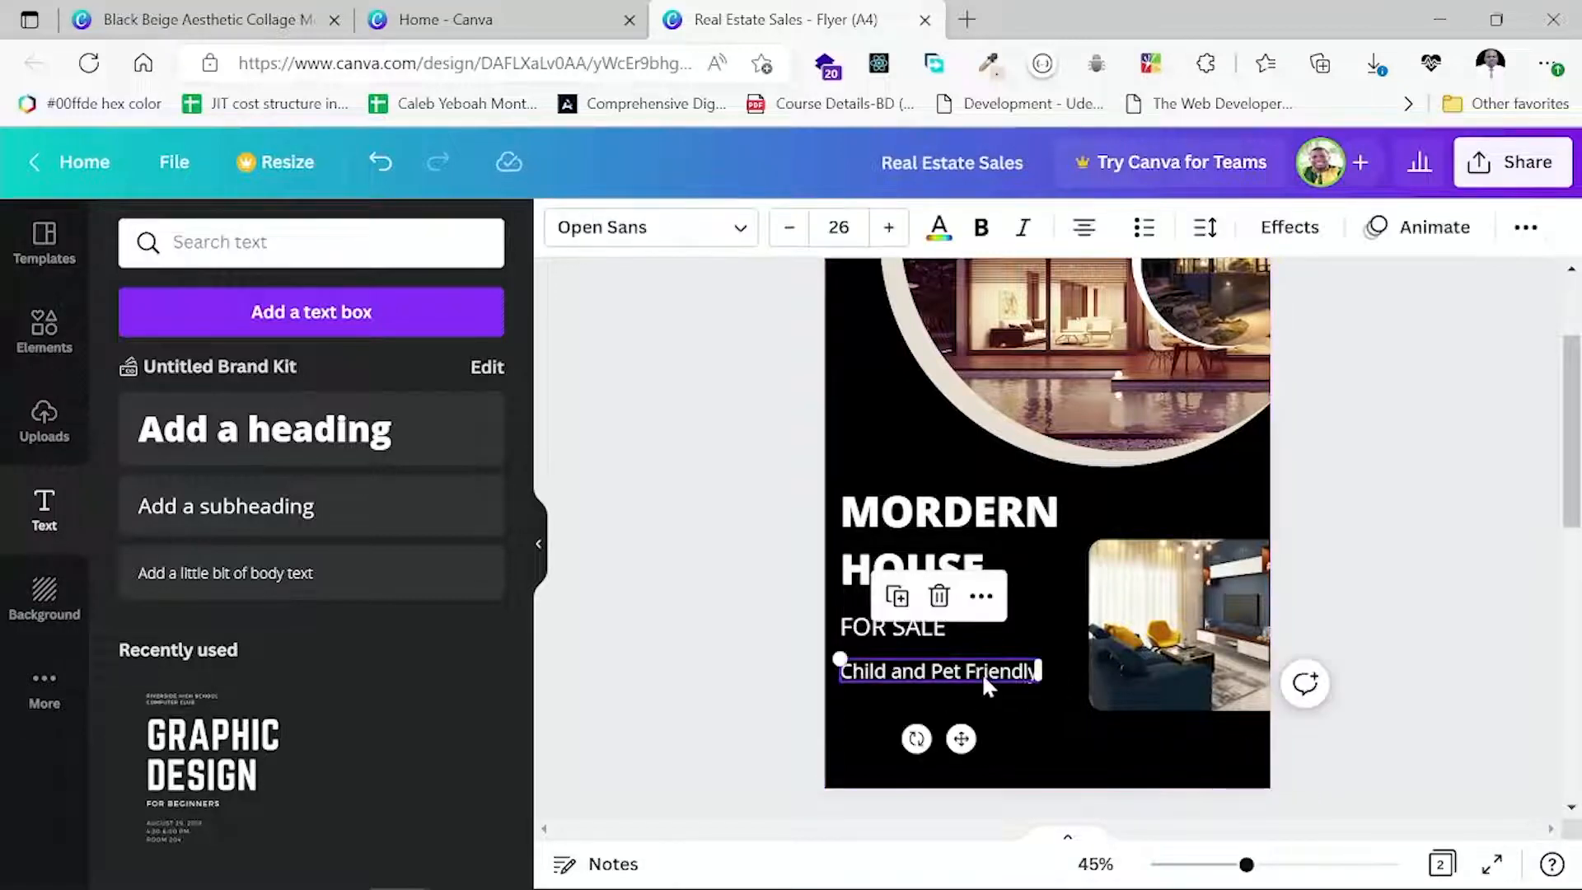
{"action": "left_click", "coordinate": [787, 231]}
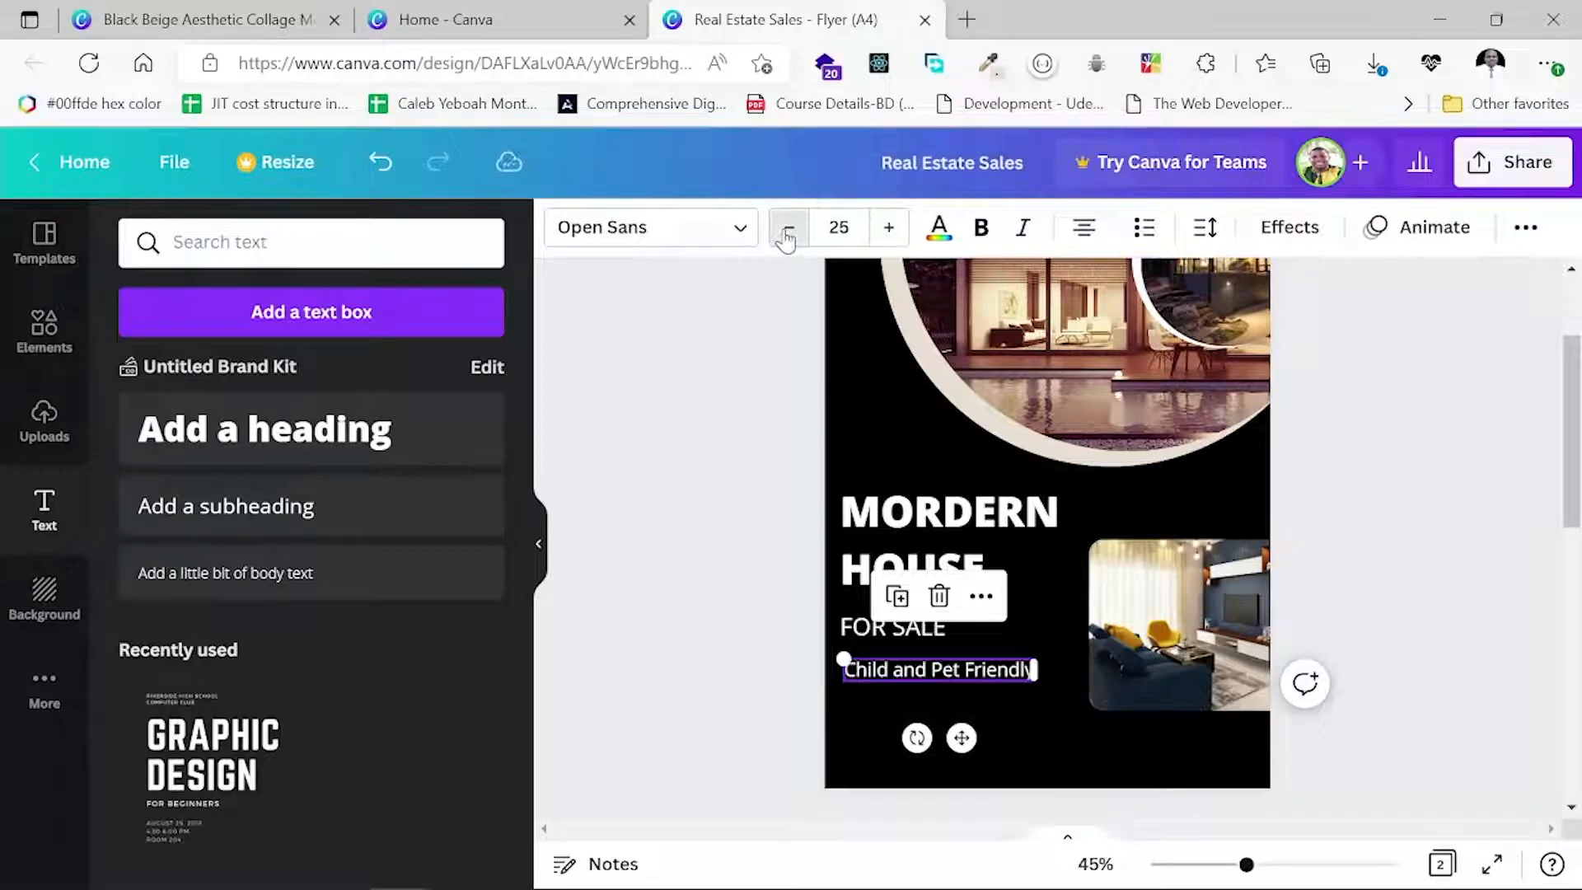
{"action": "left_click", "coordinate": [787, 231]}
{"action": "left_click", "coordinate": [787, 231]}
{"action": "left_click", "coordinate": [786, 231]}
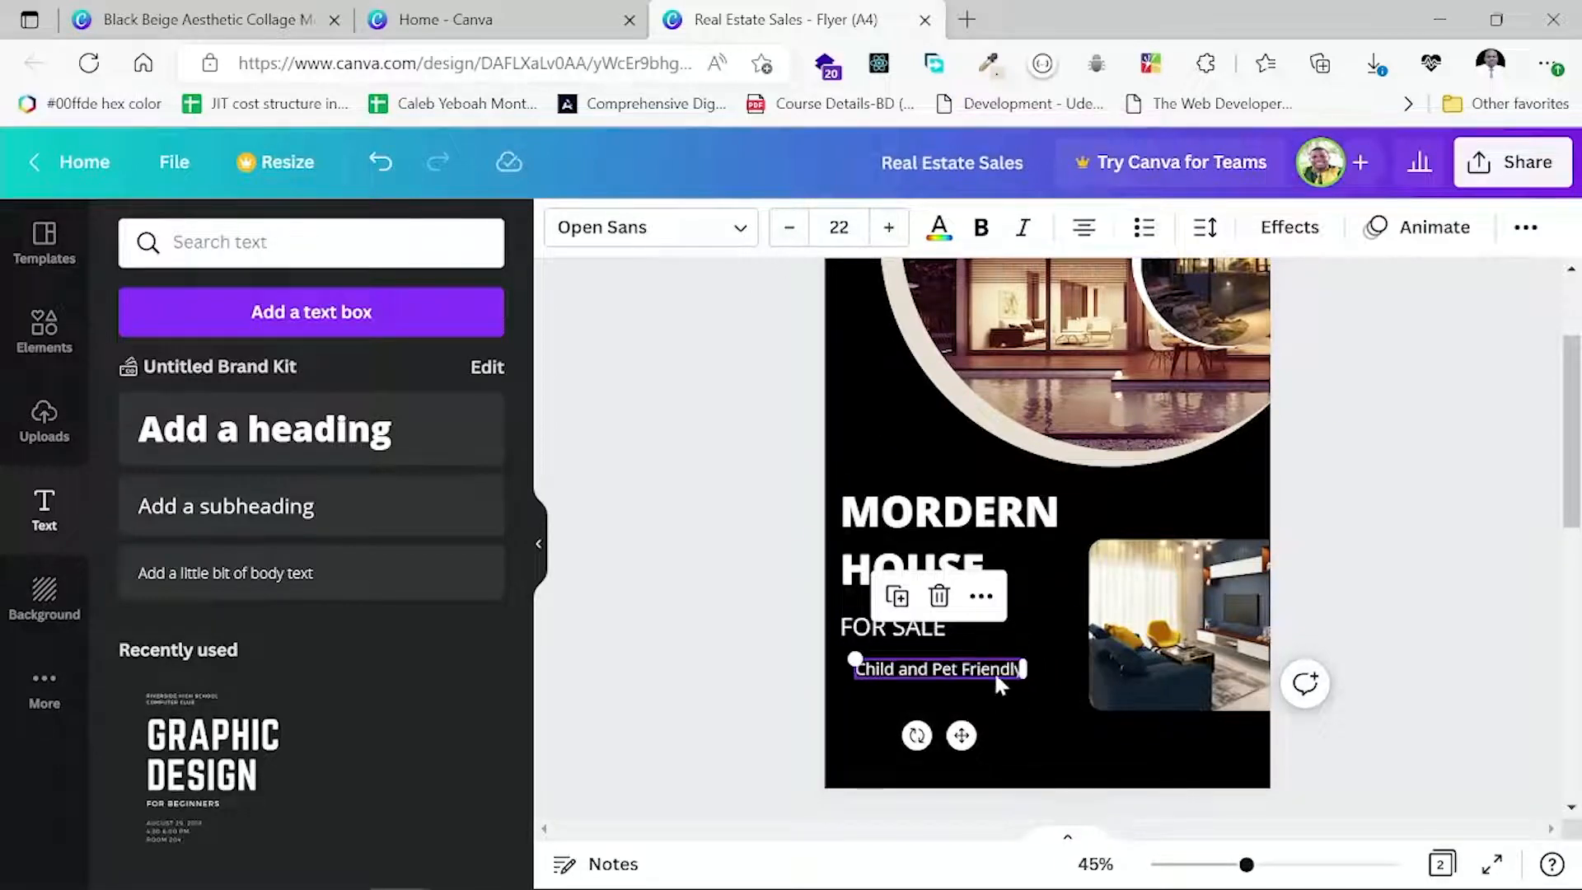
{"action": "left_click_drag", "start_coordinate": [987, 666], "coordinate": [978, 667]}
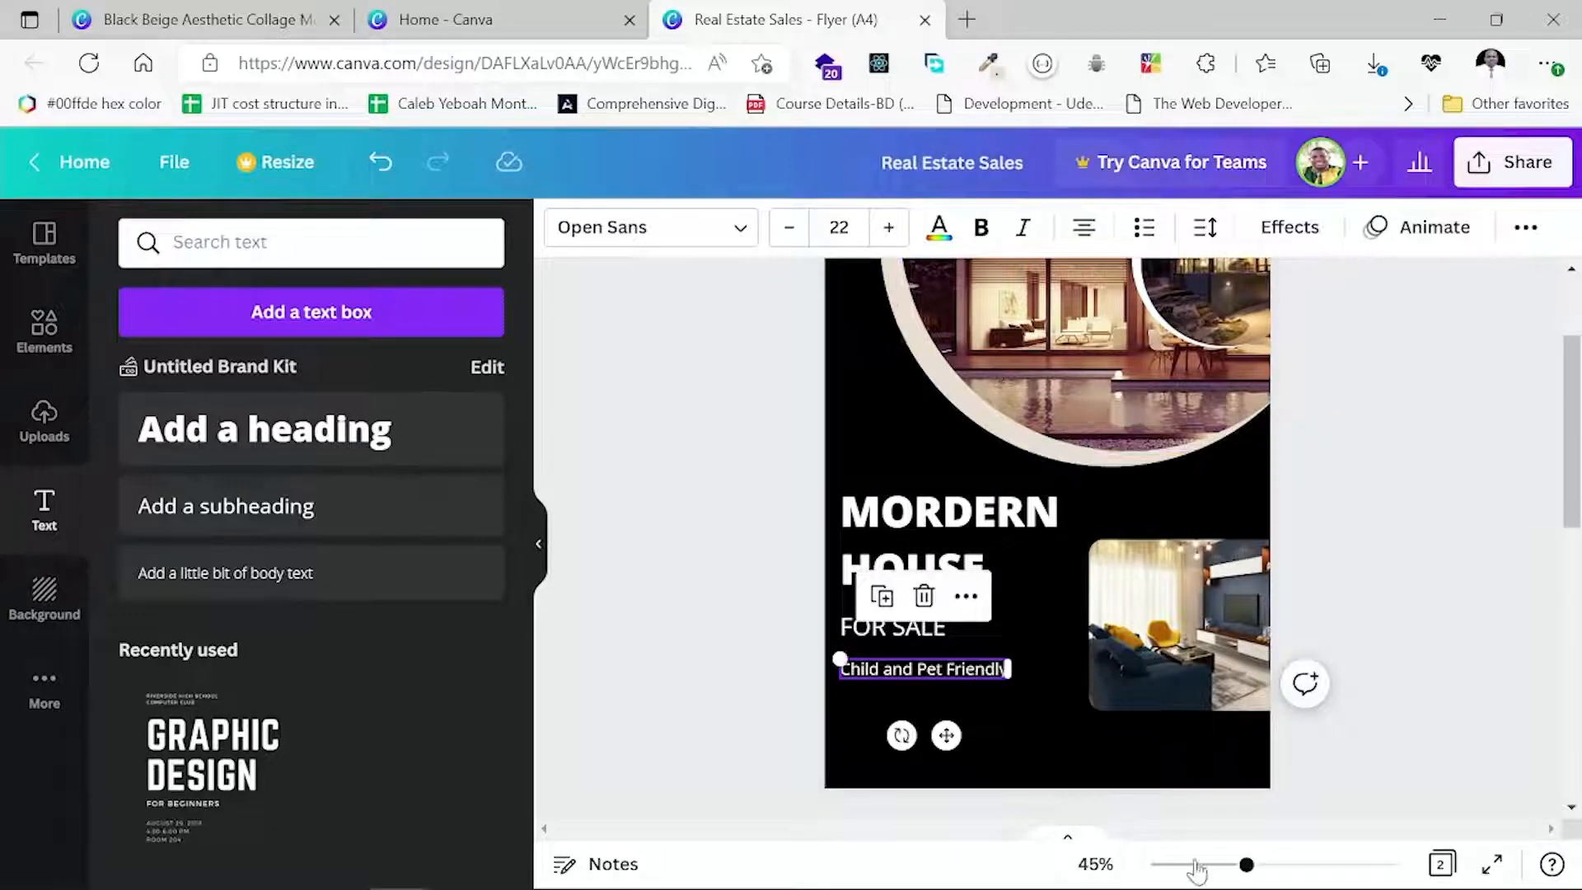
Make the FOR SALE subheading bold.
{"action": "left_click", "coordinate": [1002, 707]}
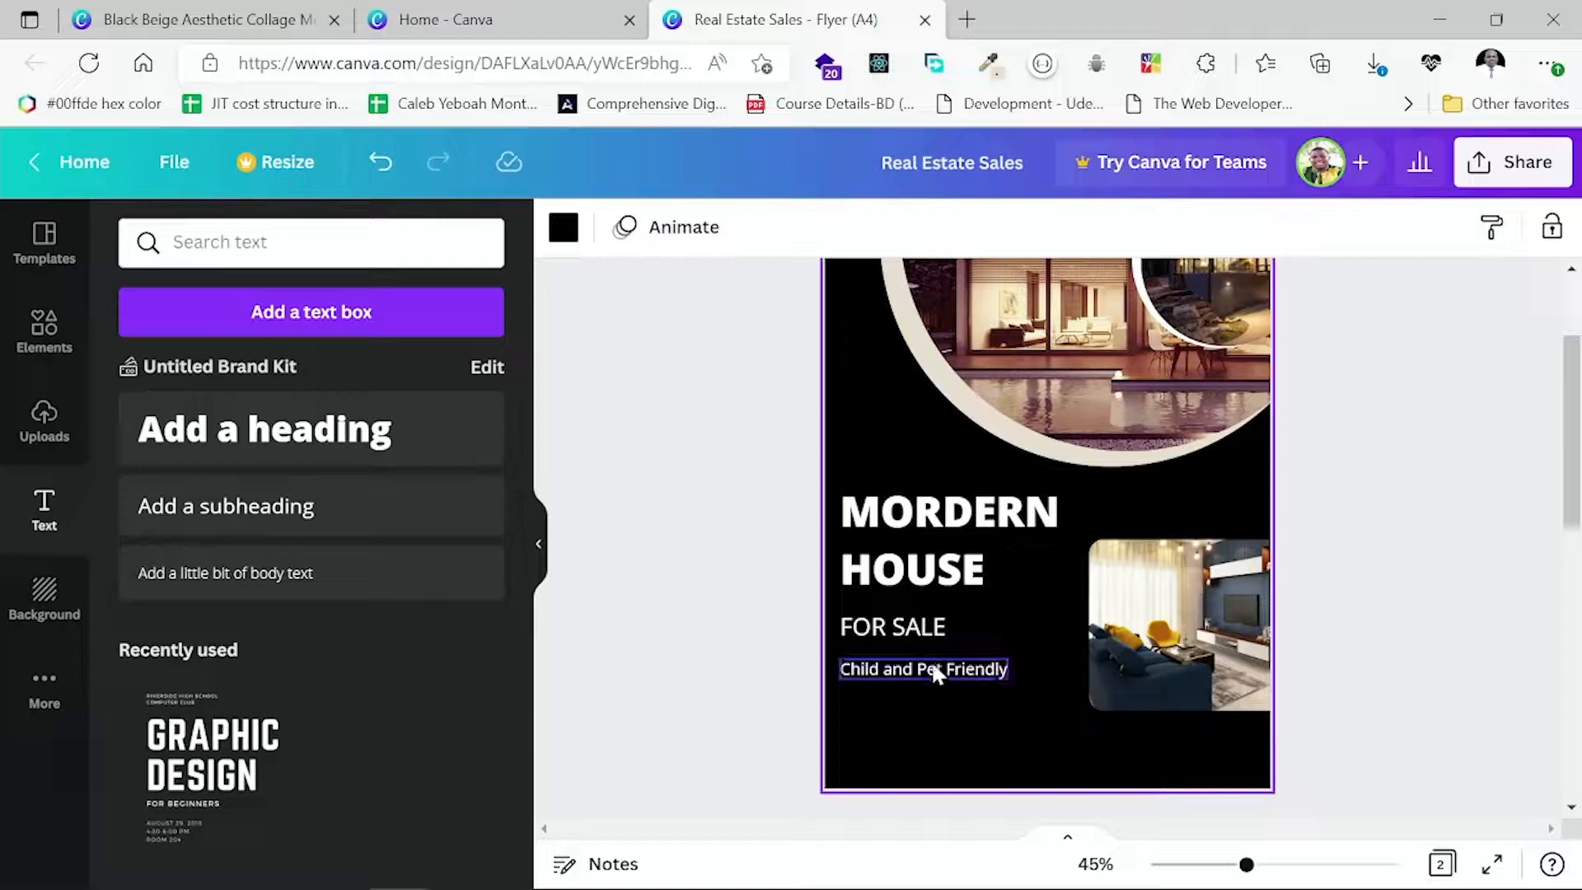
{"action": "left_click", "coordinate": [910, 631]}
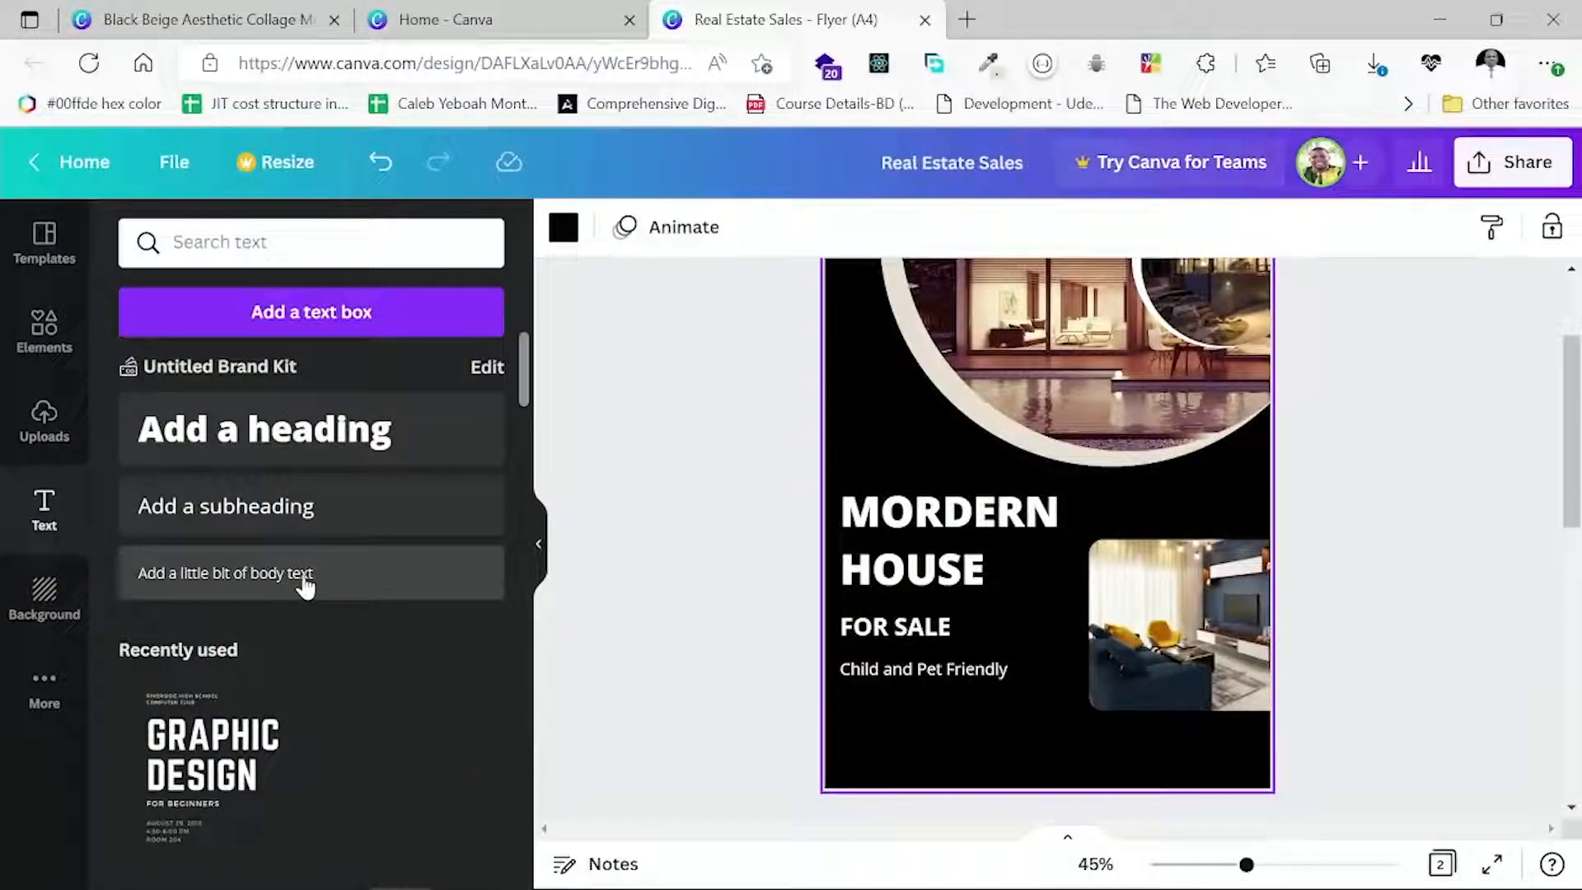
Add a body text box on page 1 a short distance below "Child and Pet Friendly".
{"action": "left_click_drag", "start_coordinate": [304, 583], "coordinate": [972, 729]}
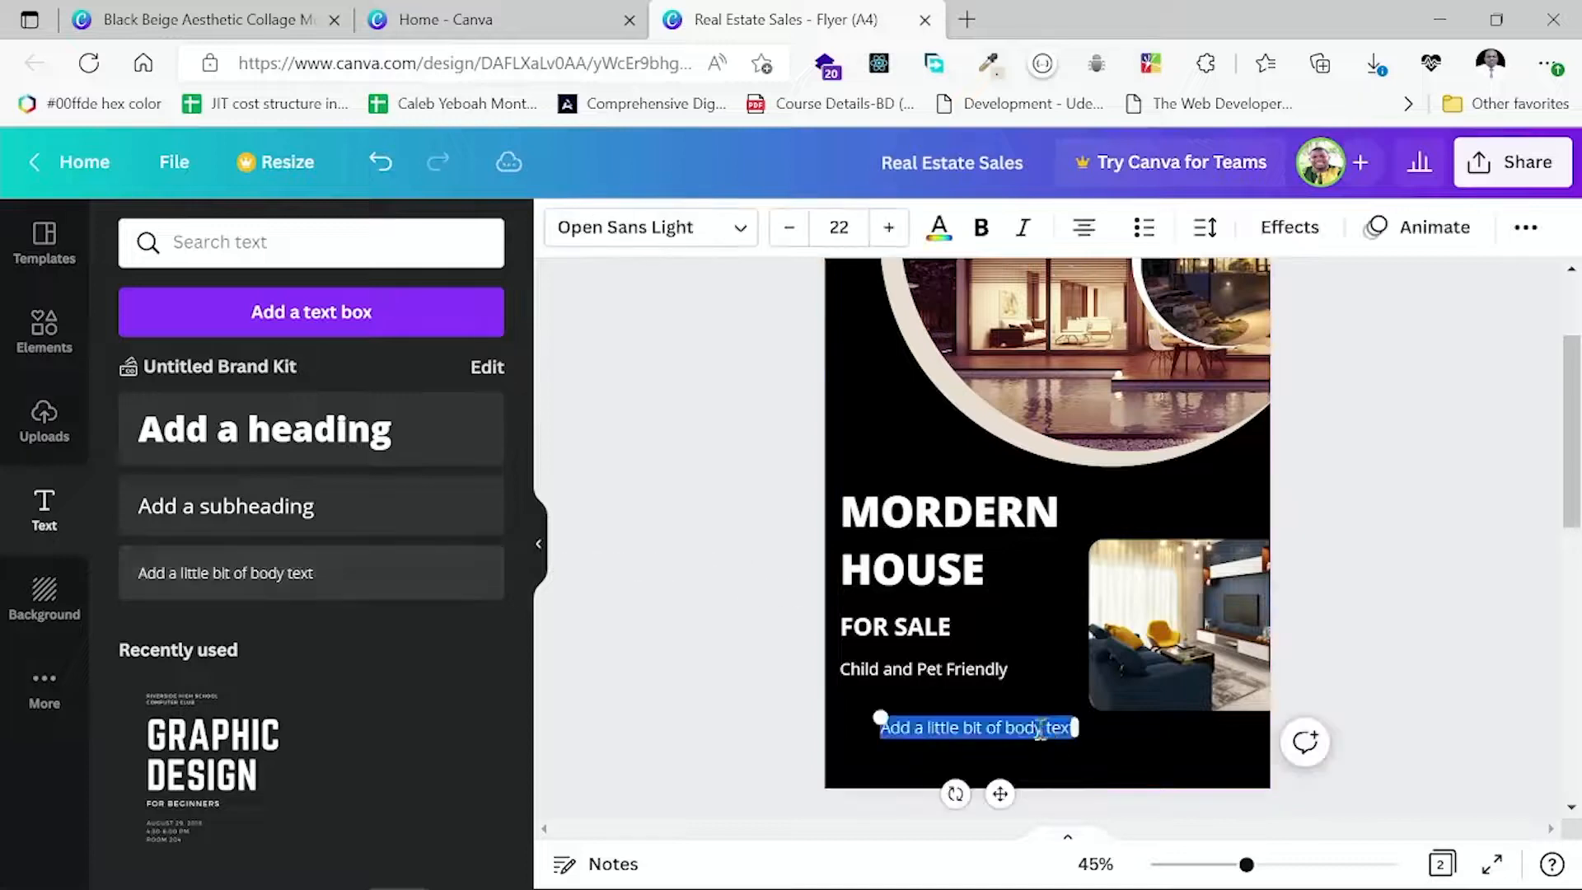
{"action": "left_click", "coordinate": [913, 716]}
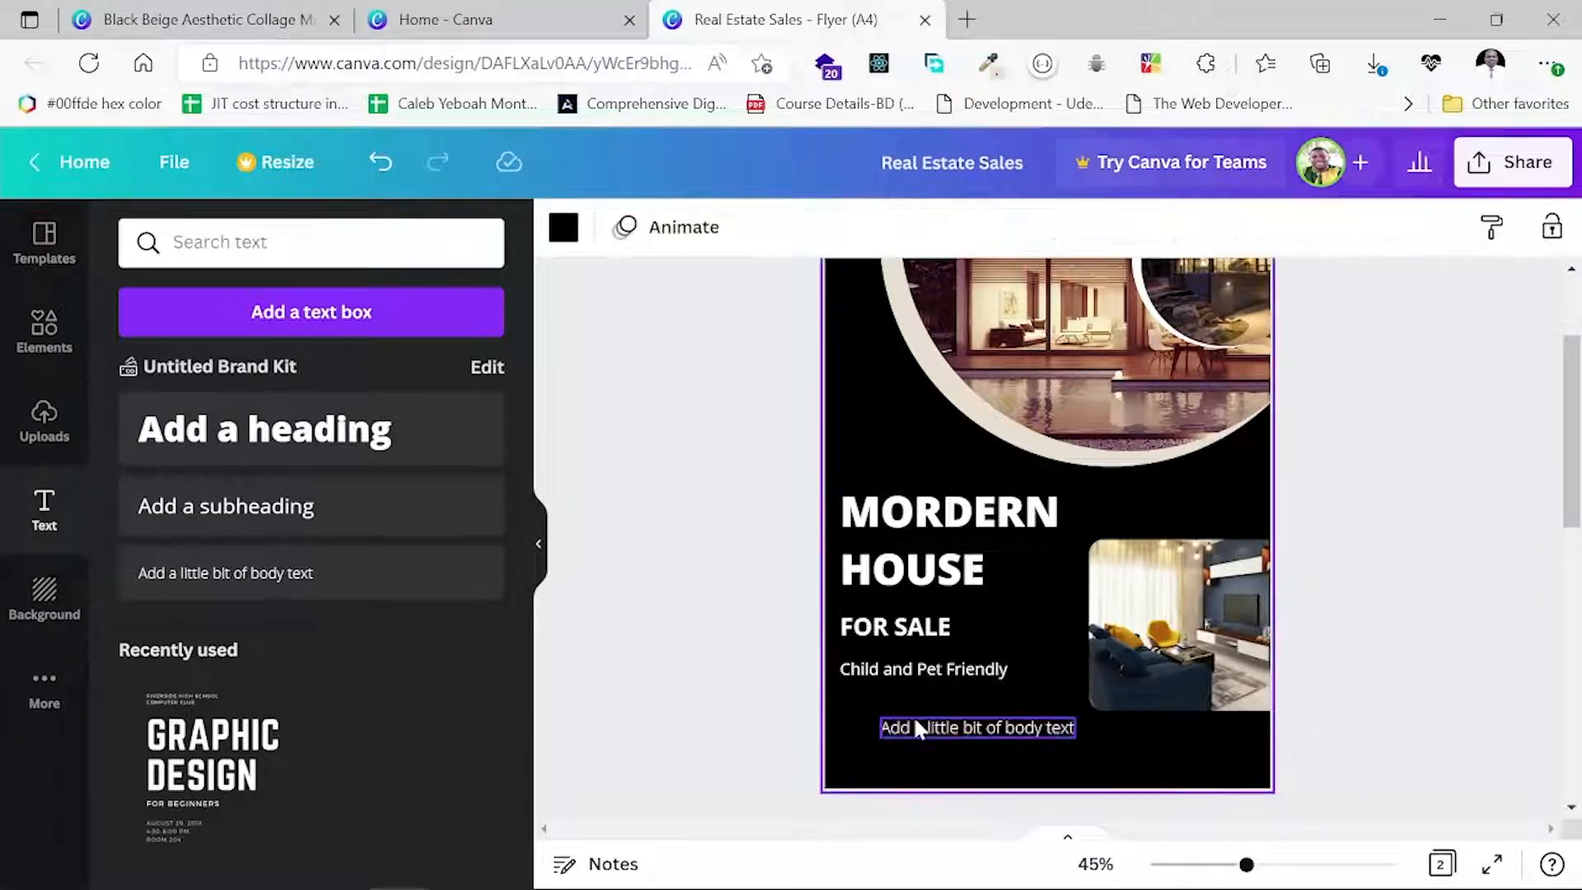
Replace the body text placeholder with "Convenient locations for kids" and line it up with the left edge of the texts above.
{"action": "left_click", "coordinate": [923, 724]}
{"action": "double_click", "coordinate": [924, 726]}
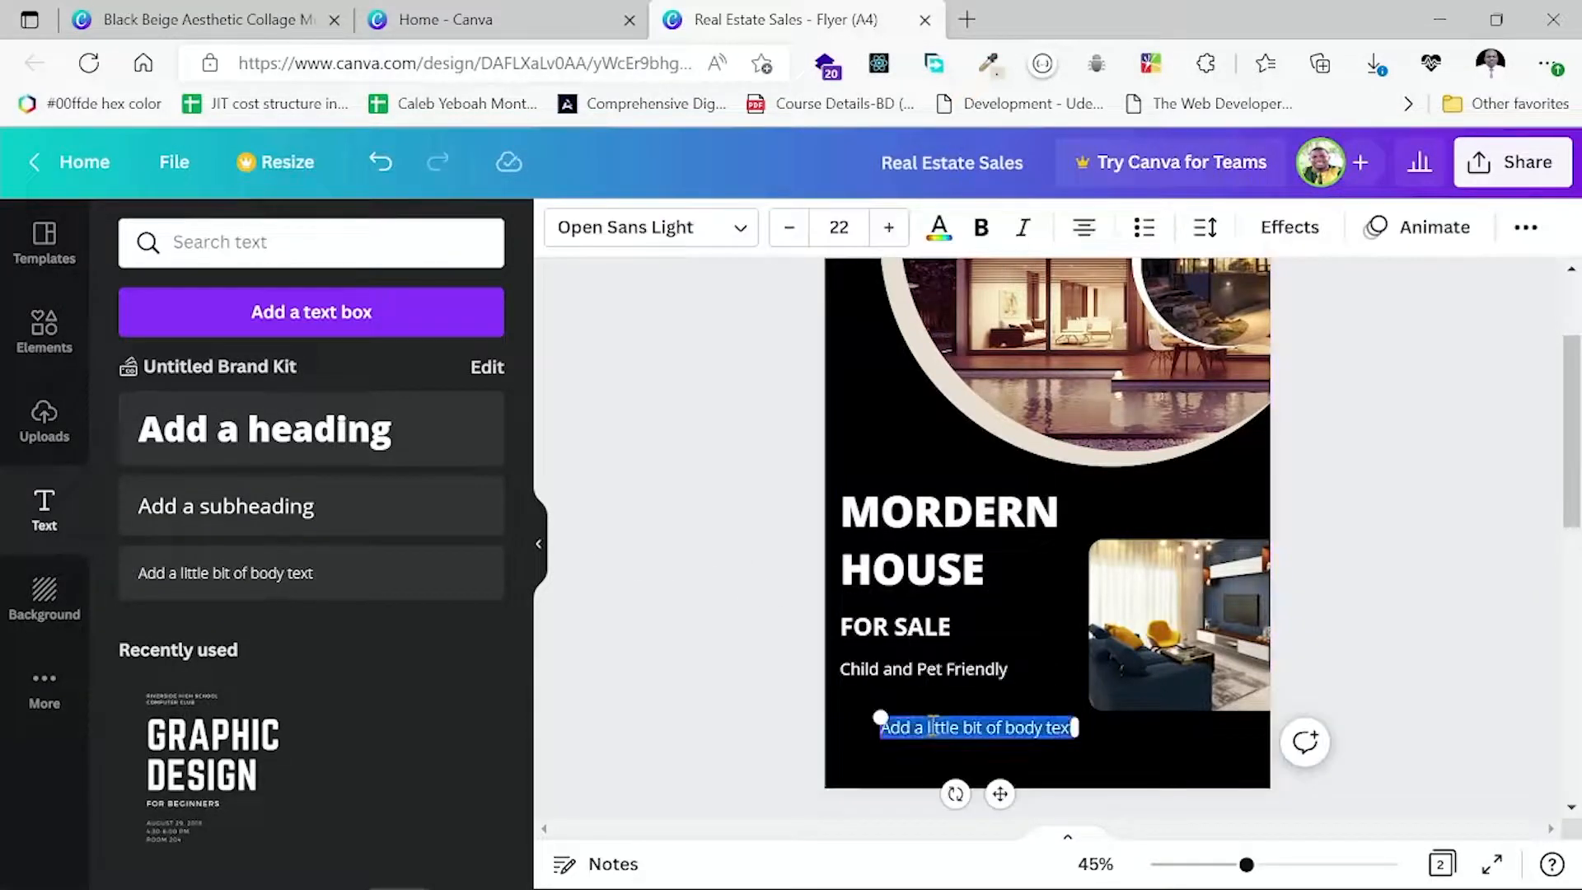
{"action": "key", "text": "BackSpace"}
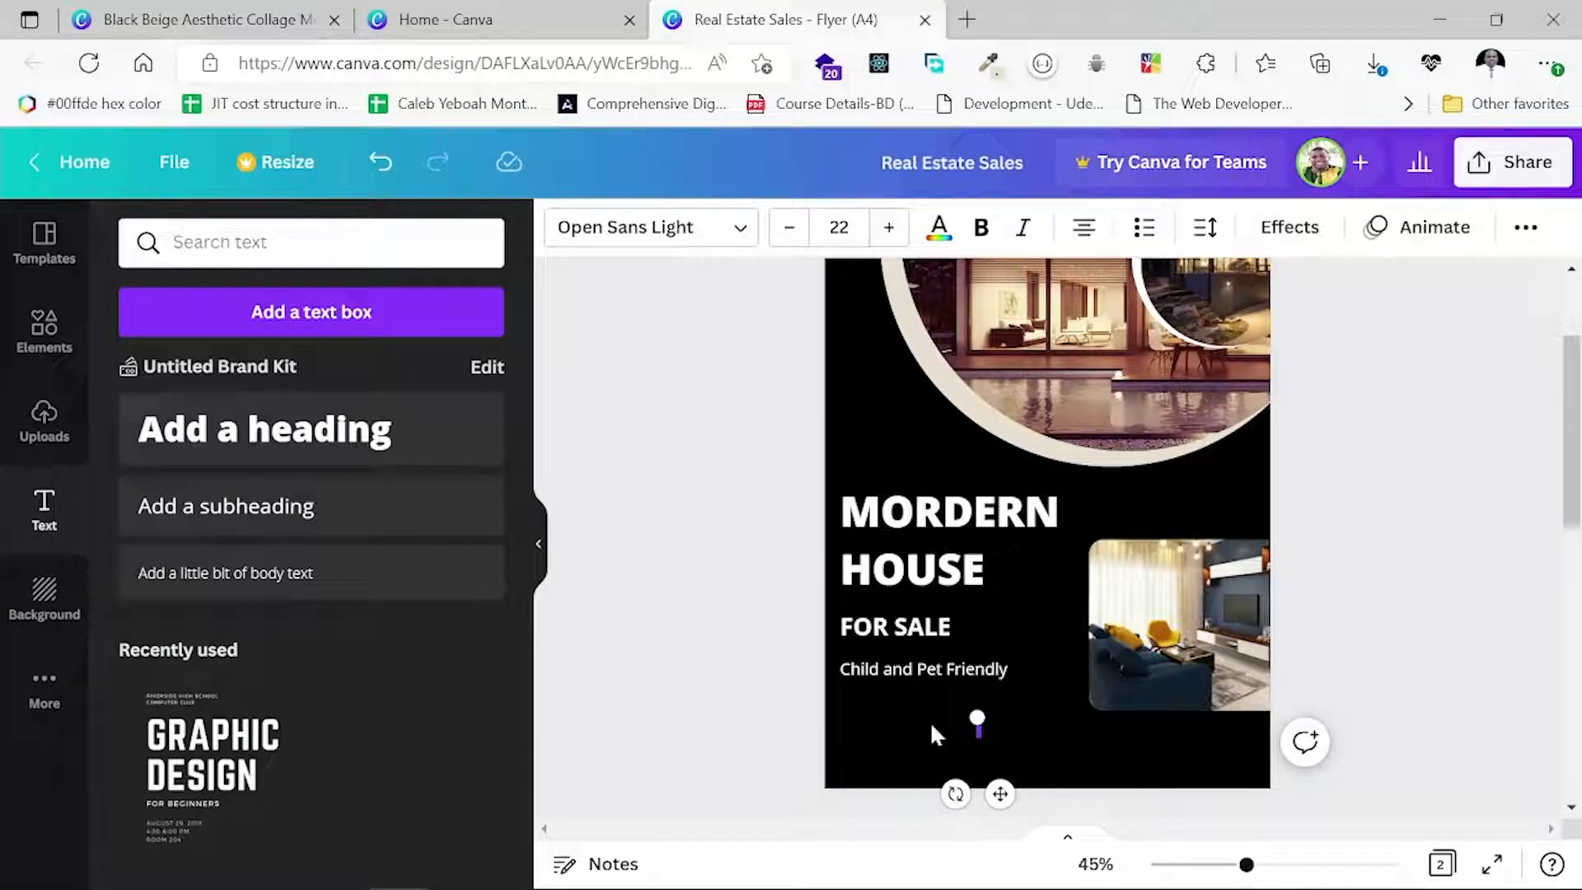
{"action": "type", "text": "Conve"}
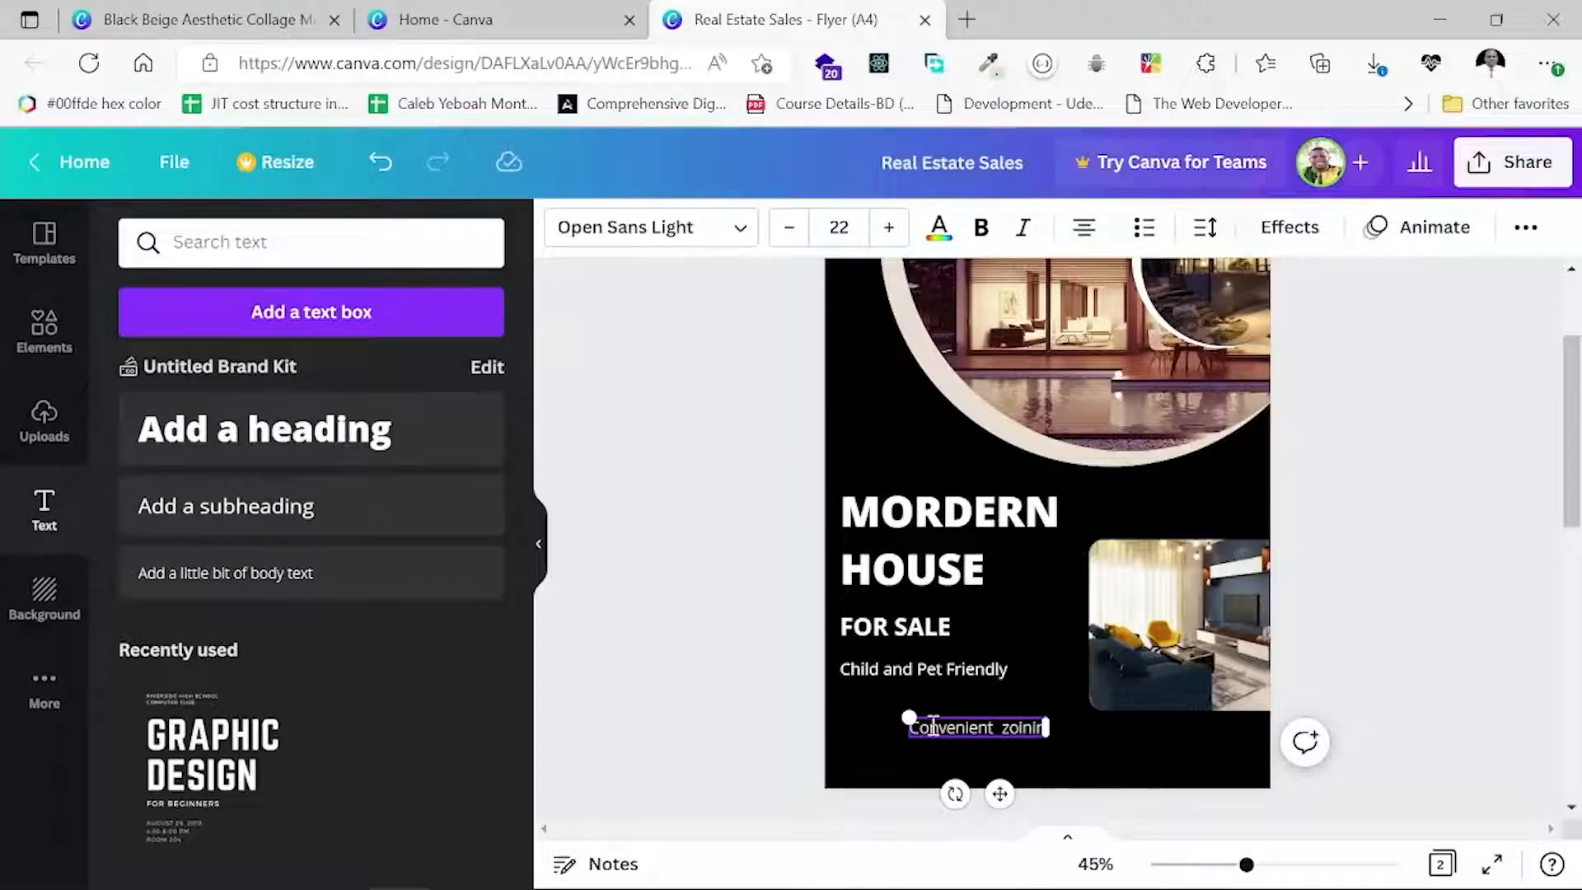
{"action": "key", "text": "BackSpace"}
{"action": "key", "text": "BackSpace"}
{"action": "key", "text": "BackSpace"}
{"action": "key", "text": "BackSpace"}
{"action": "type", "text": "in"}
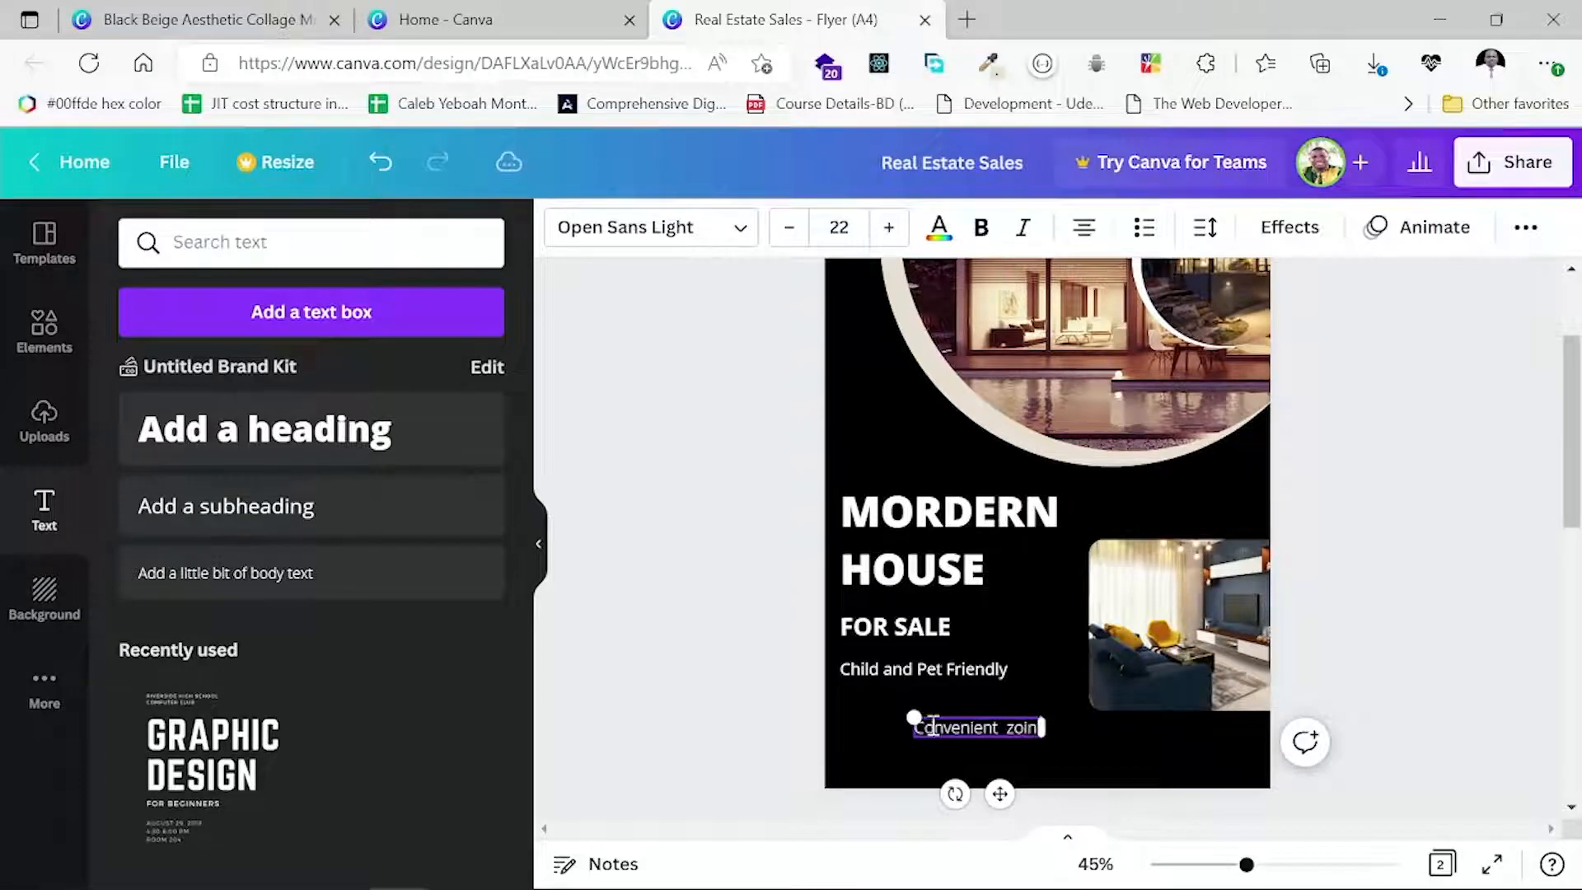
{"action": "type", "text": "ingto"}
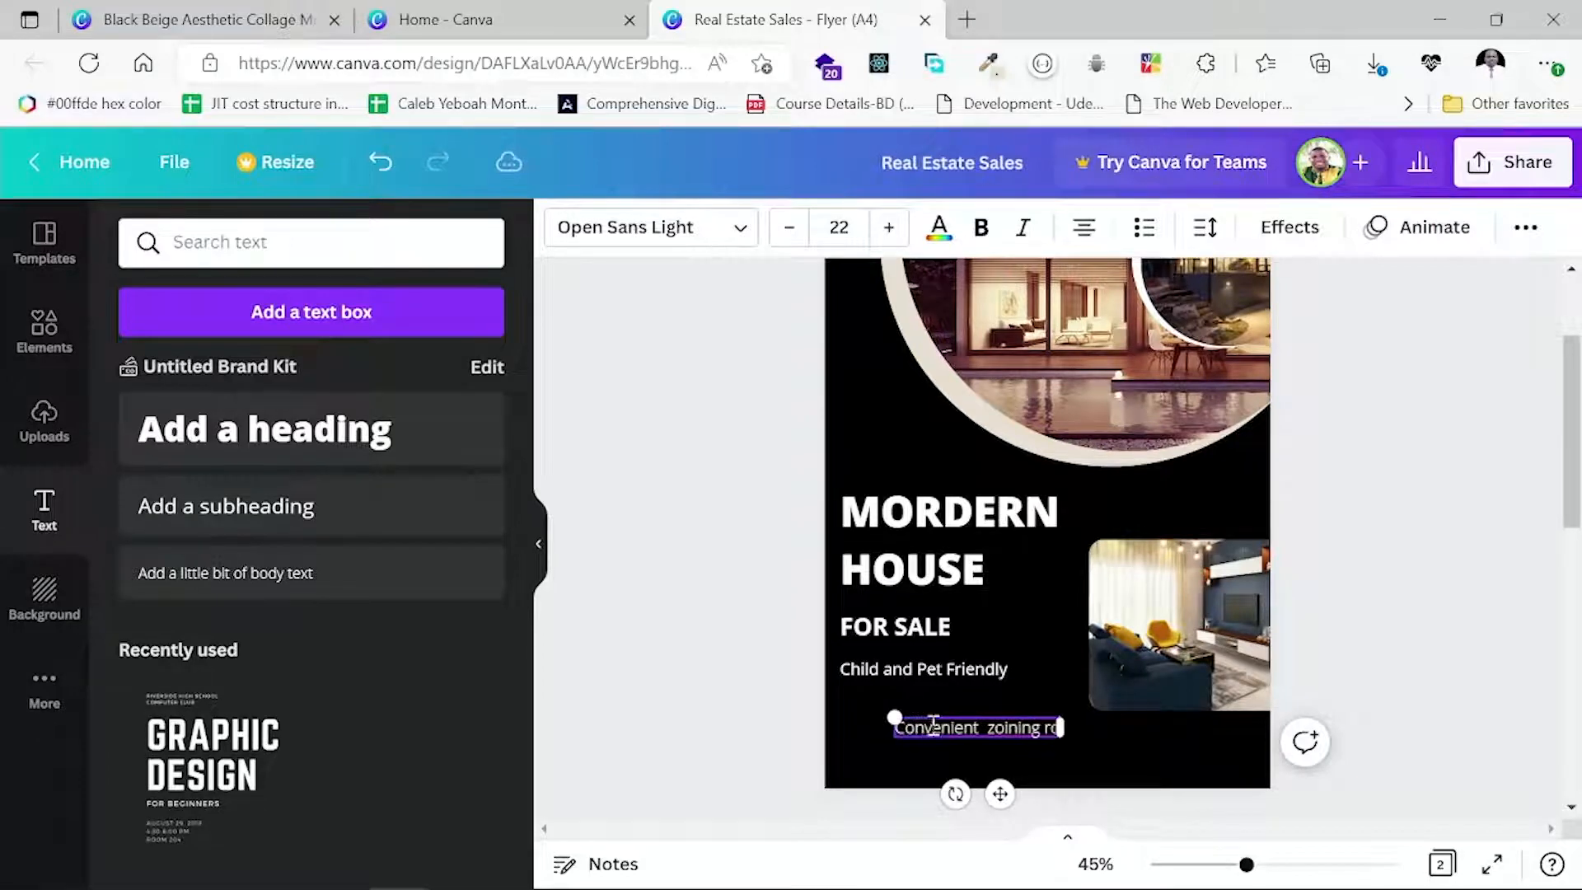
{"action": "key", "text": "BackSpace"}
{"action": "key", "text": "BackSpace"}
{"action": "key", "text": "BackSpace"}
{"action": "key", "text": "BackSpace"}
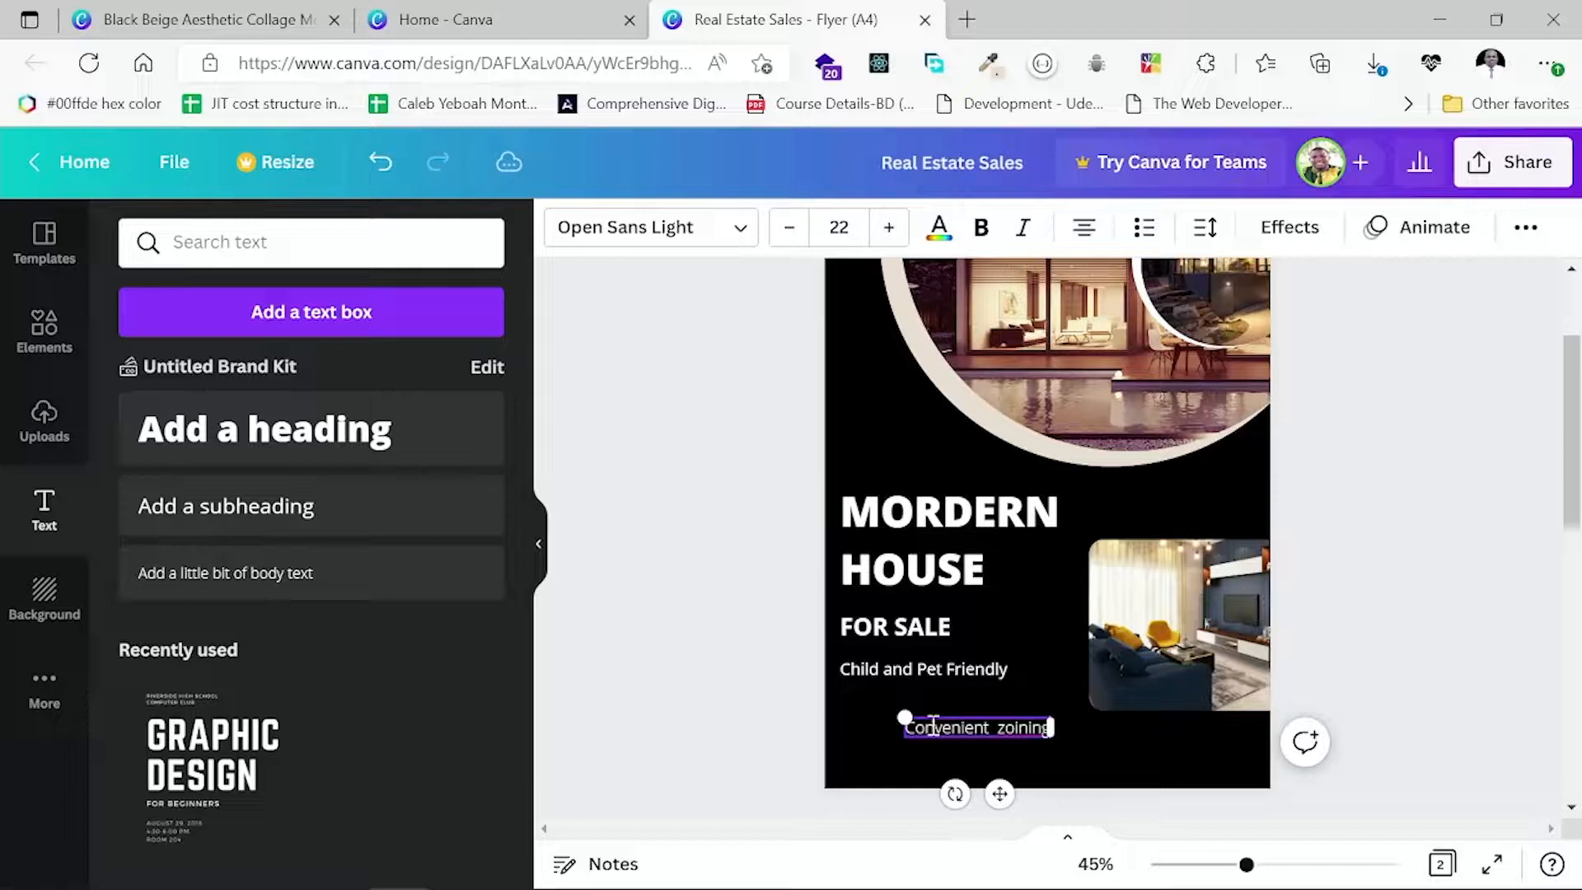
{"action": "key", "text": "BackSpace"}
{"action": "key", "text": "BackSpace"}
{"action": "key", "text": "BackSpace"}
{"action": "key", "text": "BackSpace"}
{"action": "key", "text": "BackSpace"}
{"action": "key", "text": "BackSpace"}
{"action": "key", "text": "BackSpace"}
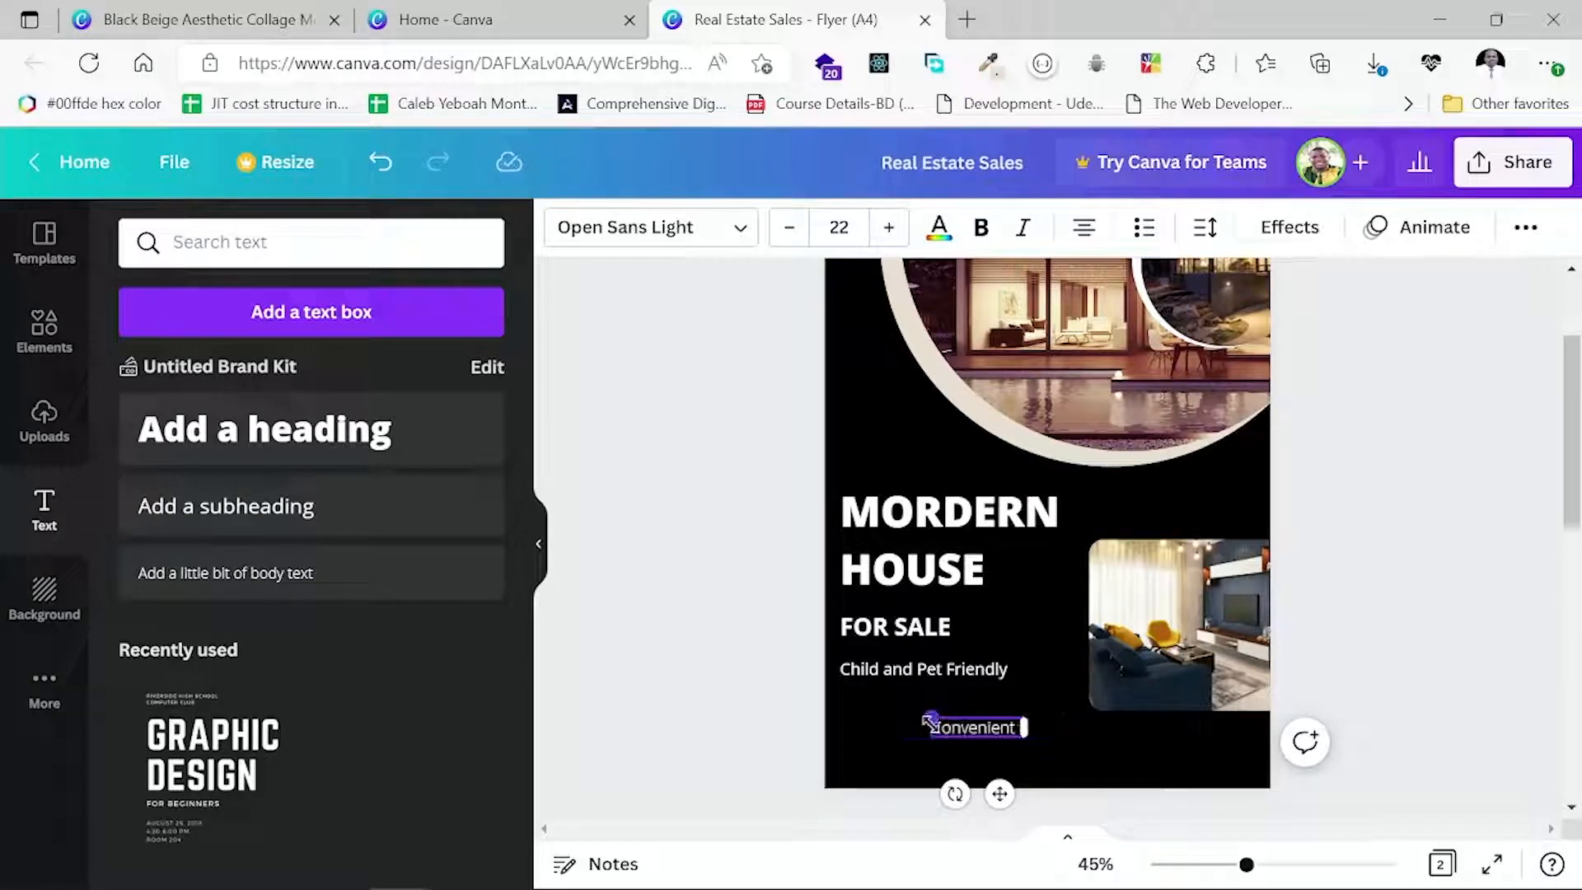
{"action": "type", "text": "locations"}
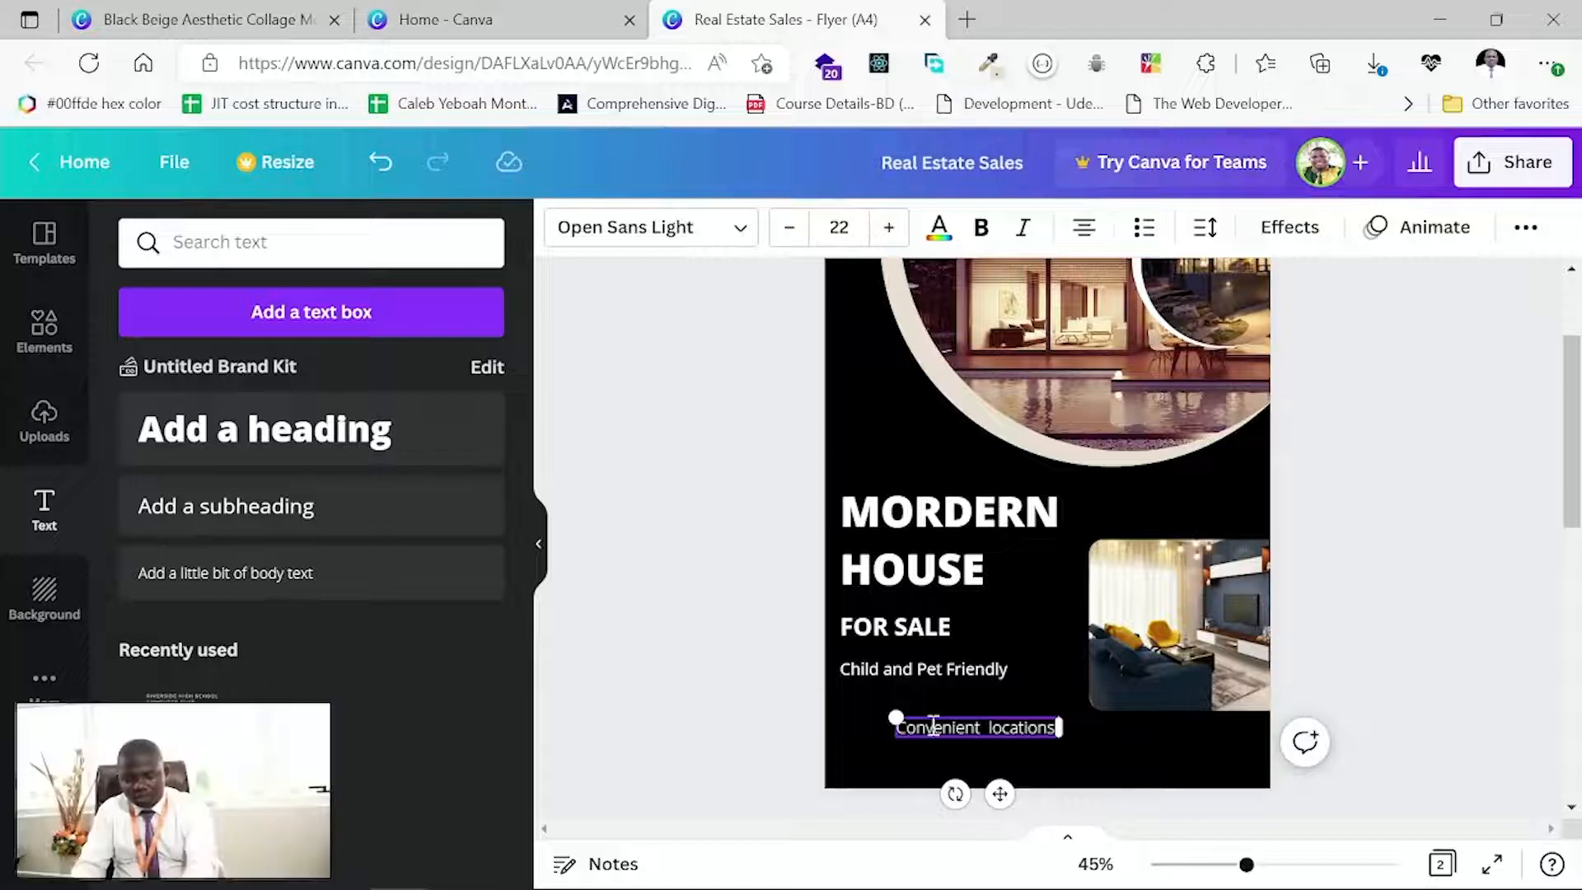
{"action": "type", "text": " for k"}
{"action": "type", "text": "ids"}
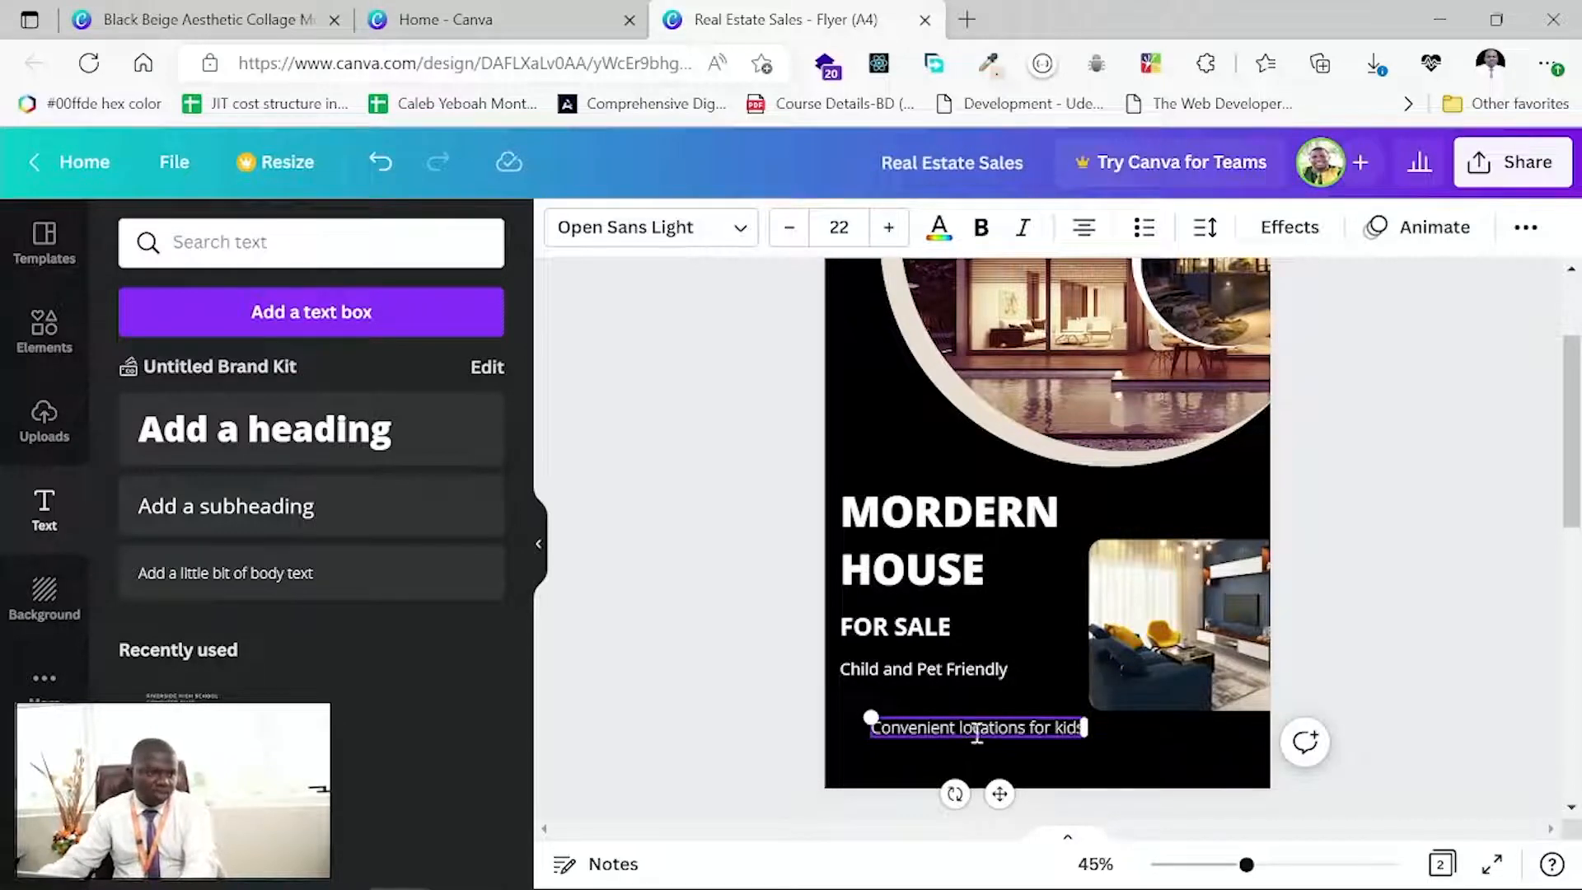
{"action": "left_click_drag", "start_coordinate": [978, 712], "coordinate": [946, 700]}
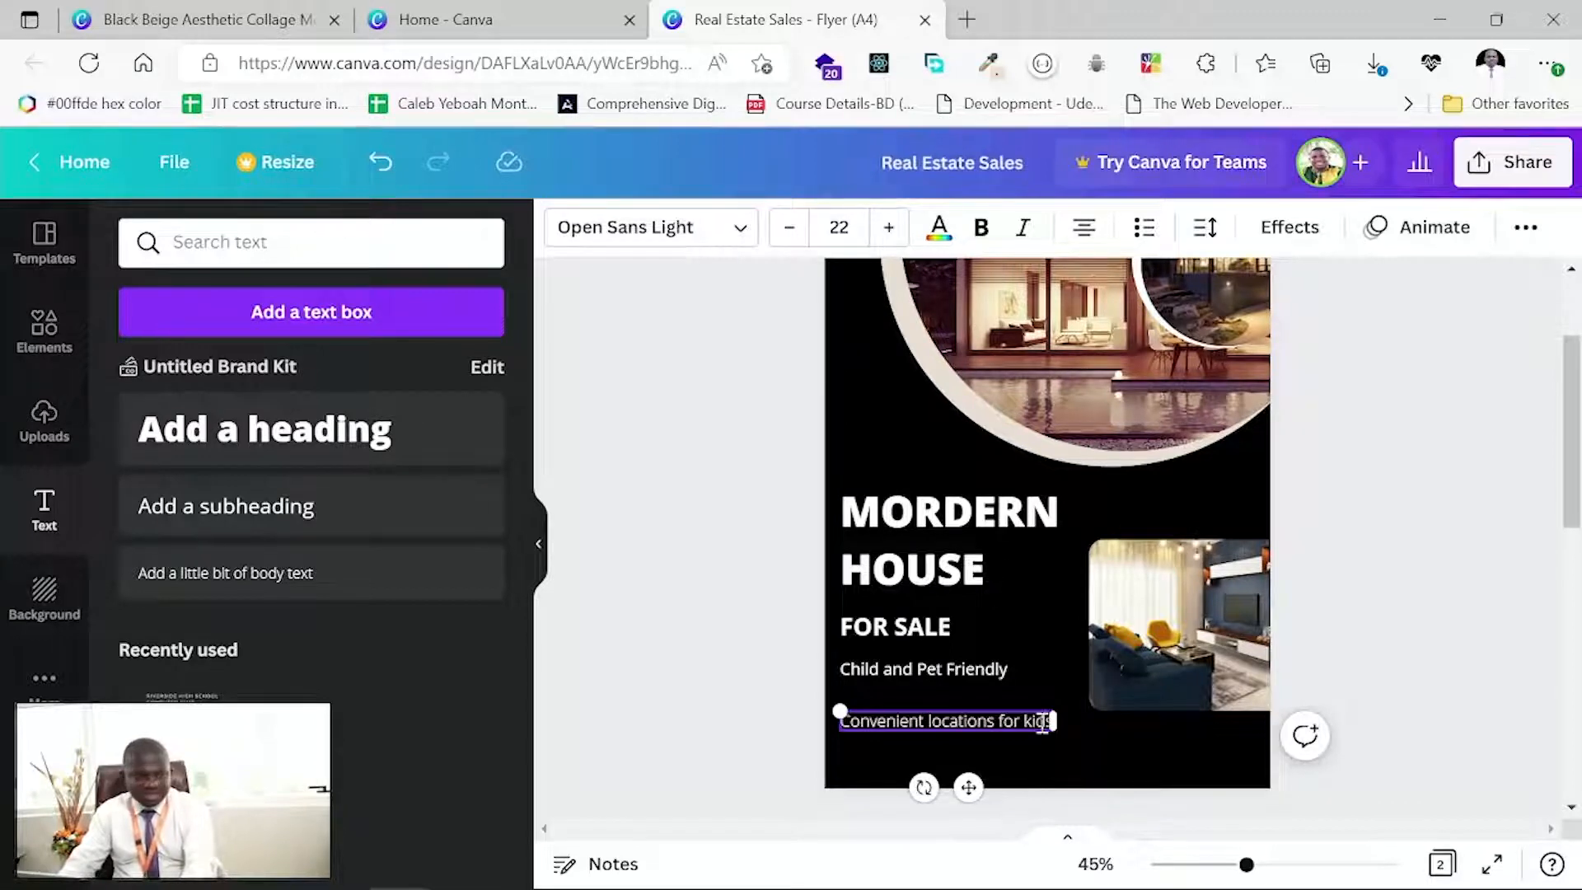
Add a second line reading "Swimming pool" to the body text below "Convenient locations for kids".
{"action": "key", "text": "Return"}
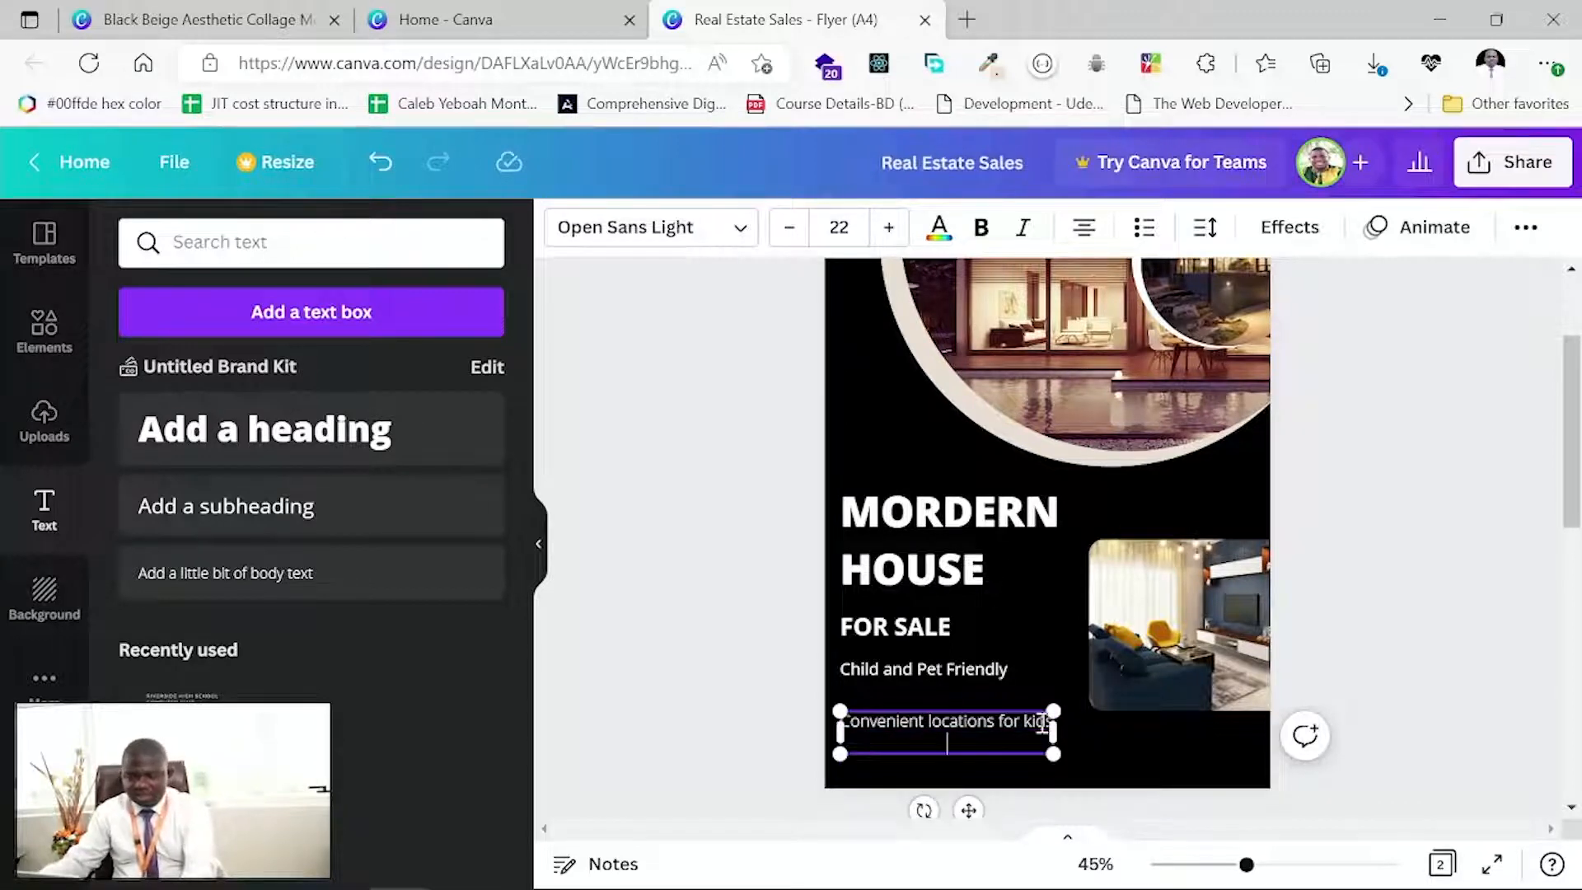
{"action": "type", "text": "Lar"}
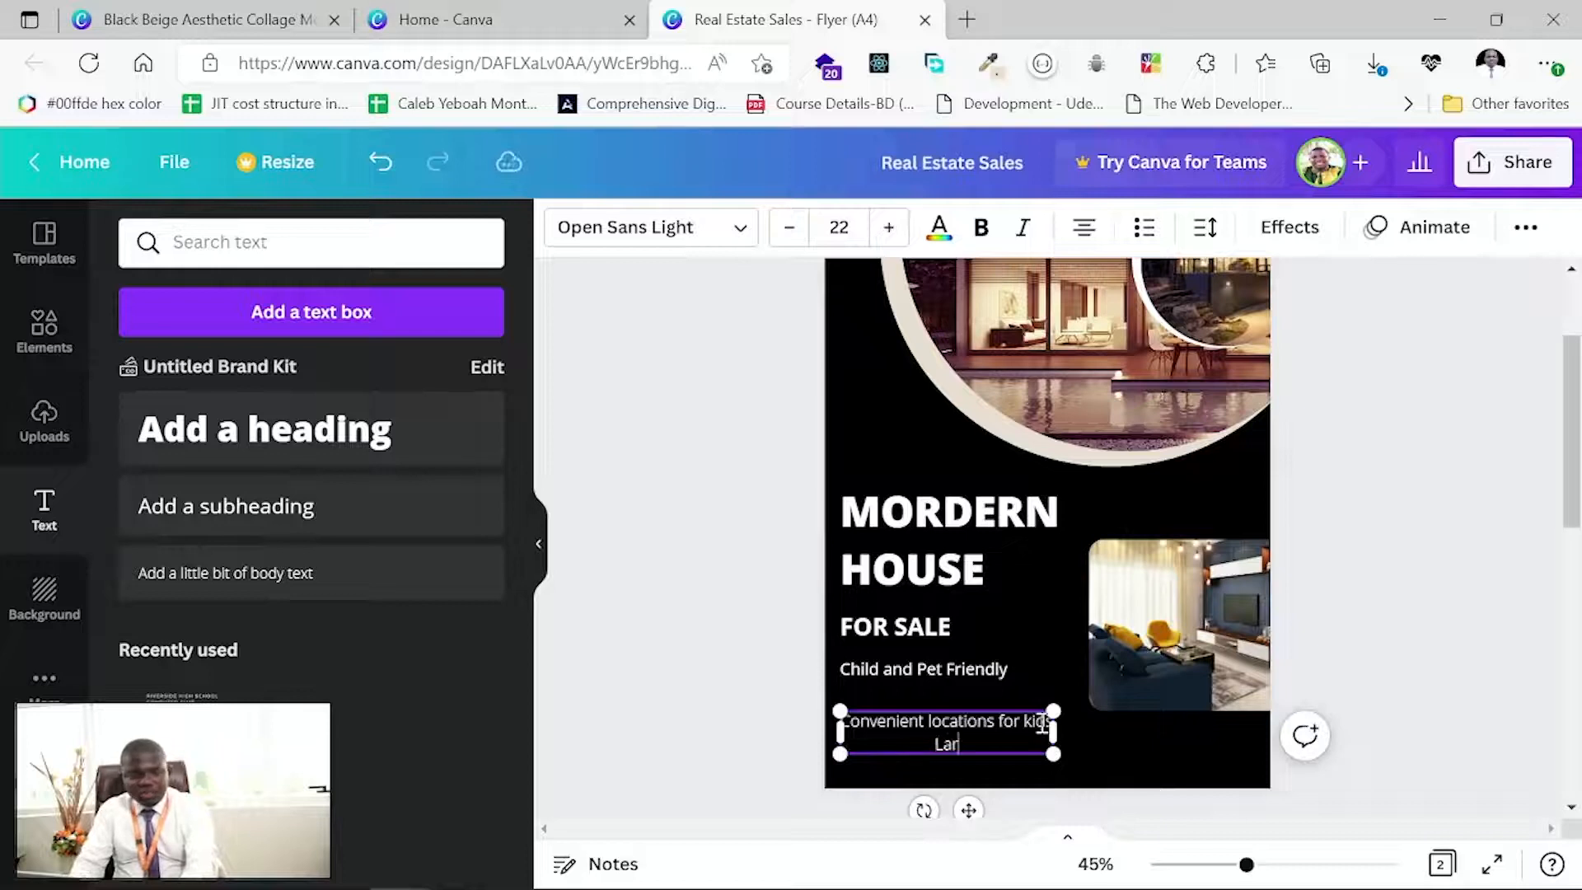
{"action": "type", "text": "ge"}
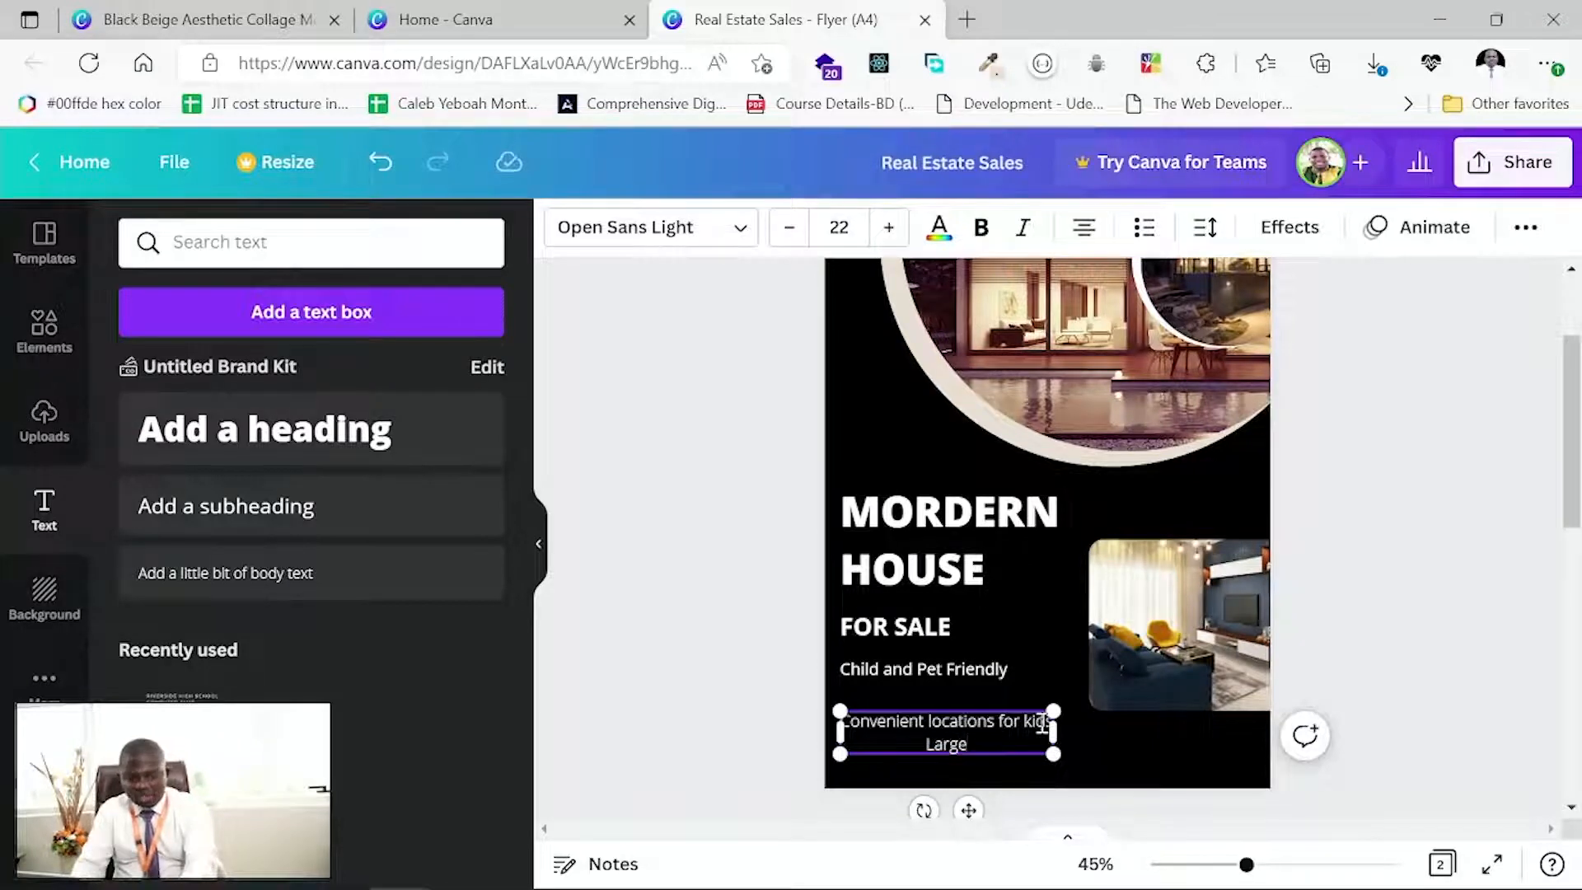
{"action": "key", "text": "BackSpace"}
{"action": "key", "text": "BackSpace"}
{"action": "key", "text": "BackSpace"}
{"action": "key", "text": "BackSpace"}
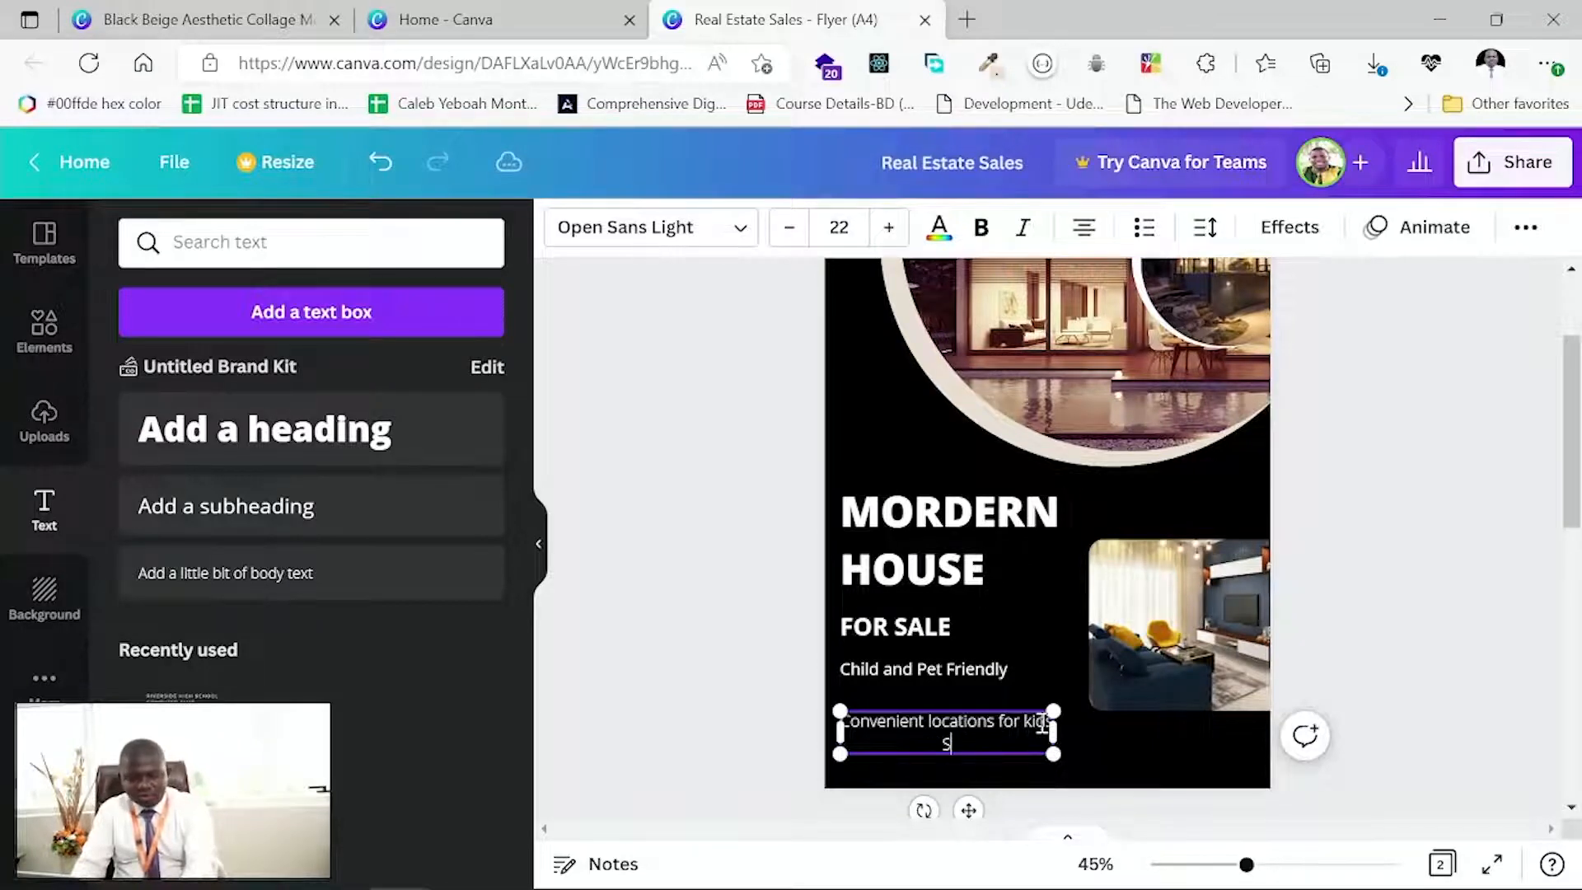
{"action": "type", "text": "we"}
{"action": "key", "text": "BackSpace"}
{"action": "type", "text": "i"}
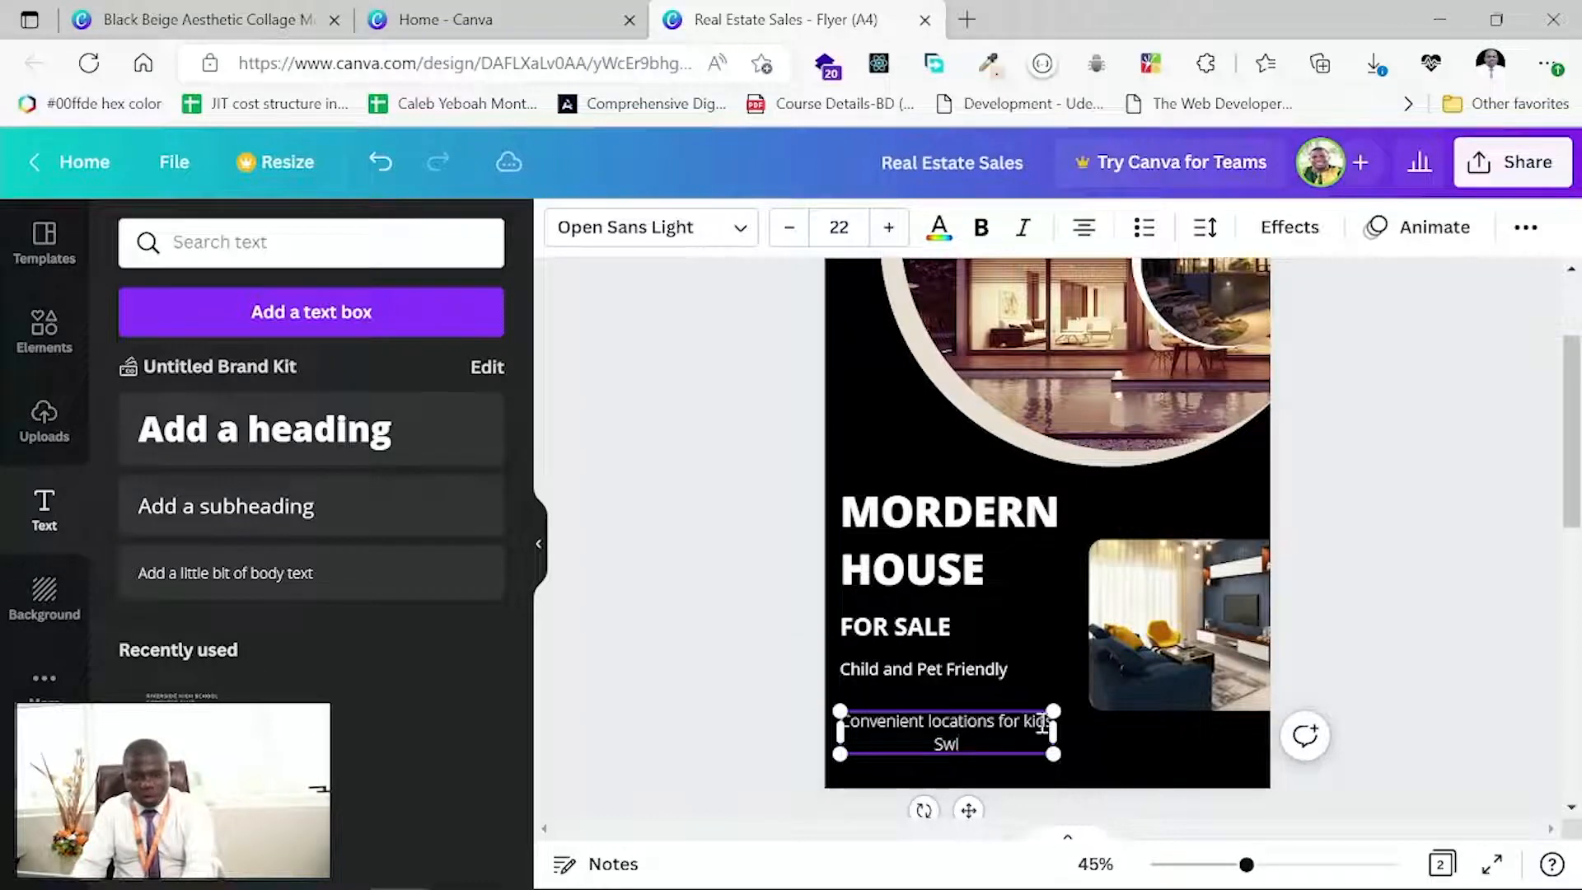
{"action": "type", "text": "mmin"}
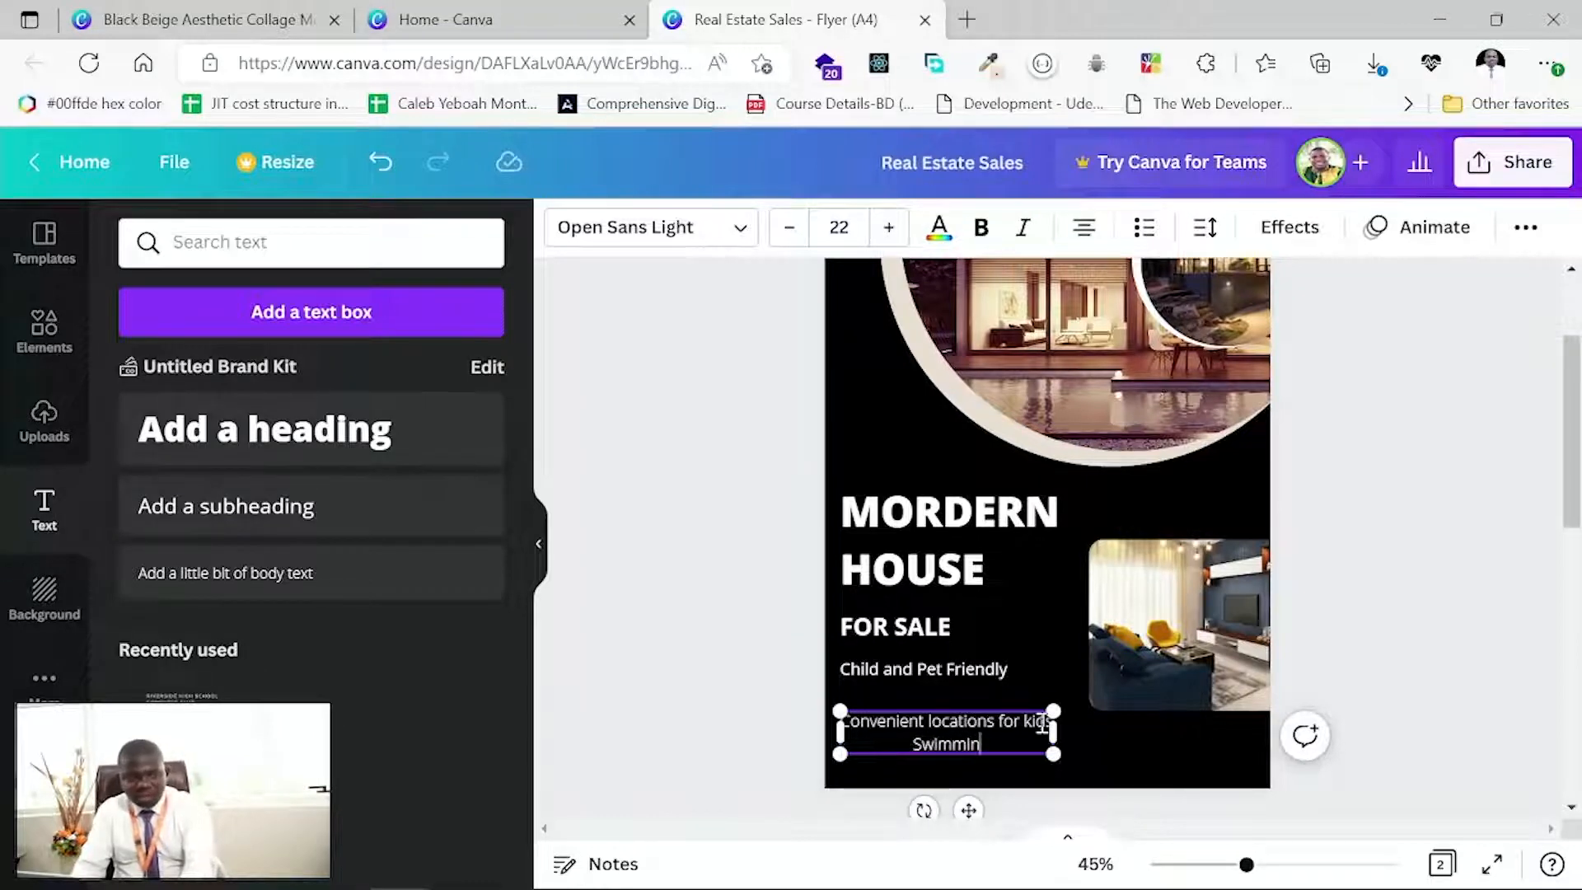
{"action": "type", "text": "g poo"}
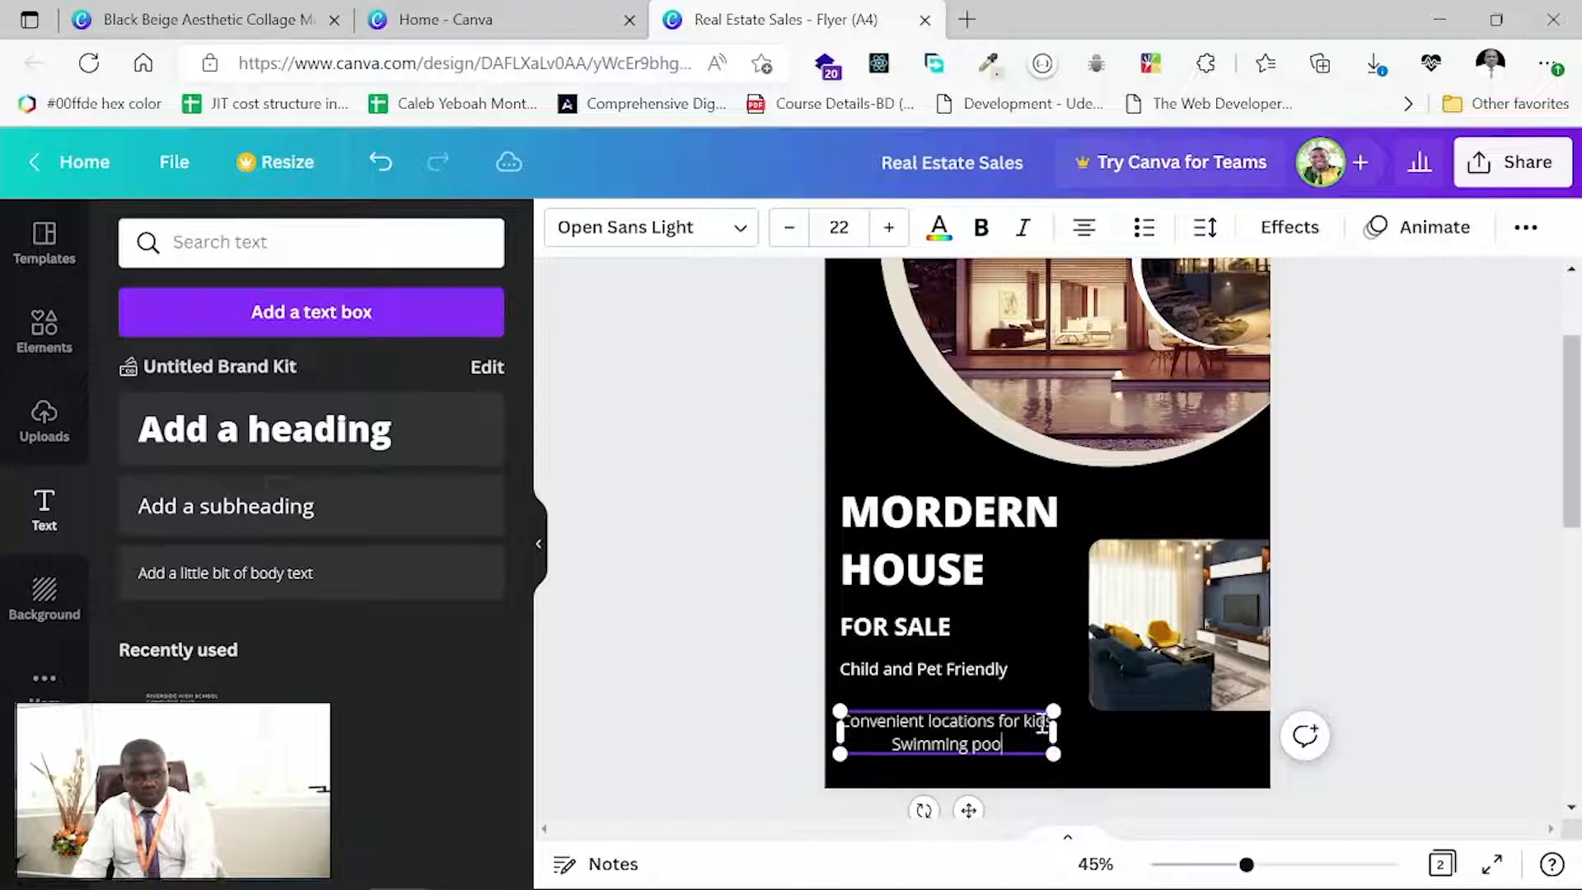
{"action": "type", "text": "l"}
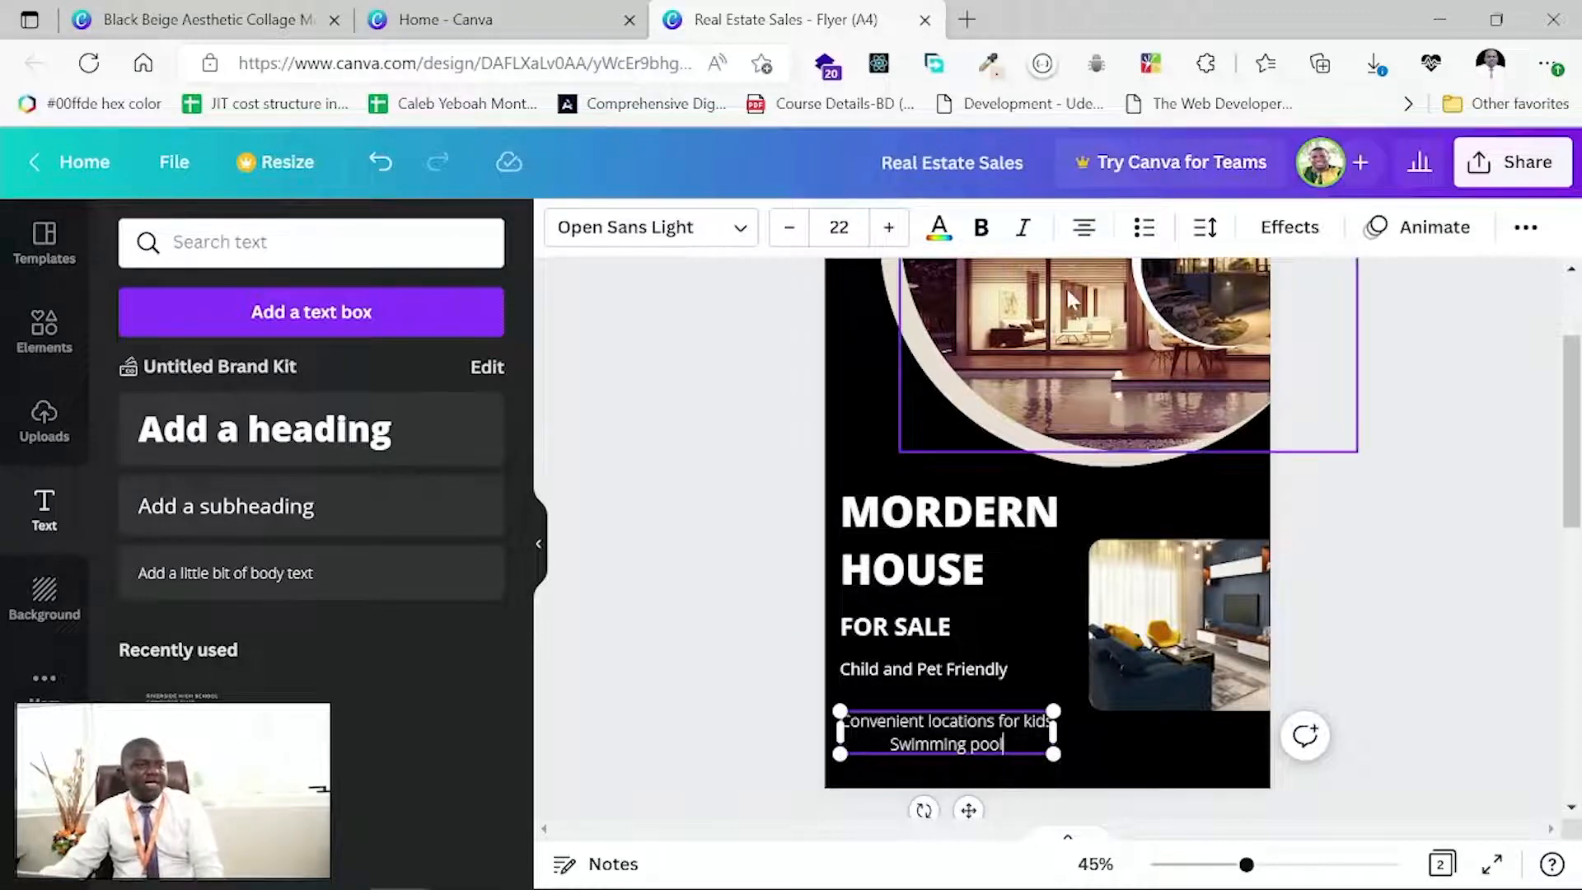
Left-align the body text and turn both of its lines into a bulleted list.
{"action": "left_click", "coordinate": [1085, 227]}
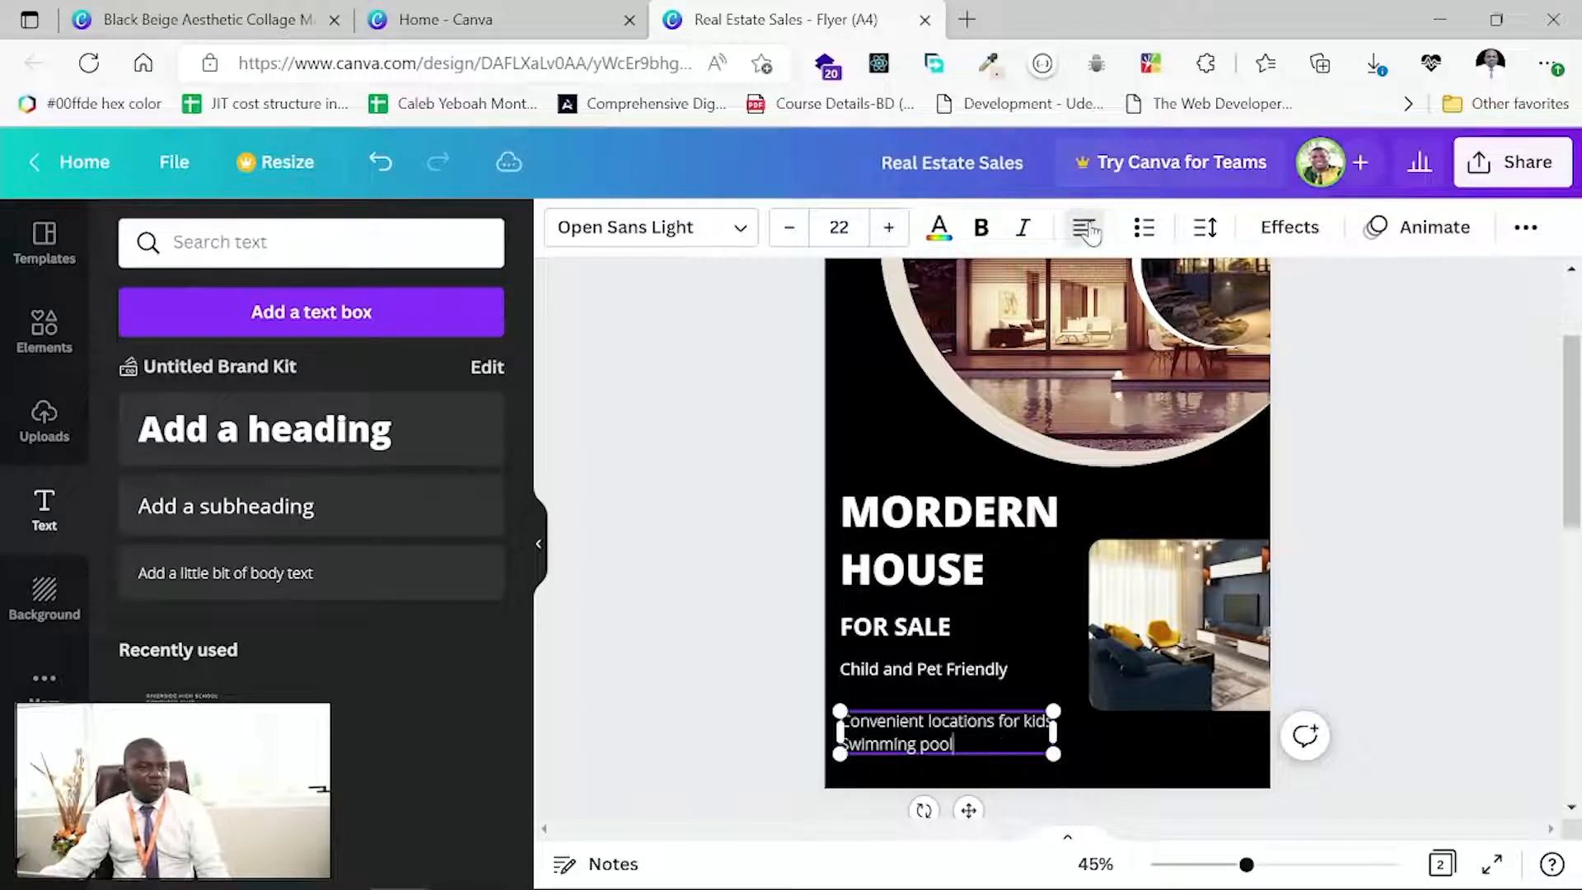
{"action": "left_click", "coordinate": [1155, 237]}
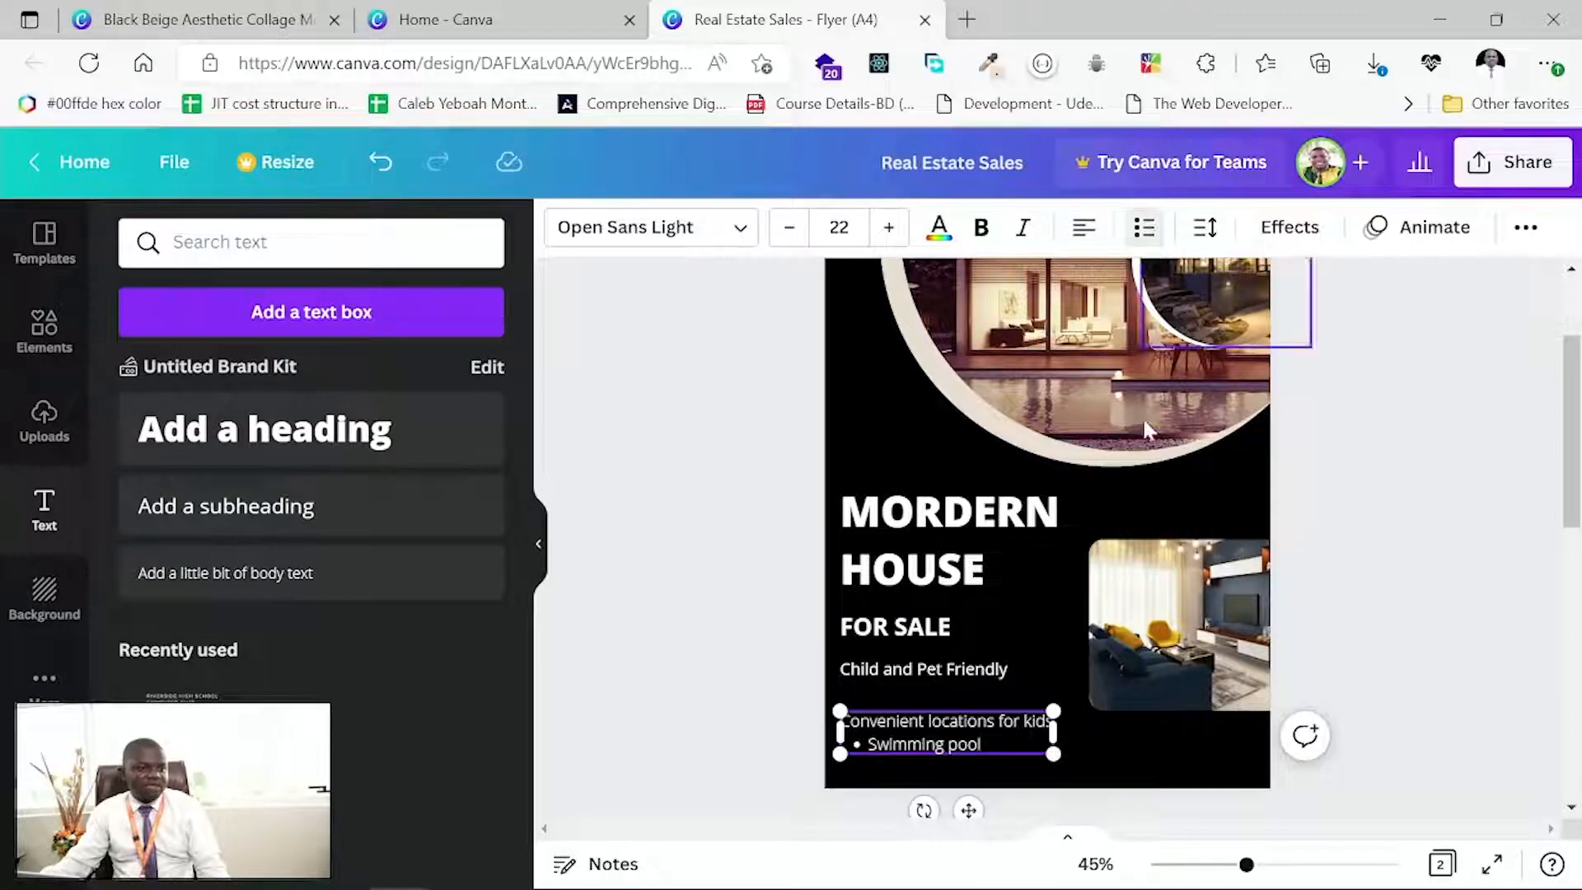
{"action": "left_click", "coordinate": [1143, 228]}
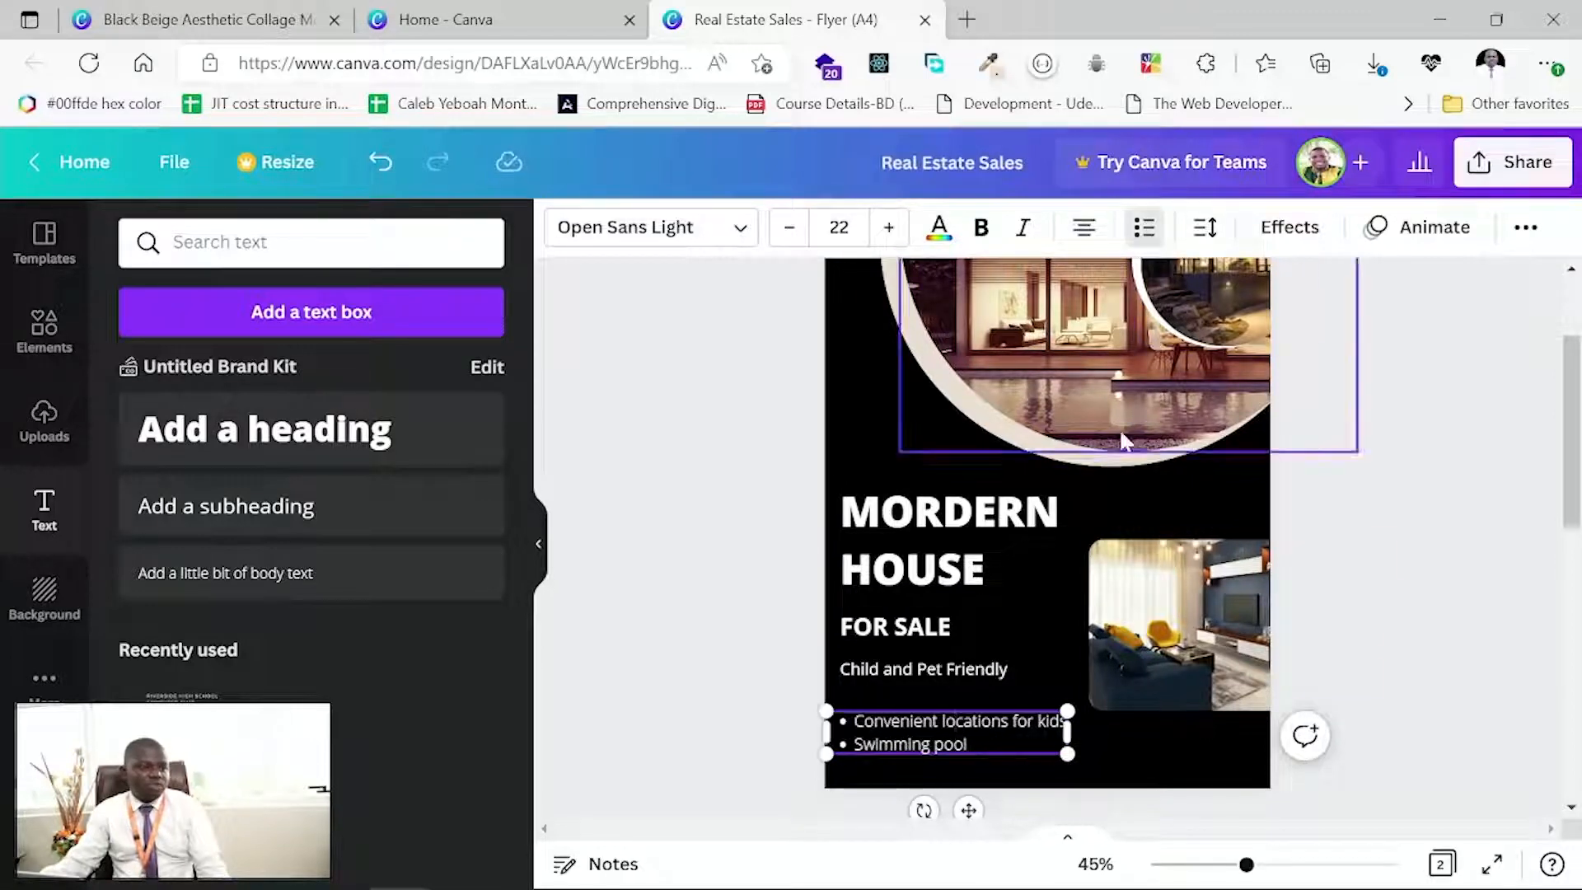
{"action": "left_click", "coordinate": [1002, 757]}
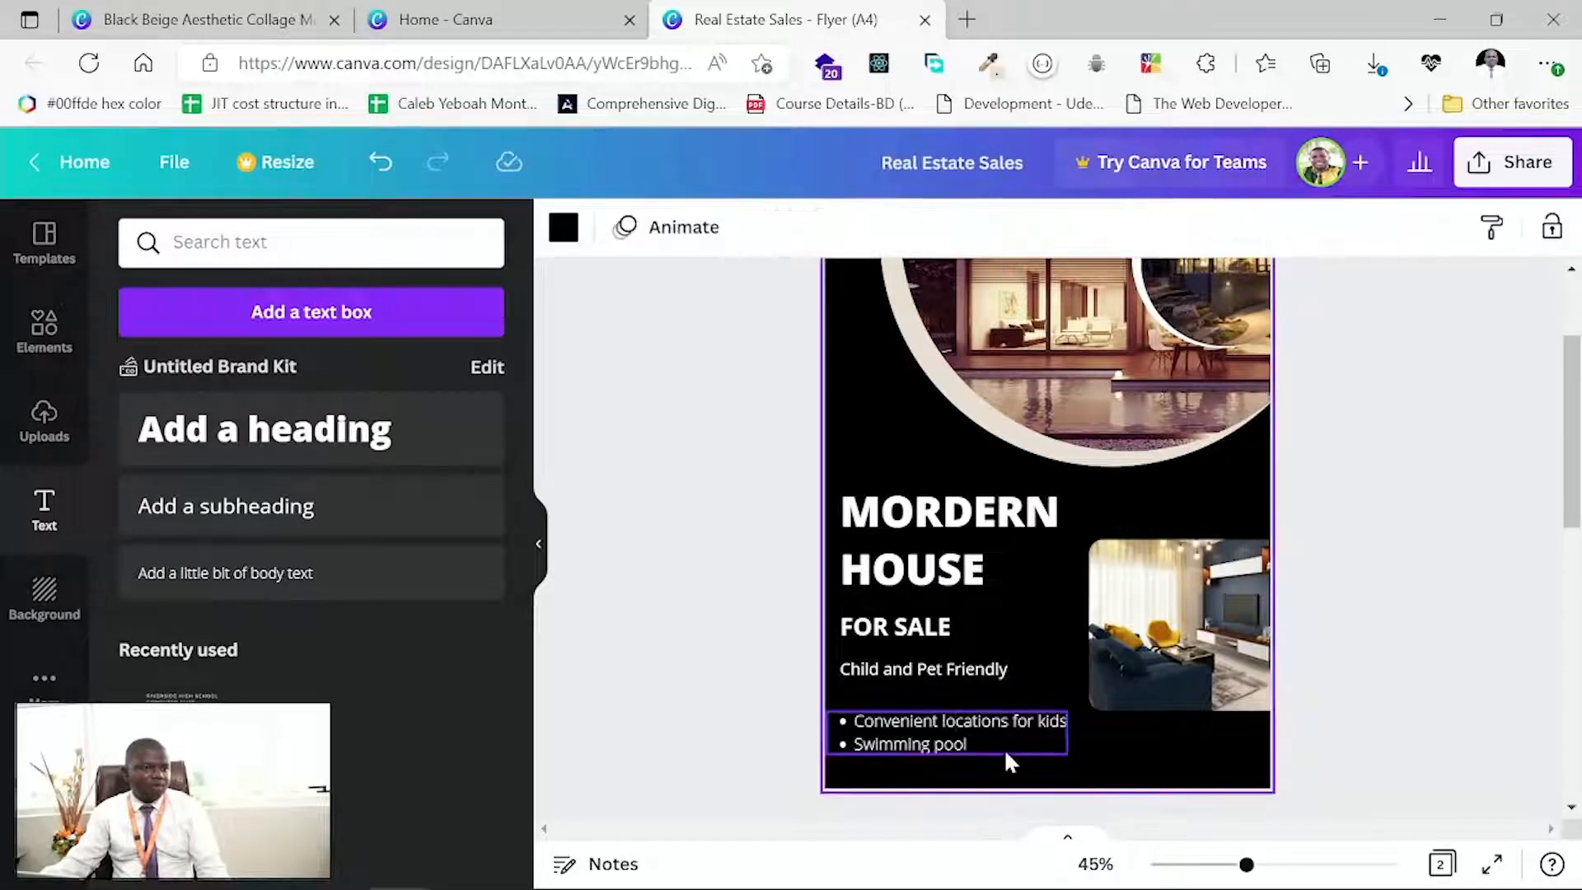
Set the bulleted list's line spacing to 1.83 and move the list up closer to "Child and Pet Friendly".
{"action": "left_click", "coordinate": [1006, 744]}
{"action": "left_click", "coordinate": [1007, 748]}
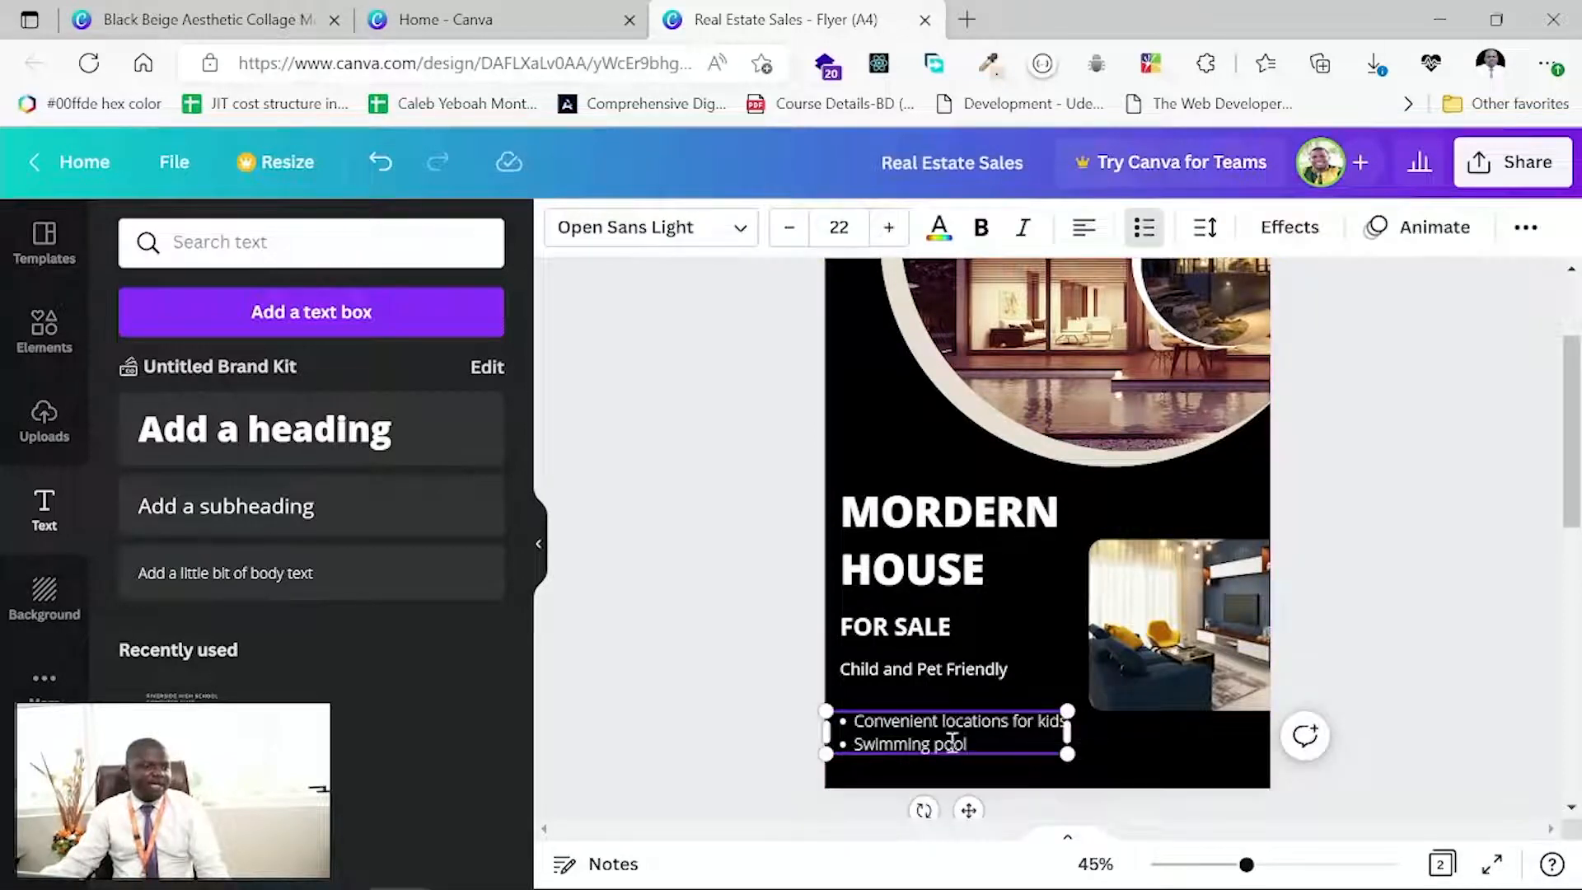
{"action": "left_click_drag", "start_coordinate": [984, 744], "coordinate": [852, 720]}
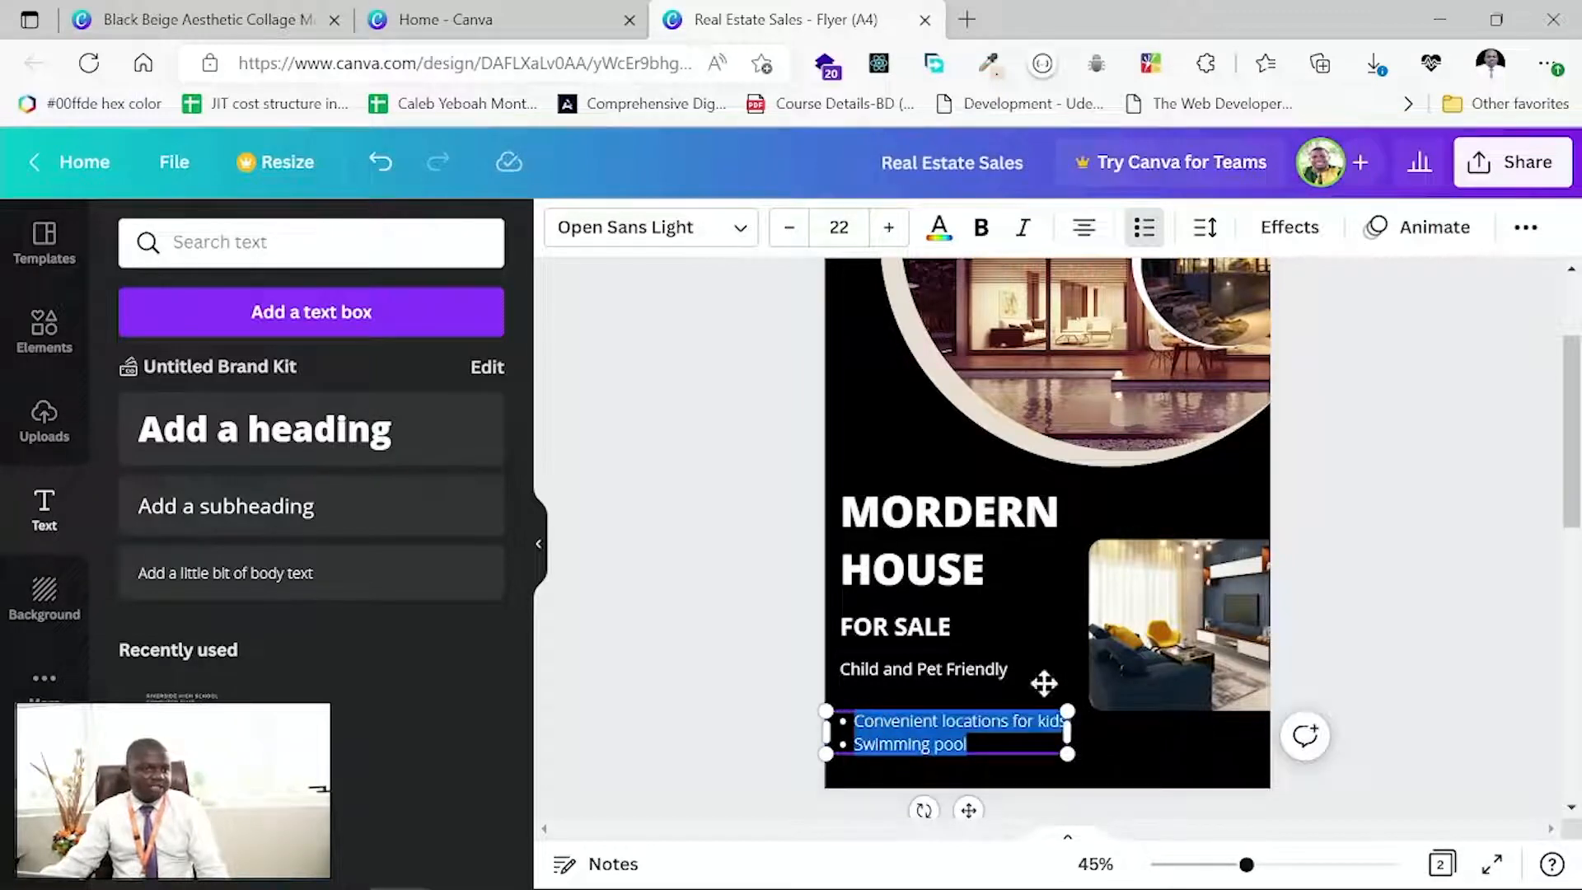
{"action": "left_click", "coordinate": [1208, 230]}
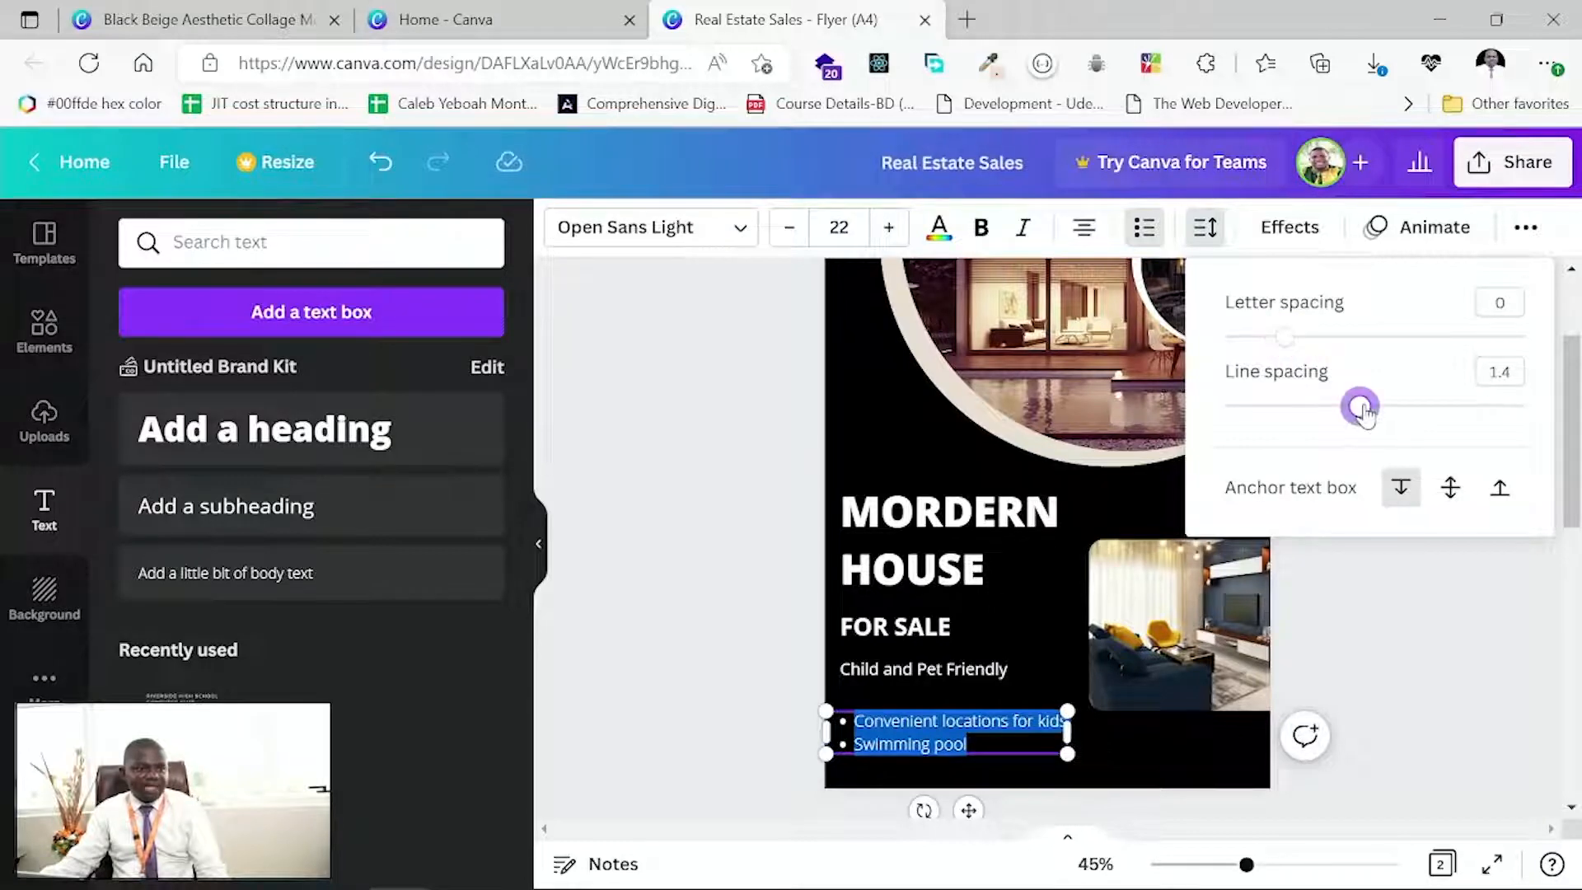
{"action": "left_click_drag", "start_coordinate": [1362, 410], "coordinate": [1426, 428]}
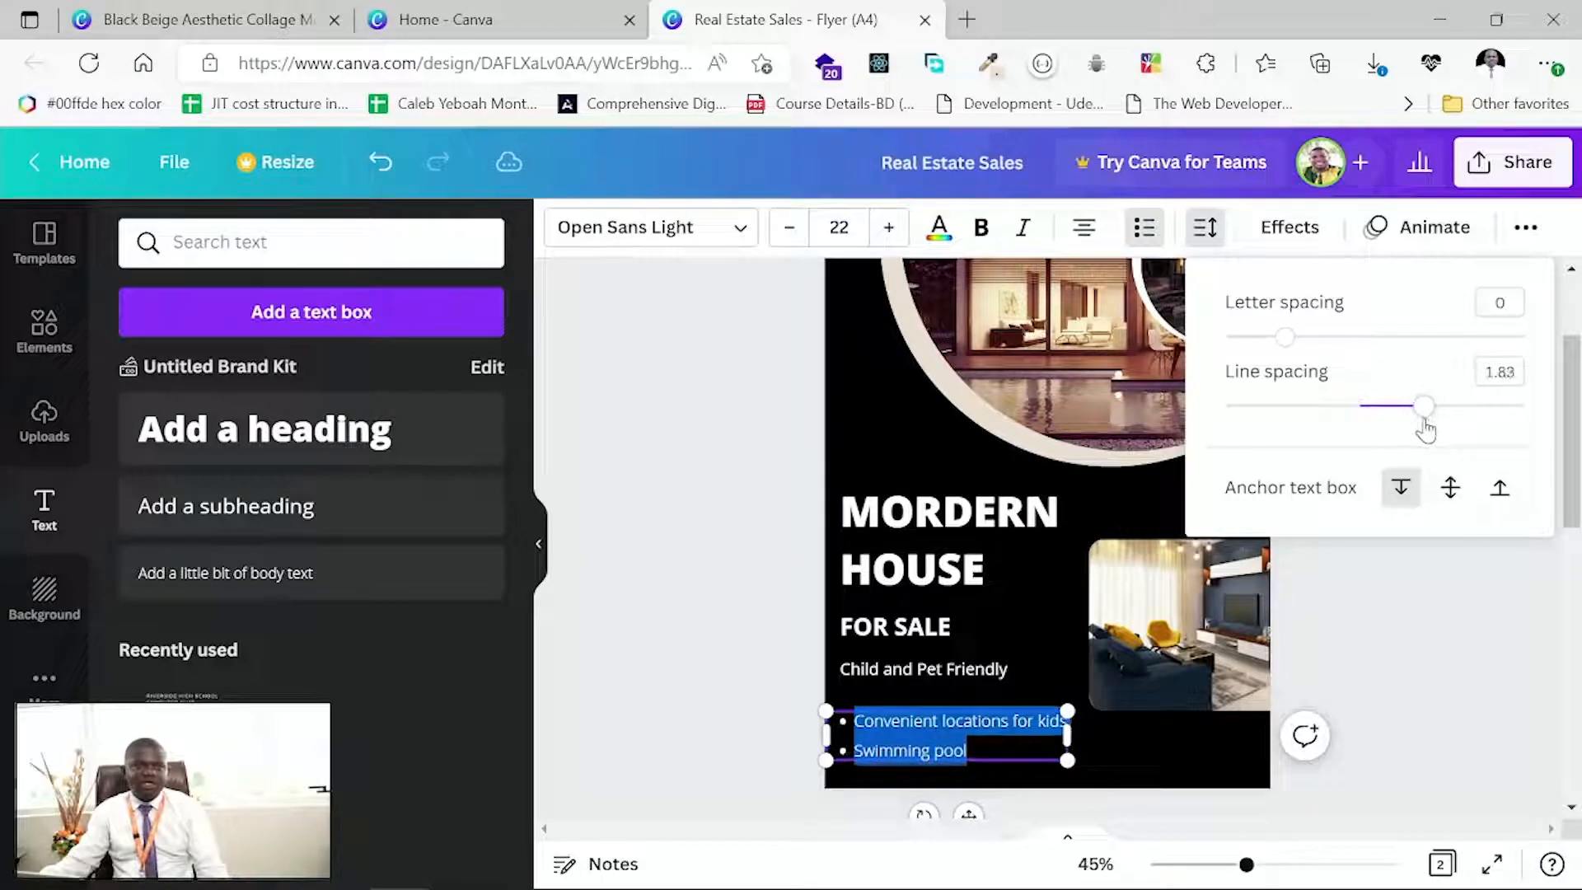
{"action": "left_click", "coordinate": [1421, 731]}
{"action": "left_click", "coordinate": [1014, 752]}
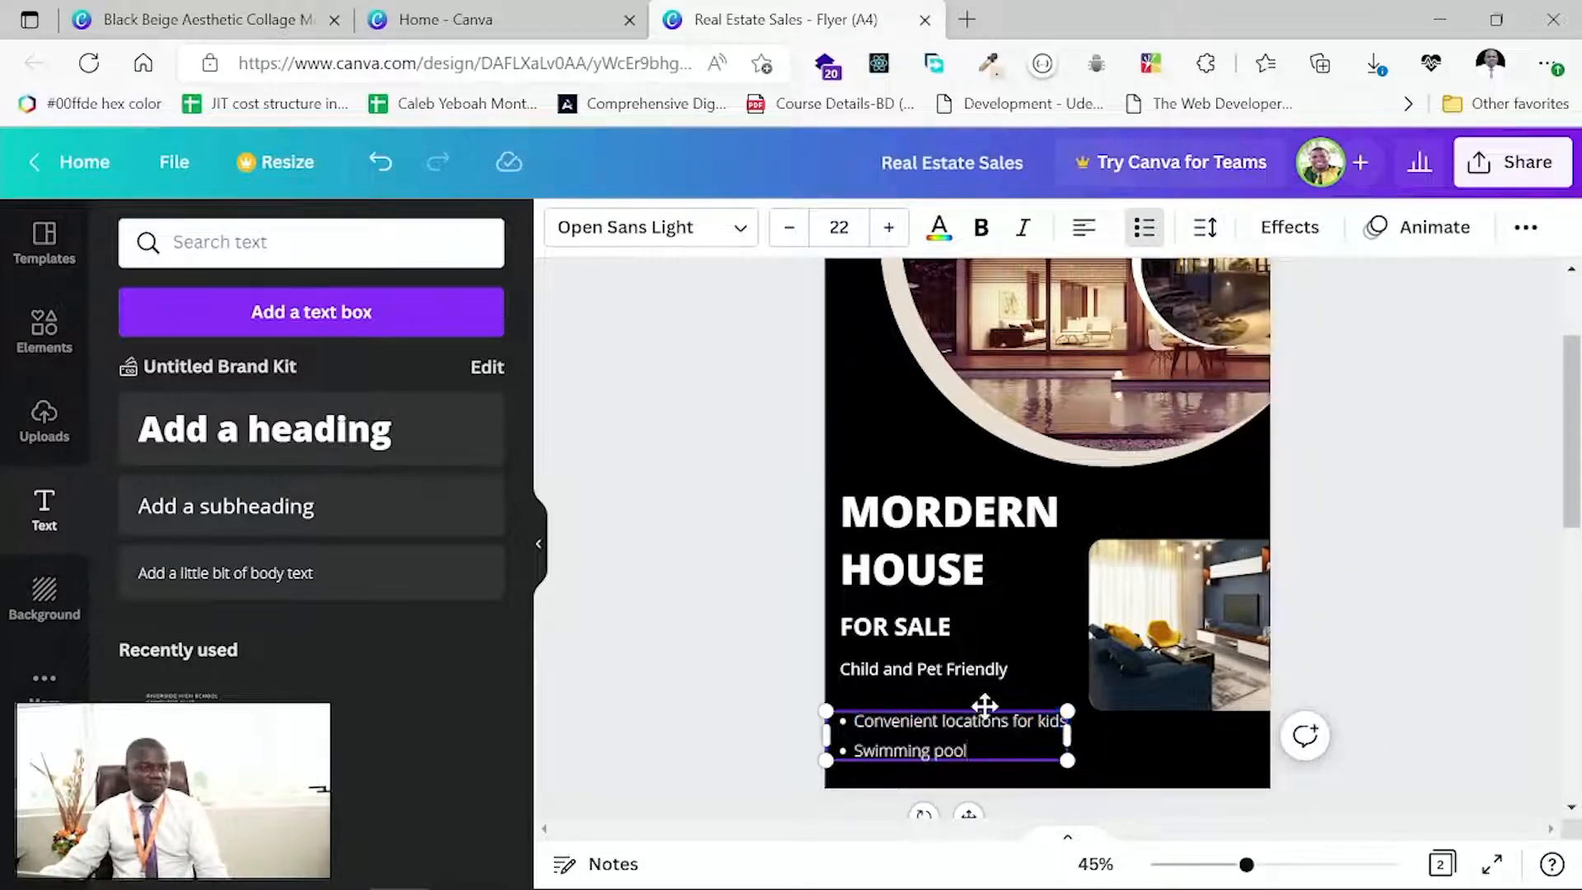
{"action": "left_click_drag", "start_coordinate": [982, 709], "coordinate": [989, 699]}
Try bulleted and numbered list formatting on the FOR SALE subheading and return it to plain text.
{"action": "left_click", "coordinate": [908, 635]}
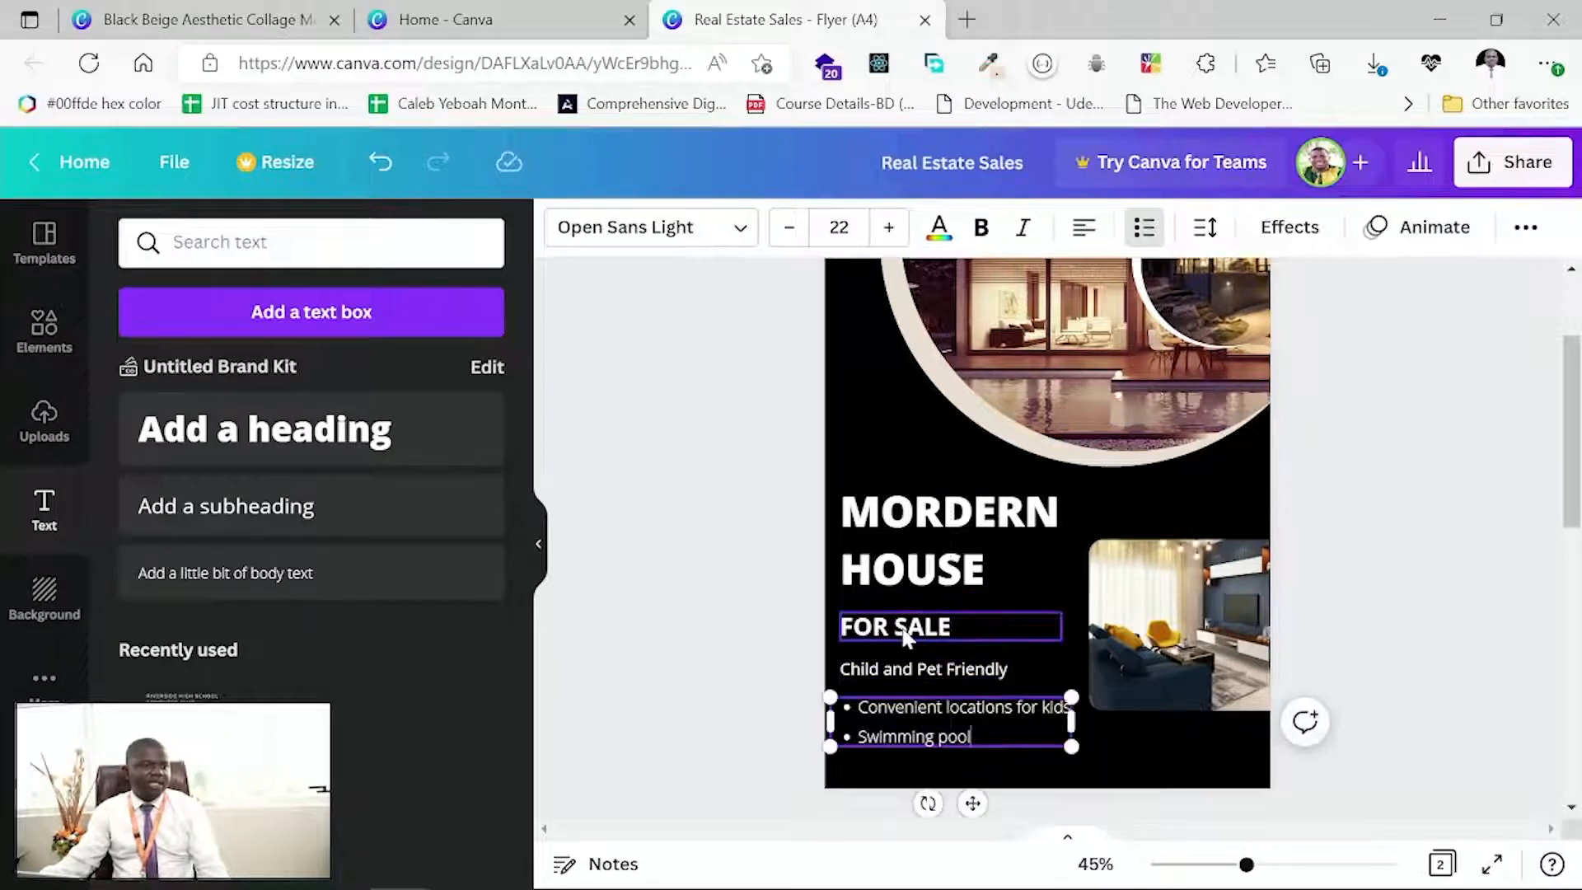
{"action": "left_click", "coordinate": [1156, 237]}
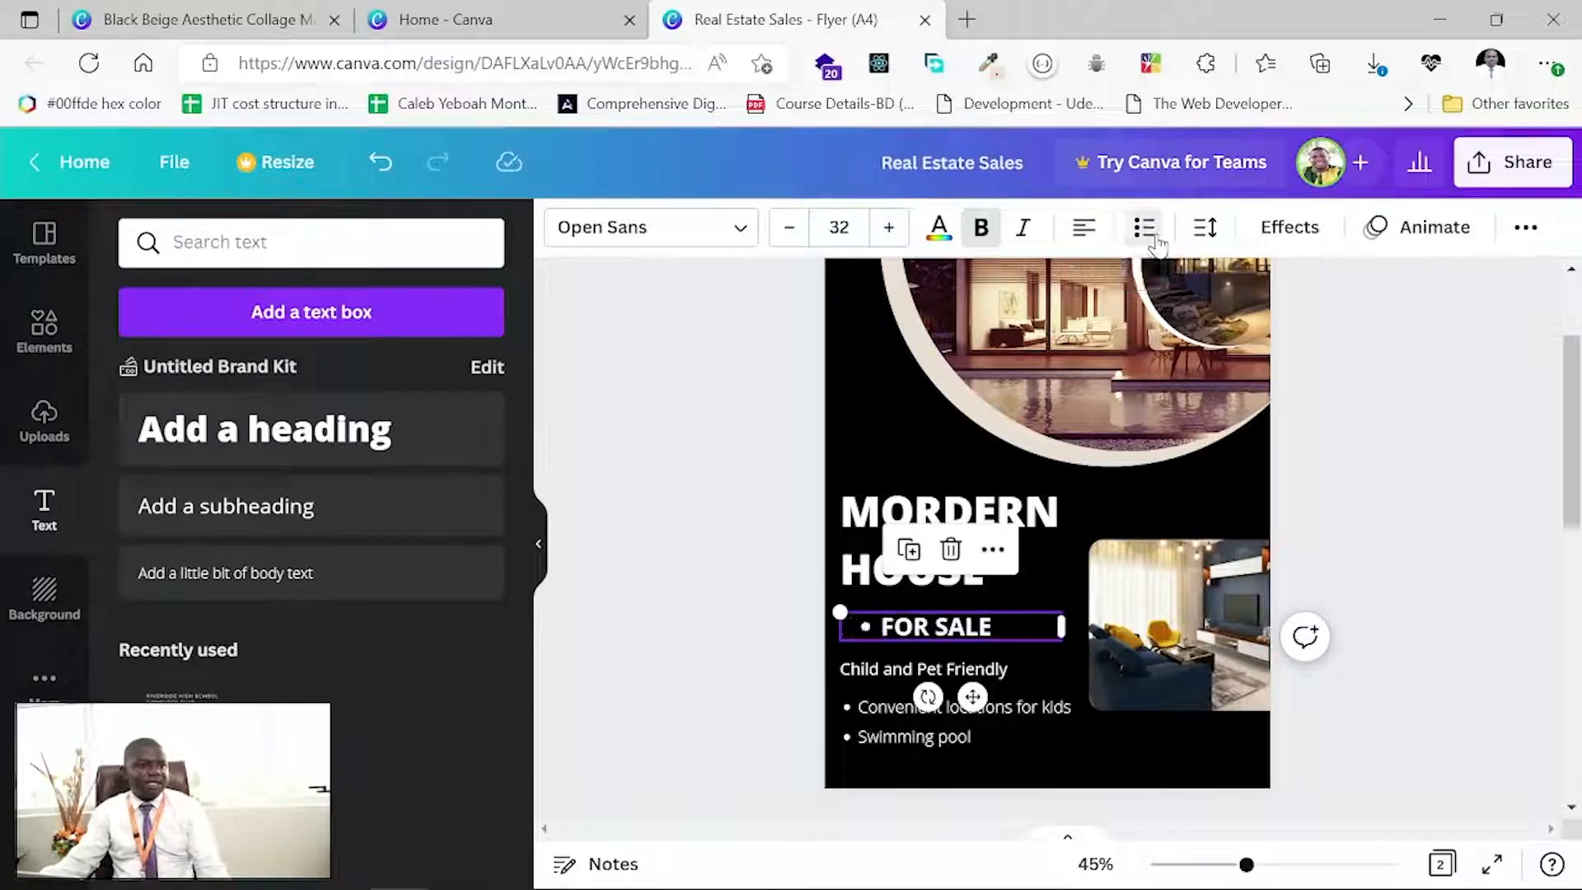
{"action": "left_click", "coordinate": [1146, 229]}
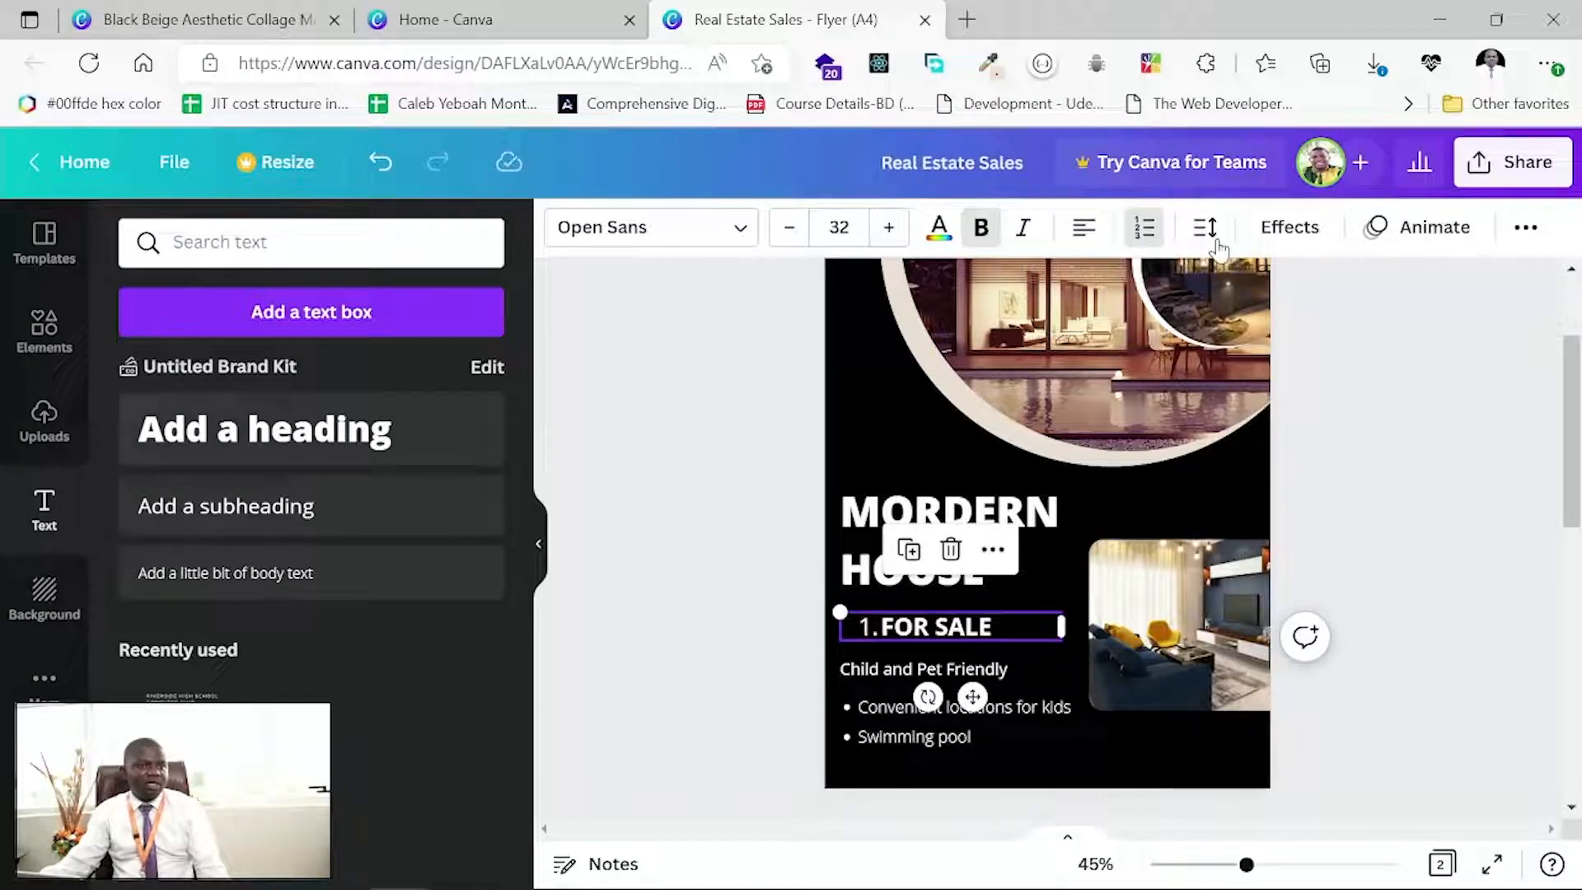
{"action": "left_click", "coordinate": [1145, 229]}
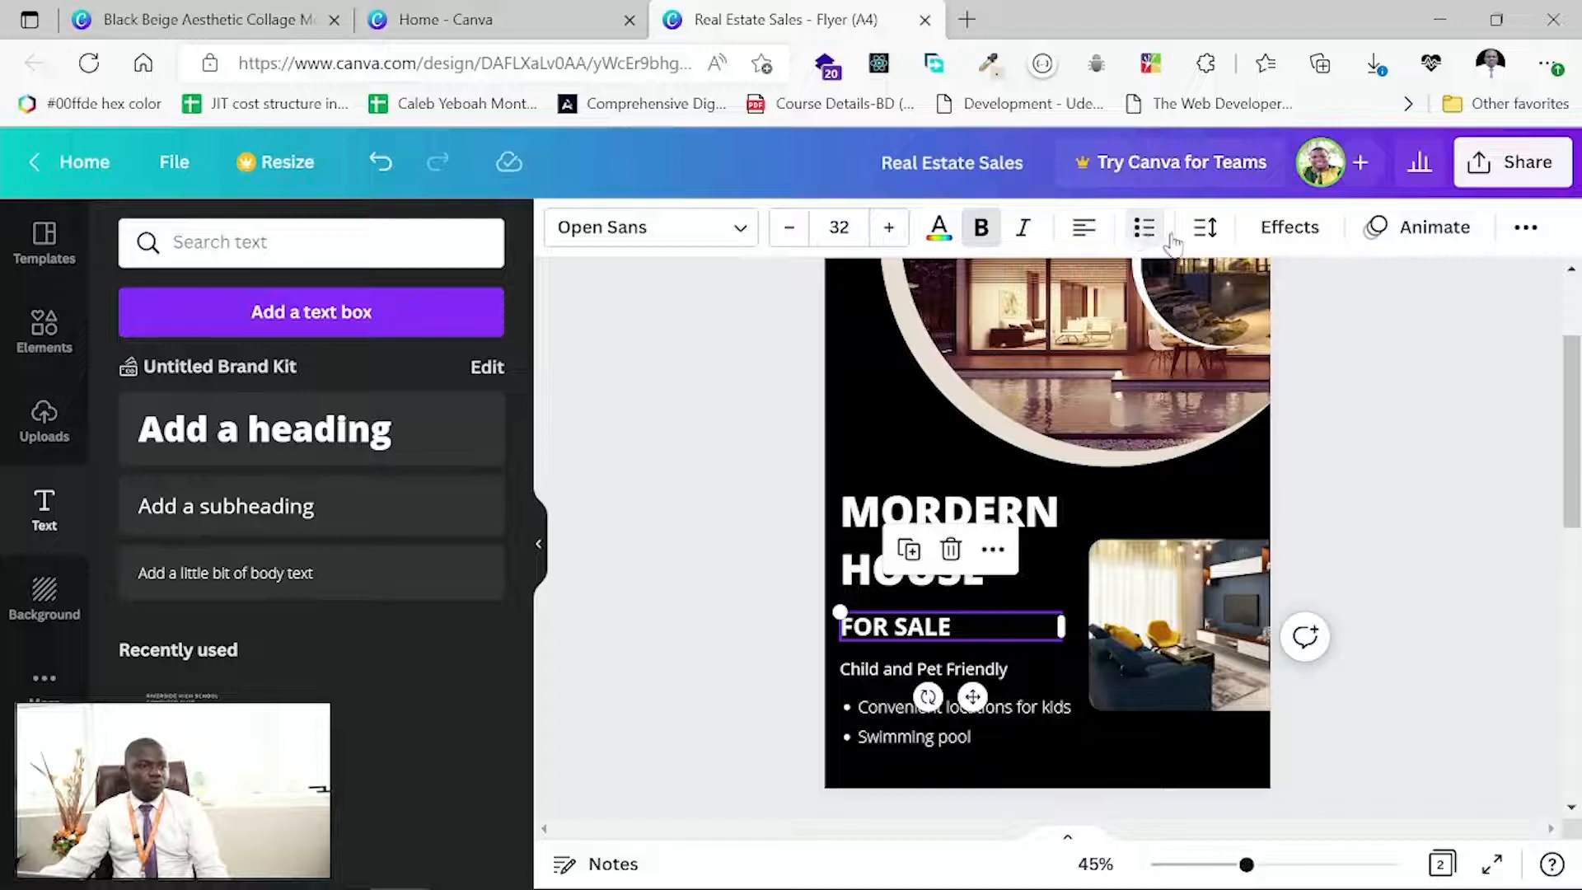
Widen the letter spacing of the FOR SALE subheading to about 169.
{"action": "left_click", "coordinate": [1203, 234]}
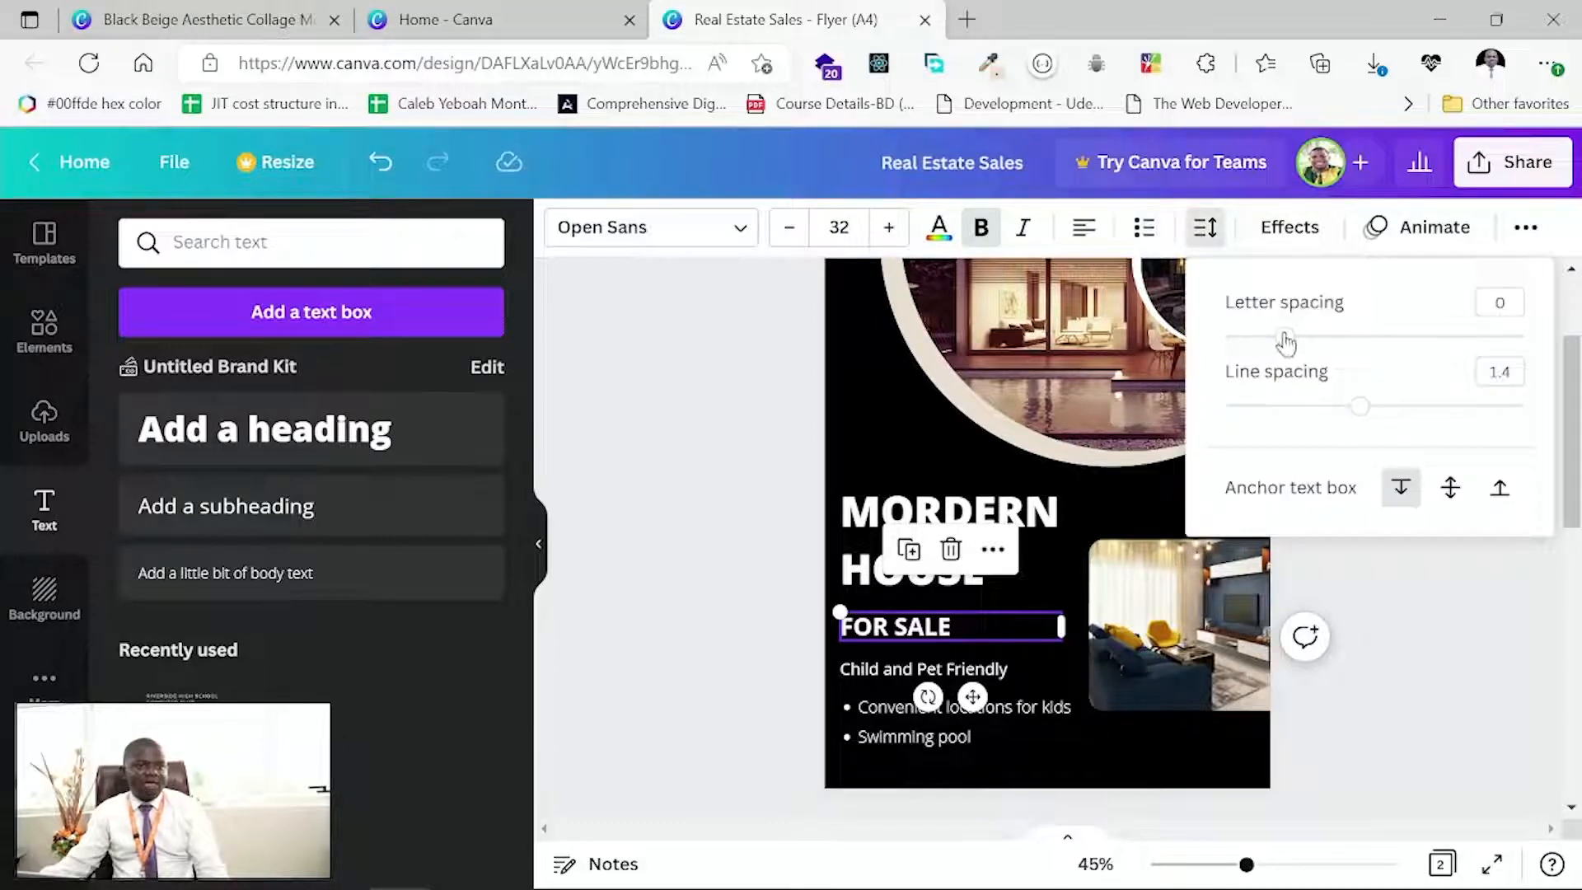
{"action": "left_click_drag", "start_coordinate": [1285, 337], "coordinate": [1337, 351]}
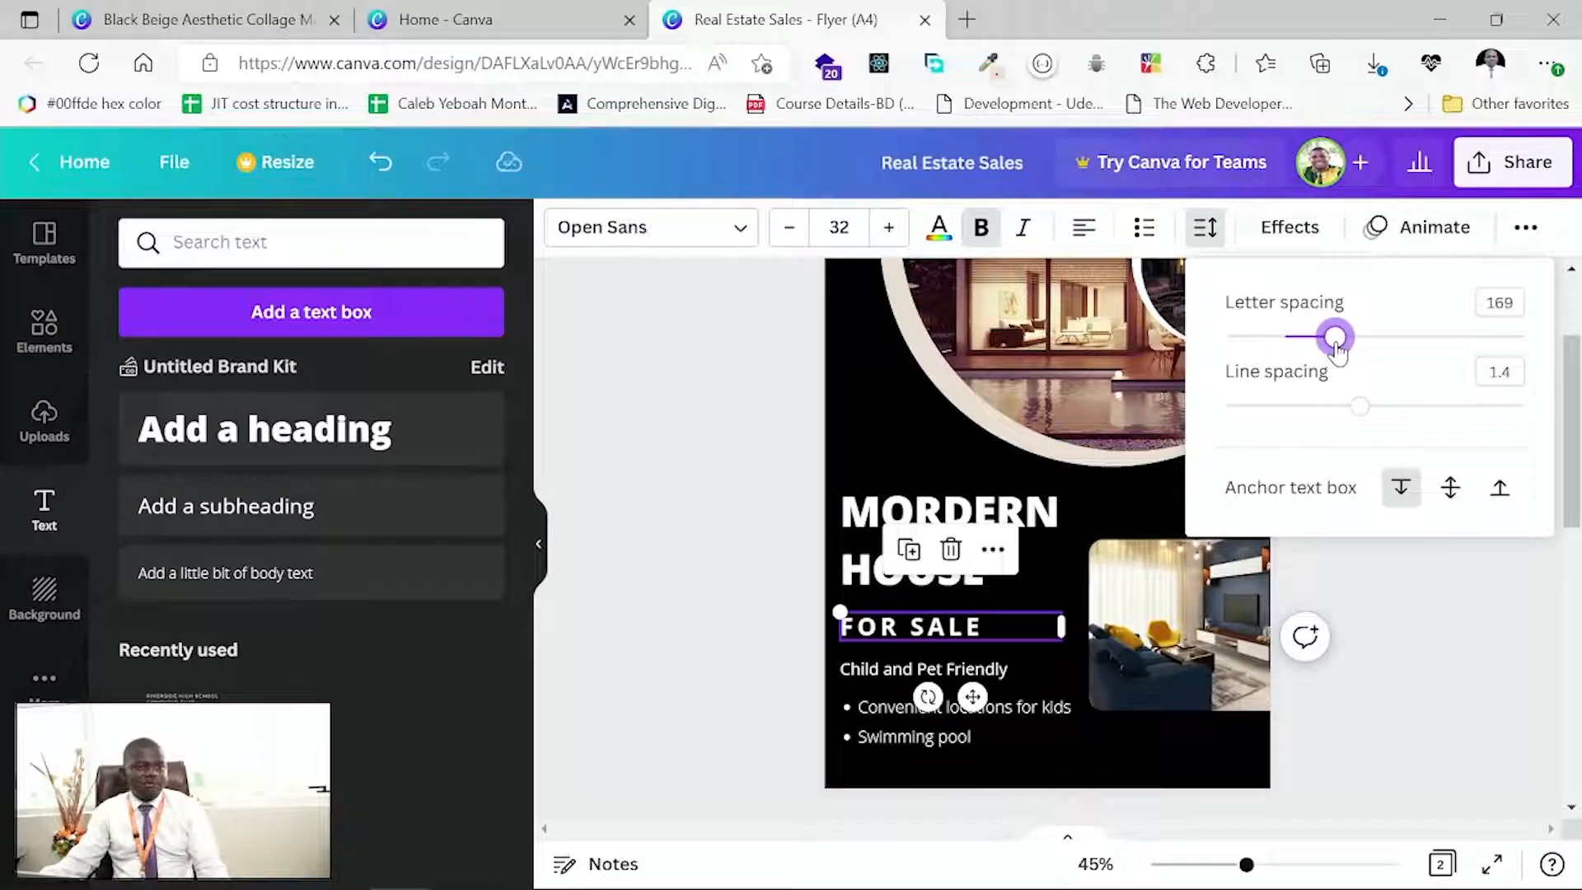
{"action": "left_click_drag", "start_coordinate": [1337, 350], "coordinate": [1341, 351]}
{"action": "left_click", "coordinate": [1495, 646]}
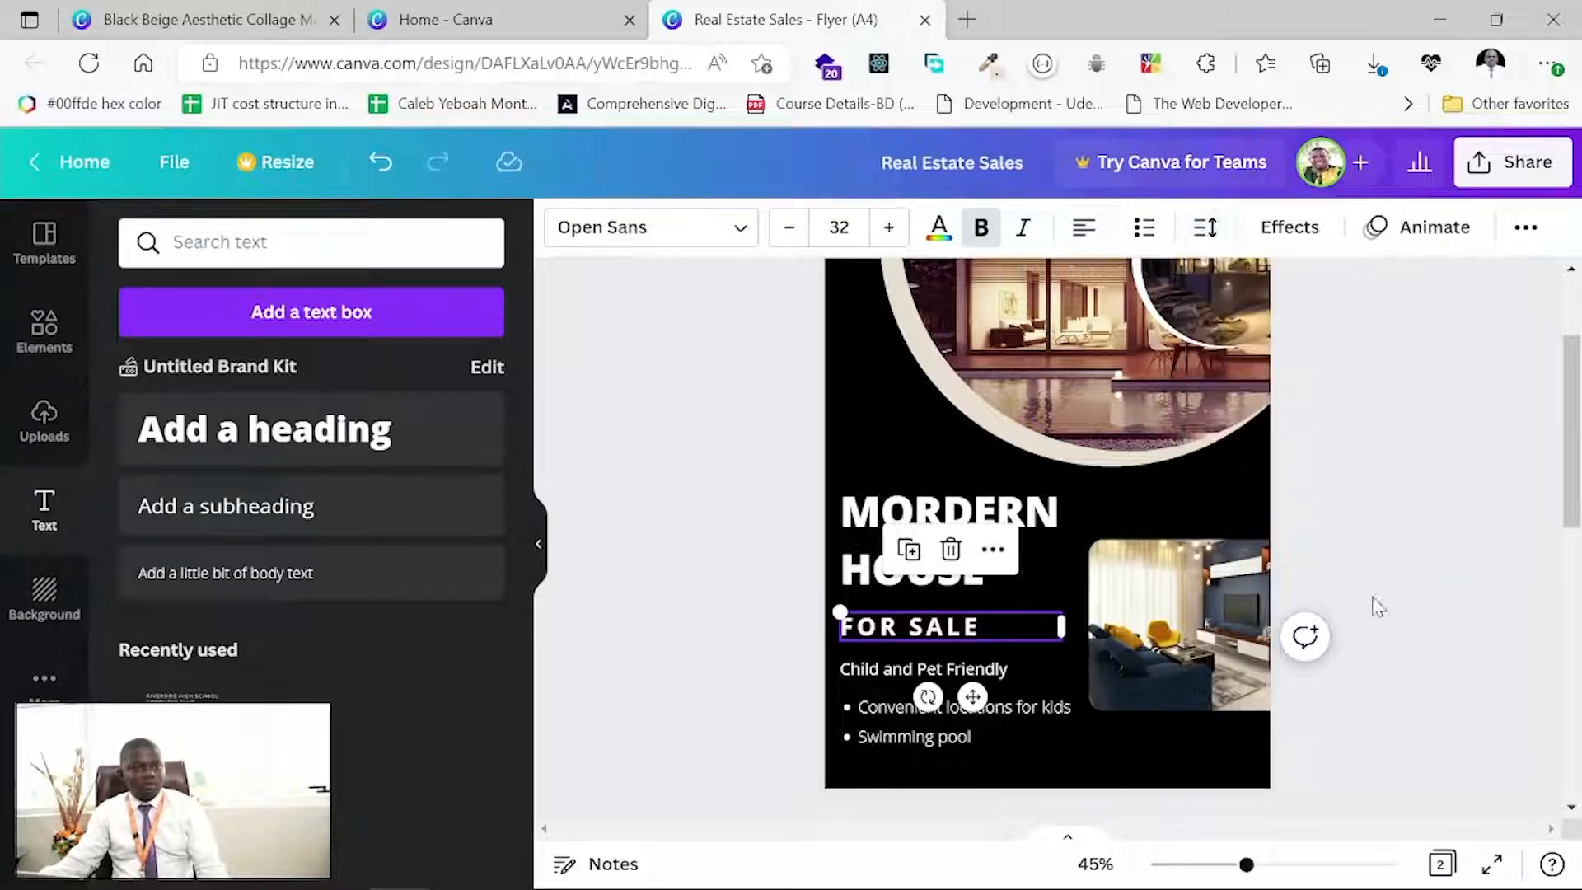
{"action": "left_click", "coordinate": [1219, 491]}
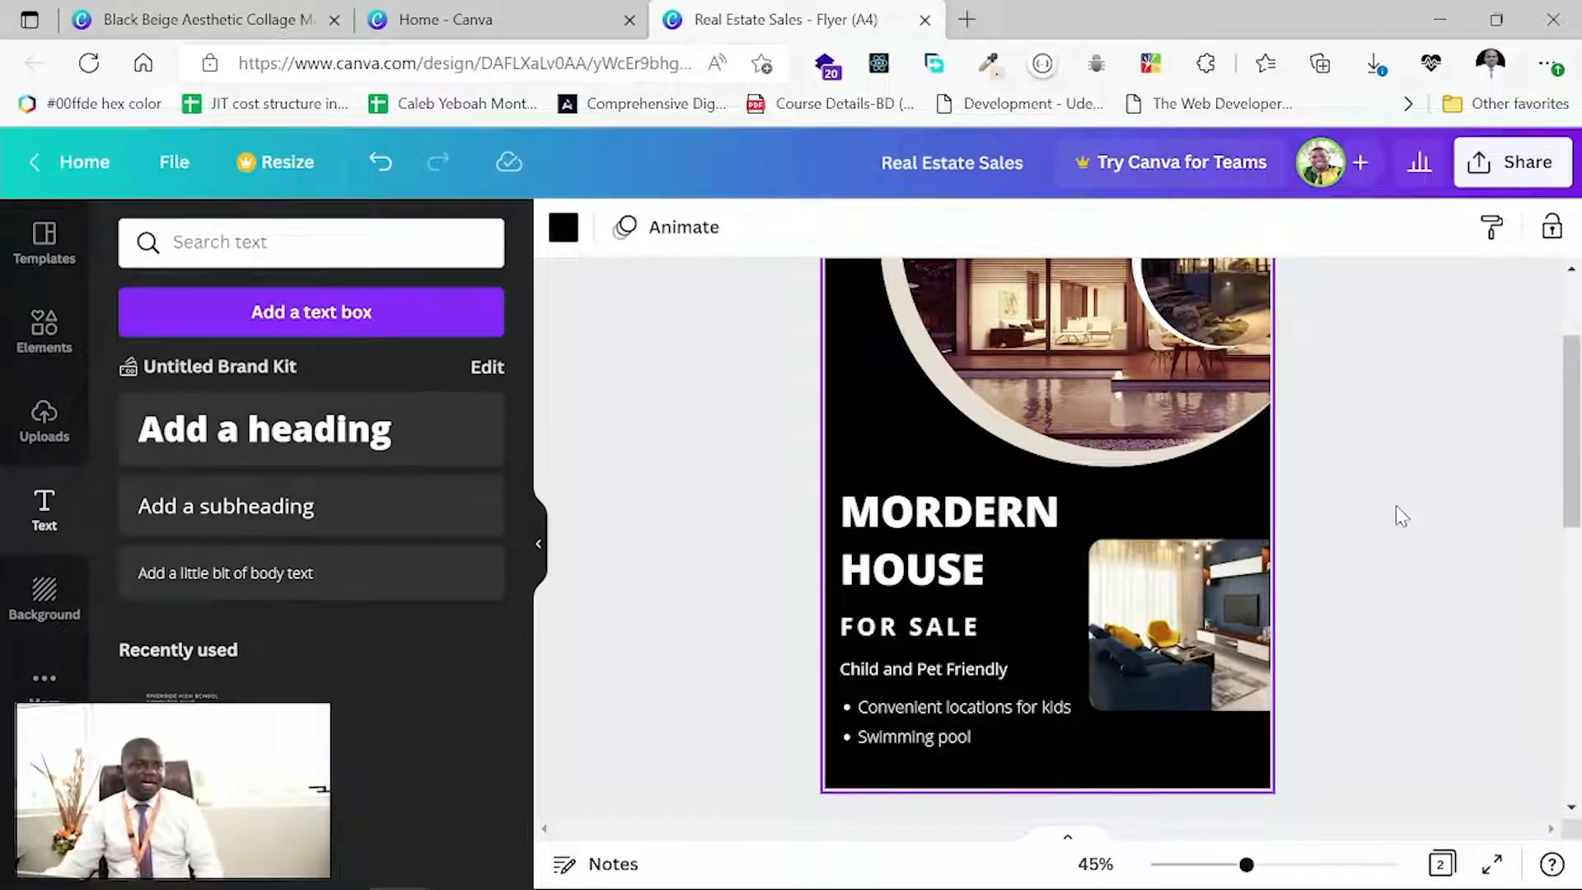
Try shifting the small circular house photo relative to its white ring on page 1.
{"action": "scroll", "coordinate": [1343, 593], "scroll_direction": "up", "scroll_amount": 2}
{"action": "scroll", "coordinate": [1340, 595], "scroll_direction": "down", "scroll_amount": 1}
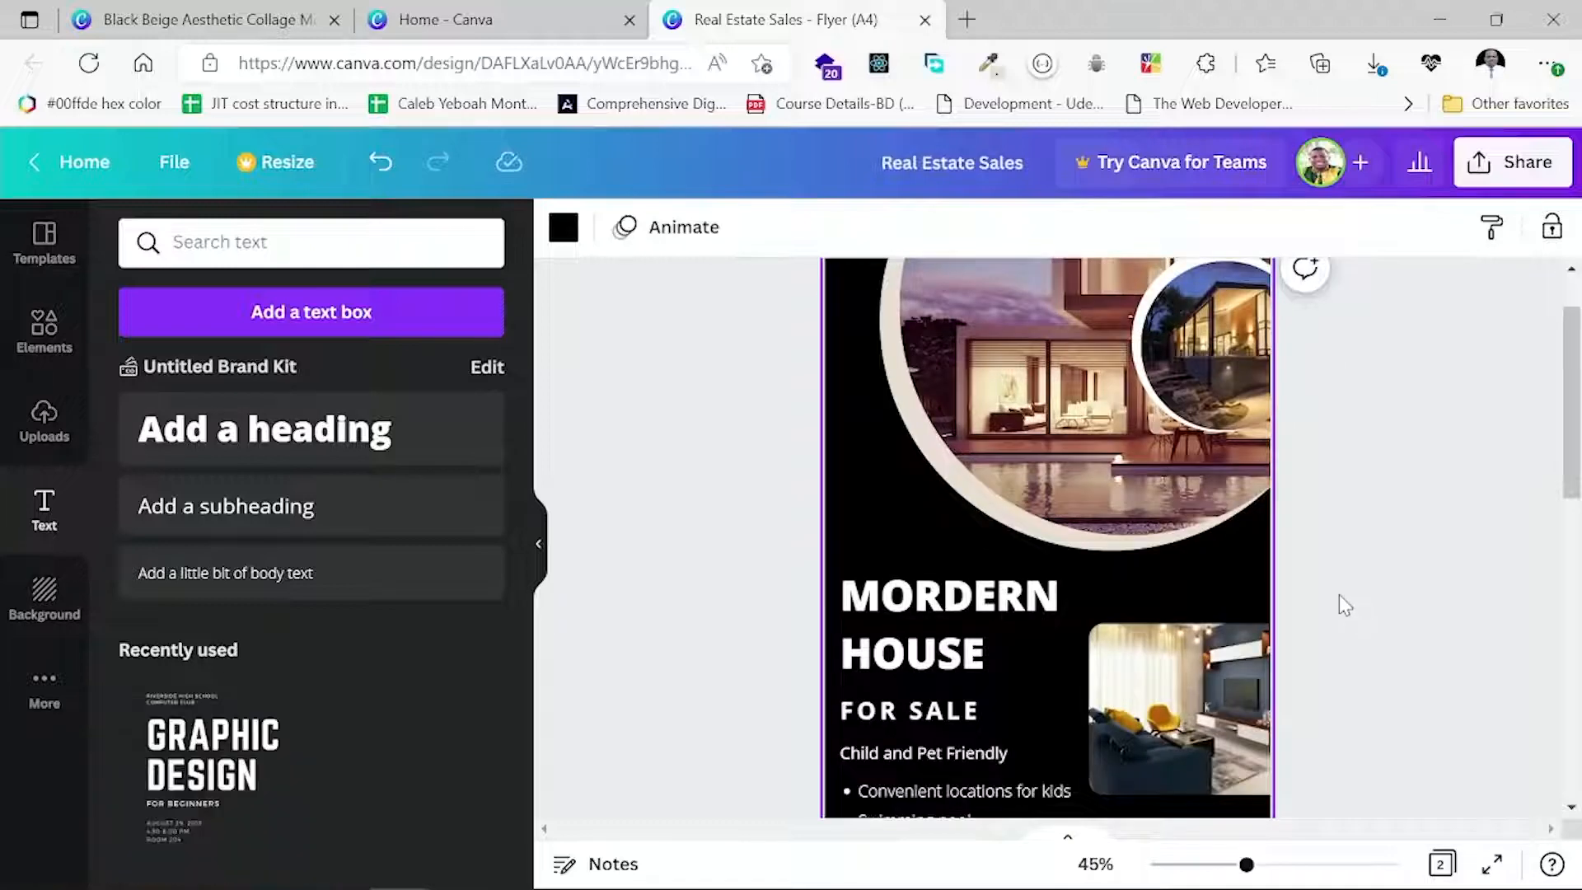
{"action": "scroll", "coordinate": [1340, 595], "scroll_direction": "up", "scroll_amount": 1}
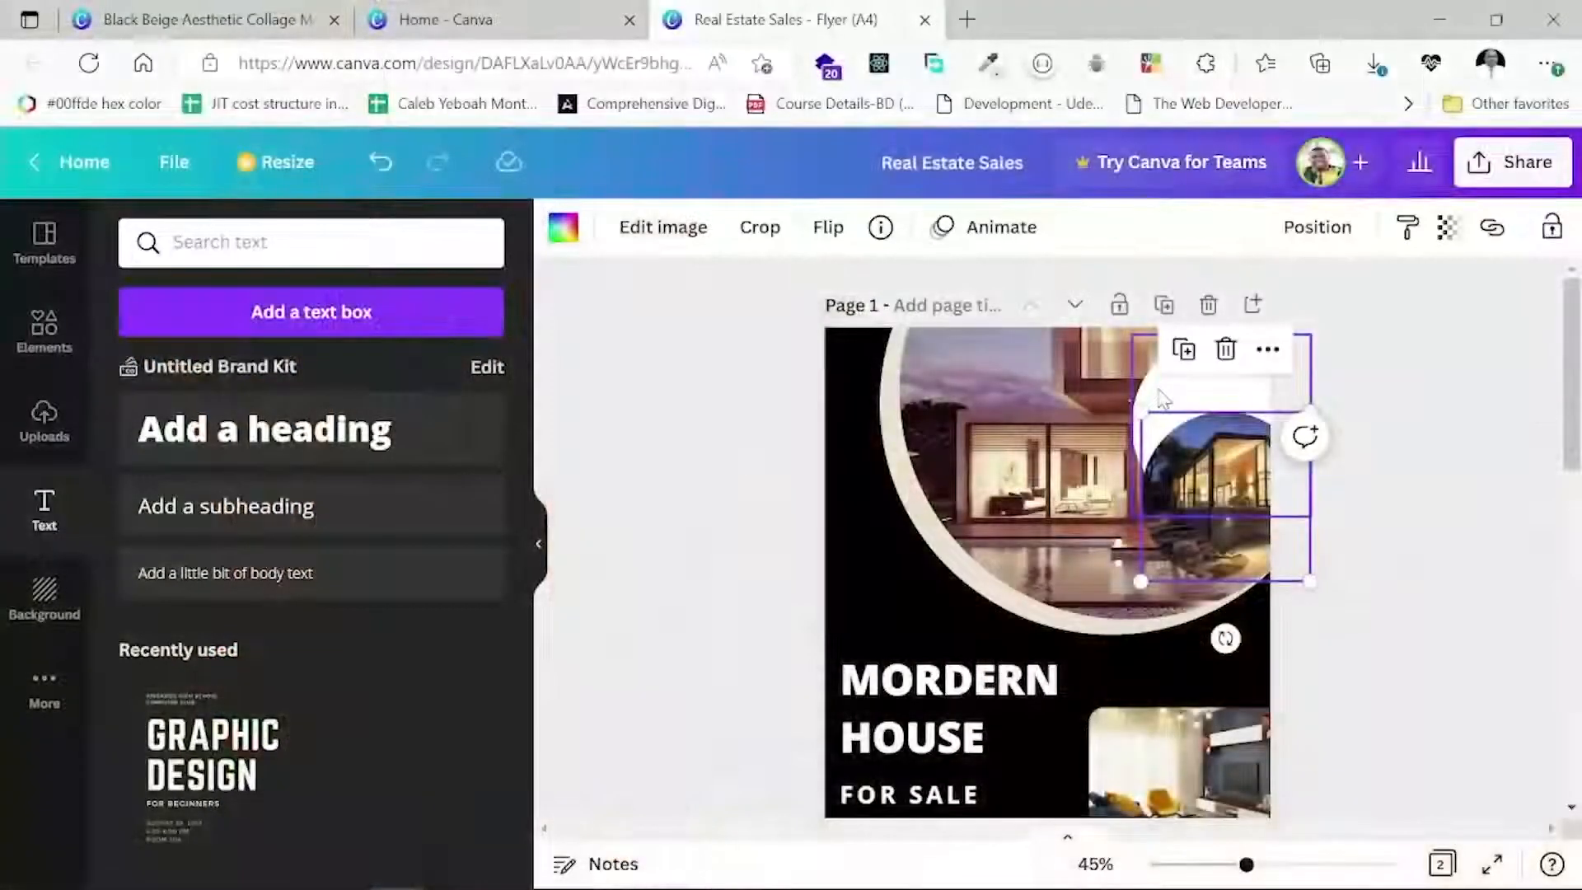
{"action": "left_click_drag", "start_coordinate": [1158, 453], "coordinate": [1155, 384]}
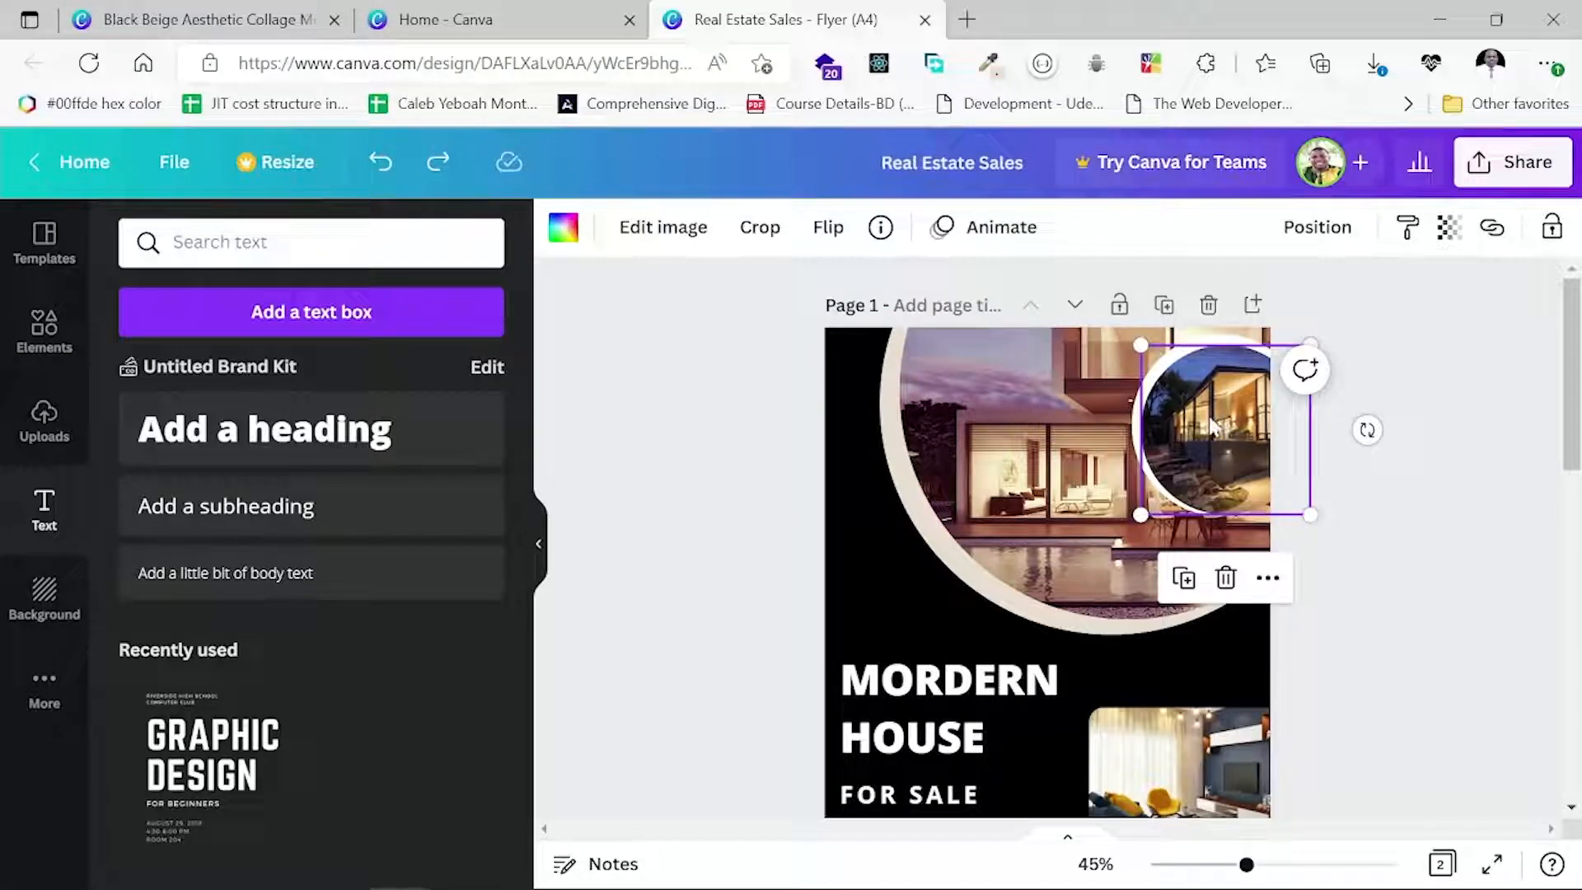
Lock the white circle shape behind the small circular house photo.
{"action": "left_click", "coordinate": [1137, 435]}
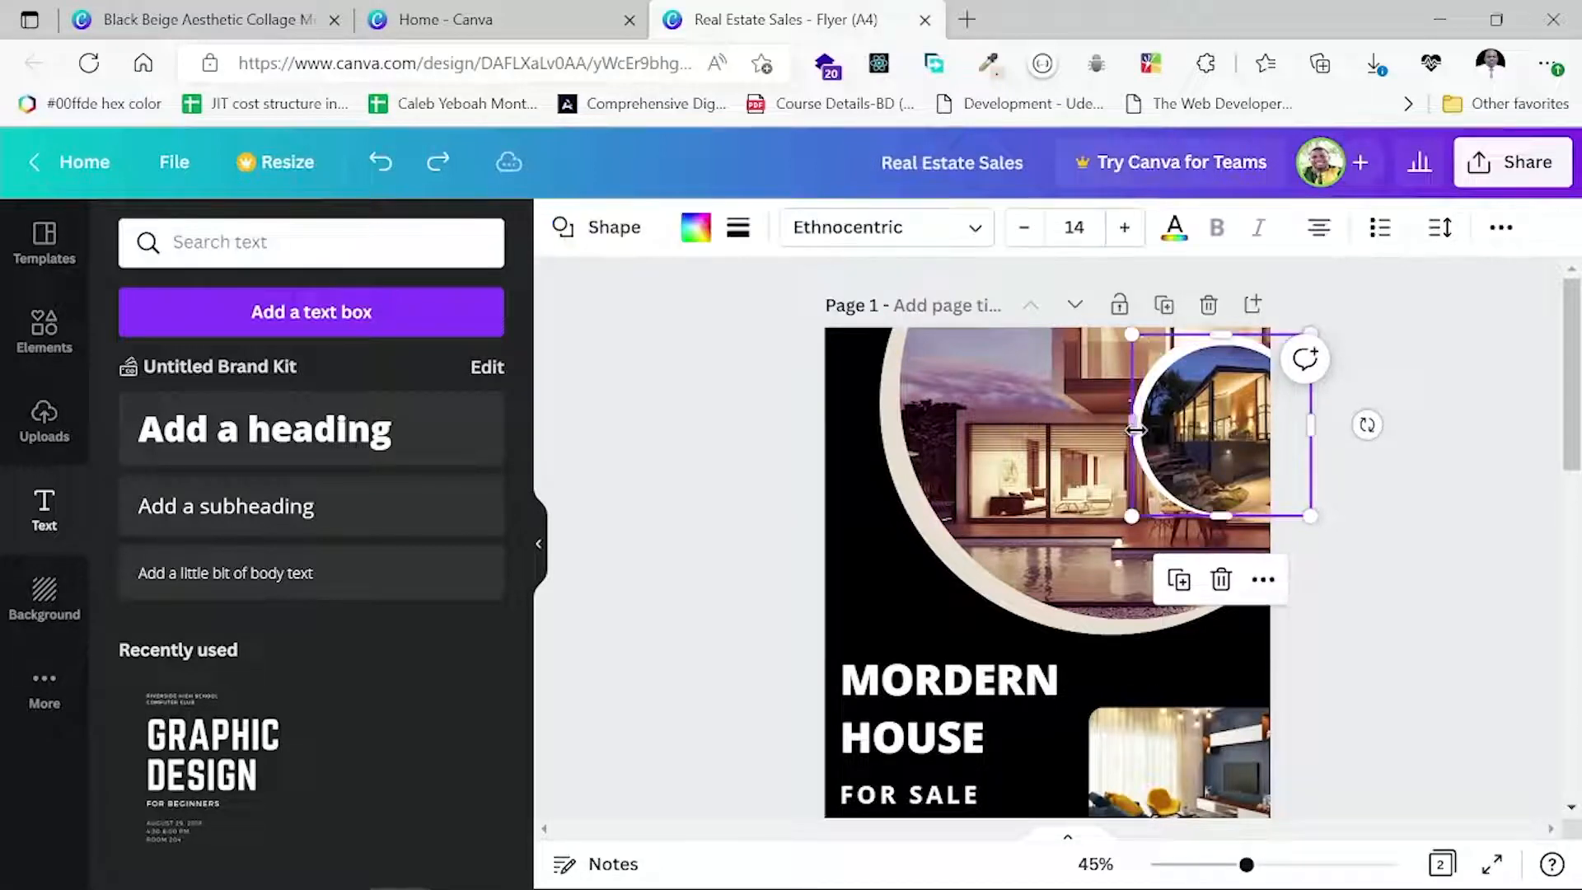
{"action": "left_click", "coordinate": [1505, 230]}
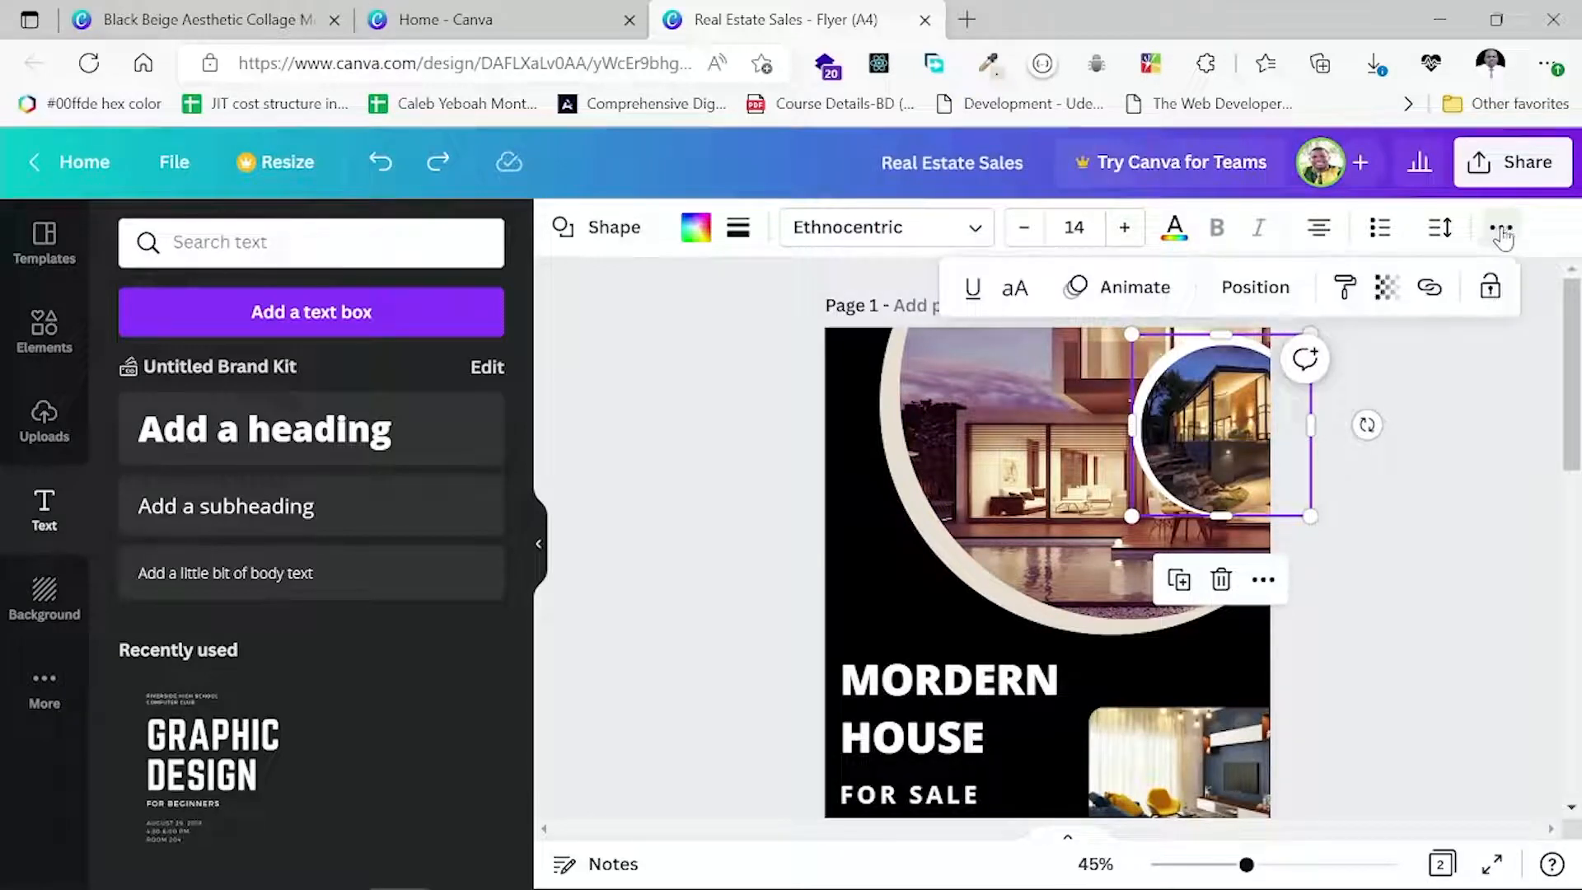
{"action": "left_click", "coordinate": [1503, 234]}
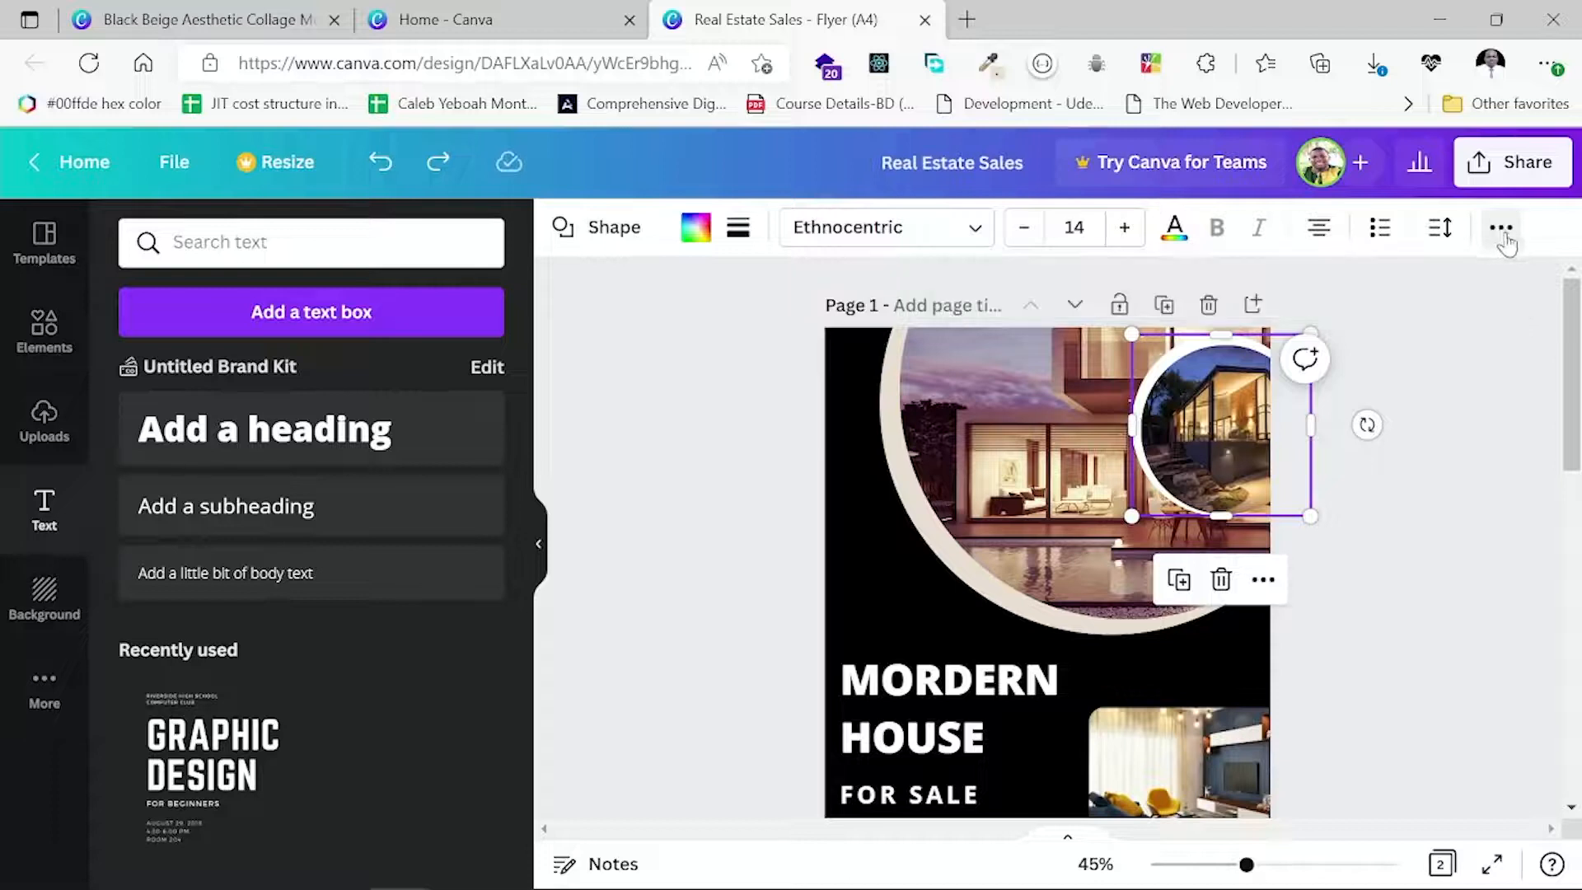
{"action": "left_click", "coordinate": [1505, 236]}
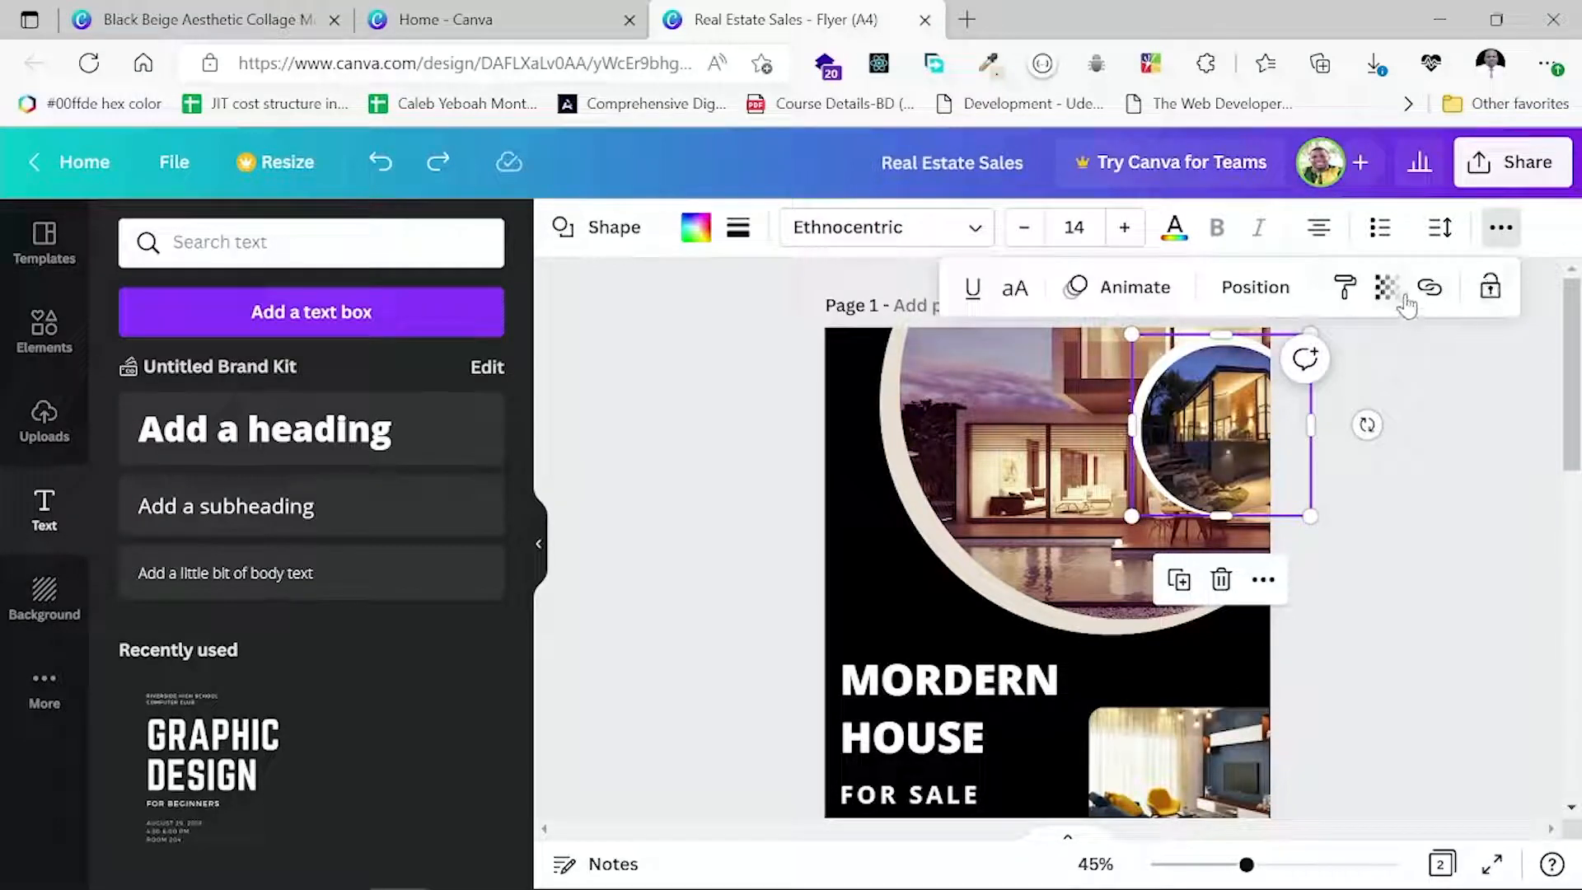
{"action": "left_click", "coordinate": [1491, 290]}
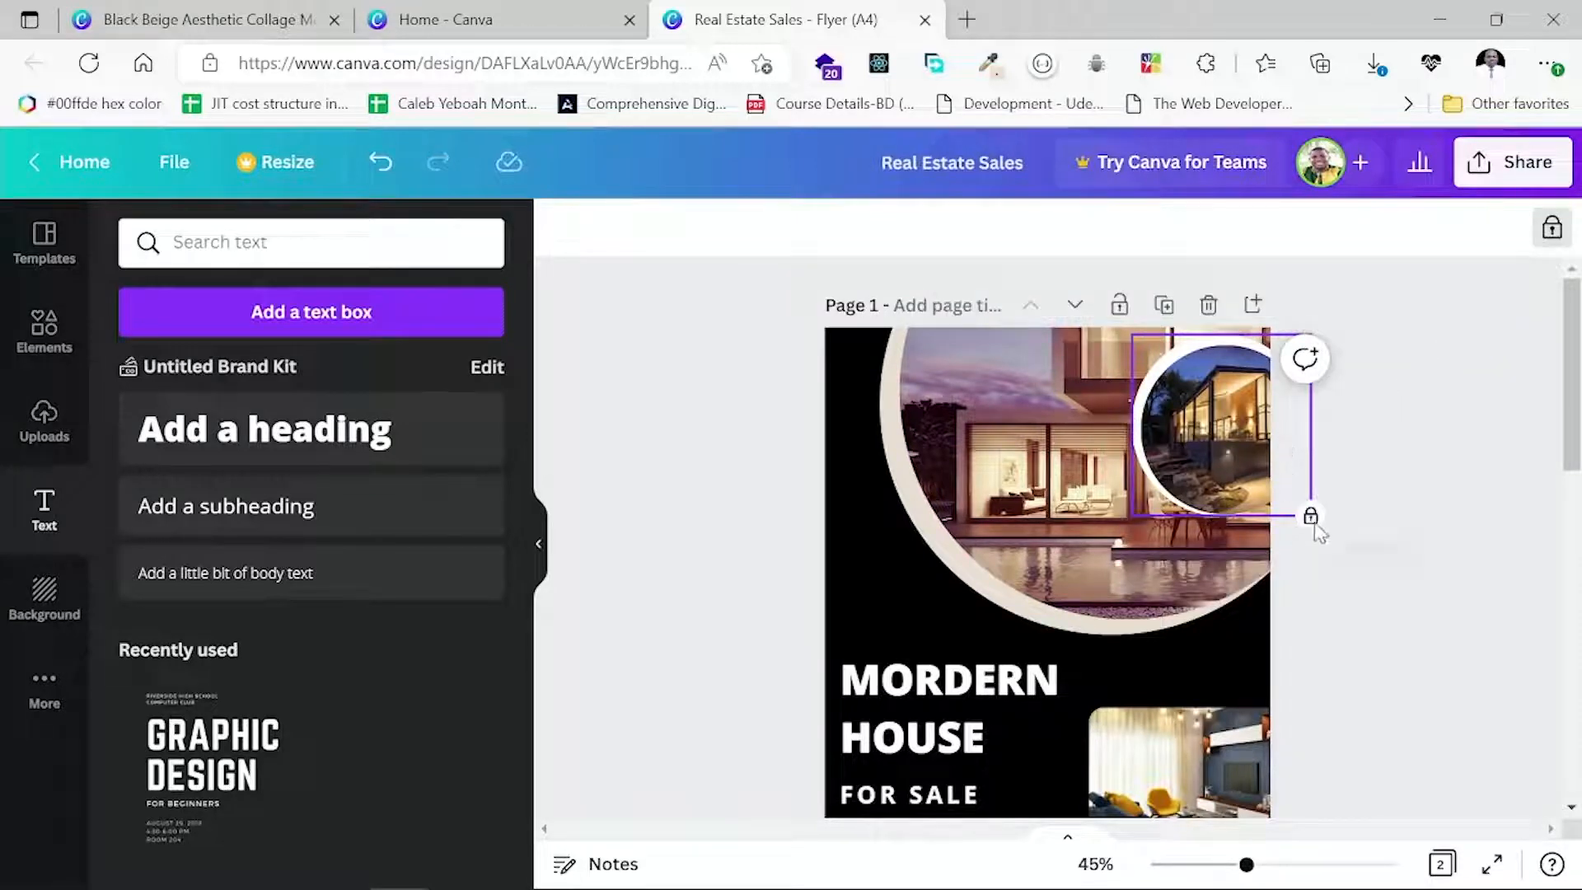
Lock the small circular house photo in place on page 1.
{"action": "left_click", "coordinate": [1229, 445]}
{"action": "mouse_move", "coordinate": [1230, 445]}
{"action": "left_mouse_down"}
{"action": "mouse_move", "coordinate": [1228, 475]}
{"action": "mouse_move", "coordinate": [1227, 449]}
{"action": "left_mouse_up"}
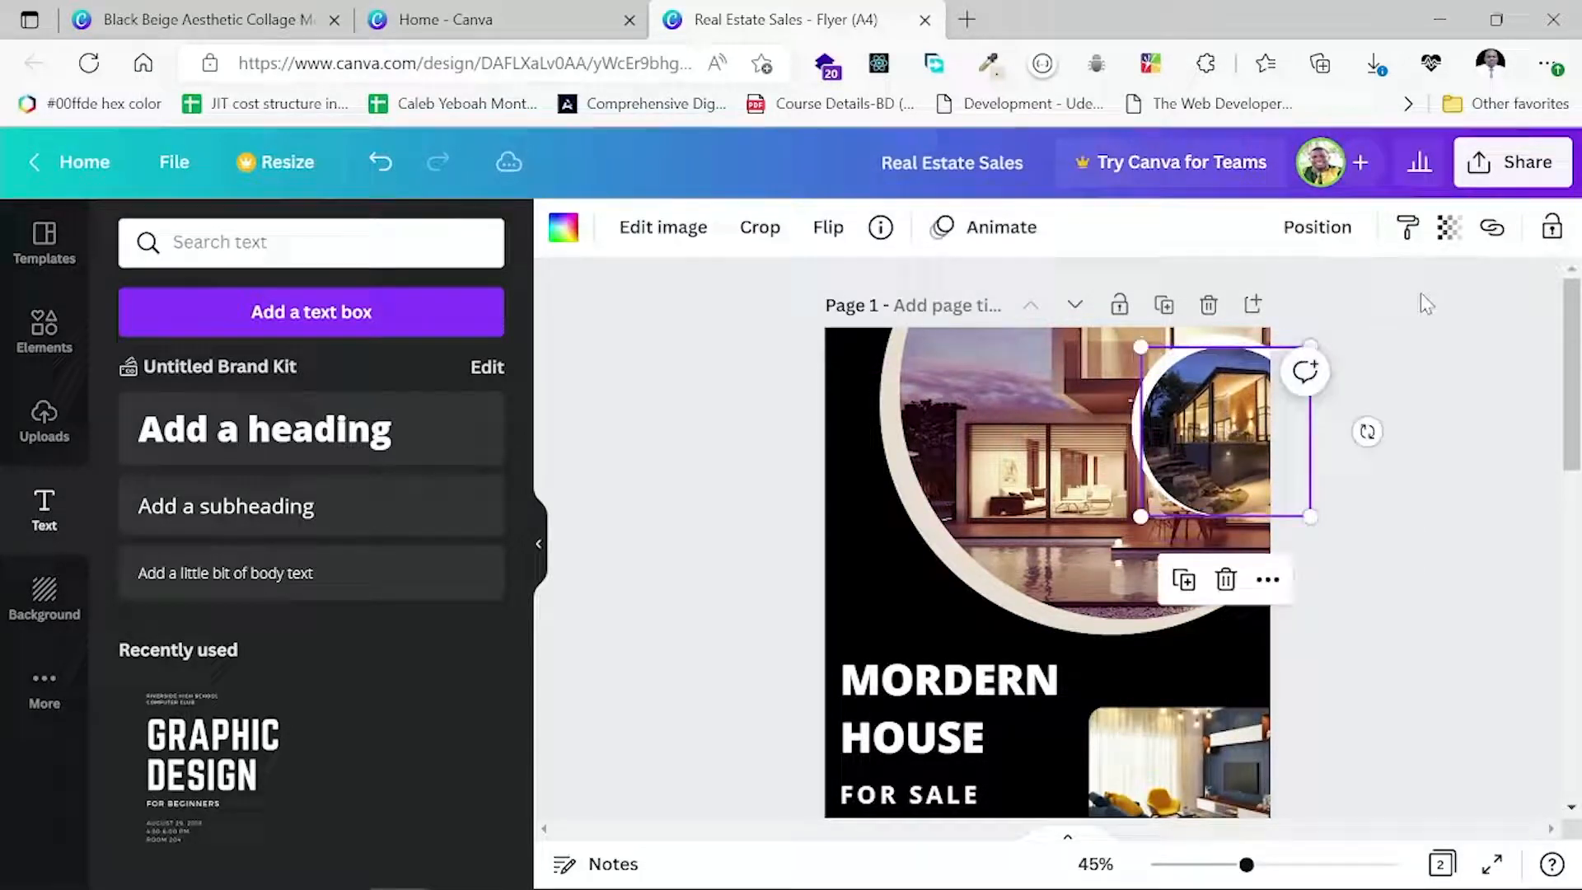
{"action": "left_click", "coordinate": [1493, 229]}
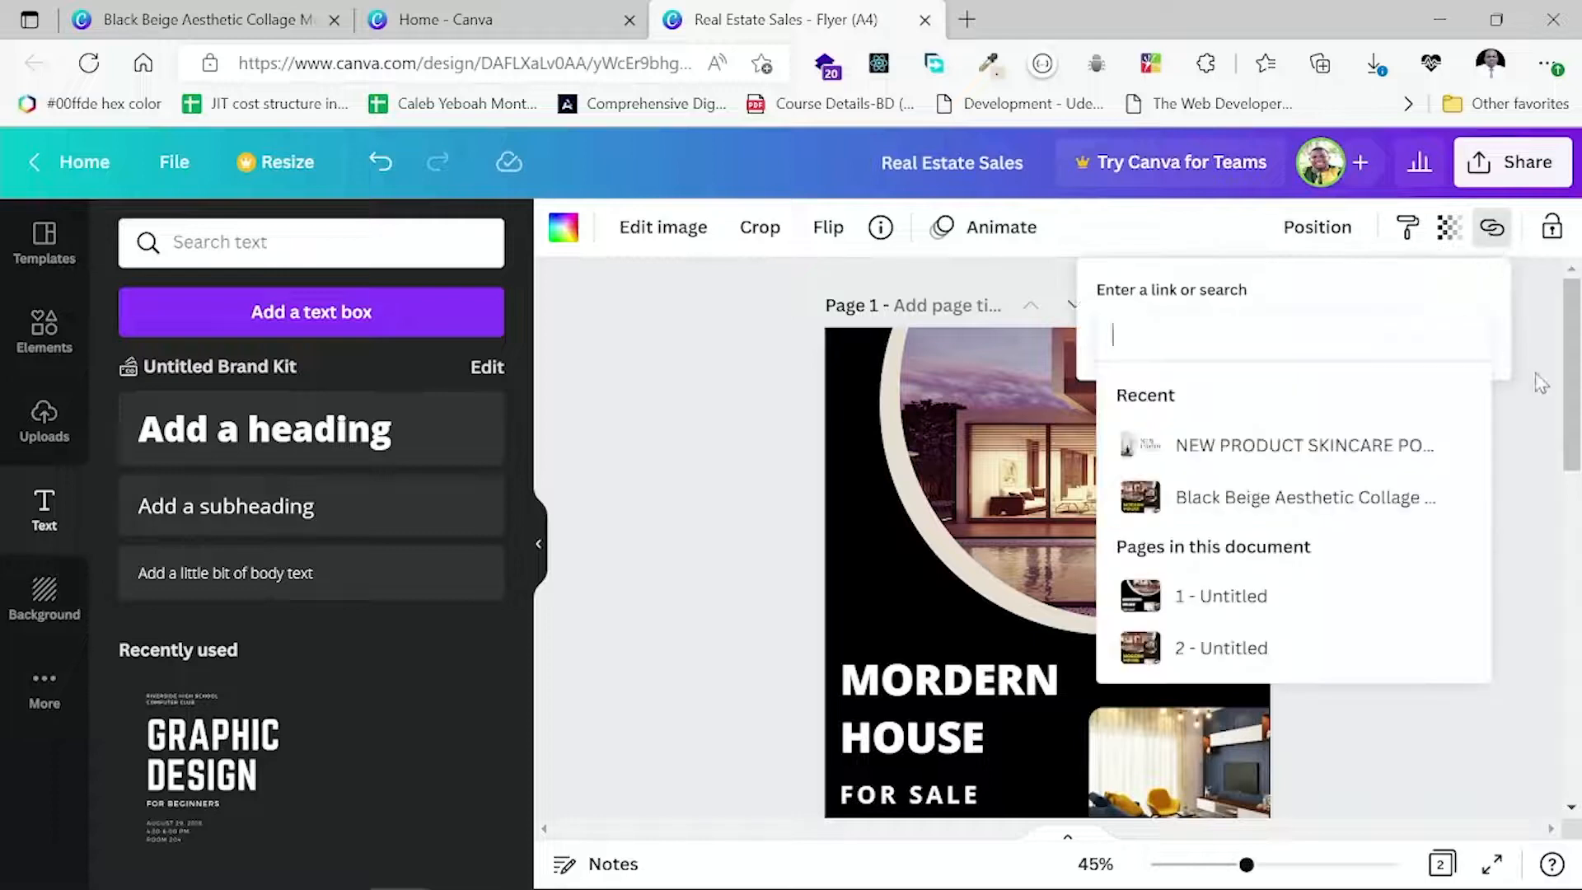
{"action": "left_click", "coordinate": [1557, 467]}
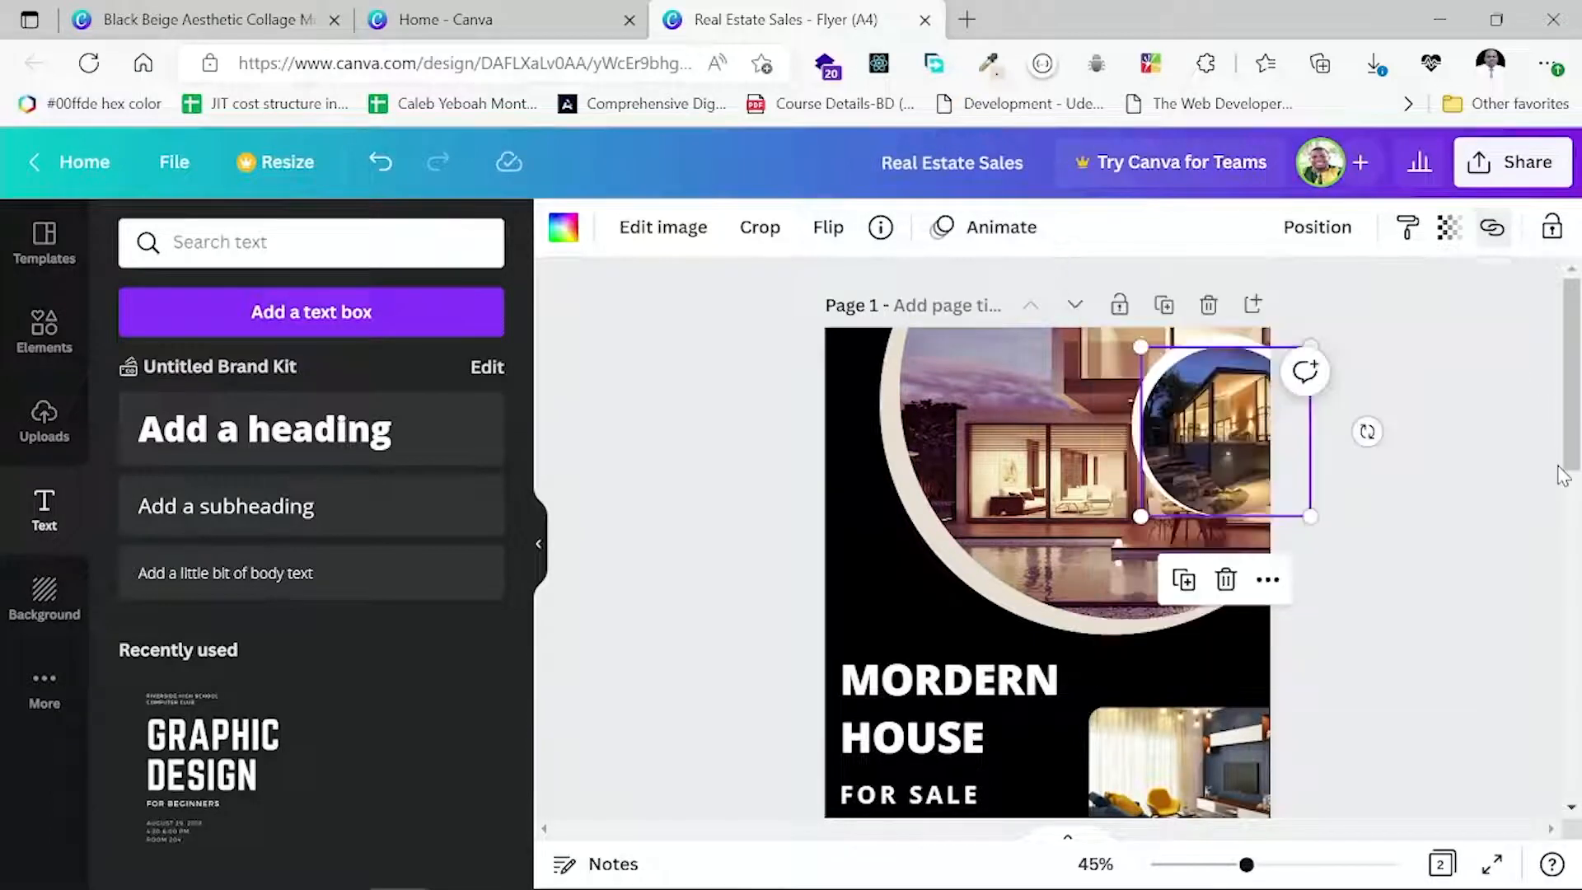
{"action": "left_click", "coordinate": [1553, 228]}
{"action": "left_click", "coordinate": [1131, 441]}
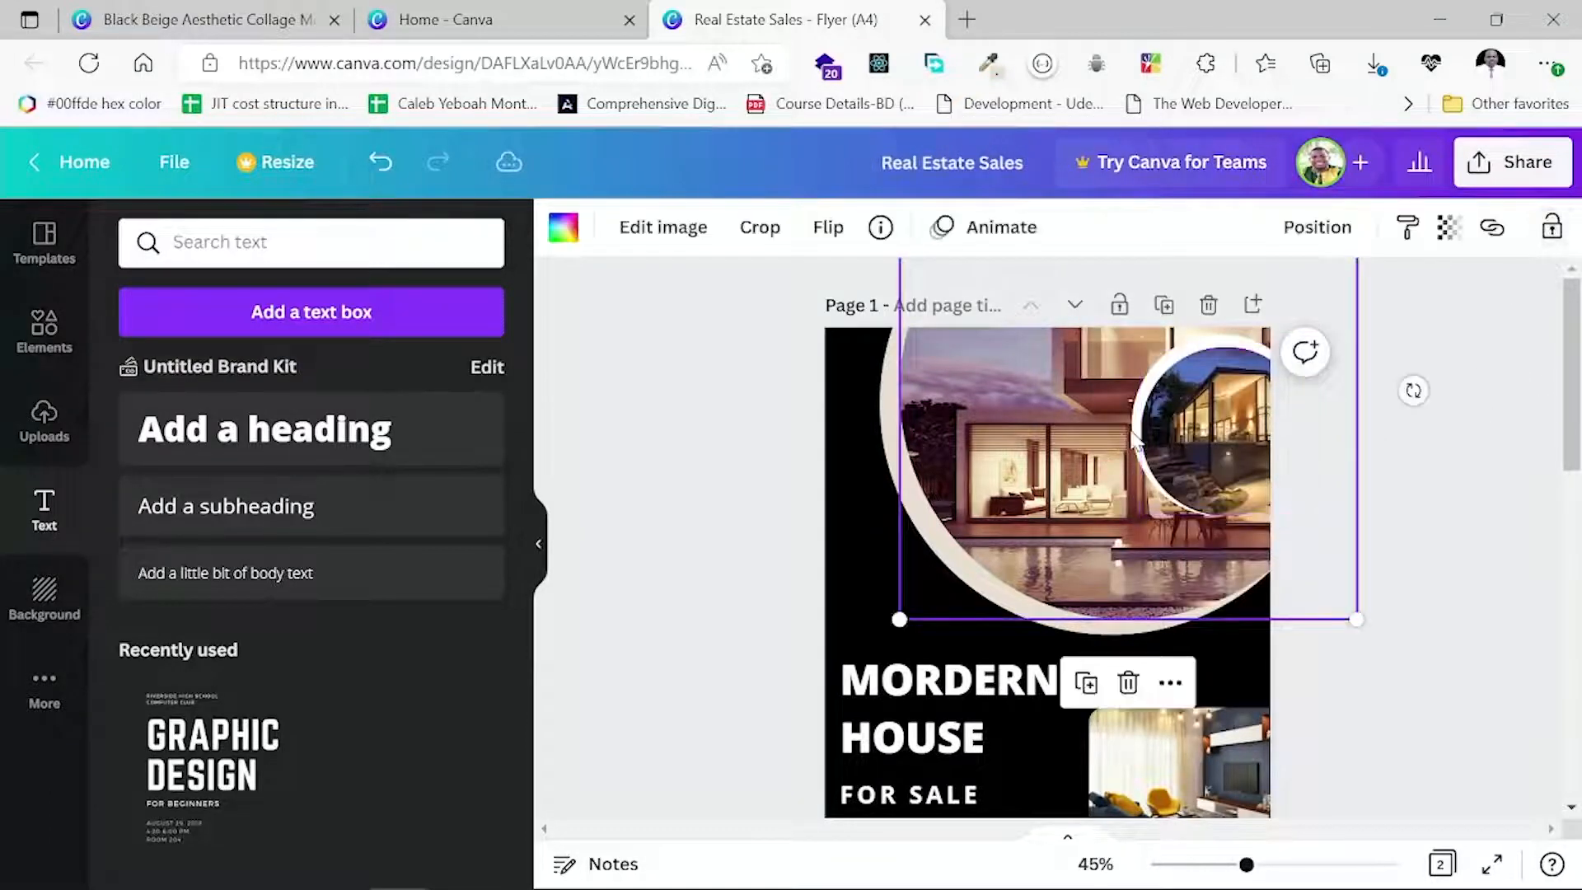
Unlock the small circular house photo and the white circle behind it.
{"action": "left_click", "coordinate": [1208, 425]}
{"action": "left_click", "coordinate": [1209, 424]}
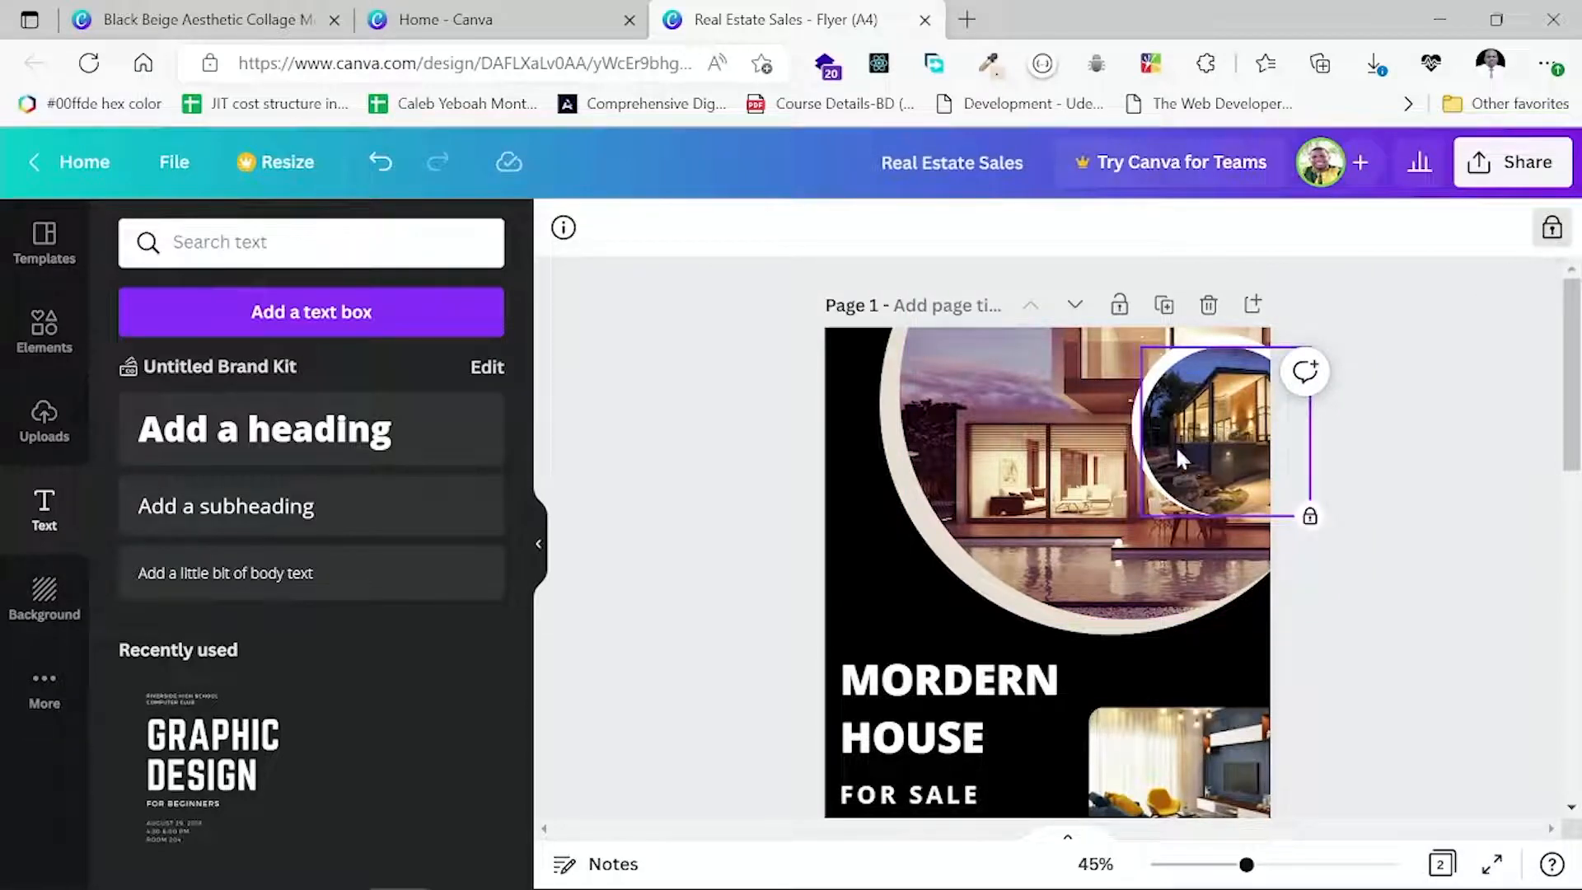
{"action": "left_click", "coordinate": [1551, 228]}
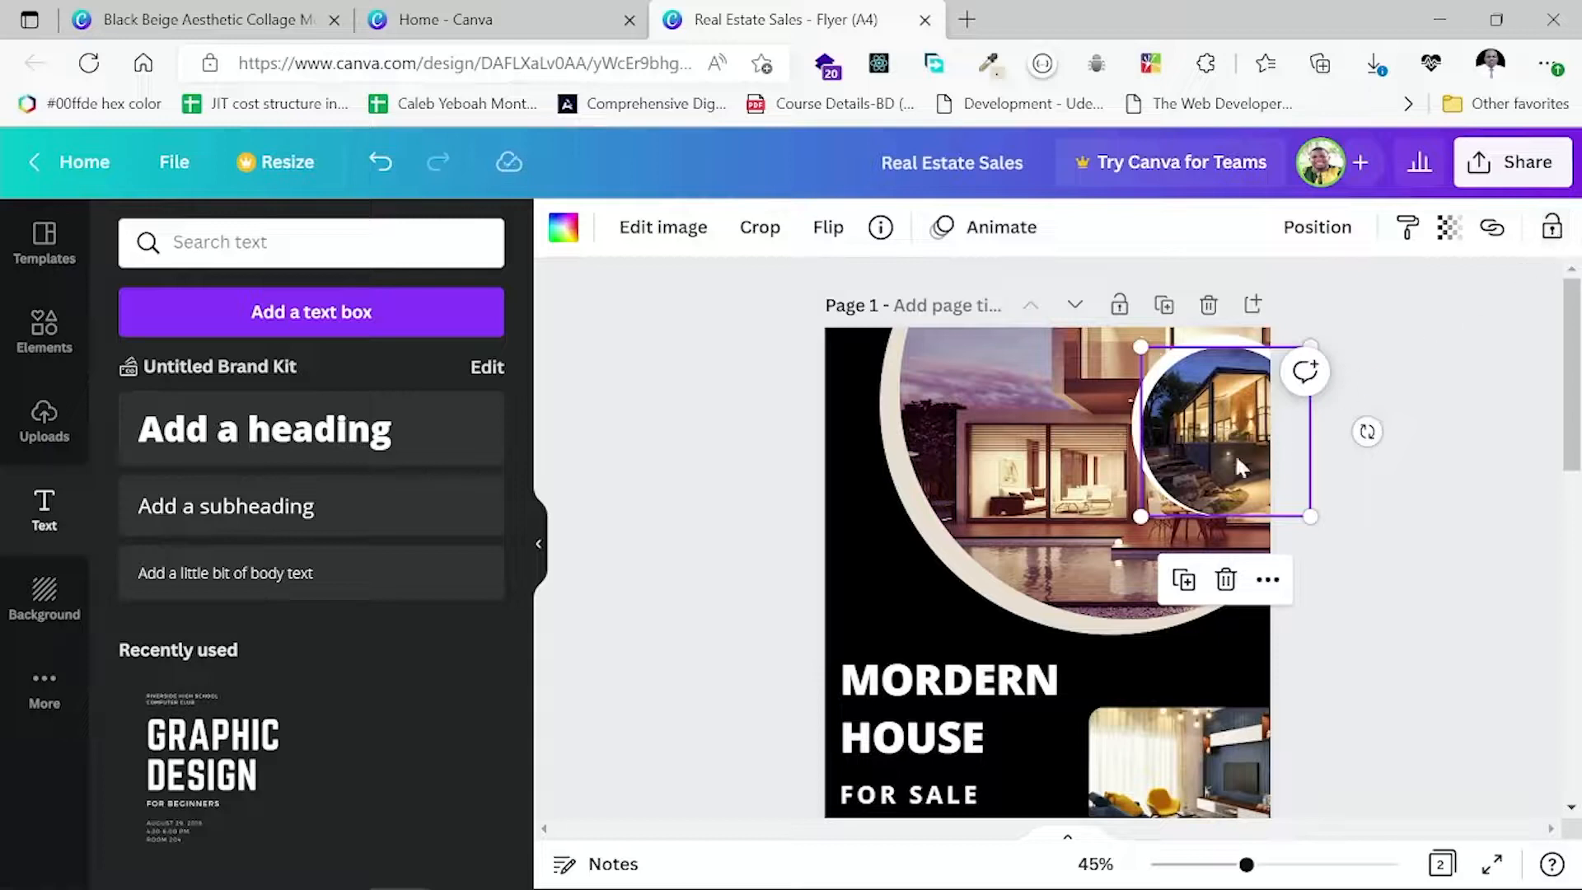
{"action": "left_click", "coordinate": [1140, 453]}
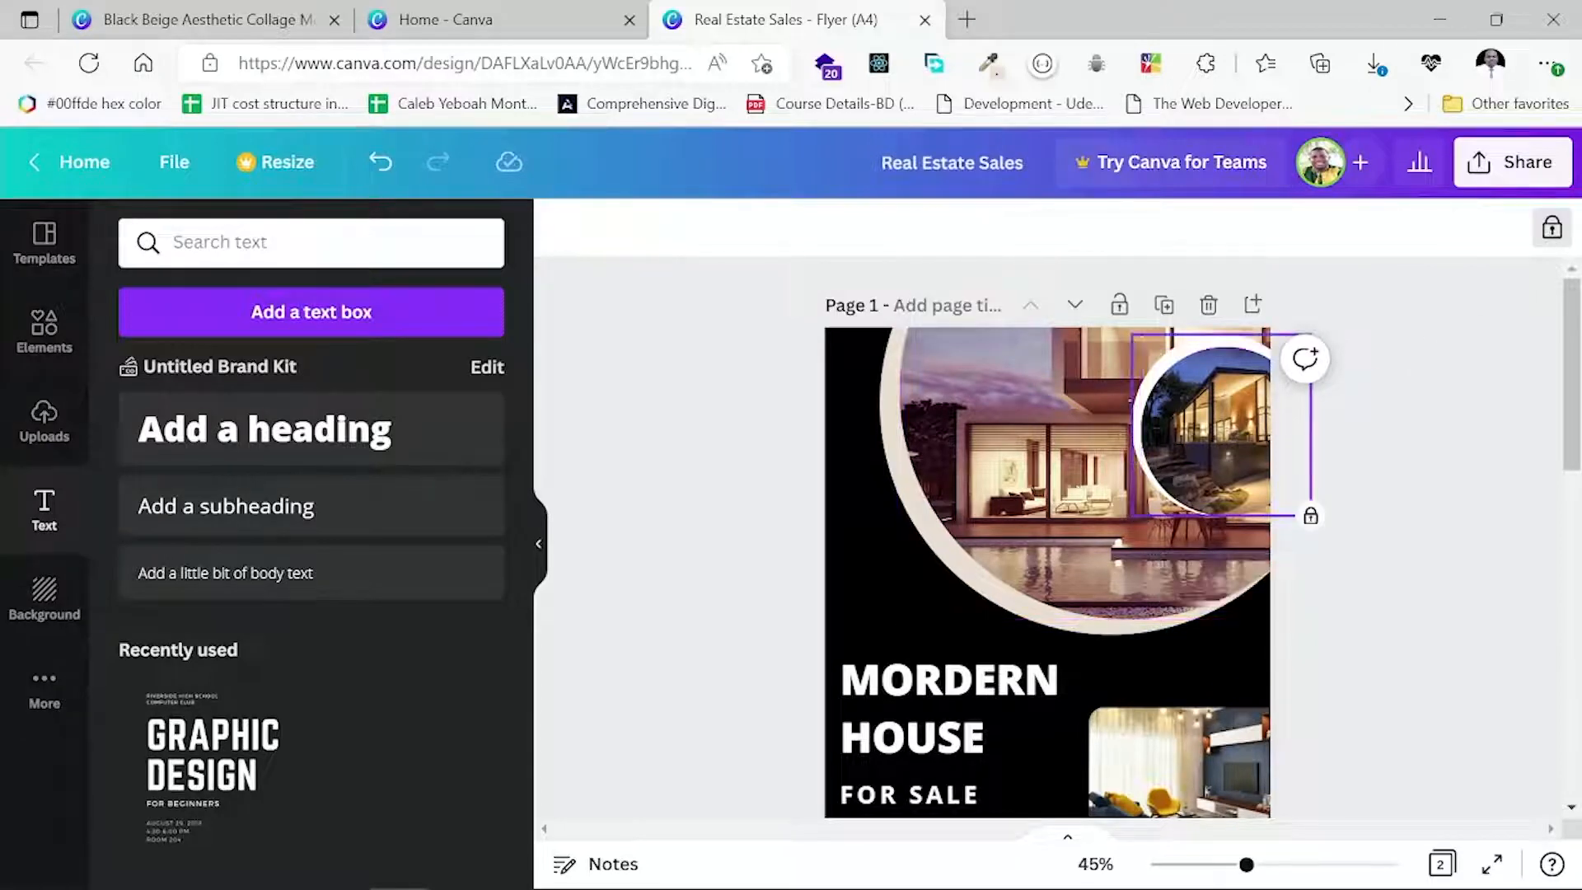
{"action": "left_click", "coordinate": [1551, 227]}
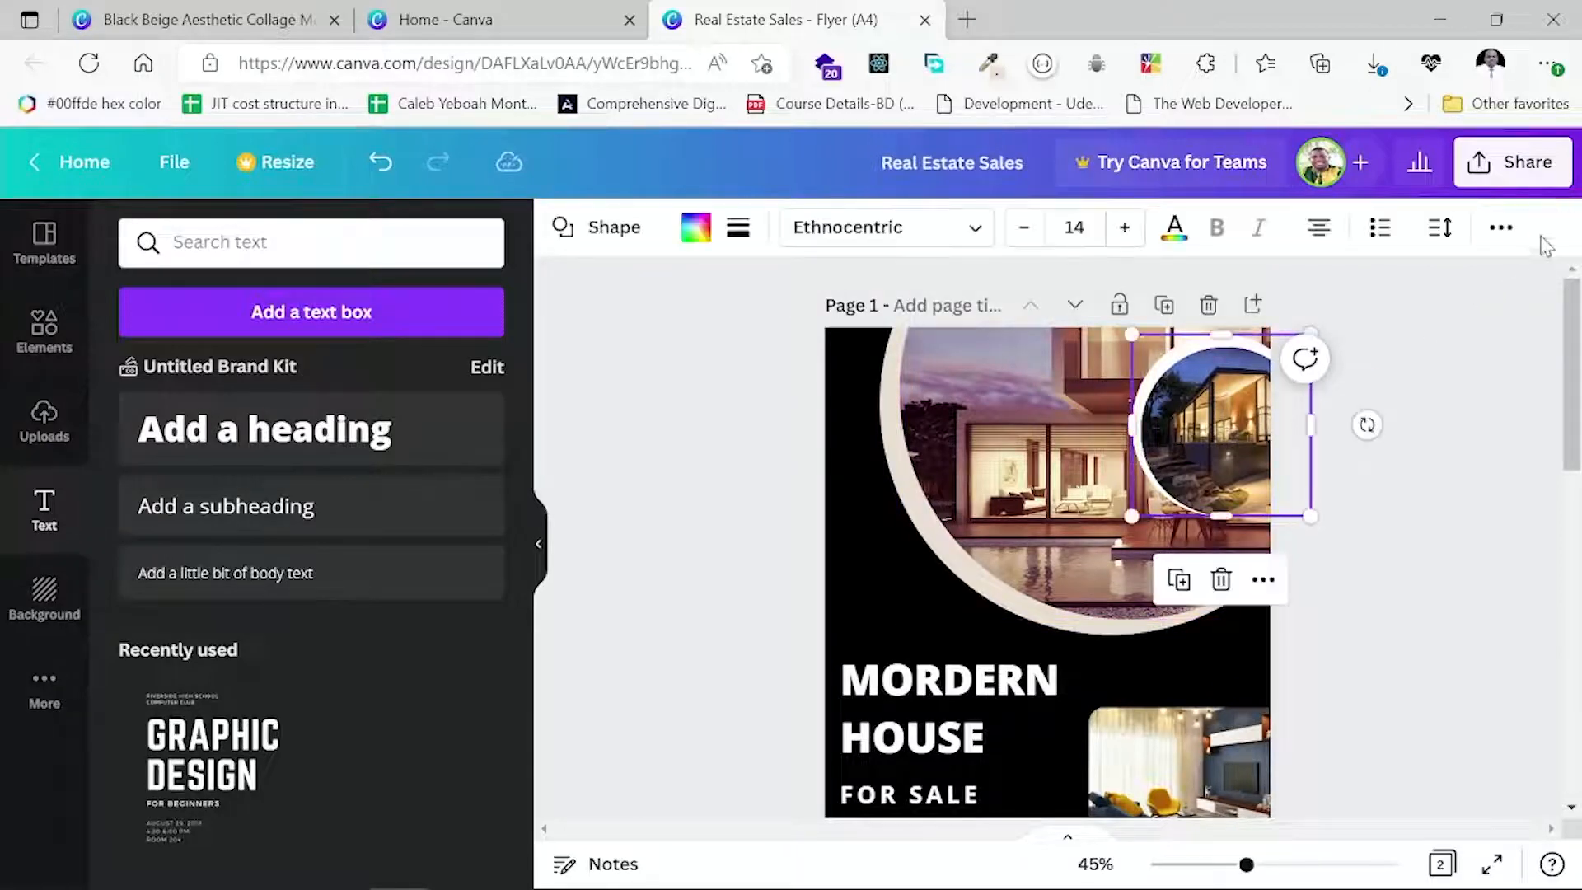
Try moving the circular house photo relative to its white circle and undo the move.
{"action": "left_click", "coordinate": [1223, 427]}
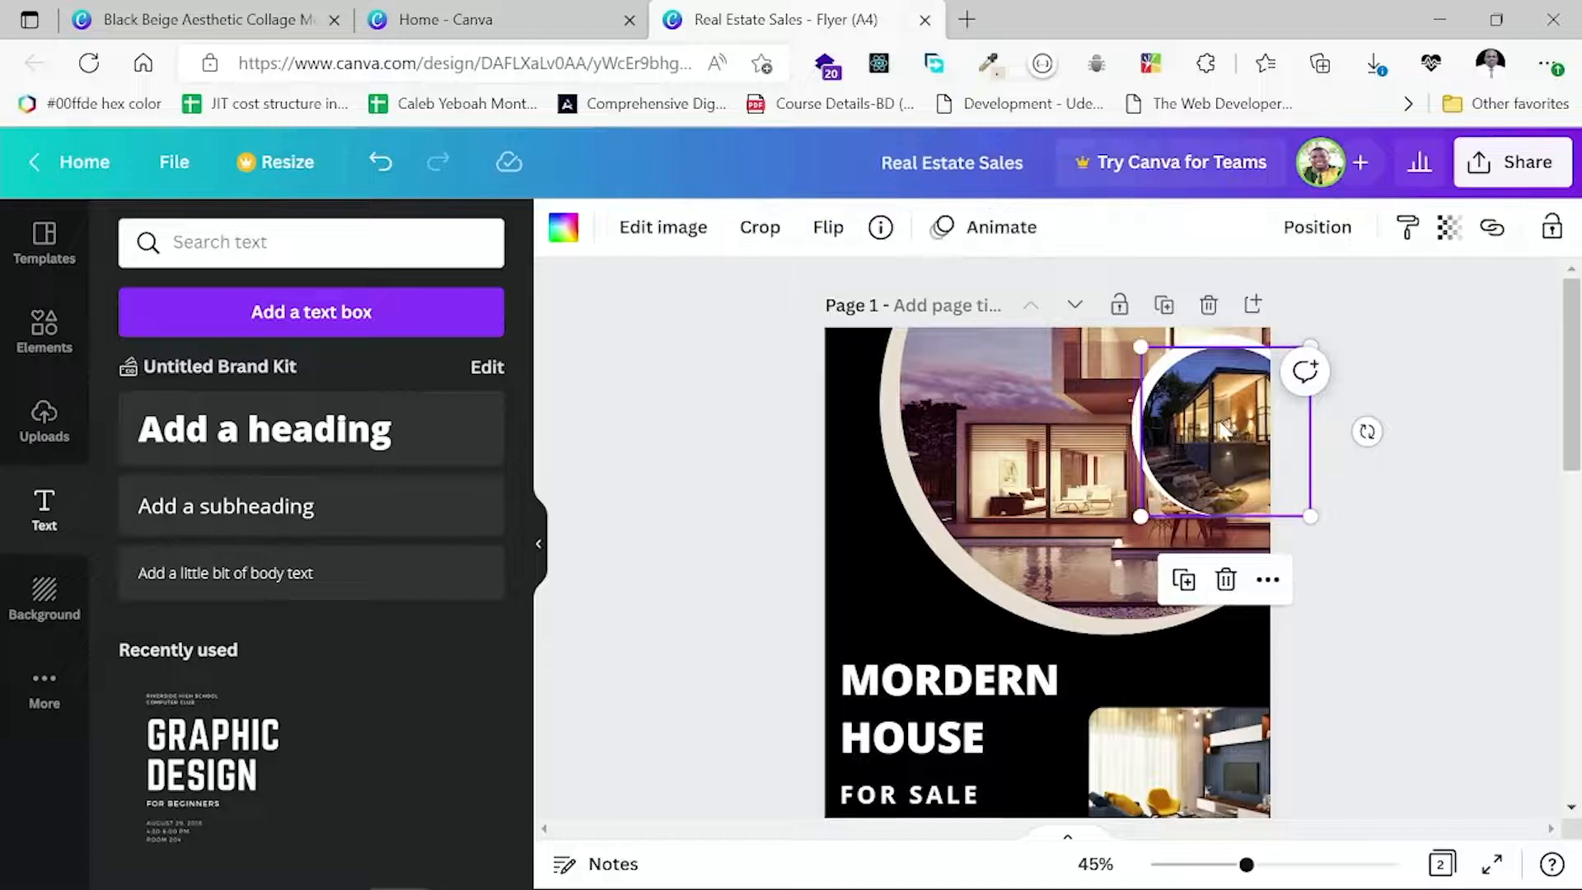
{"action": "left_click", "coordinate": [1137, 417]}
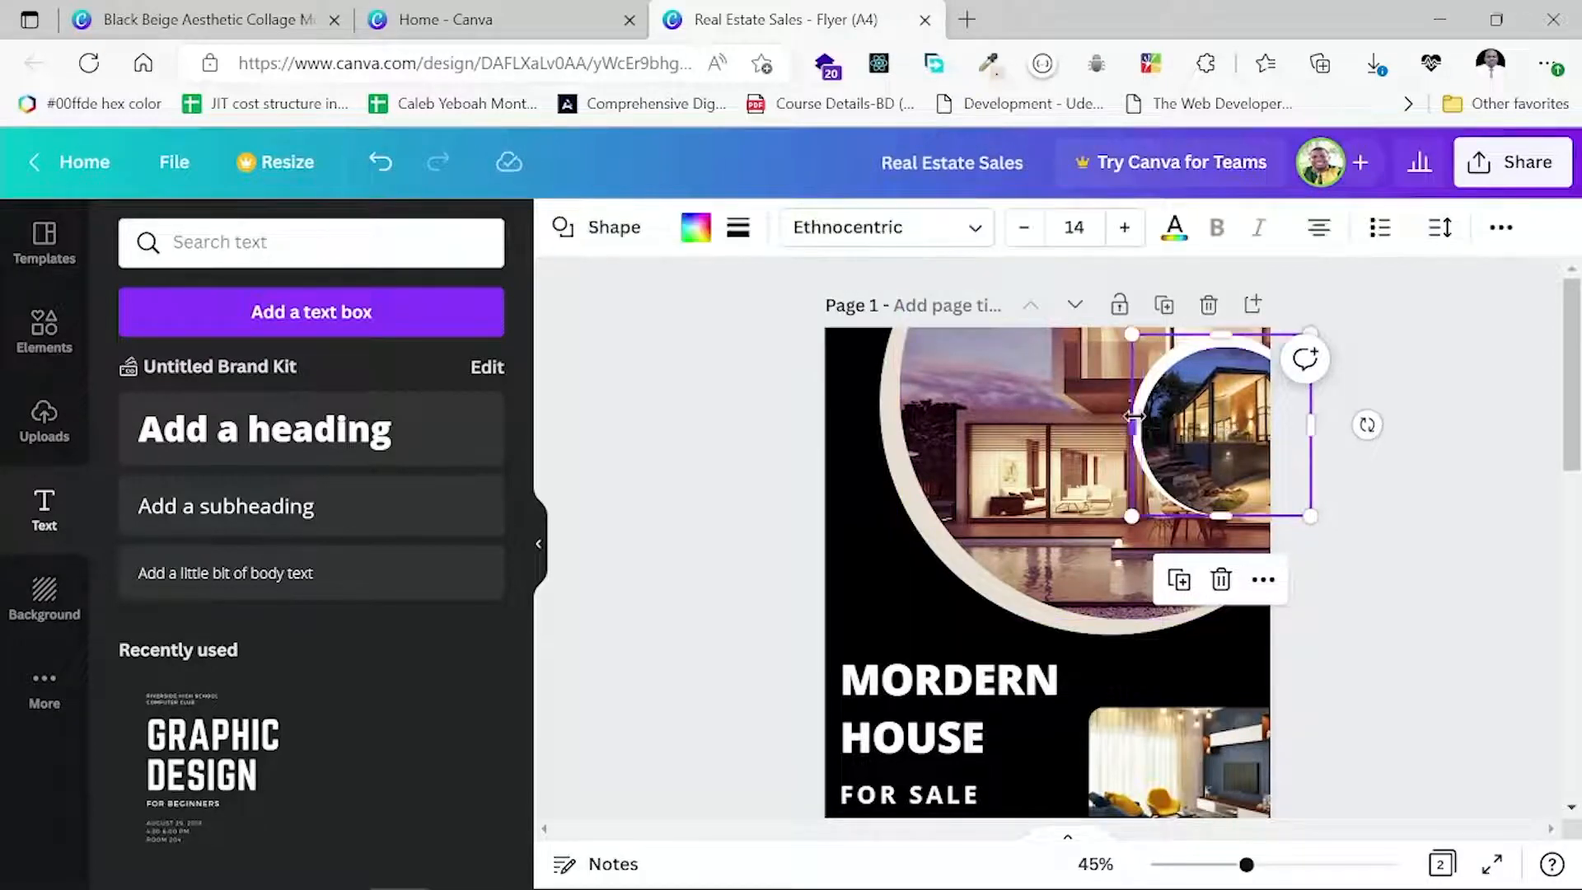
{"action": "left_click", "coordinate": [1174, 414]}
{"action": "left_click_drag", "start_coordinate": [1173, 413], "coordinate": [1173, 418]}
{"action": "key", "text": "ctrl+z"}
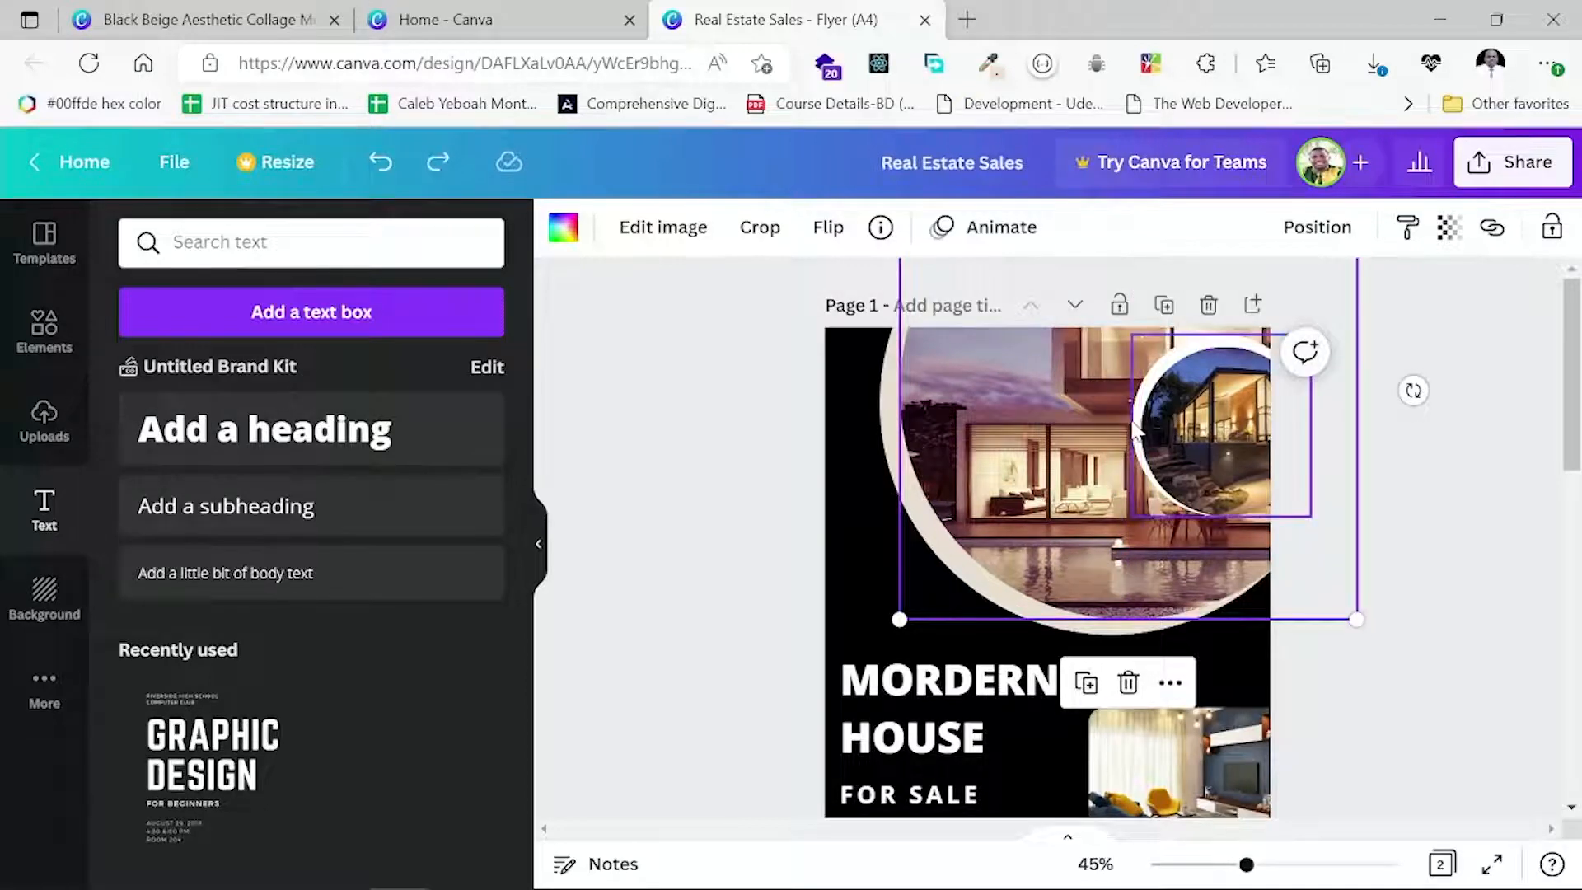
Move the small circular house photo and its white circle together slightly lower over the large house photo.
{"action": "left_click", "coordinate": [1168, 410]}
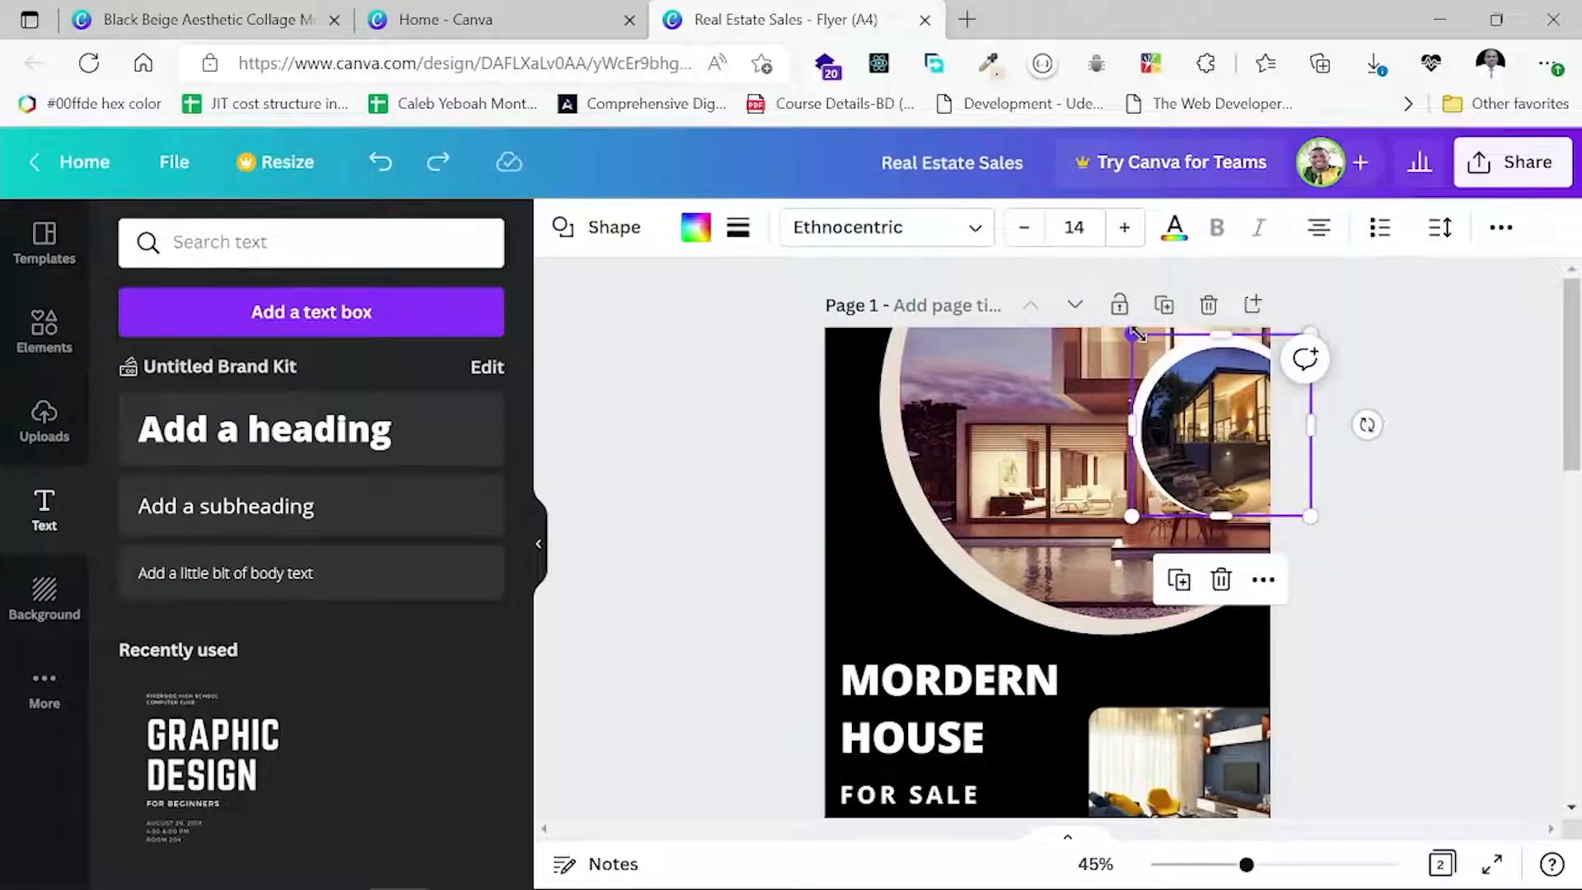
{"action": "left_click_drag", "start_coordinate": [1154, 363], "coordinate": [1168, 412]}
{"action": "left_click", "coordinate": [1168, 383]}
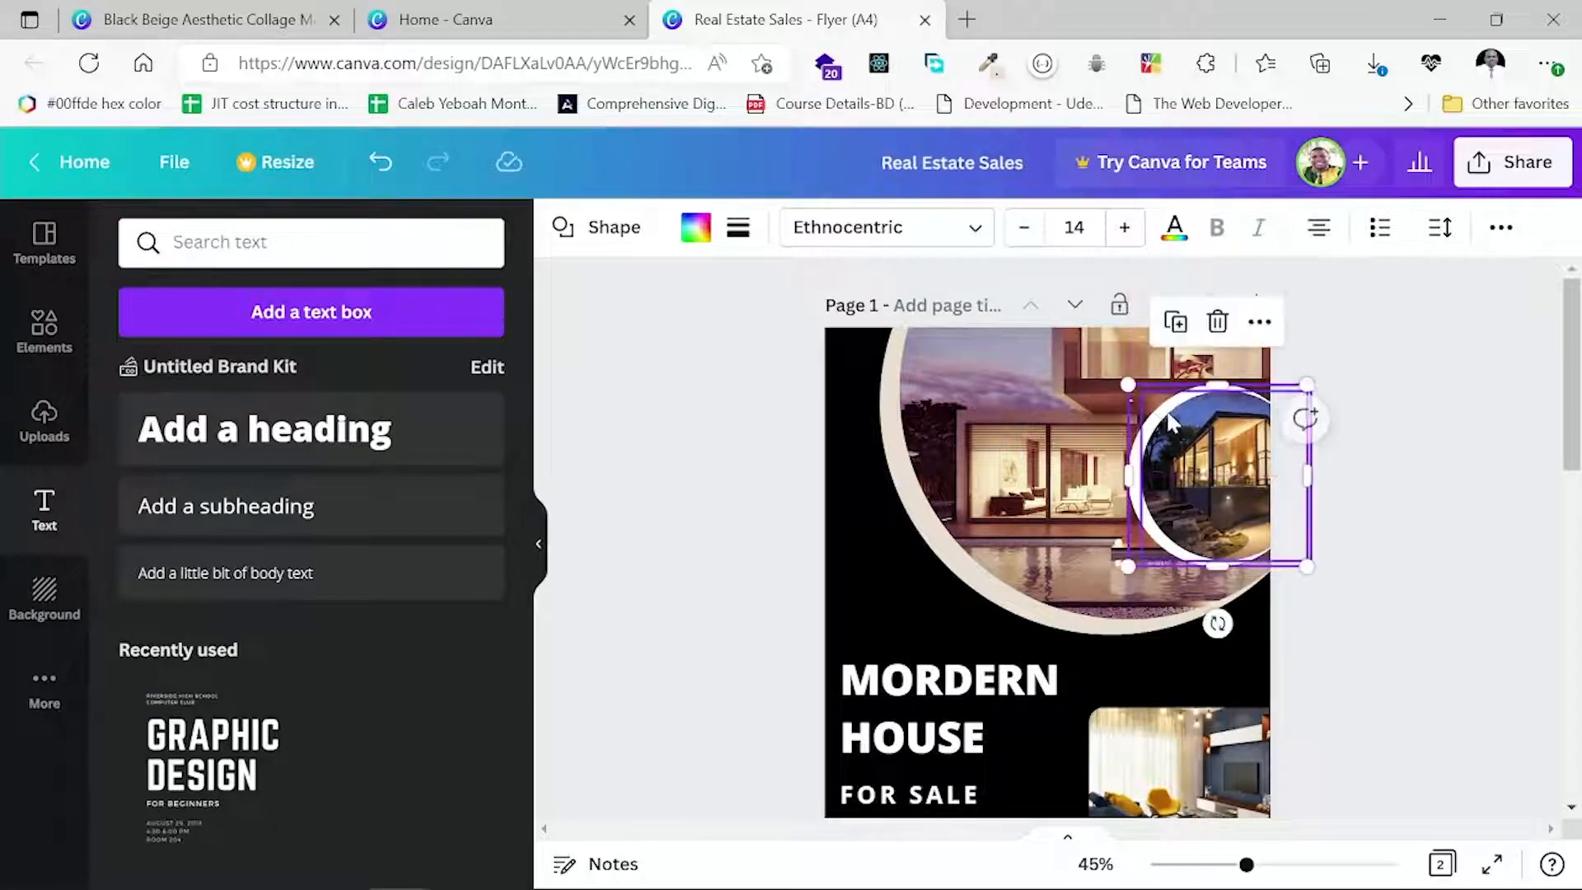
{"action": "left_click", "coordinate": [1499, 231]}
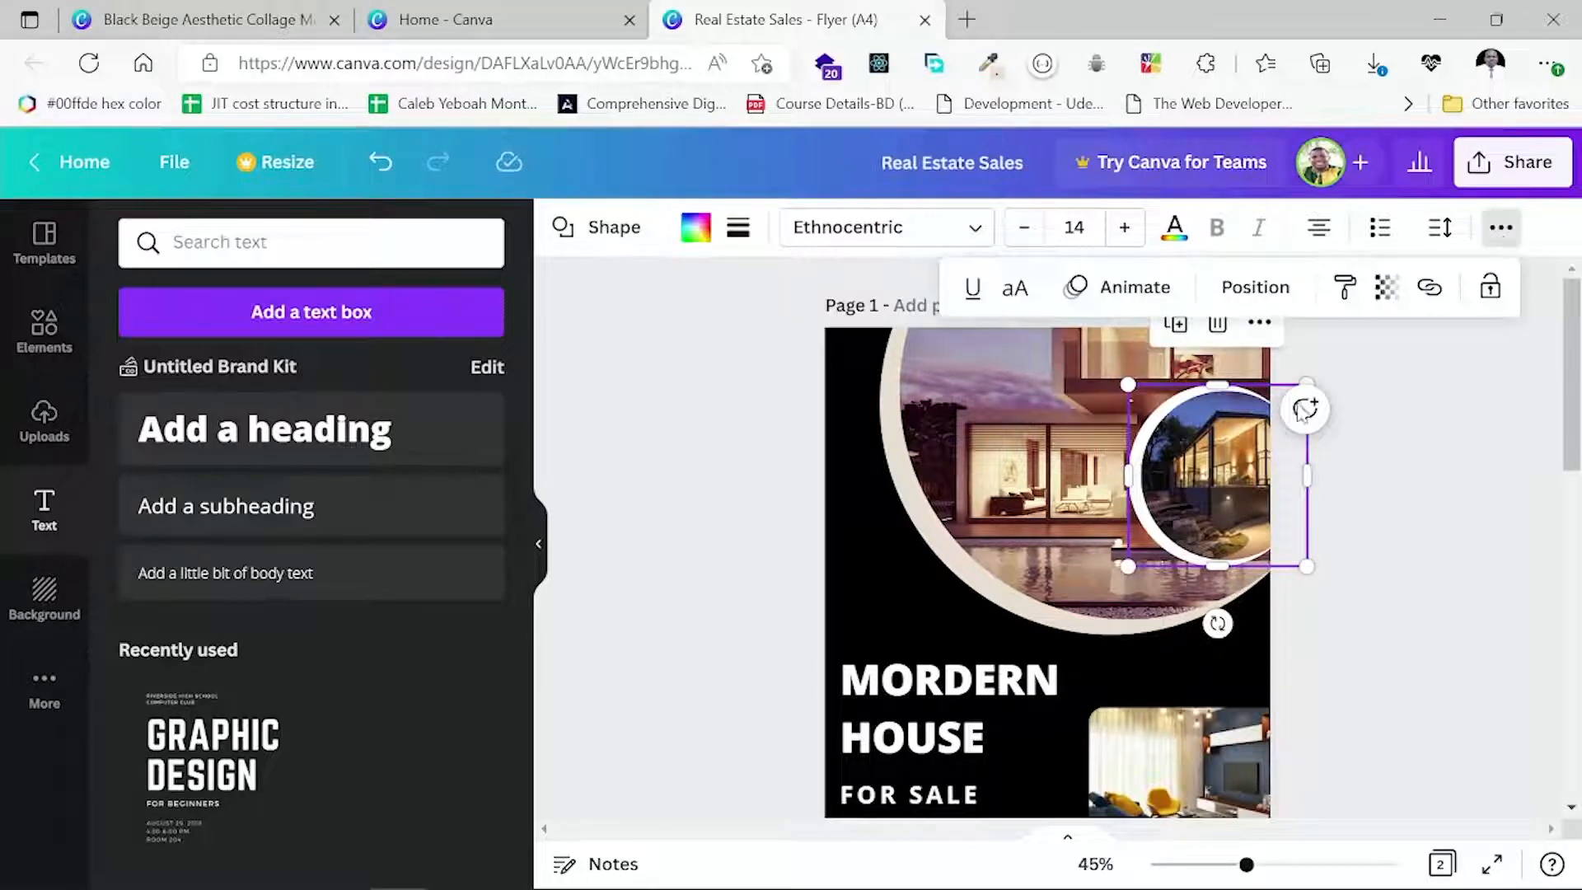
{"action": "left_click", "coordinate": [1425, 466]}
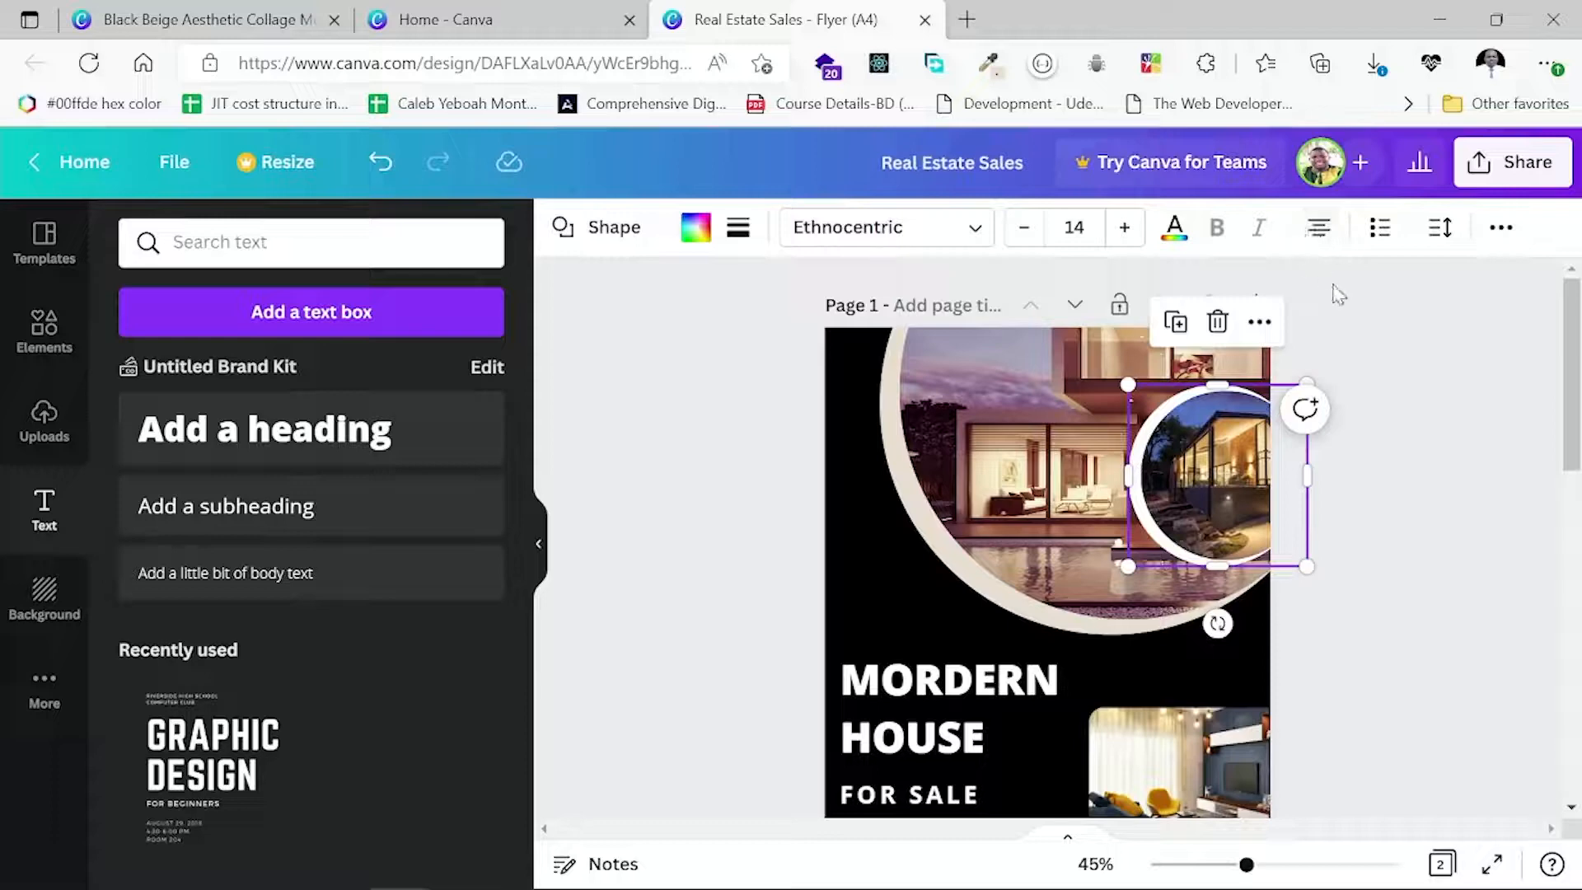
{"action": "left_click", "coordinate": [1411, 566]}
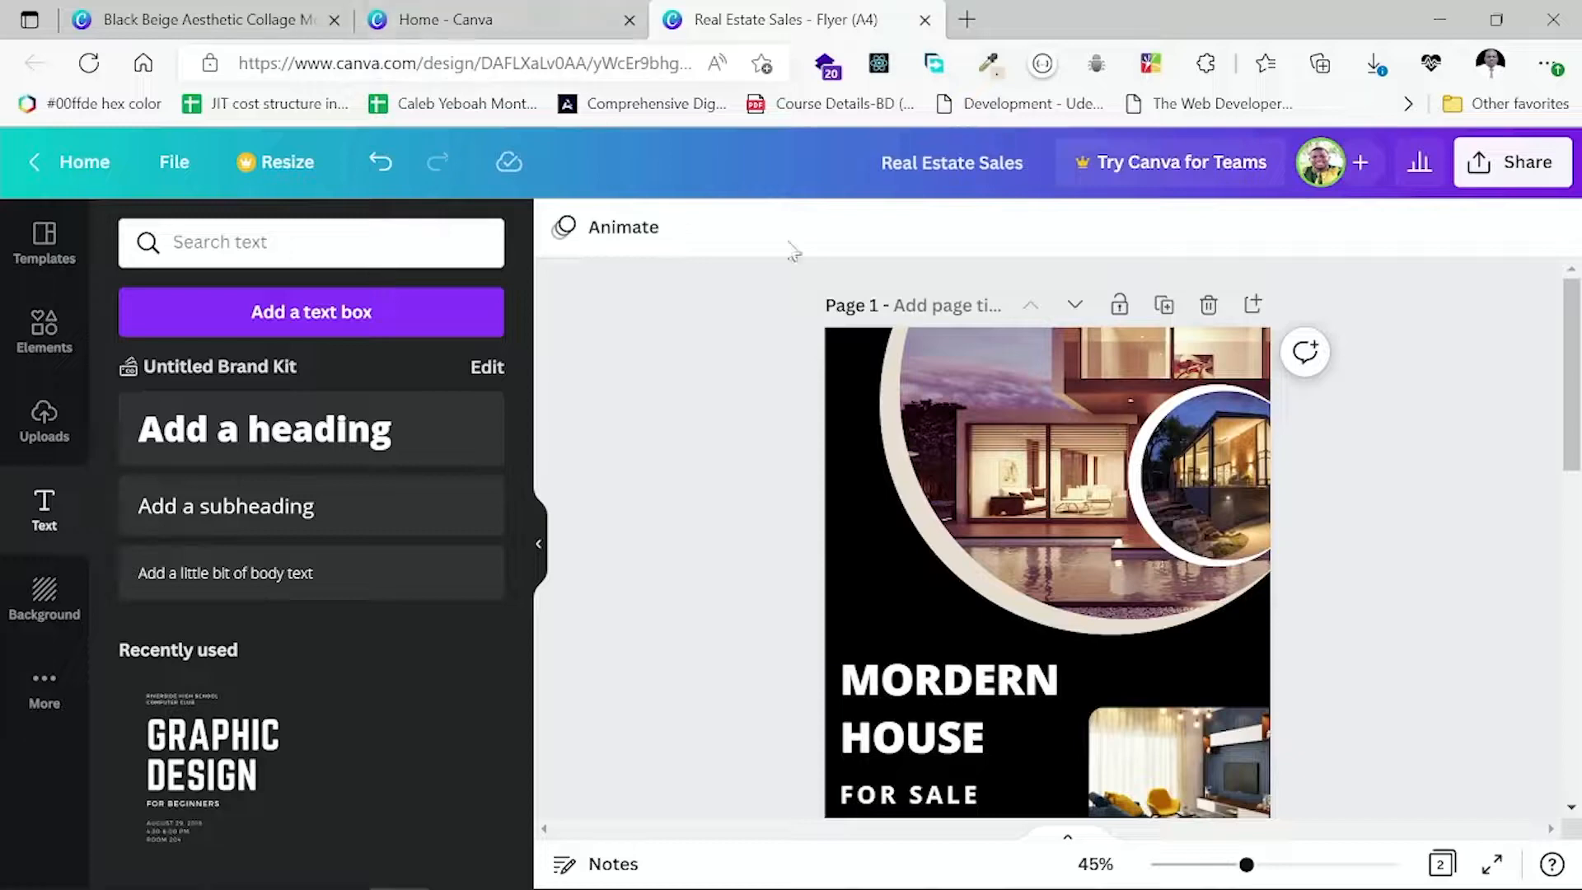
{"action": "scroll", "coordinate": [1554, 641], "scroll_direction": "down", "scroll_amount": 2}
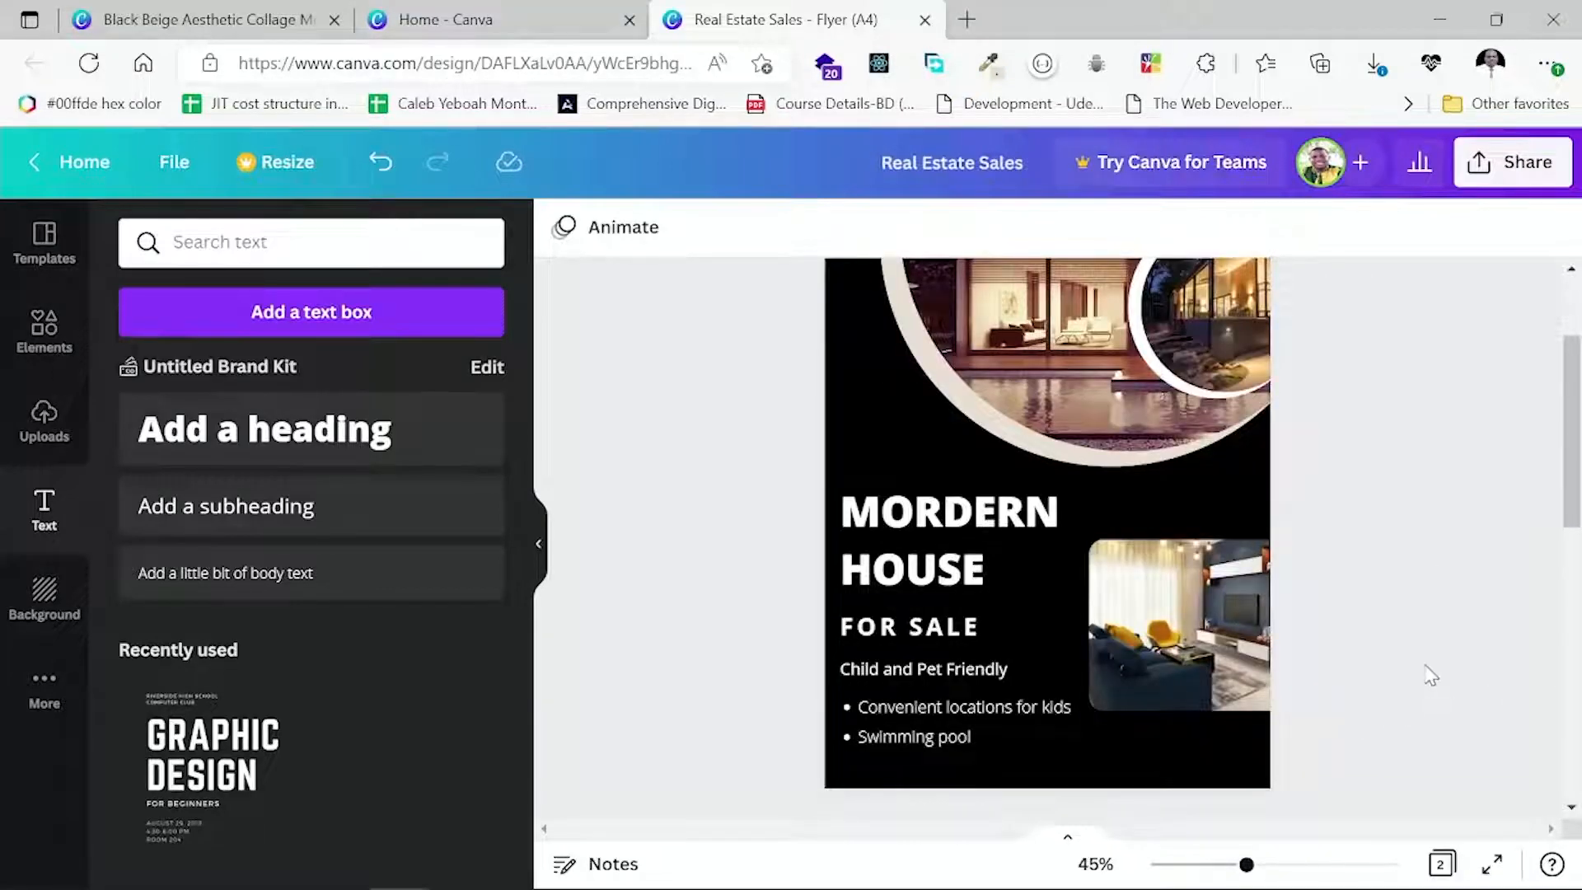
{"action": "scroll", "coordinate": [1432, 664], "scroll_direction": "up", "scroll_amount": 2}
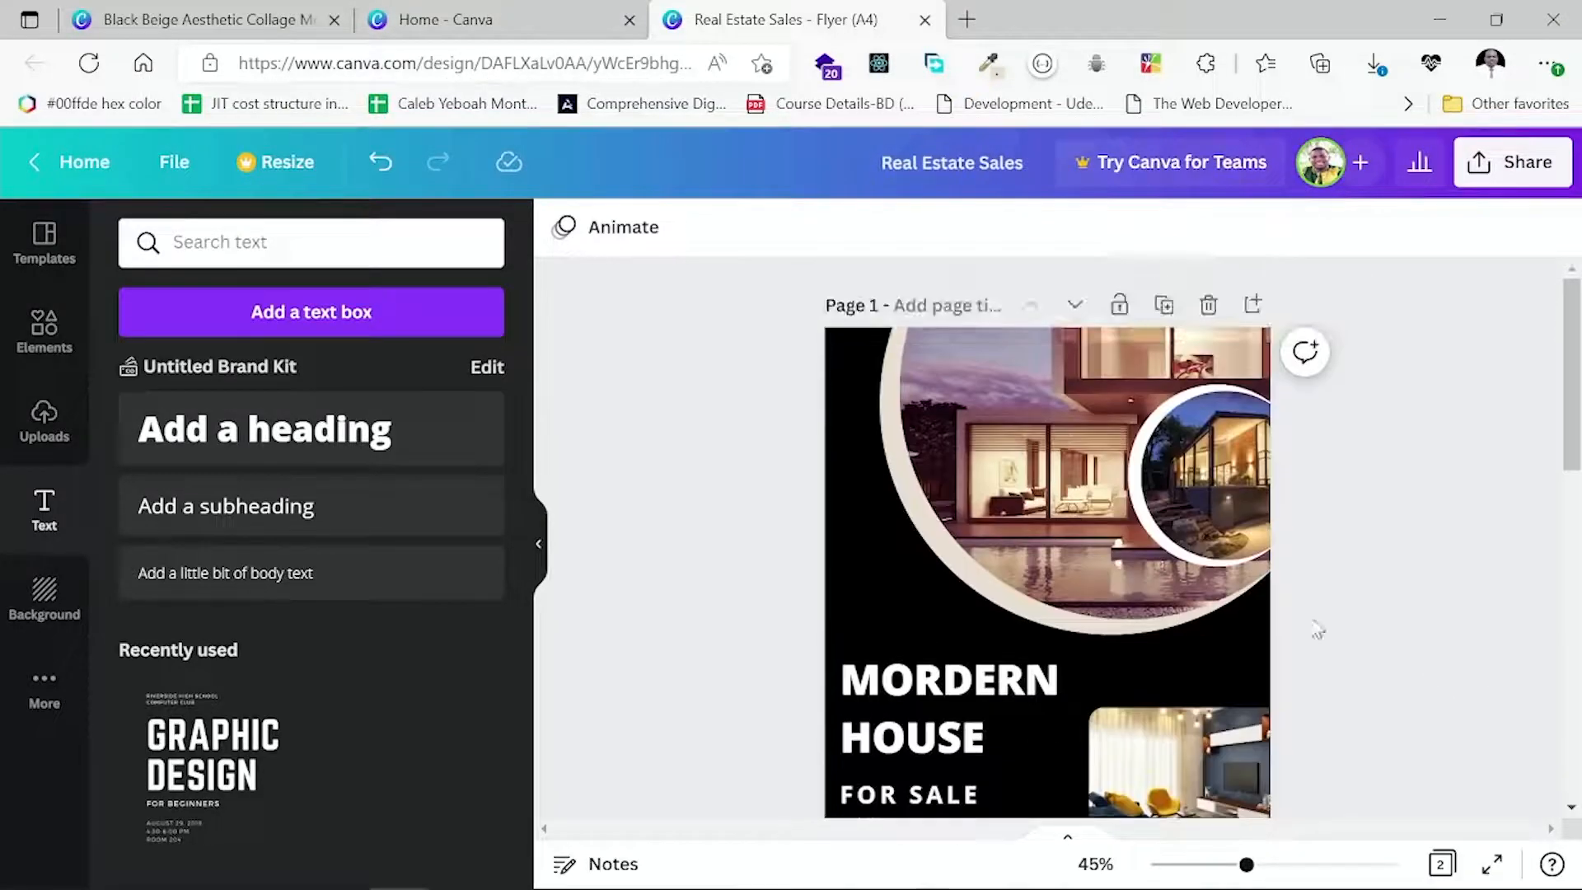
Open the template library from the Canva home page and browse its categories and the free online whiteboard templates.
{"action": "left_click", "coordinate": [515, 28]}
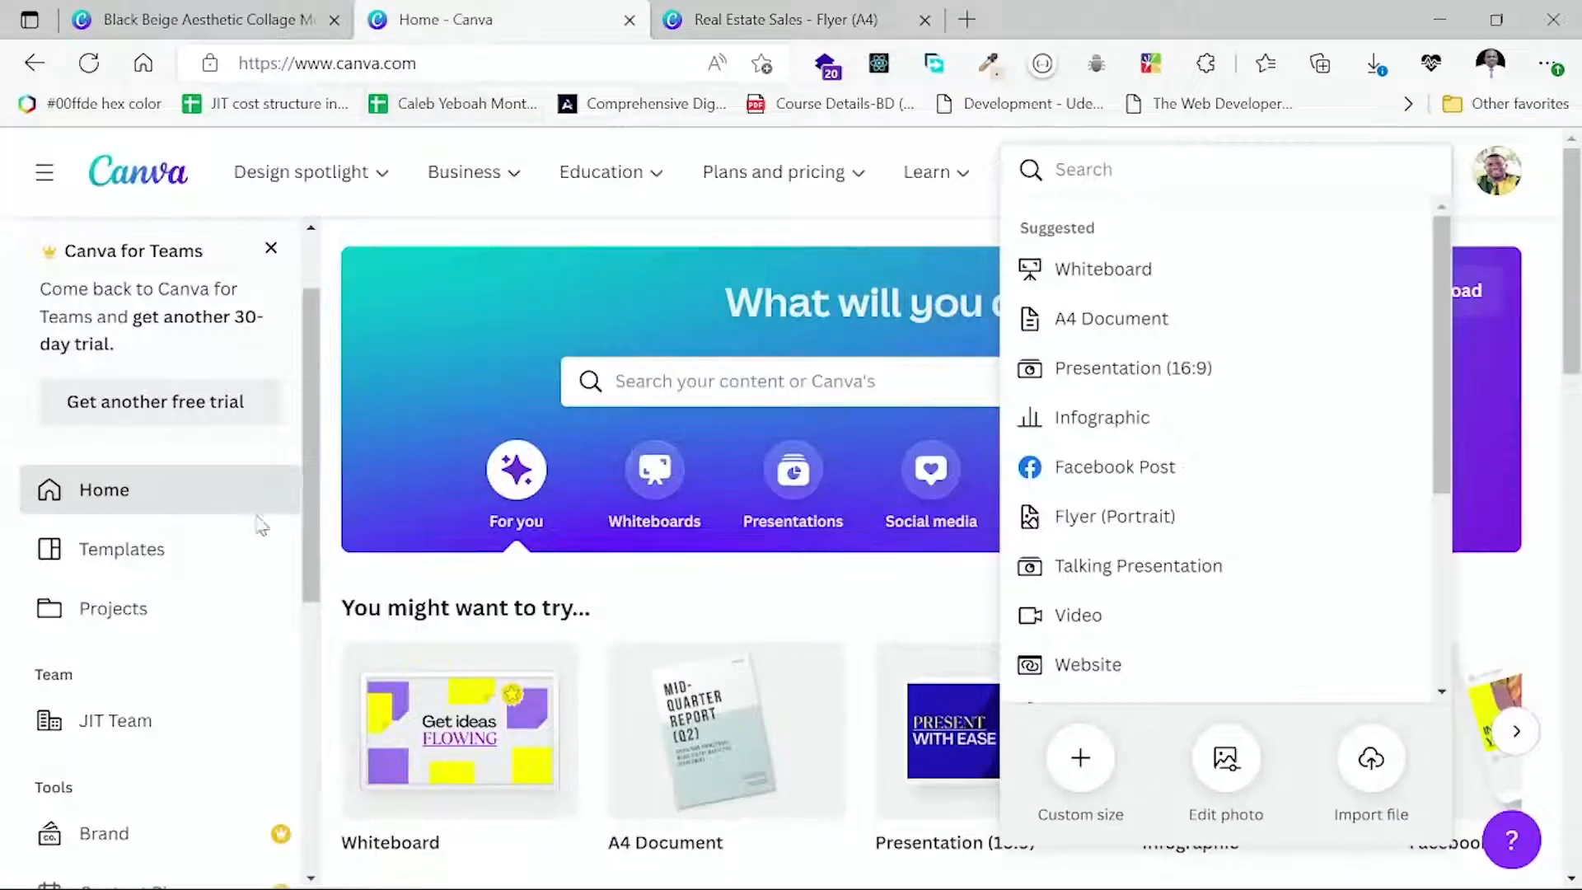
{"action": "left_click", "coordinate": [159, 548]}
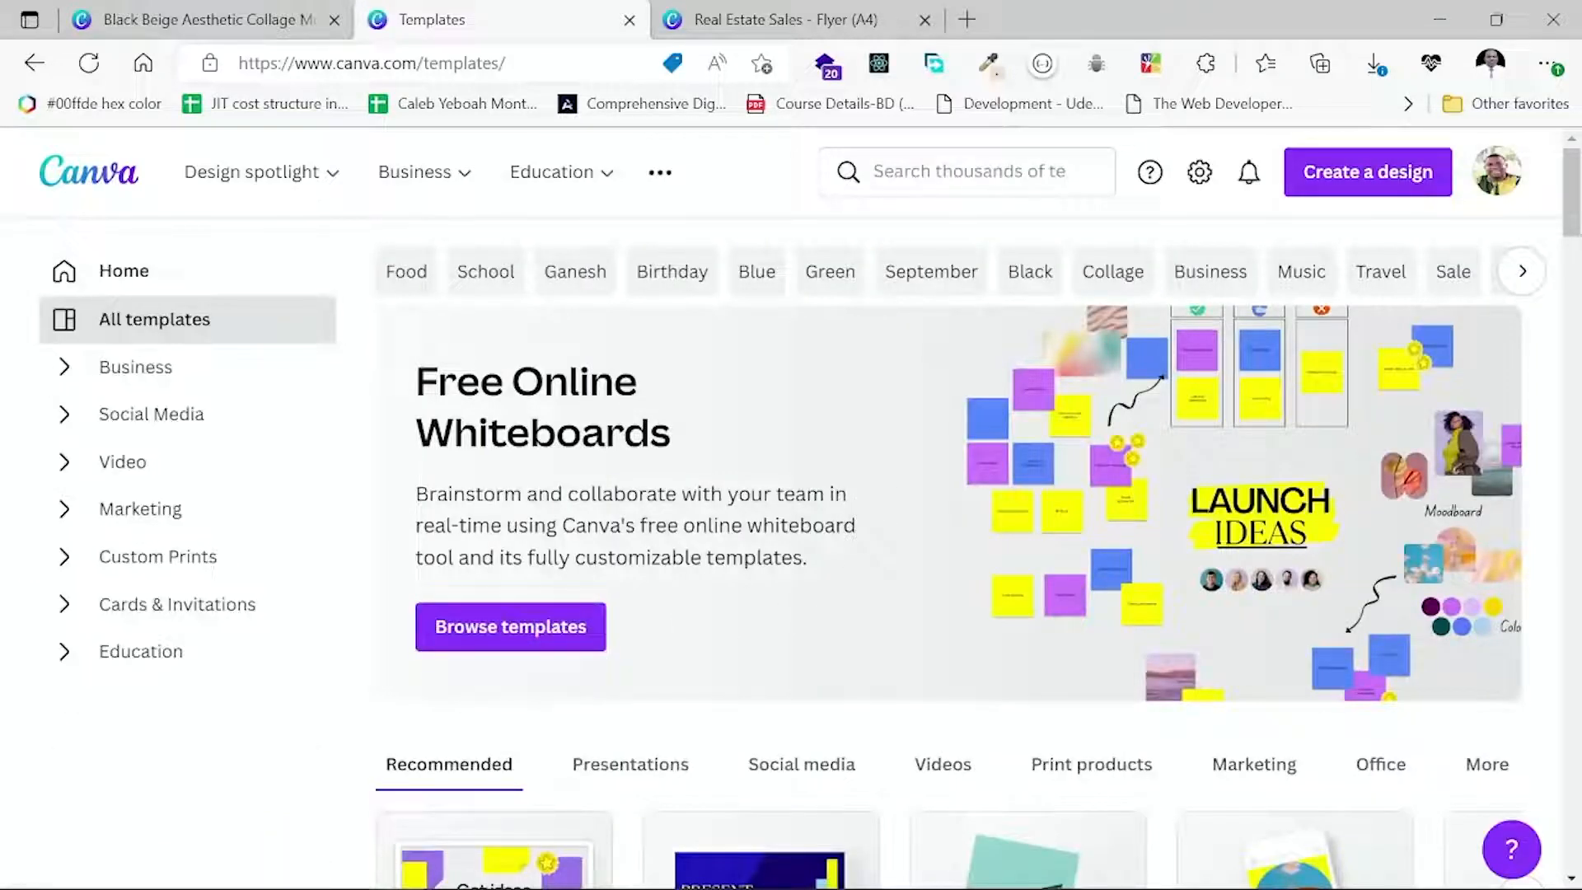
{"action": "left_click", "coordinate": [1526, 278]}
{"action": "left_click", "coordinate": [1526, 278]}
{"action": "left_click", "coordinate": [1526, 279]}
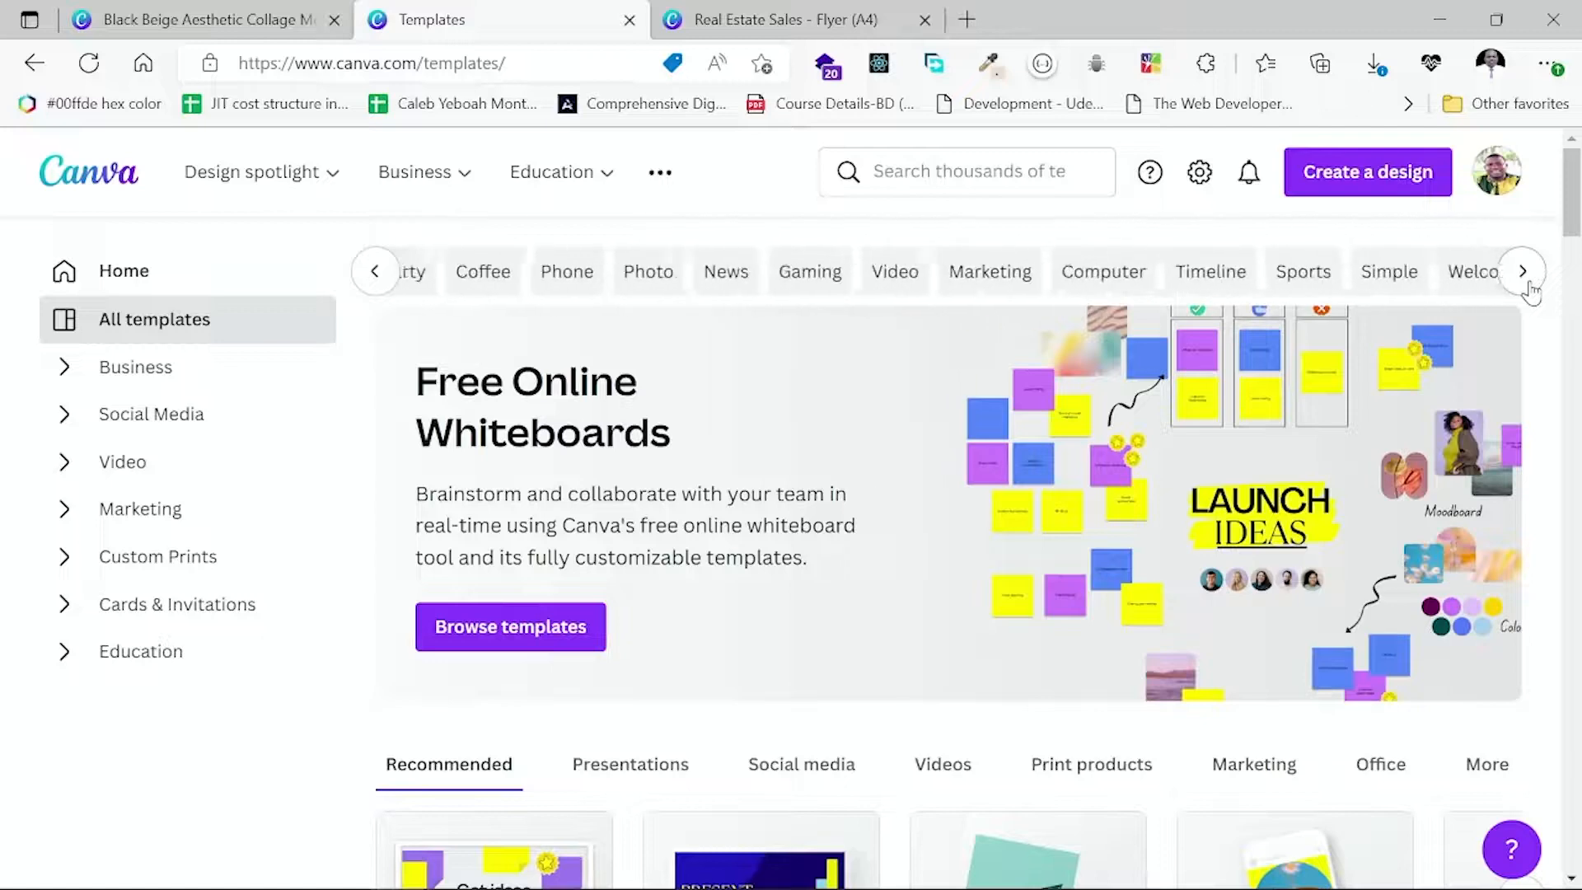
{"action": "left_click", "coordinate": [513, 635]}
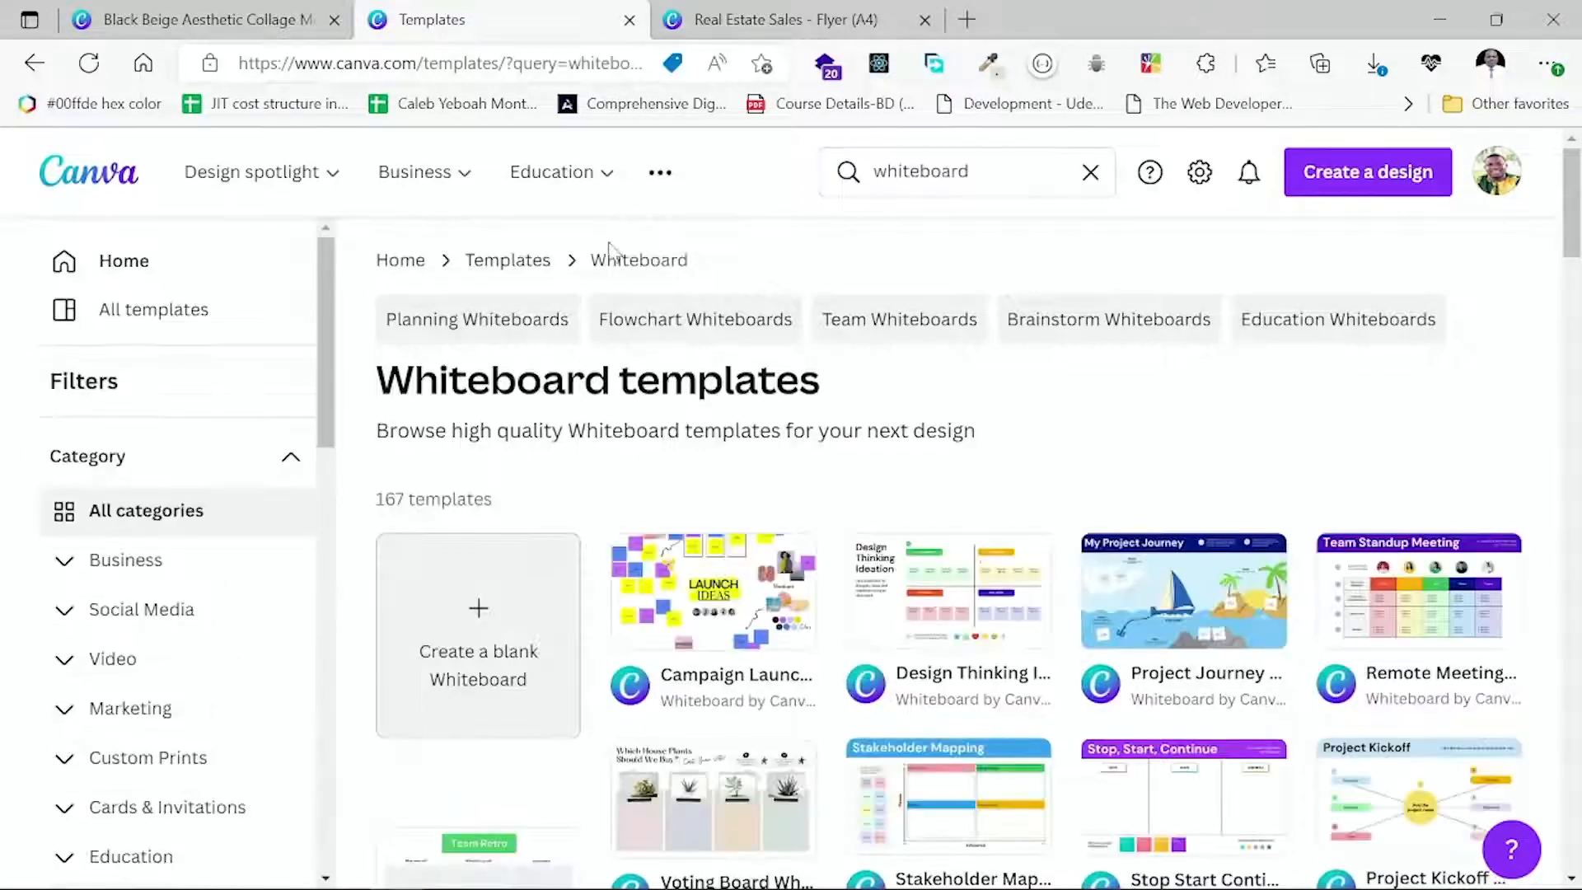
Search the template library for "website" and look through the matching designs.
{"action": "left_click", "coordinate": [999, 173]}
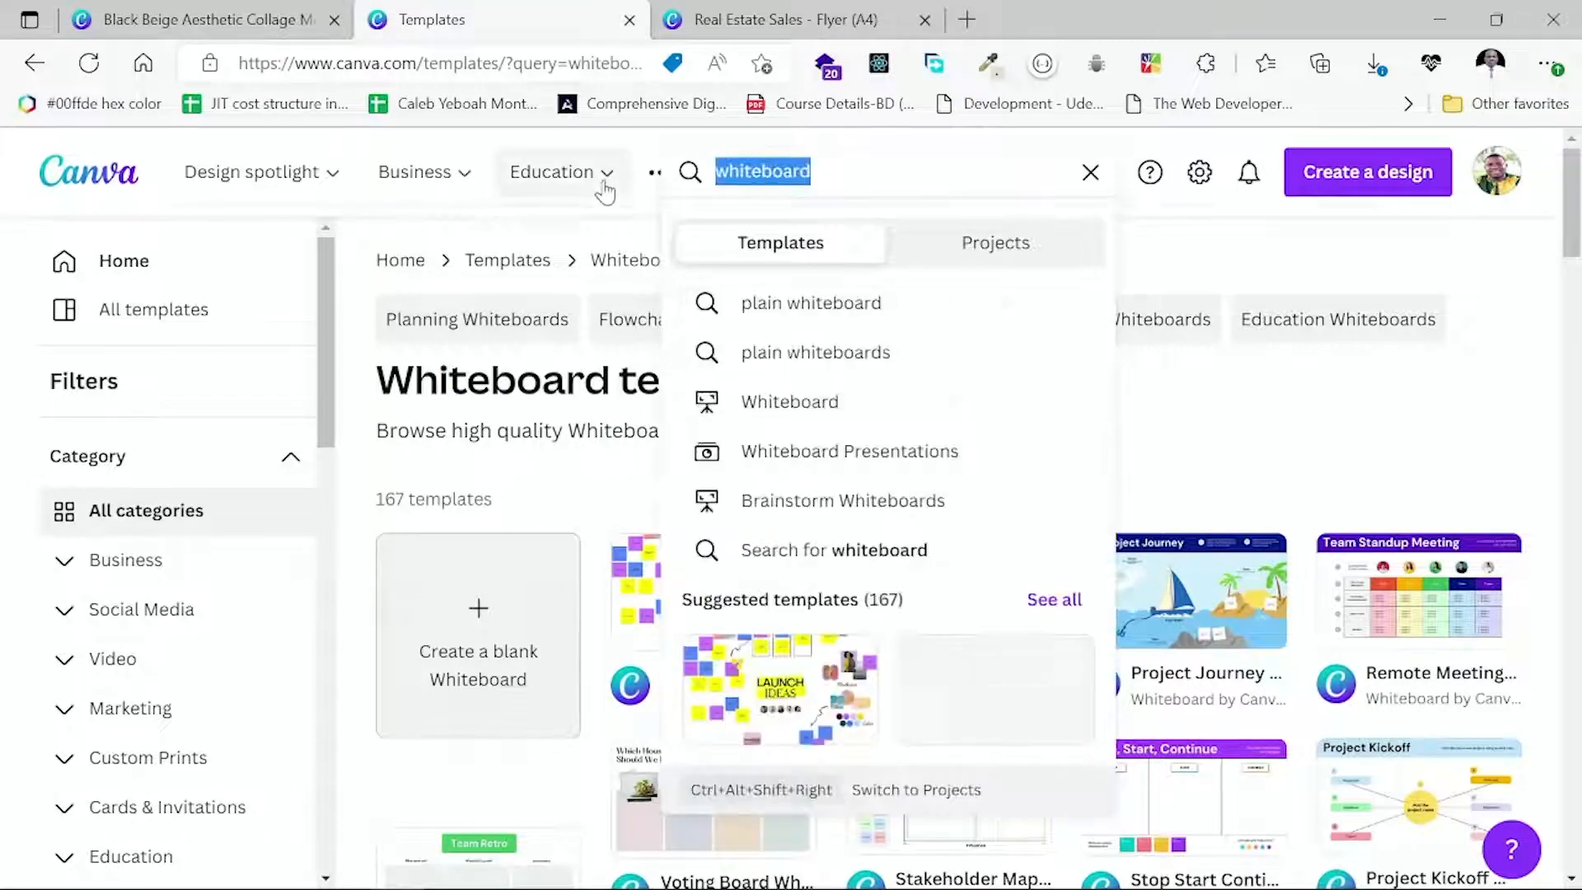
{"action": "mouse_move", "coordinate": [604, 188]}
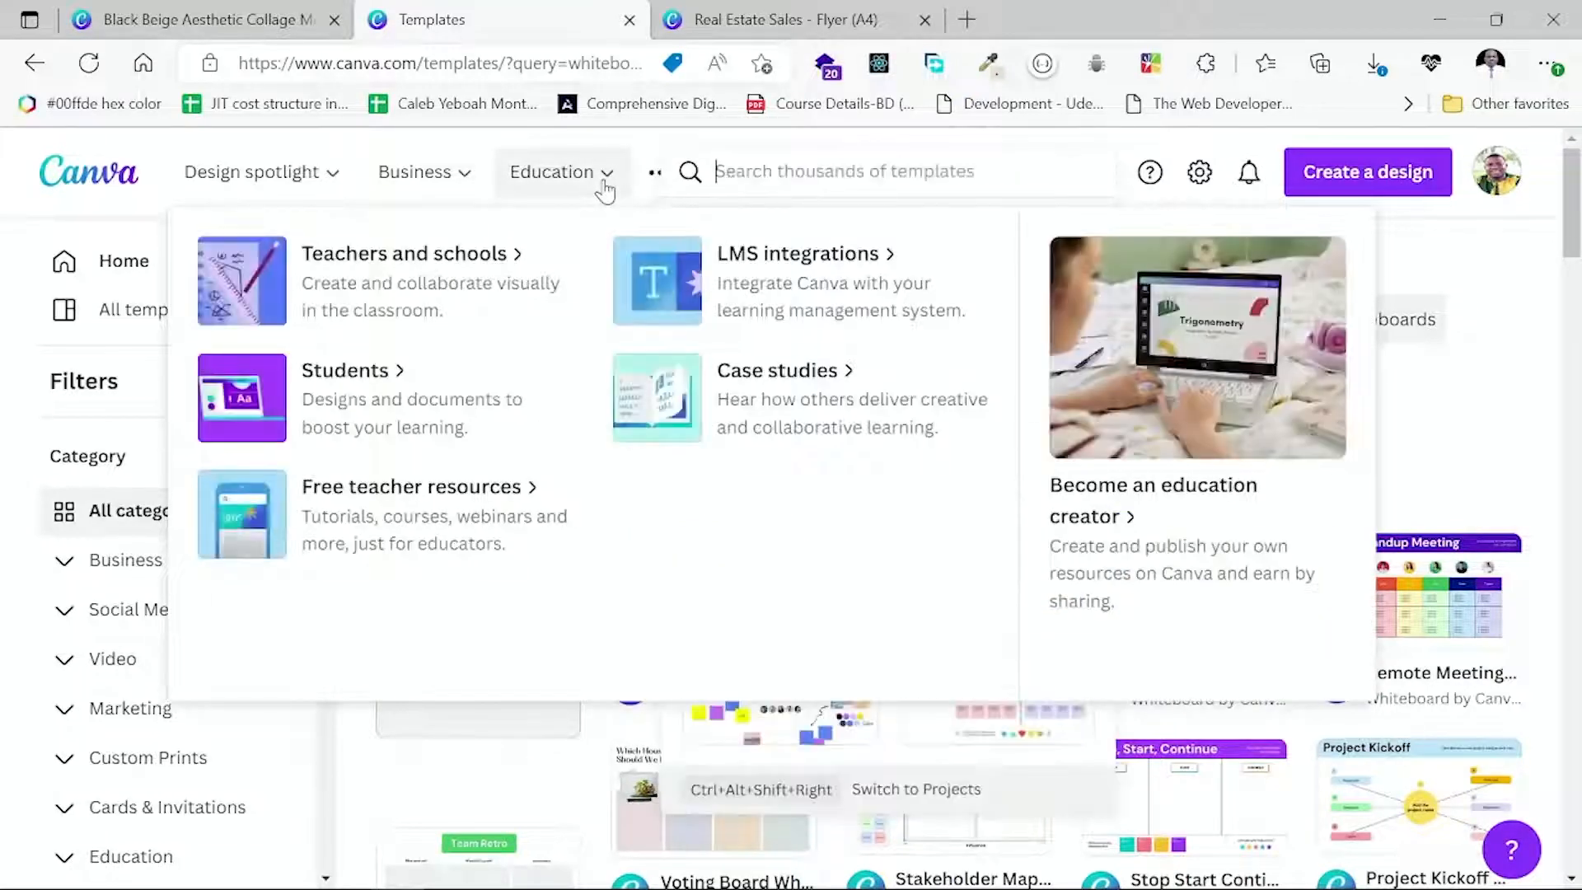
{"action": "type", "text": "website"}
{"action": "key", "text": "Return"}
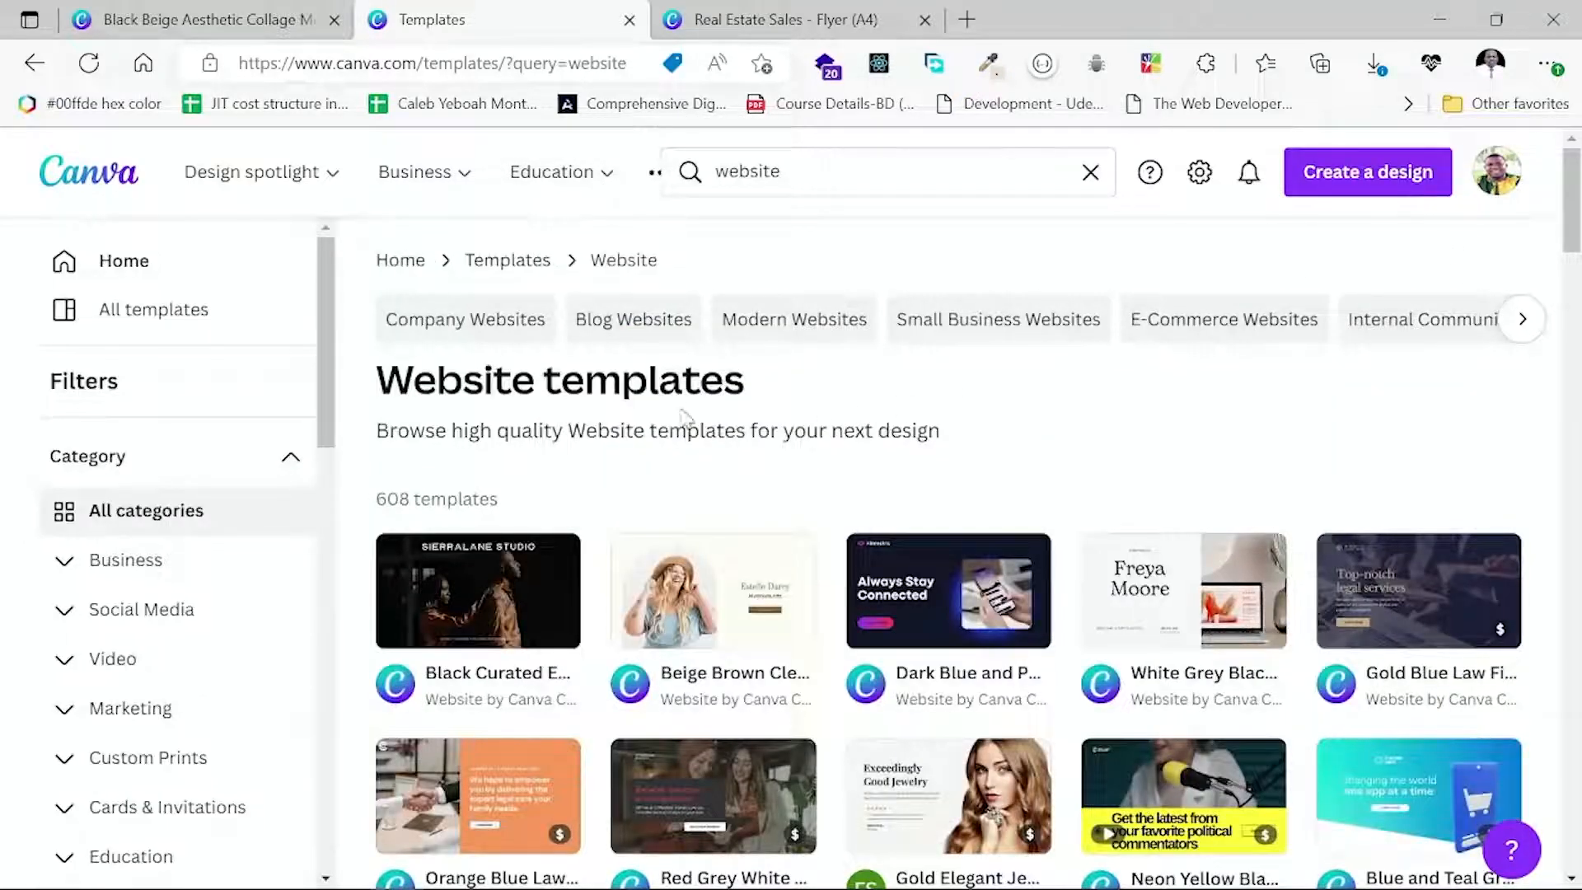
{"action": "scroll", "coordinate": [646, 607], "scroll_direction": "down", "scroll_amount": 3}
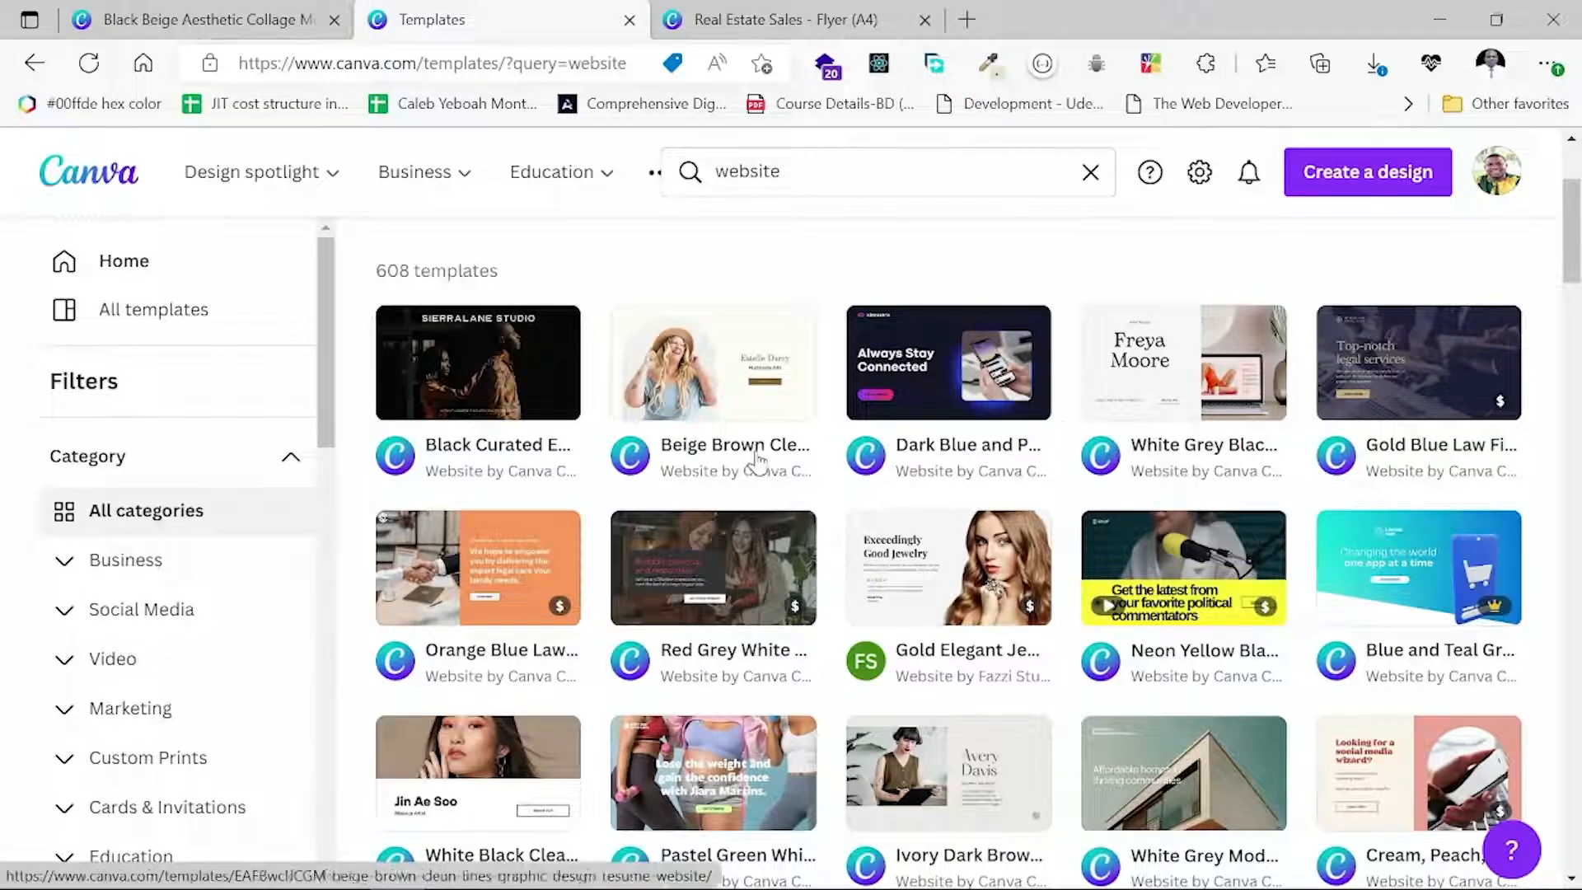
{"action": "scroll", "coordinate": [997, 493], "scroll_direction": "down", "scroll_amount": 1}
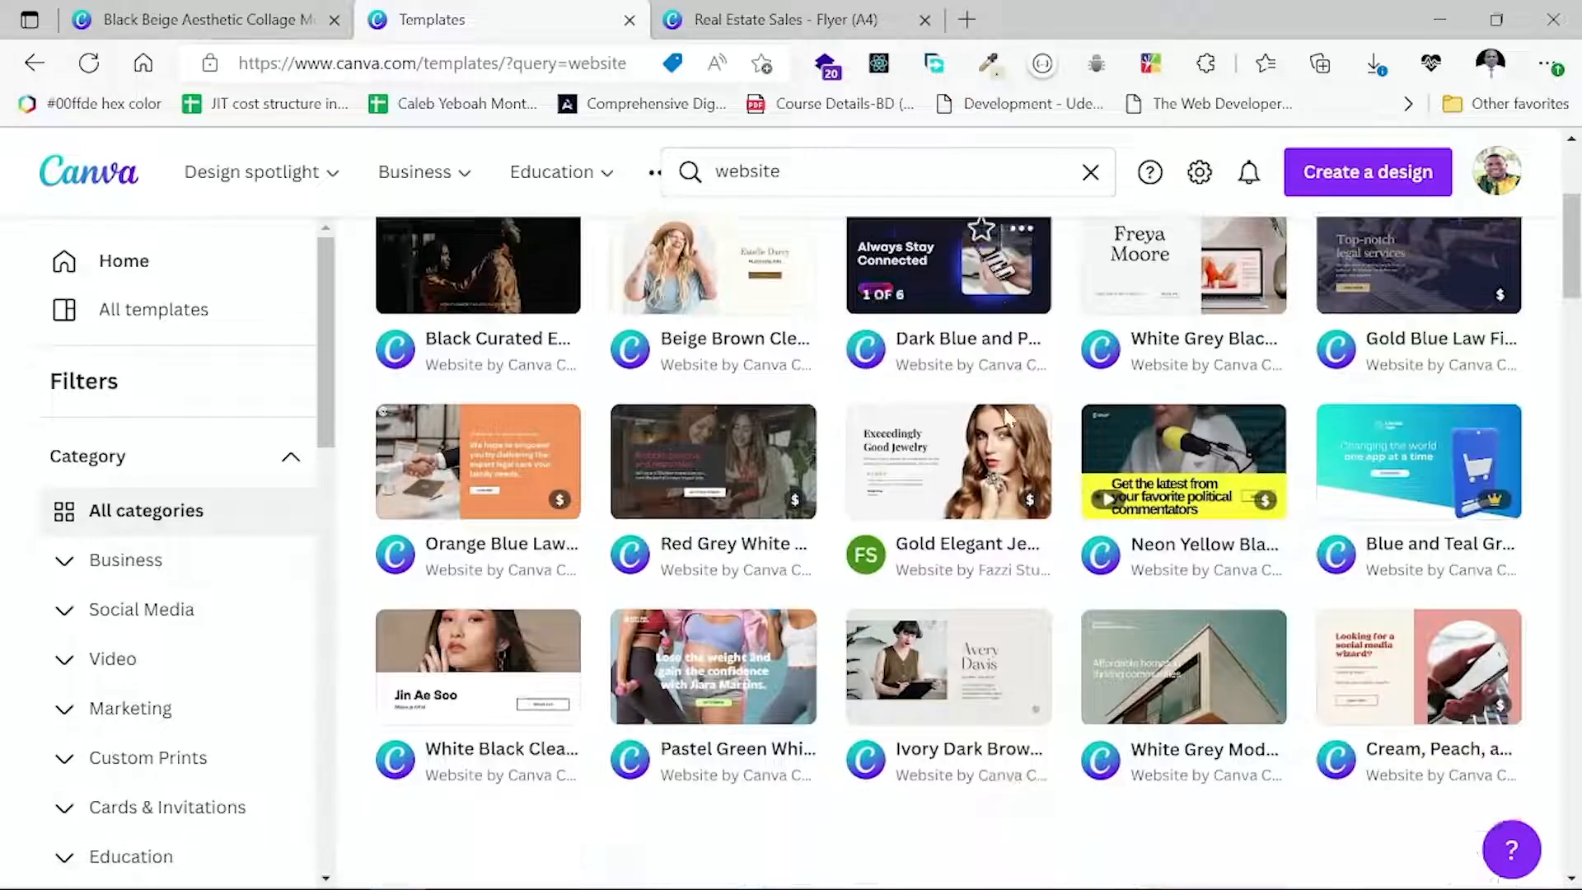
{"action": "scroll", "coordinate": [869, 520], "scroll_direction": "up", "scroll_amount": 3}
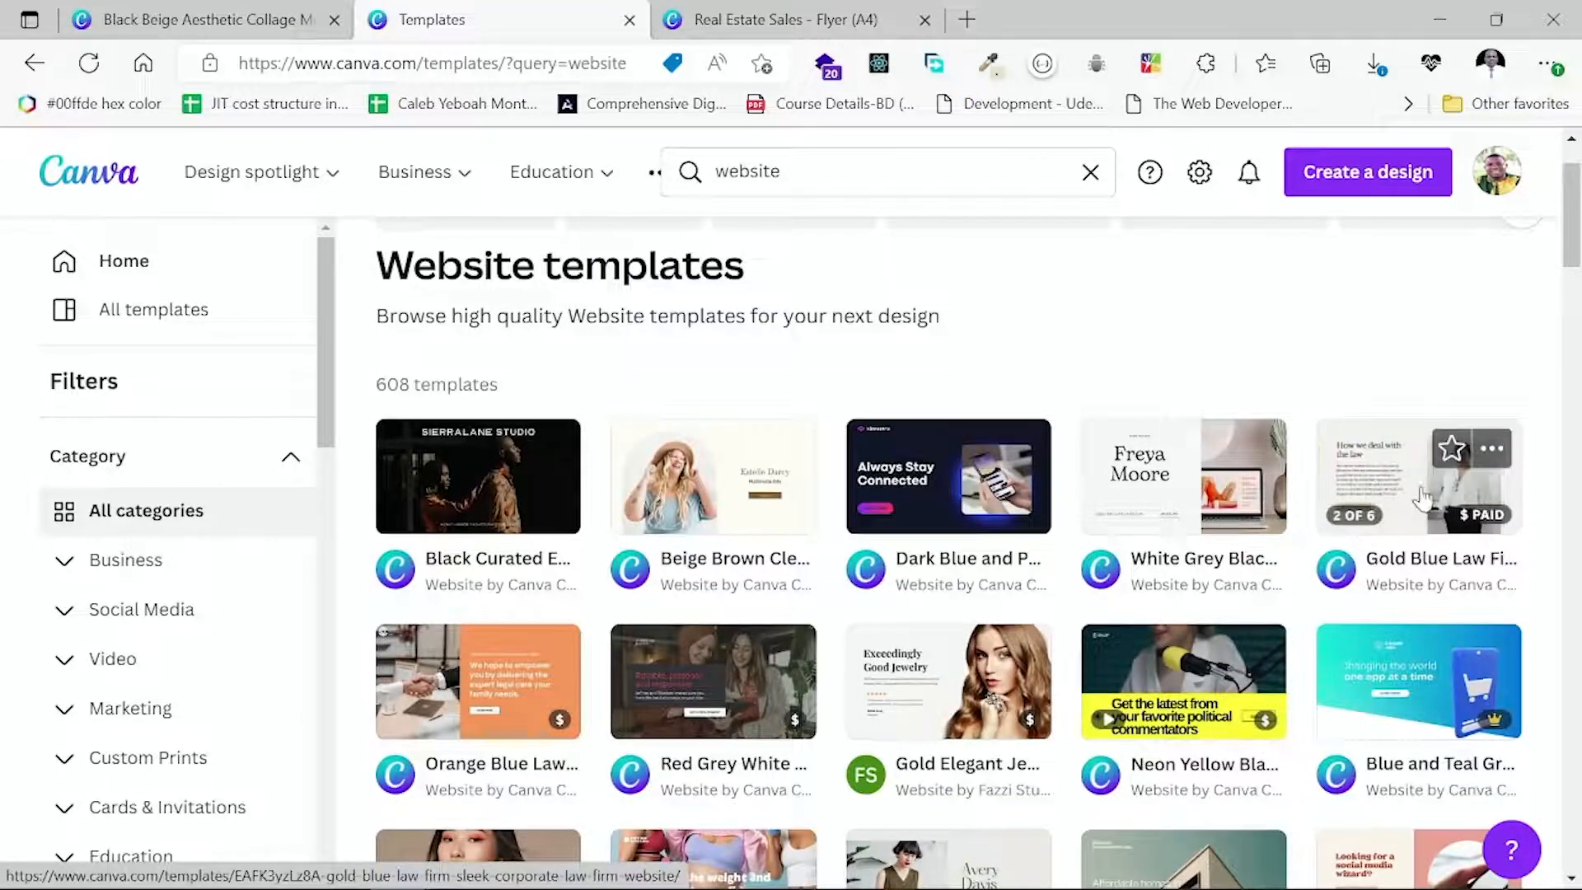
Preview the Dark Blue and Purple Bold Tech App Business Website template and open it for customising as a new design.
{"action": "left_click", "coordinate": [911, 467]}
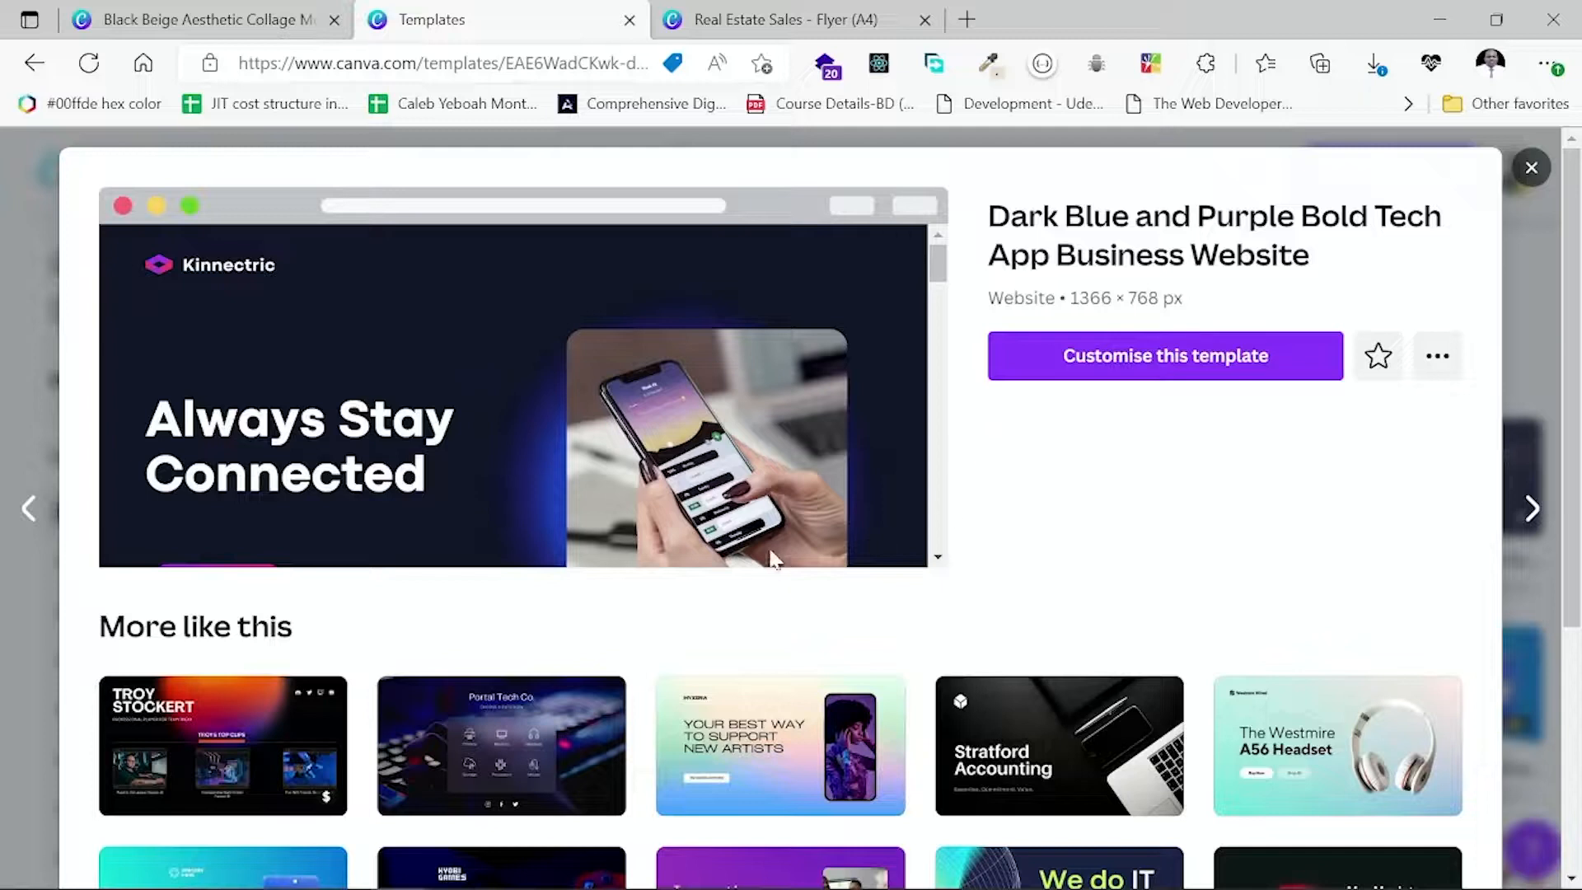
{"action": "scroll", "coordinate": [804, 506], "scroll_direction": "down", "scroll_amount": 1}
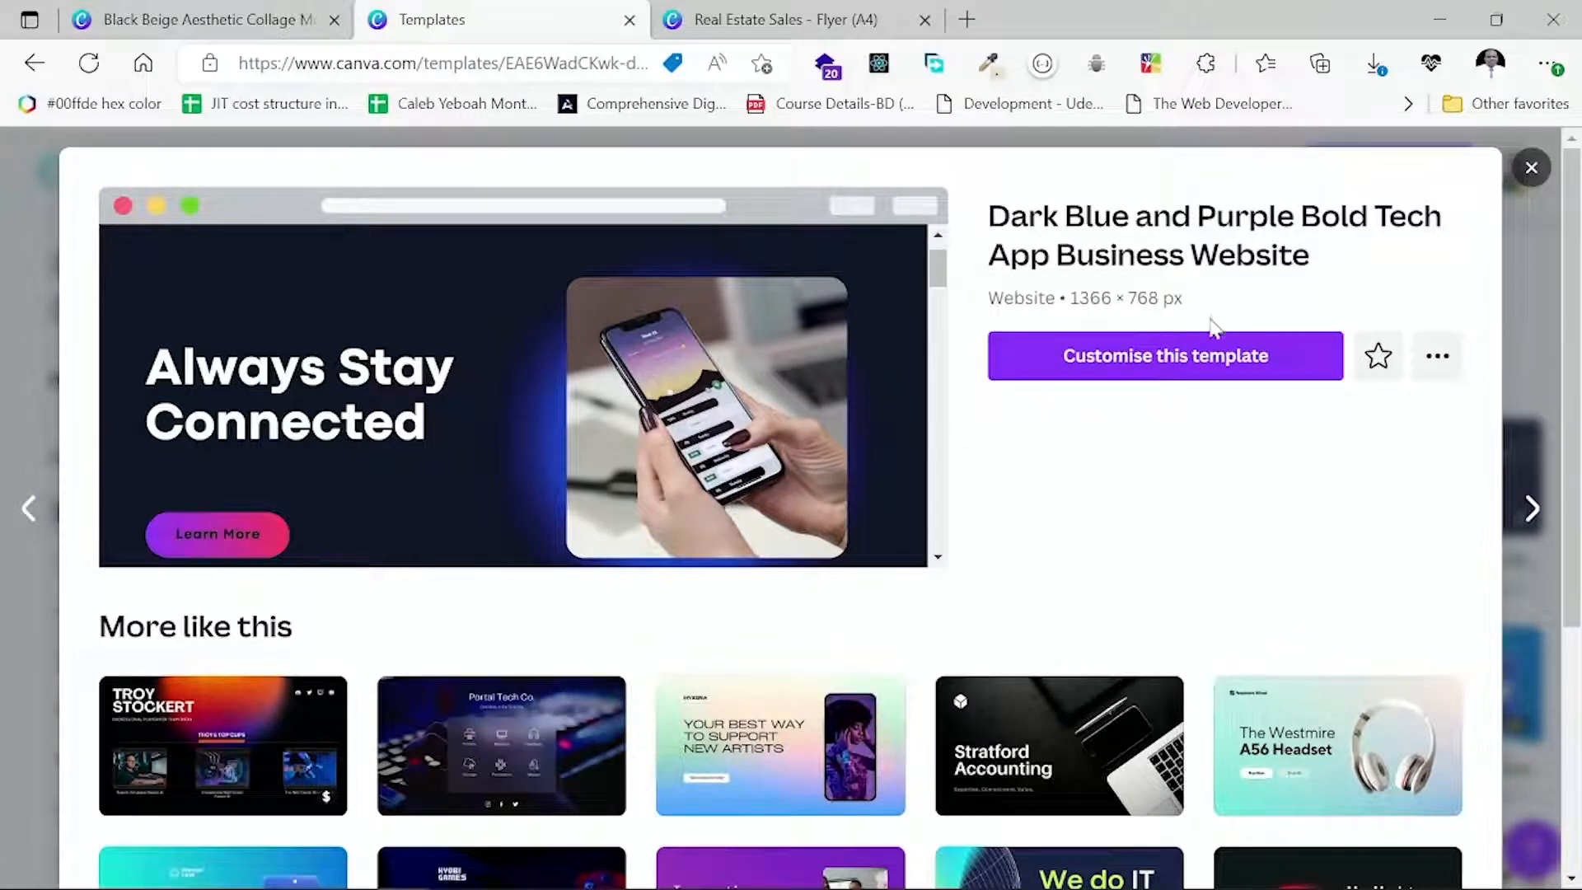
{"action": "left_click", "coordinate": [1150, 365]}
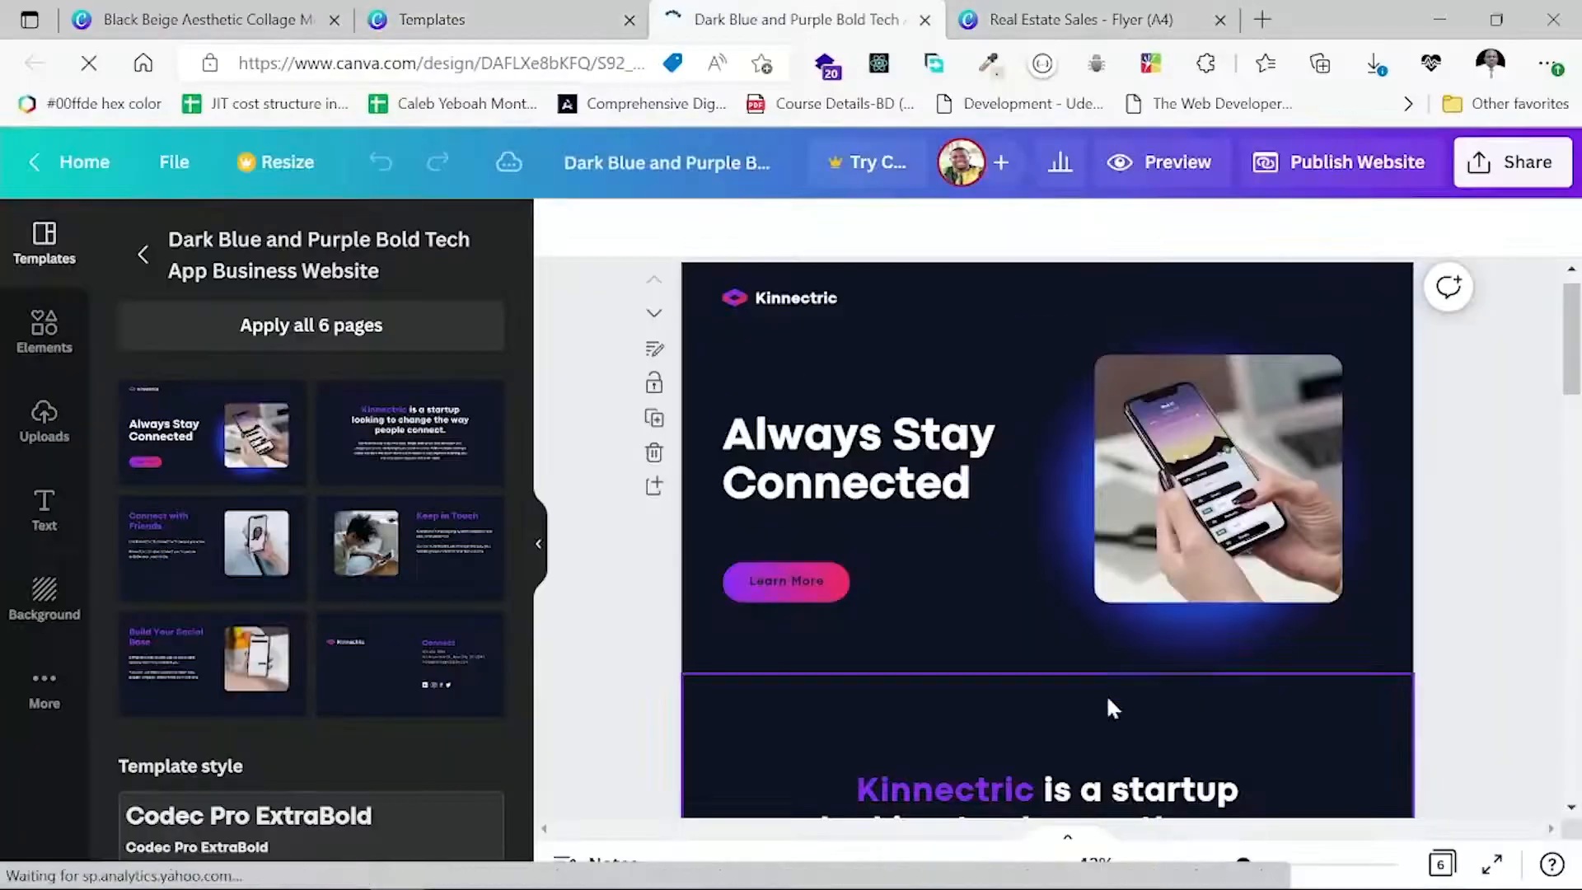
Examine the pages of the website template and its editable text, including the Kinnectric logo name and the Always Stay Connected headline.
{"action": "scroll", "coordinate": [1100, 595], "scroll_direction": "down", "scroll_amount": 10}
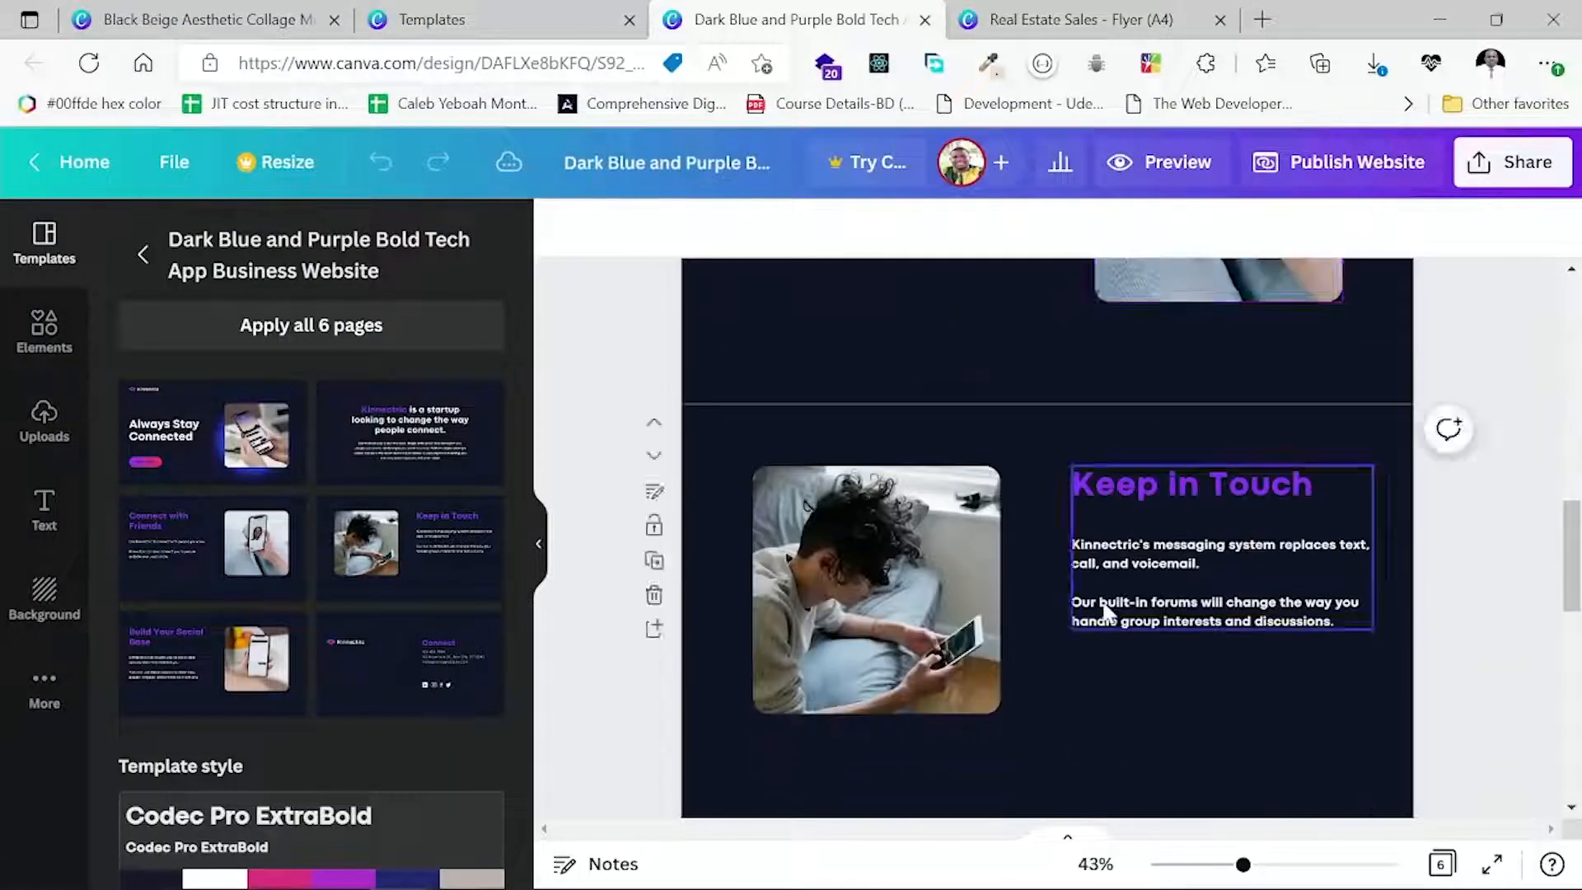
{"action": "scroll", "coordinate": [1104, 612], "scroll_direction": "down", "scroll_amount": 10}
{"action": "scroll", "coordinate": [1106, 614], "scroll_direction": "up", "scroll_amount": 15}
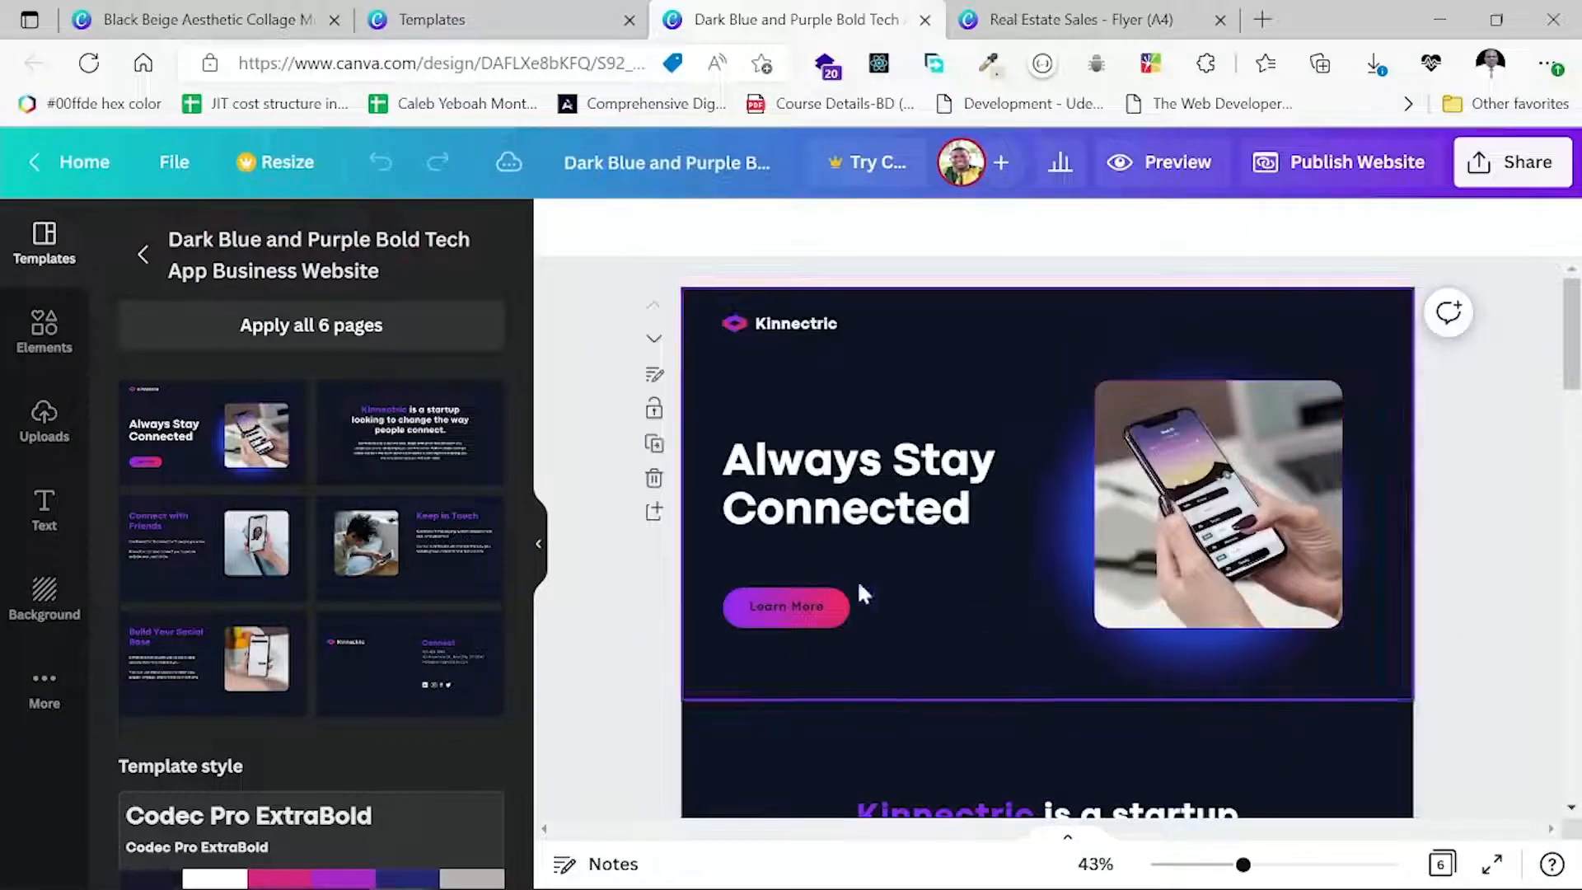
{"action": "left_click", "coordinate": [824, 498]}
{"action": "left_click", "coordinate": [807, 327]}
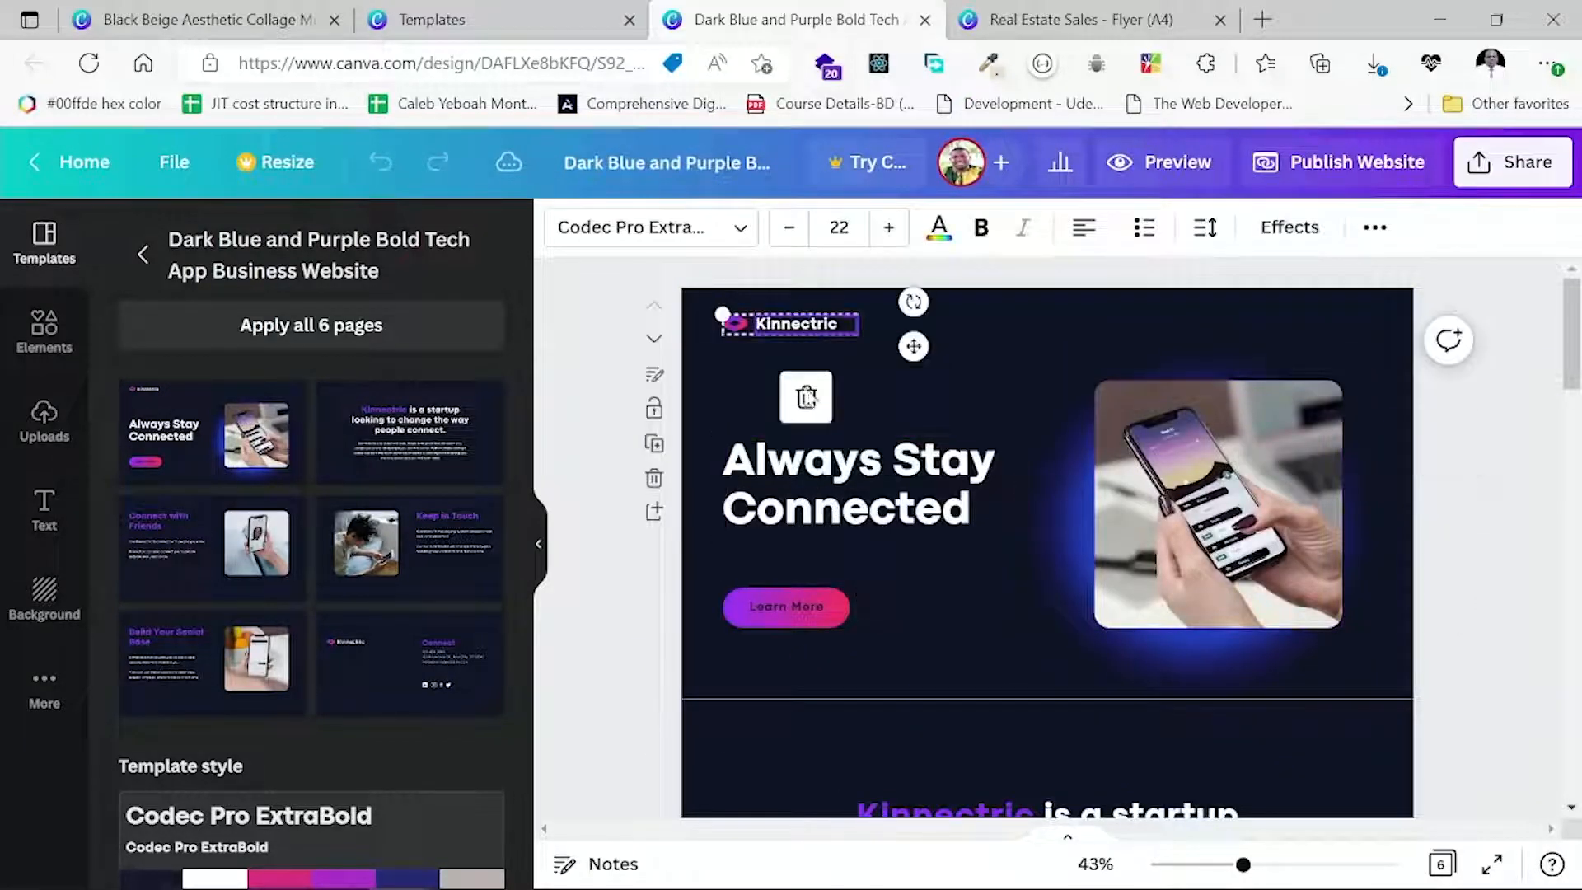
{"action": "left_click", "coordinate": [936, 490]}
{"action": "left_click", "coordinate": [987, 518]}
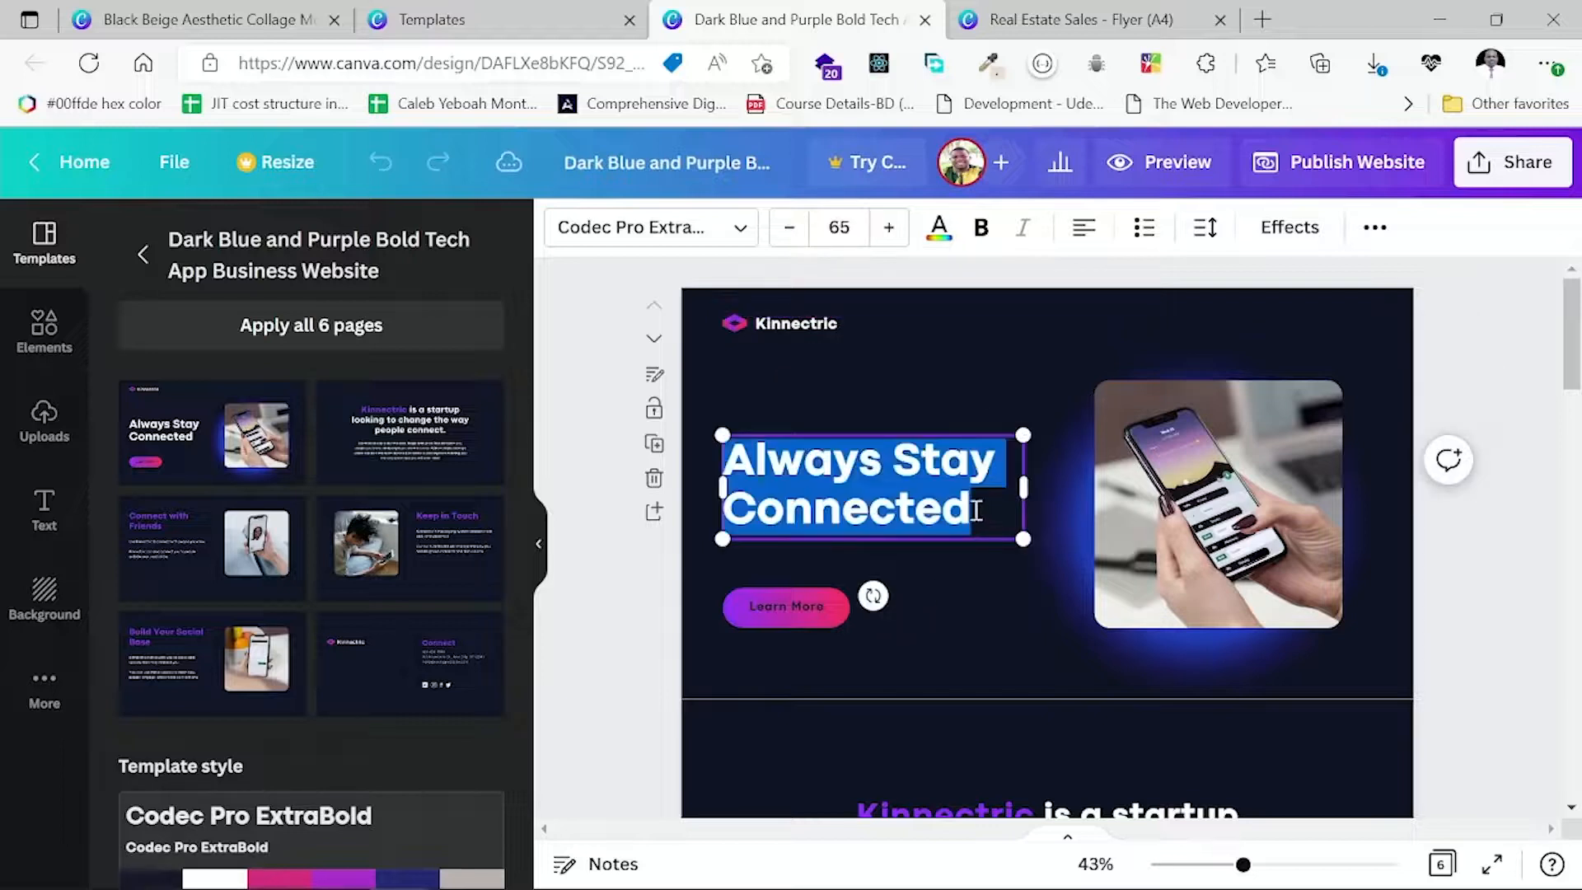
{"action": "left_click", "coordinate": [974, 510]}
Move the phone photo off the blue glow on the first page and back over it, and undo both moves.
{"action": "left_click_drag", "start_coordinate": [1184, 601], "coordinate": [1408, 548]}
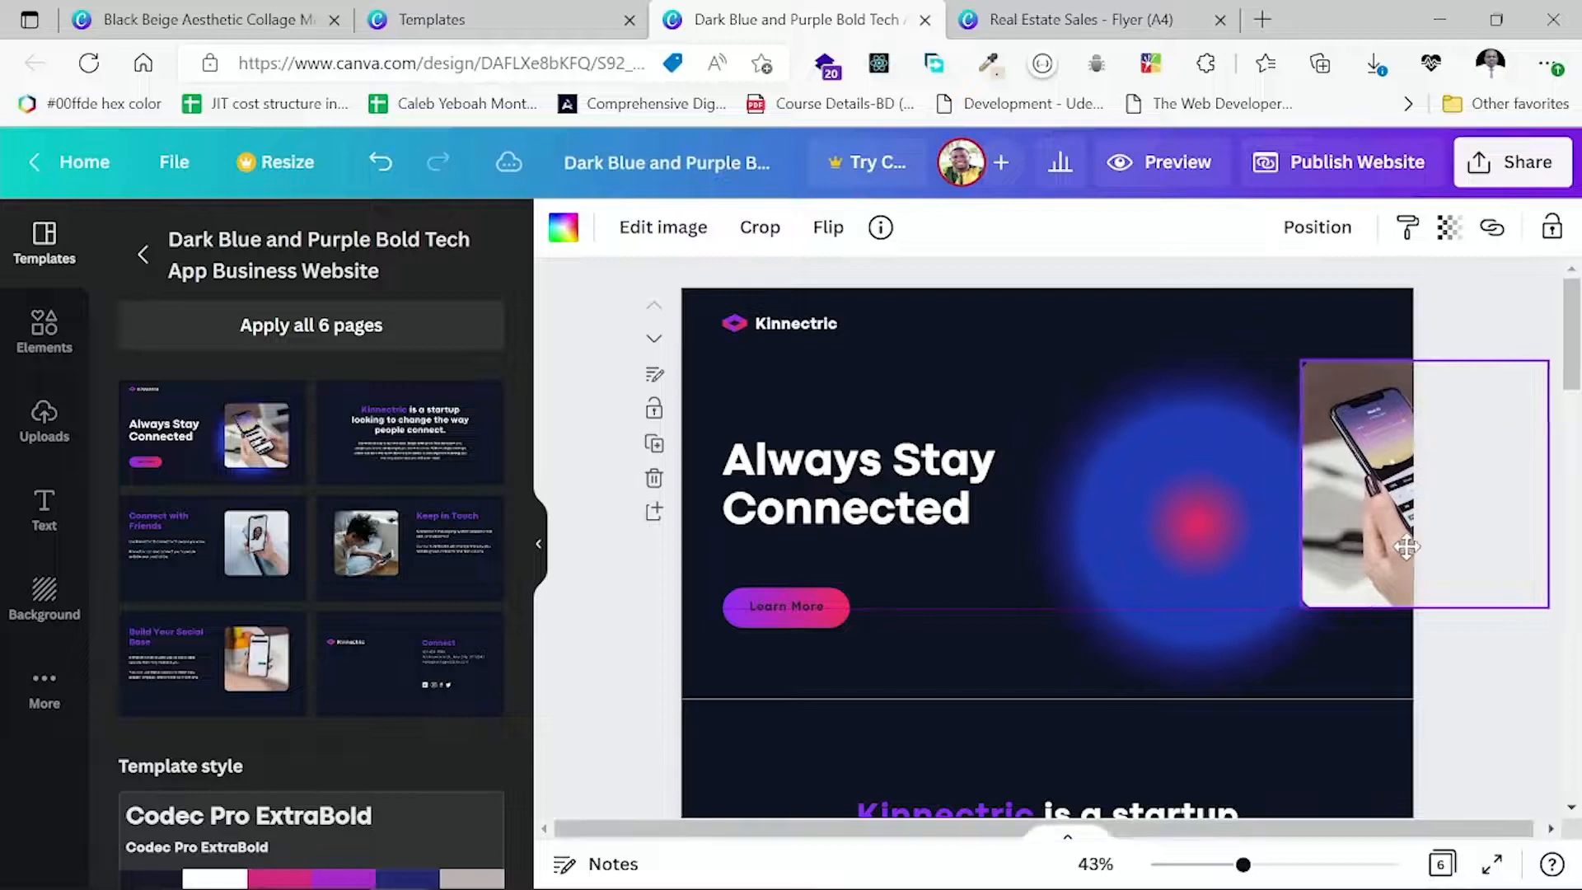
{"action": "left_click", "coordinate": [1123, 496]}
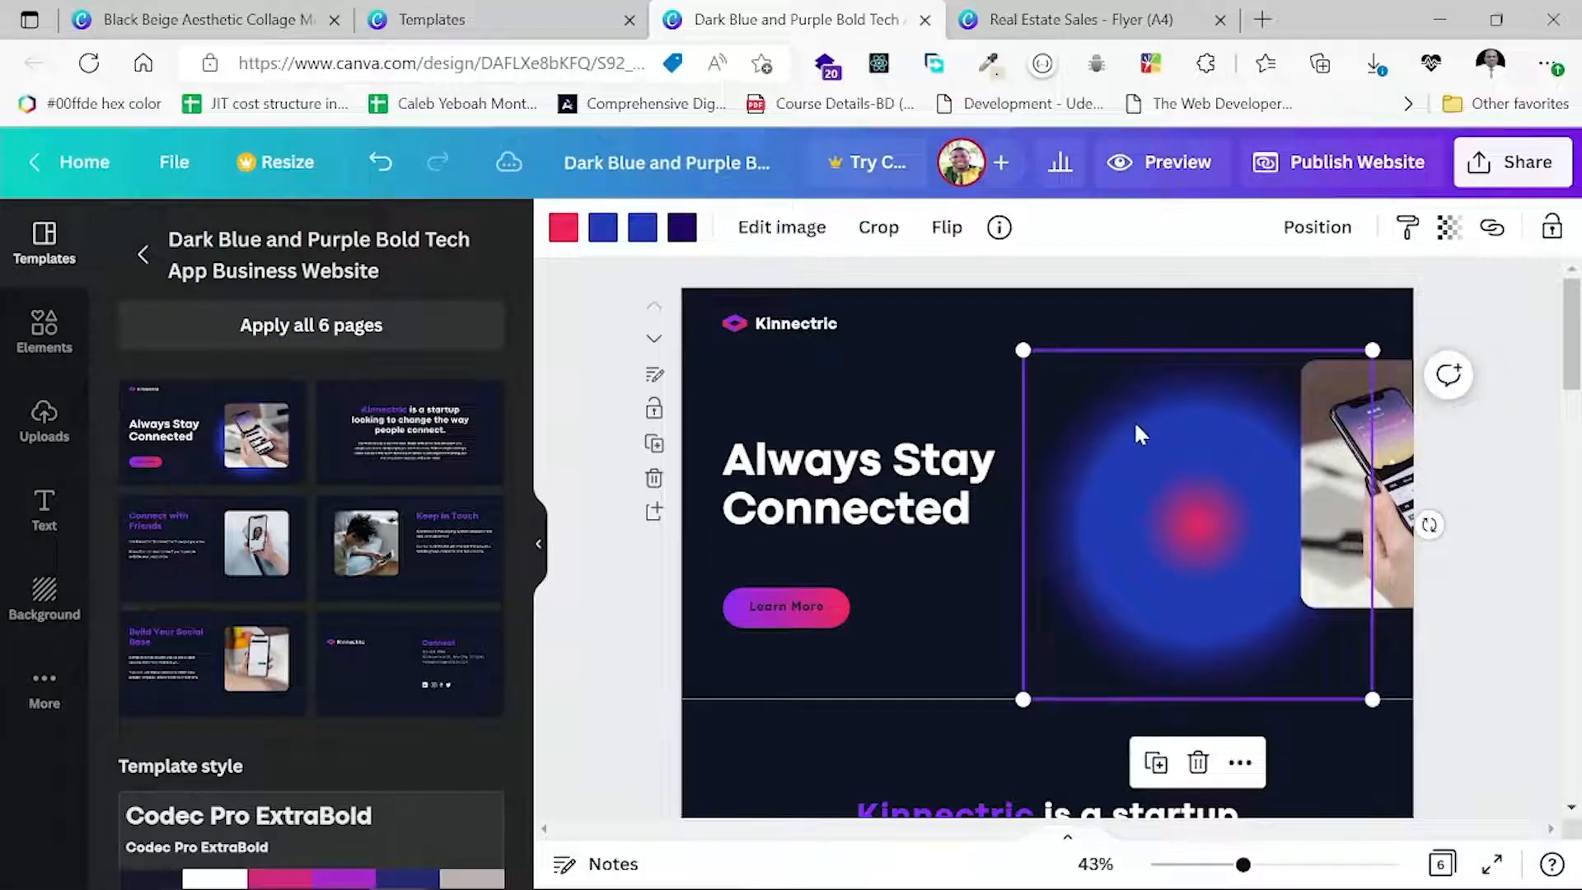
{"action": "left_click_drag", "start_coordinate": [1394, 544], "coordinate": [1186, 555]}
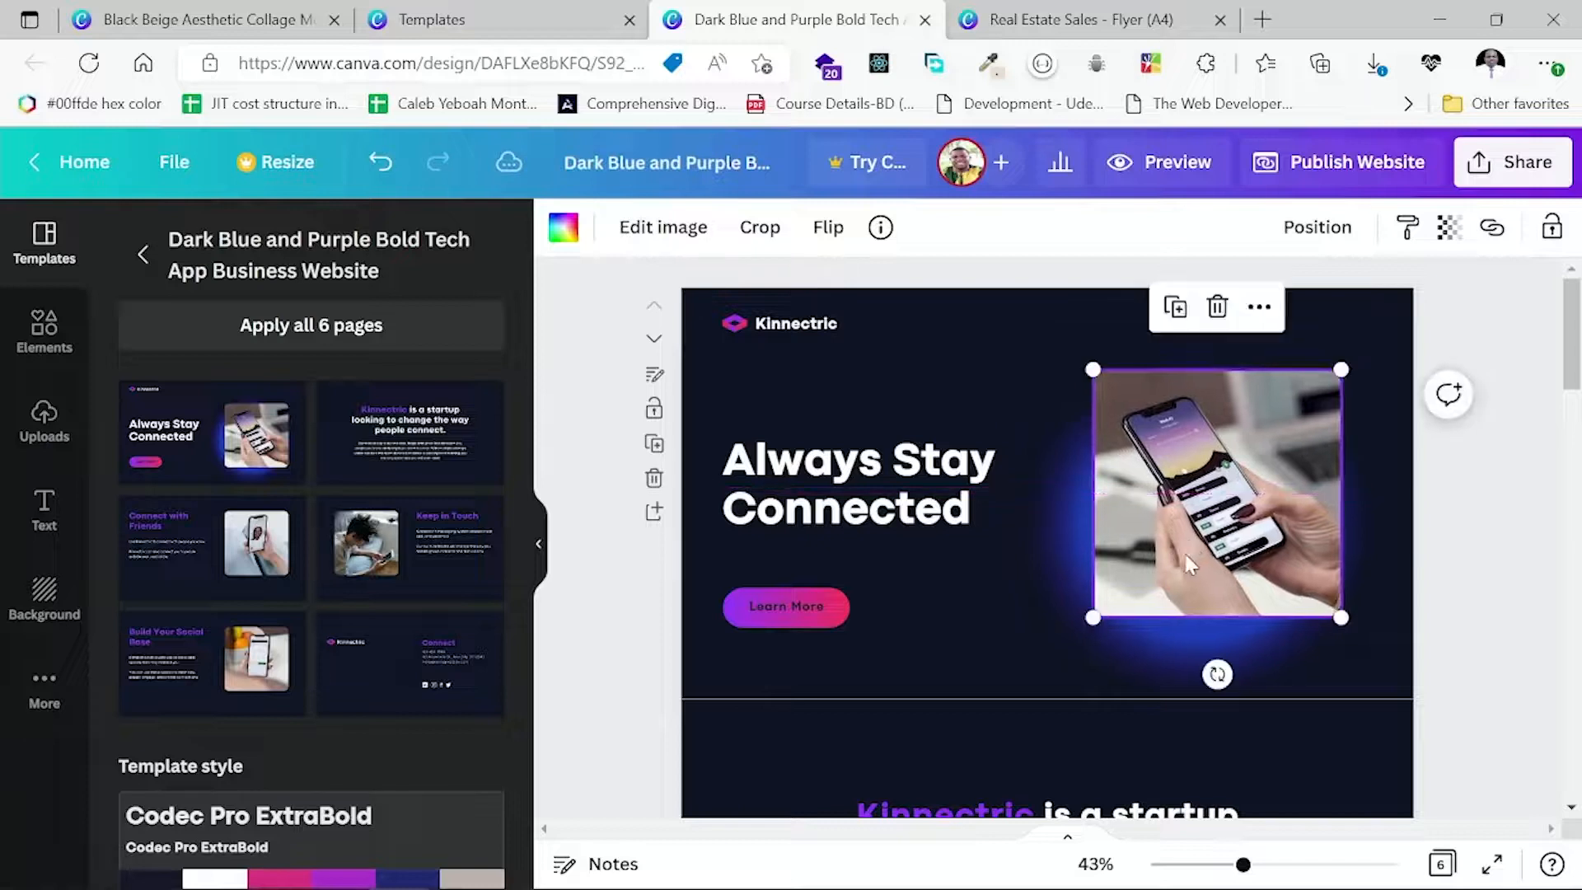
{"action": "left_click", "coordinate": [379, 162]}
{"action": "left_click", "coordinate": [380, 162]}
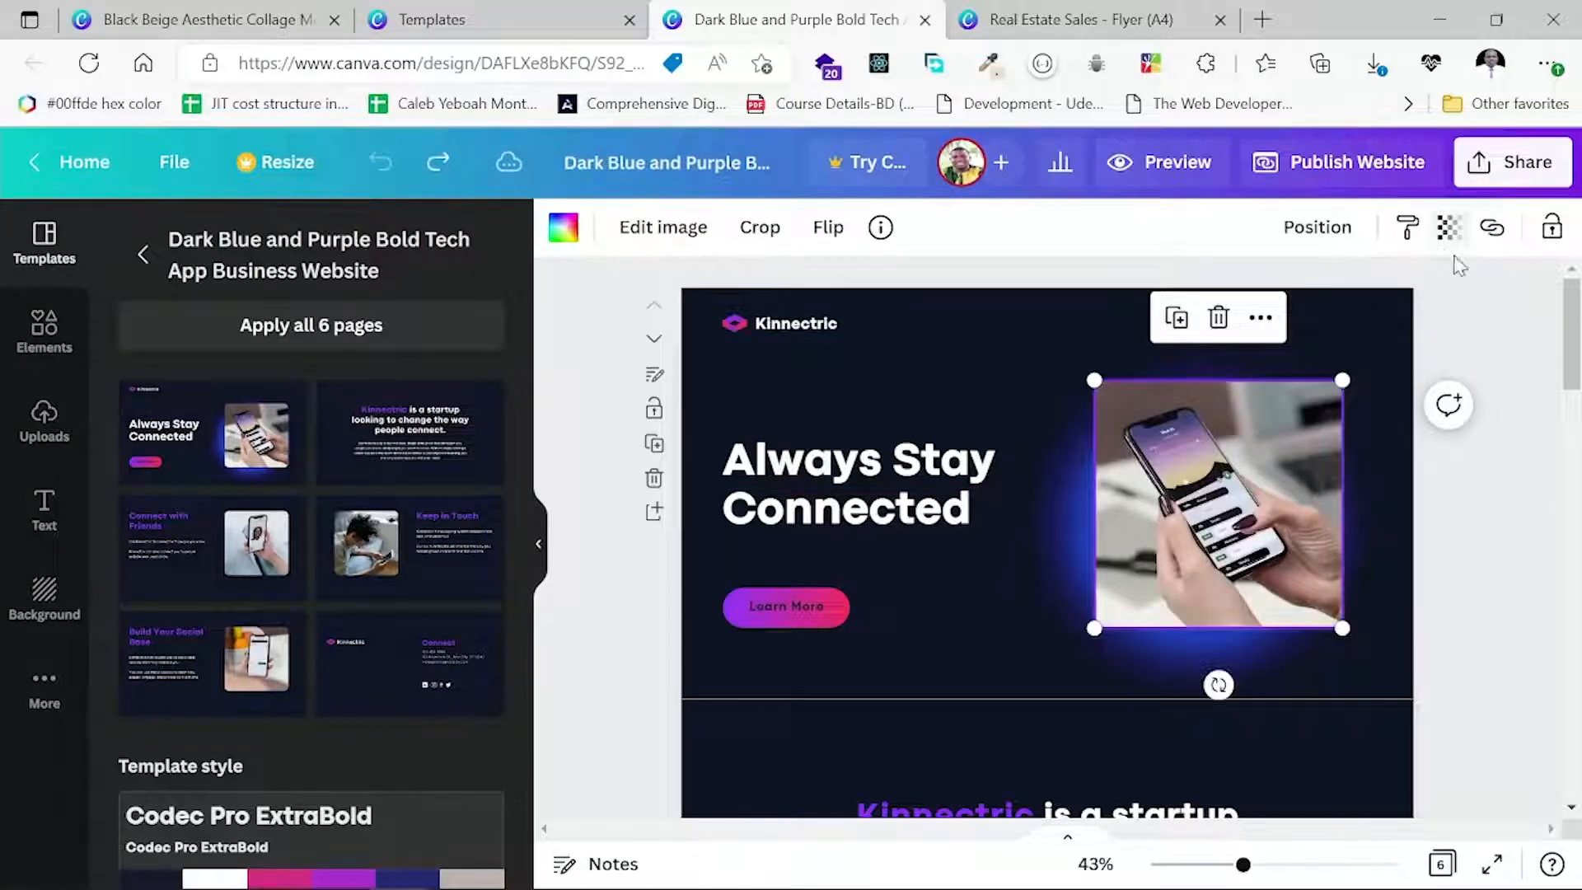
Review the remaining pages down to the Connect footer, open the website publishing settings, and set the site to With navigation.
{"action": "scroll", "coordinate": [1381, 565], "scroll_direction": "down", "scroll_amount": 7}
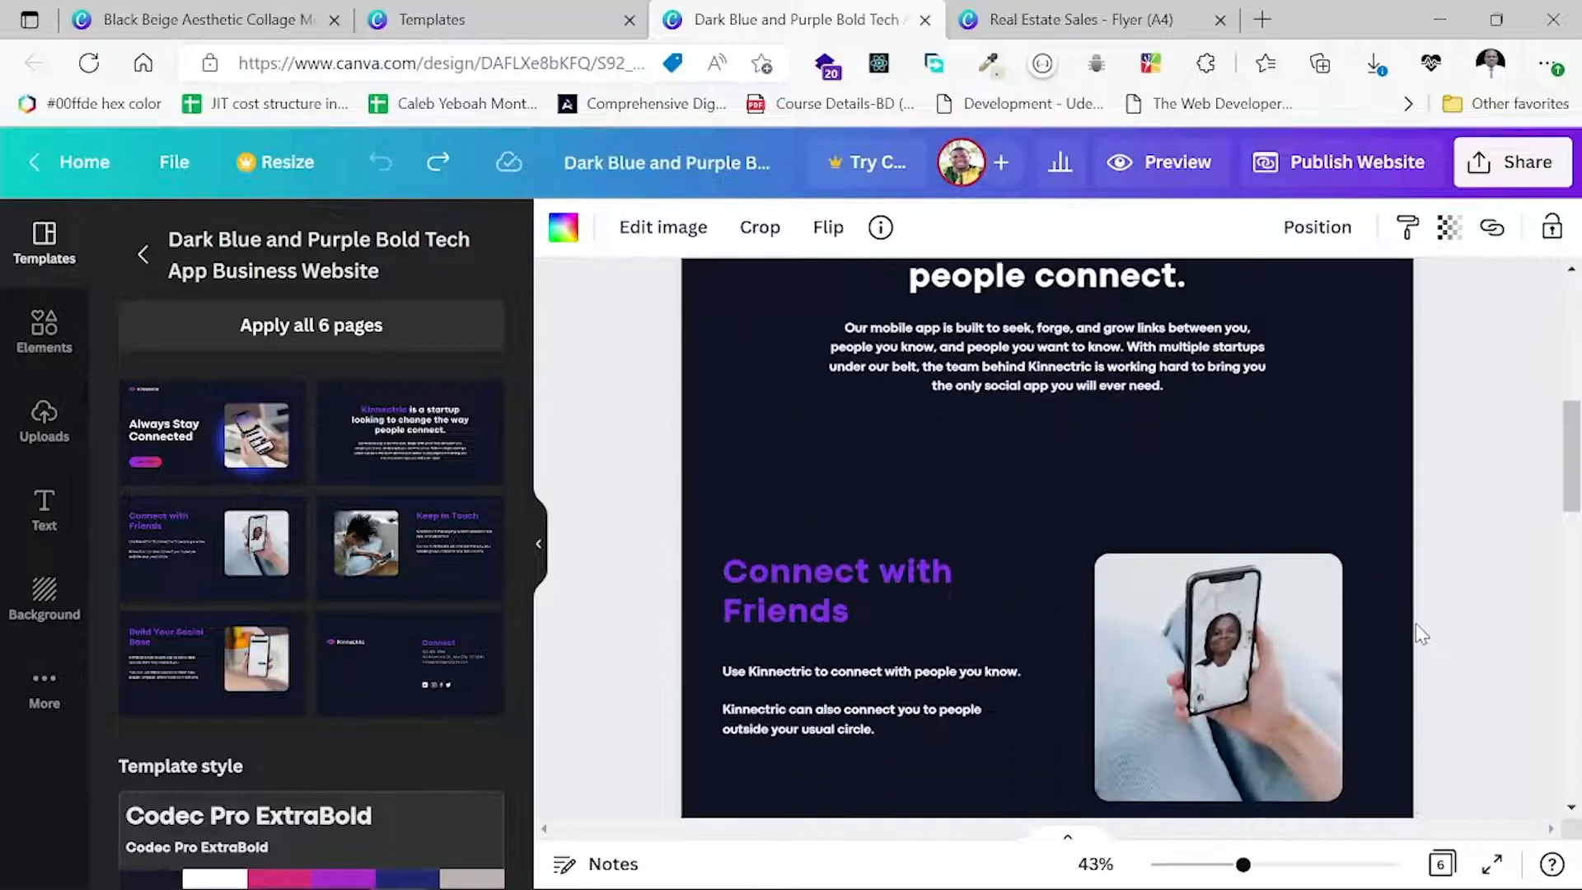
{"action": "scroll", "coordinate": [1419, 634], "scroll_direction": "down", "scroll_amount": 5}
{"action": "scroll", "coordinate": [1419, 655], "scroll_direction": "down", "scroll_amount": 10}
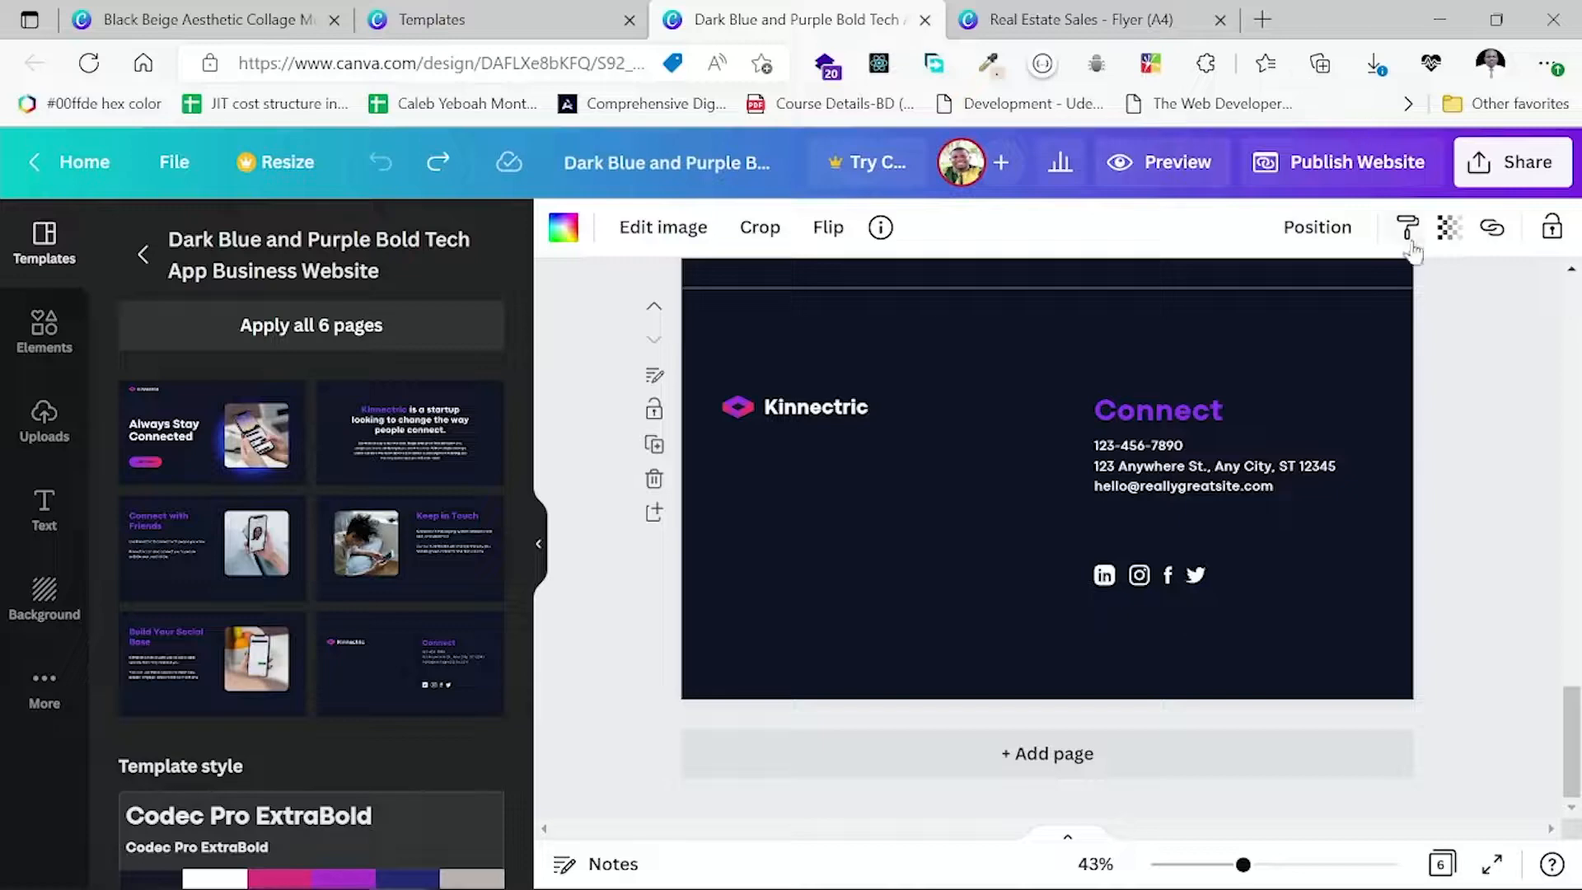
{"action": "left_click", "coordinate": [1356, 164]}
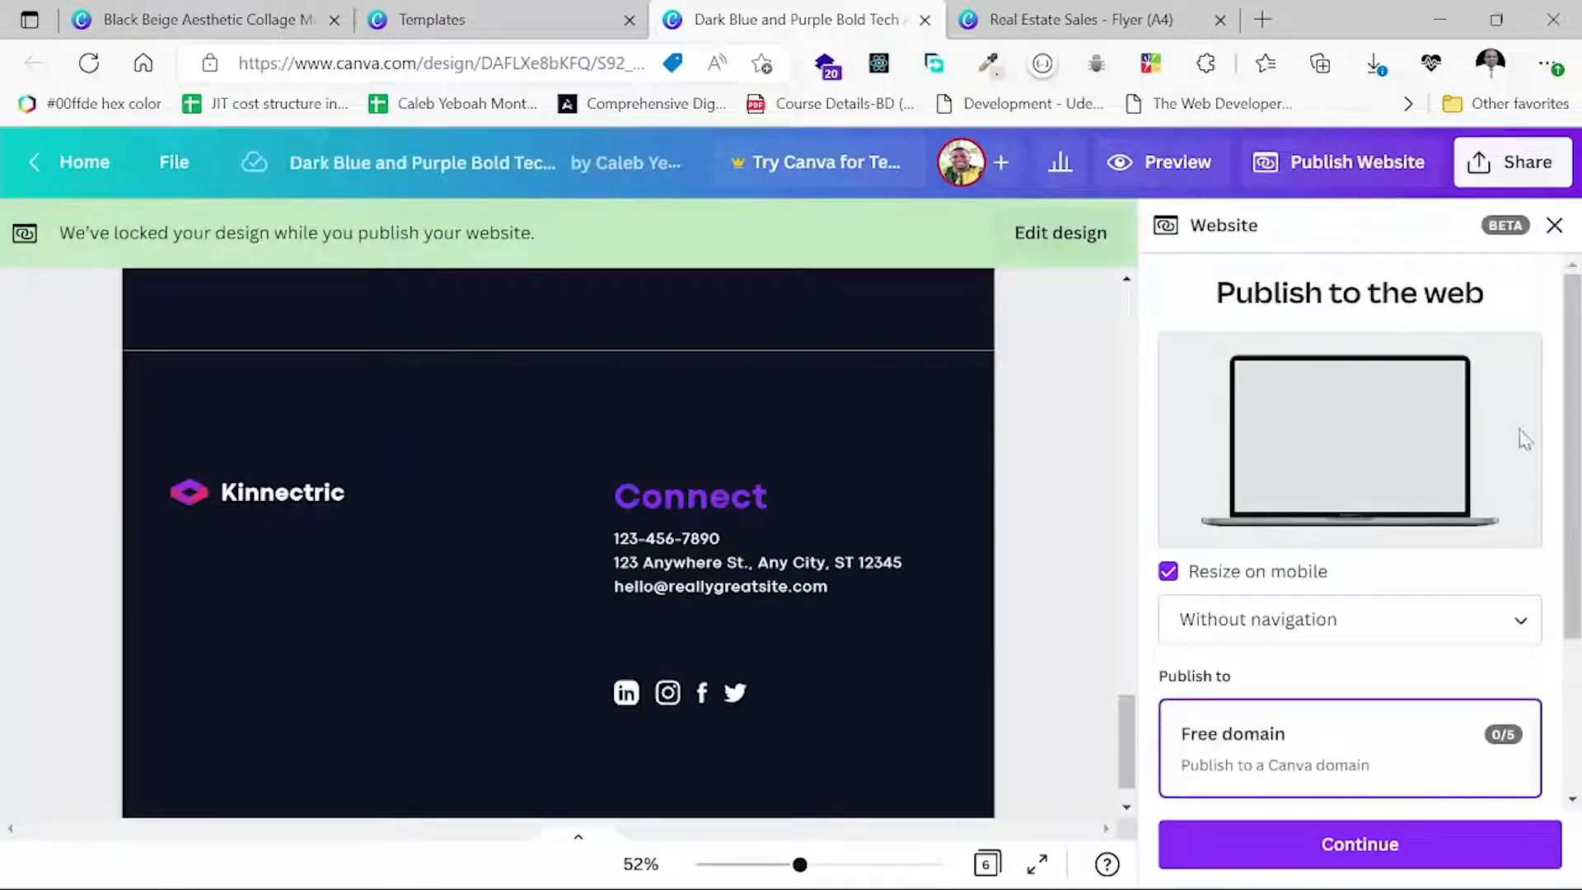
{"action": "left_click", "coordinate": [1464, 636]}
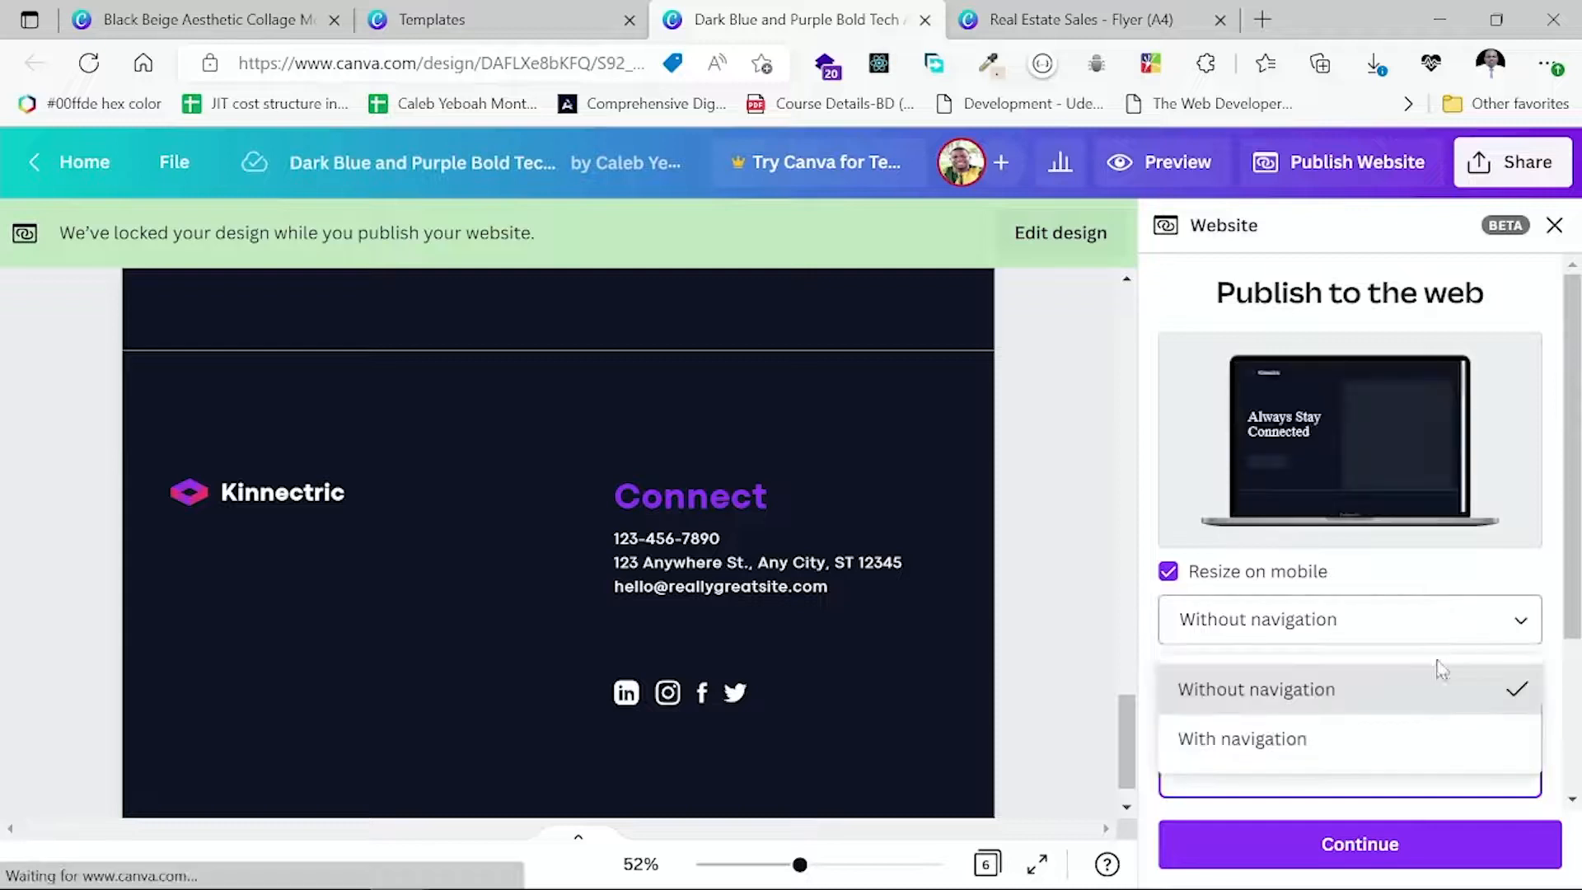
{"action": "left_click", "coordinate": [1360, 739]}
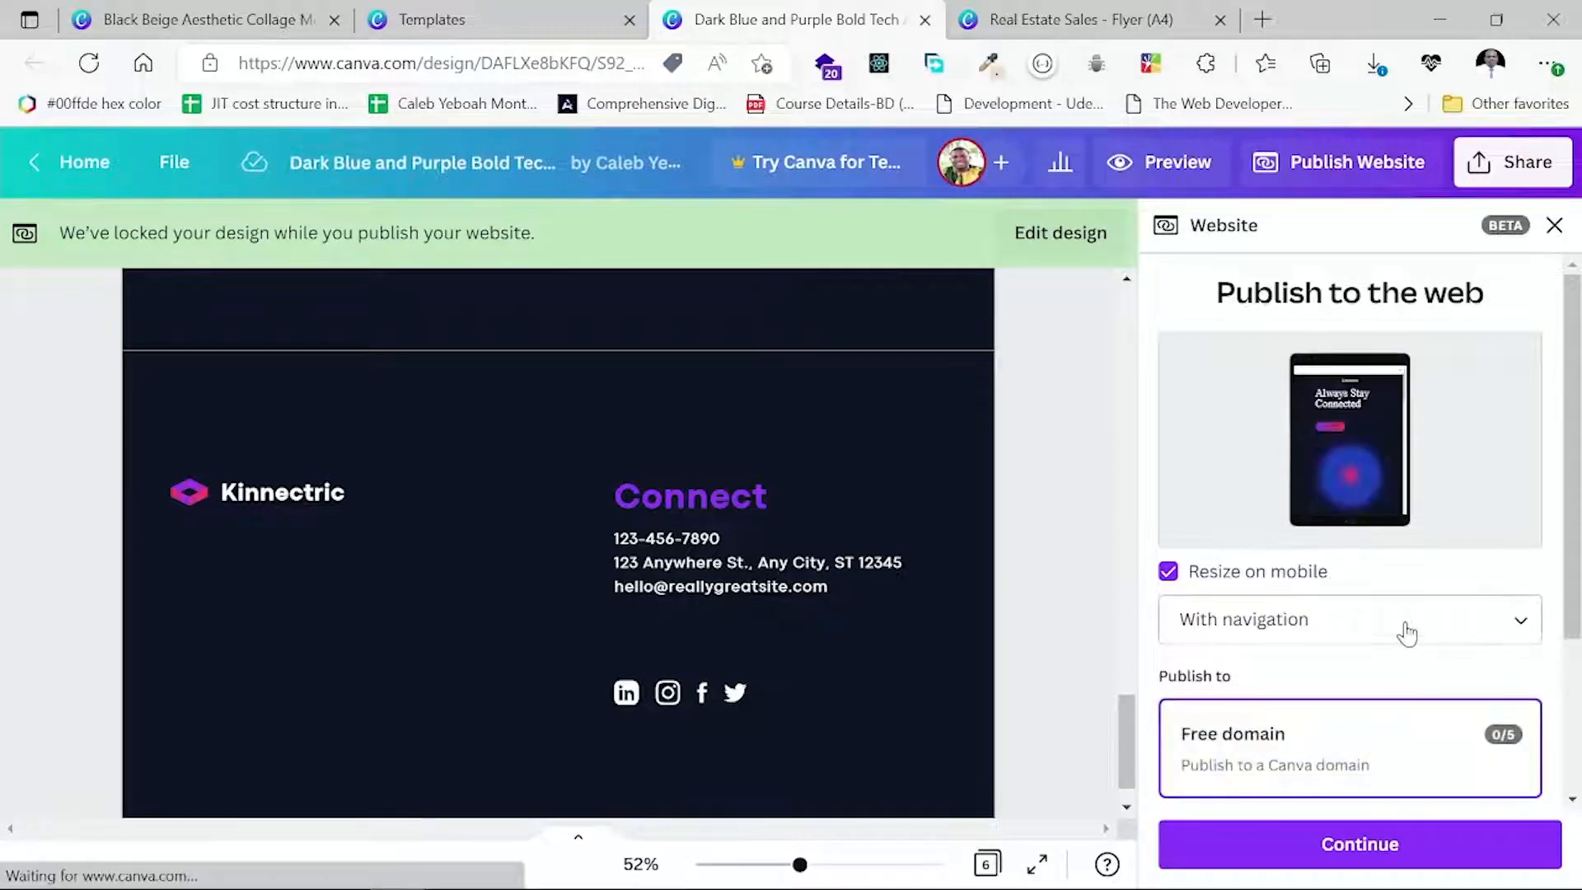
Choose Use my existing domain as the publishing target, view the domain entry stage, and return to the publish settings.
{"action": "scroll", "coordinate": [1352, 593], "scroll_direction": "down", "scroll_amount": 3}
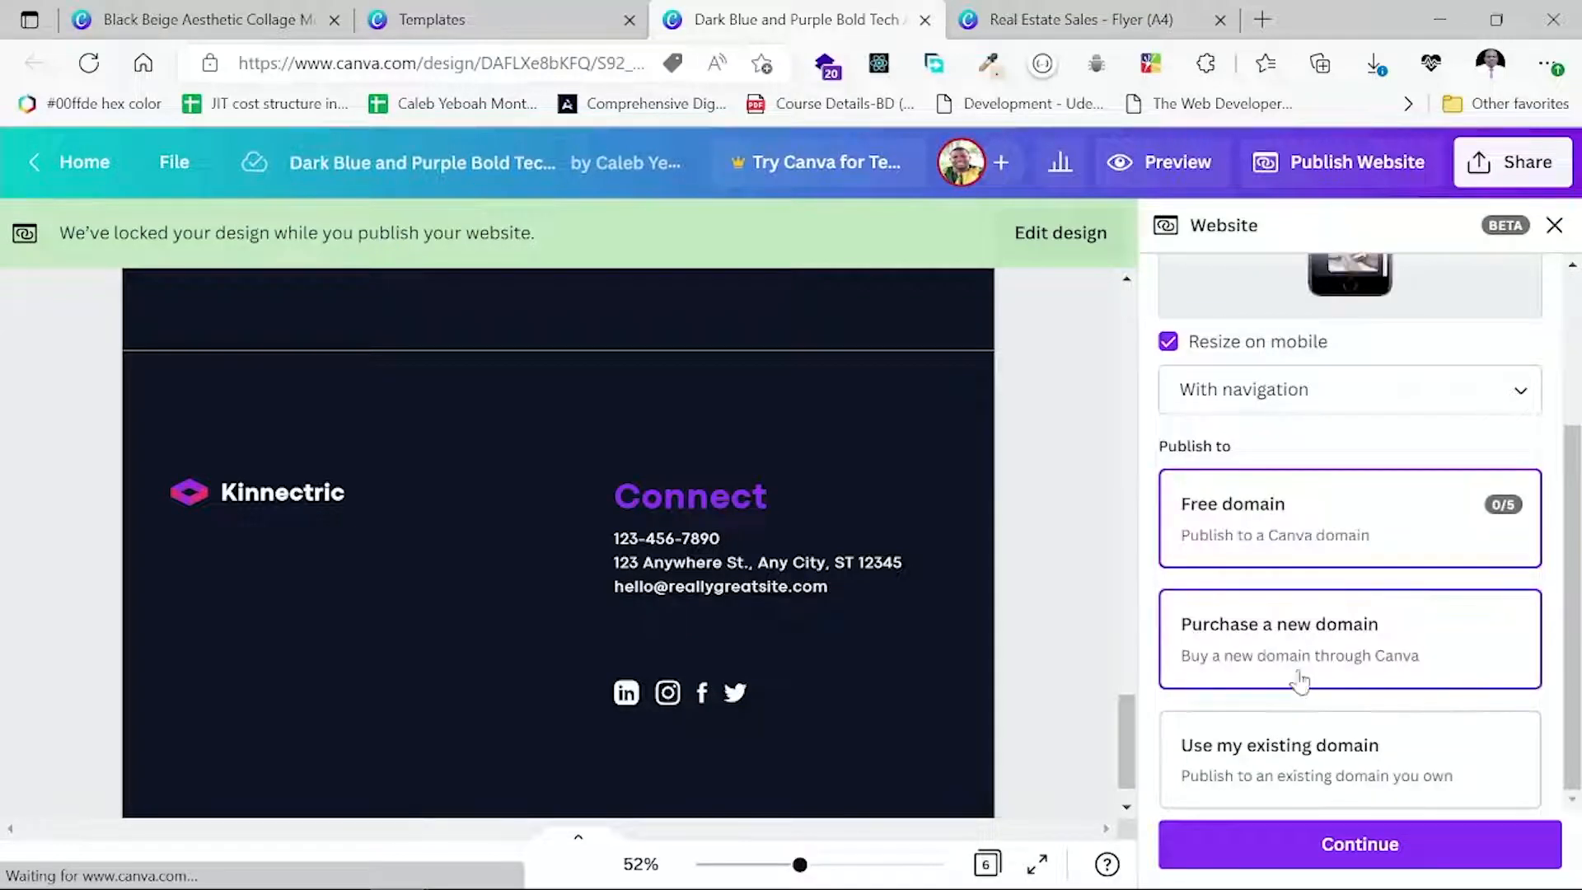
{"action": "left_click", "coordinate": [1344, 755]}
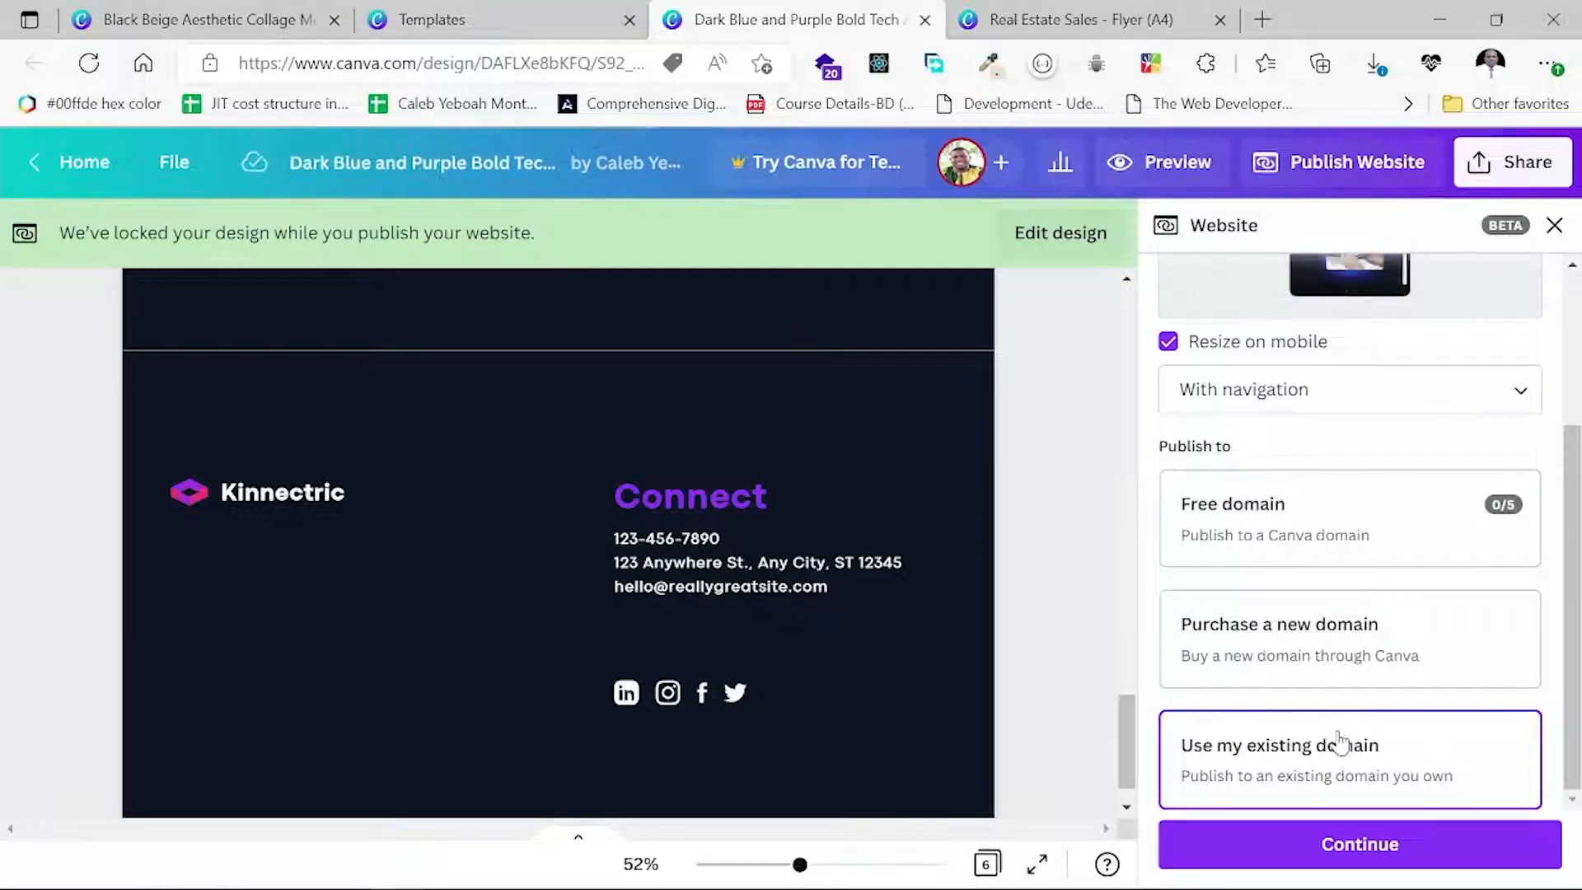
{"action": "left_click", "coordinate": [1430, 848]}
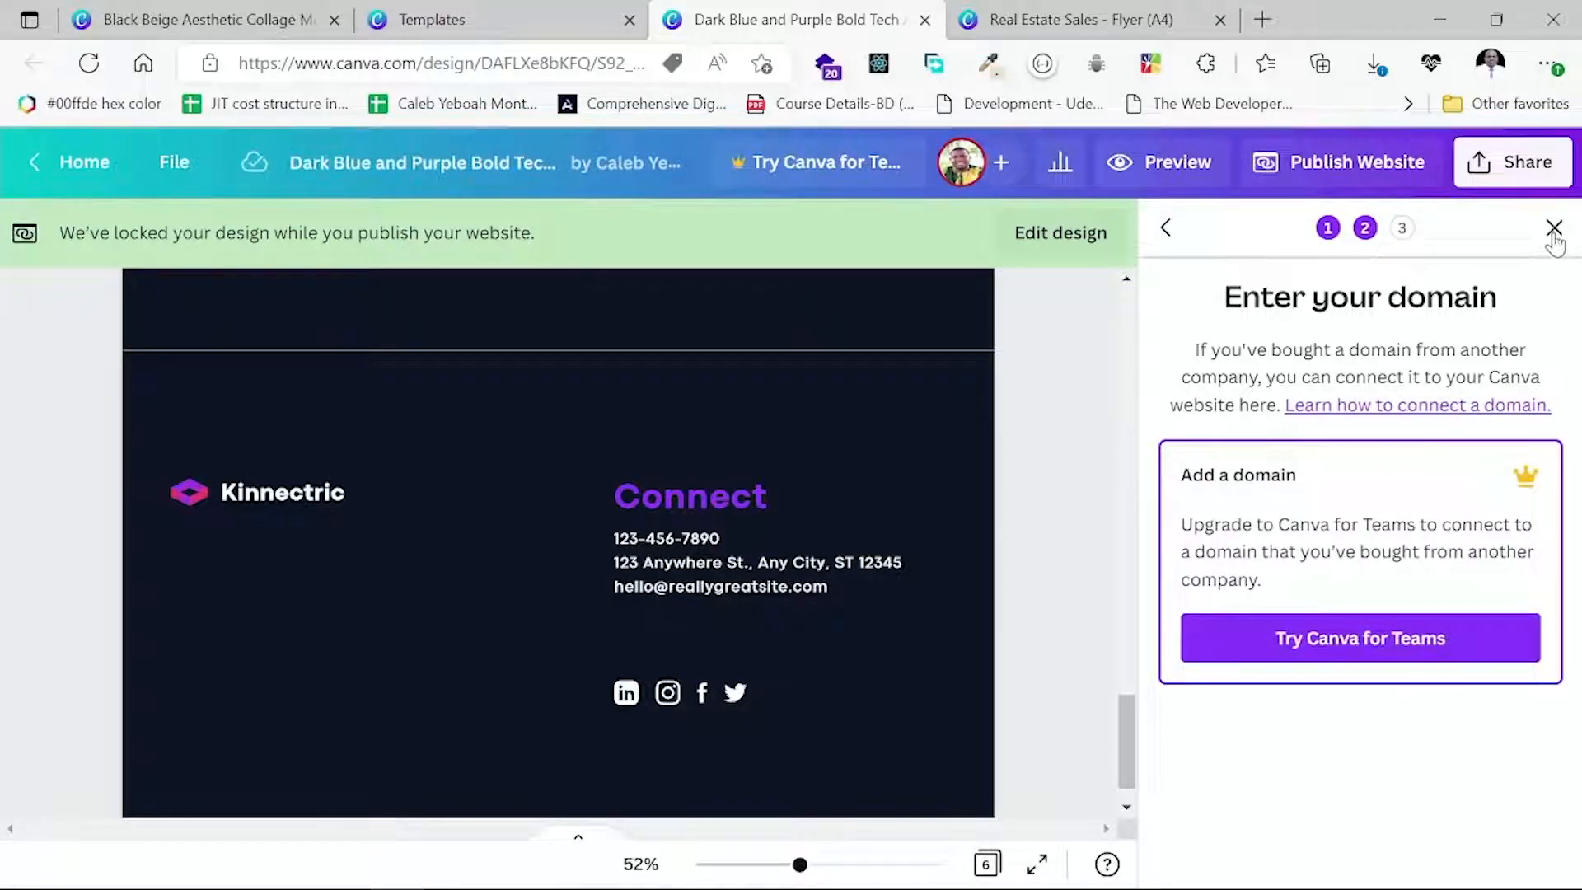
{"action": "left_click", "coordinate": [1166, 229]}
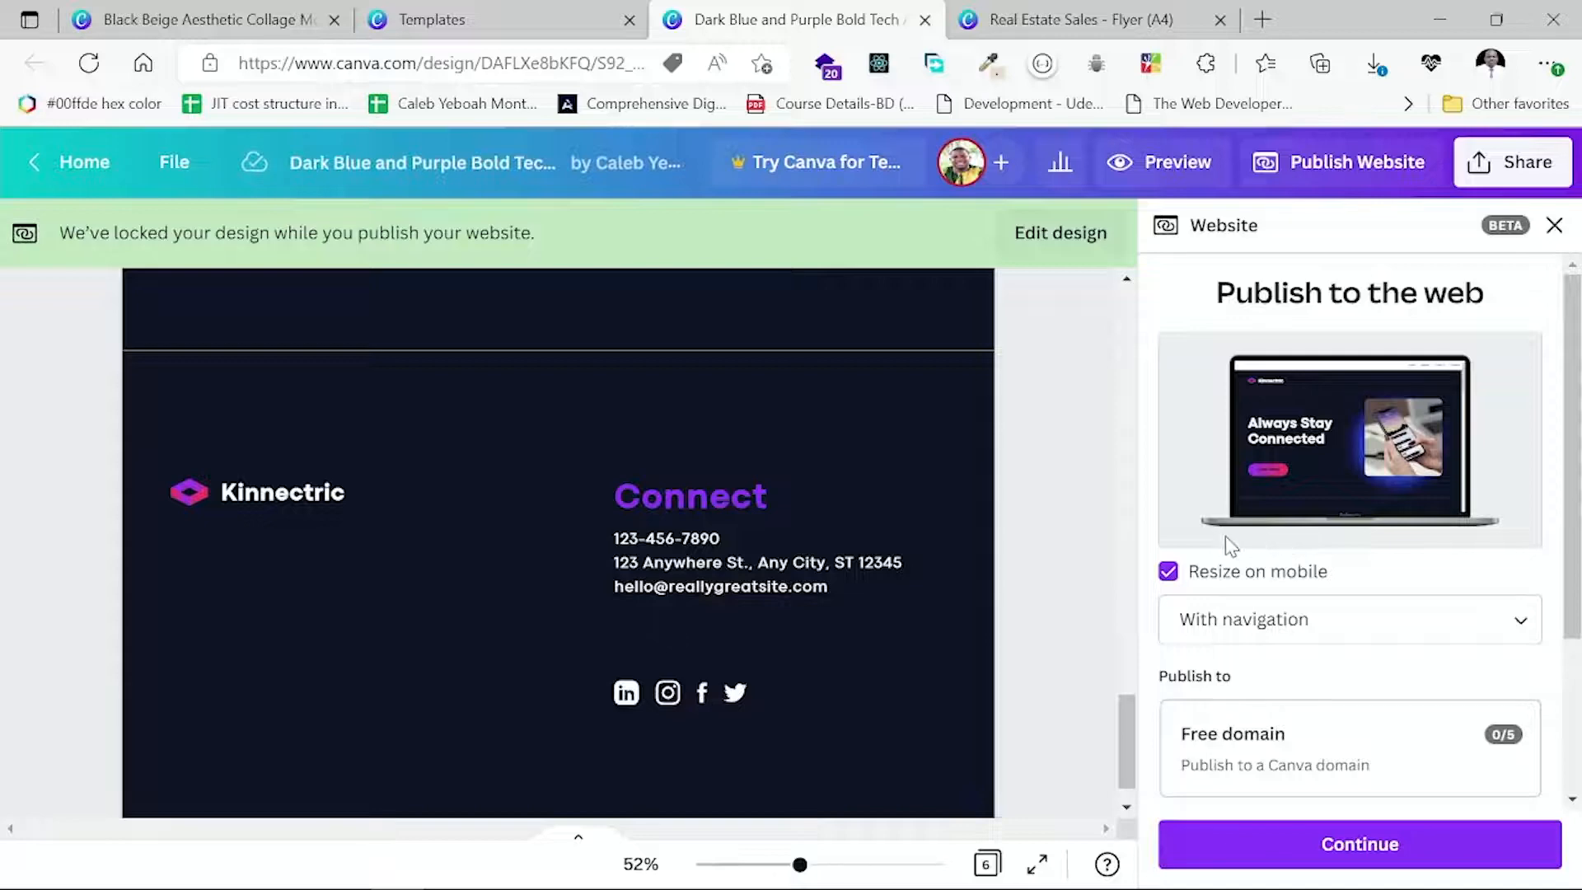
Look back over the website pages from the Connect footer up towards the opening section.
{"action": "scroll", "coordinate": [795, 554], "scroll_direction": "up", "scroll_amount": 10}
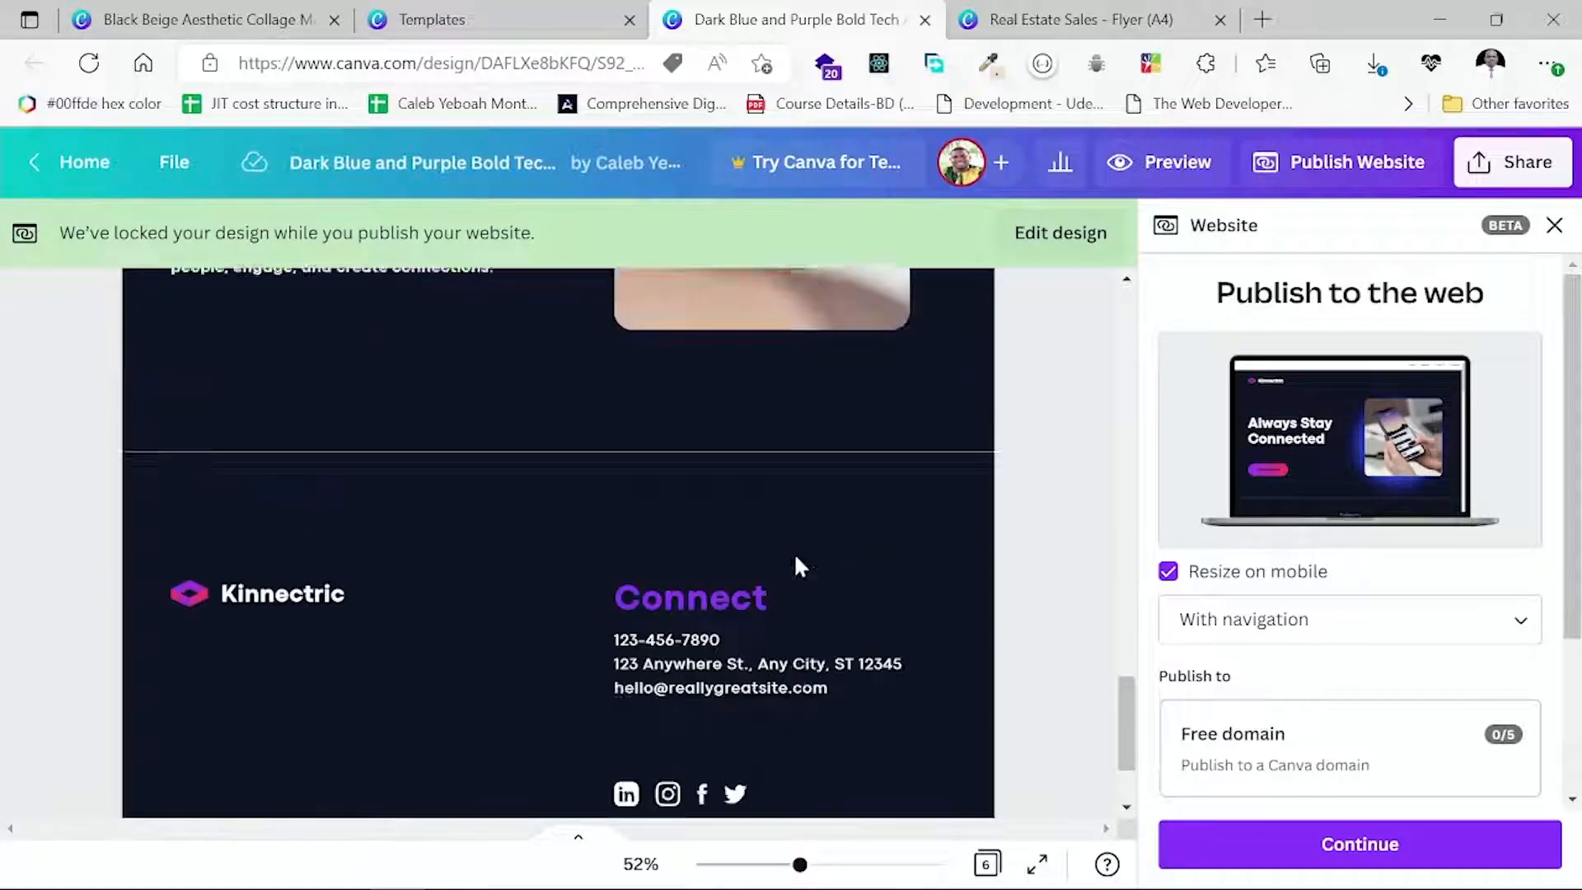
{"action": "scroll", "coordinate": [797, 566], "scroll_direction": "up", "scroll_amount": 5}
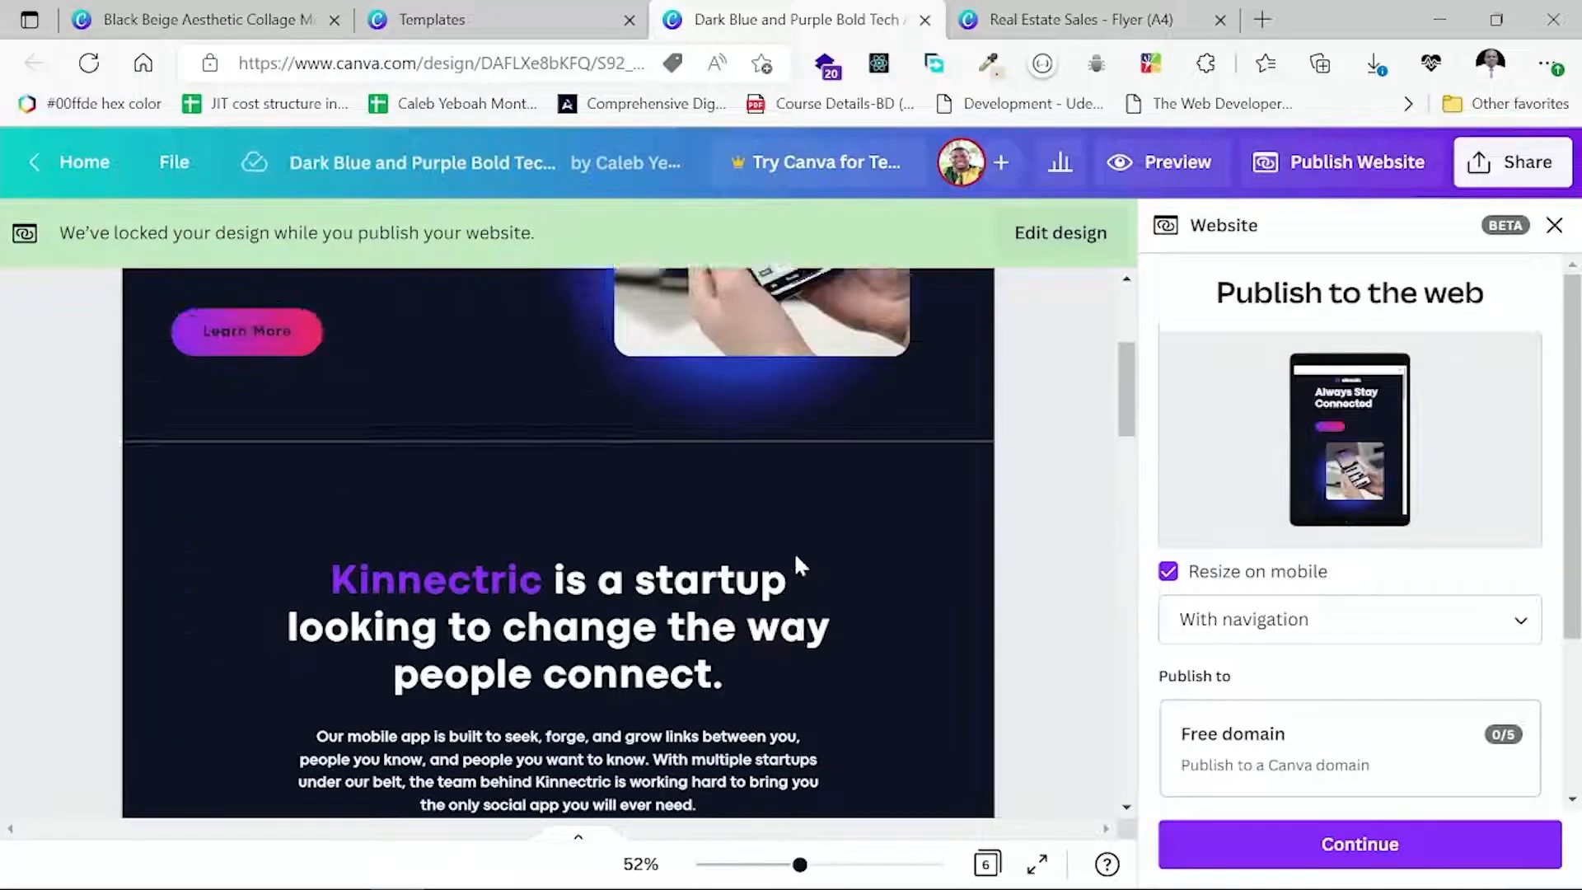